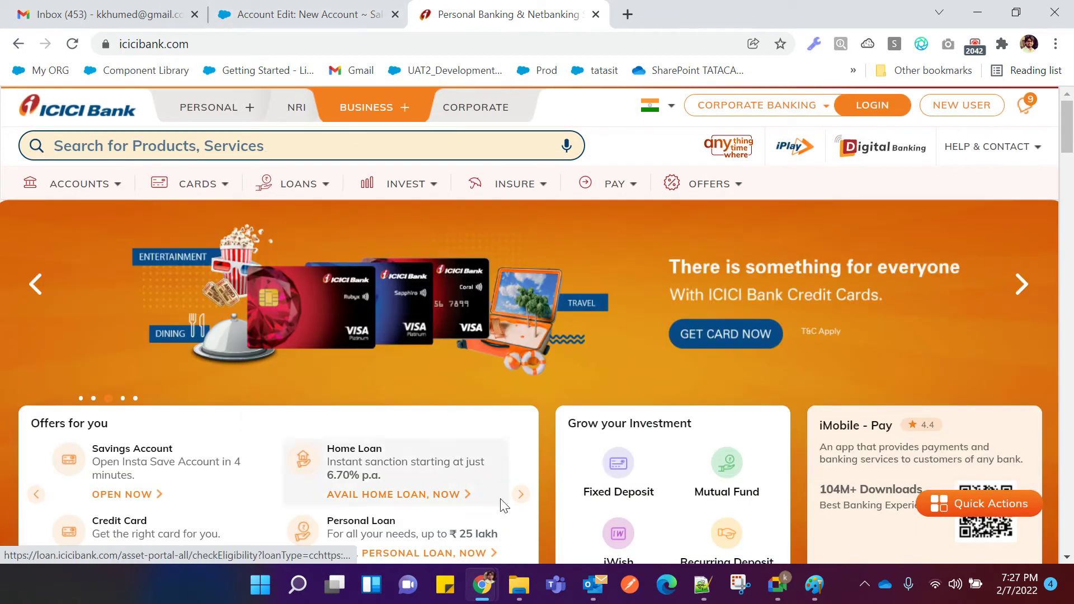
Switch from the bank page to the Salesforce page, look over its account form and open a blank new account form.
left_click(780, 588)
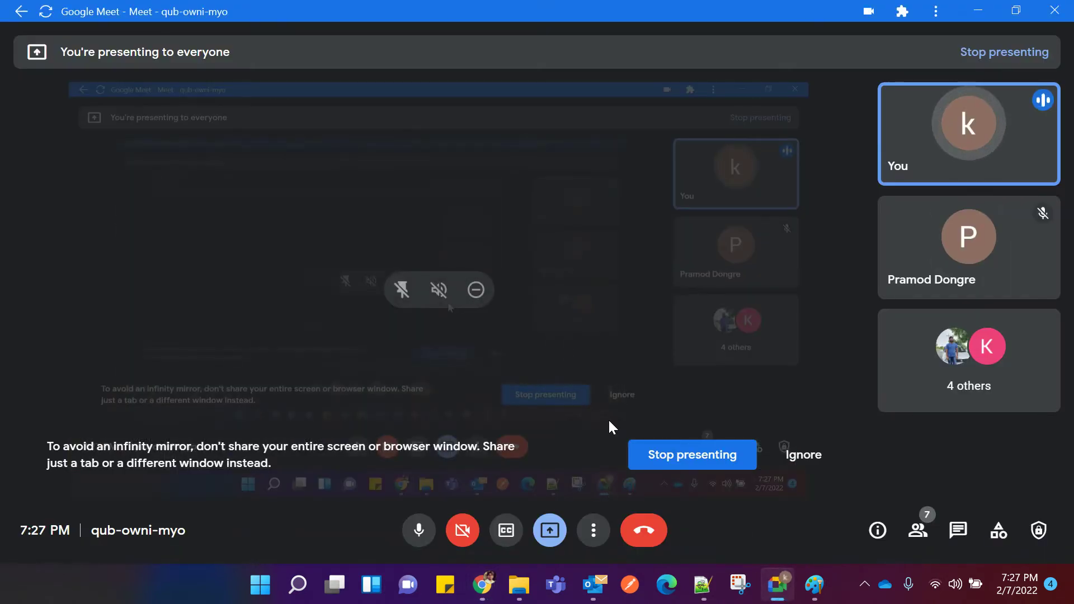
mouse_move(482, 584)
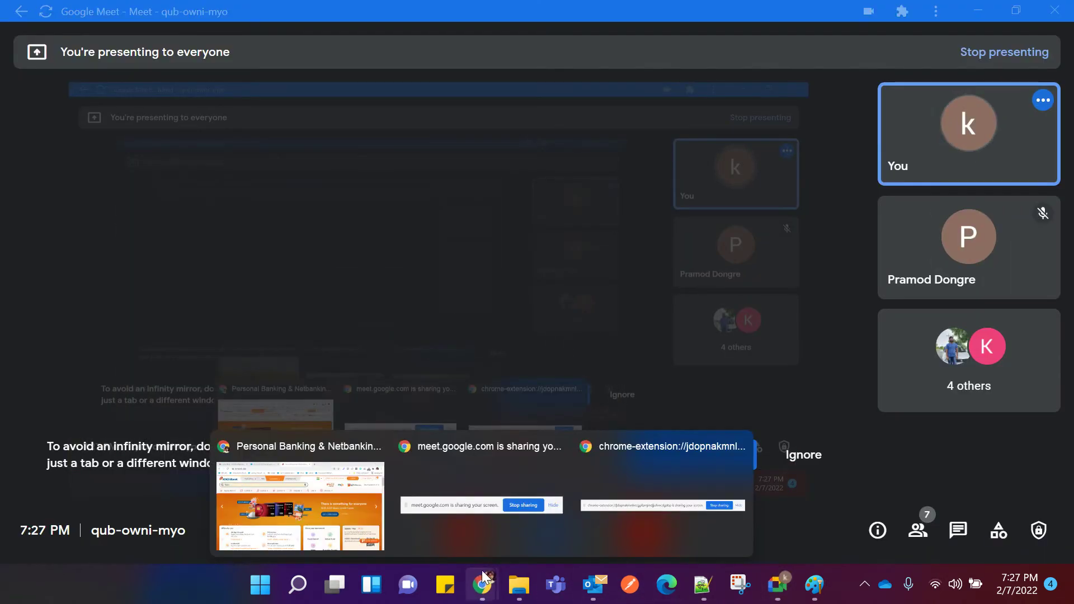
left_click(311, 511)
left_click(275, 14)
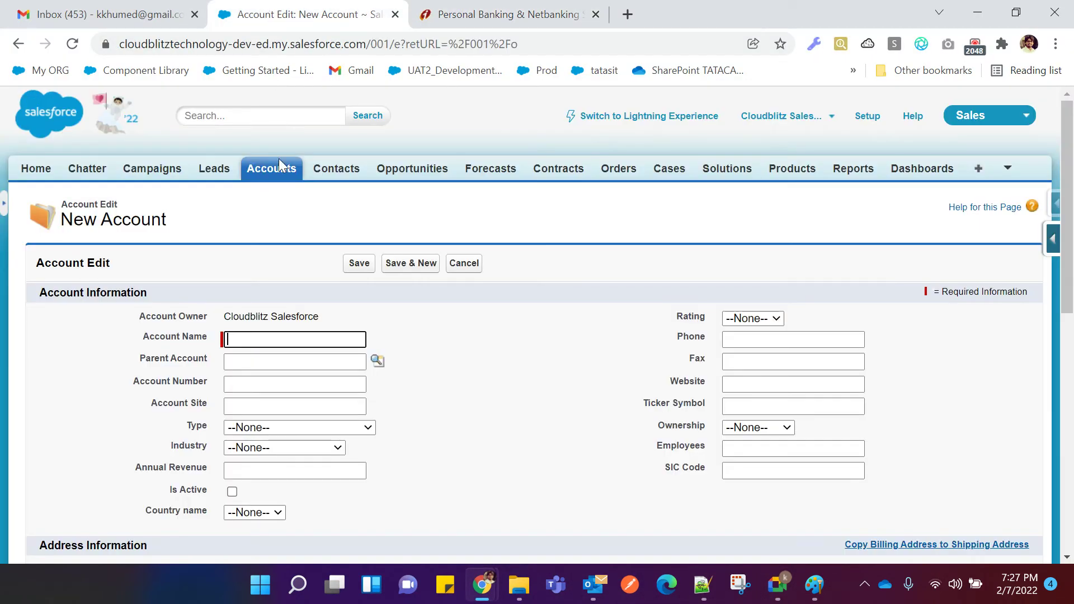
scroll(557, 469, "down", 2)
scroll(556, 468, "up", 2)
left_click(275, 176)
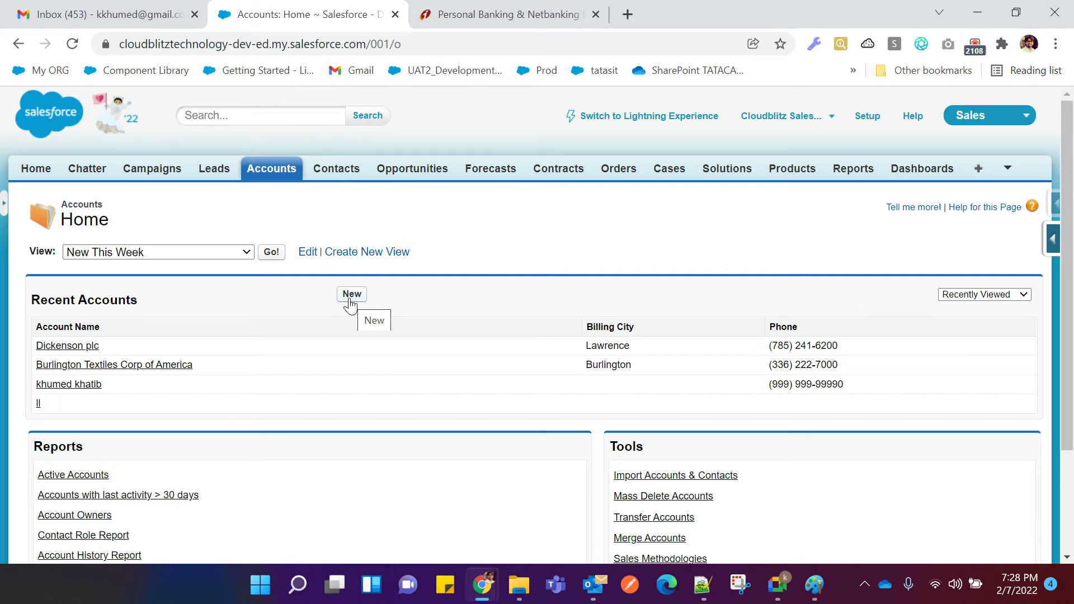
left_click(350, 297)
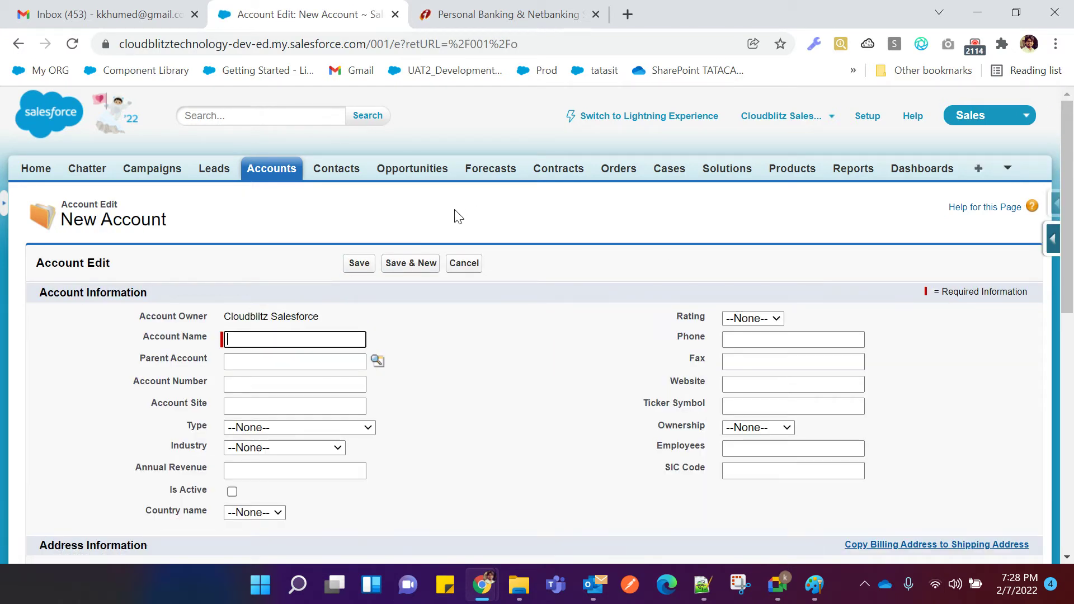
Open a blank new contact form in Salesforce and close the ICICI Bank page.
left_click(347, 181)
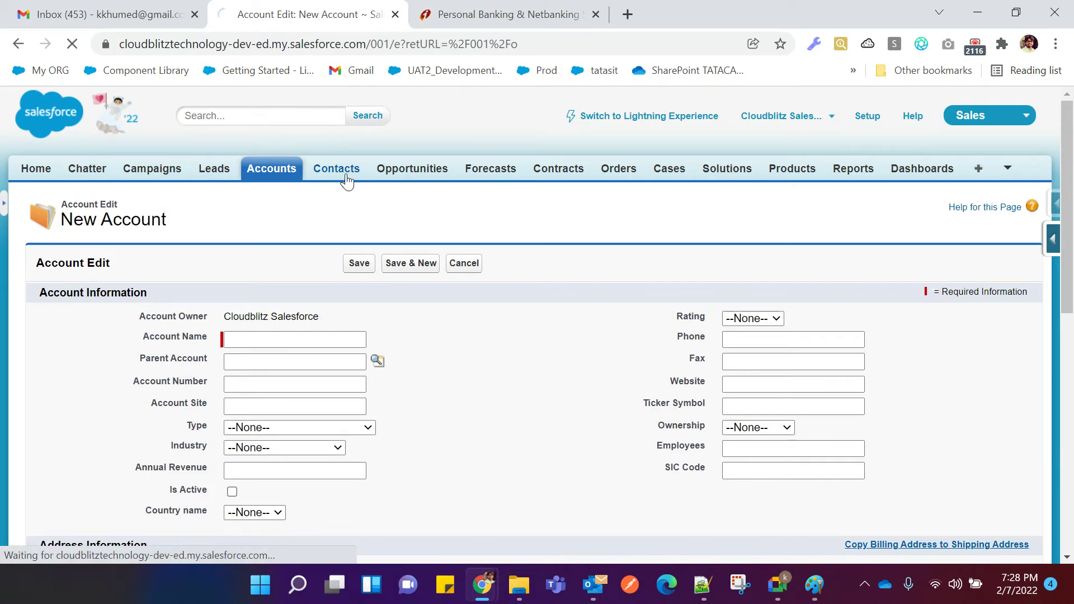
left_click(351, 295)
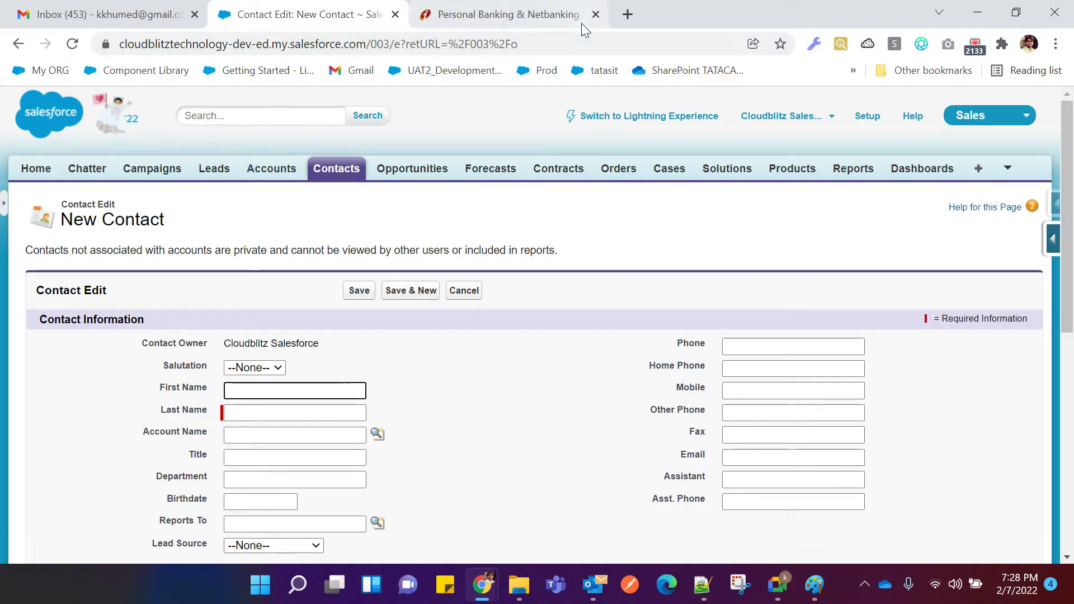
left_click(597, 14)
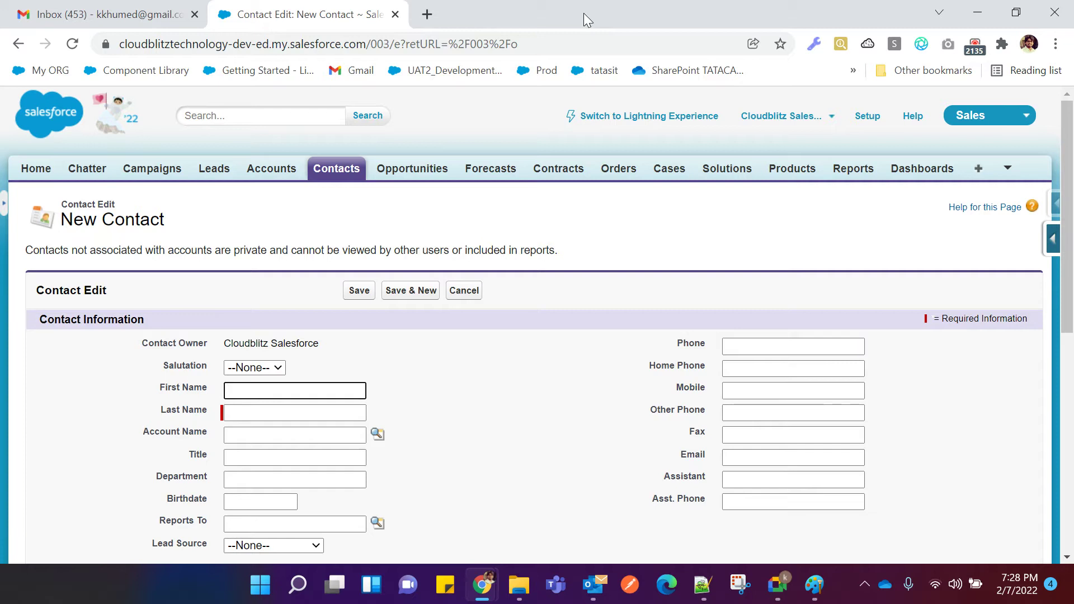
Switch to Notepad++ and continue the second arrow note with "By Using Record Type we can provide the diffrent page Layout to diffrent User".
left_click(703, 585)
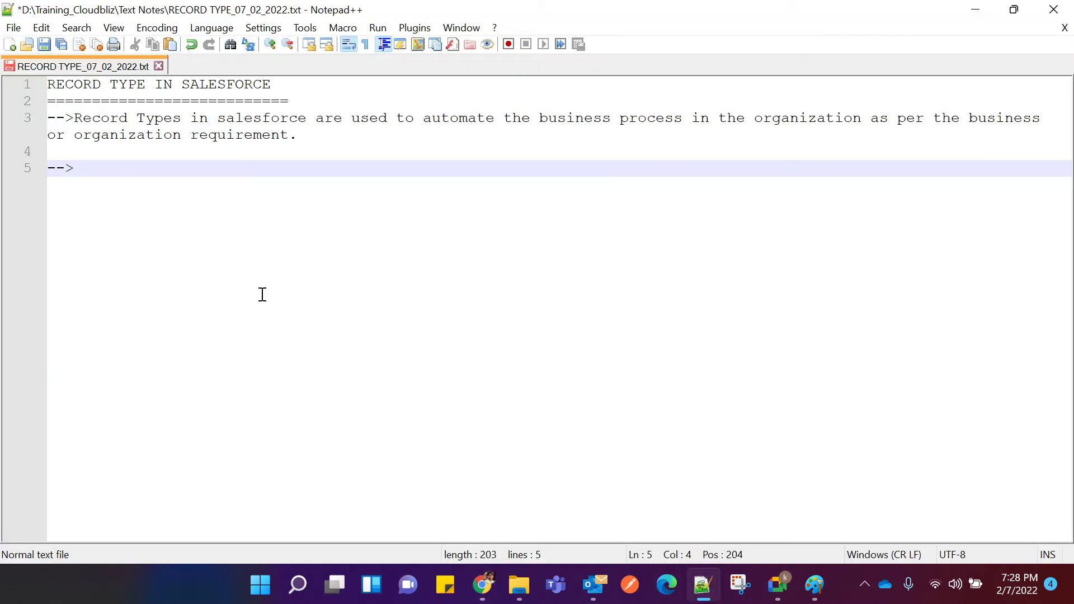
type("By Using ")
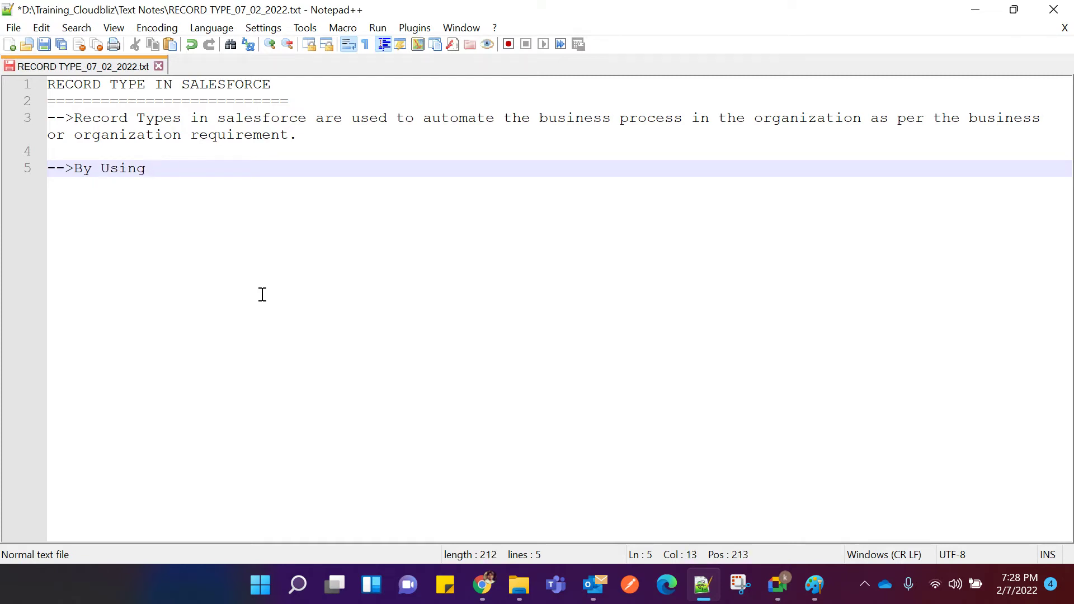
type("Reco")
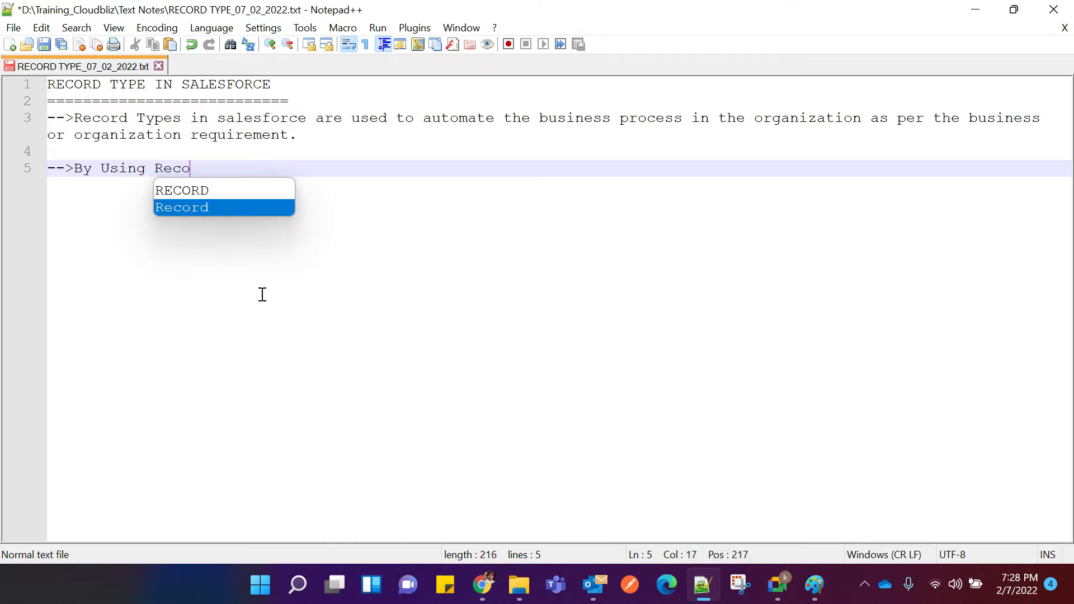
type("rd T")
key("BackSpace")
key("BackSpace")
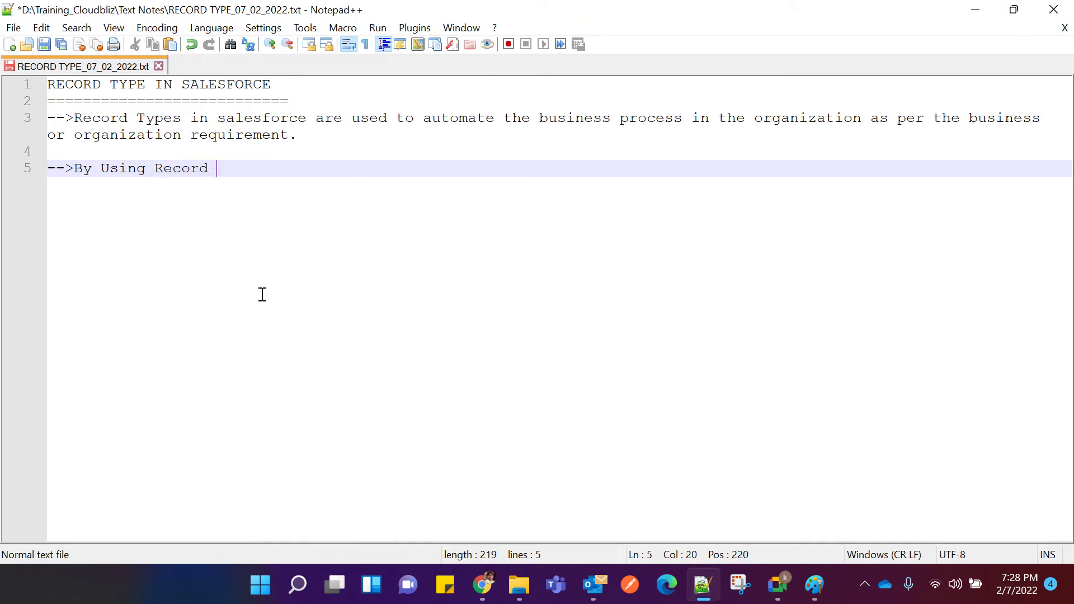
type("Type ")
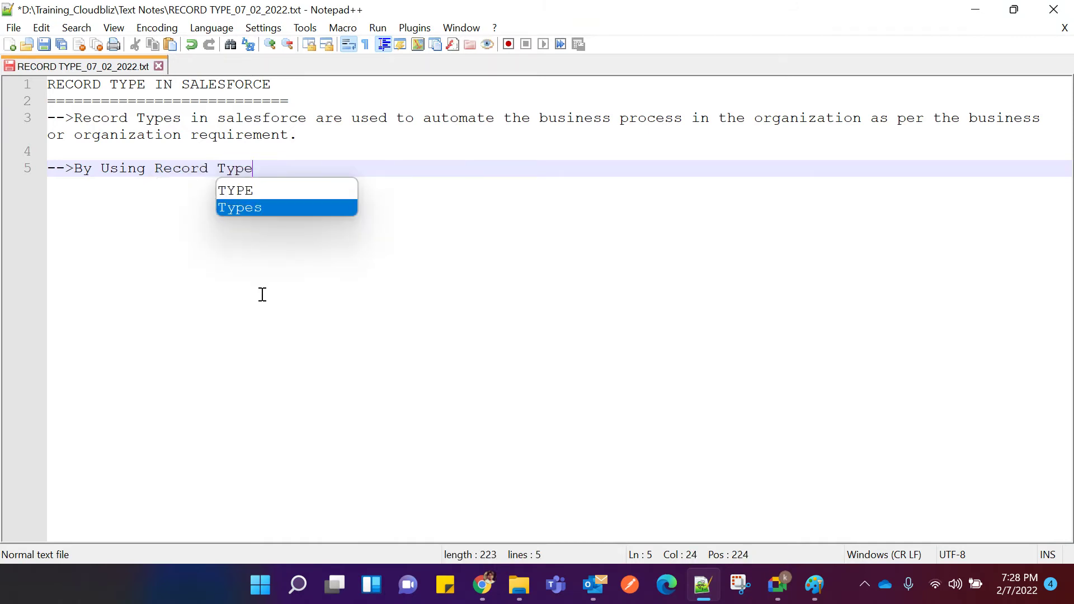
type("we")
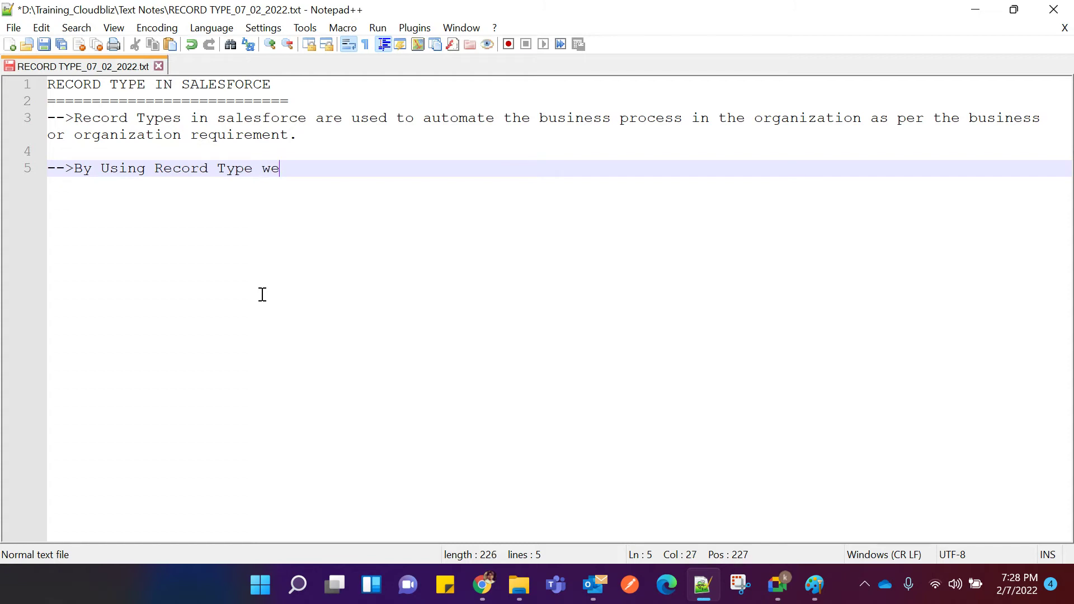
type(" can provide the d")
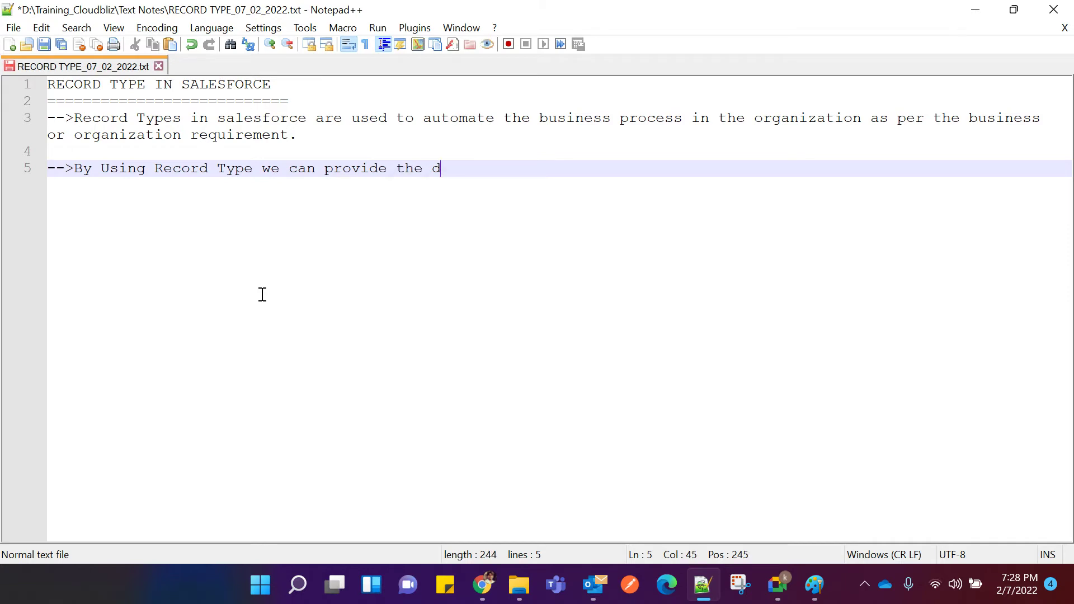
type("iffrent page")
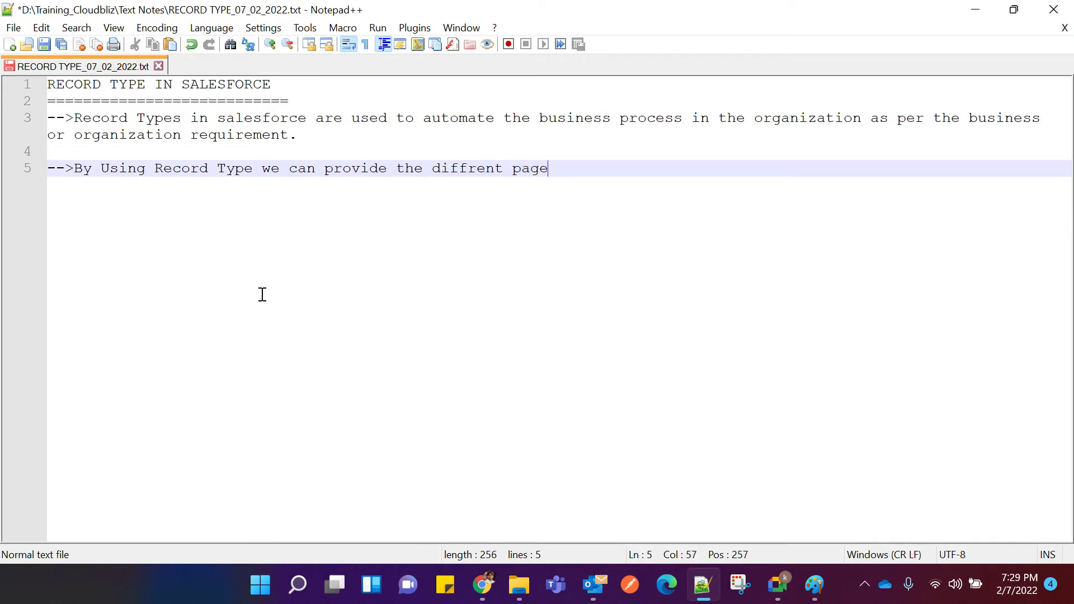
type(" Layout to diffrent User ")
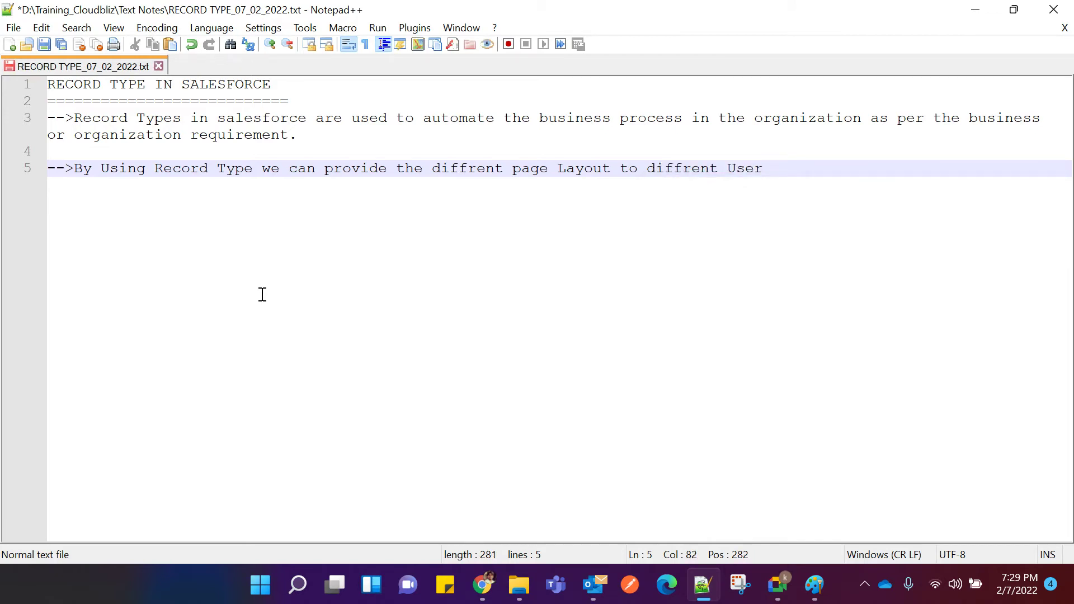
Extend the second note with "with diffrentset of fields" and start an indented continuation line below it.
type("with diffrent")
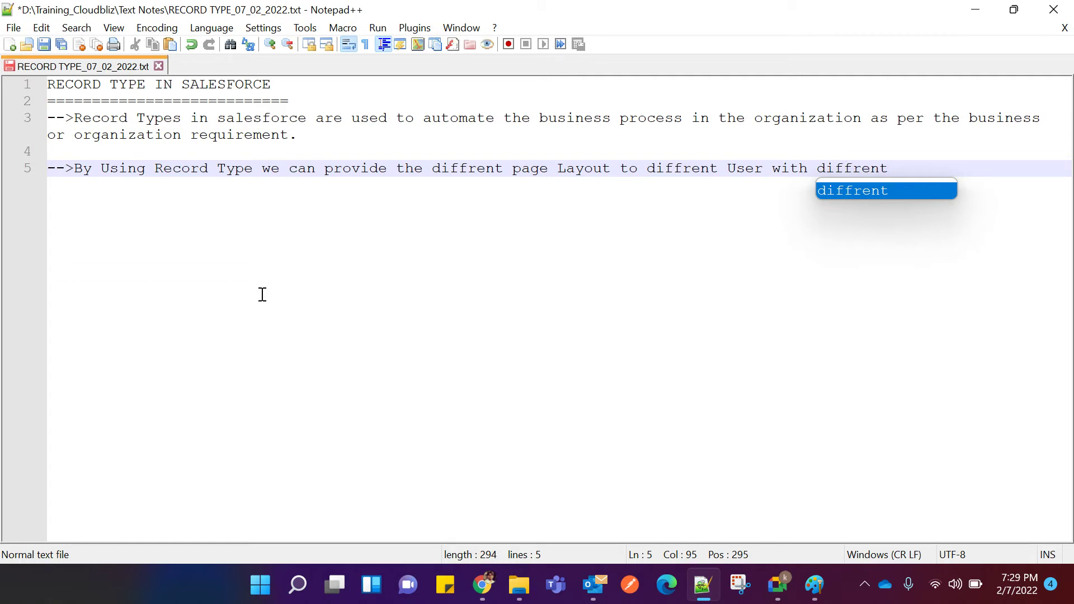
type("set of ")
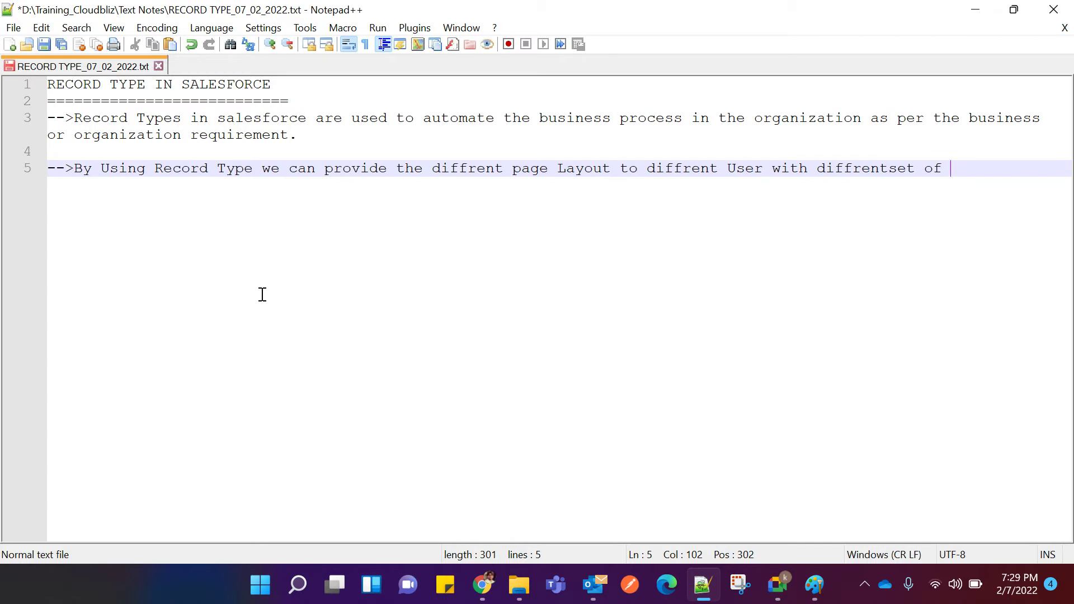
type("fields")
key("Return")
key("BackSpace")
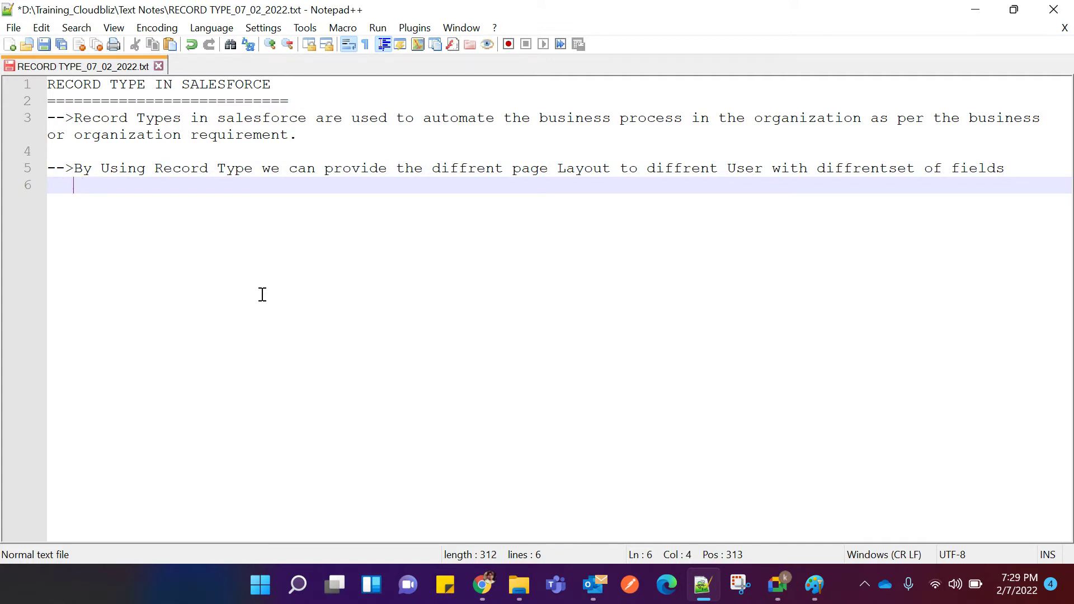
Write "with diffrent Picklist Values for a business process" on the continuation line of the second note.
type("with")
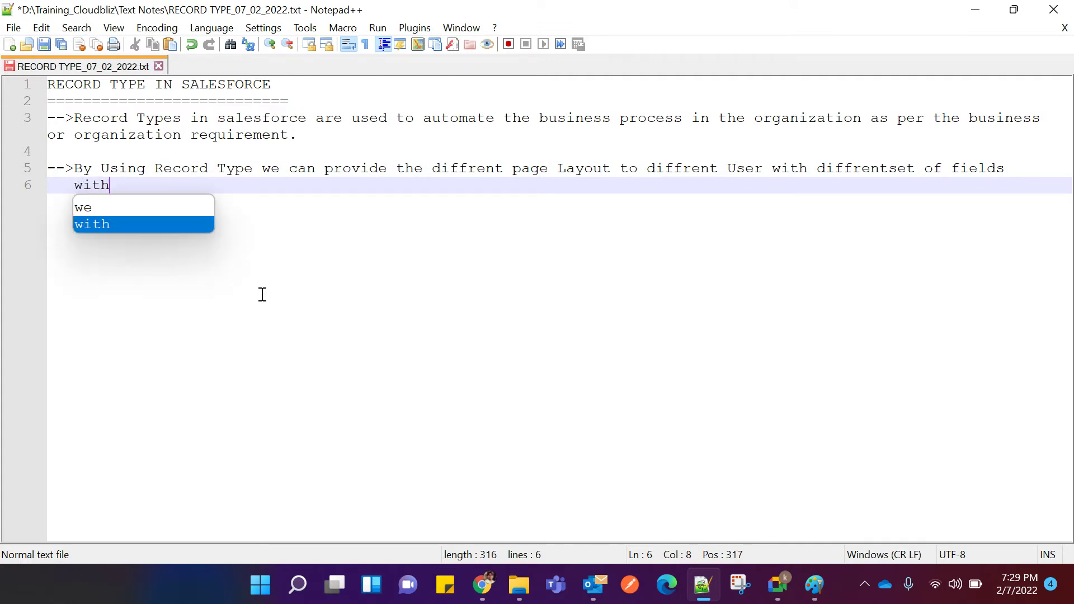
type(" diffren")
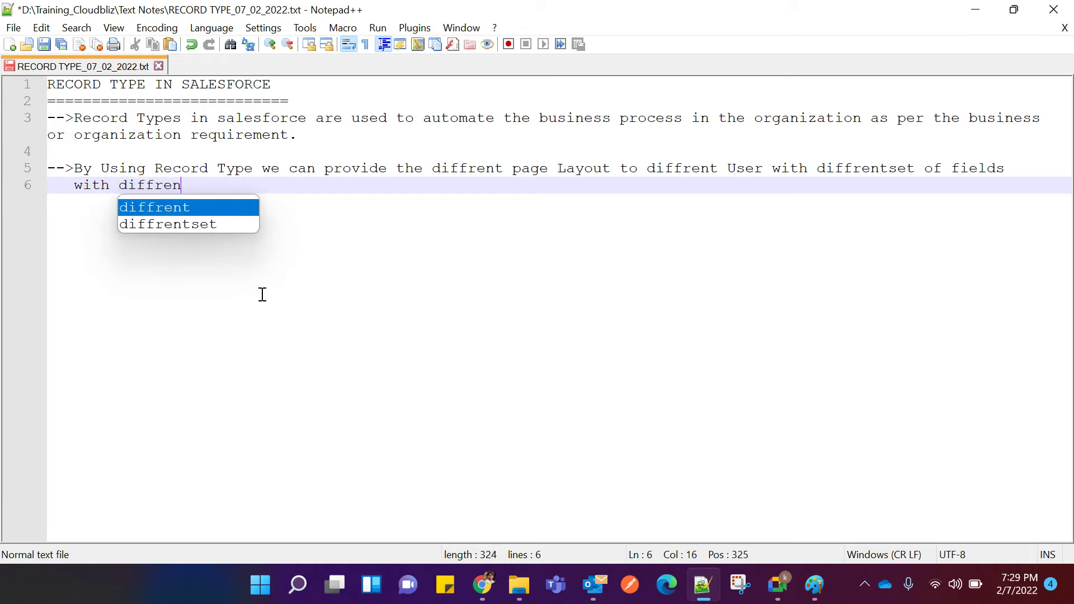
type("t P")
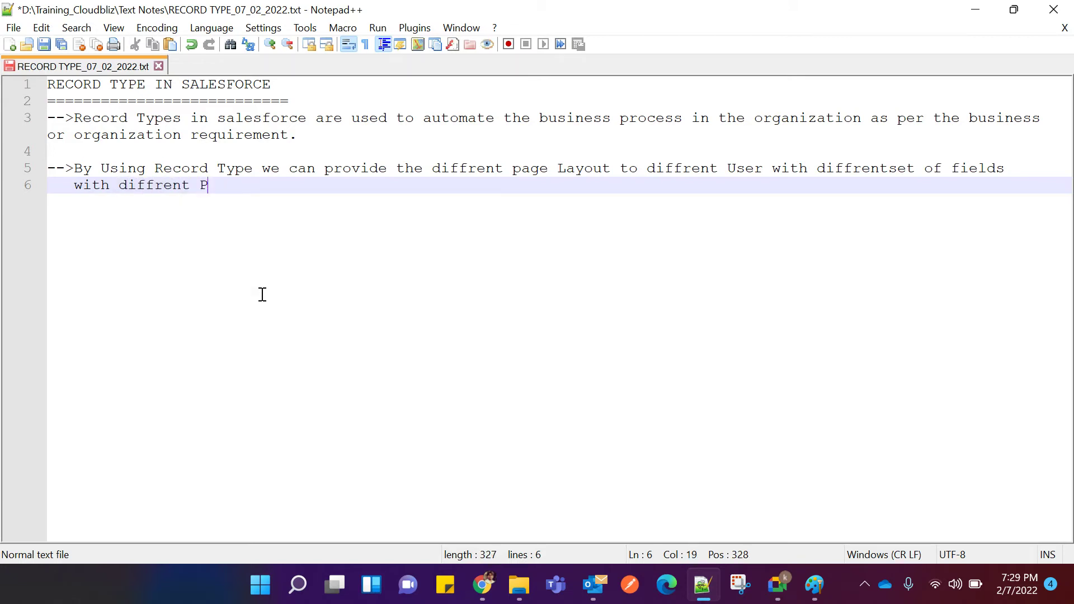
type("icklist Values for a ")
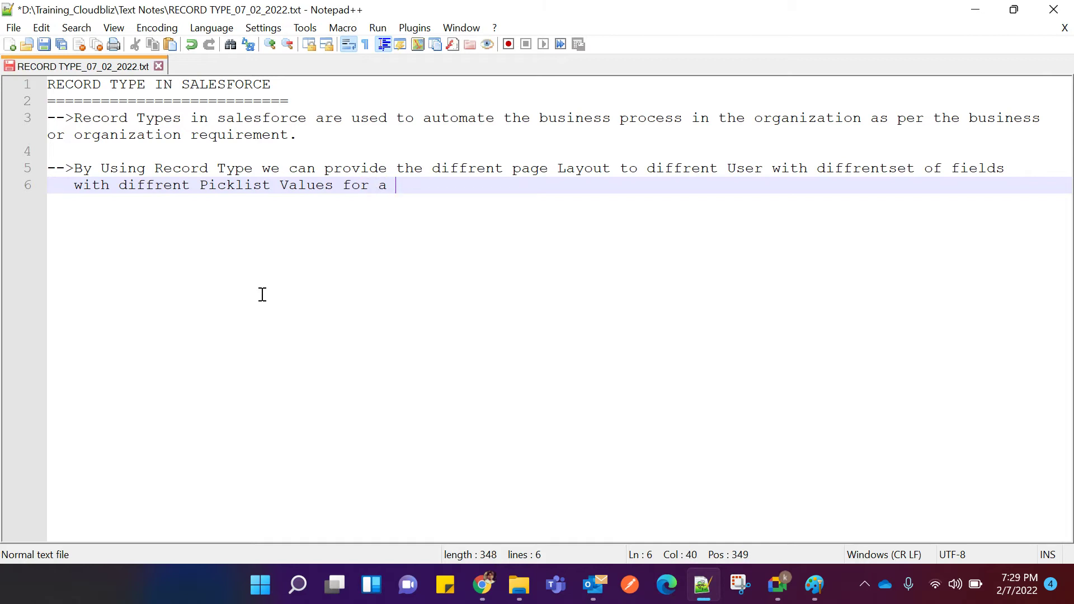
type("business process")
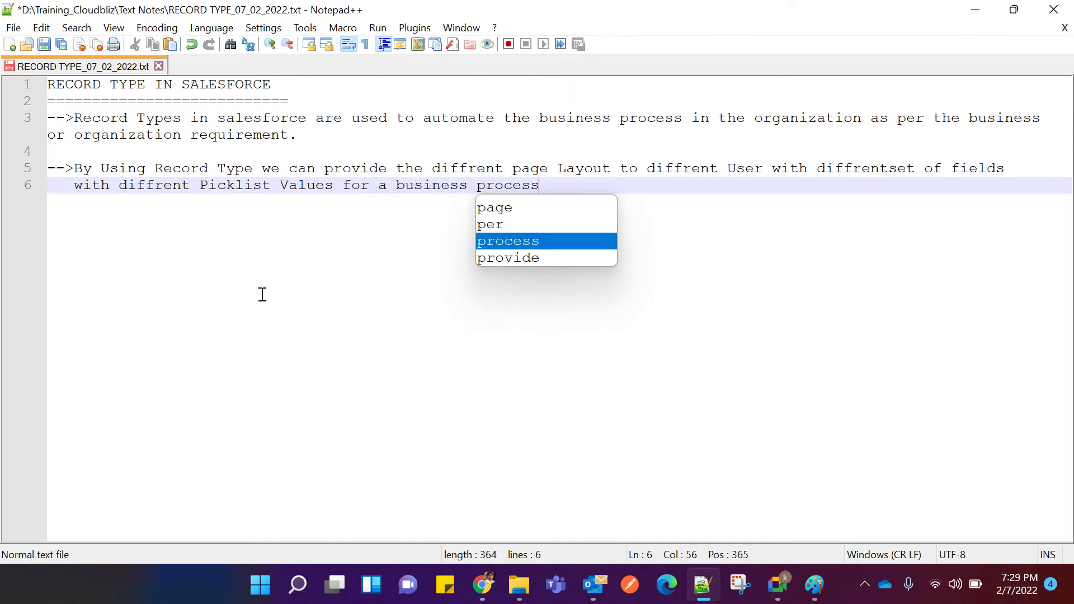
key("Escape")
Review the page layout and picklist values wording in the second note.
left_click_drag(75, 168, 619, 165)
left_click(608, 216)
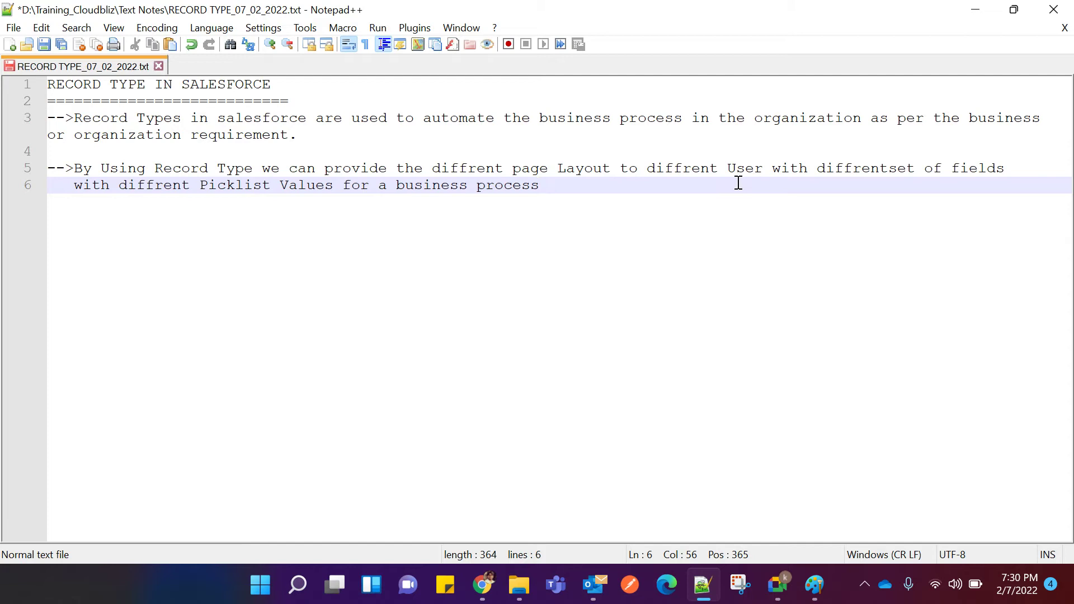
left_click_drag(200, 186, 329, 188)
left_click(335, 207)
left_click(276, 193)
End the second note with a period, add a line below it and reread the whole note.
left_click(543, 186)
type(".")
key("Return")
key("BackSpace")
key("BackSpace")
key("BackSpace")
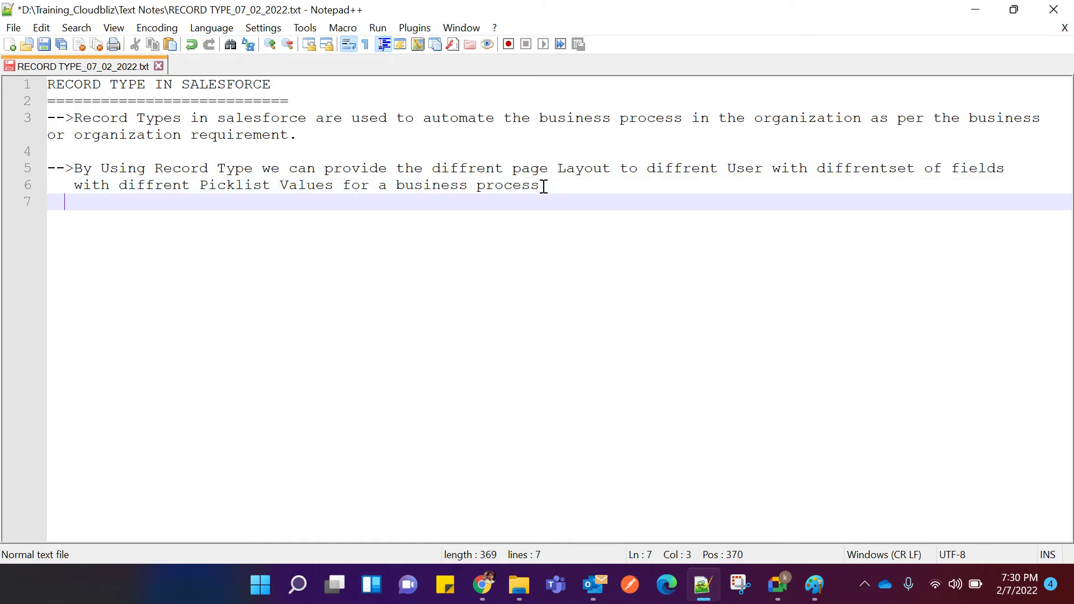
left_click_drag(72, 168, 565, 183)
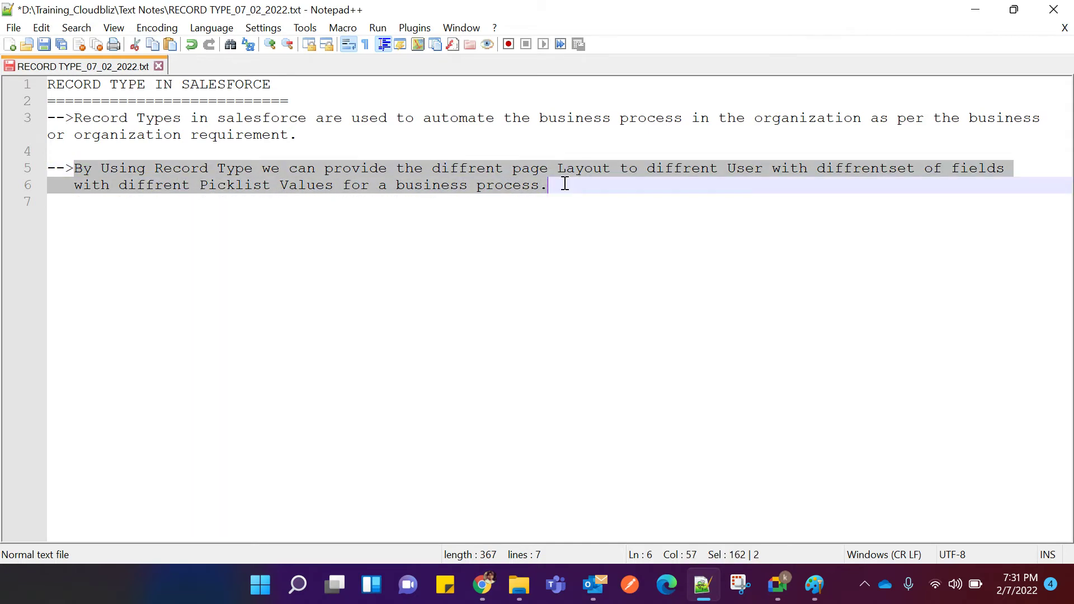
left_click(547, 190)
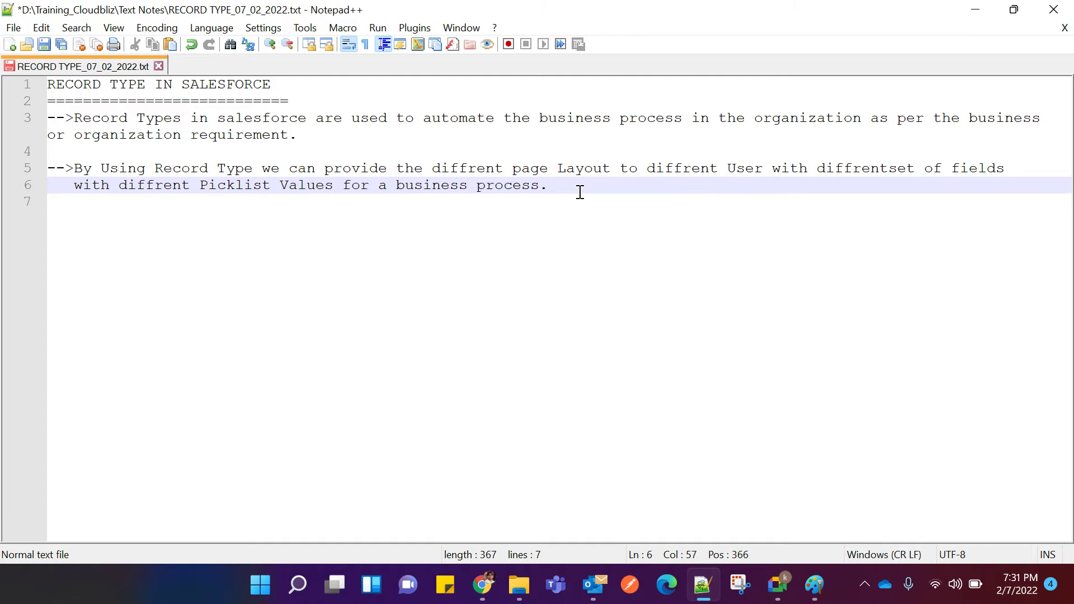
Start a third note after a blank line, without indentation, reading "-->By using Record Type we can provide".
key("Return")
key("Return")
key("BackSpace")
key("BackSpace")
key("BackSpace")
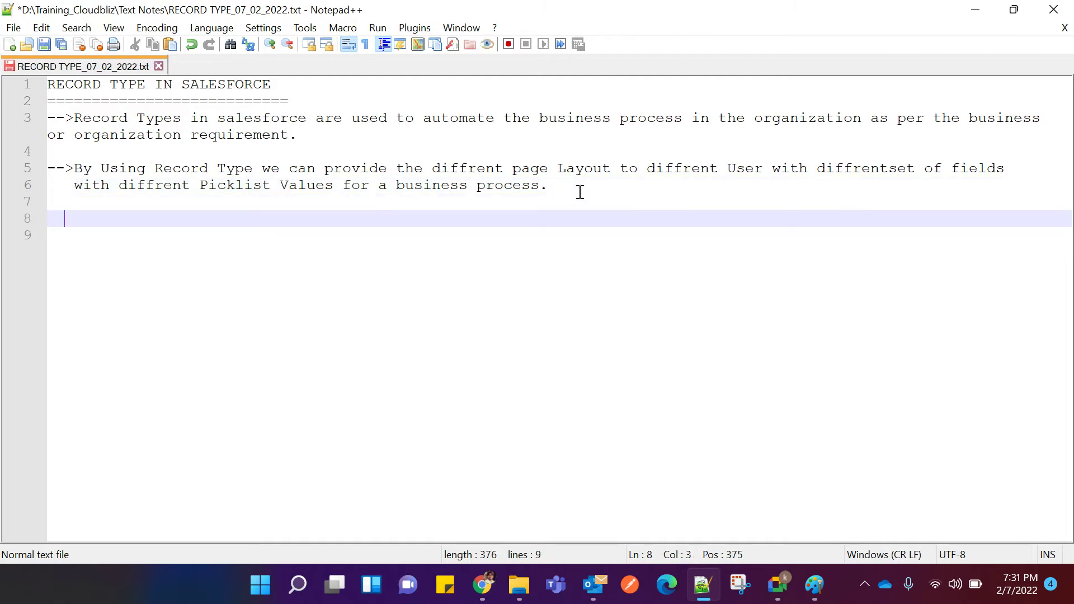
type("-->")
type("By using")
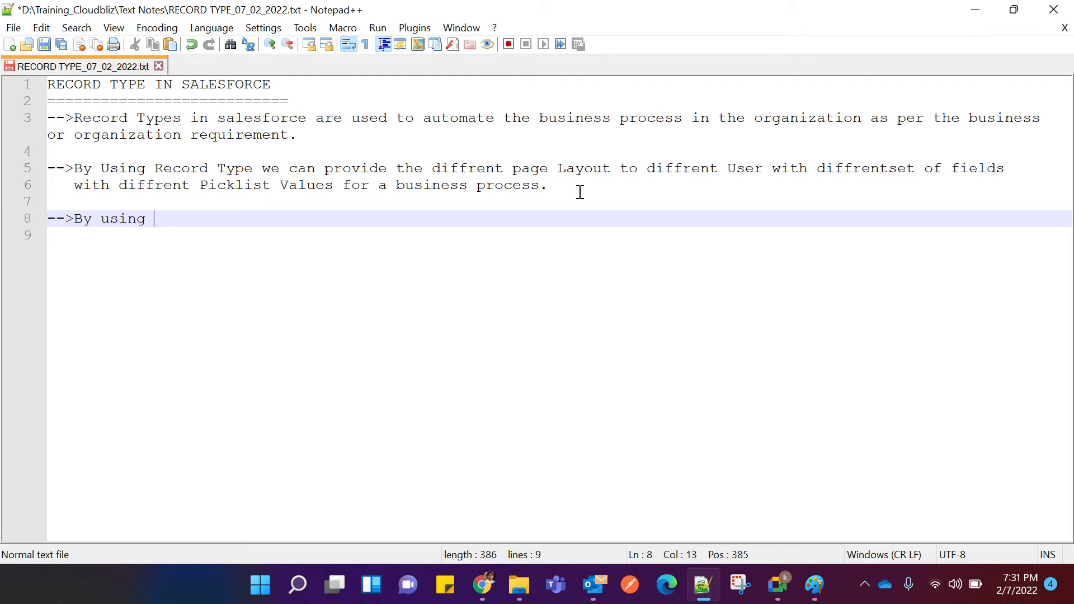
type(" Rec")
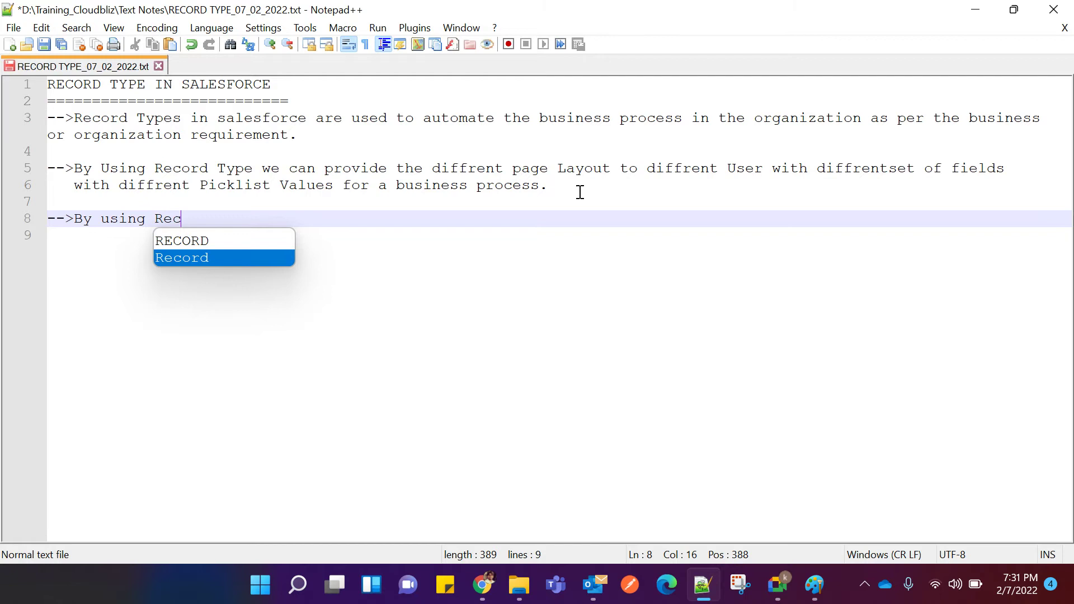
type("ord Type ")
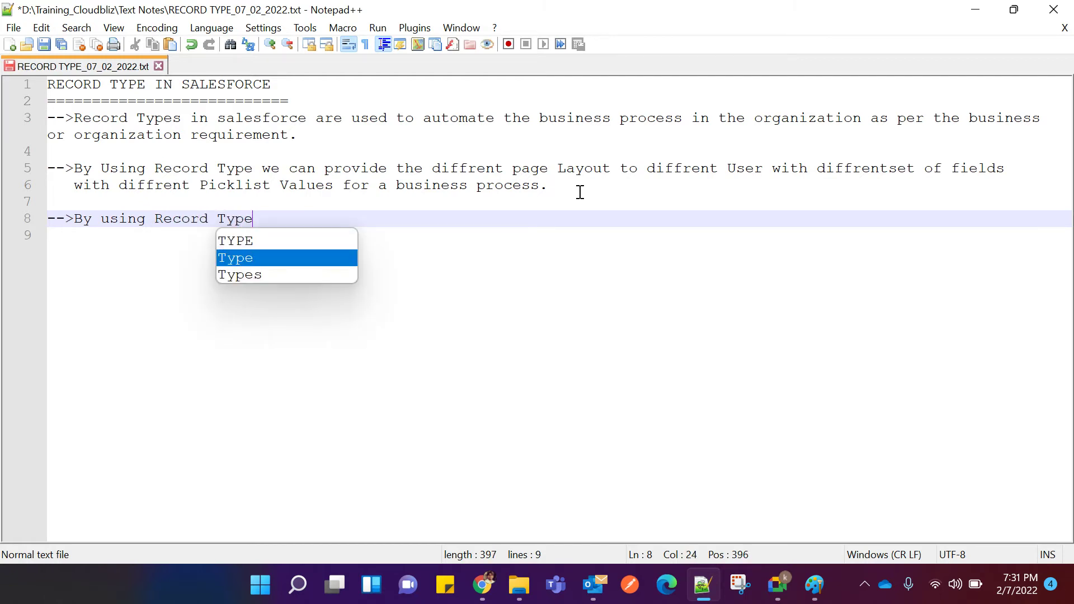
type("w")
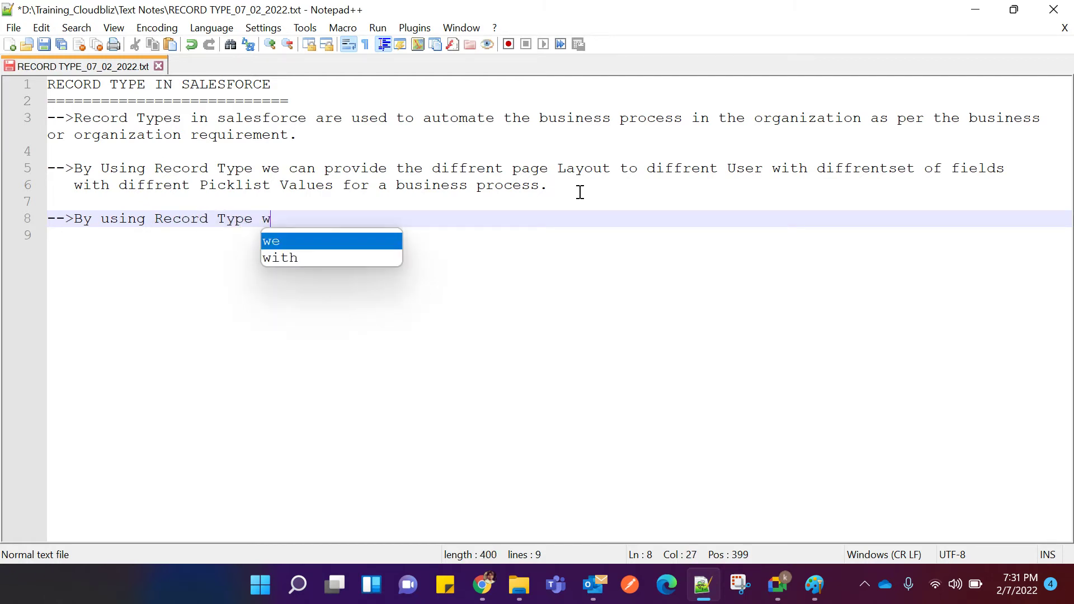
type("e can provide ")
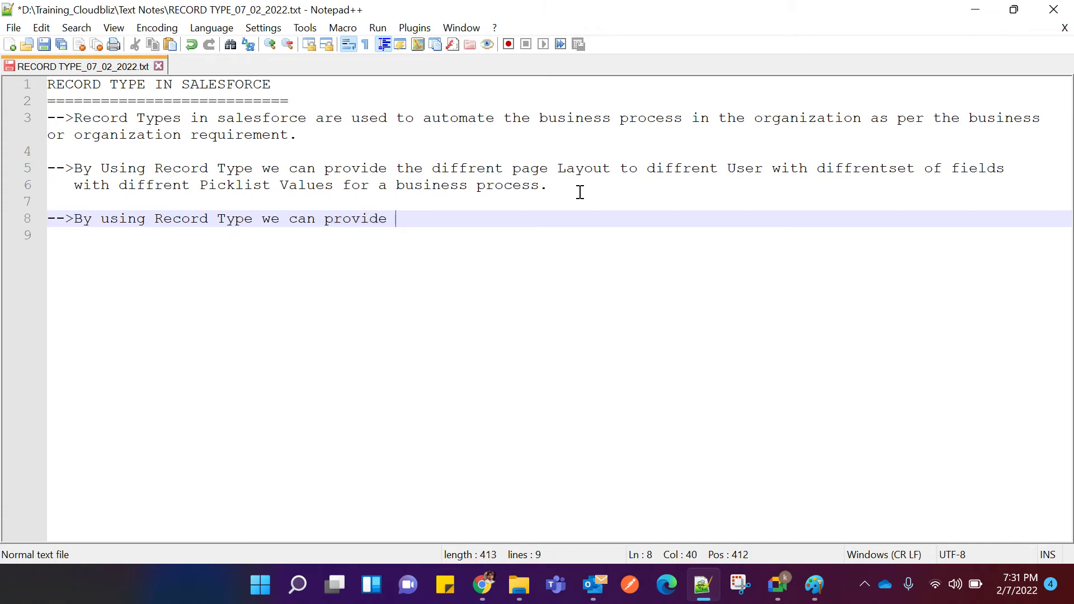
Complete the third note with "diffrent picklist values for diffrent record Inside the Object." and add two lines below it.
type("diffrent picklist")
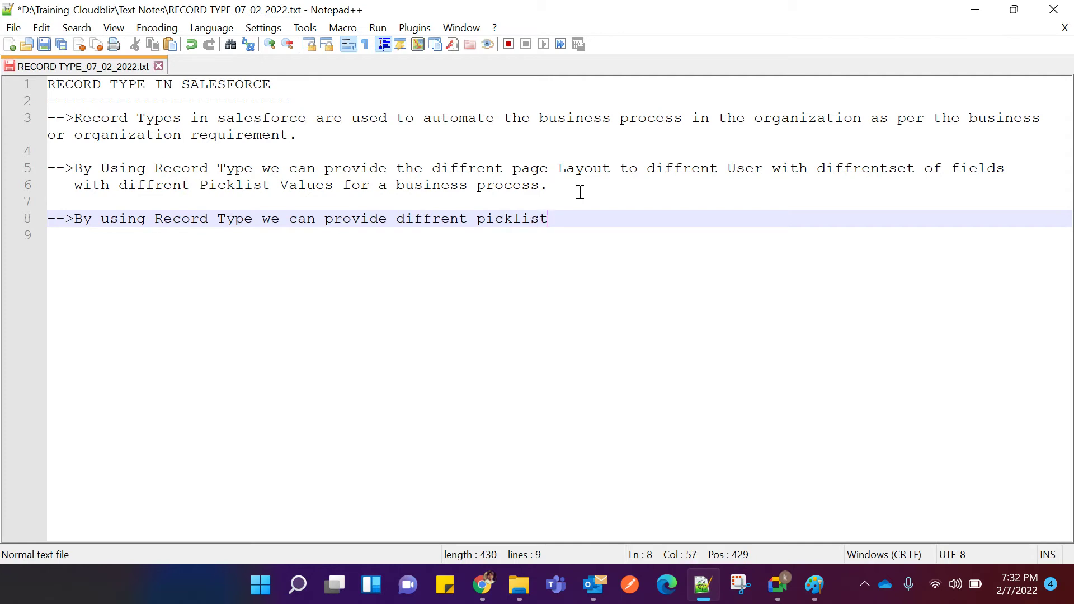
type(" values fo")
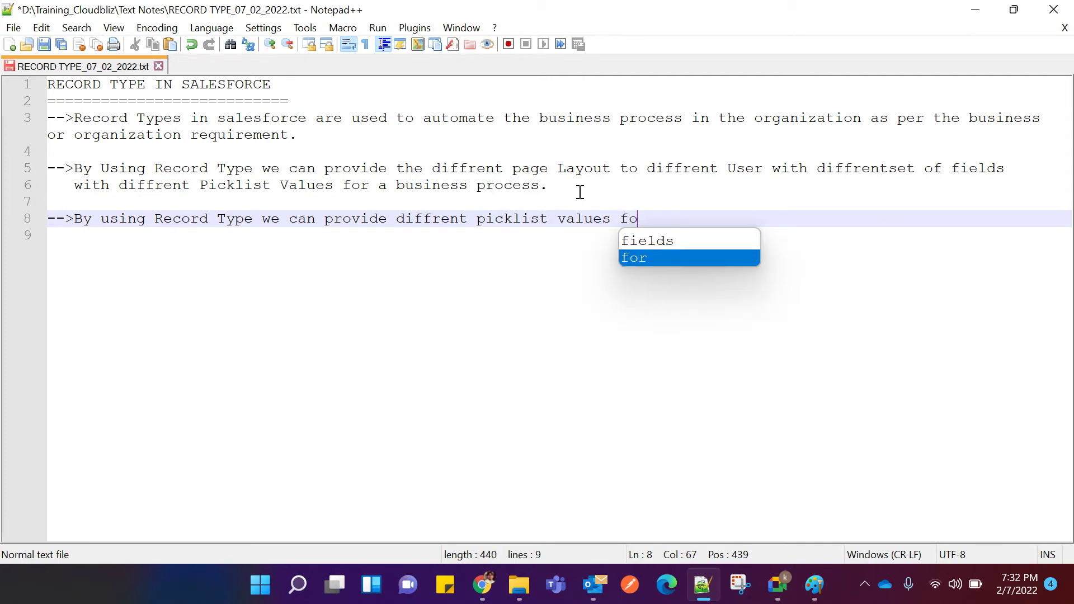
type("r diffrent ")
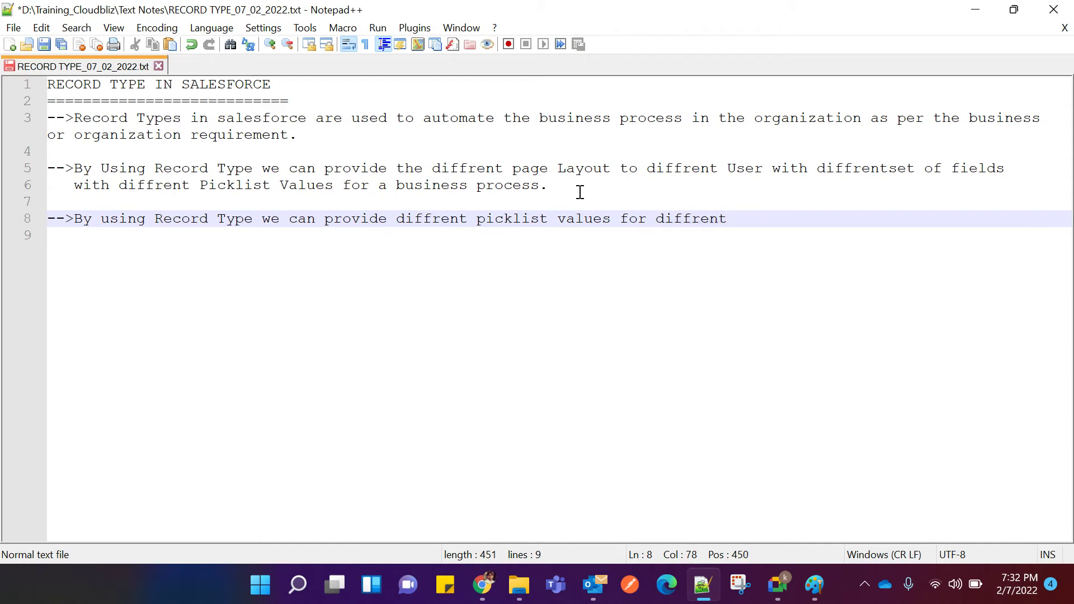
type("record Inside the Objec")
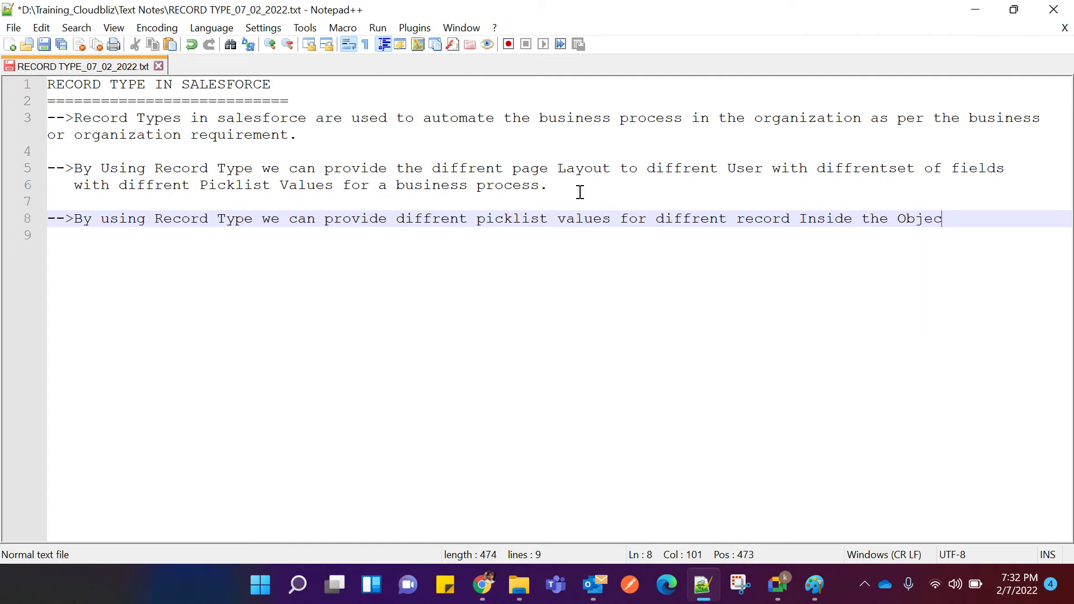
type("t.")
key("Return")
key("Return")
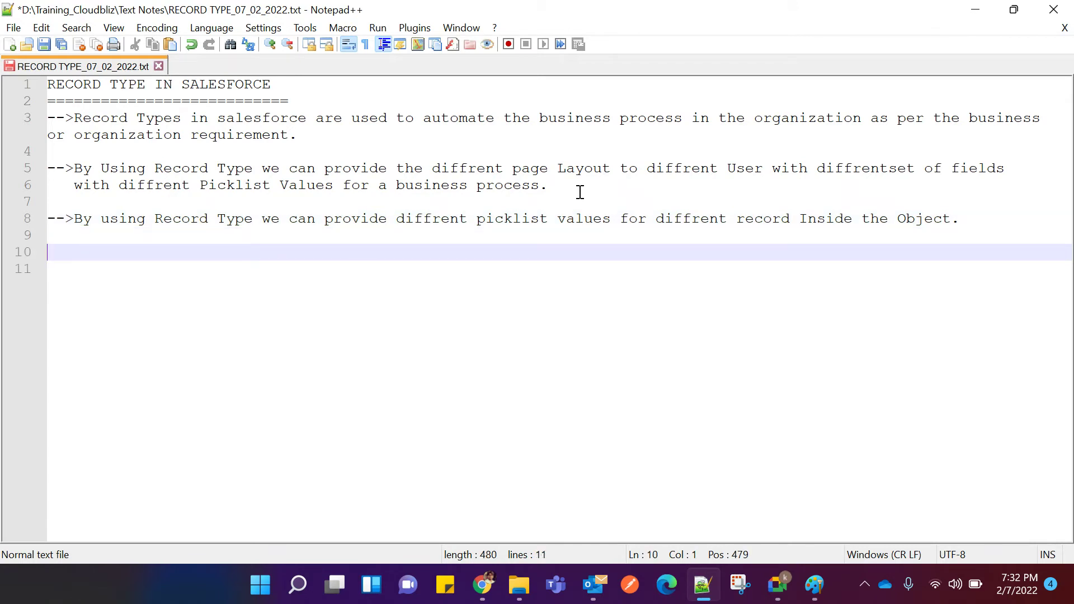
Remove the blank line between the second and third notes.
left_click(49, 218)
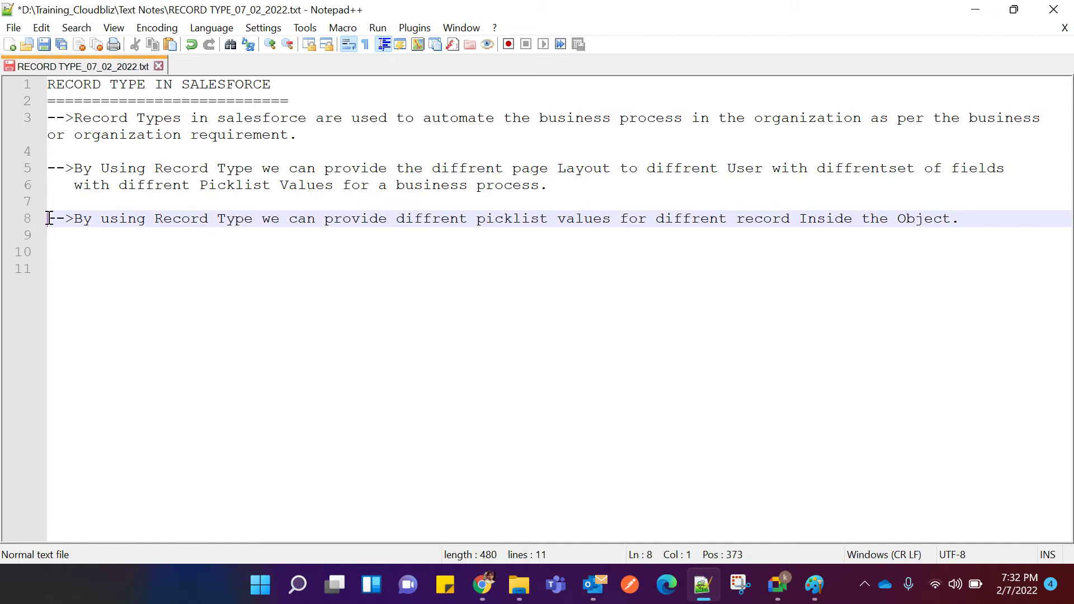
key("BackSpace")
key("BackSpace")
key("BackSpace")
key("BackSpace")
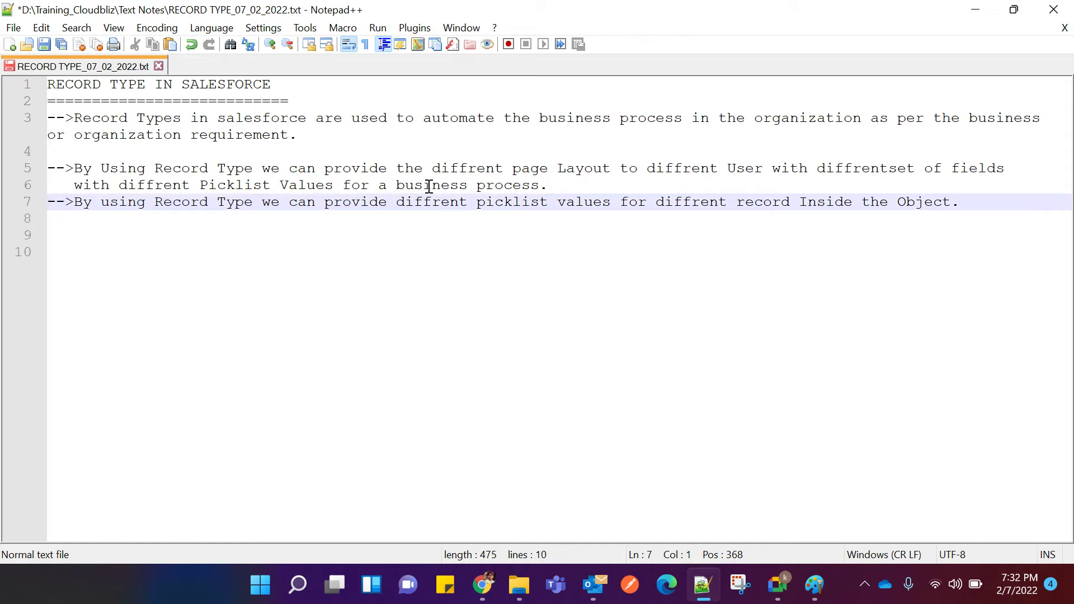
left_click(556, 185)
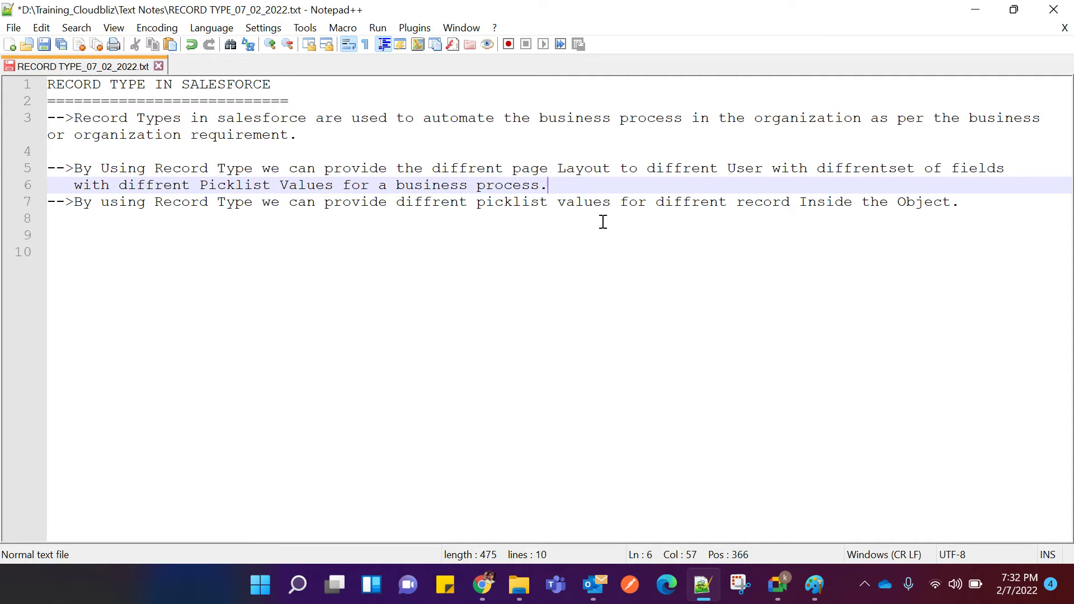
Add the line "For Configuring the Recod Type PageLayout is Must." below the third note, separated by a blank line.
left_click(988, 206)
key("Return")
key("Return")
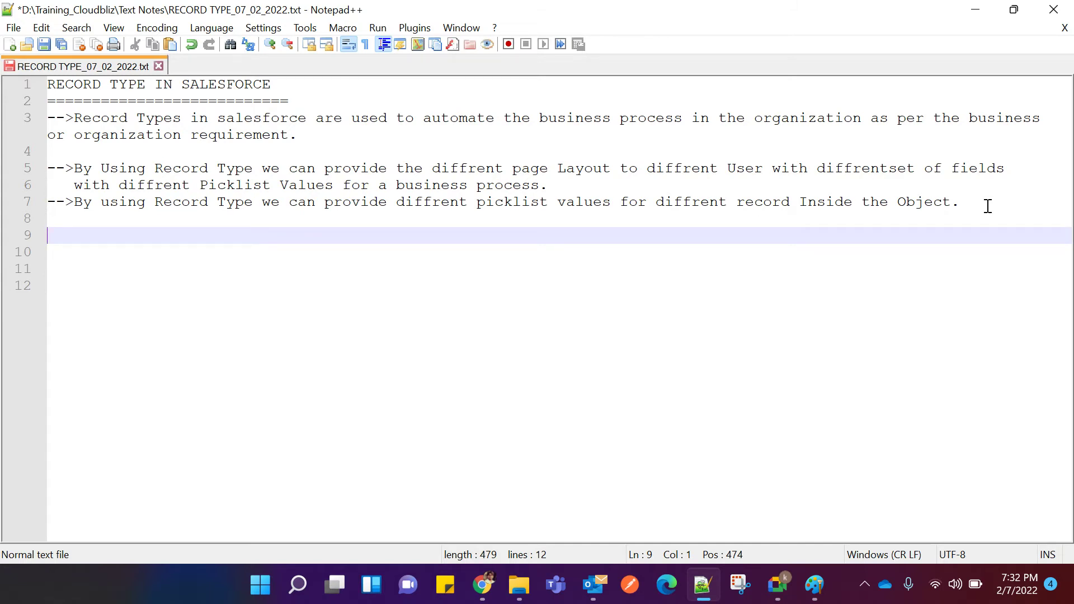
type("For Configuri")
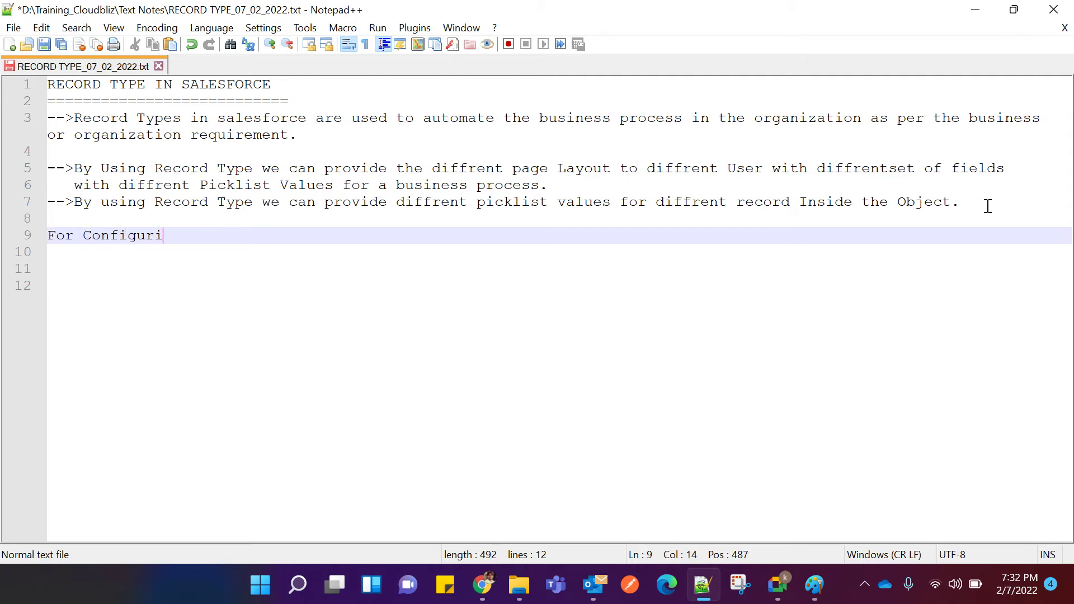
type("ng the R")
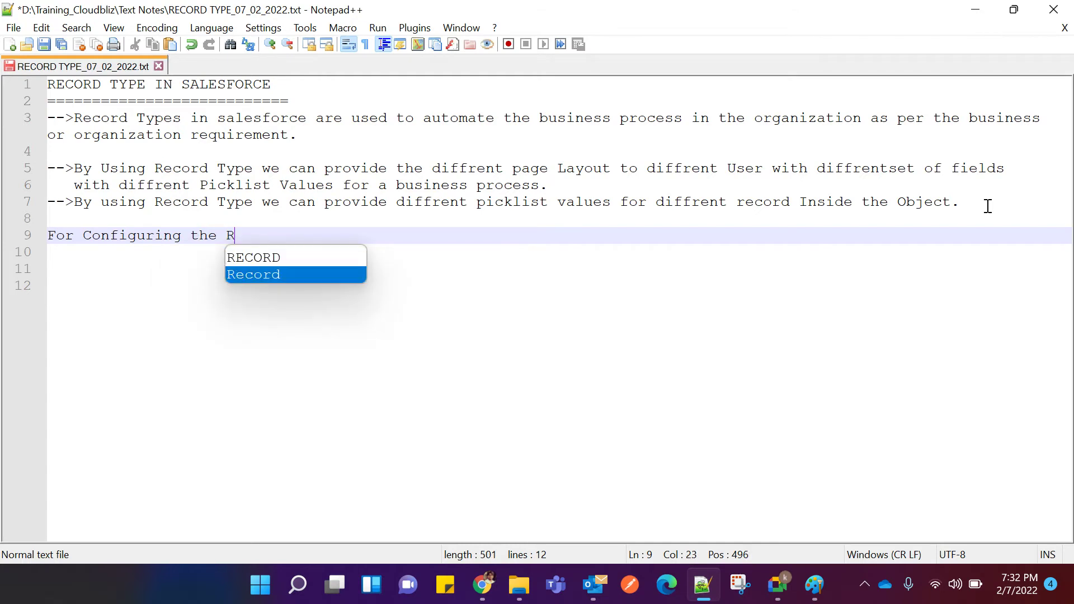
type("ecod Type ")
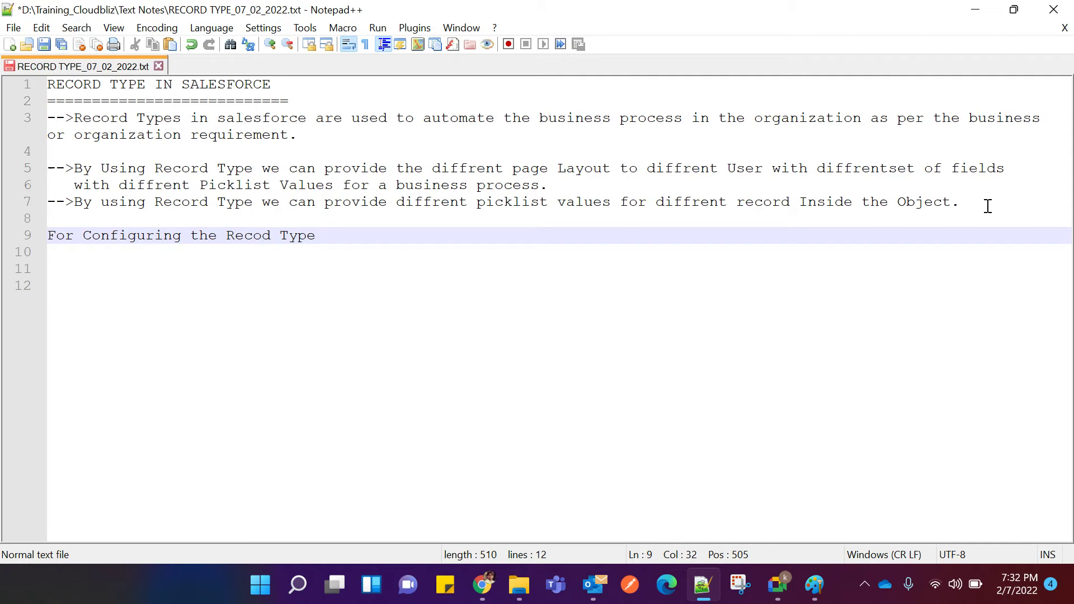
type("Page Layout")
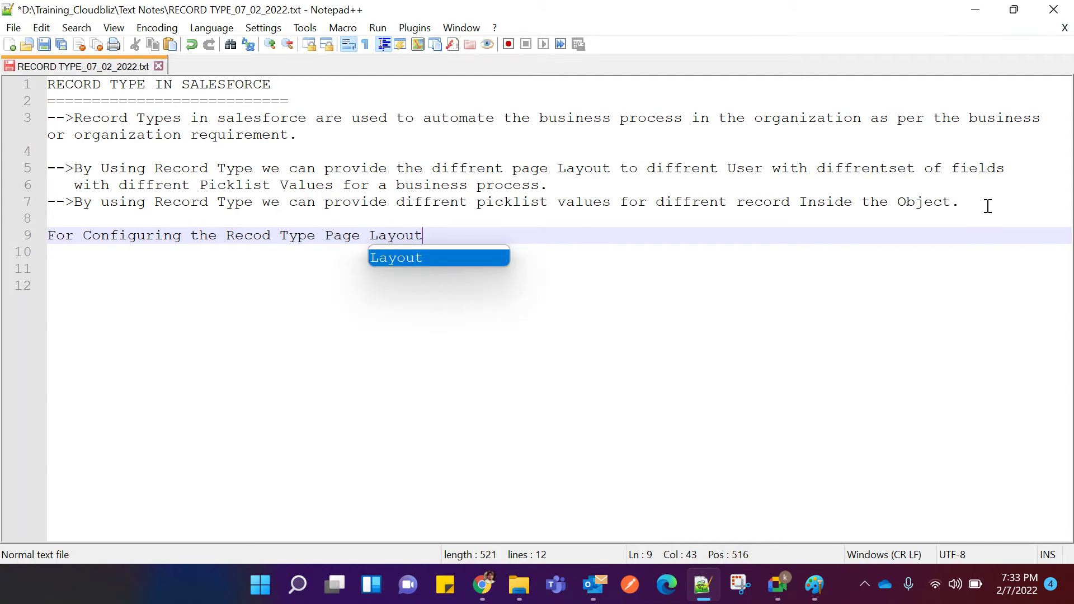
type(" is Must")
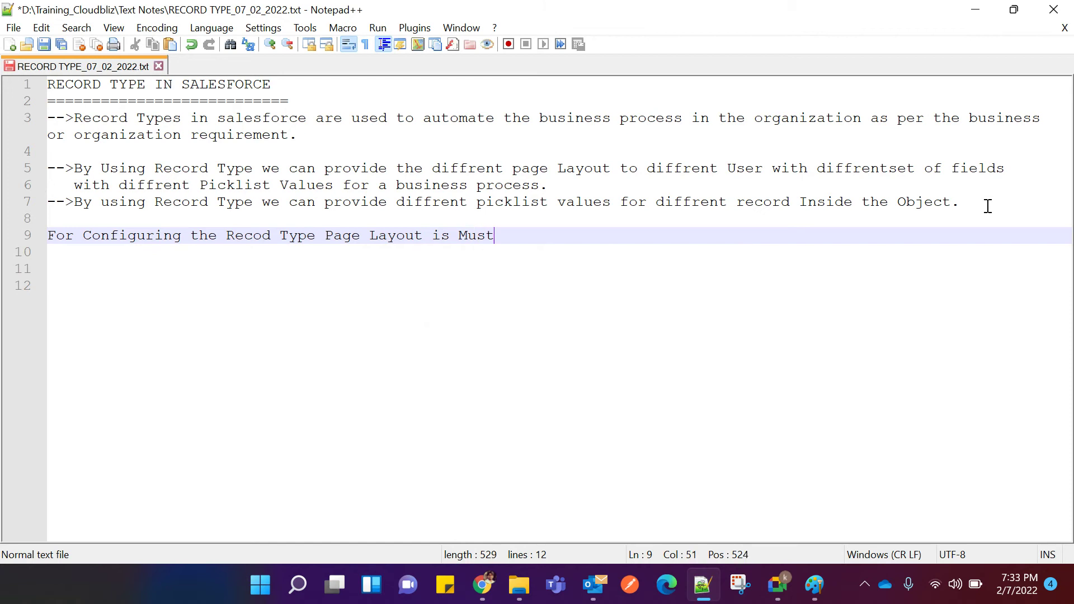
type(".")
left_click(370, 239)
key("BackSpace")
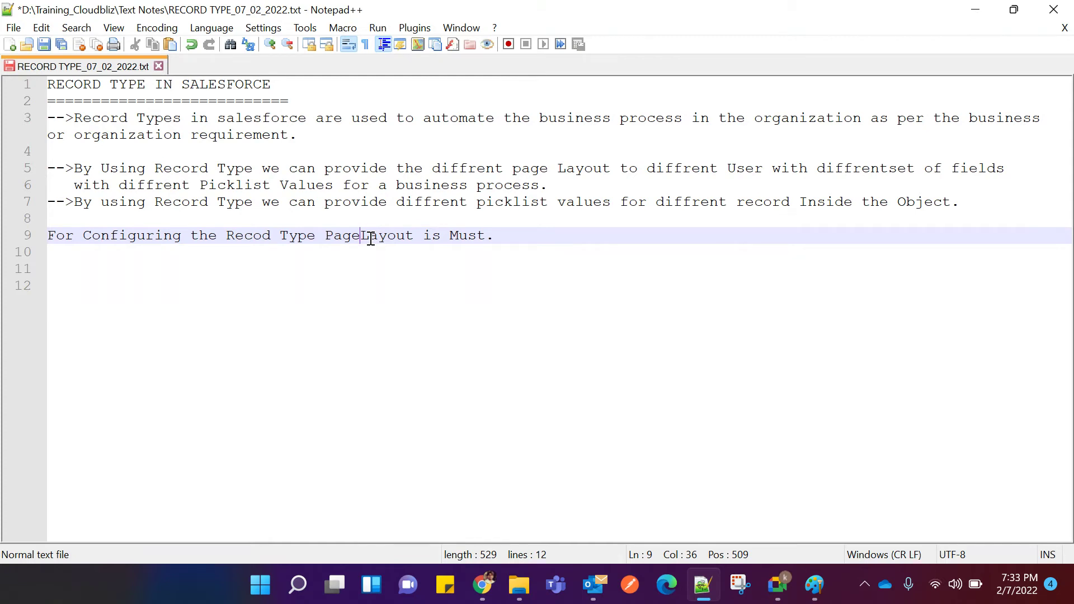
Write the note "-->Each Record is associated with a PageLayout." below the configuring line, separated by a blank line.
left_click(518, 228)
key("Return")
key("Return")
type("-->")
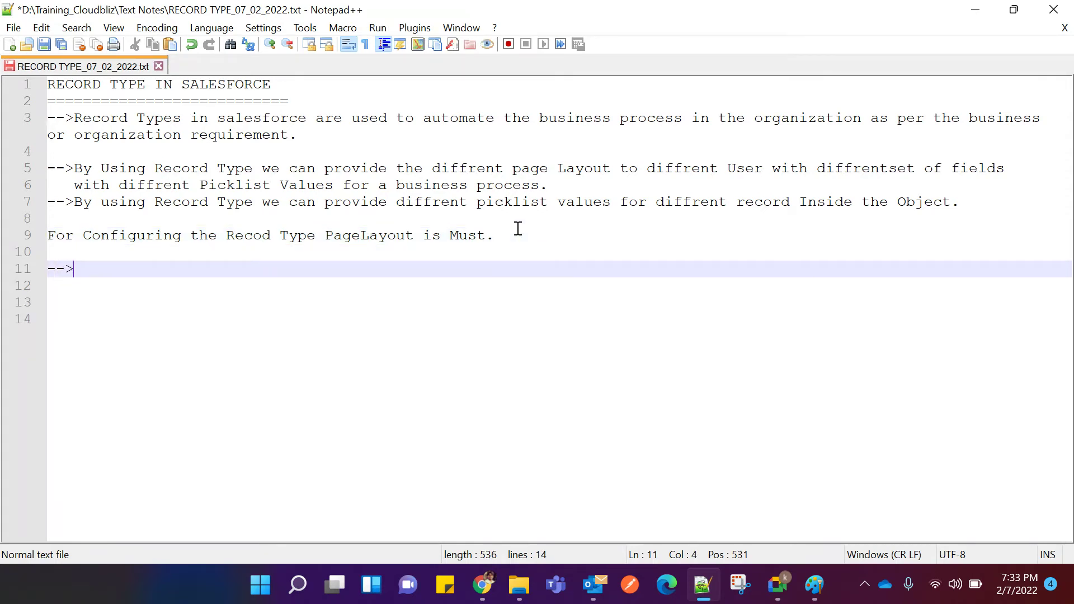
type("Each Record")
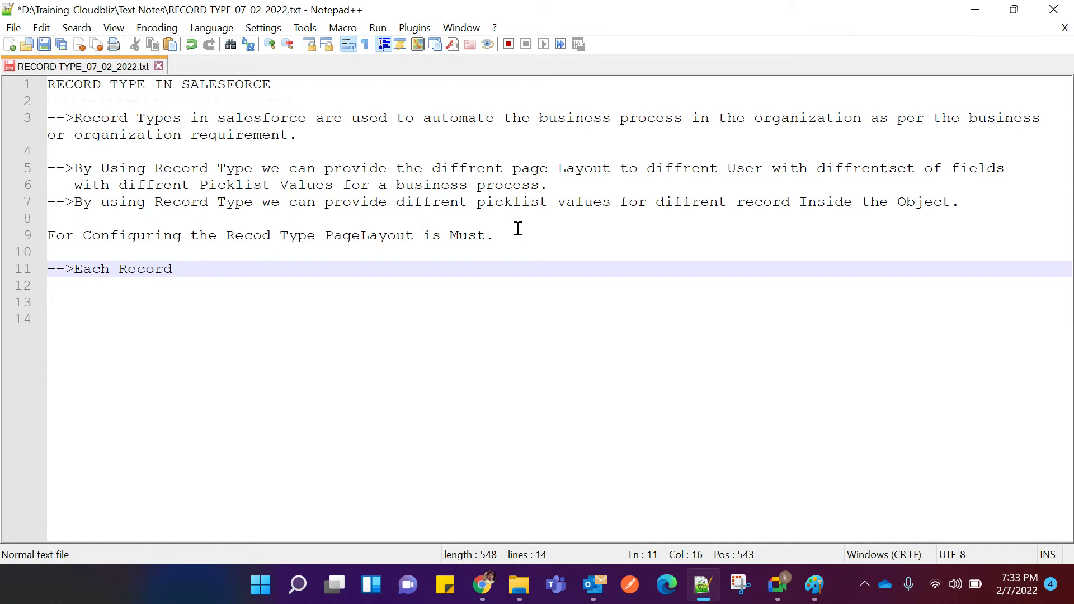
type("is a")
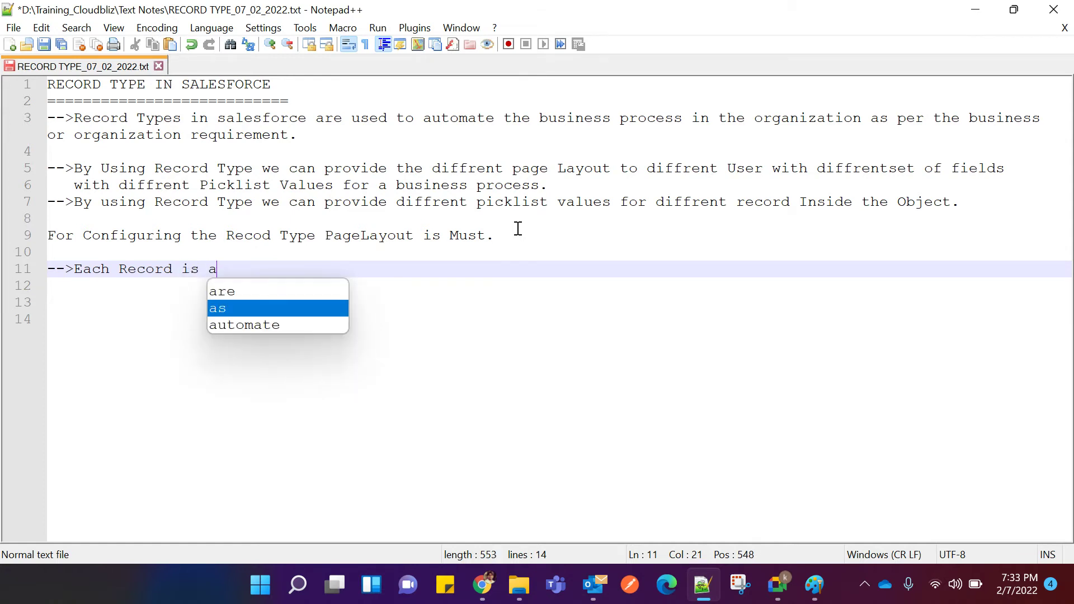
type("ssociated with ")
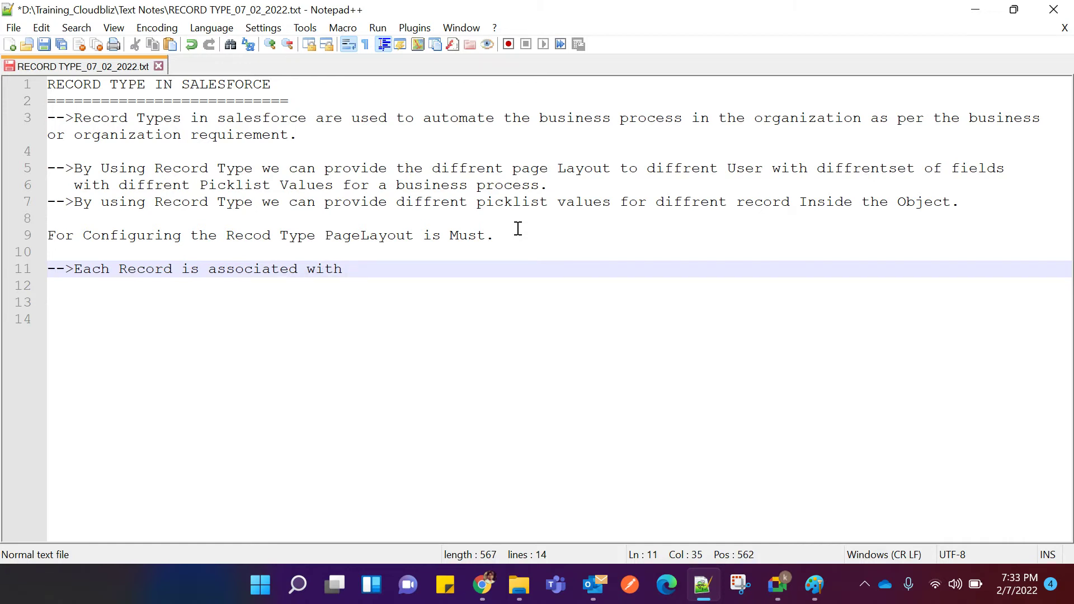
type("a P")
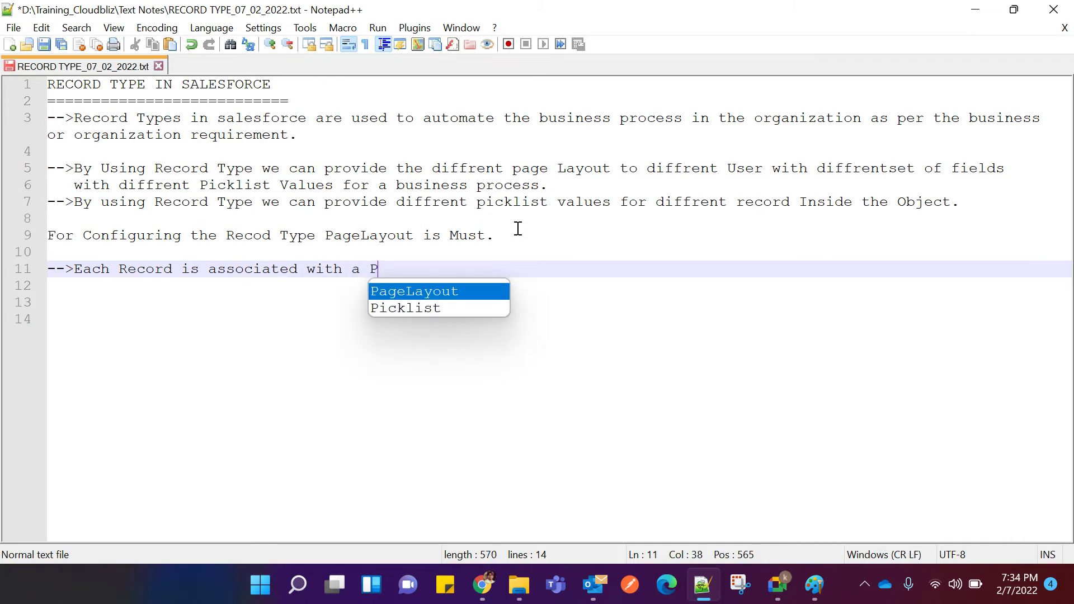
type("ageLayout.")
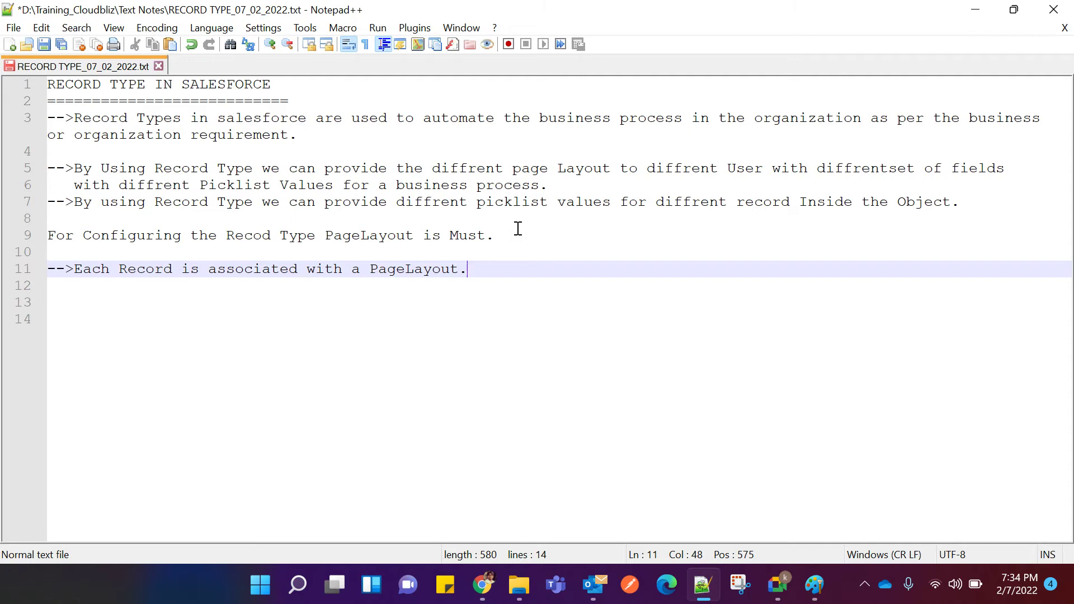
Replace the period after "PageLayout" in the last note with ", which contain the set of Fields and Picklist Value.".
key("BackSpace")
key("BackSpace")
type(", which contain")
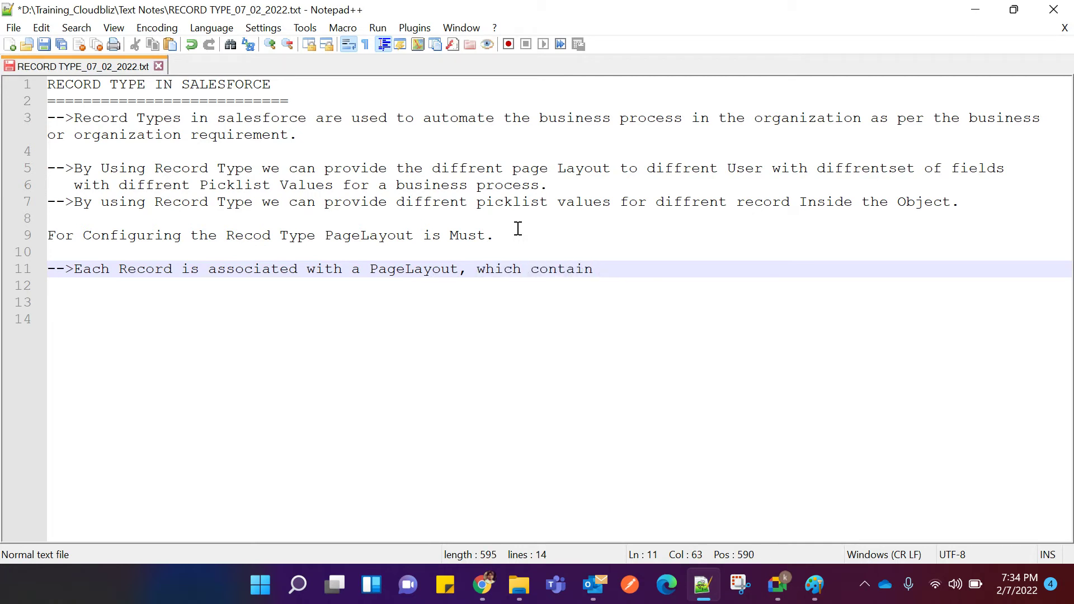
type("t")
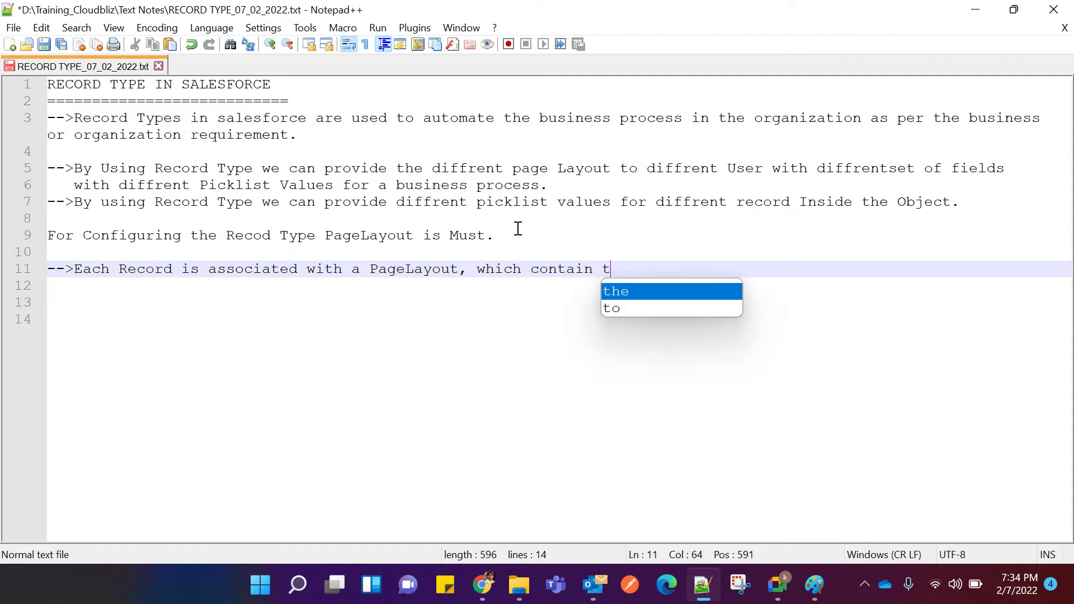
type("he set o")
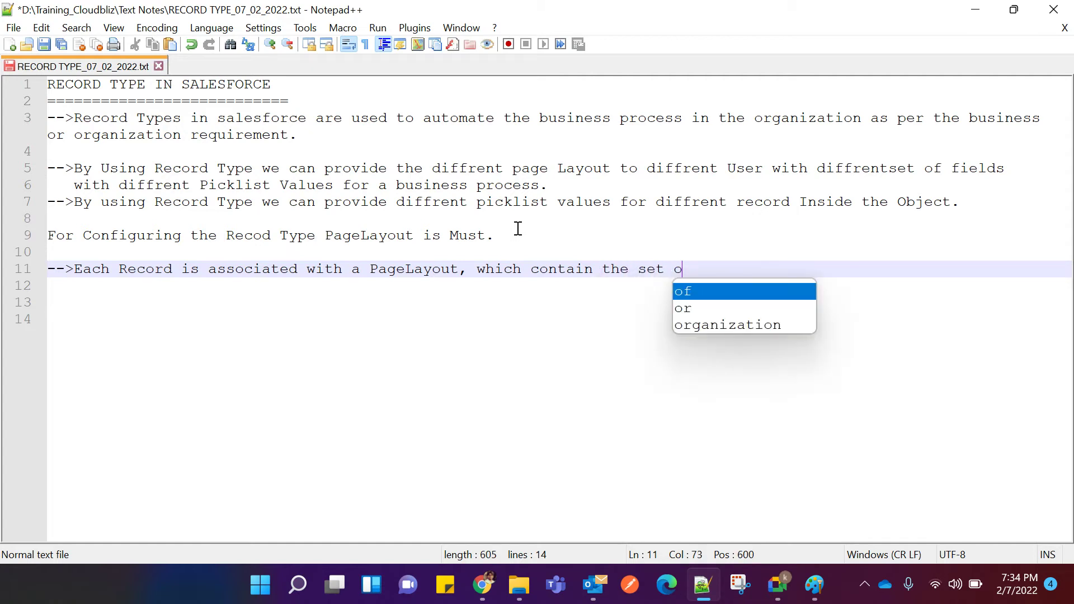
type("f Fields ")
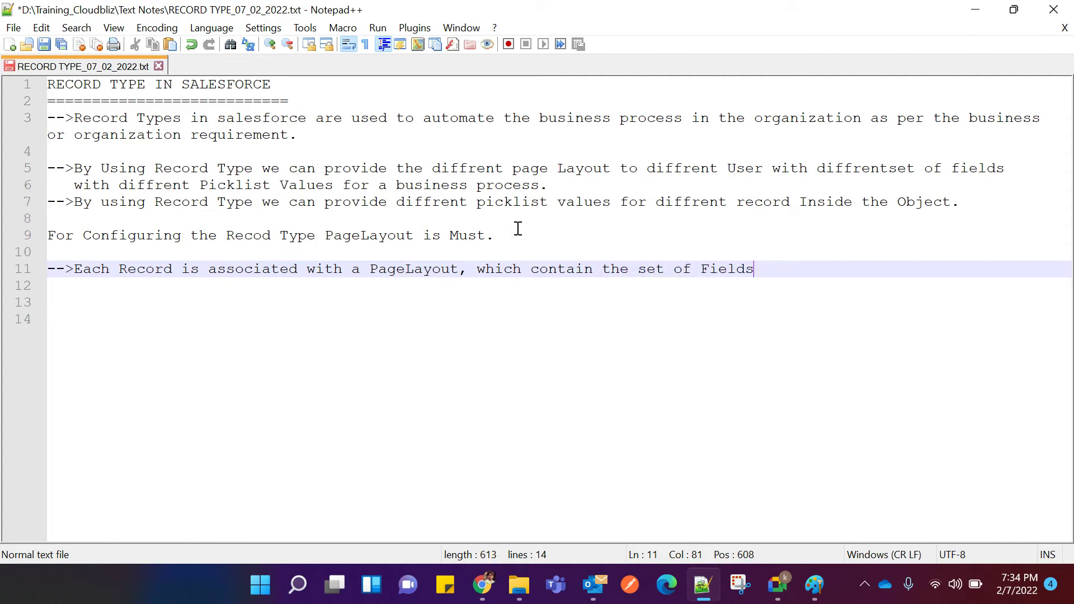
type("and Picklist Value")
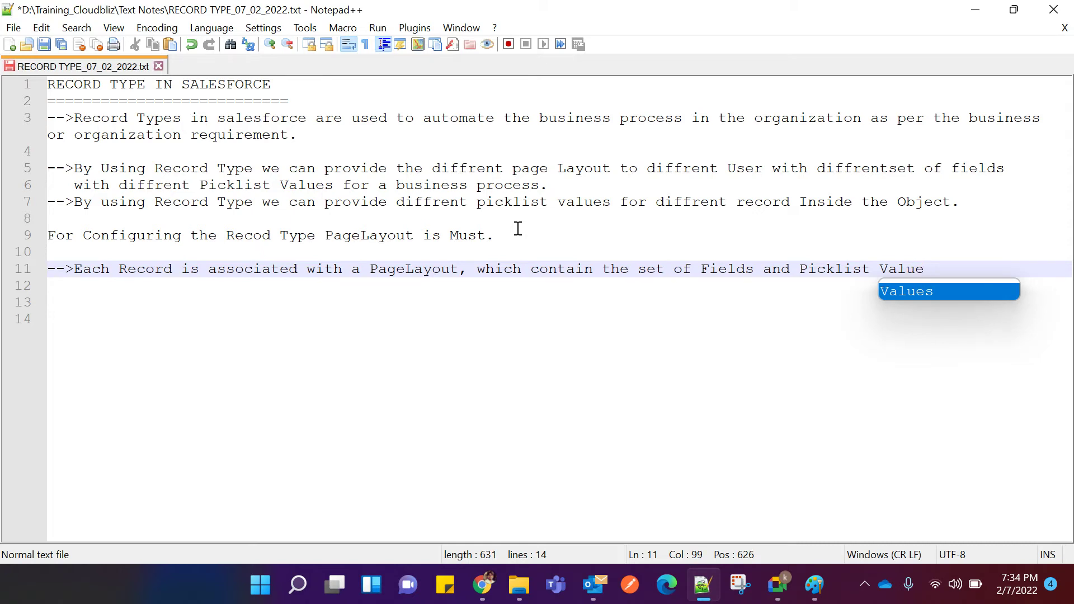
type(".")
End the PageLayout note with a period and add the indented line "Record Type to PageLayout ------>One to One Association." below it.
key("Return")
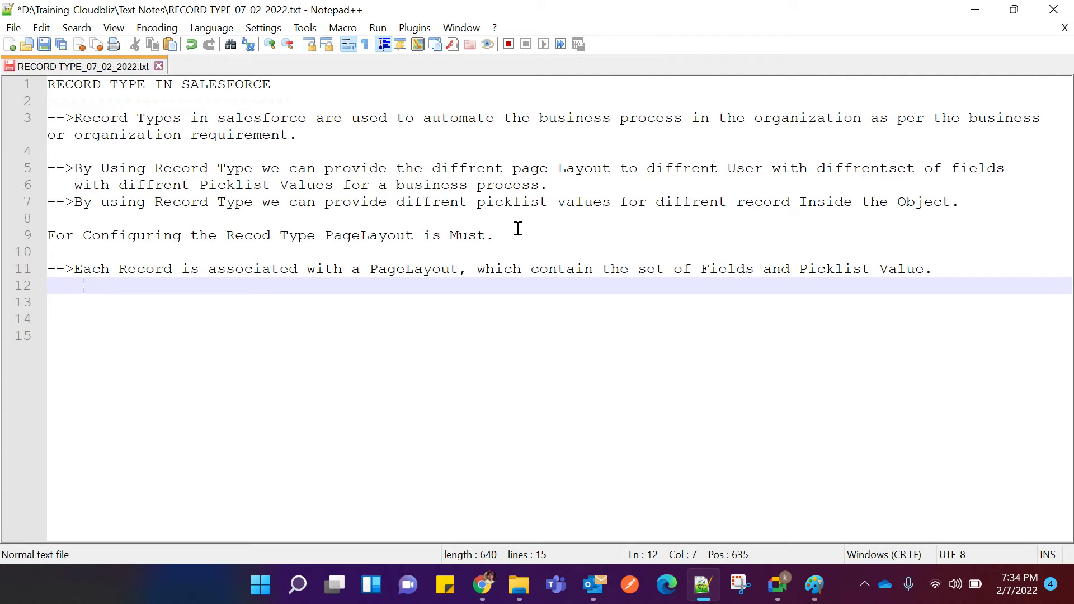
type("Re")
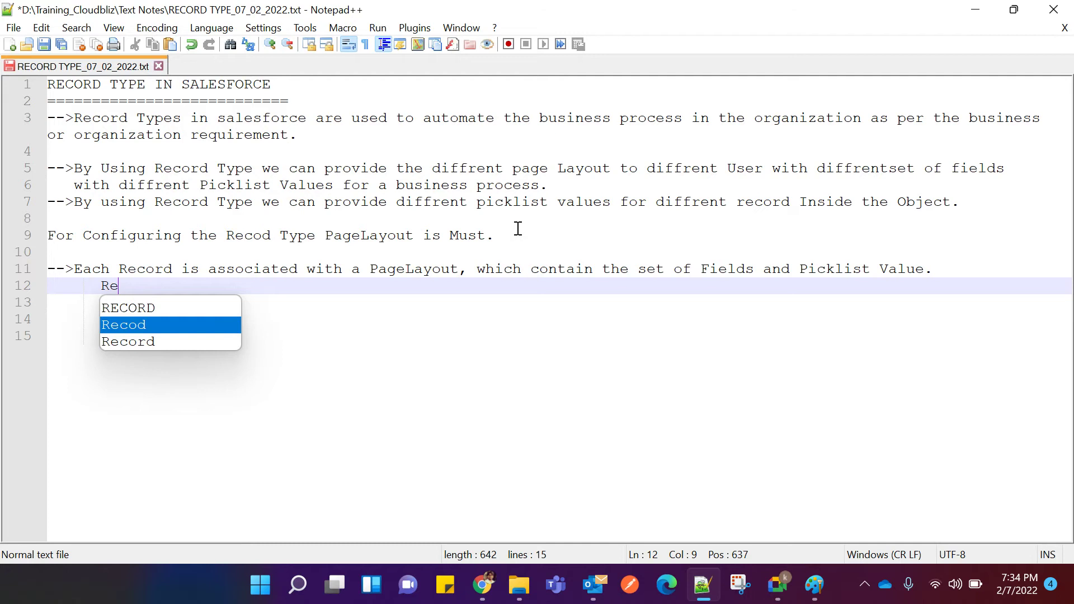
type("cord")
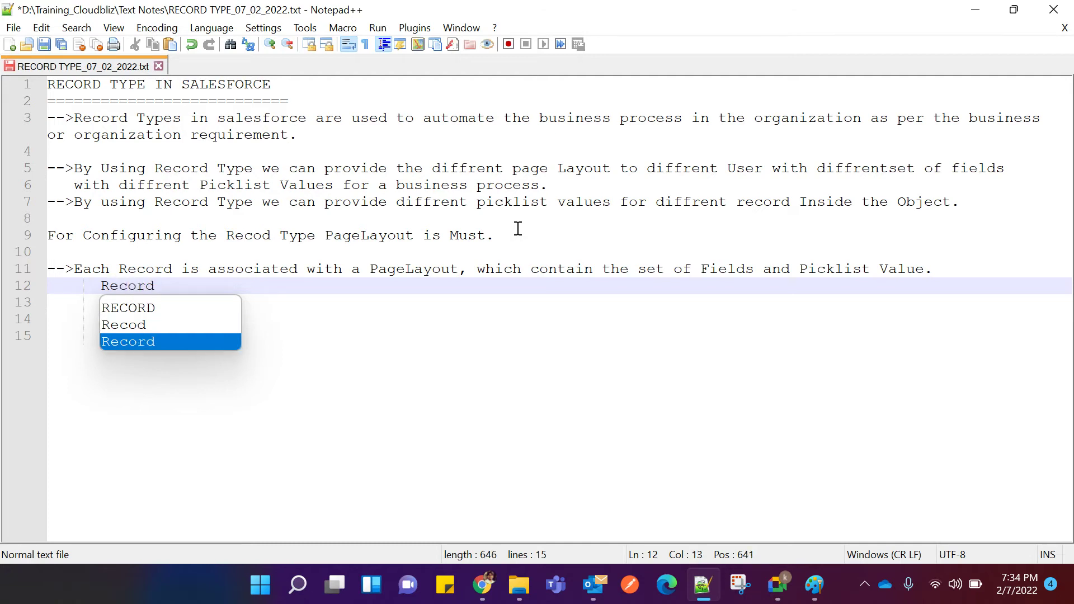
type(" T")
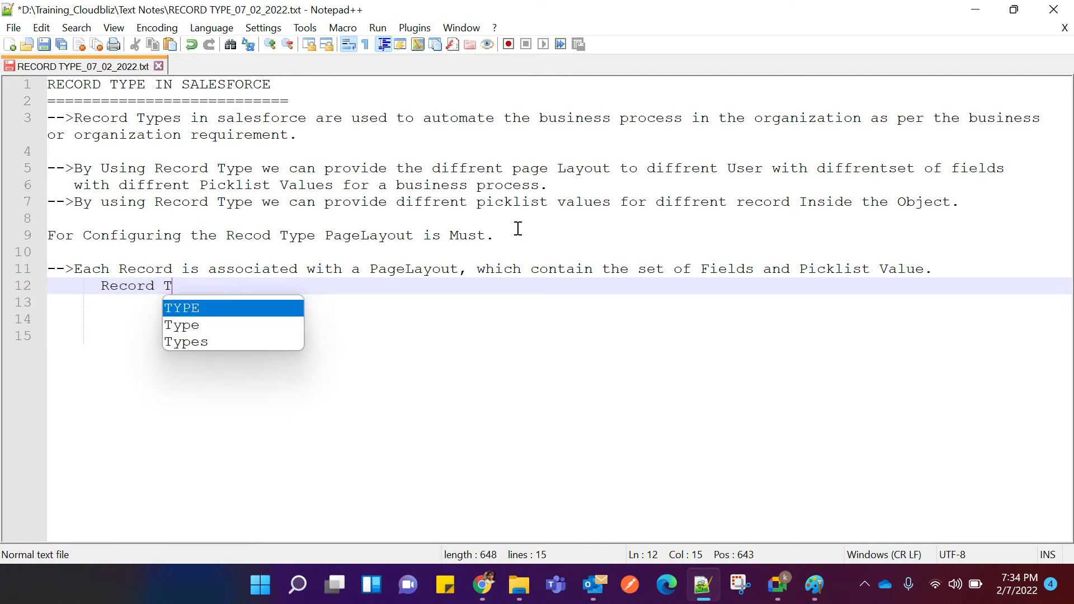
type("ype ")
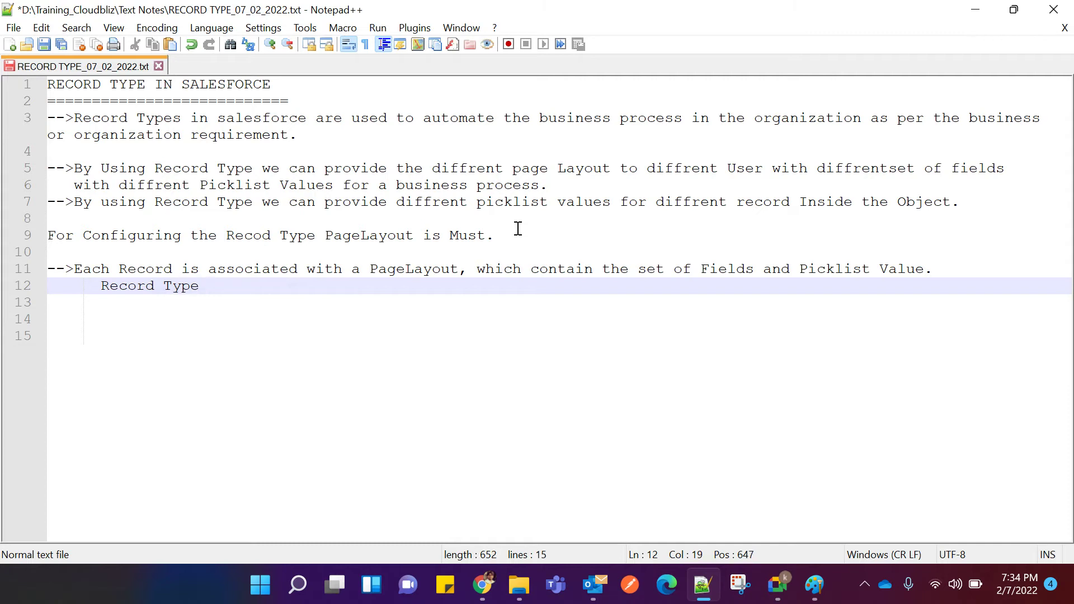
type("tp")
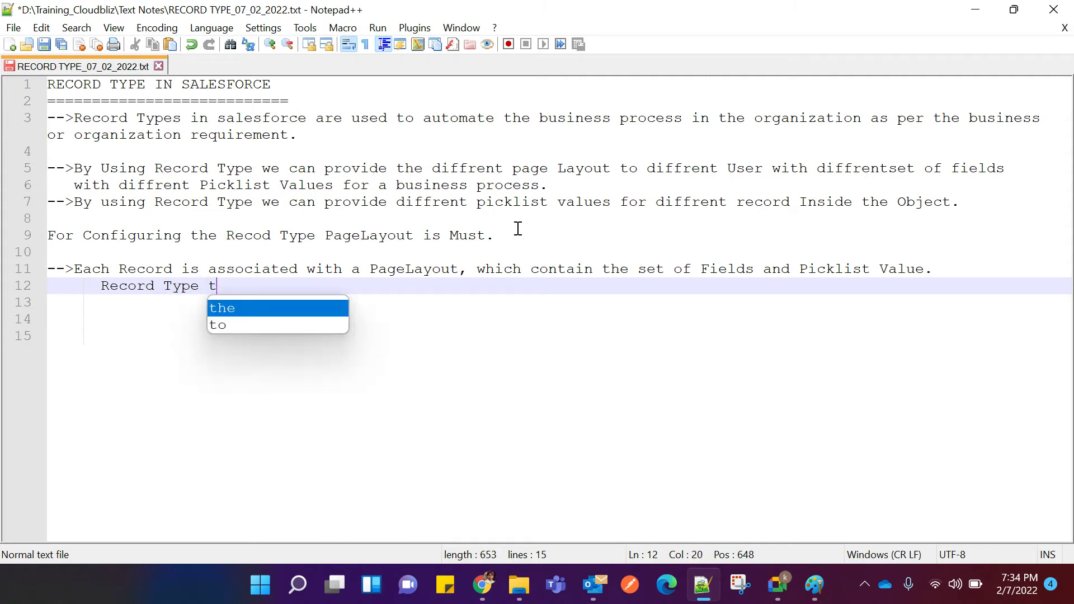
key("BackSpace")
key("BackSpace")
type("o")
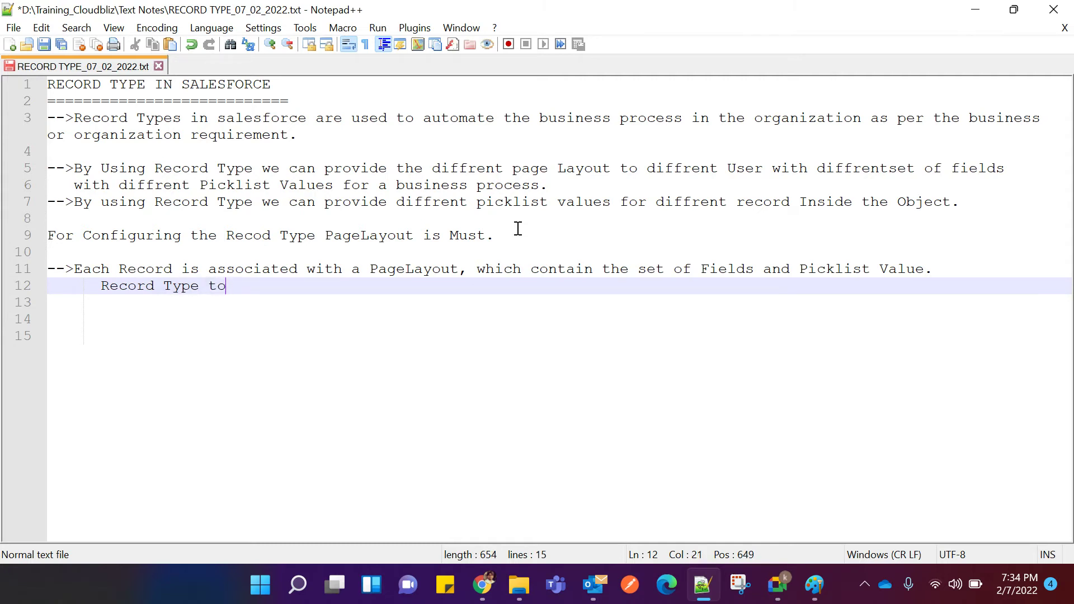
type(" PageL")
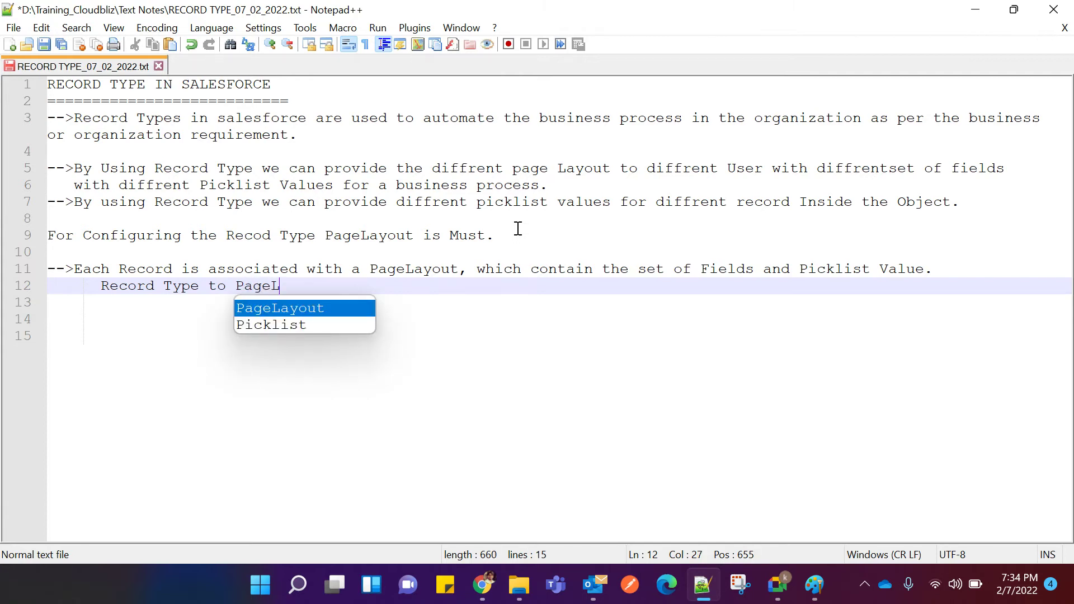
type("ayout -")
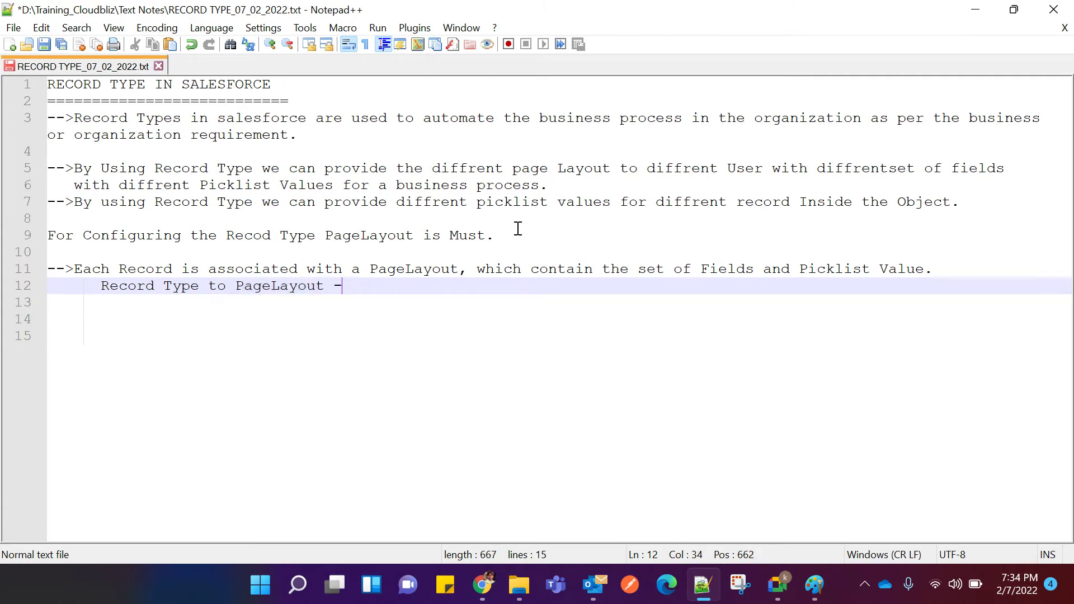
type("----->O")
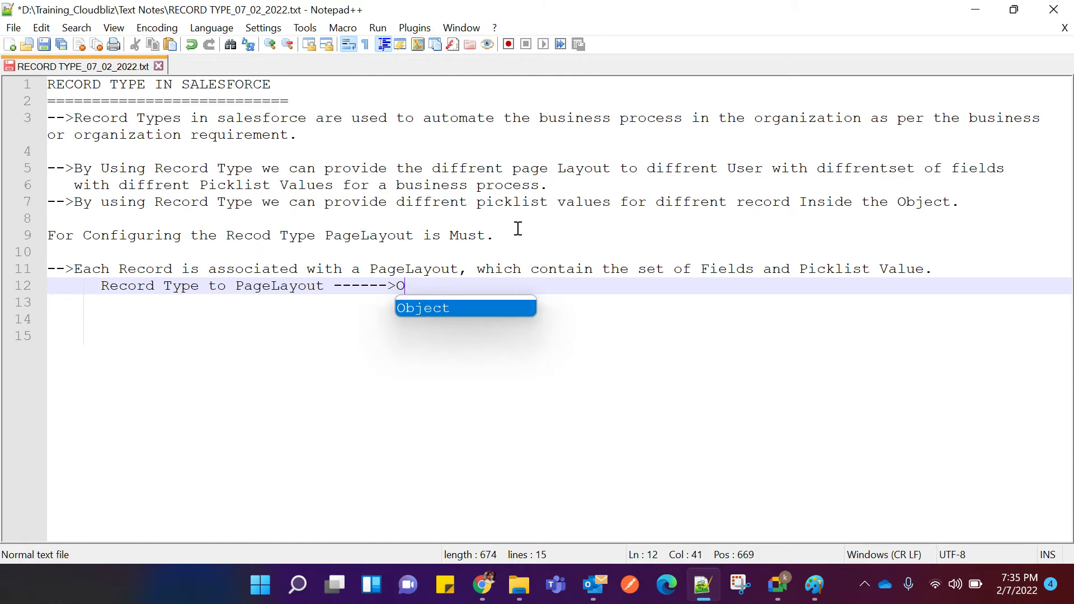
type("ne")
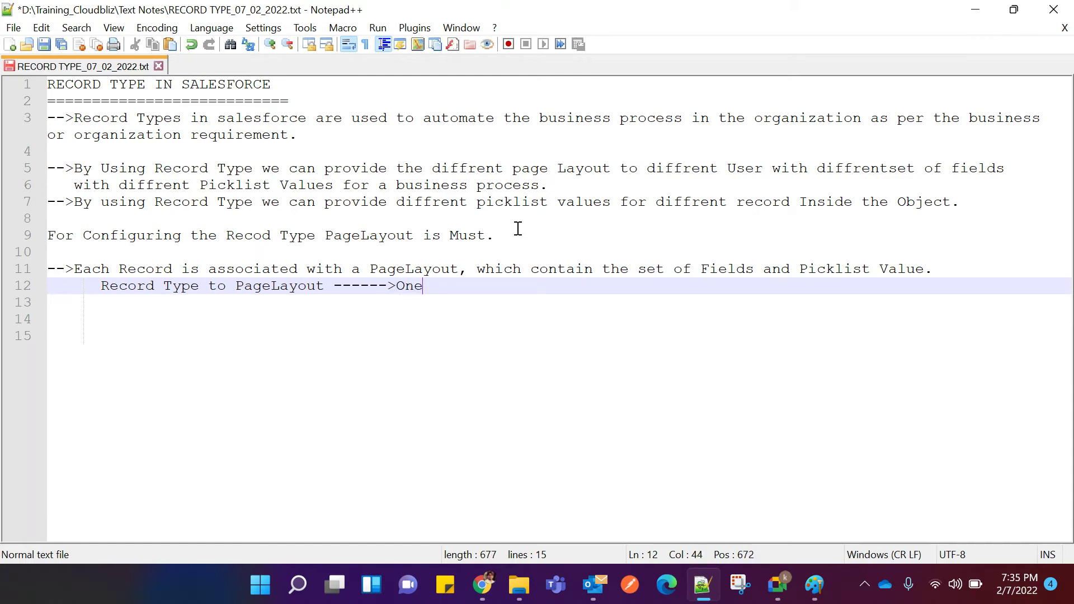
type(" to One Association.")
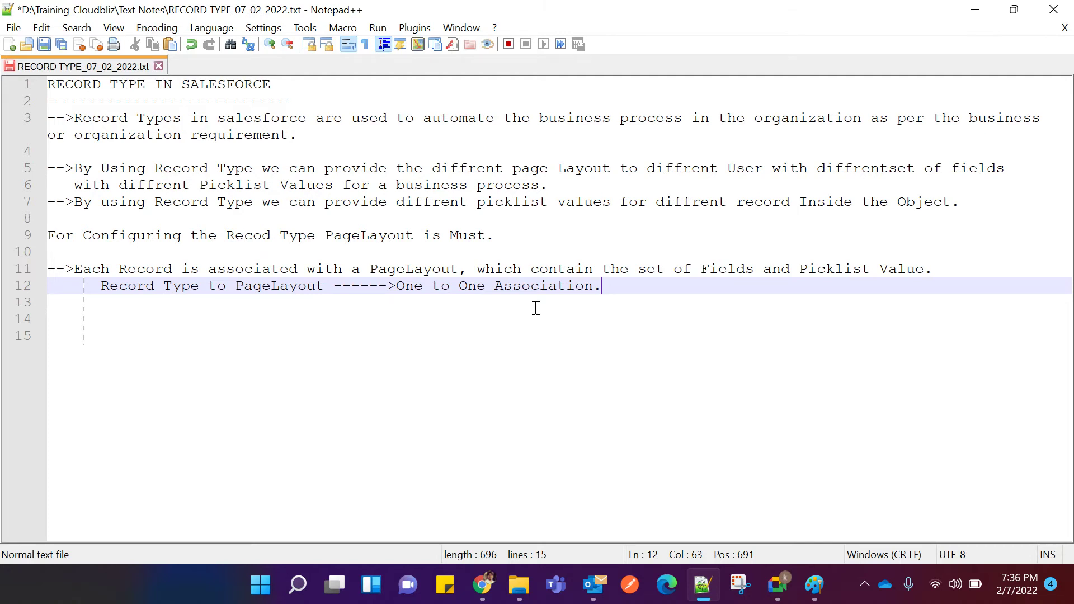
Add the indented line "Page Layout to Record Type ----->One to Many Association." directly below the One to One line.
key("Return")
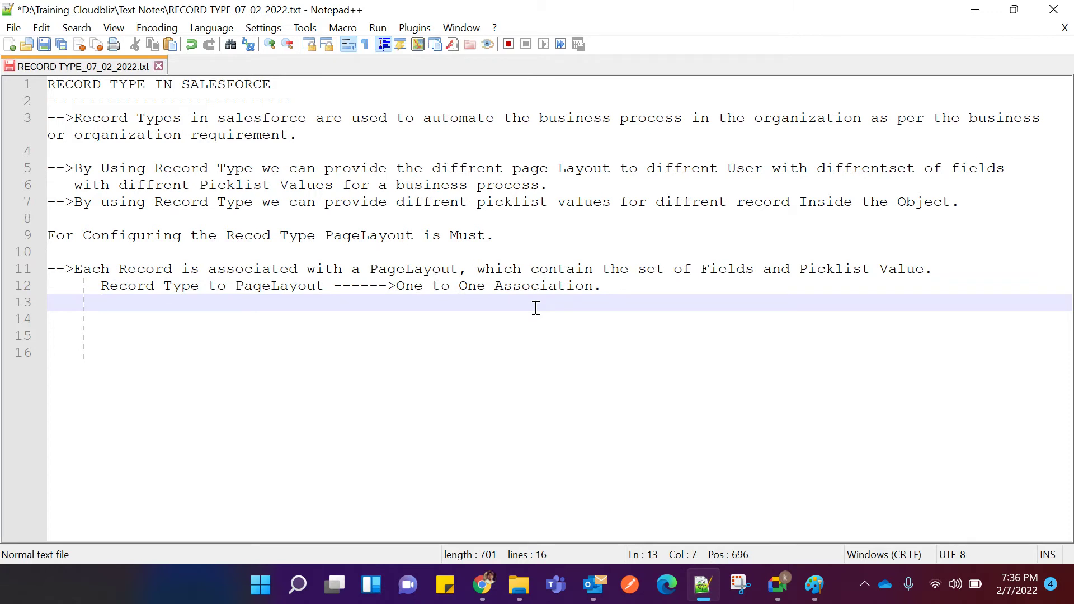
type("L")
key("BackSpace")
type("Page La")
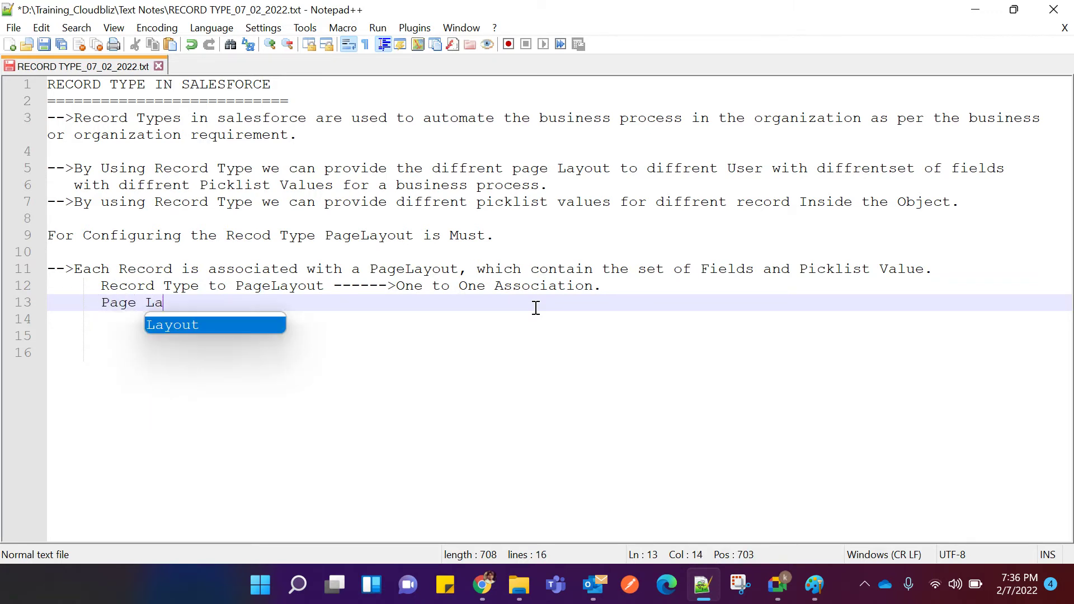
type("yout to Record")
key("BackSpace")
type("T")
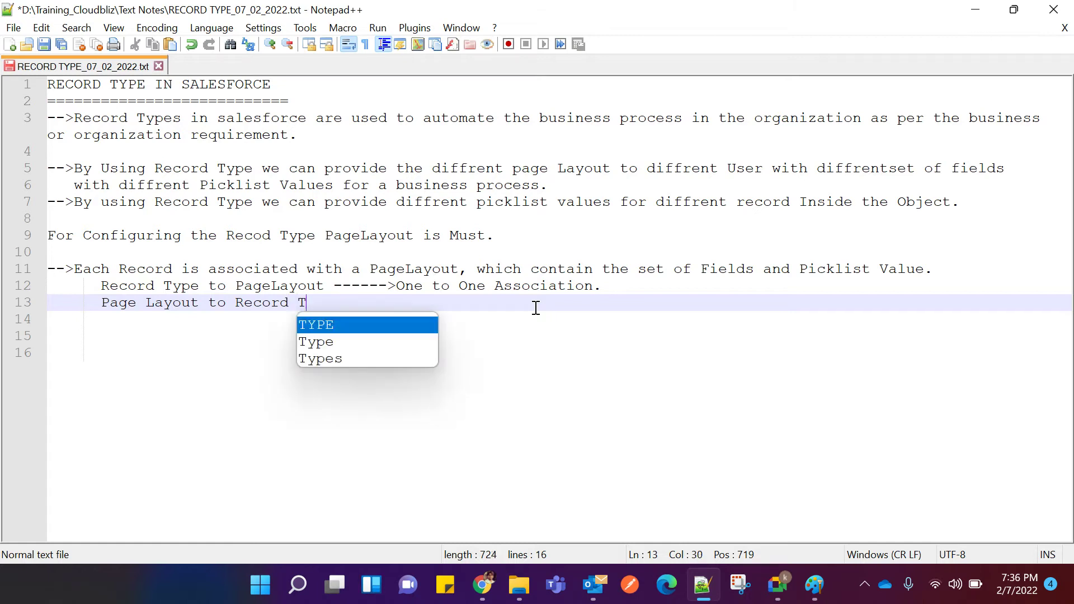
type("ype --")
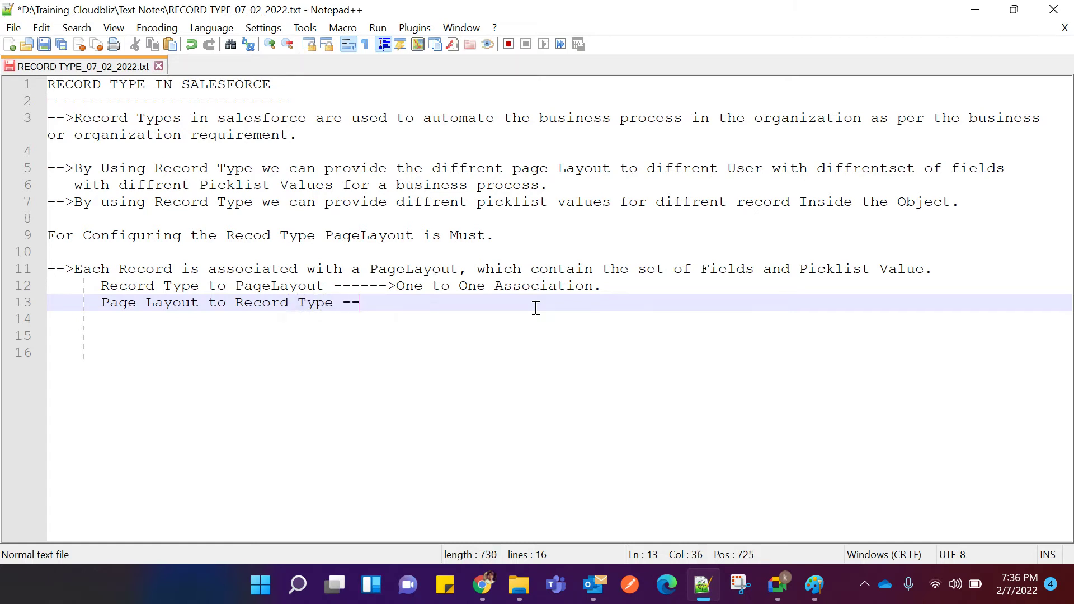
type("--->One")
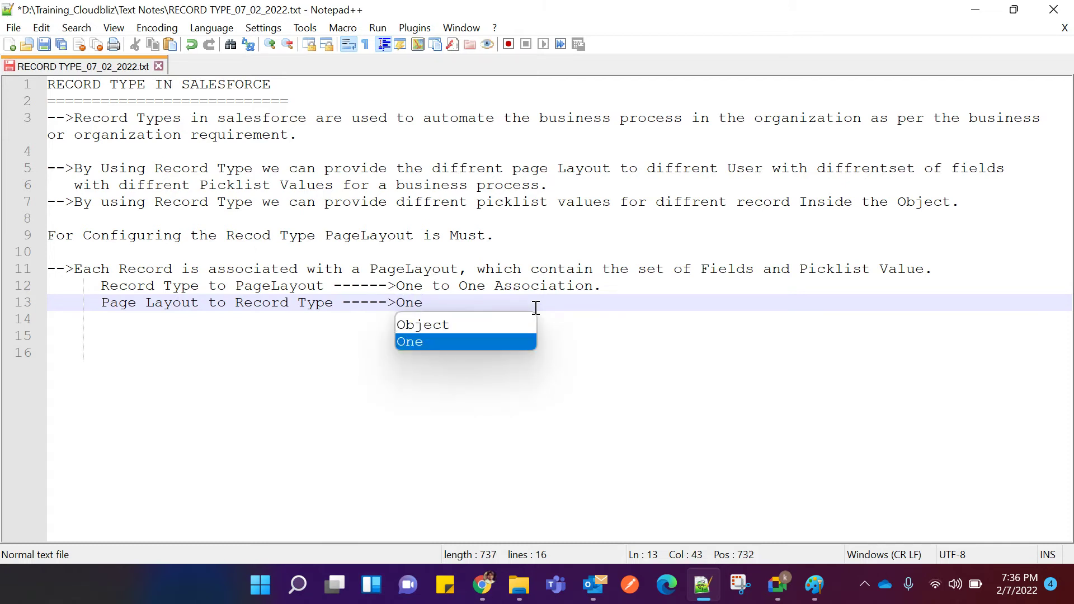
type(" to Many Association.")
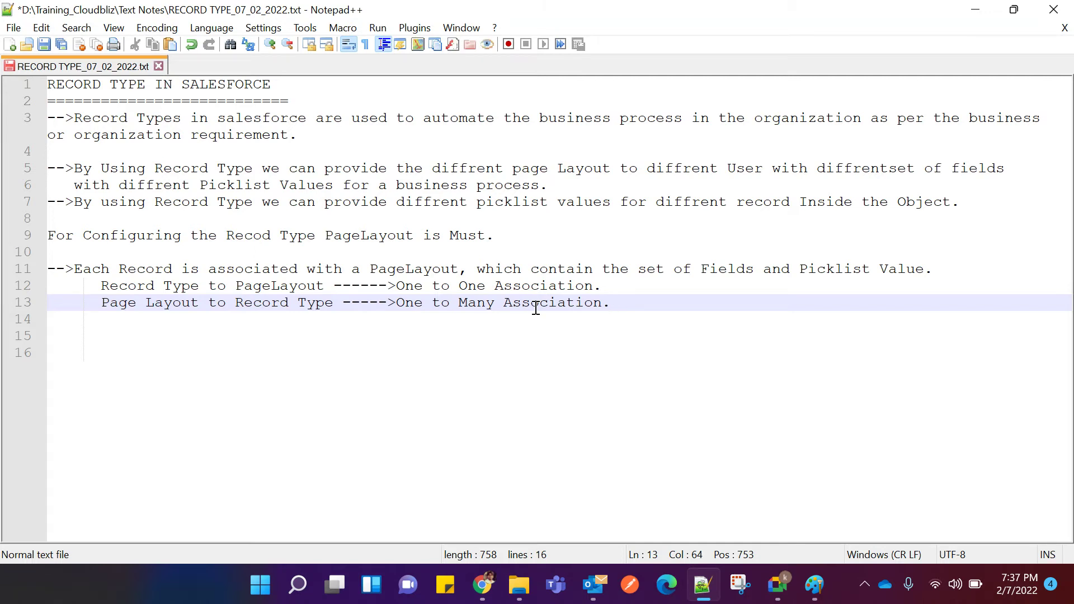
left_click(536, 350)
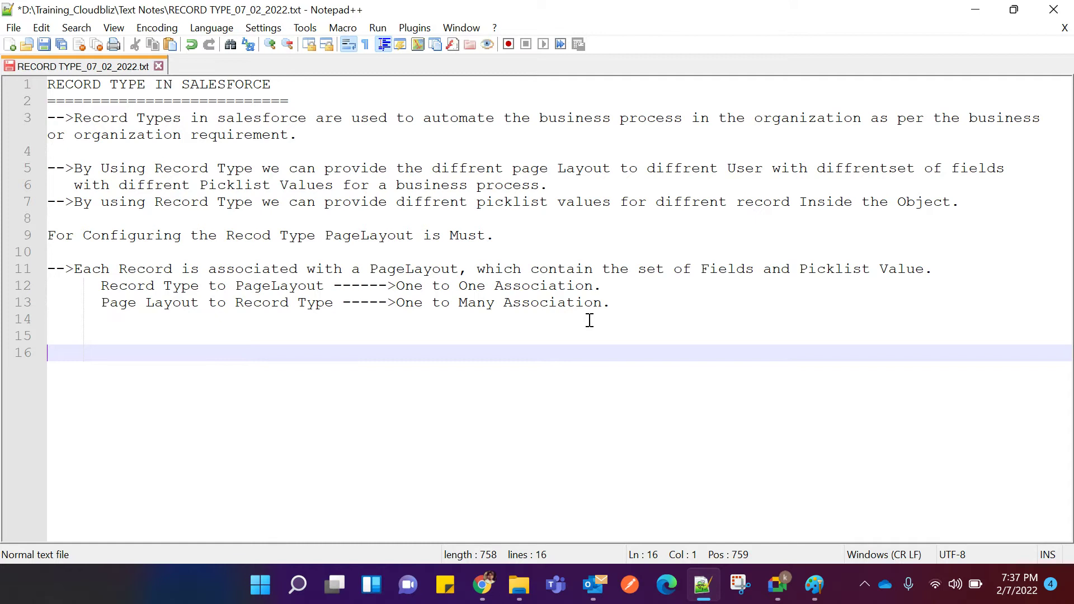
left_click(621, 303)
key("Return")
key("BackSpace")
key("BackSpace")
key("BackSpace")
key("BackSpace")
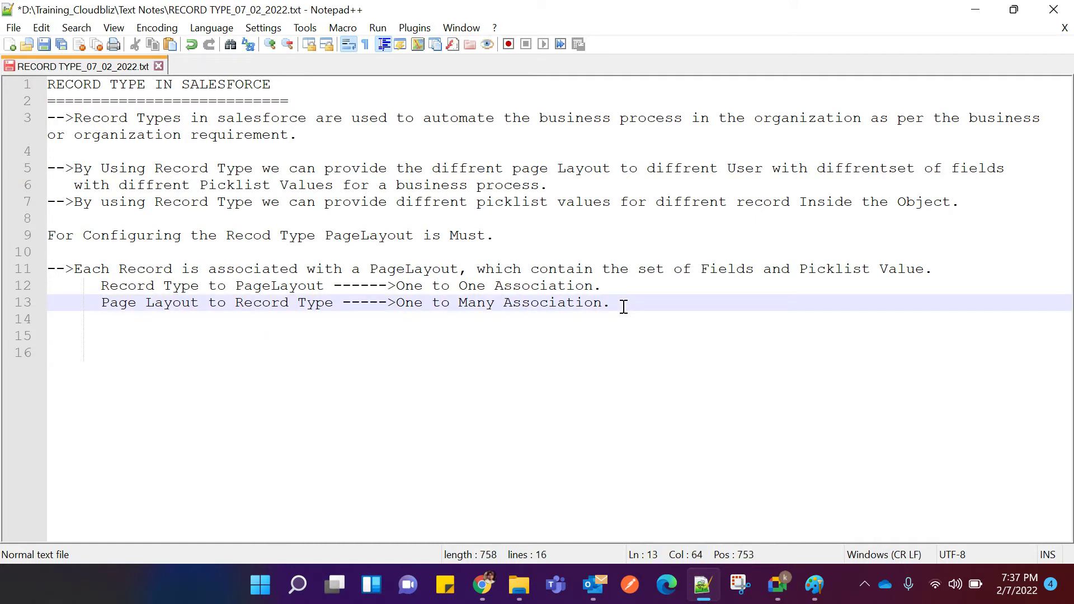
Write the unindented note "-->Record Type can be applicable to both Standard and Custom Objects." below the One to Many line, separated by a blank line.
key("Return")
key("Return")
key("BackSpace")
key("BackSpace")
key("BackSpace")
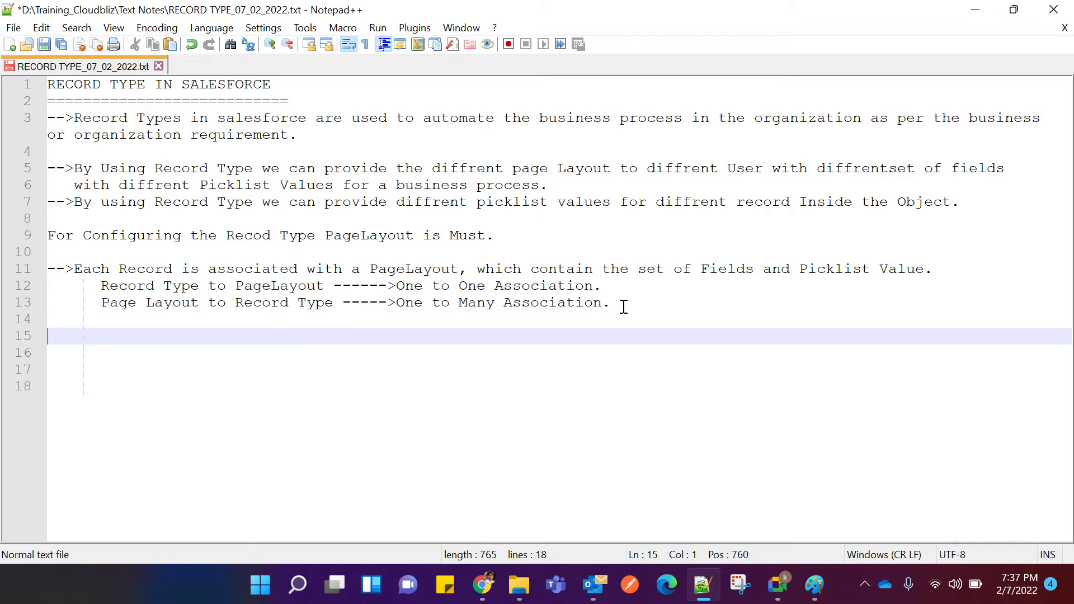
type("-->R")
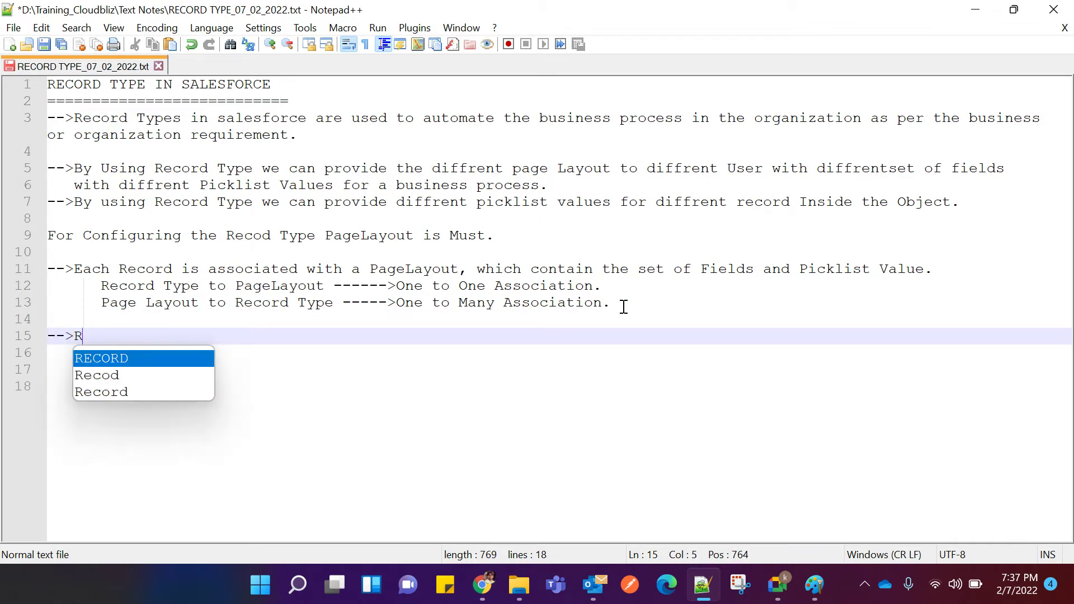
type("ecord Type ")
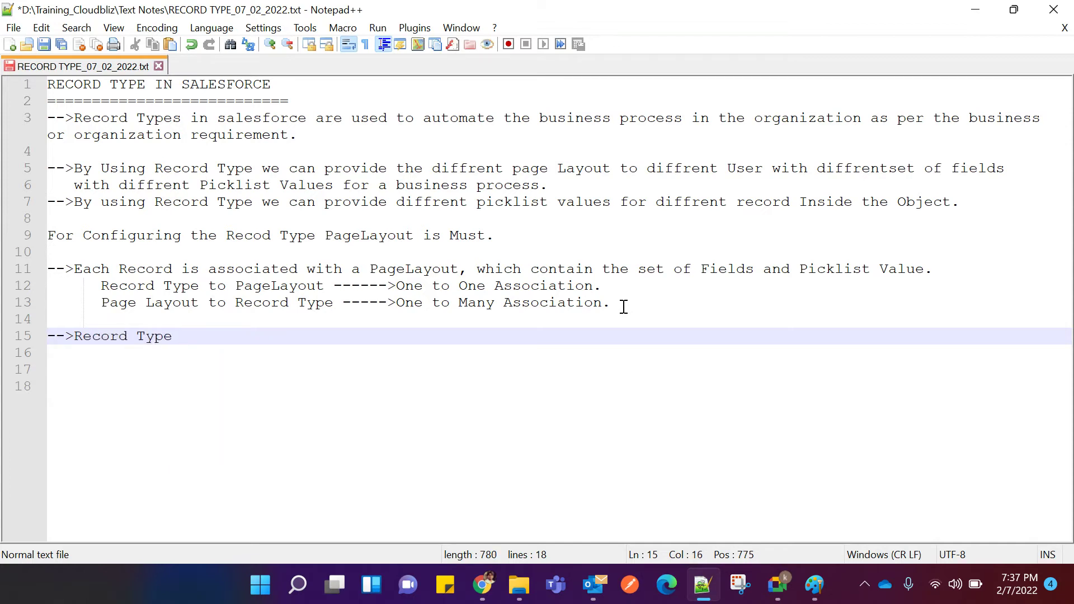
type("ca")
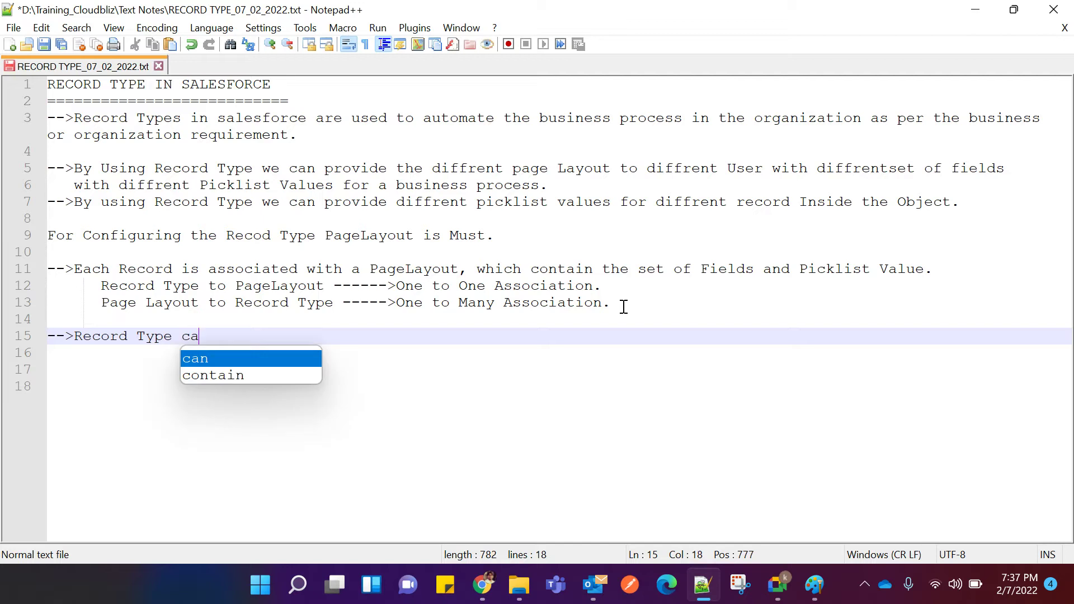
type("n be appl")
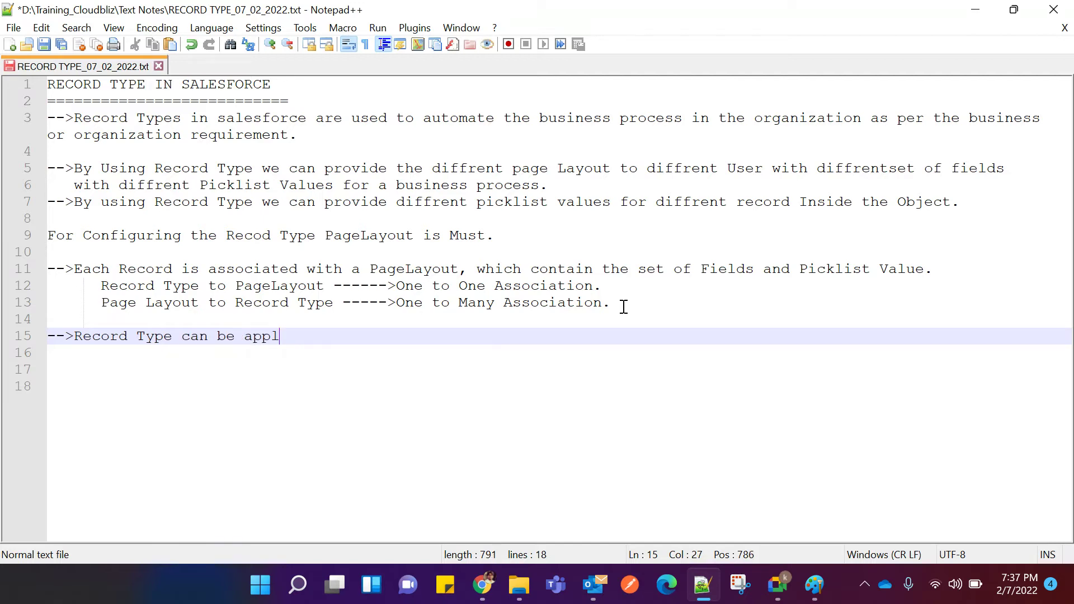
type("icable to b")
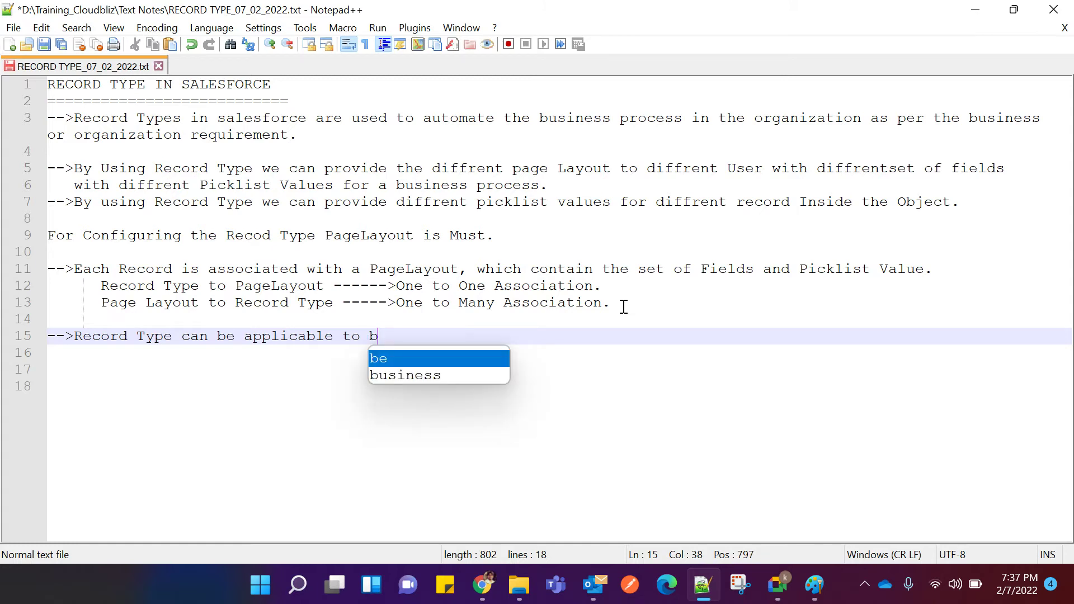
type("oth")
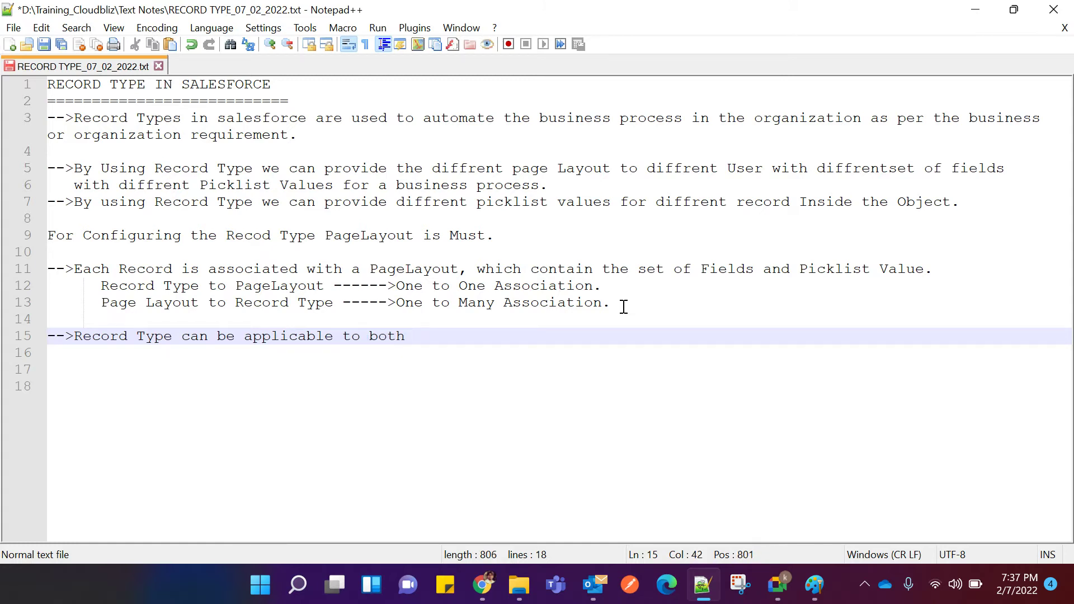
type("Standard and")
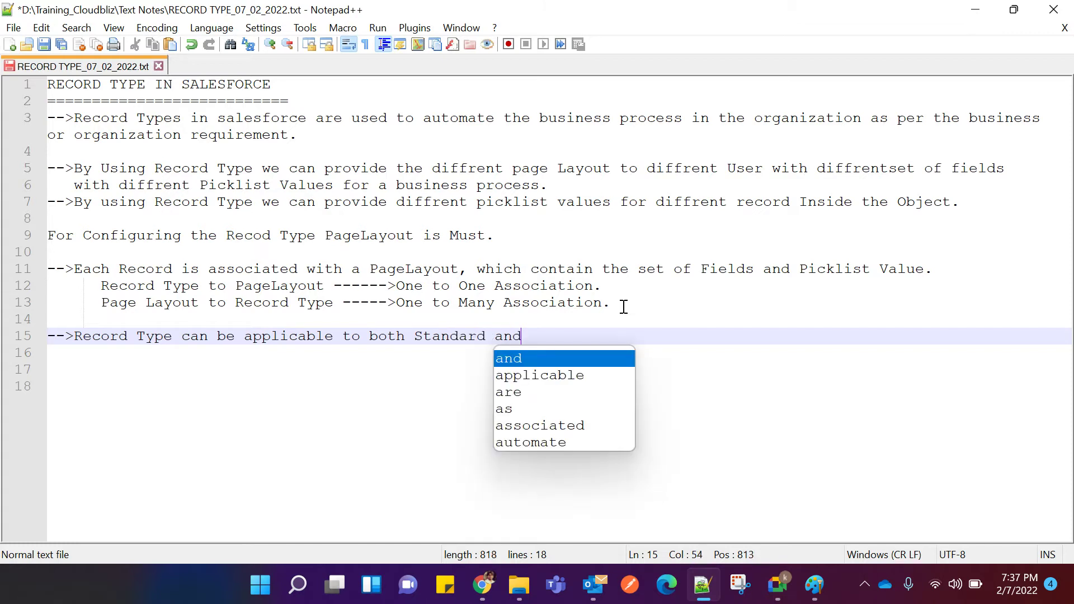
type(" Custom")
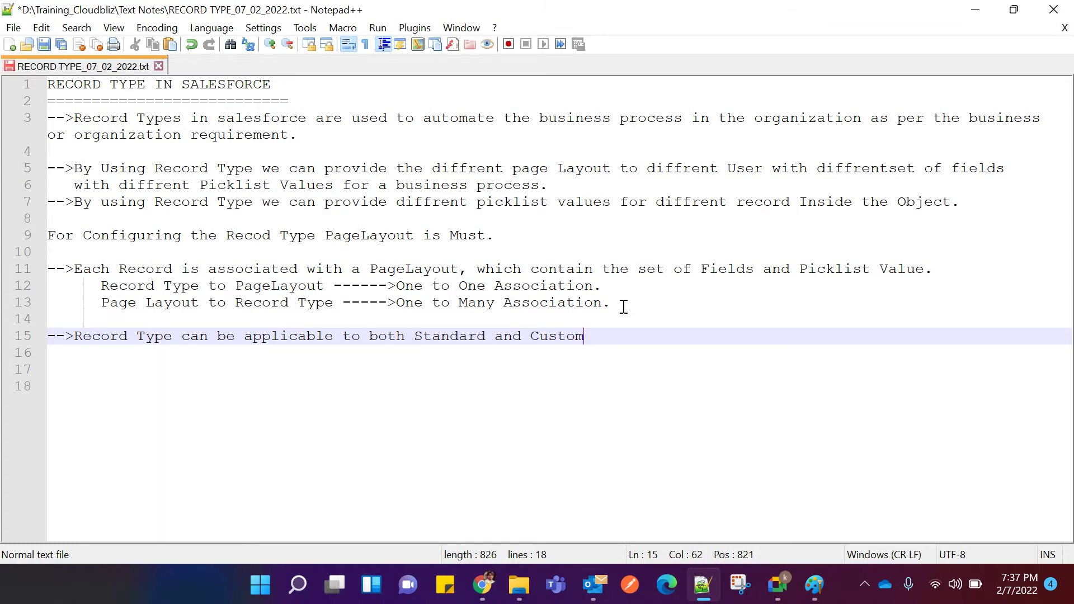
type(" Objects.")
Replace the period after "Custom Objects" with " in salesforce." and start a new line.
key("BackSpace")
type("in sales")
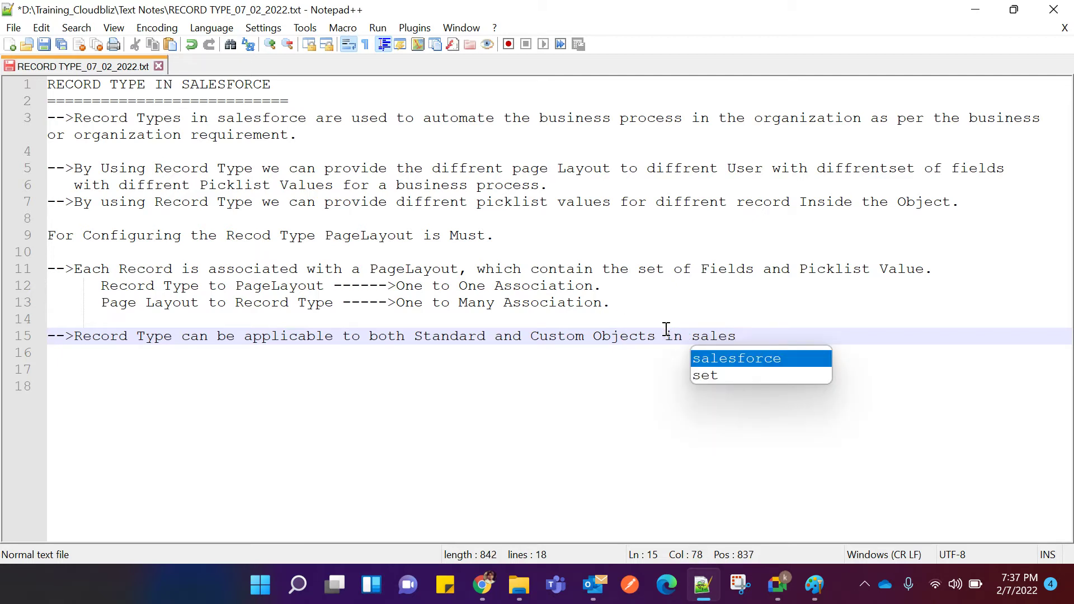
type("force.")
key("Return")
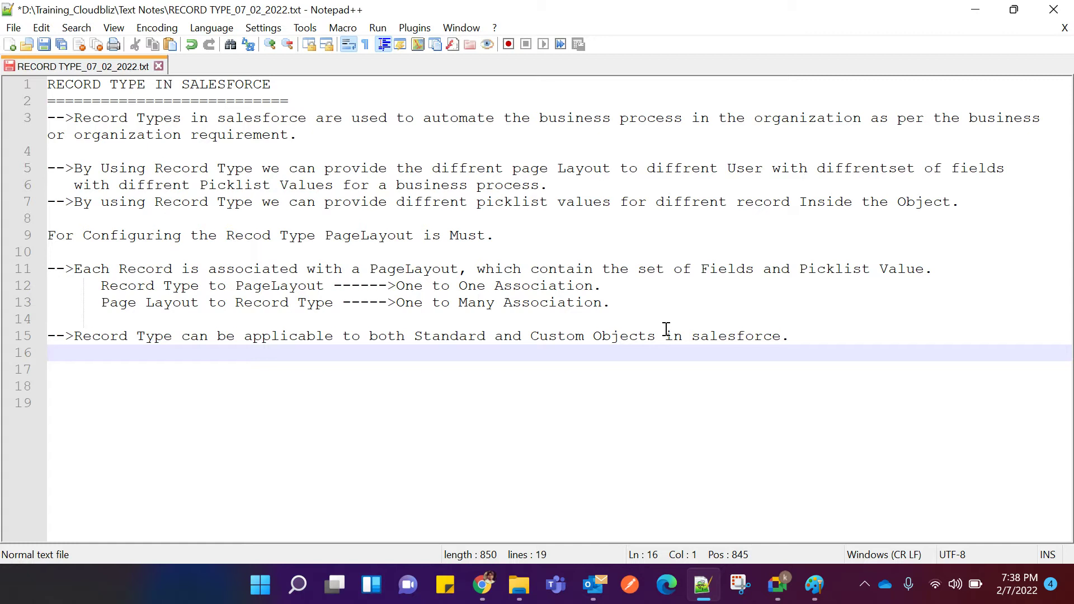
Start a new note with "-->All Recordtype will be get reside in a object callesd as ", separated by a blank line from the Custom Objects note.
left_click(822, 340)
key("Return")
key("Return")
type("-")
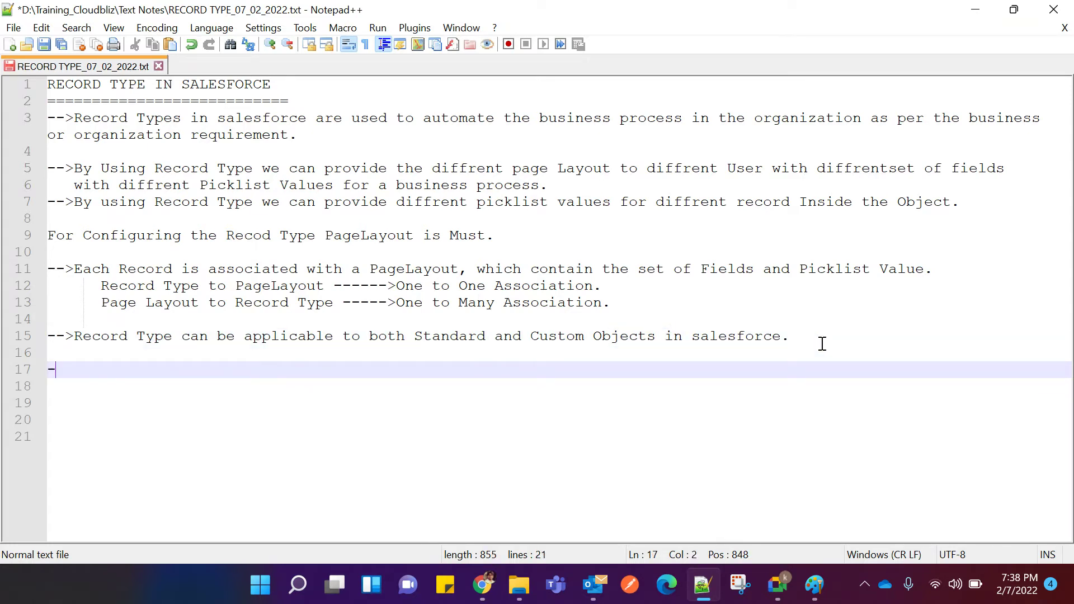
type("->")
type("A")
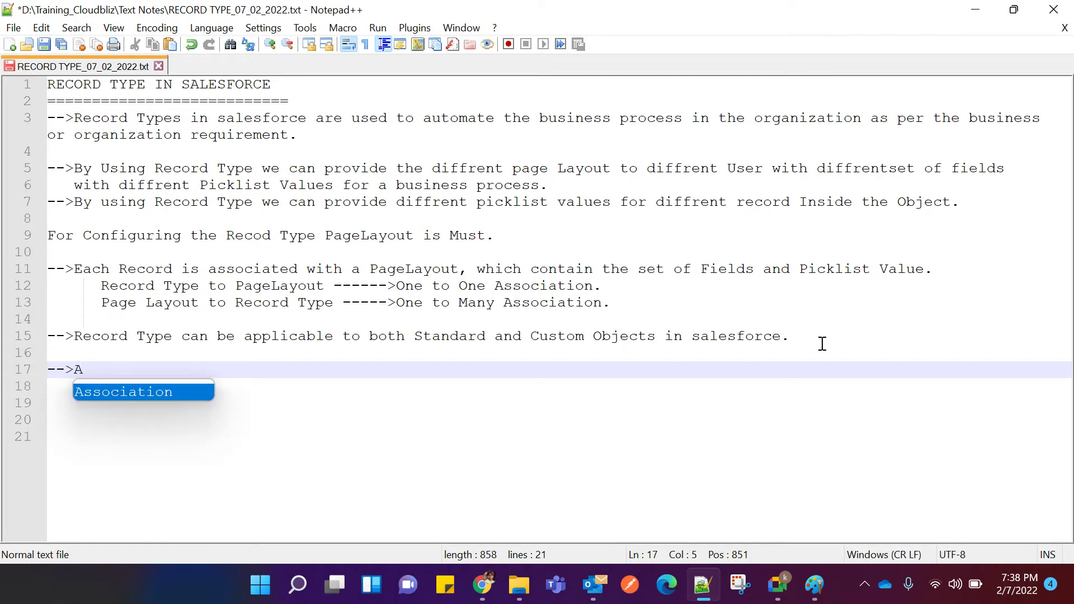
type("ll Reco")
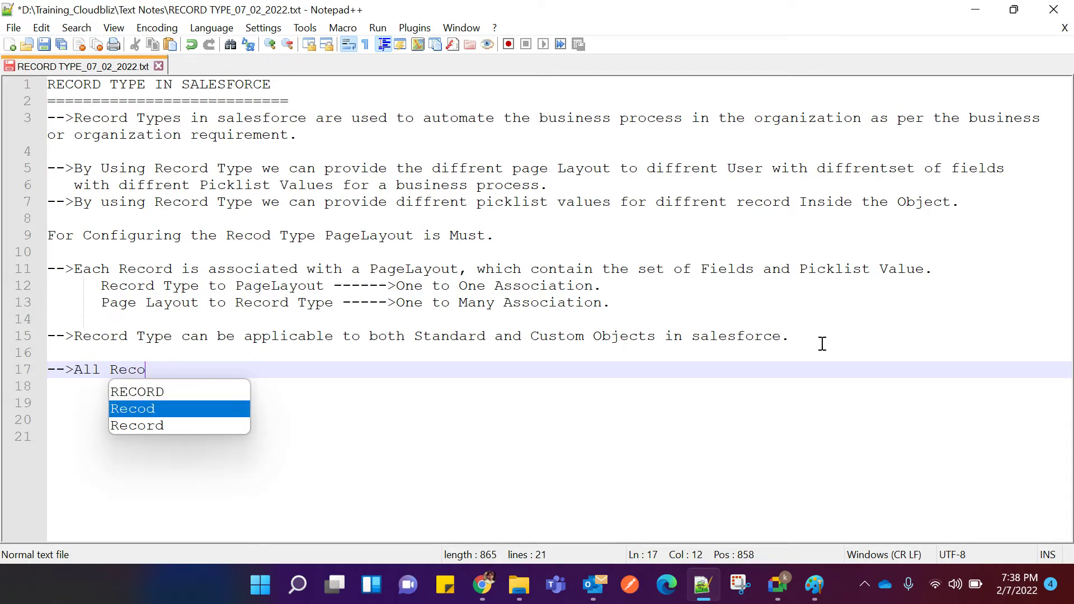
type("rdtype")
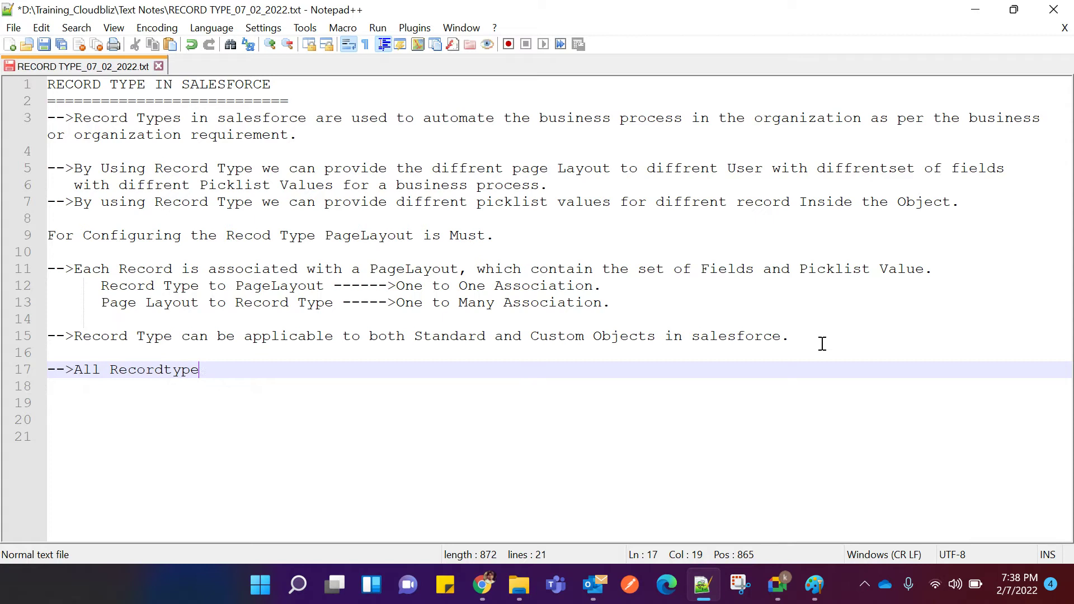
type(" will be get reside in a o")
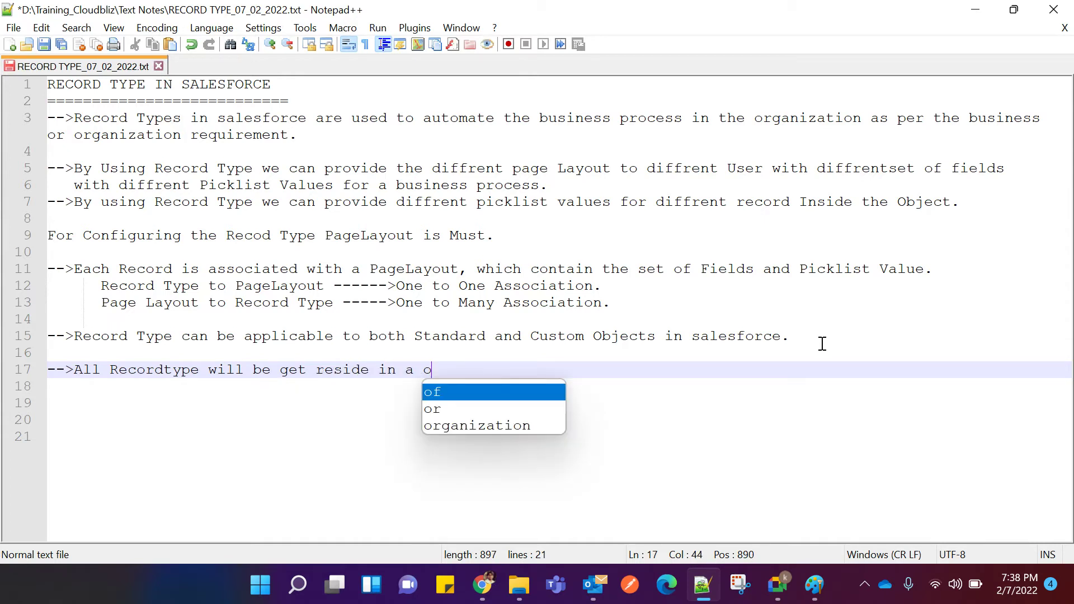
type("bject ca")
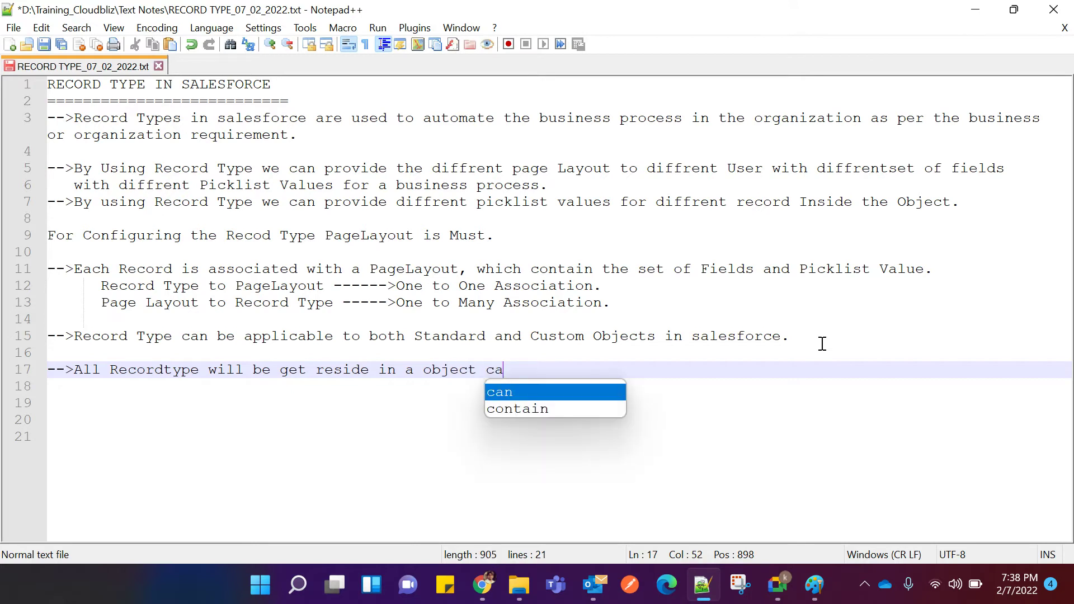
type("llesd as ")
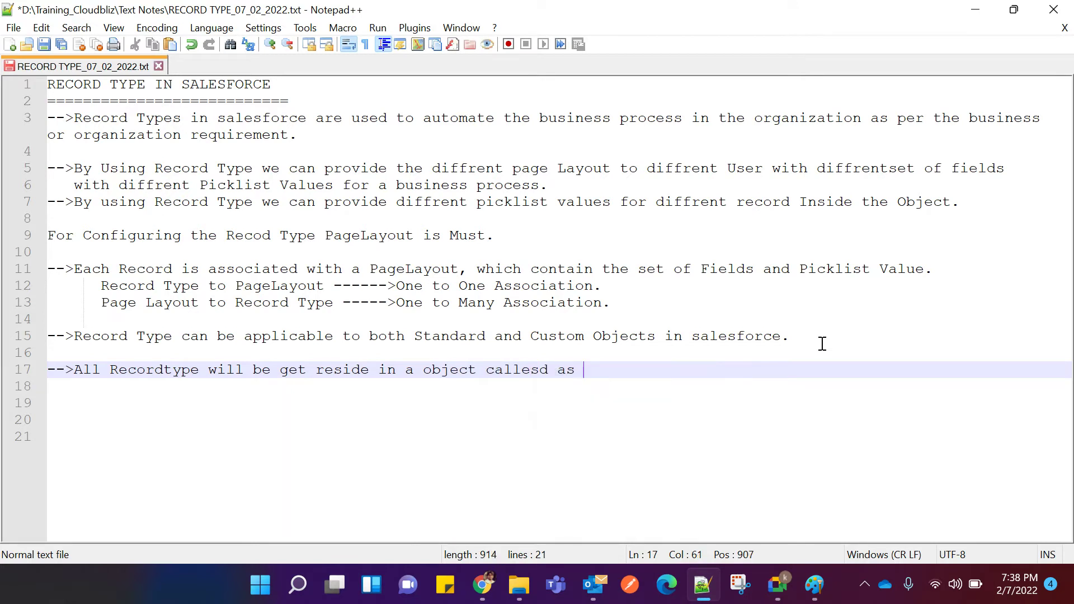
Finish the Recordtype note with the quoted name "RecordType" followed by " object.".
type("\"\"")
type("Re")
type("cord")
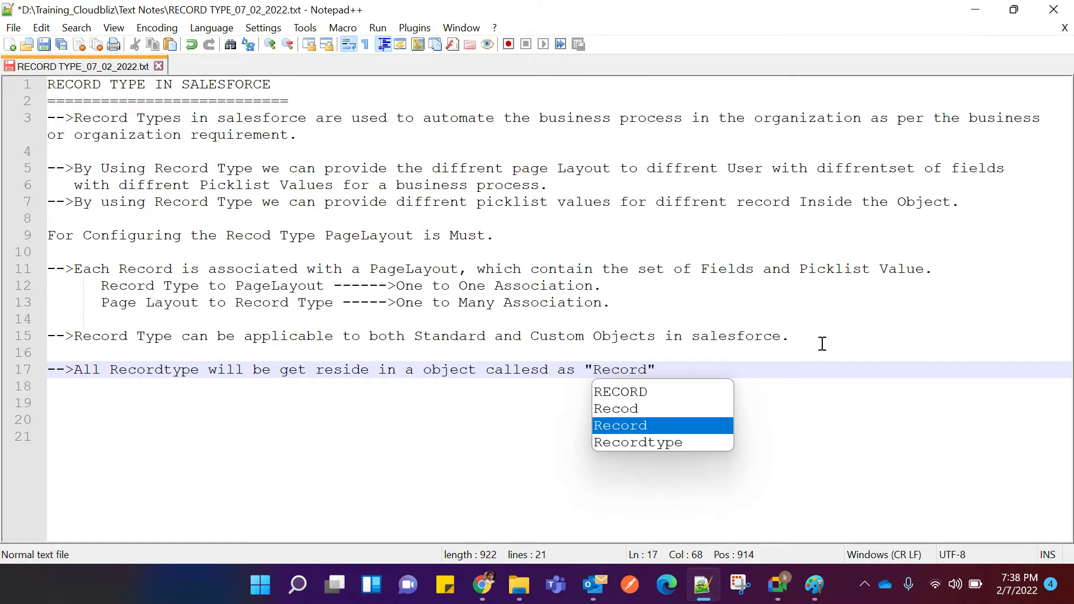
type("T")
key("Escape")
type("pe")
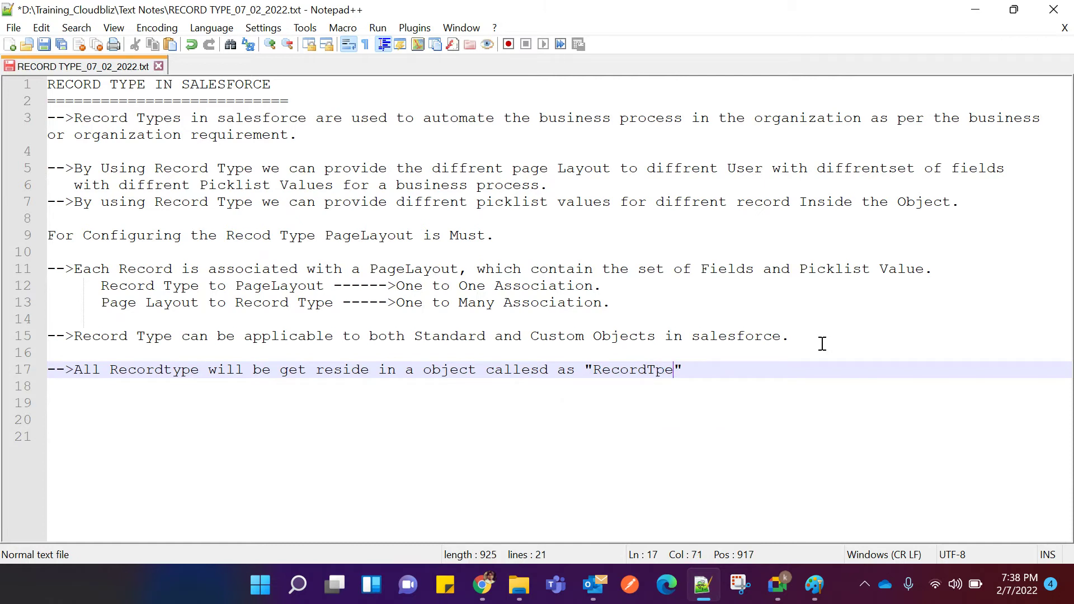
key("BackSpace")
key("BackSpace")
type("ype\" object")
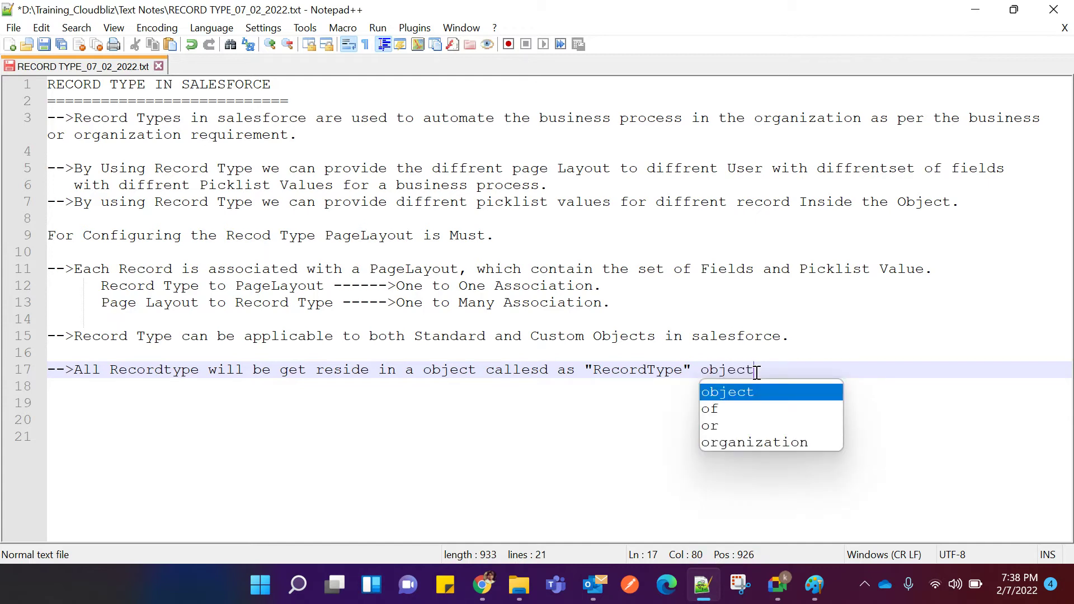
type(".")
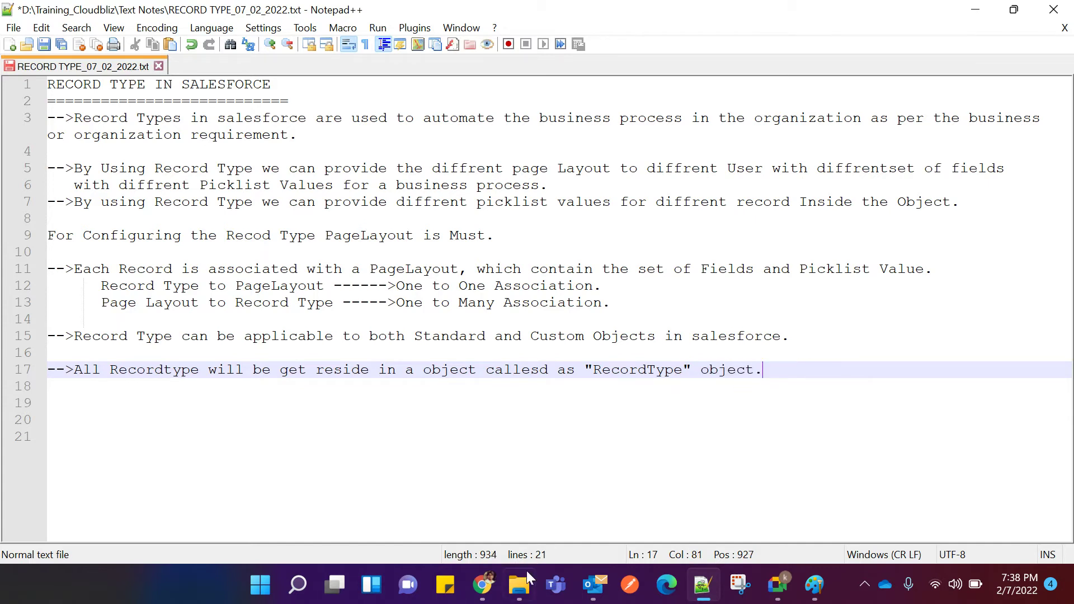
Switch to Salesforce in Chrome, open Setup and expand the Customize section under Build.
mouse_move(482, 595)
left_click(316, 519)
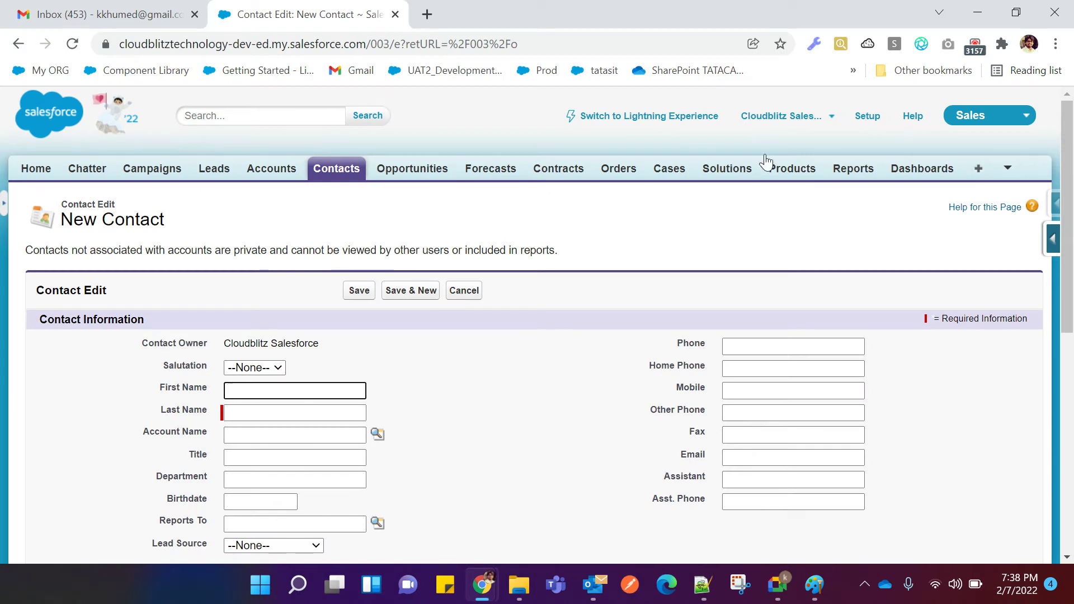
left_click(865, 120)
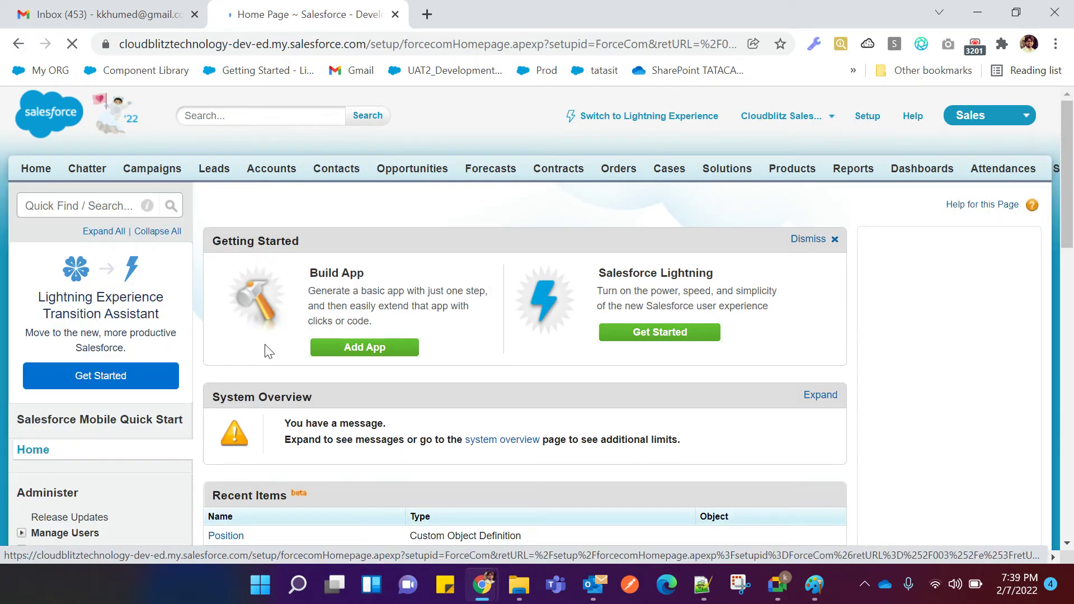
scroll(83, 332, "down", 14)
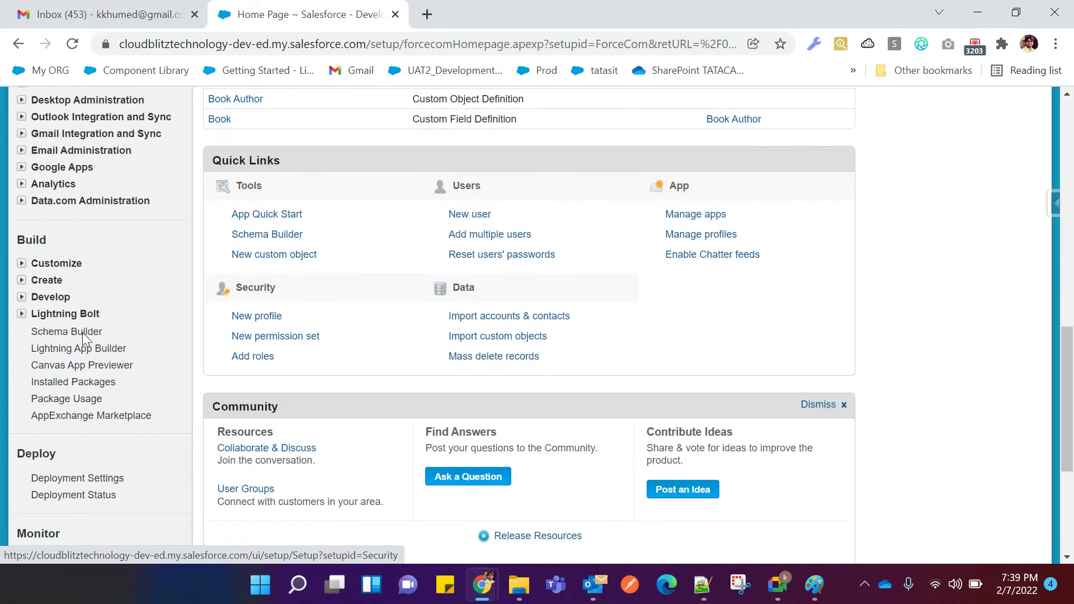
left_click(21, 254)
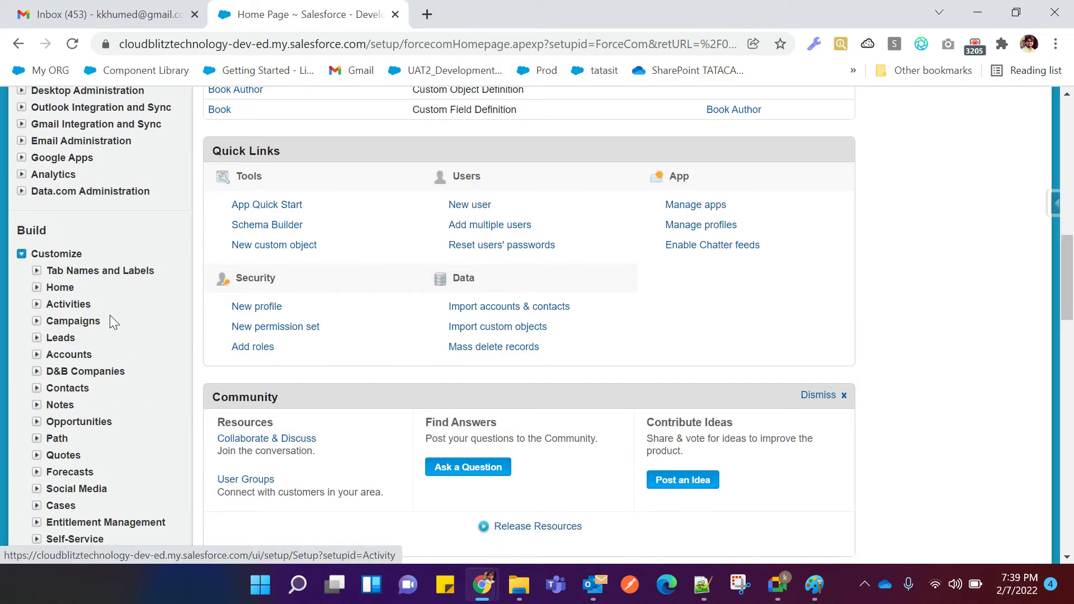
Look through the object entries listed under Customize for a record type object.
scroll(109, 316, "down", 4)
scroll(110, 316, "down", 10)
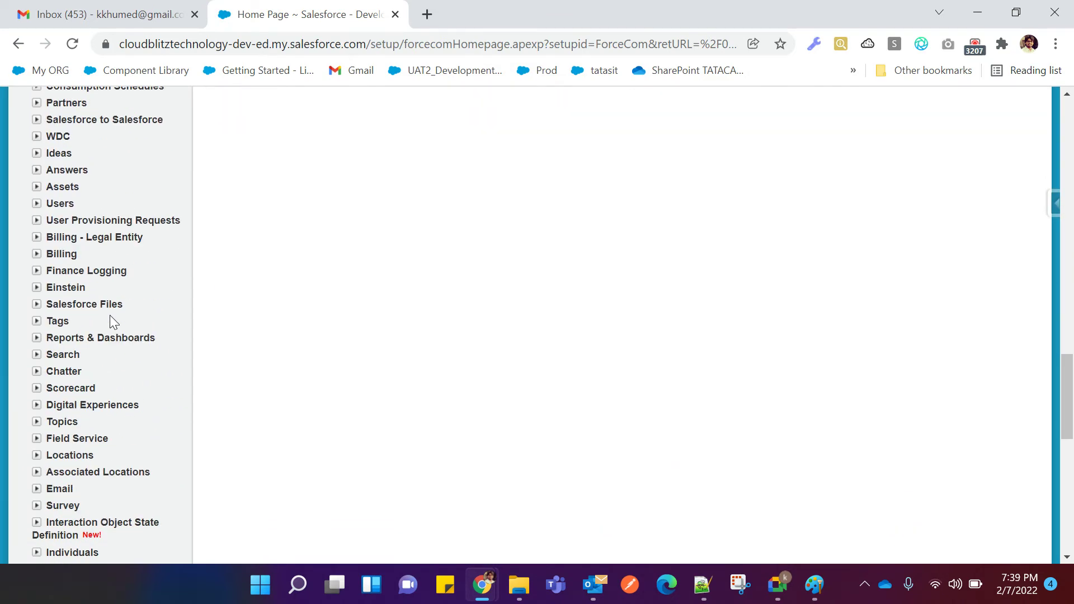
scroll(84, 391, "up", 3)
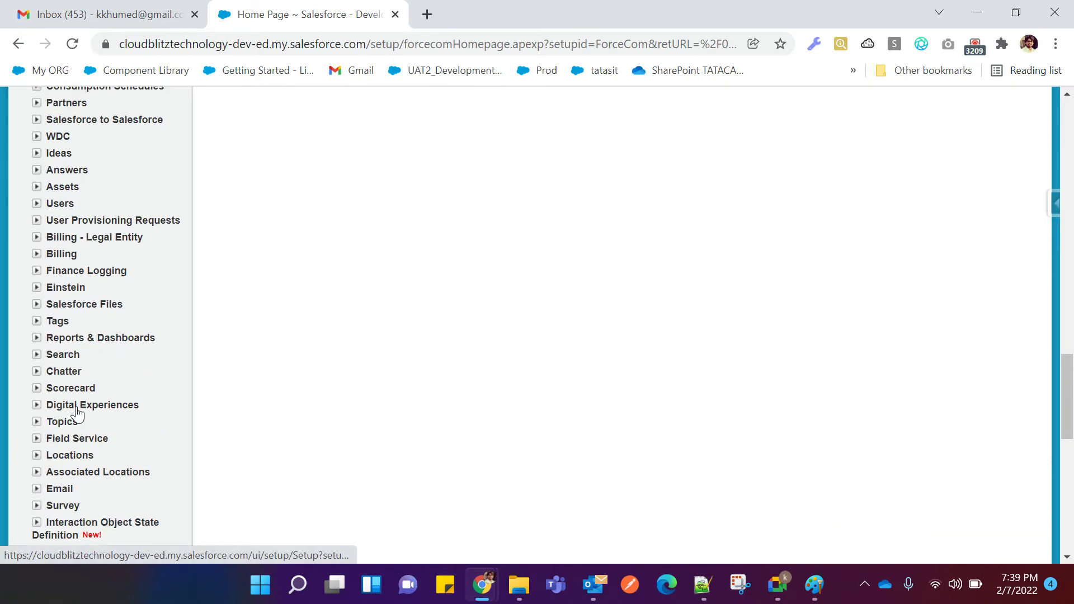
scroll(77, 361, "up", 1)
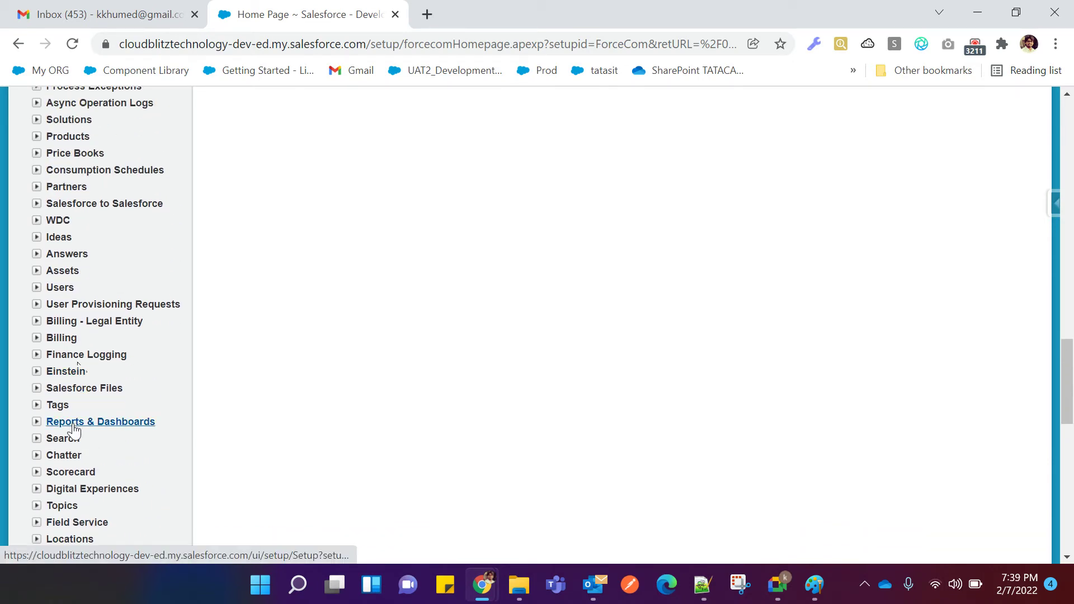
scroll(74, 431, "up", 1)
scroll(73, 426, "up", 5)
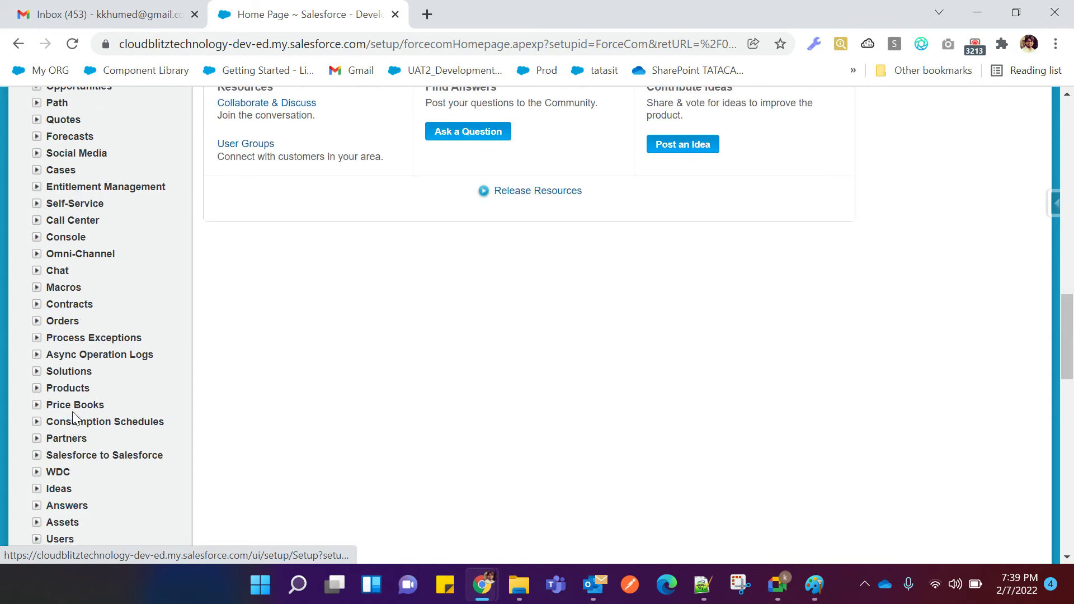
scroll(96, 361, "up", 5)
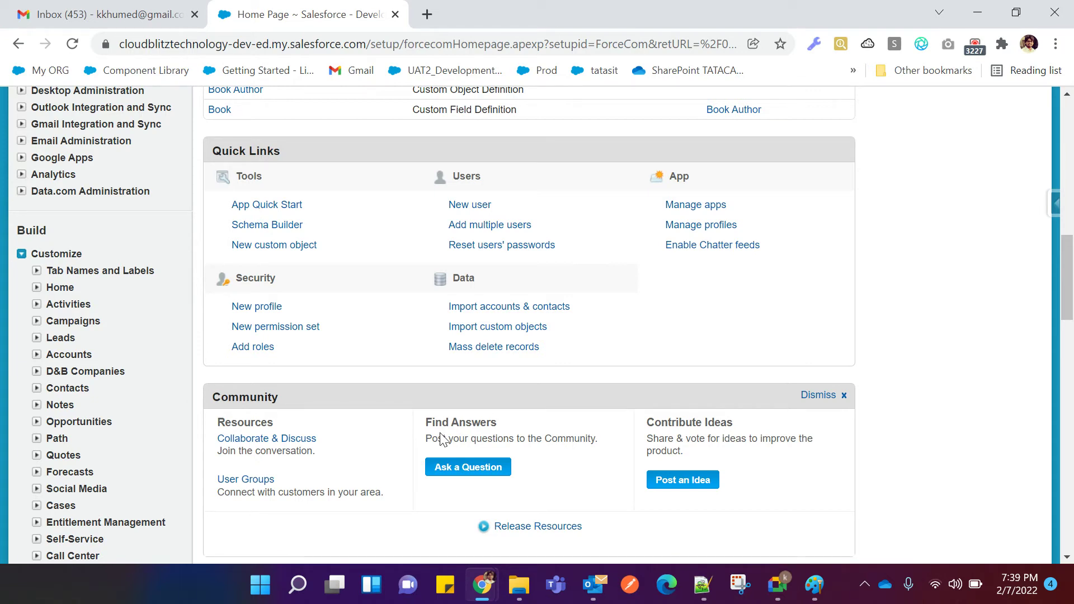
Switch Salesforce from Classic Setup to Lightning Experience and open the Object Manager.
left_click(701, 587)
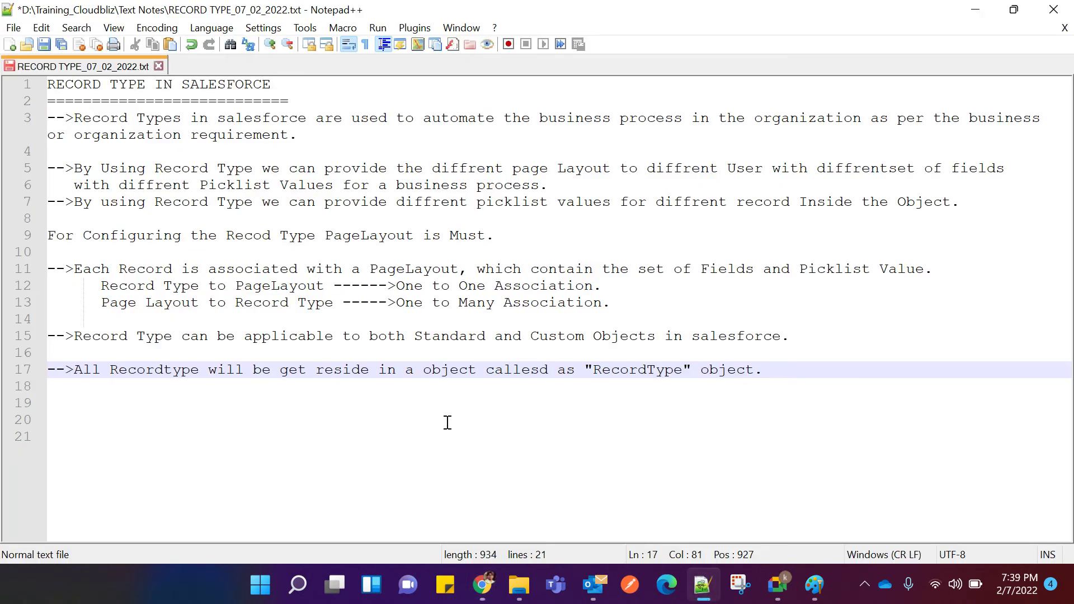
mouse_move(479, 590)
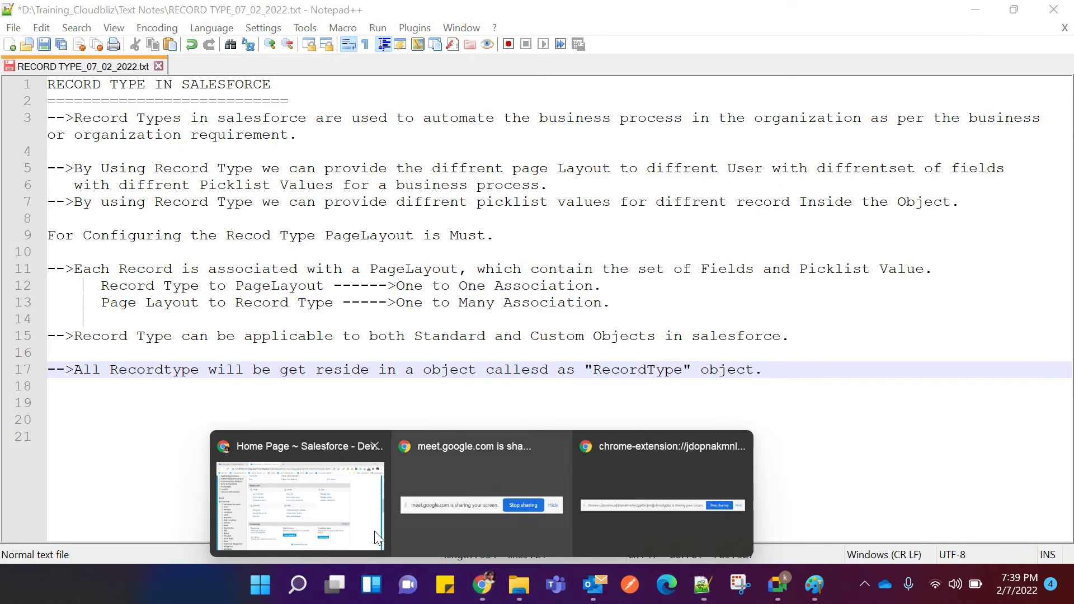
left_click(375, 532)
scroll(580, 247, "up", 10)
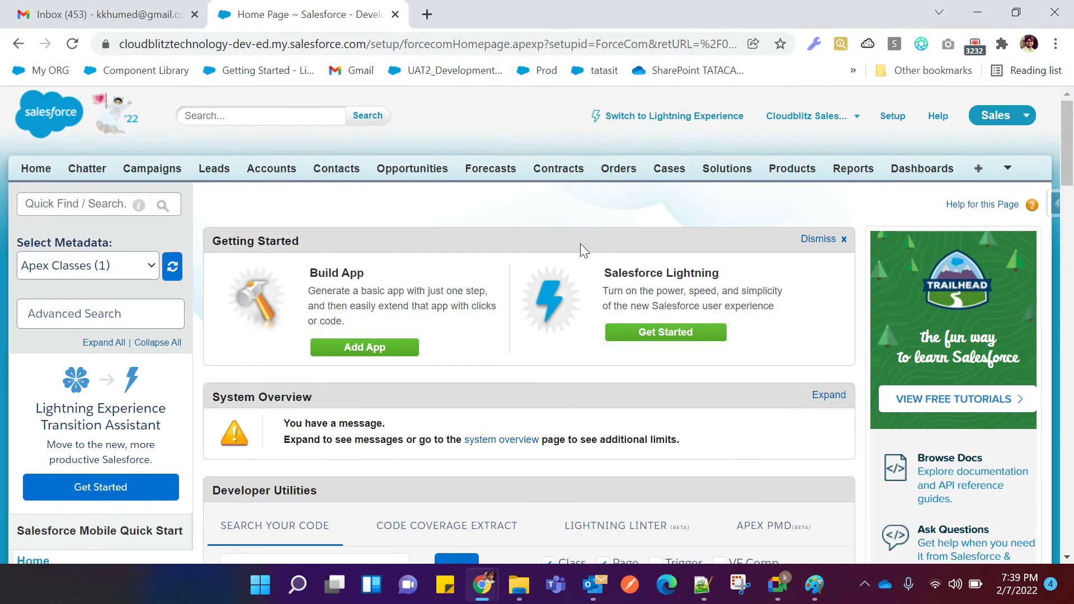
left_click(629, 124)
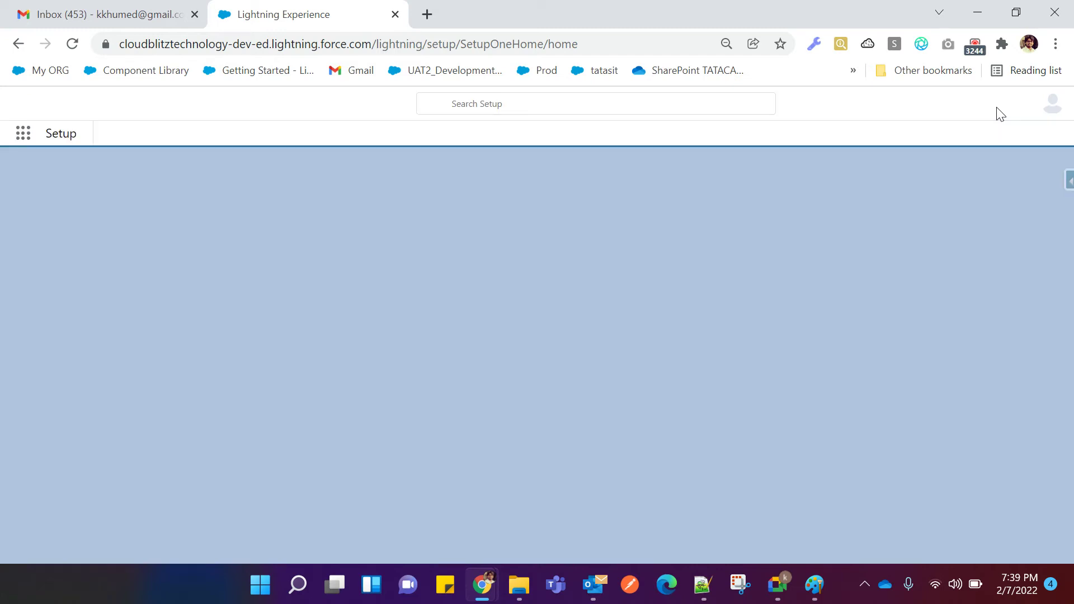
left_click(164, 137)
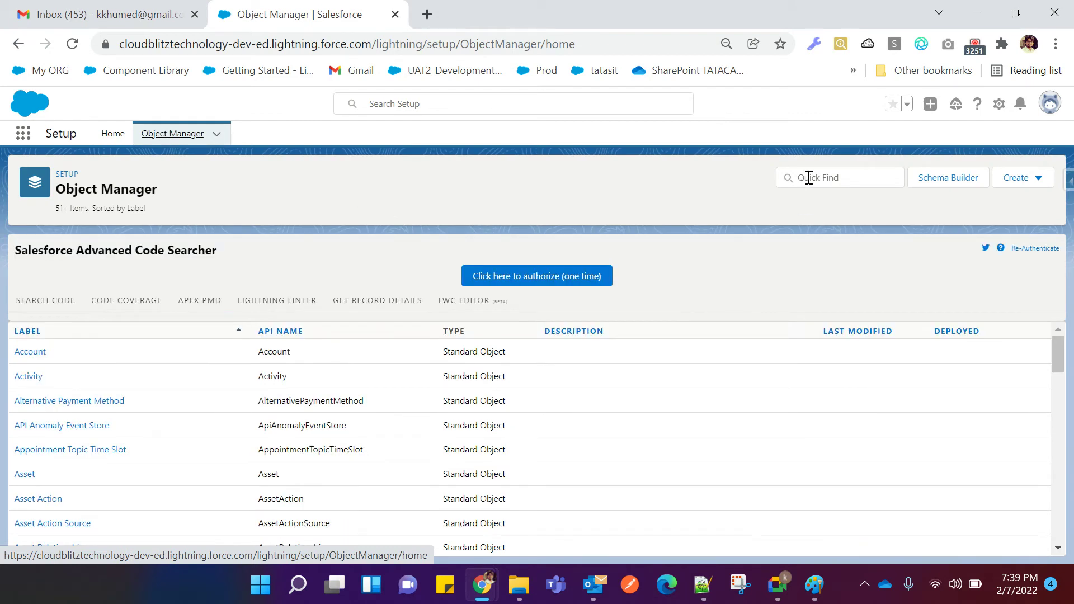
Search the Object Manager for "Record", examine the matching objects and clear the search.
left_click(809, 178)
type("Record")
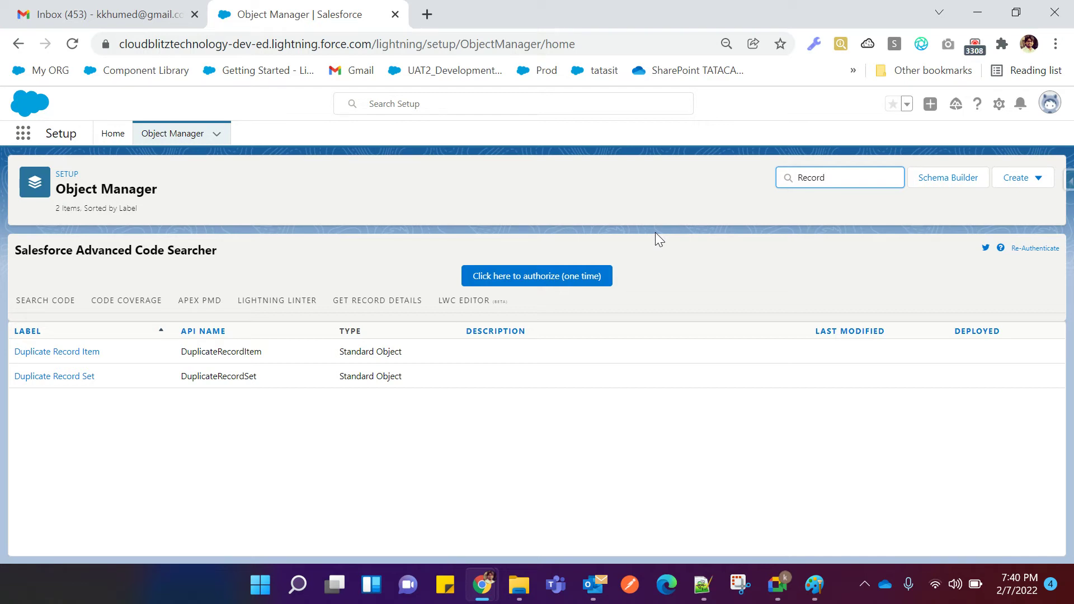
key("BackSpace")
key("BackSpace")
key("BackSpace")
key("BackSpace")
key("BackSpace")
key("BackSpace")
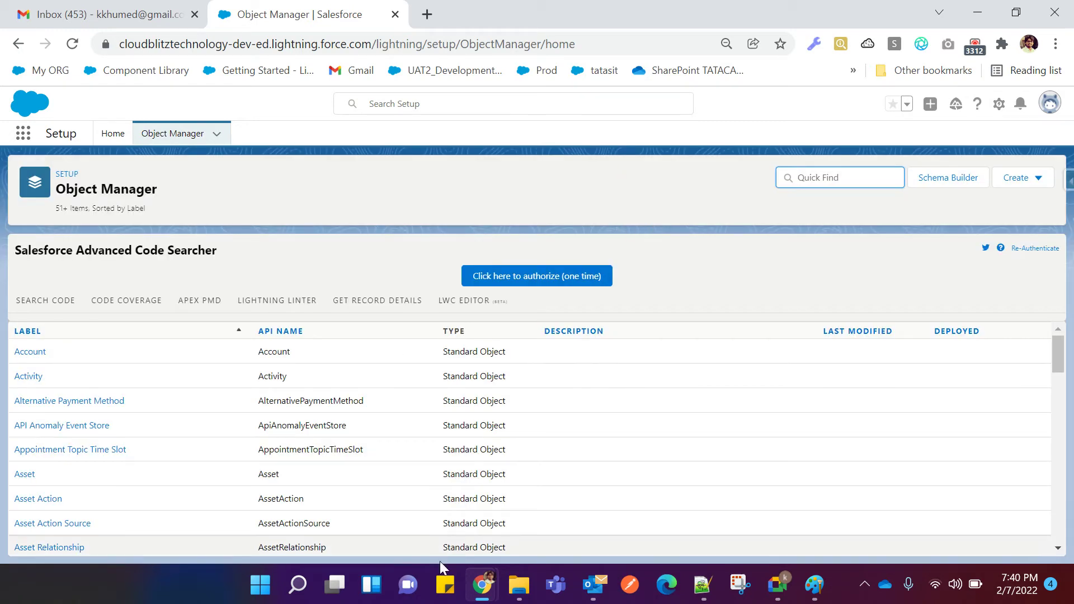
Switch back to the record type notes in Notepad++ and add a blank line below the RecordType object note.
left_click(482, 585)
left_click(702, 585)
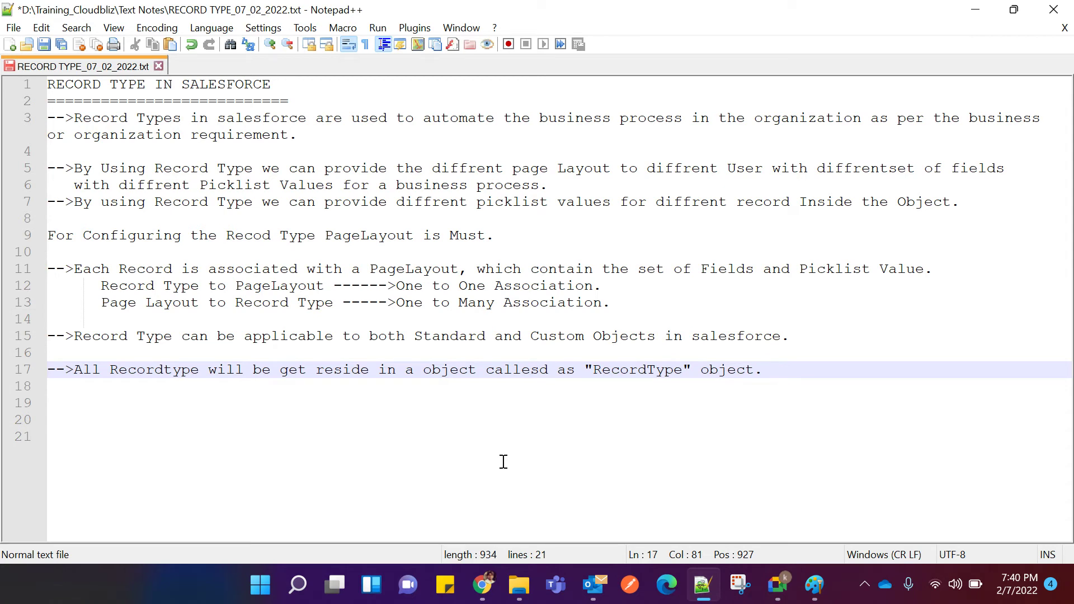
key("Return")
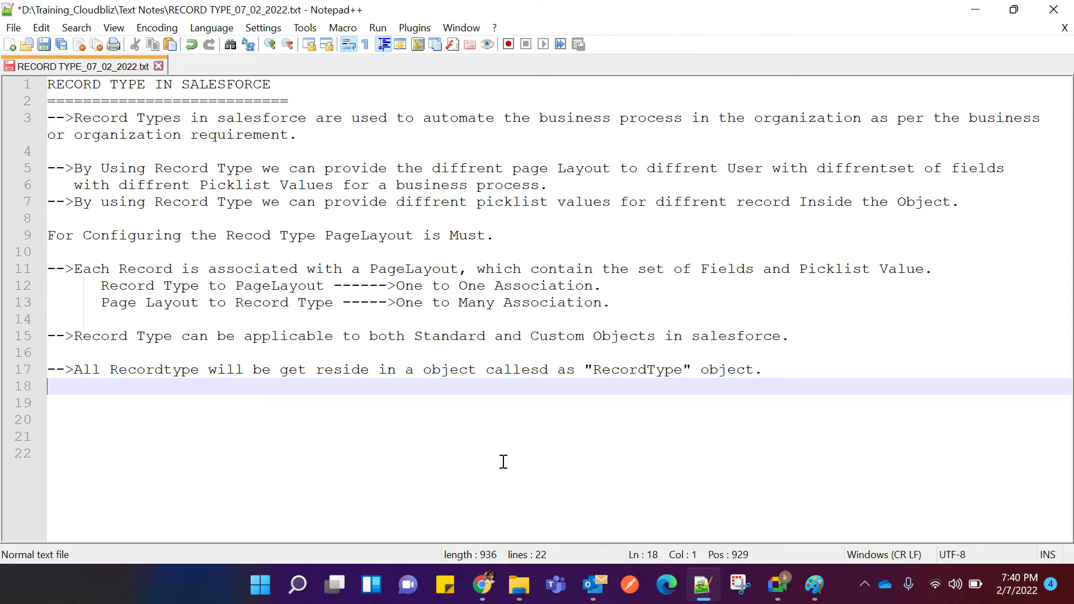
Switch to Salesforce in Chrome, open the Developer Console in its own tab and dismiss its error dialog.
left_click(483, 590)
left_click(391, 545)
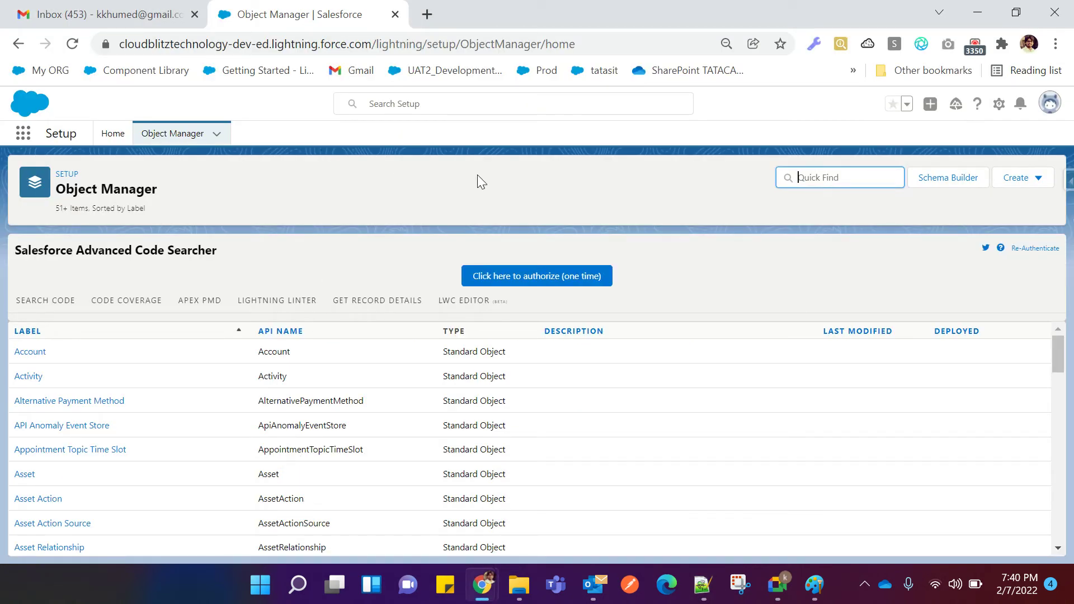
left_click(997, 108)
left_click(962, 207)
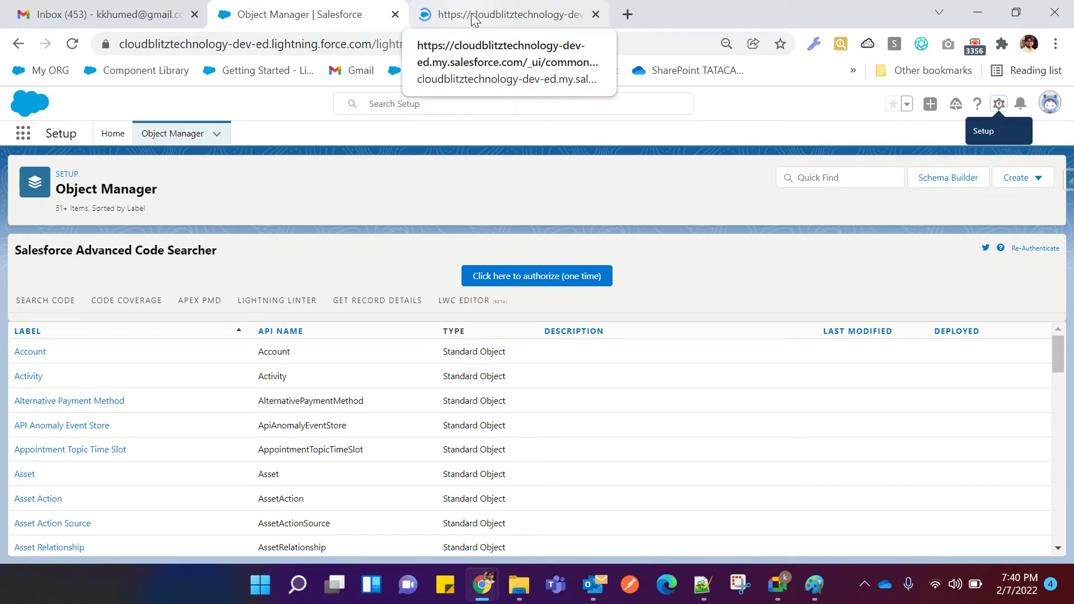
left_click(474, 17)
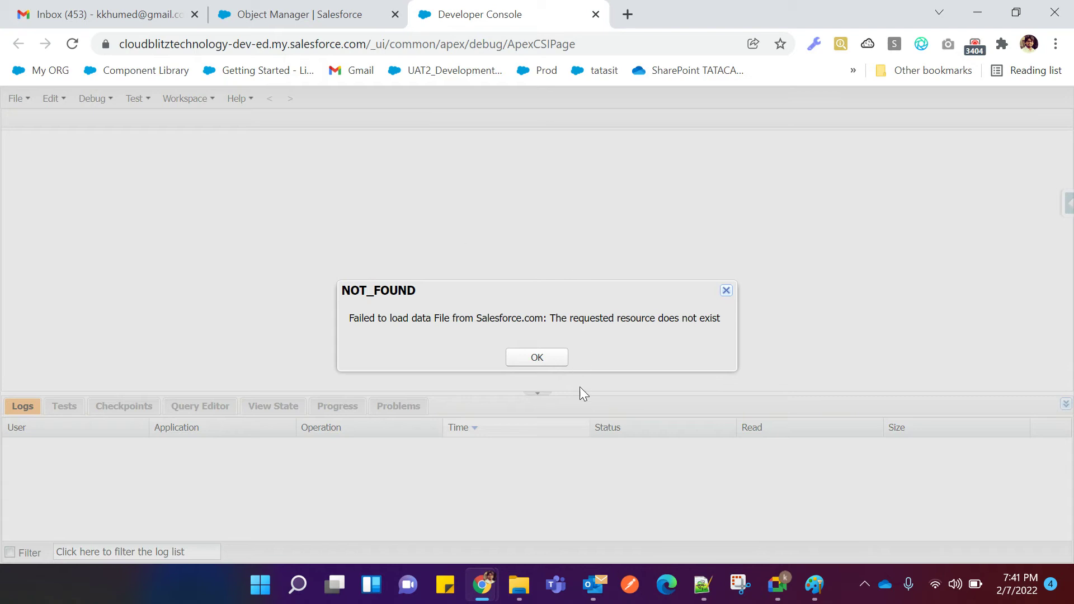
left_click(510, 357)
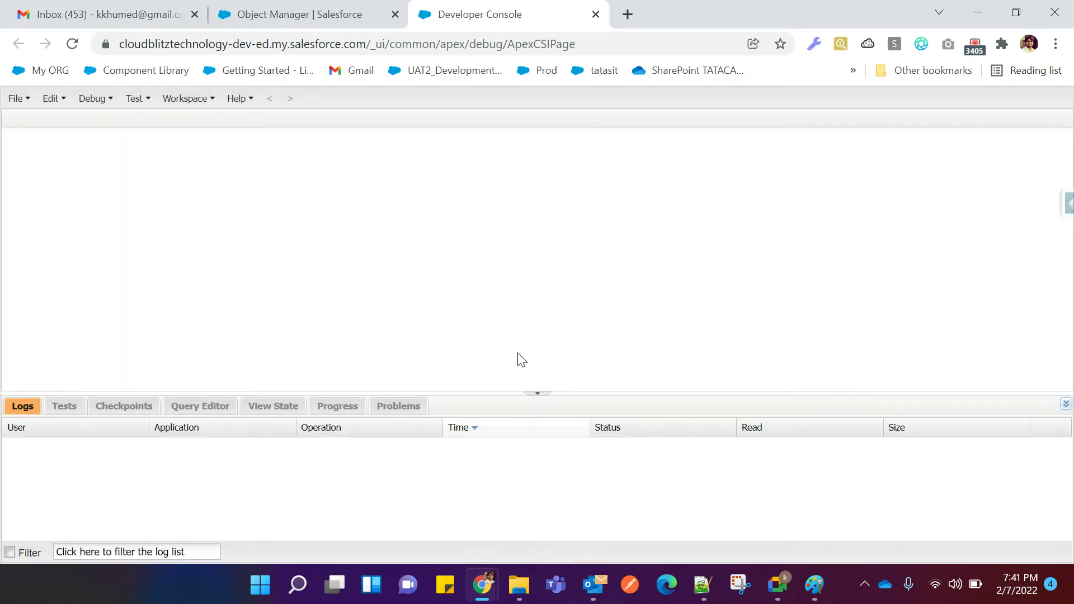
Switch to the record type notes in Notepad++ and add "we can query the recordtypes" on a new line below the RecordType object note.
left_click(704, 585)
left_click(767, 373)
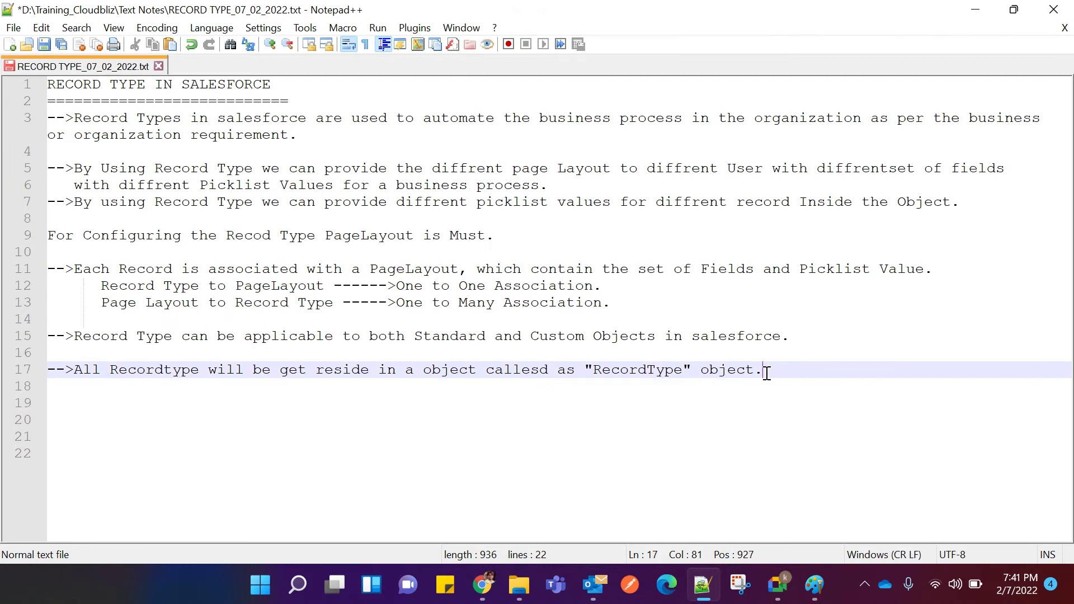
key("Return")
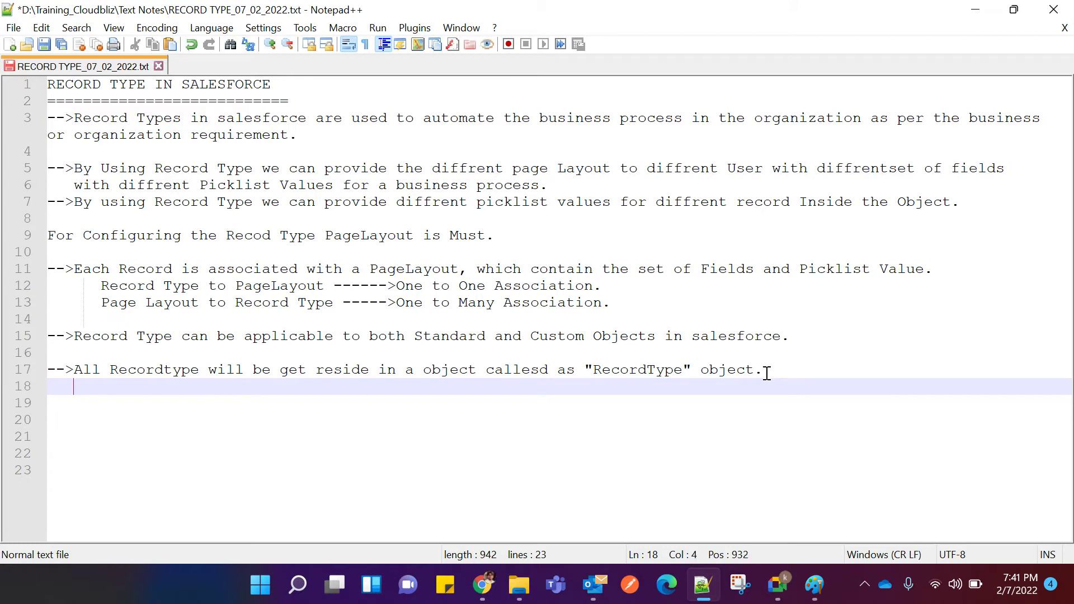
type("we can do ")
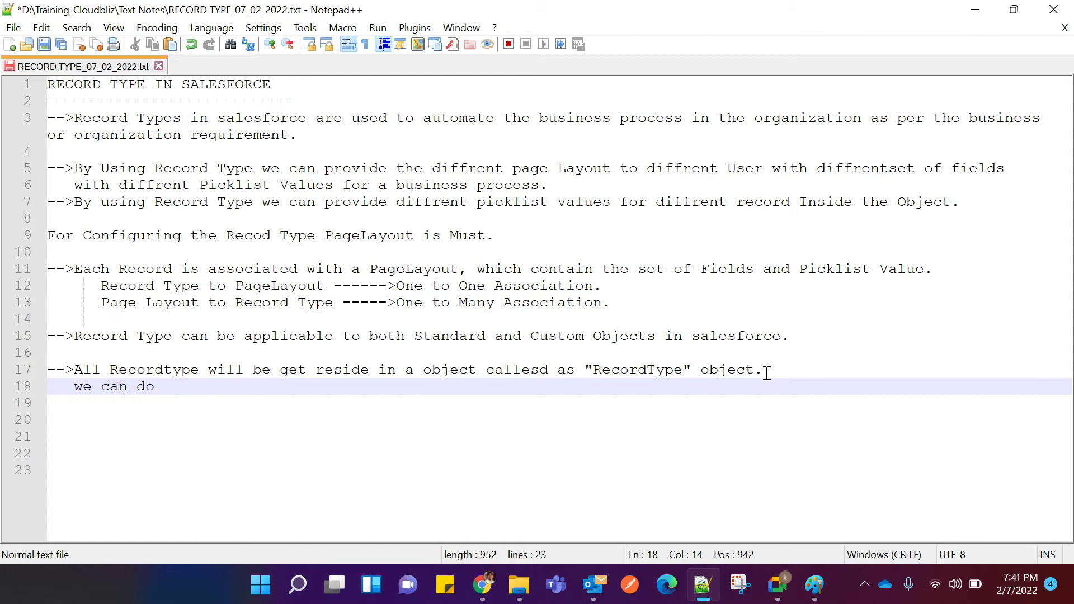
type("a query")
key("BackSpace")
key("BackSpace")
key("BackSpace")
key("BackSpace")
key("BackSpace")
key("BackSpace")
key("BackSpace")
key("BackSpace")
key("BackSpace")
key("BackSpace")
key("BackSpace")
type("query the record")
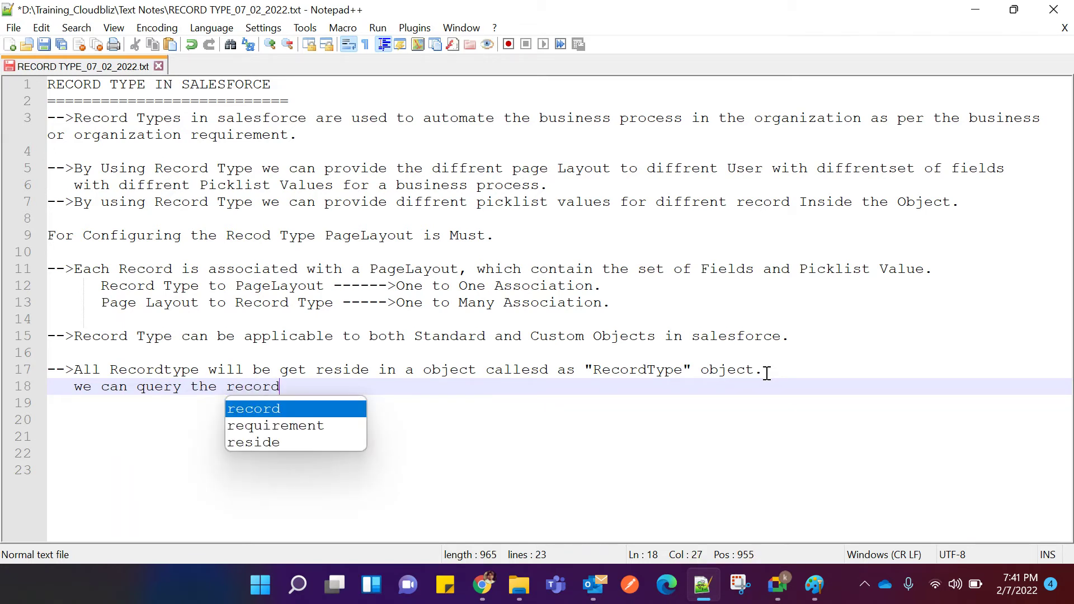
type("tyo")
key("BackSpace")
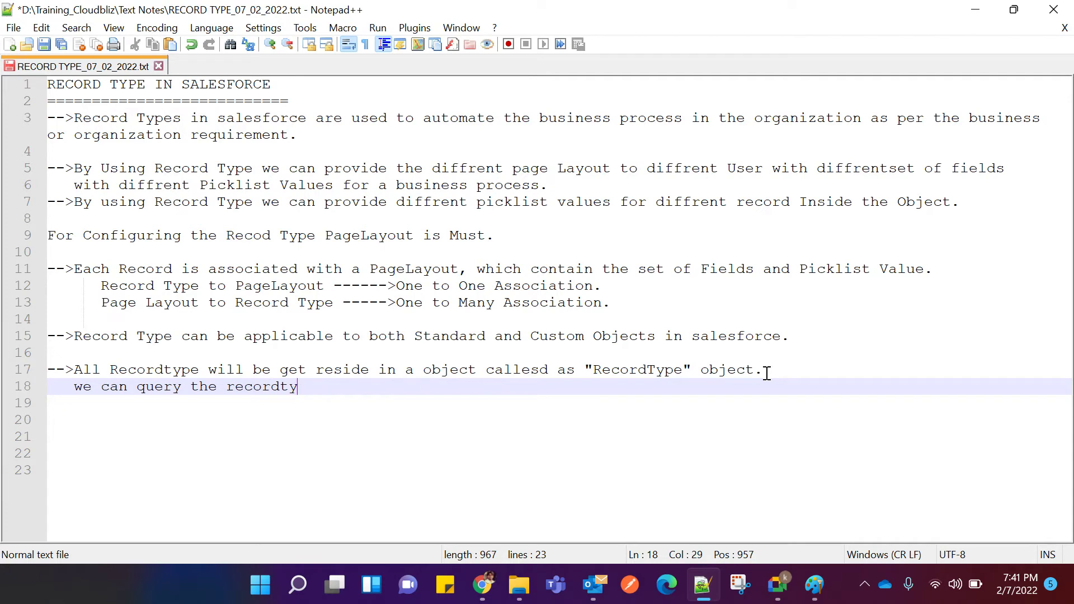
type("pes")
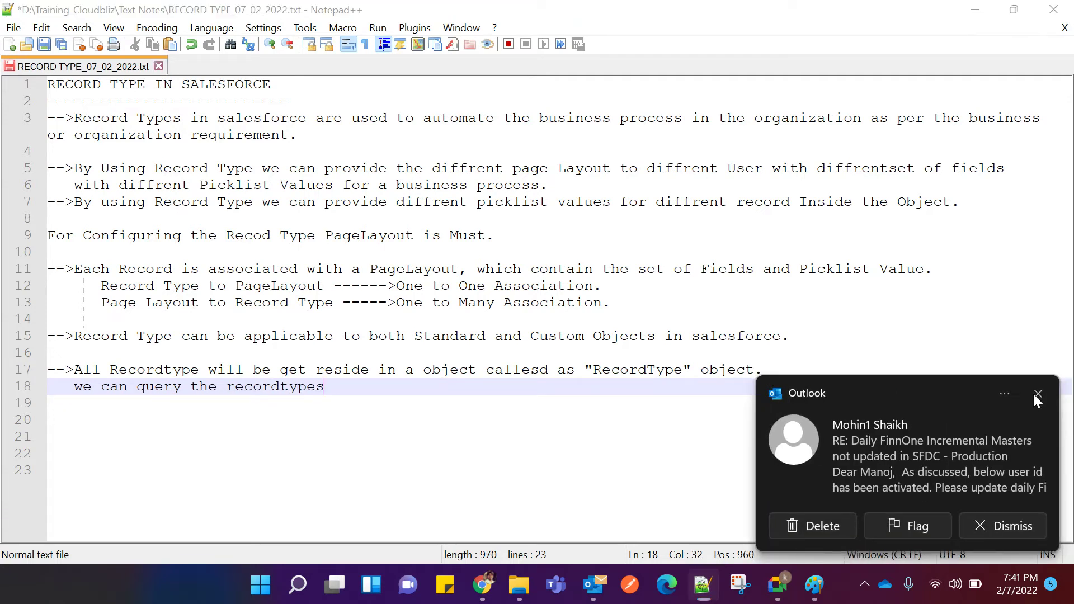
Dismiss the Outlook notification and complete the new note line with "by using the quesry".
left_click(1037, 394)
type("by usin")
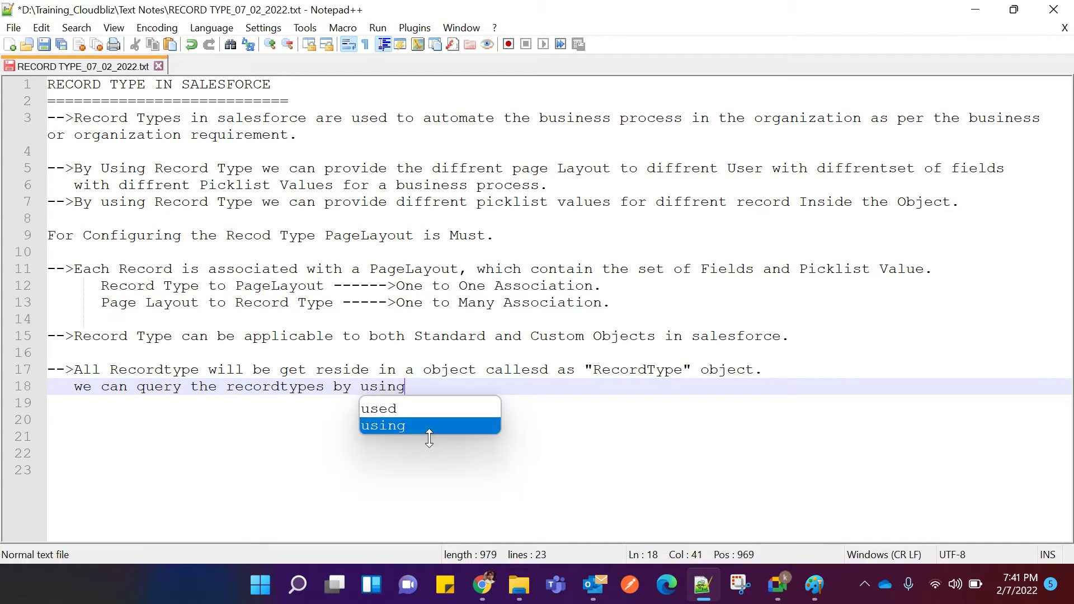
type("g t")
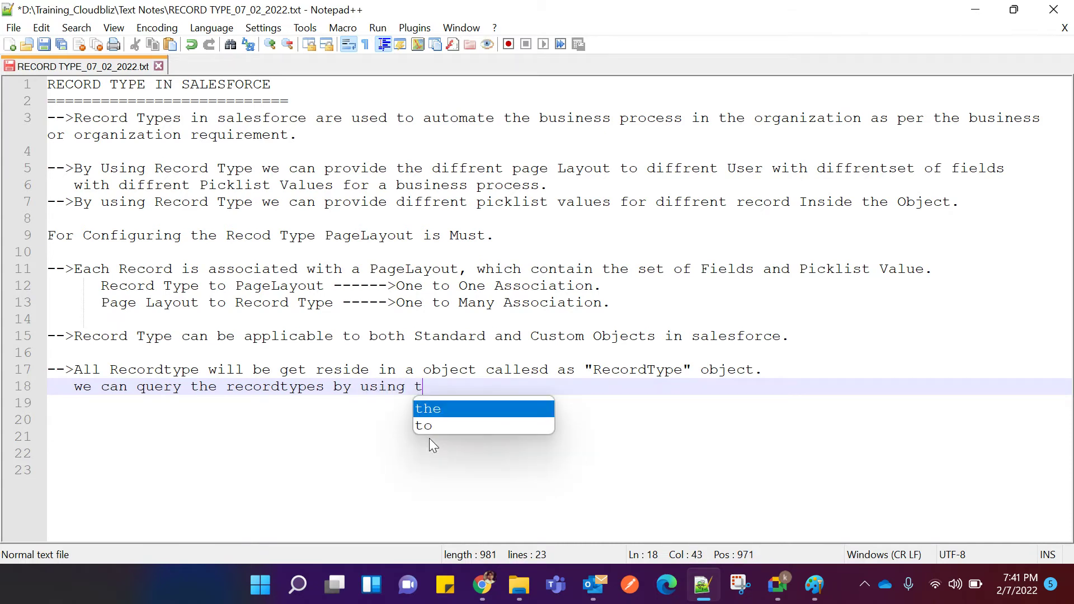
type("he quesry")
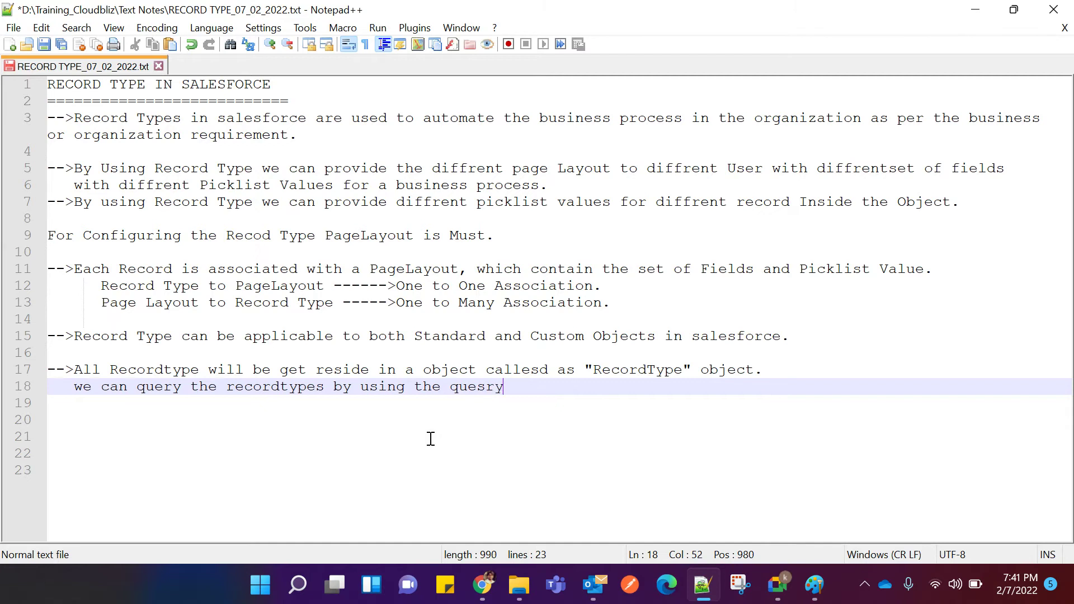
Add the quoted query "select id, name, sobjecttype from recordtype" on its own line below the query note.
key("Return")
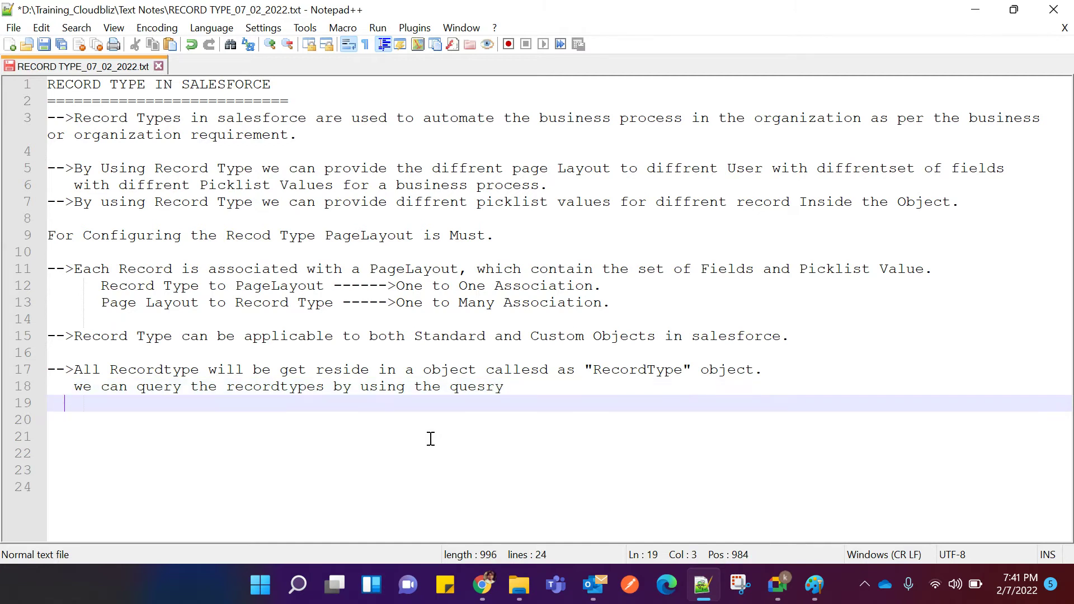
type("\"\"")
key("Left")
type("select")
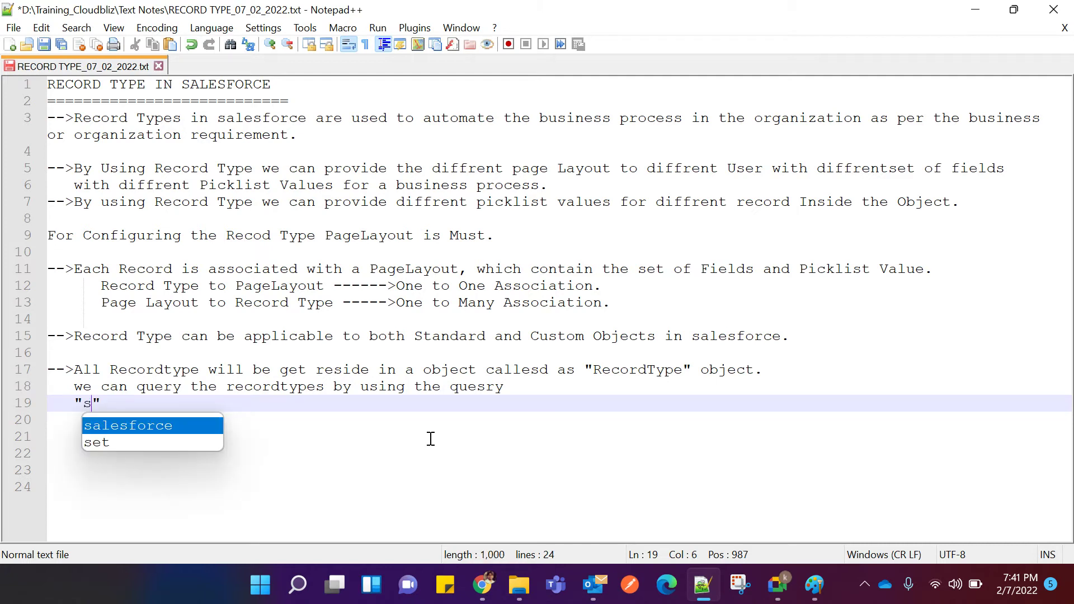
type(" id,")
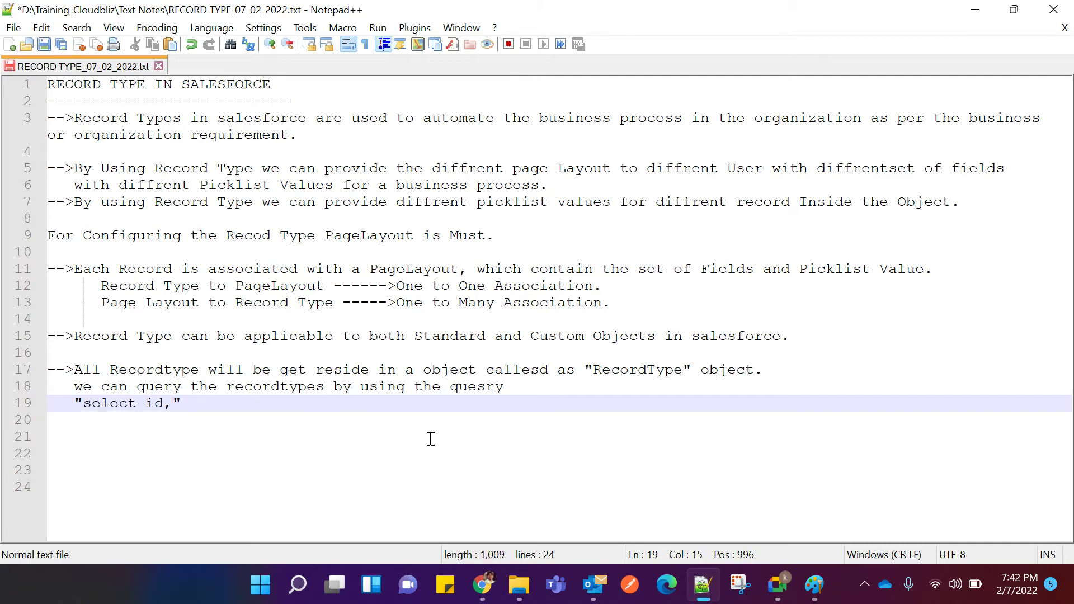
type(" name, sobject")
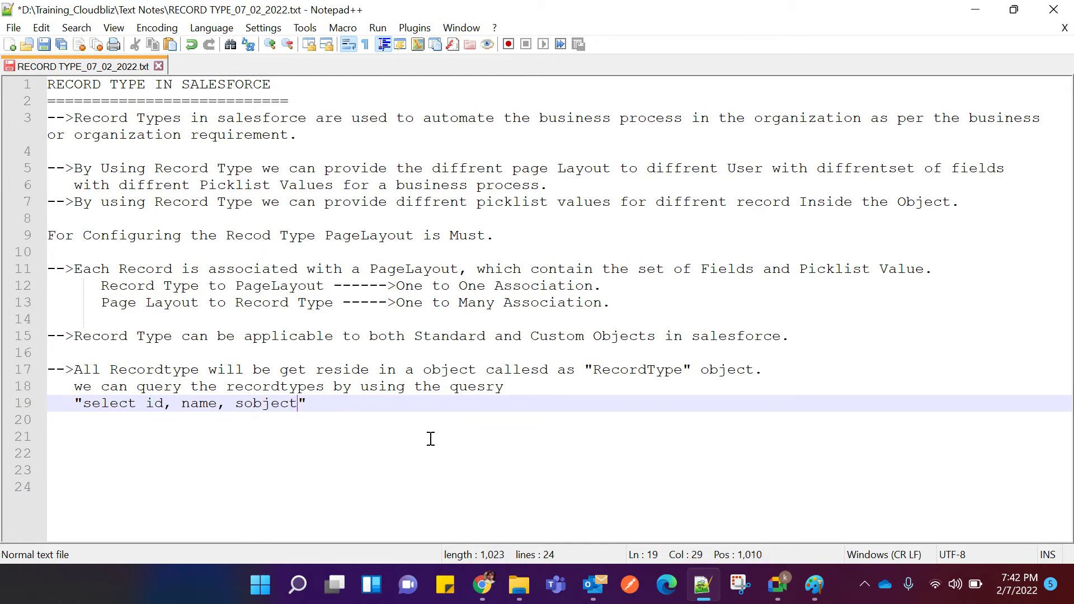
type("type")
type(" from ")
type("record")
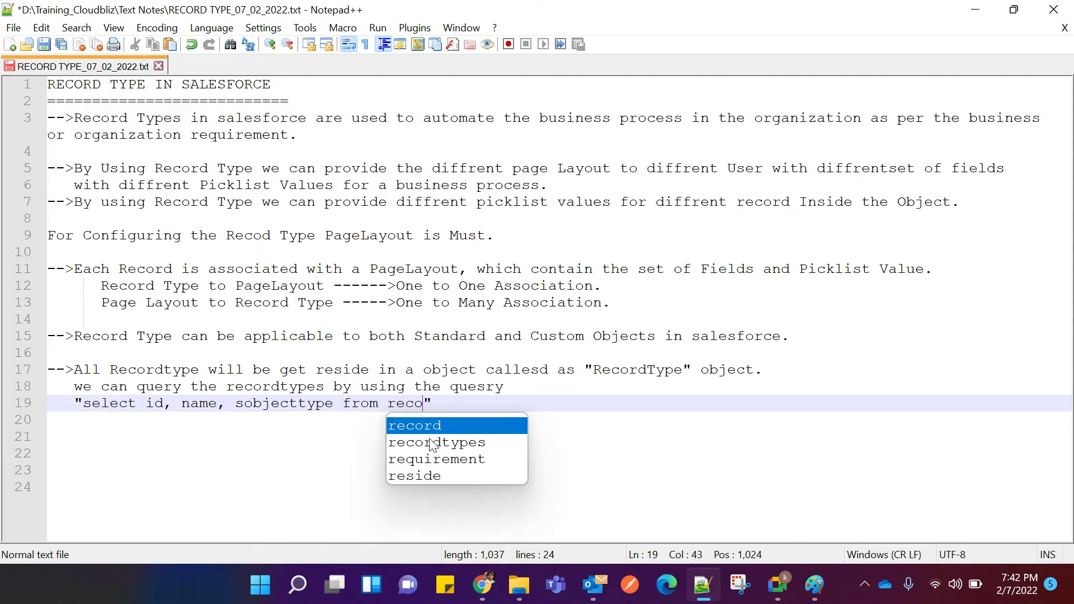
type("type")
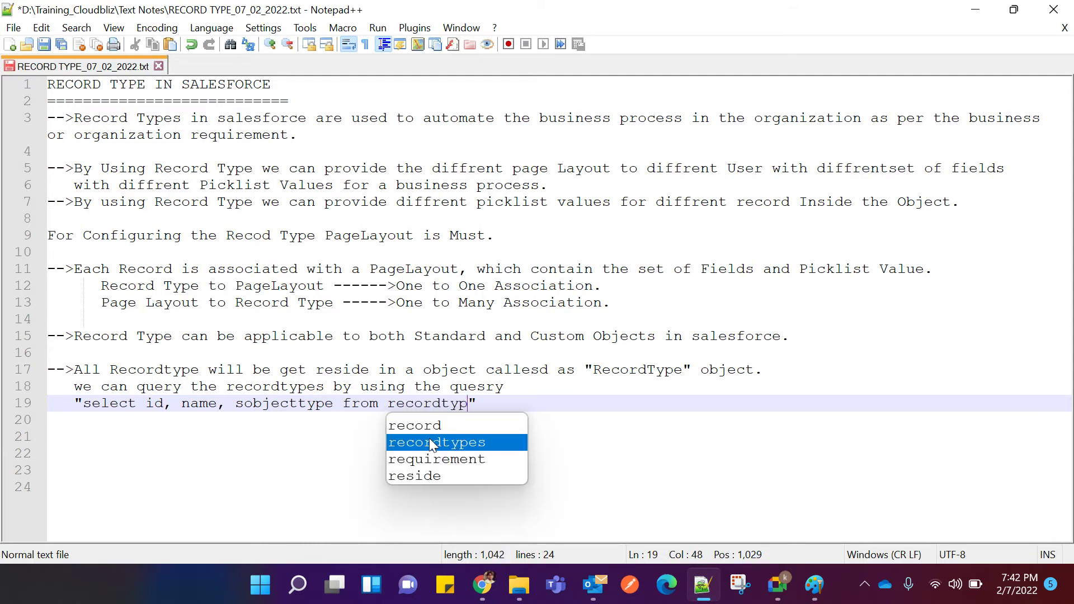
left_click(330, 442)
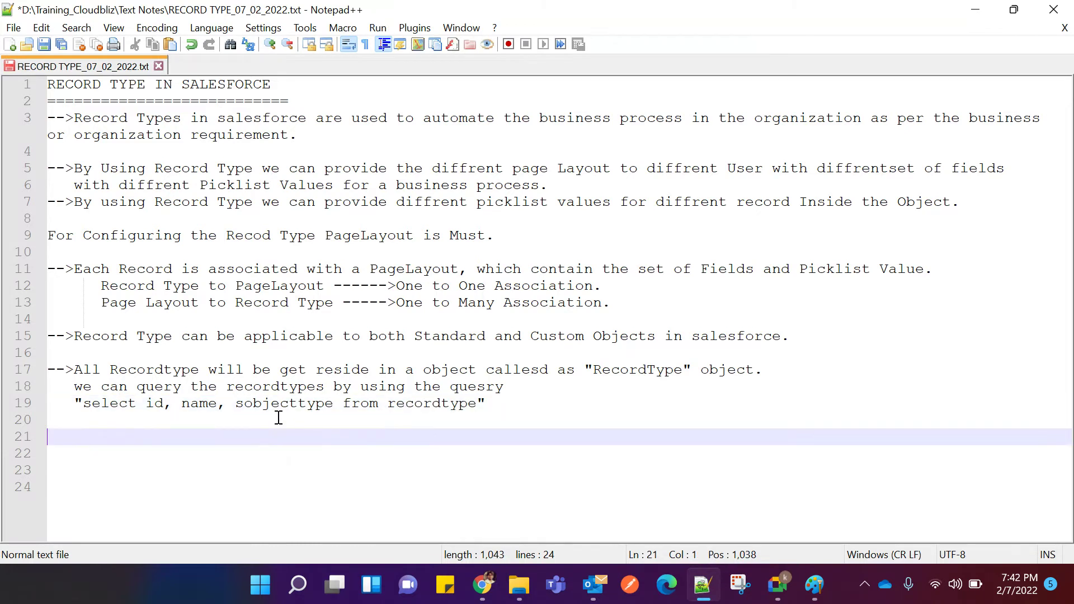
Examine the RecordType object note and the query below it, focusing on its sobjecttype field and recordtype object.
left_click(236, 404)
left_click_drag(238, 404, 341, 404)
left_click(337, 472)
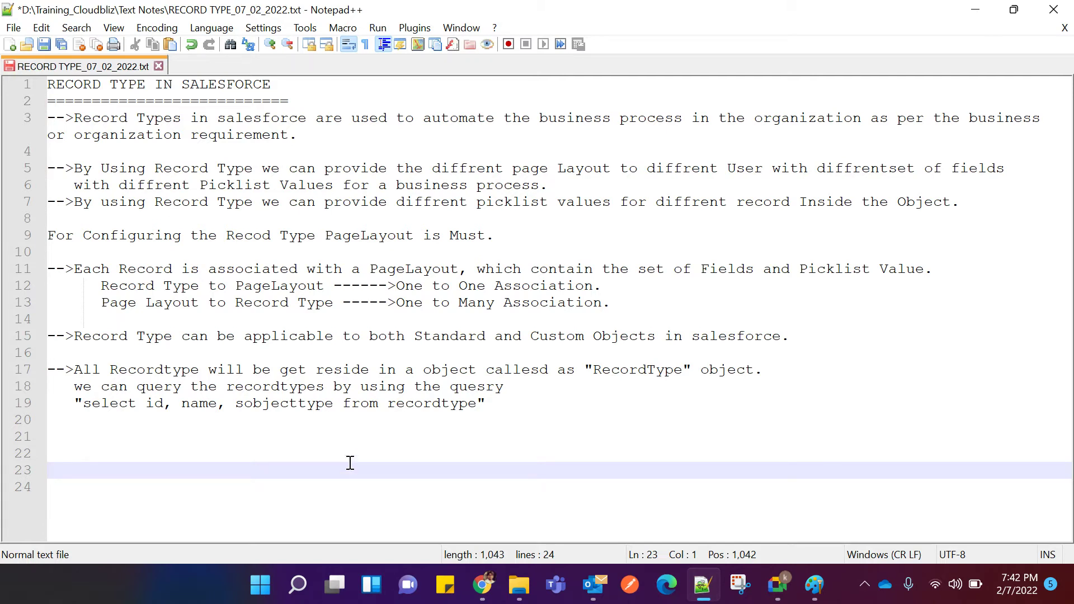
left_click_drag(75, 370, 758, 372)
left_click(749, 392)
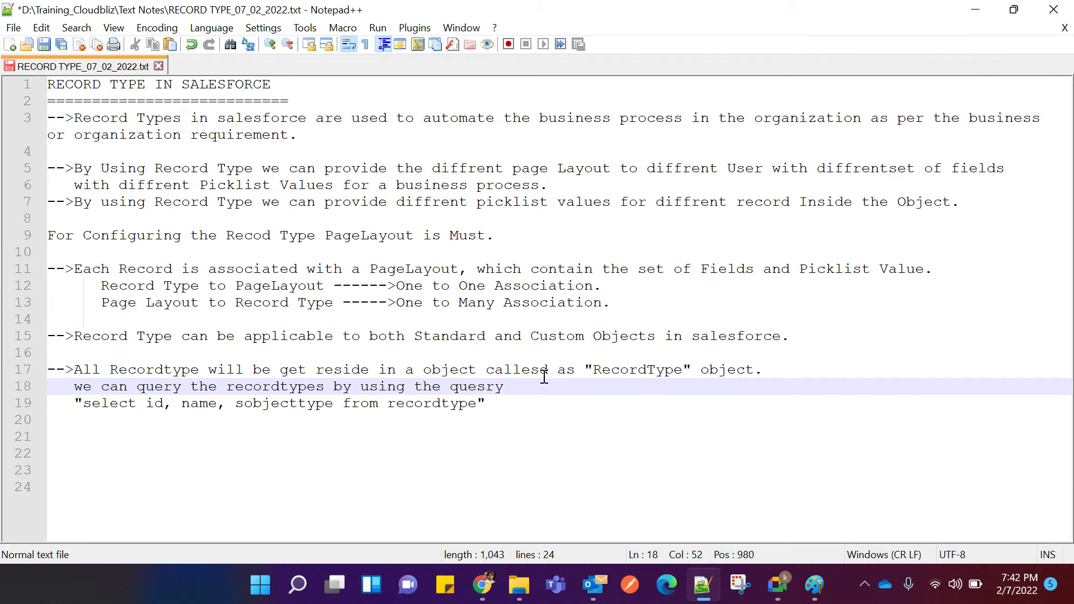
left_click_drag(592, 372, 683, 373)
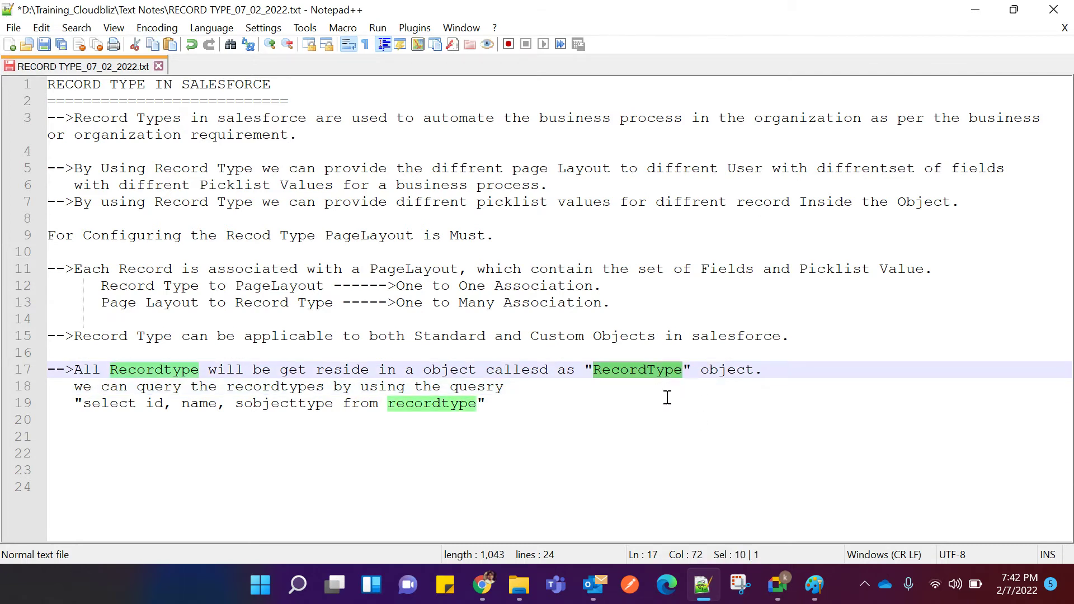
left_click(663, 408)
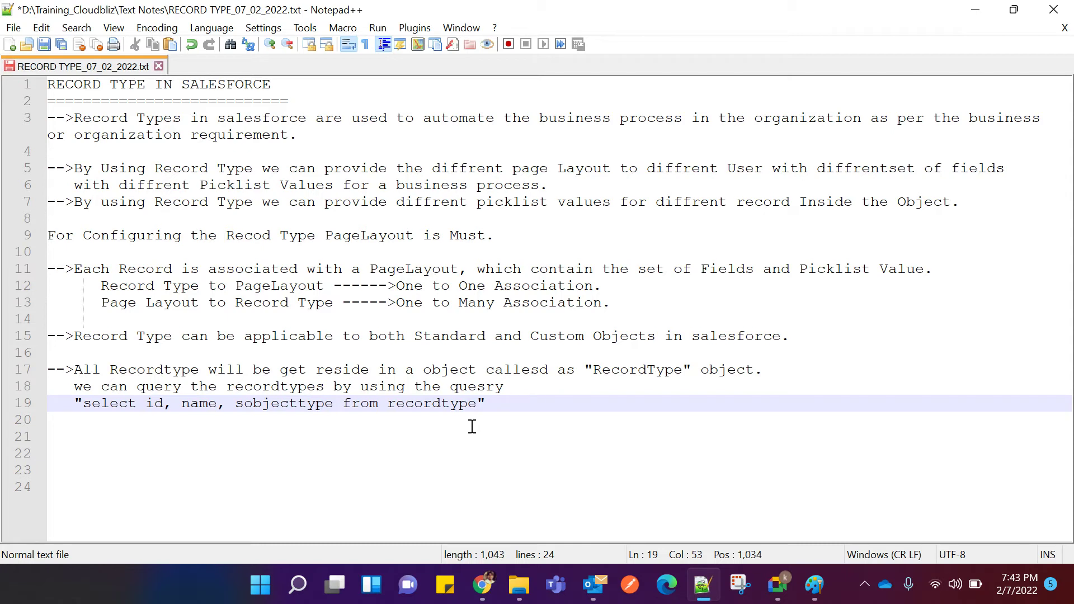
left_click_drag(84, 403, 486, 401)
left_click(520, 390)
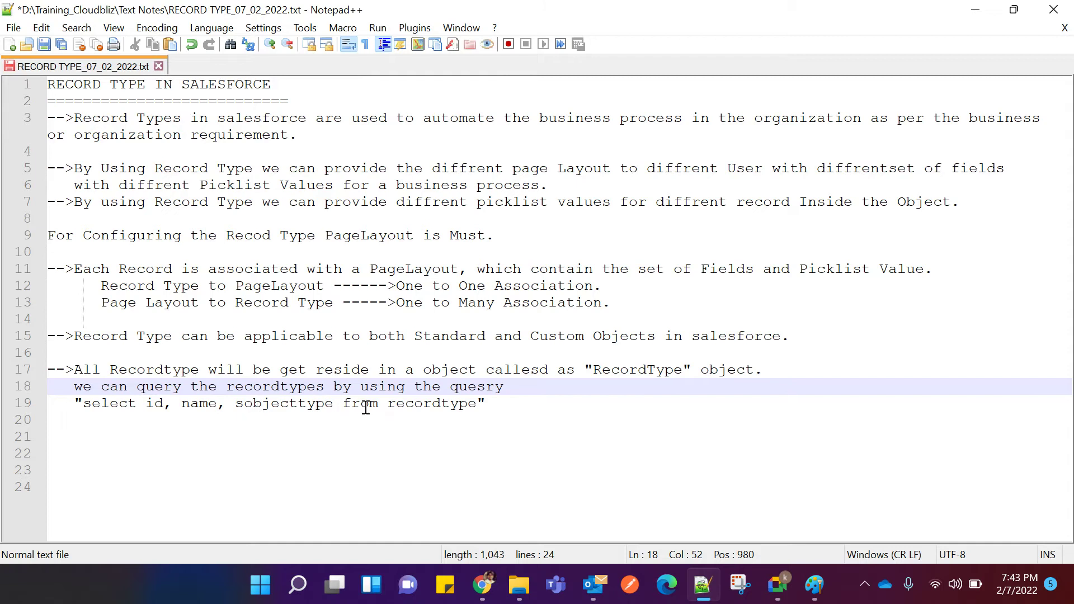
left_click_drag(390, 405, 479, 402)
left_click(600, 388)
double_click(415, 403)
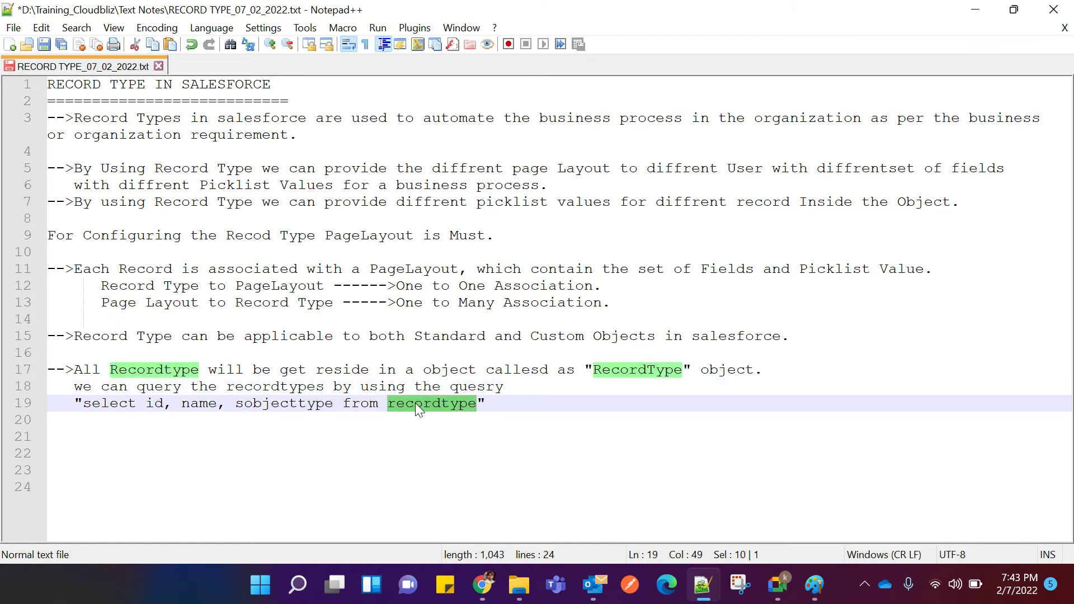
double_click(243, 405)
left_click(262, 436)
double_click(260, 403)
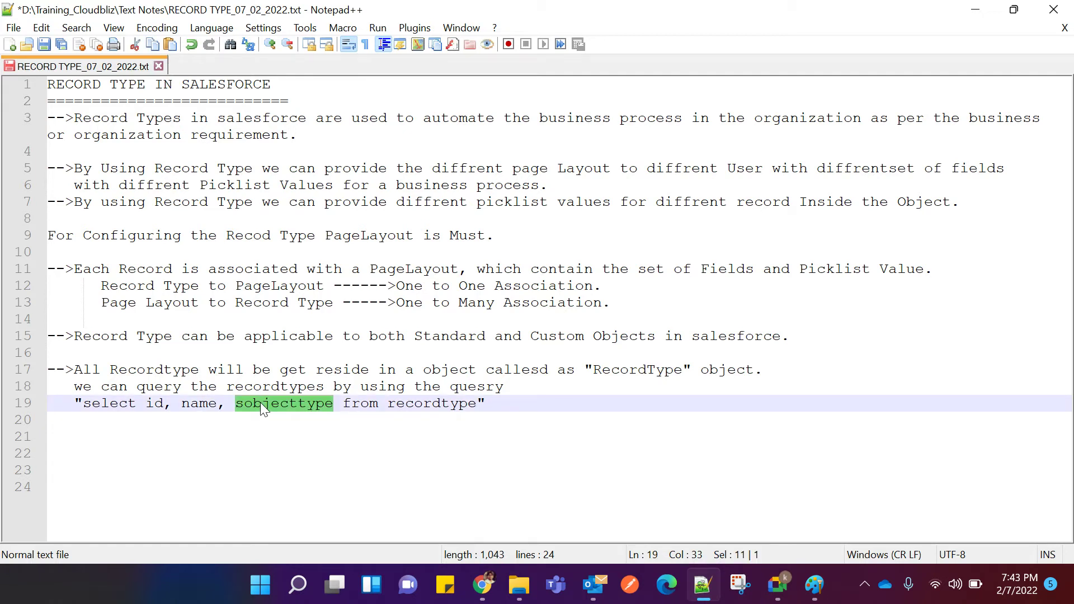
left_click(268, 431)
left_click_drag(237, 404, 326, 403)
left_click(329, 420)
left_click_drag(235, 403, 334, 404)
left_click(314, 434)
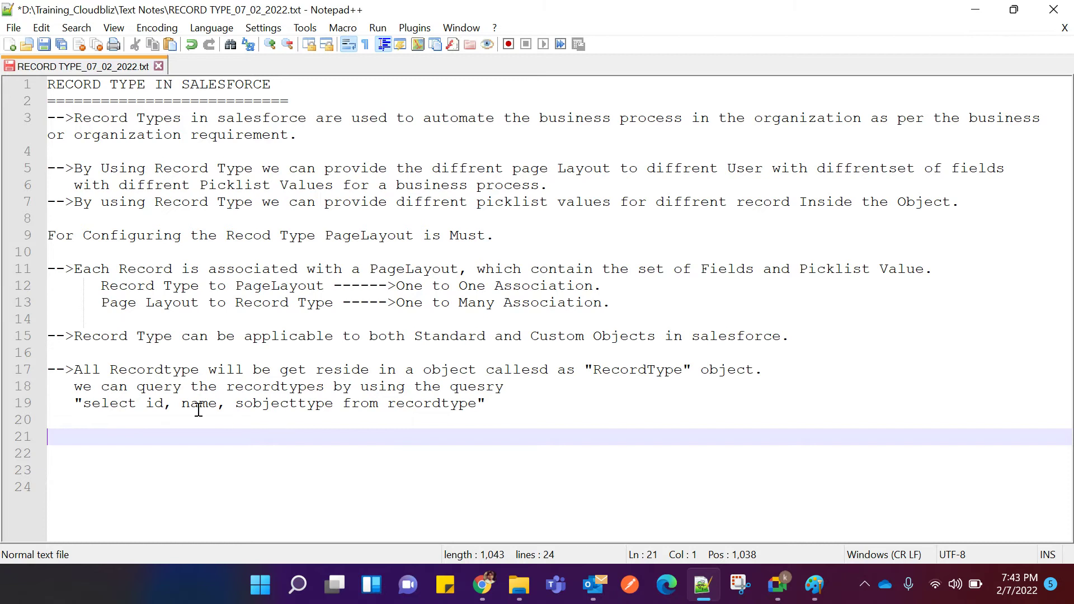
Copy the recordtype query without its quotation marks and switch to the Developer Console in Chrome.
left_click_drag(82, 403, 475, 404)
right_click(400, 403)
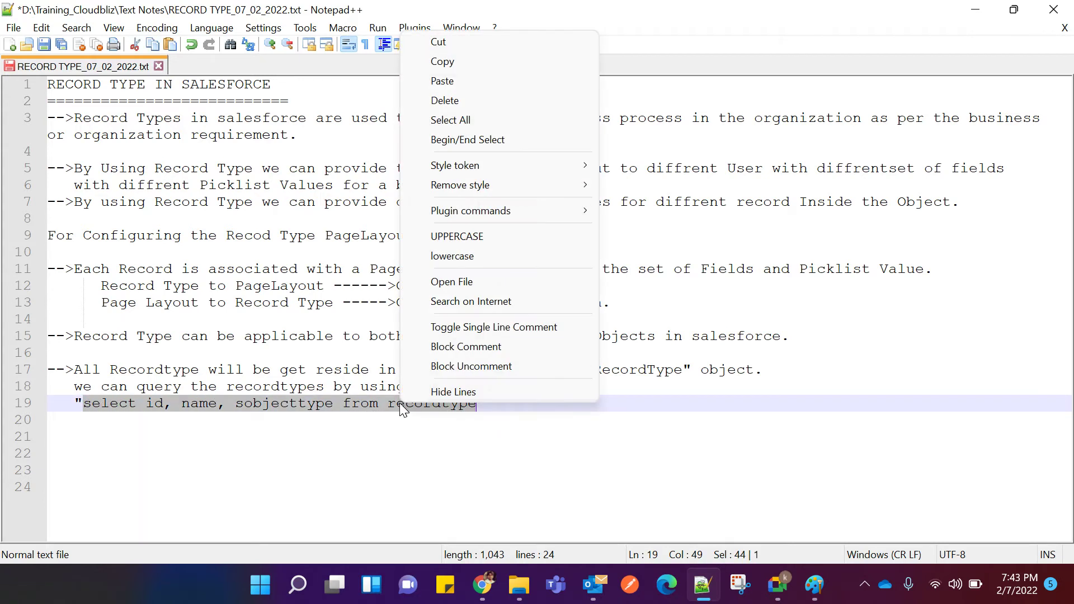
left_click(429, 63)
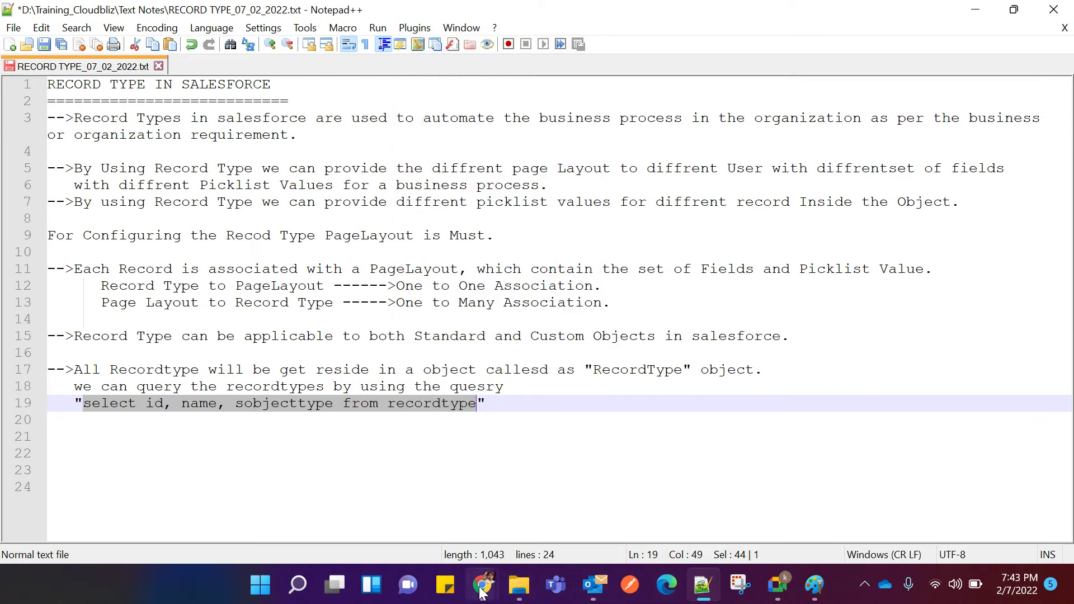
mouse_move(483, 585)
left_click(329, 517)
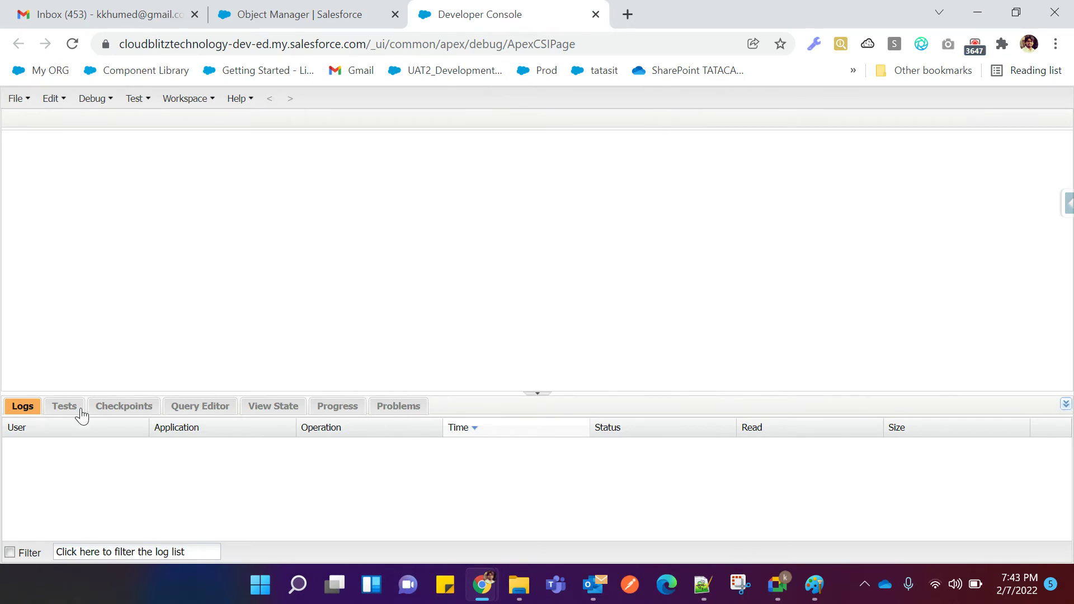
Paste the query "select id, name, sobjecttype from recordtype" into the Query Editor and execute it.
left_click(210, 416)
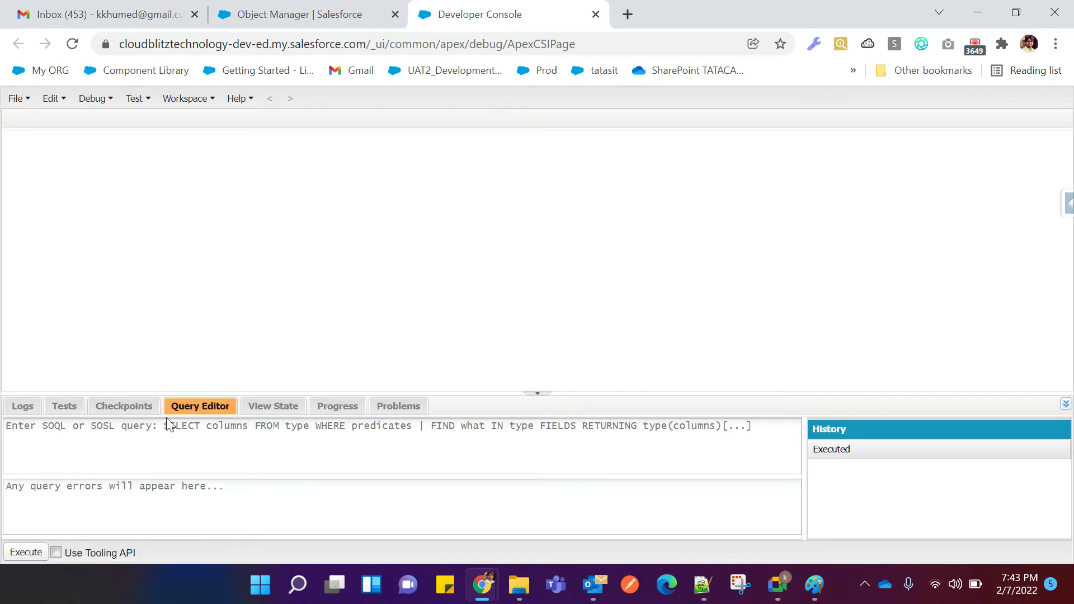
left_click(110, 428)
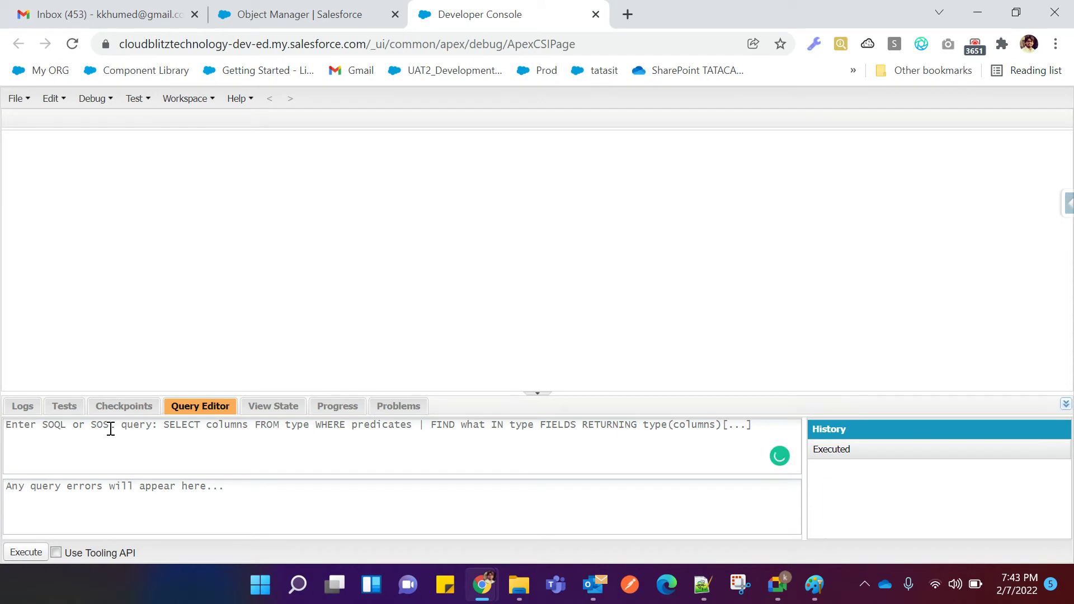
key("ctrl+v")
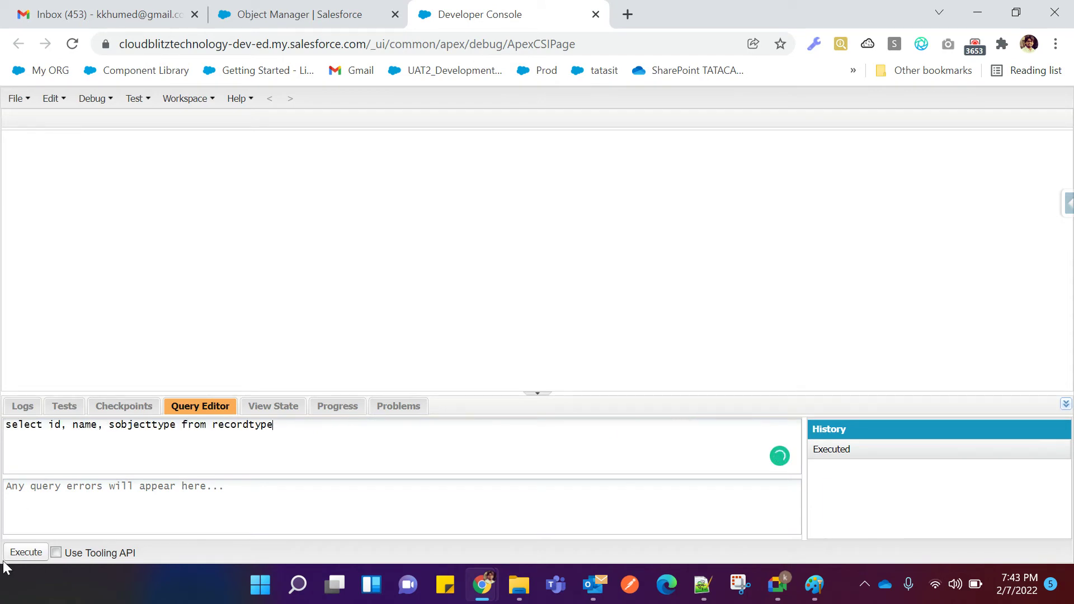
left_click(19, 554)
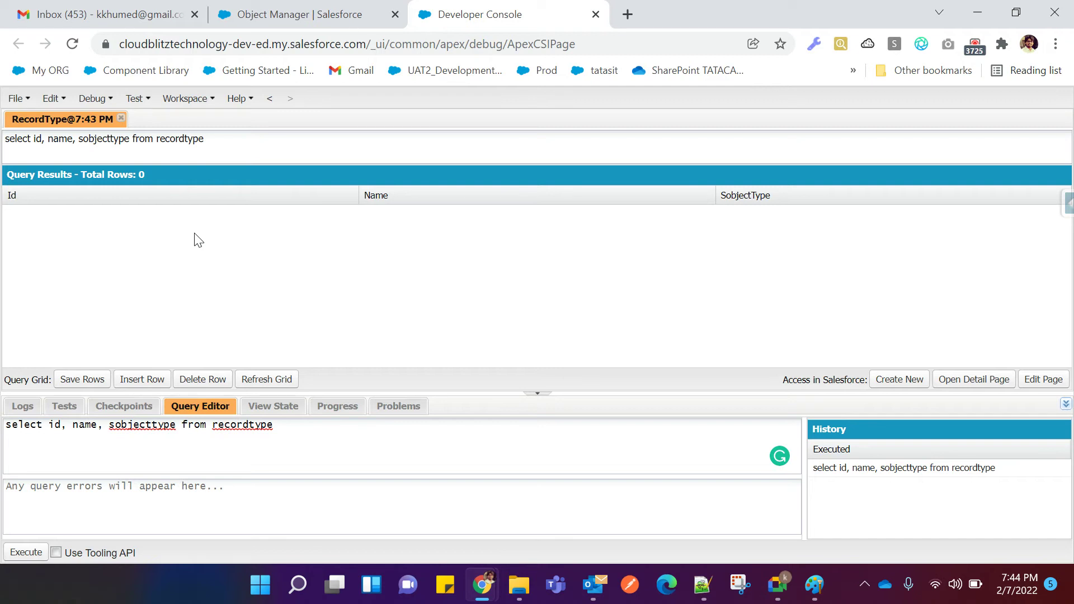
Switch back to the notes in Notepad++, add a long run of blank lines below the query and place the cursor on line 21.
left_click(702, 585)
left_click(403, 448)
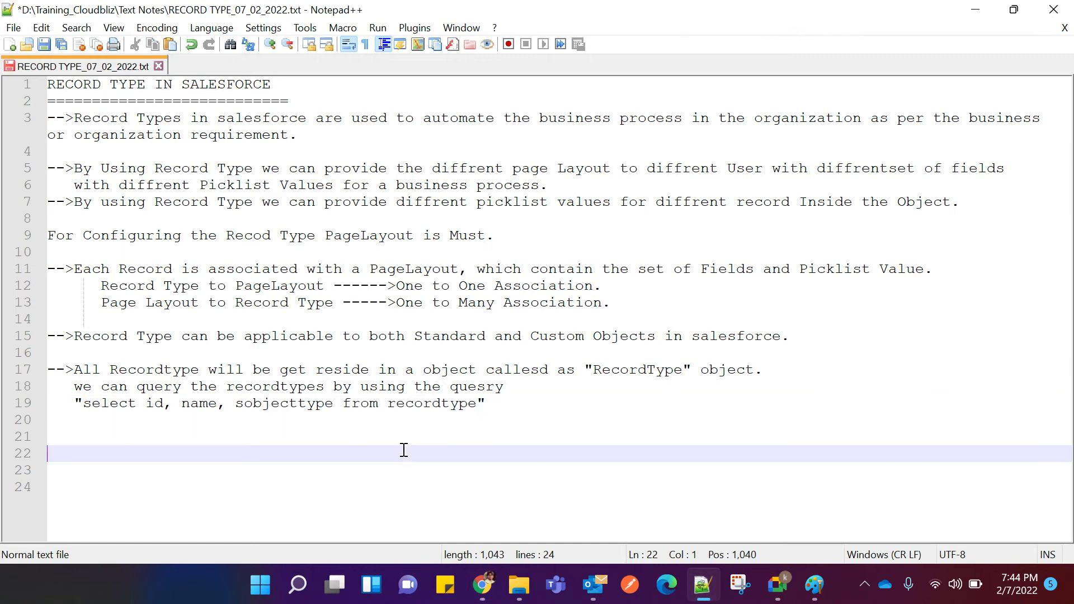
left_click(498, 403)
key("Return")
key("Return")
key("Return")
key("Return")
key("Return")
key("Return")
key("Return")
key("Return")
key("Return")
key("Return")
key("Return")
key("Return")
key("Return")
key("Return")
key("Return")
key("Return")
key("Return")
key("Return")
key("Return")
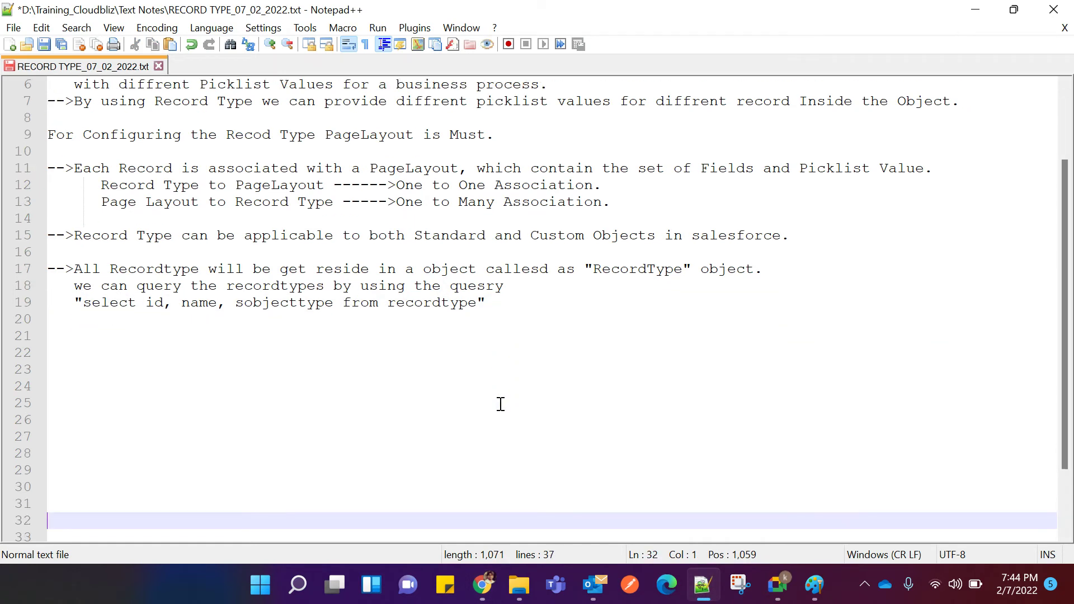
key("Return")
key("Return")
key("Return")
key("Return")
key("Return")
key("Return")
key("Return")
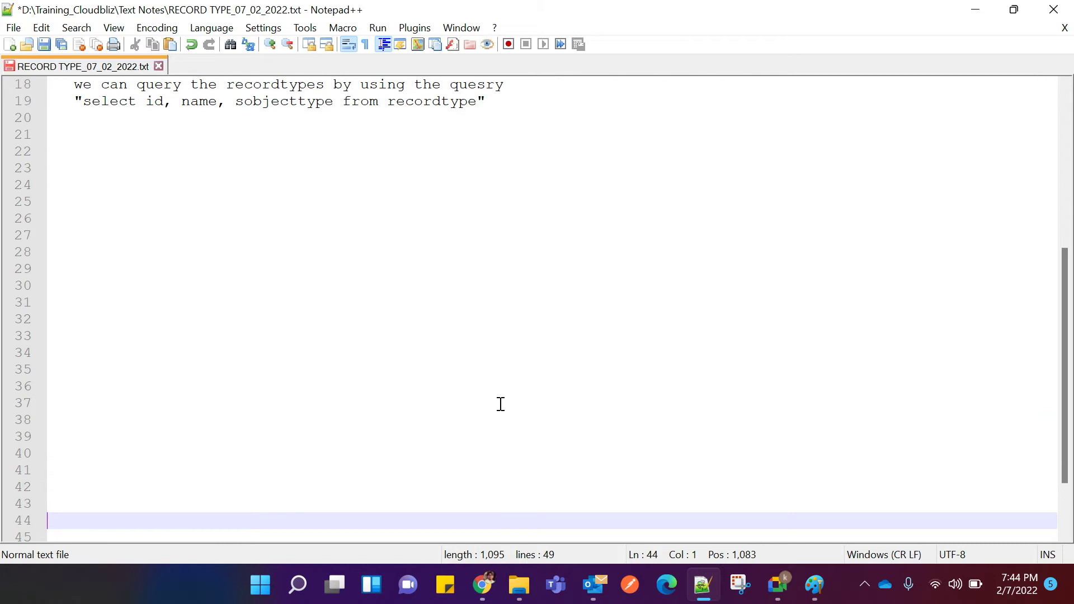
left_click(51, 119)
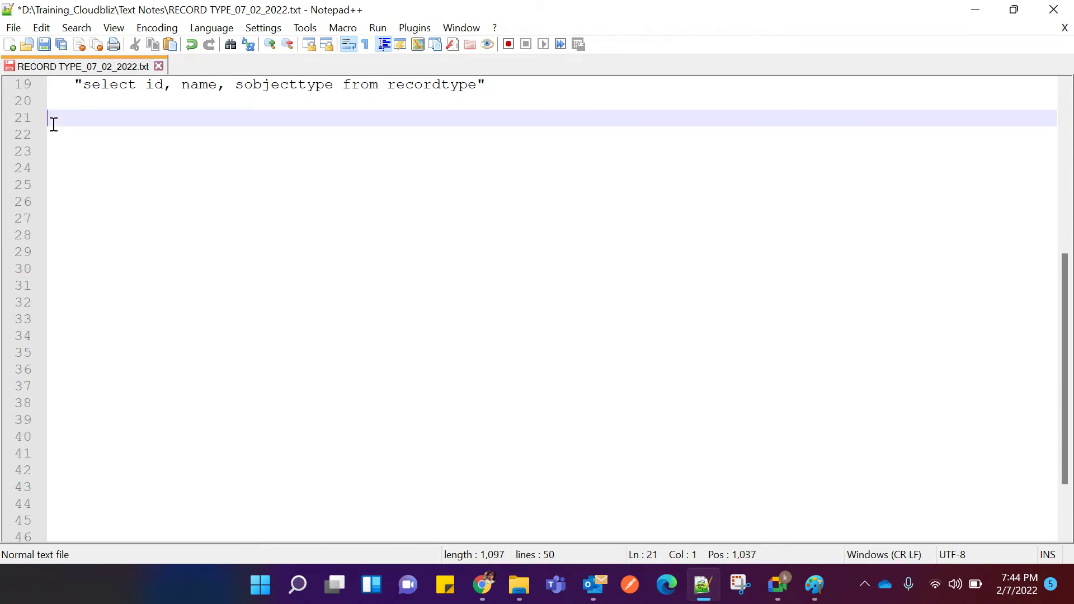
Add a long dashed divider line on line 21, below the recordtype query, and start a new line.
type("--------------------")
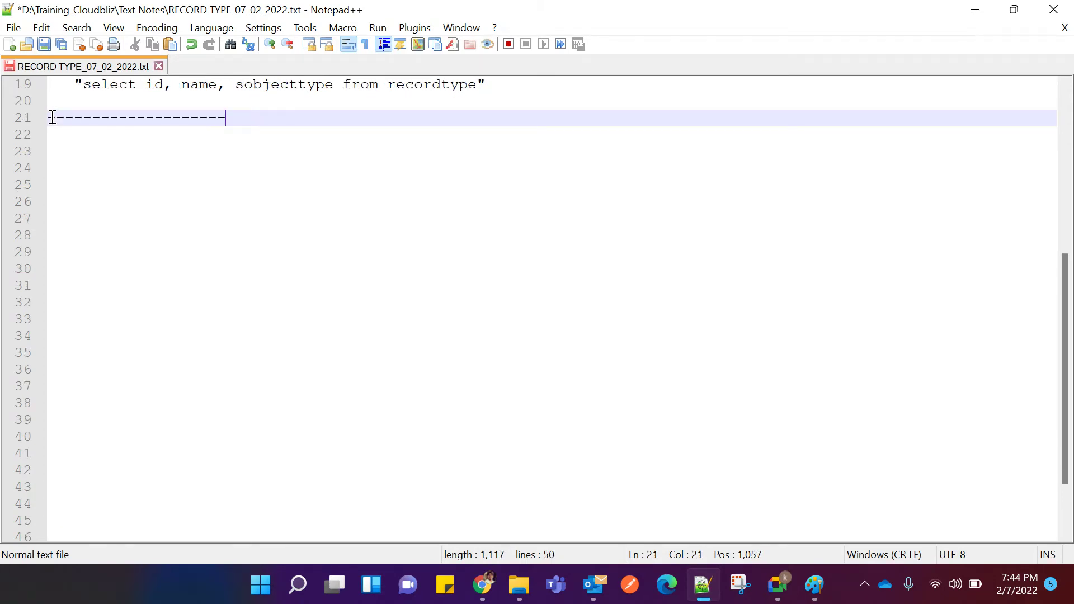
type("------------------------------------------")
key("Return")
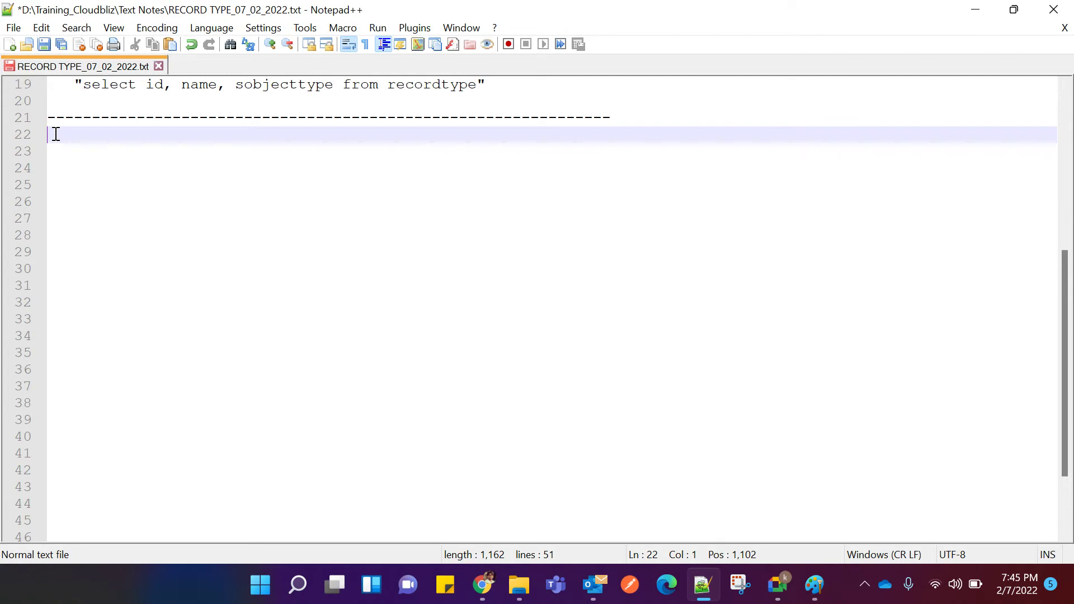
Write the heading "Configuration of Record Type on Account Object." below the dashed divider.
type("C")
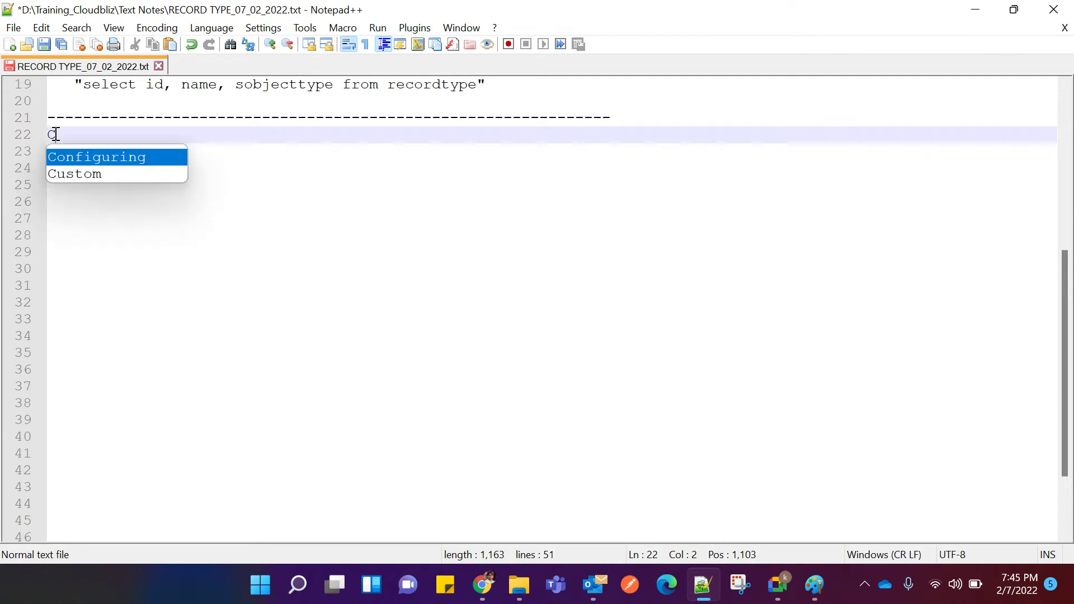
type("onfiguration ")
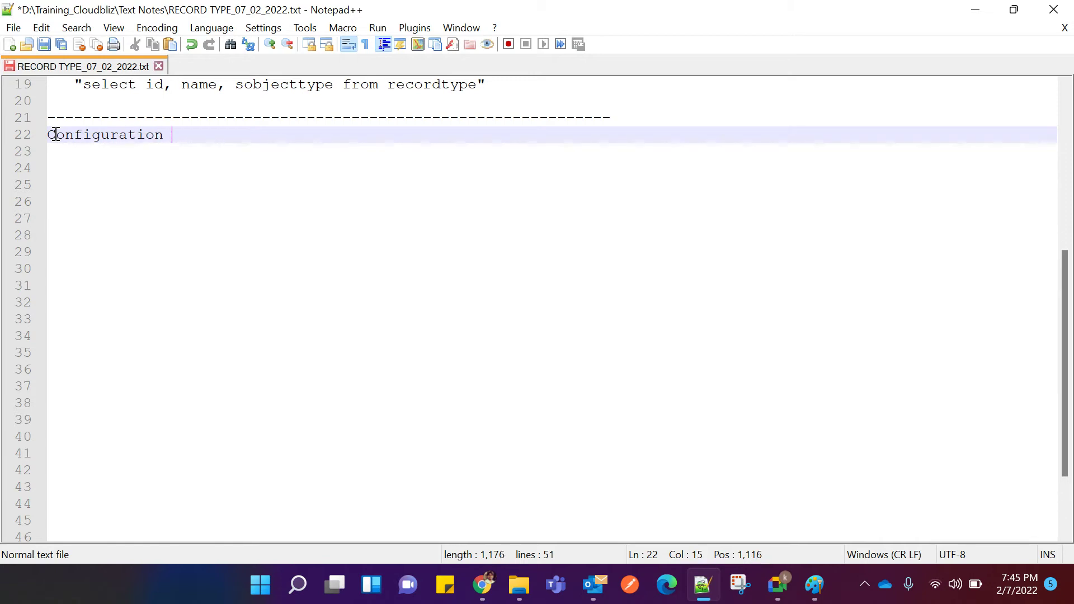
type("of Recor")
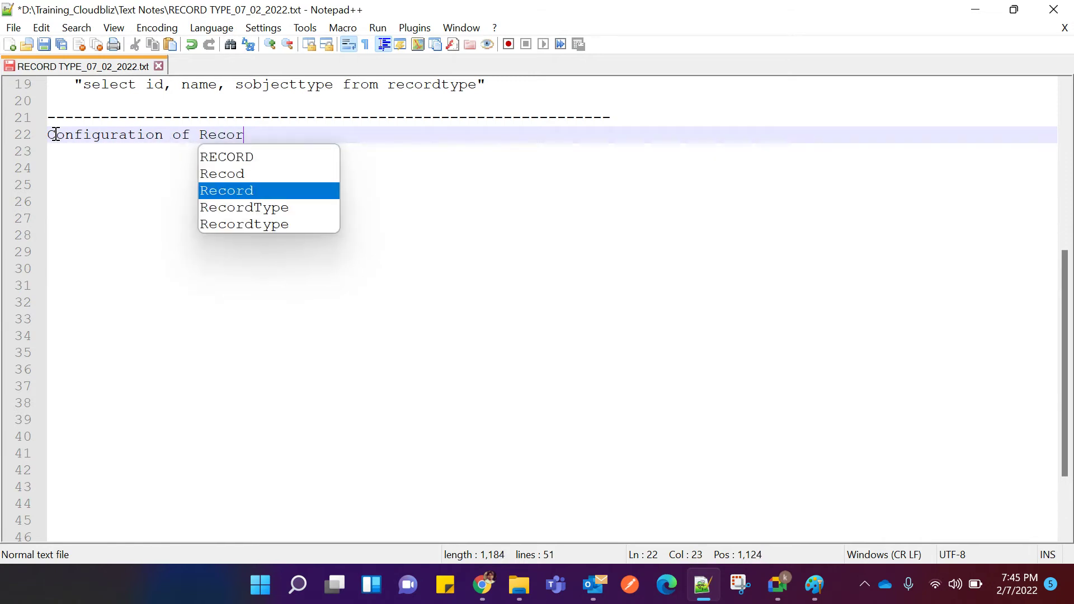
type("d Type ")
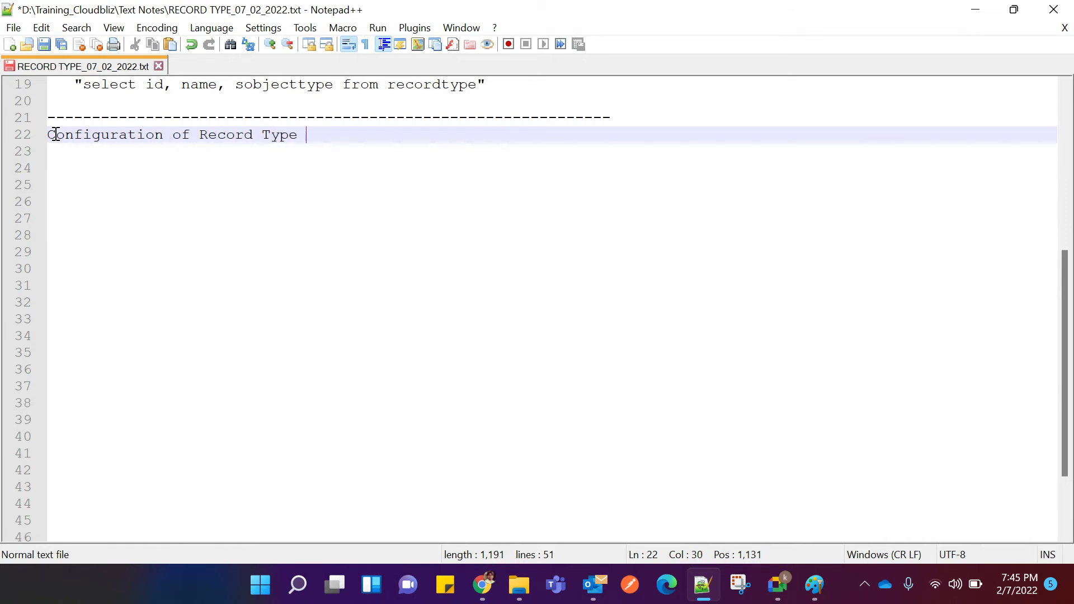
type("on Account Obj")
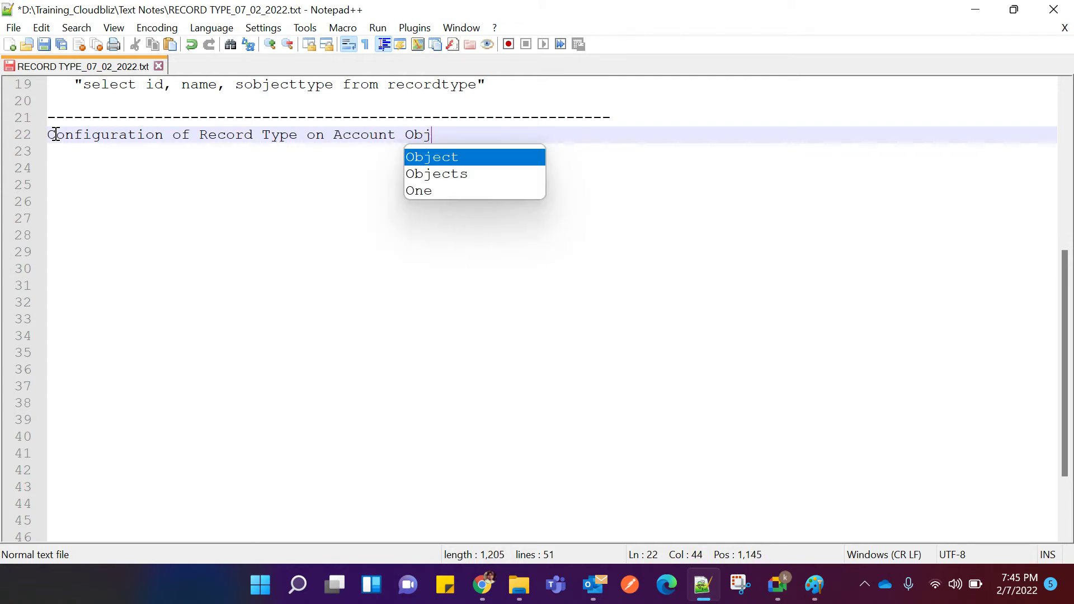
type("ect.")
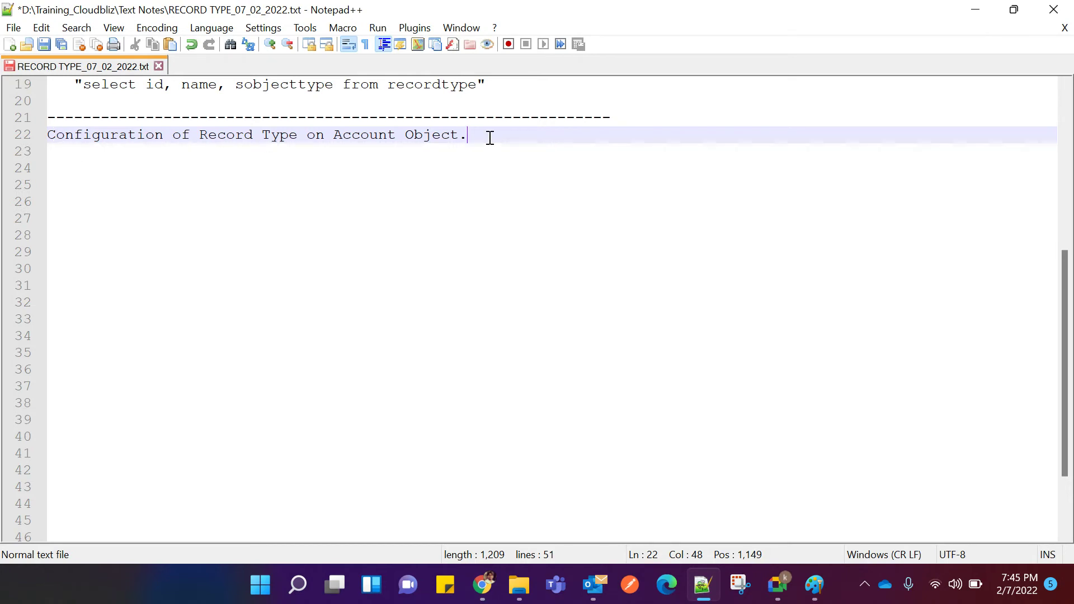
Leave a blank line below the heading and write the first list item "1.New Customer RecordType".
key("Return")
key("Return")
type("1.")
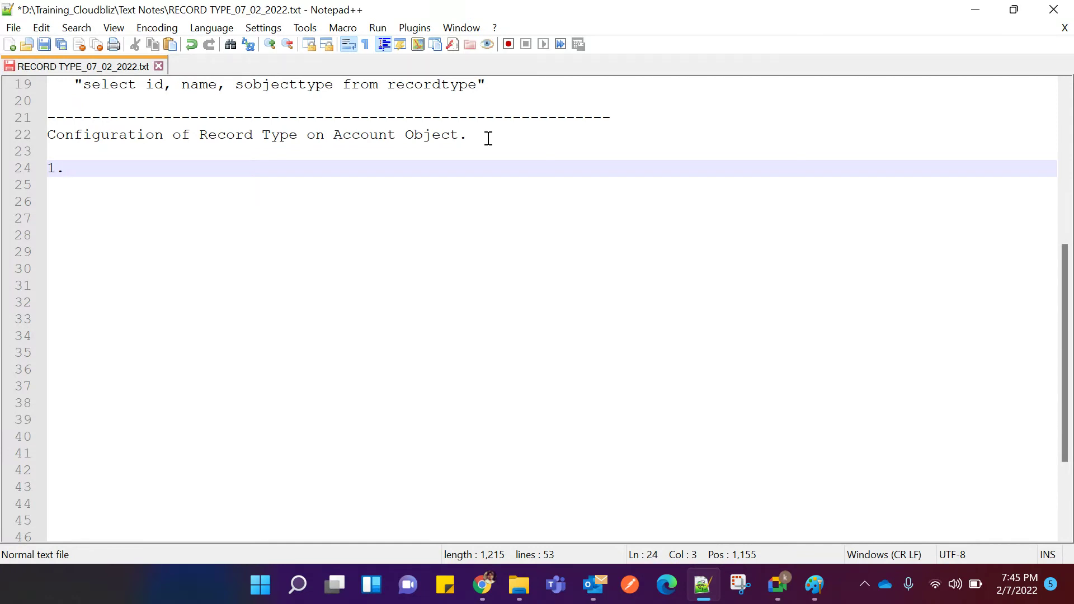
type("New Custo")
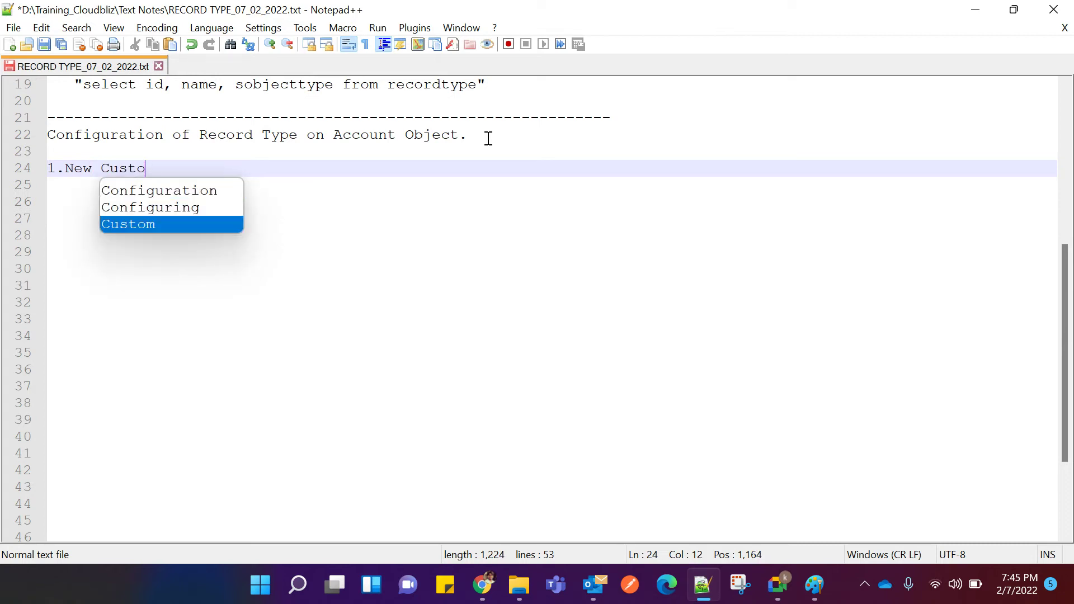
type("mert")
key("BackSpace")
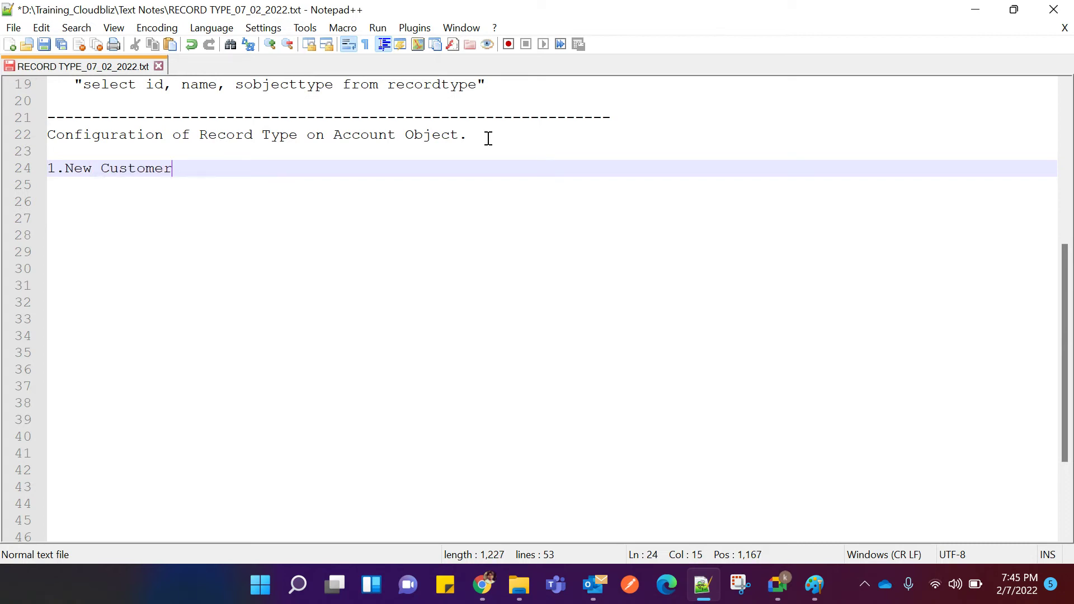
type("R")
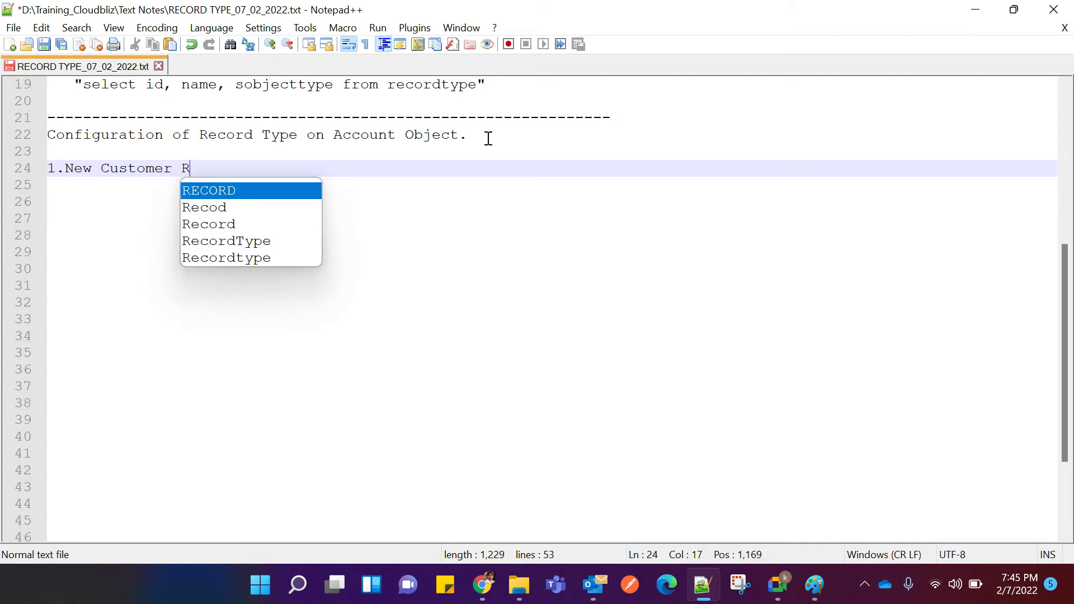
type("ecordType")
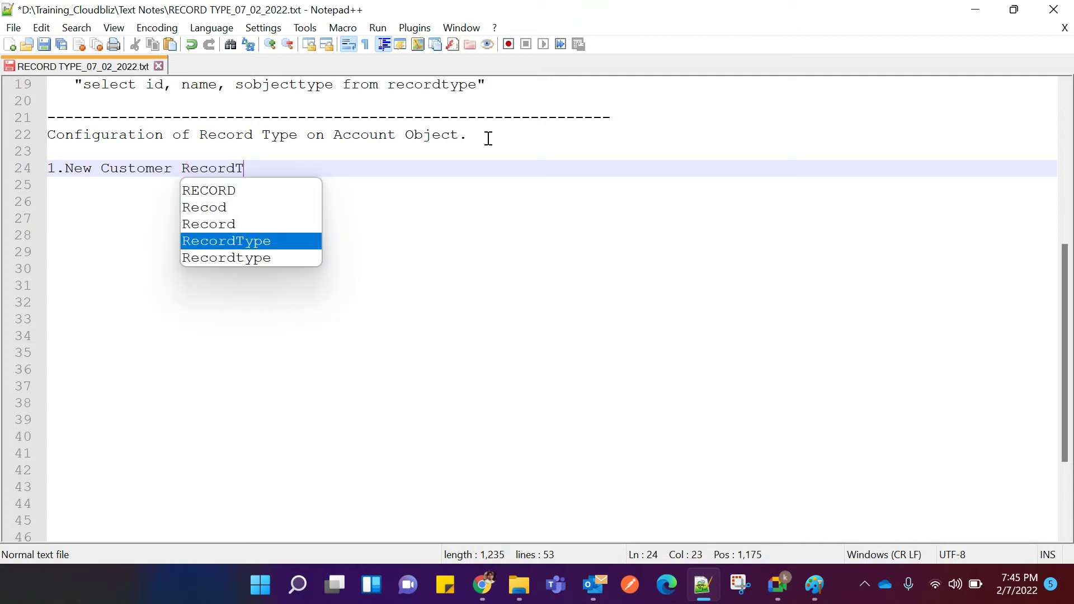
left_click(139, 253)
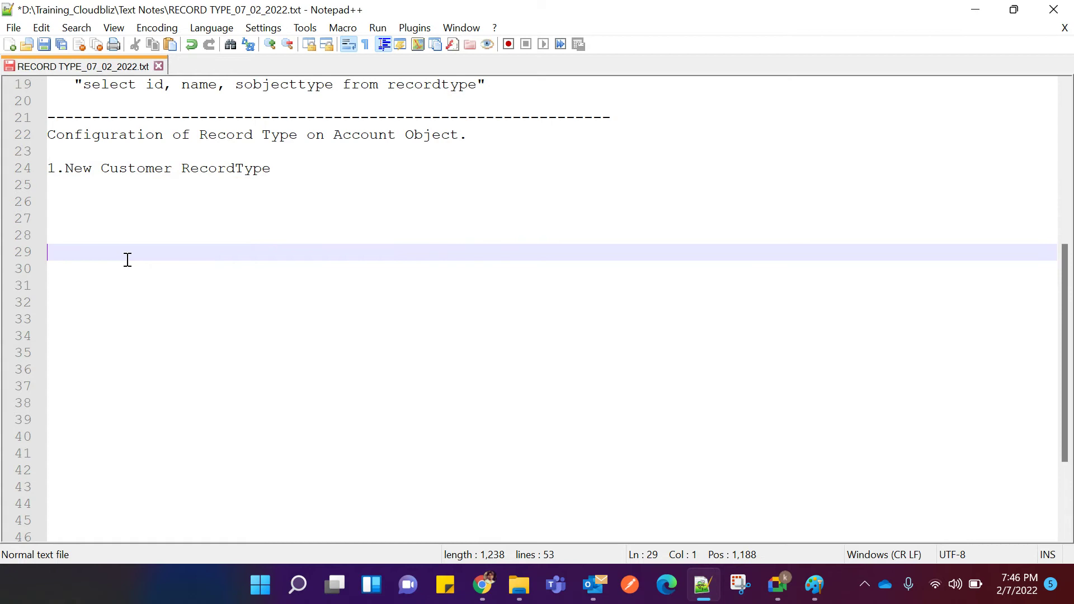
Add the second list item "2.Existing Customer RecordType." directly below the New Customer item.
left_click(282, 170)
key("Return")
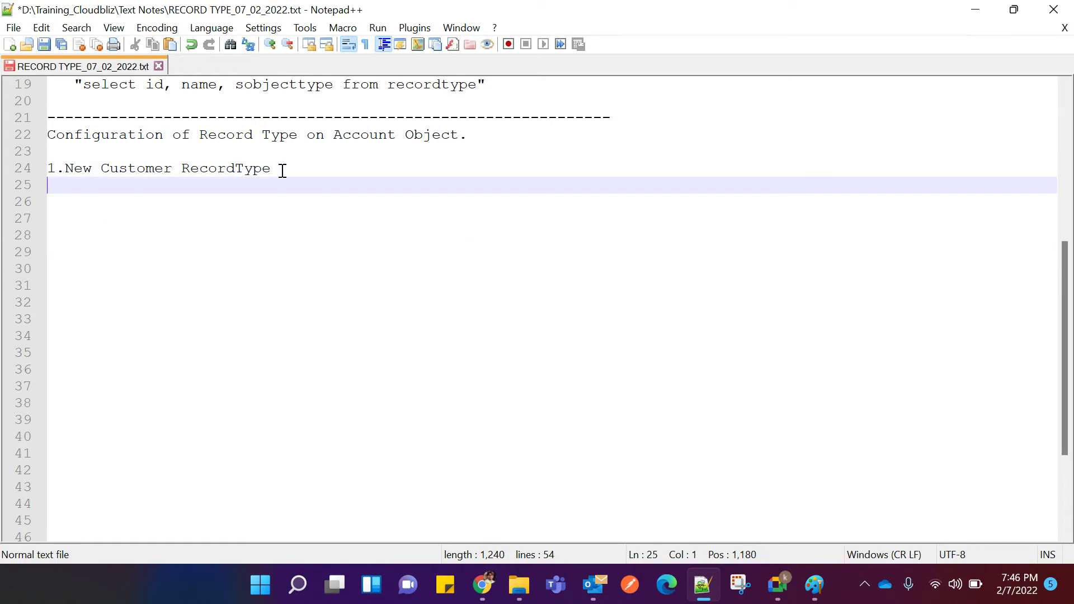
type("2.Existing C")
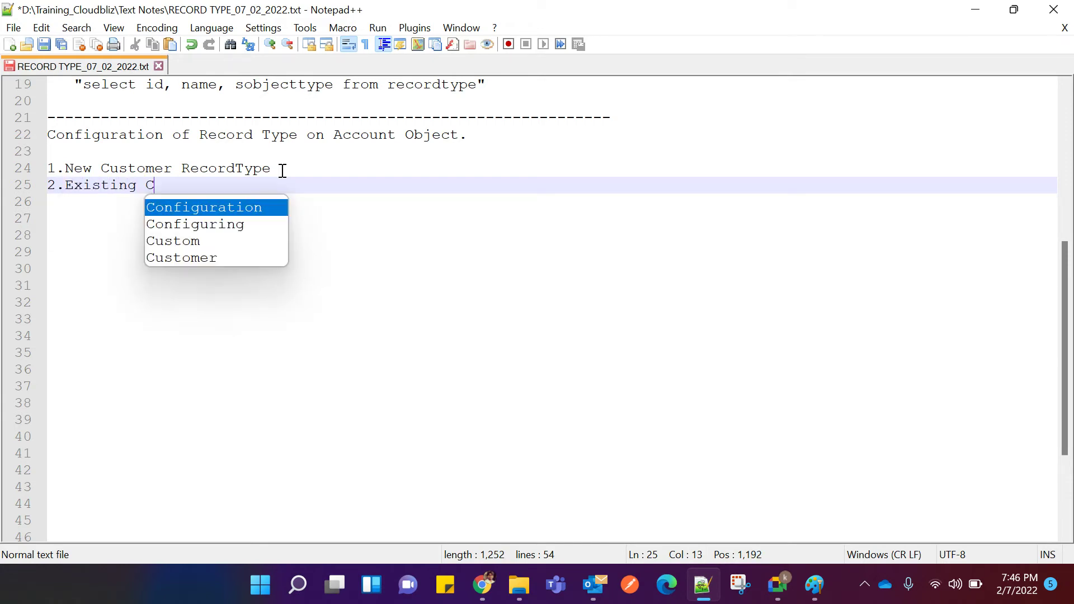
type("ustomer ")
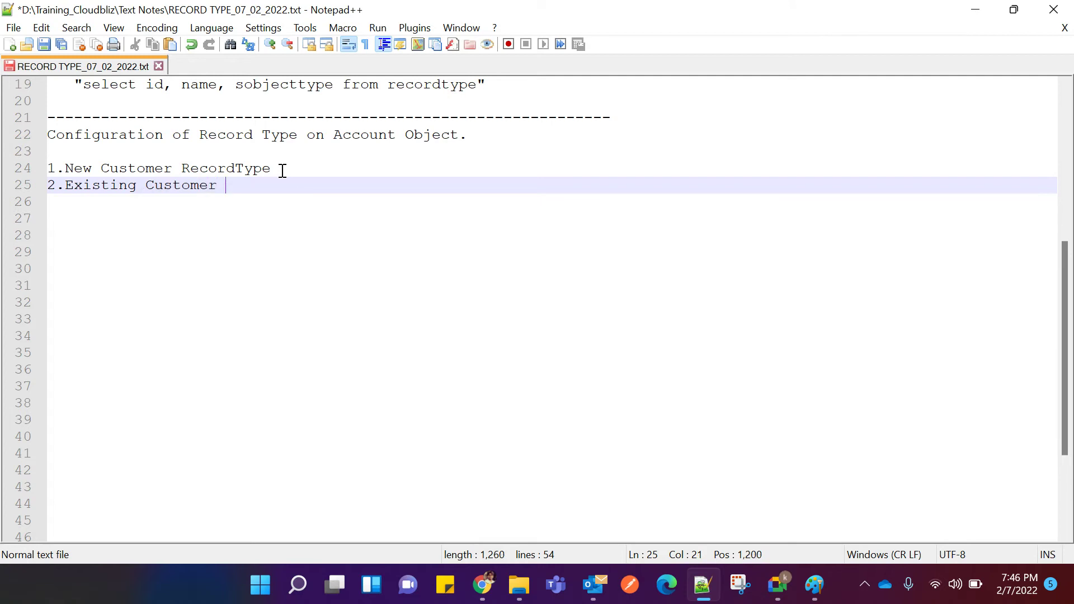
type("RecordTy")
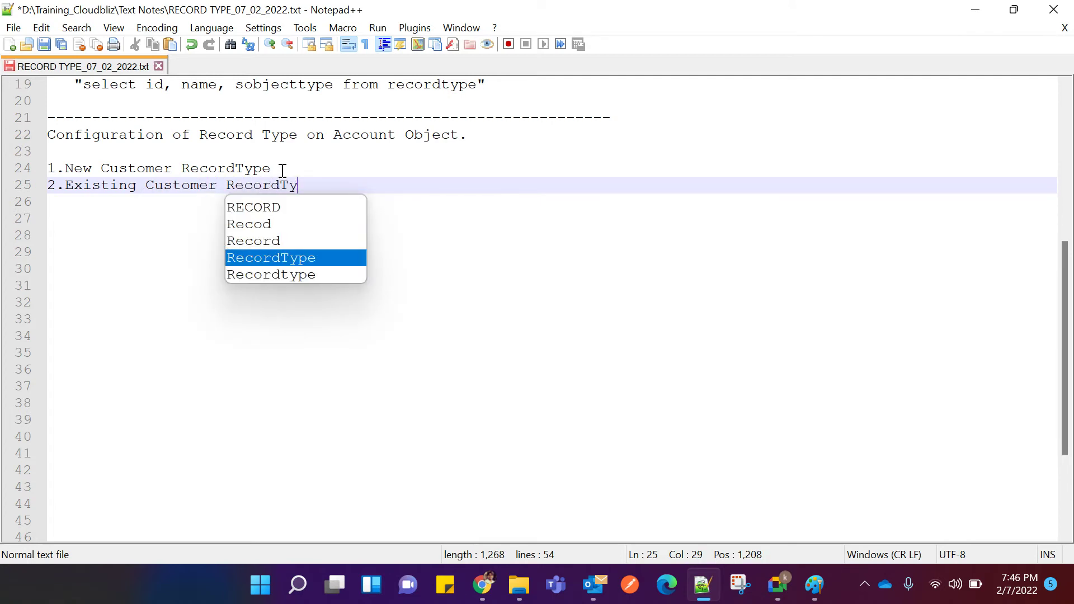
type("pe.")
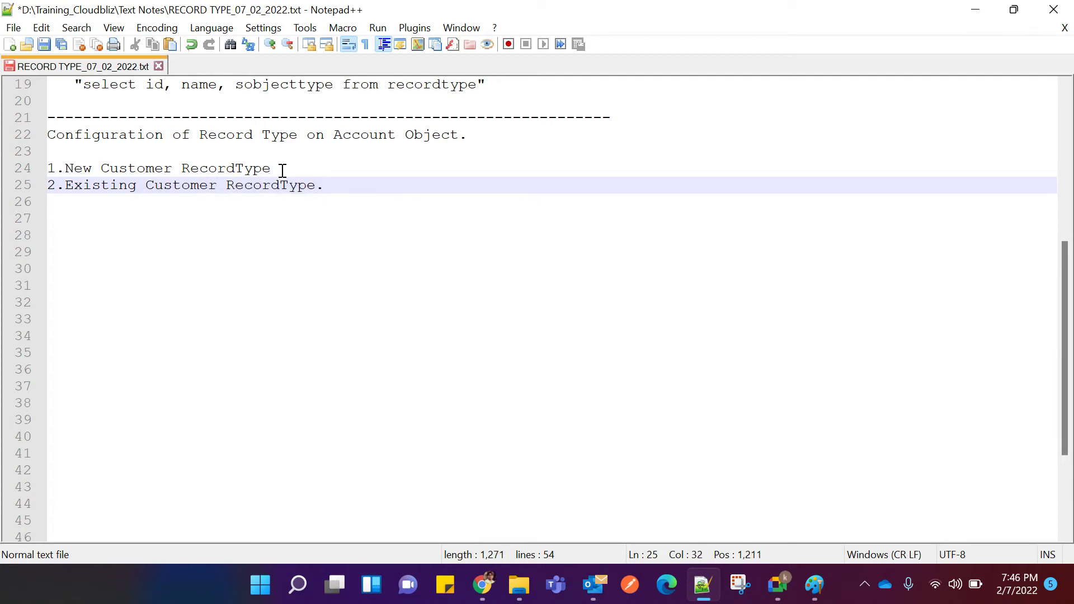
Insert blank lines between the two record type items and underline the New Customer item with dashes, dismissing the Outlook notification.
left_click(283, 170)
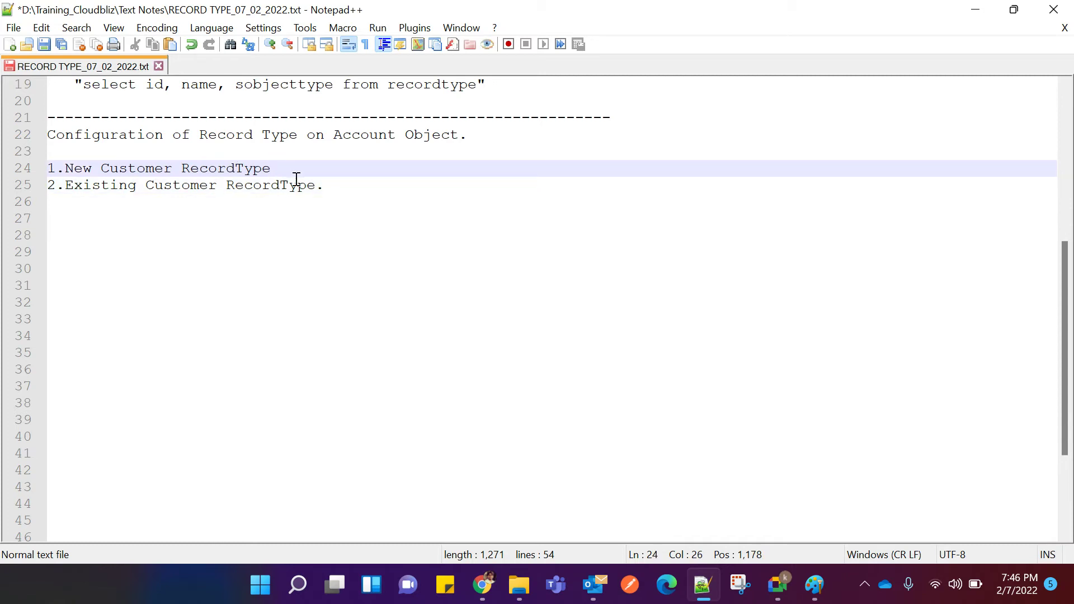
key("Return")
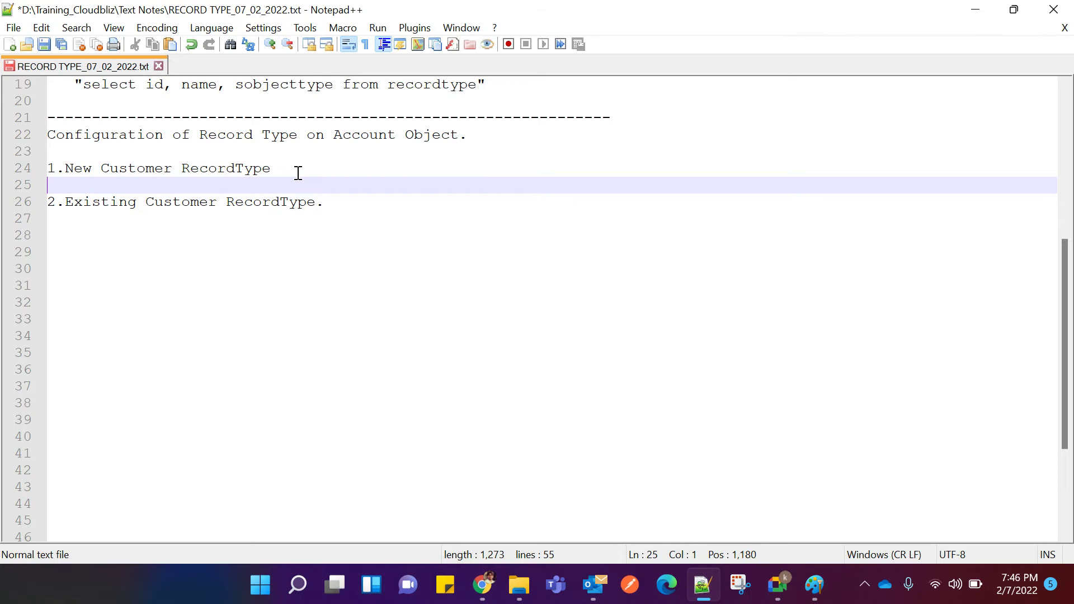
key("Return")
key("Return")
key("Up")
key("Up")
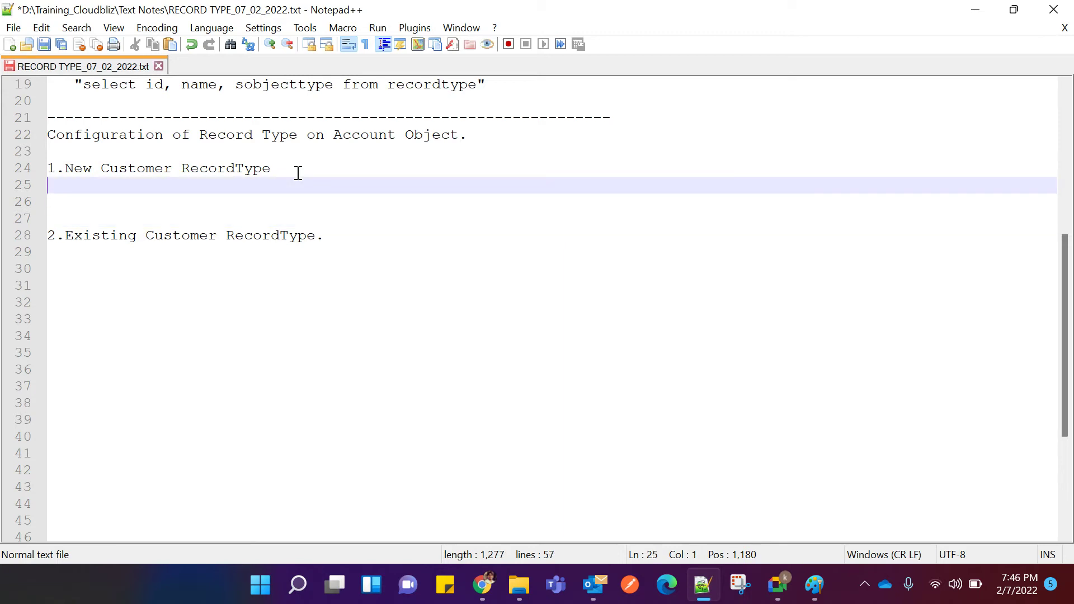
type("--------------------------")
key("Return")
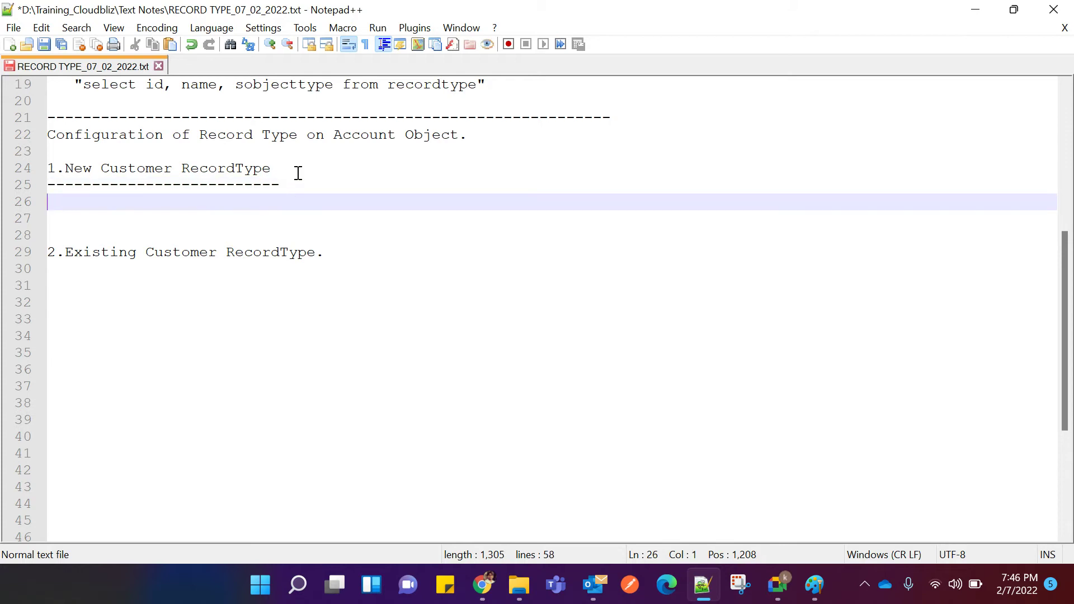
key("Tab")
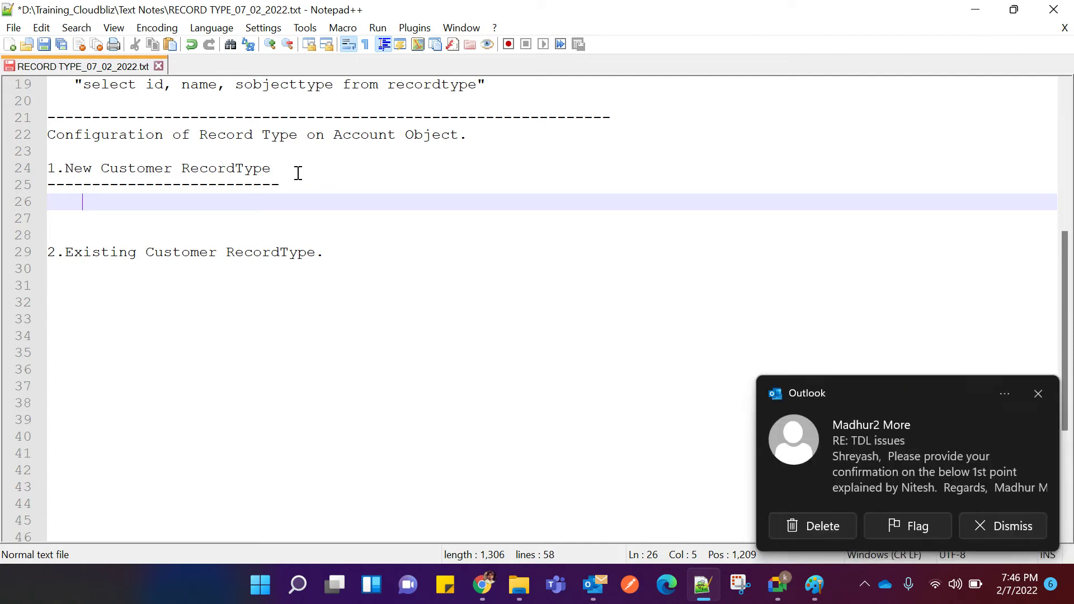
left_click(1036, 394)
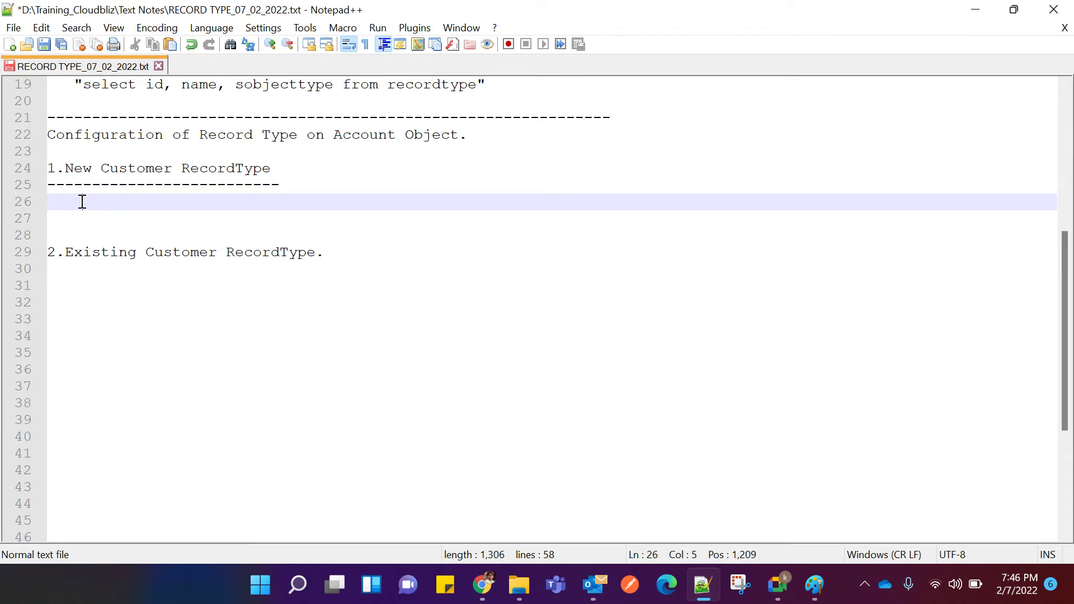
Underline the "2.Existing Customer RecordType." item with a row of dashes matching its length.
left_click(329, 257)
key("Return")
type("------")
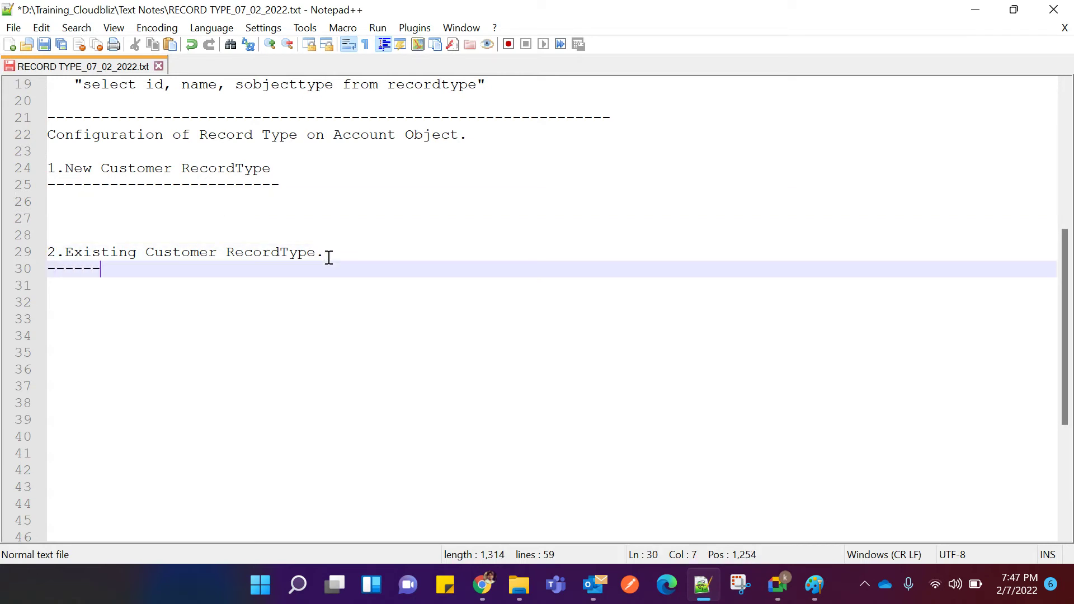
type("-------------------------")
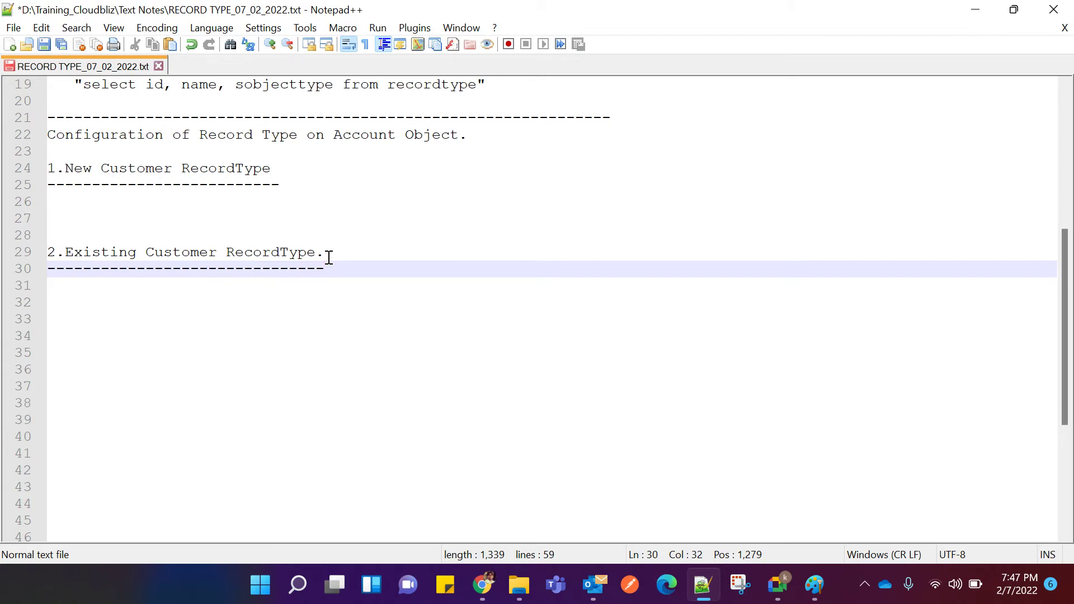
Write the sub-point "1.1 --> Associted with New Customer Page layout." under the New Customer RecordType underline.
left_click(58, 201)
type("1")
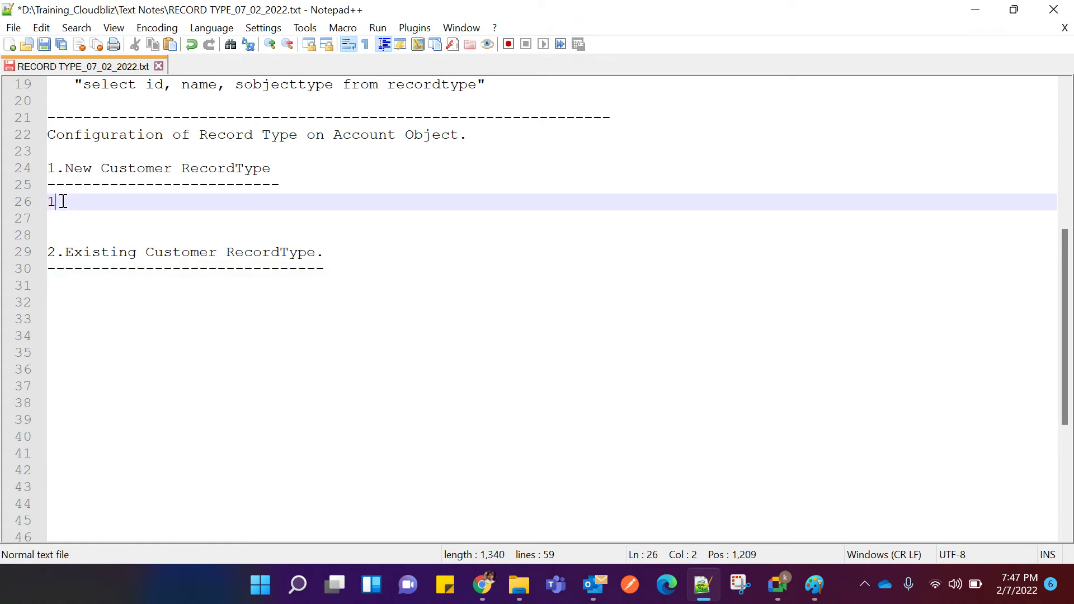
type(".1 --> A")
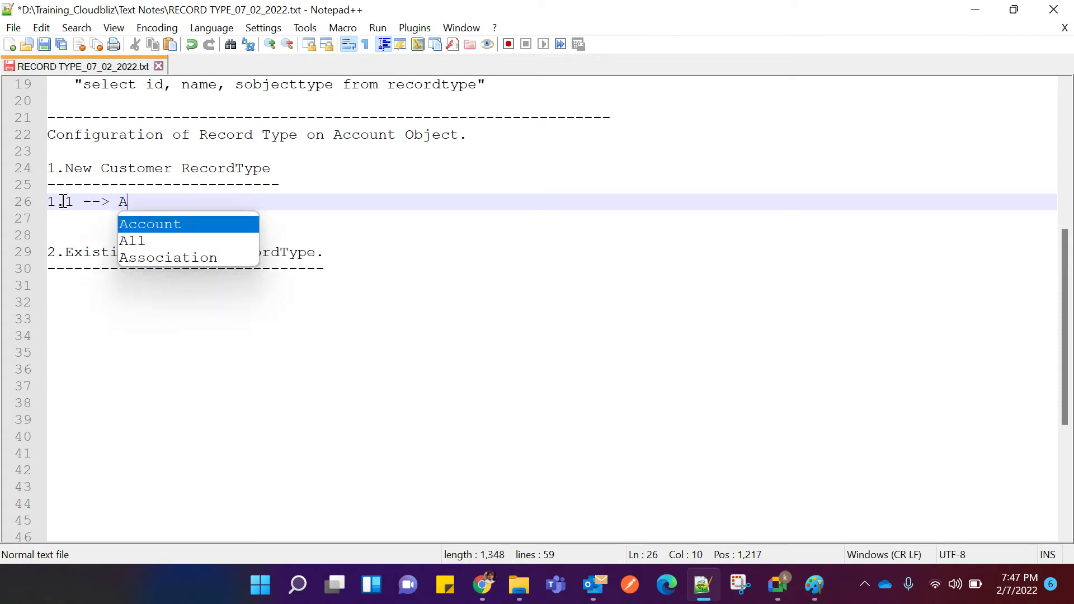
type("ssocited with ")
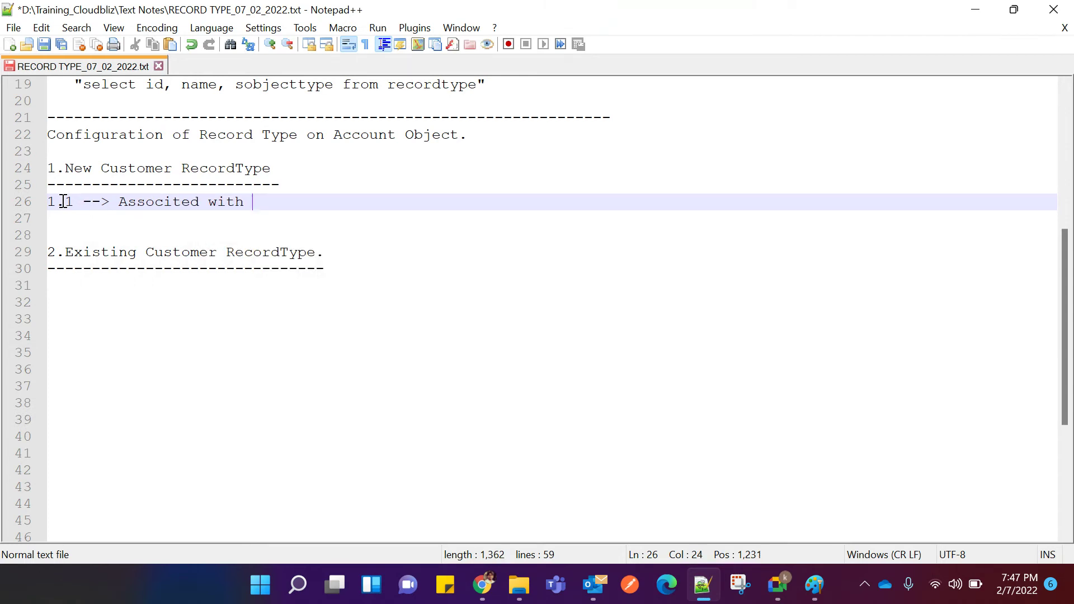
type("New Customer ")
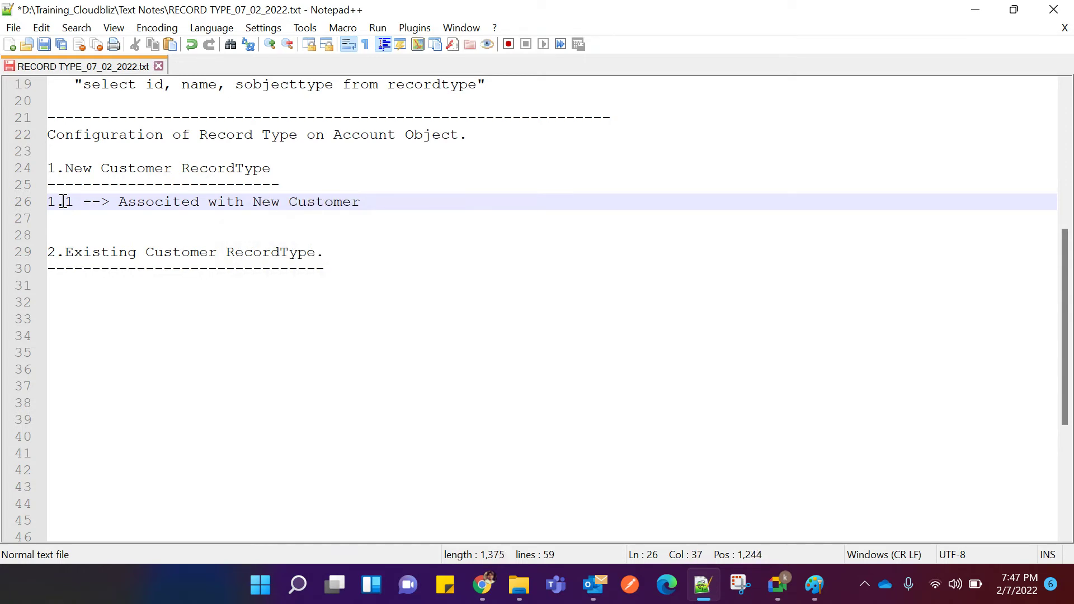
type("Page layout.")
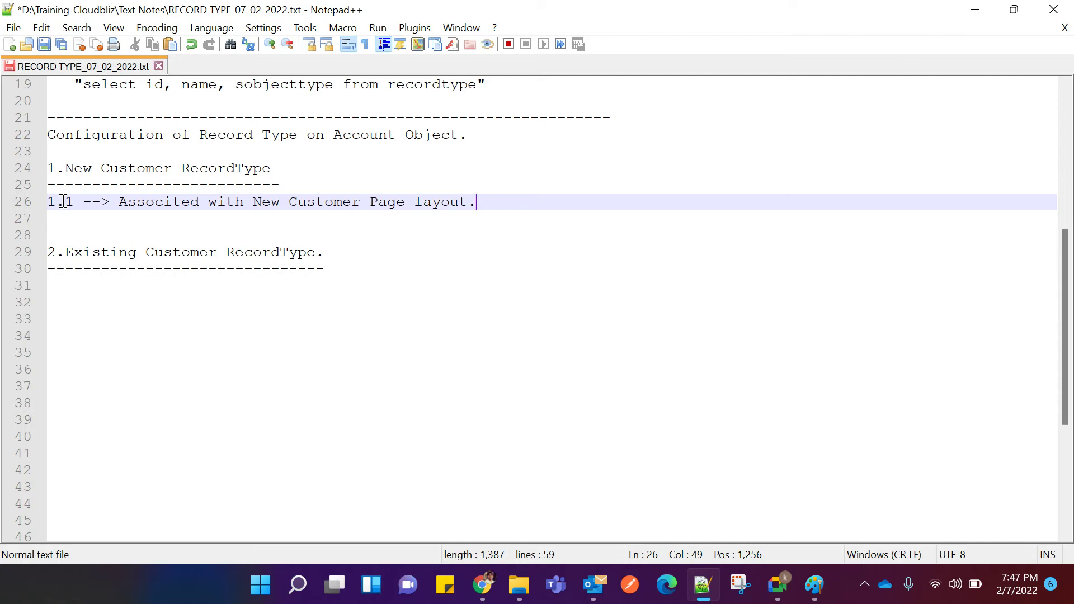
Add the indented line "Sections to be visible on my page layout." below the 1.1 point of the New Customer RecordType.
key("Return")
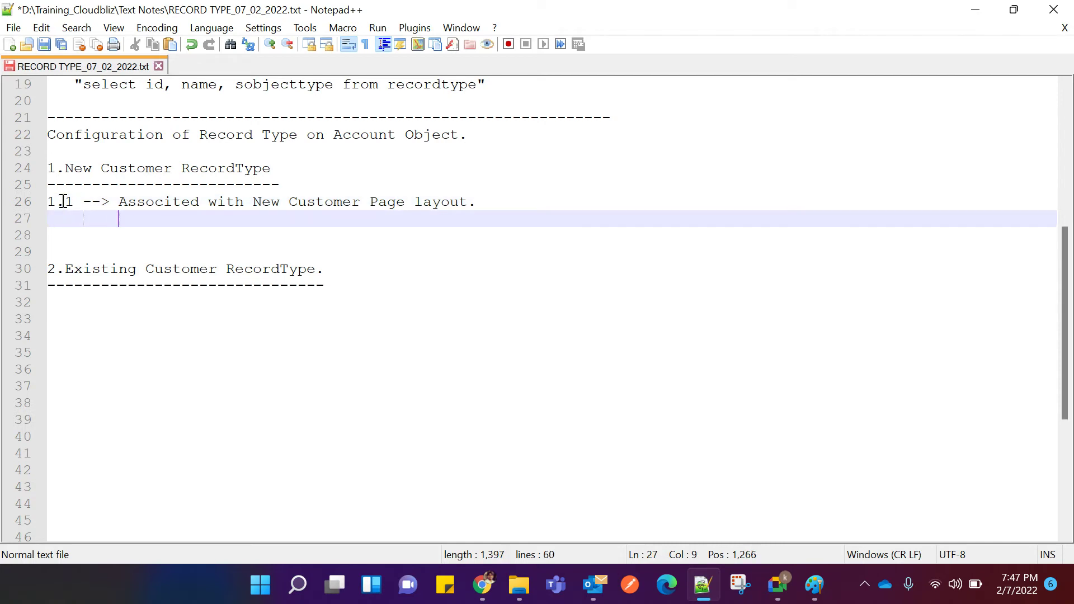
type("Sections ")
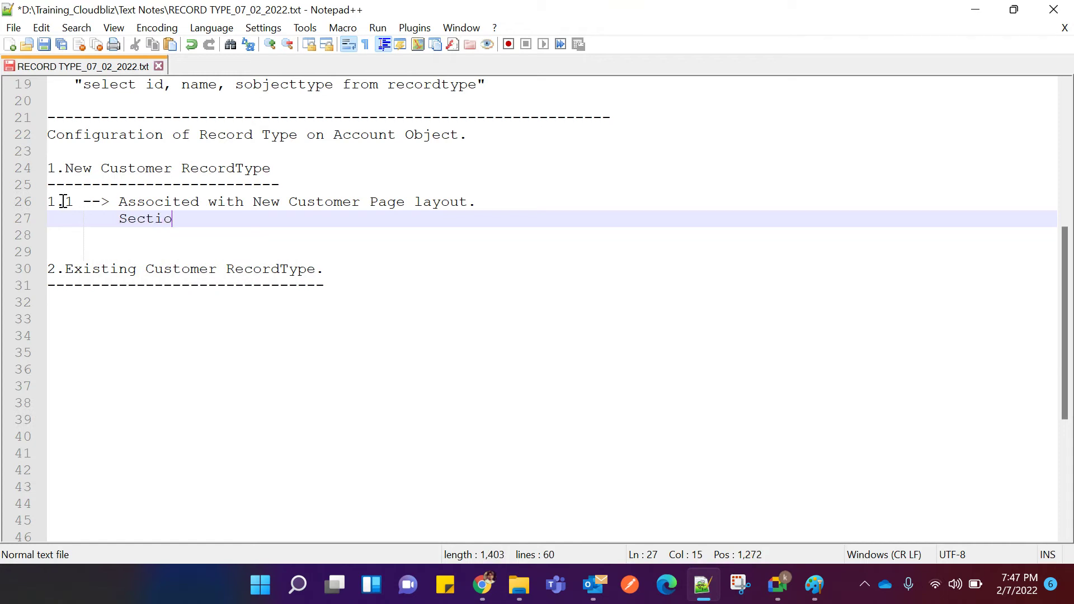
type("to be visible on")
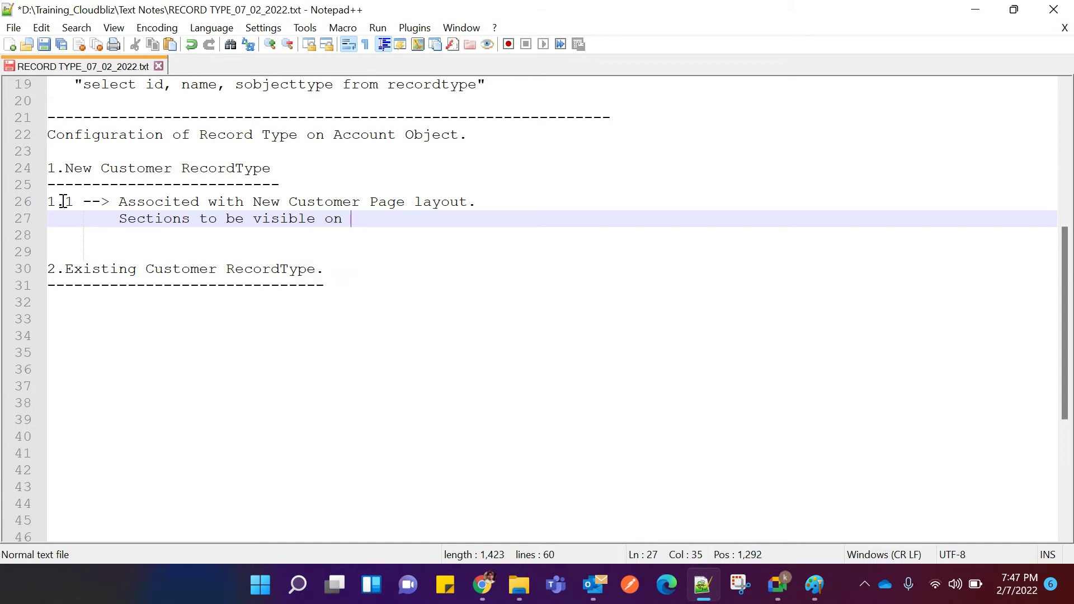
type(" my page layout.")
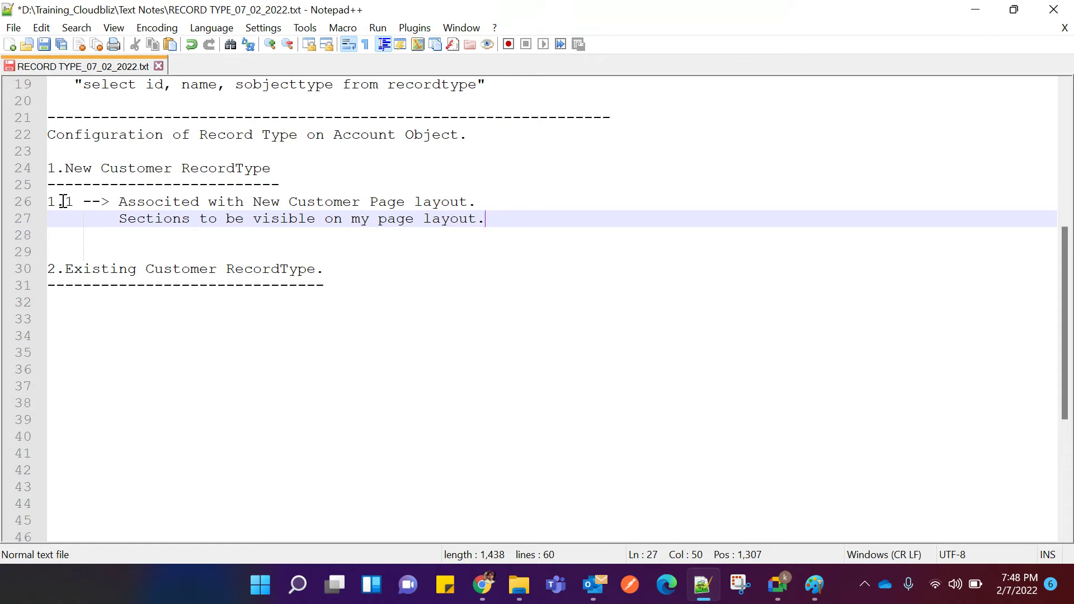
Copy the two lines of the New Customer 1.1 point to below the Existing Customer RecordType underline.
left_click_drag(119, 202, 126, 221)
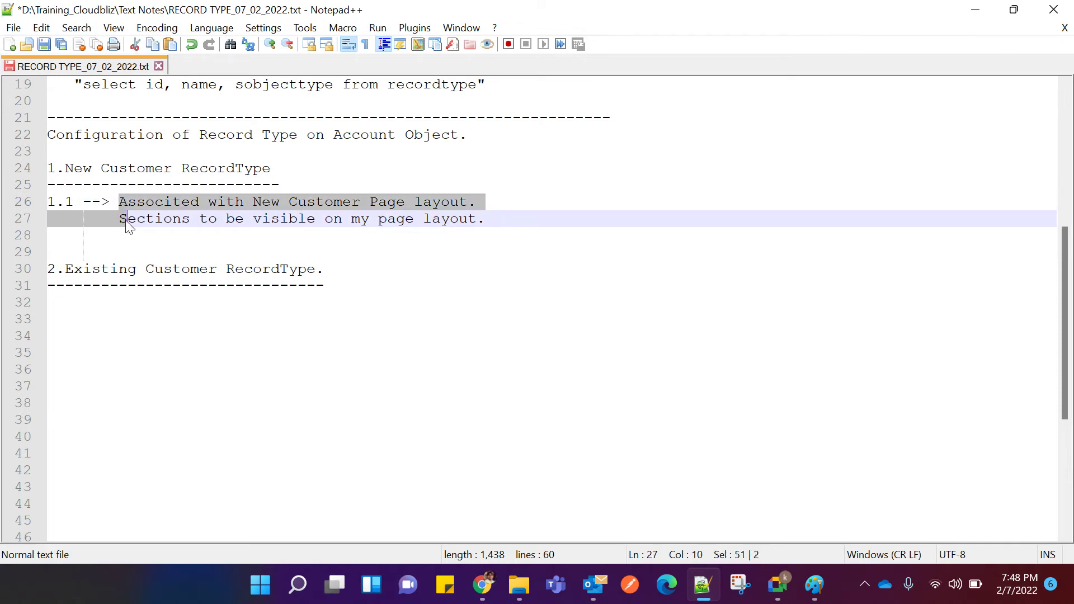
left_click(125, 239)
left_click_drag(48, 201, 381, 233)
key("ctrl+c")
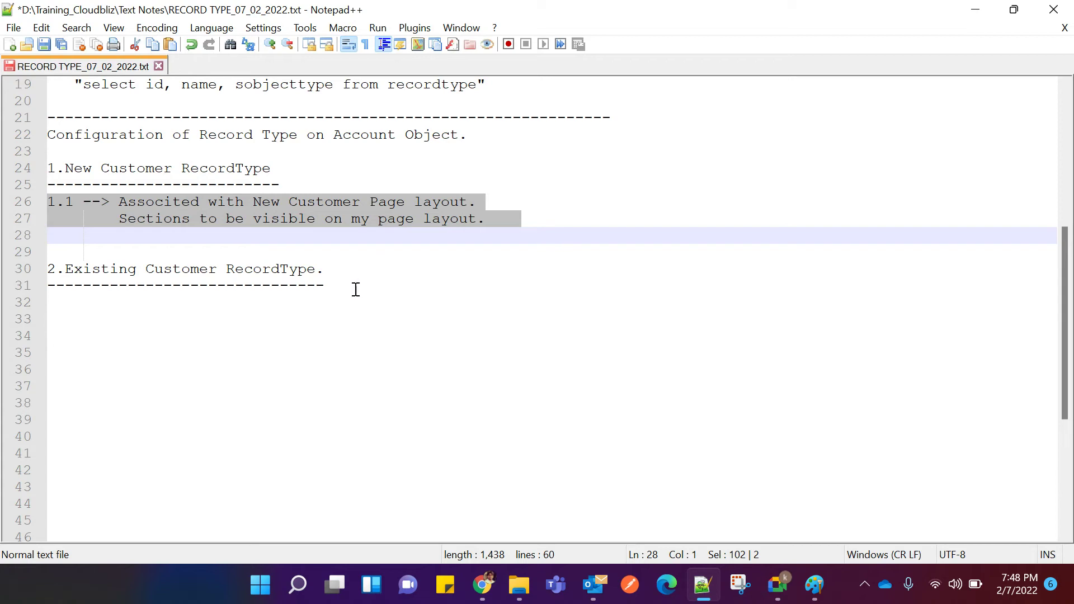
left_click(333, 284)
key("Return")
key("ctrl+v")
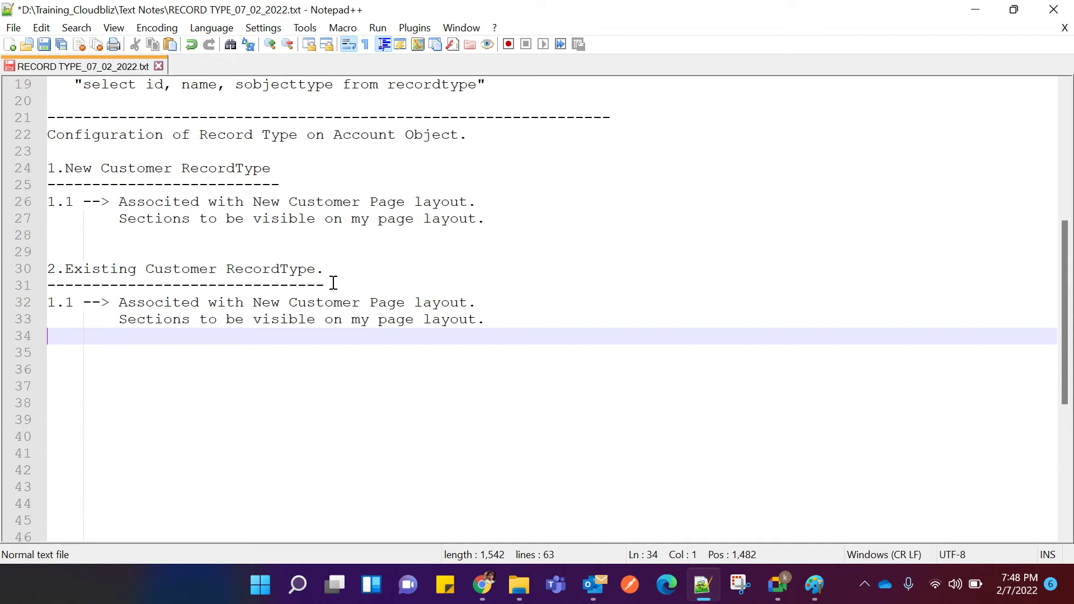
Add a parenthesised example line under the New Customer sections line: "(Ex- 1.Account Information section 2. Address Information Section)".
left_click(492, 221)
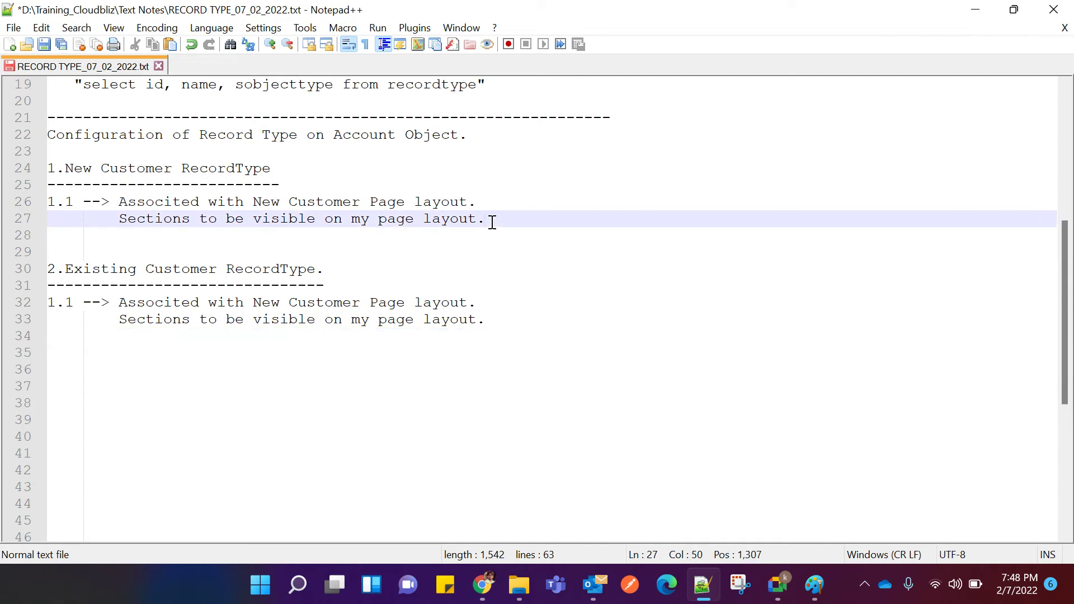
key("Return")
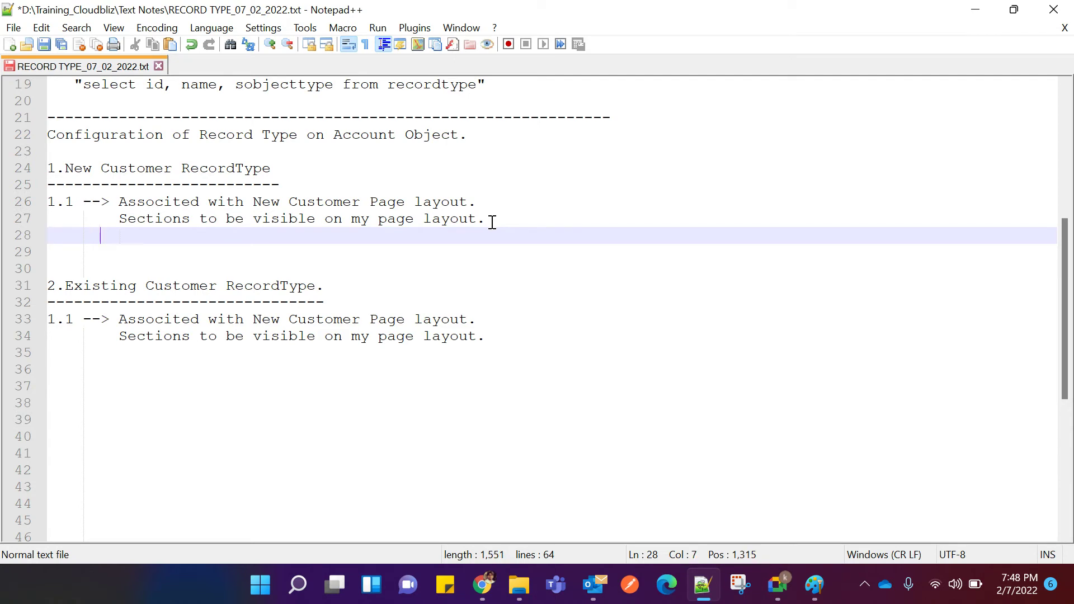
type("()")
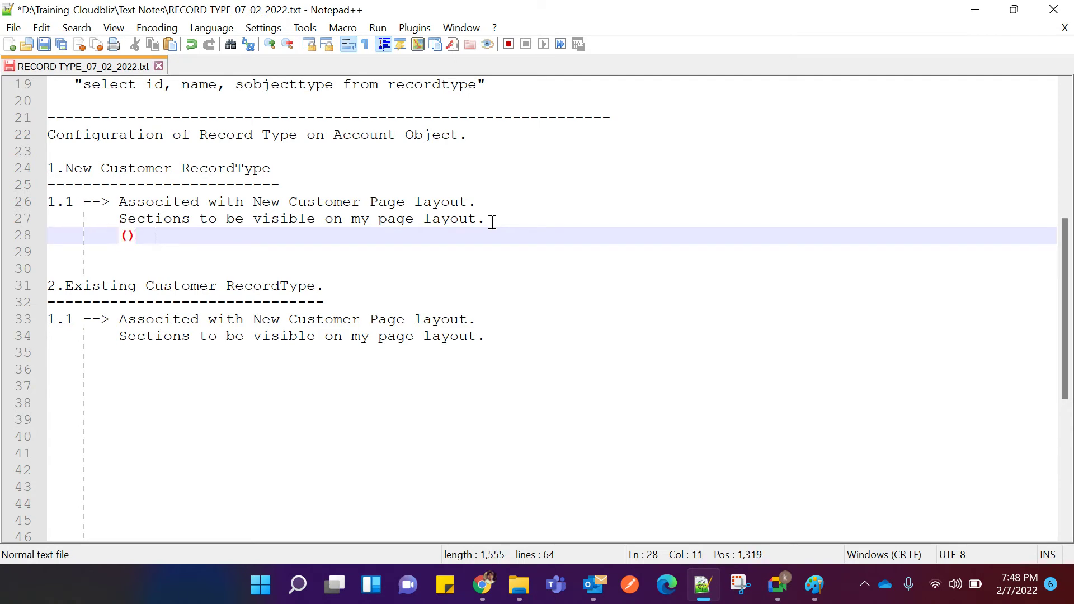
key("Left")
type("Ex")
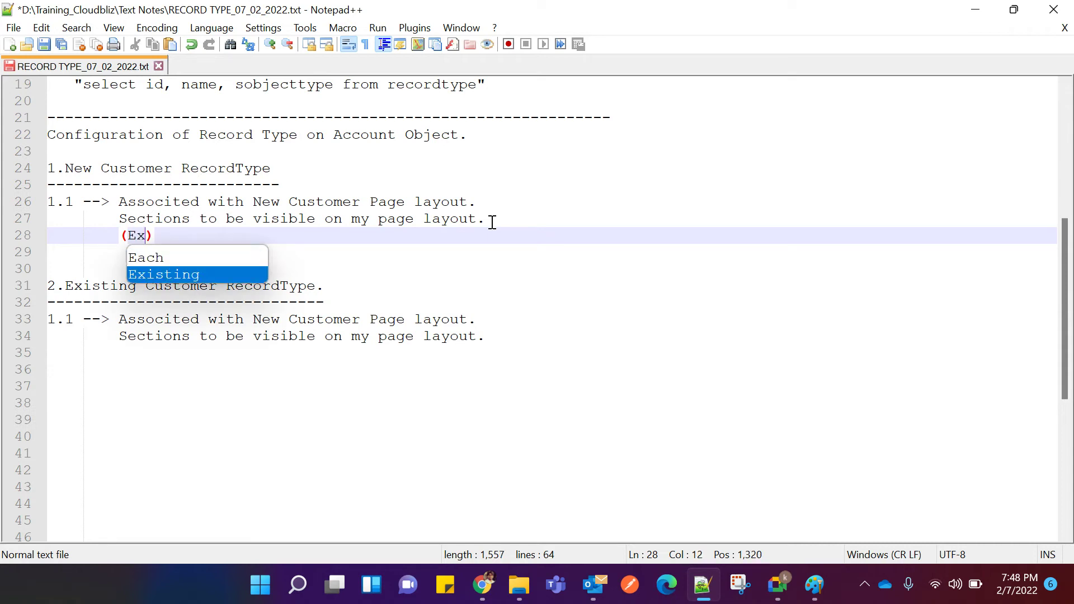
type("- ")
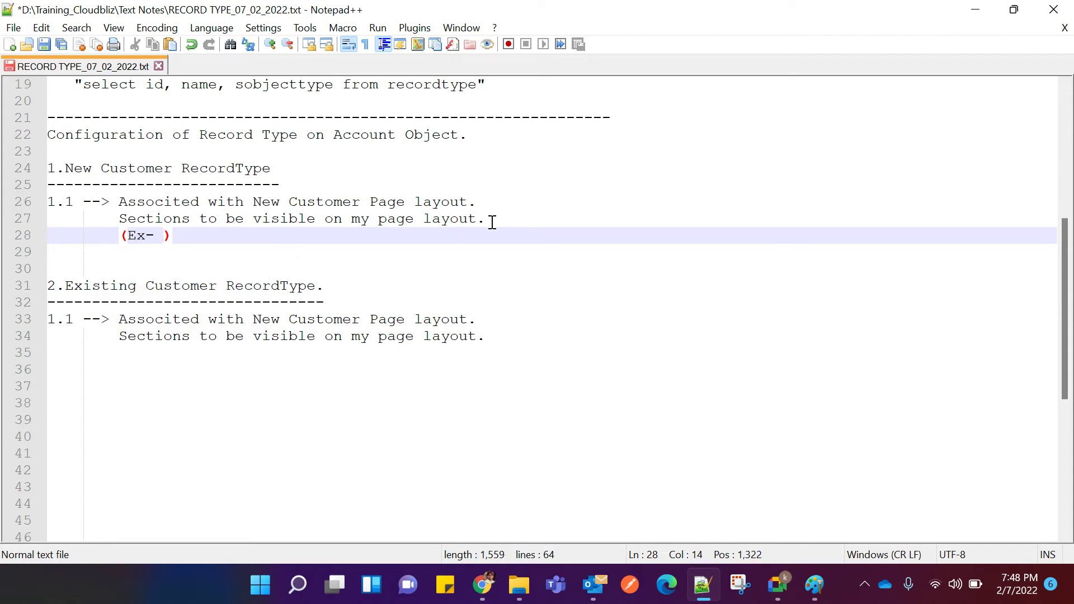
type("1.Account")
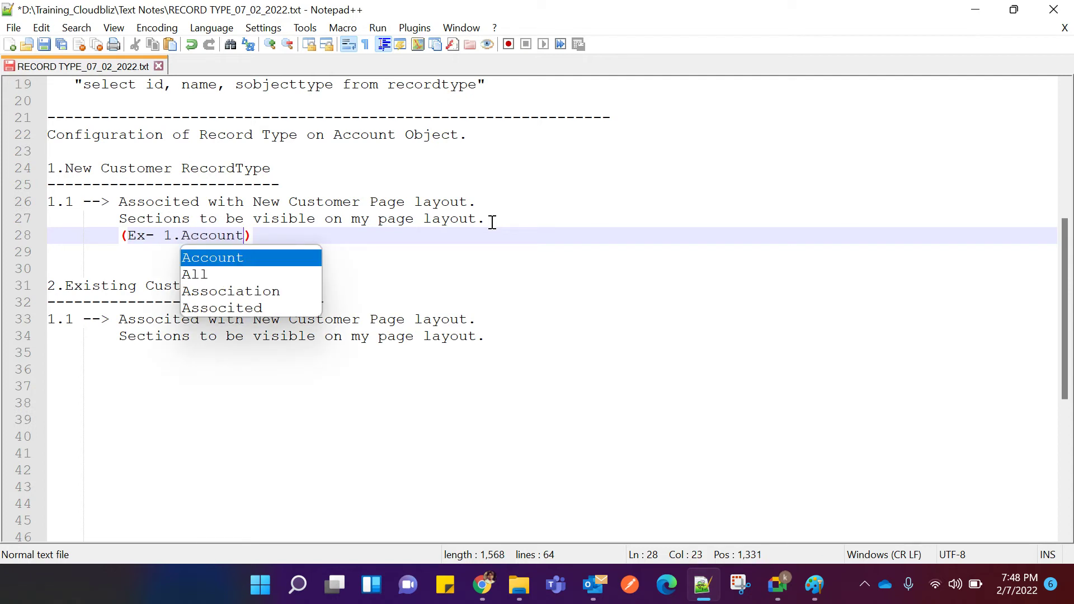
type(" Information")
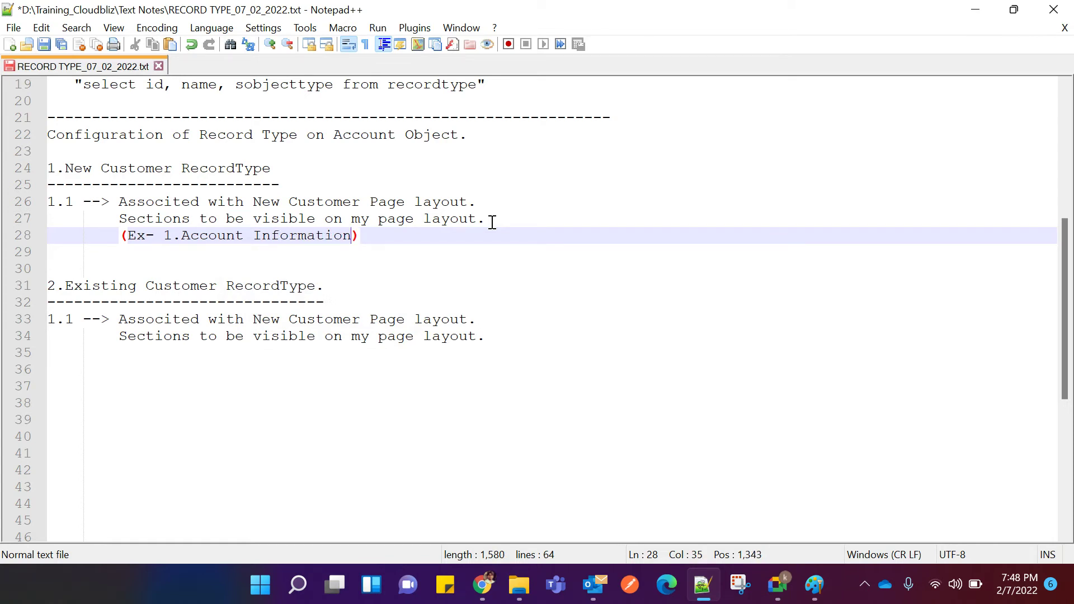
type(" section 2. ")
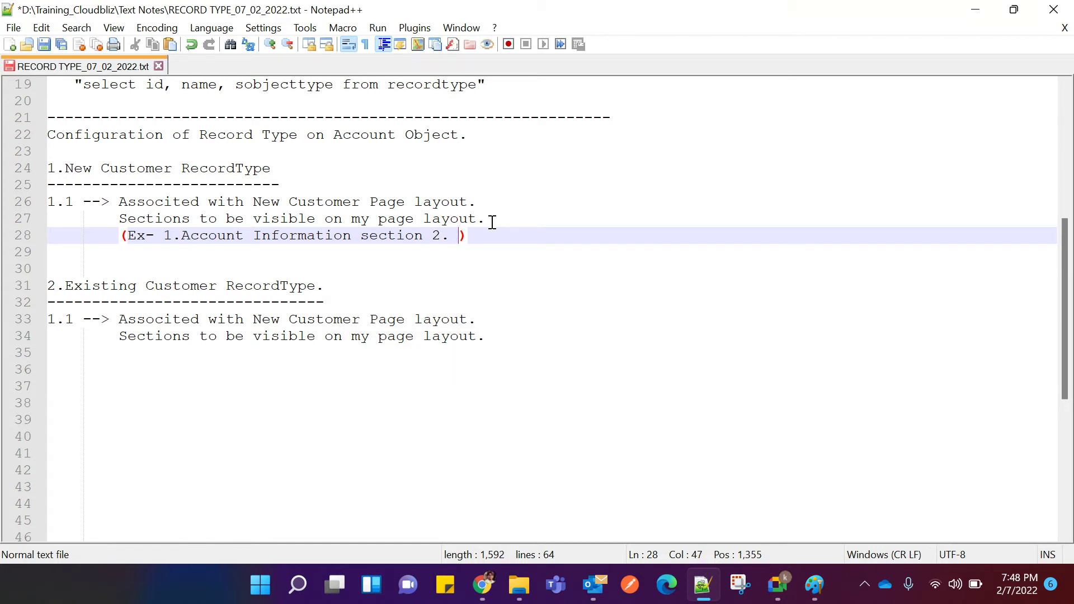
type("Address Information Section")
Continue the example inside the parentheses on a new indented line with "3.Bacground Verification Section 4".
key("Return")
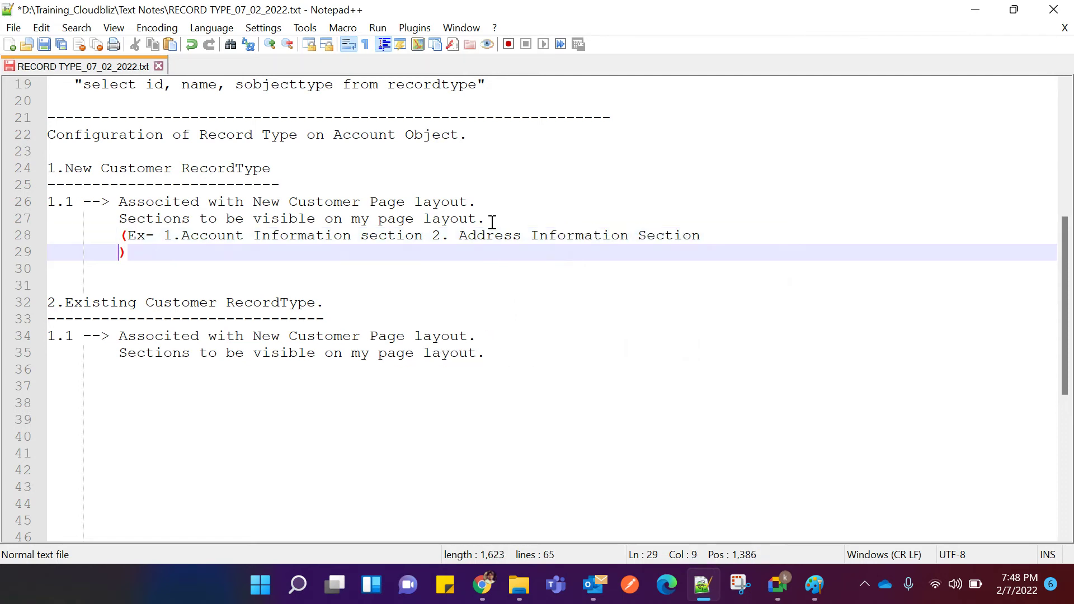
key("Left")
type("3.")
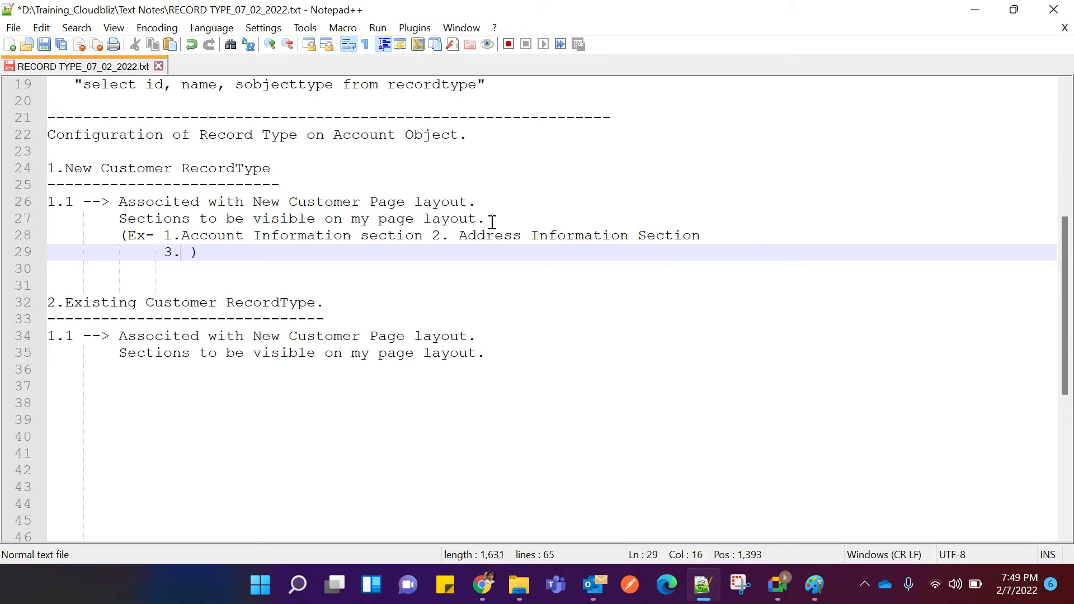
type("Bacgrou")
type("nd Ve")
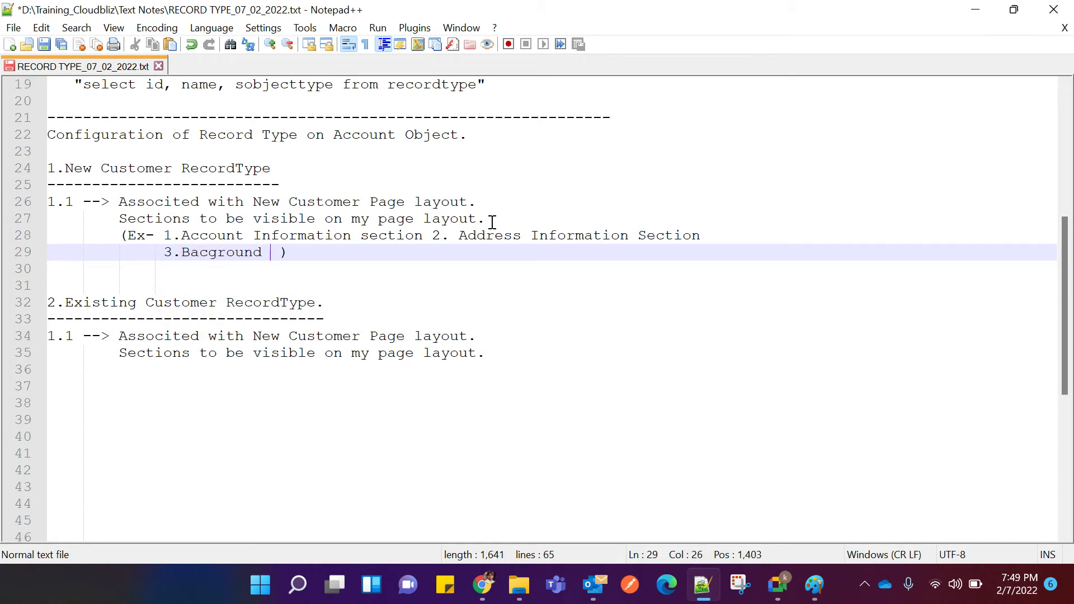
type("rification ")
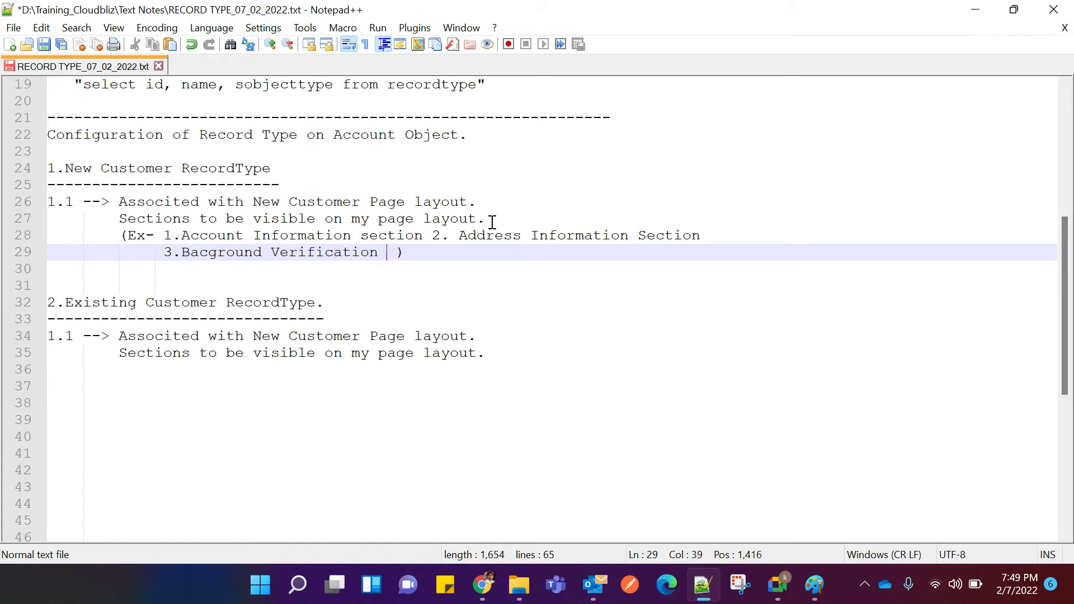
type("Secti")
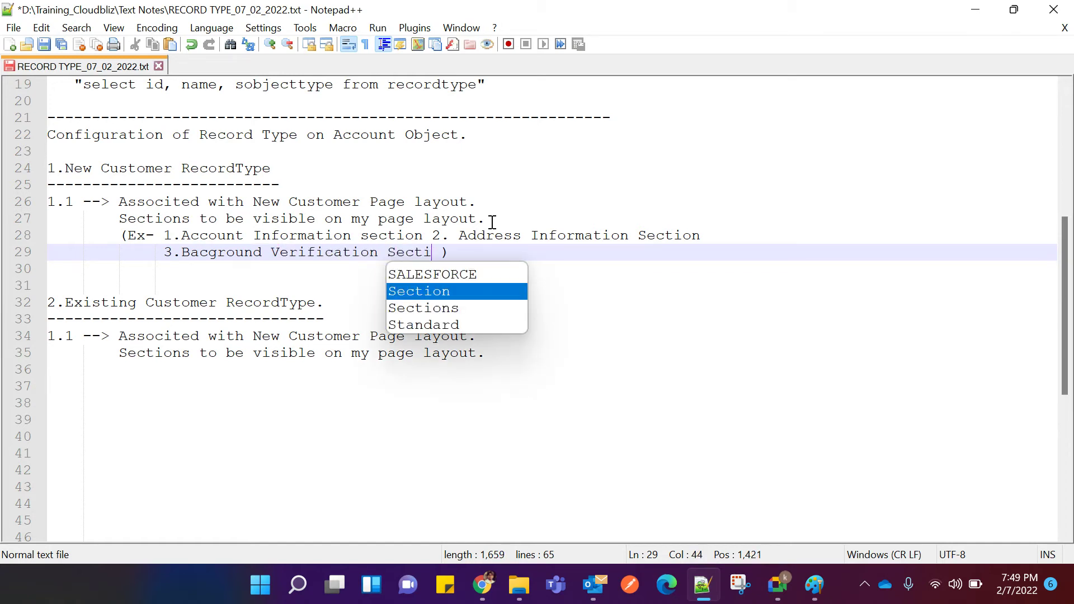
type("on 4")
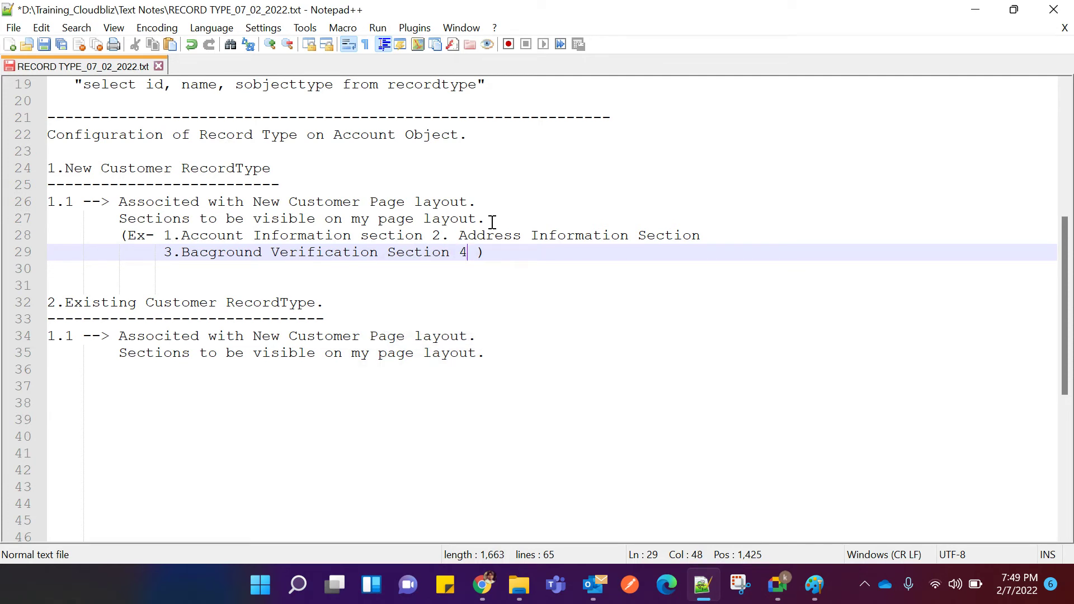
Complete the fourth example as "AdditionInformation section.", remove the space before the closing parenthesis, and start a new line after it.
type(" Addition se")
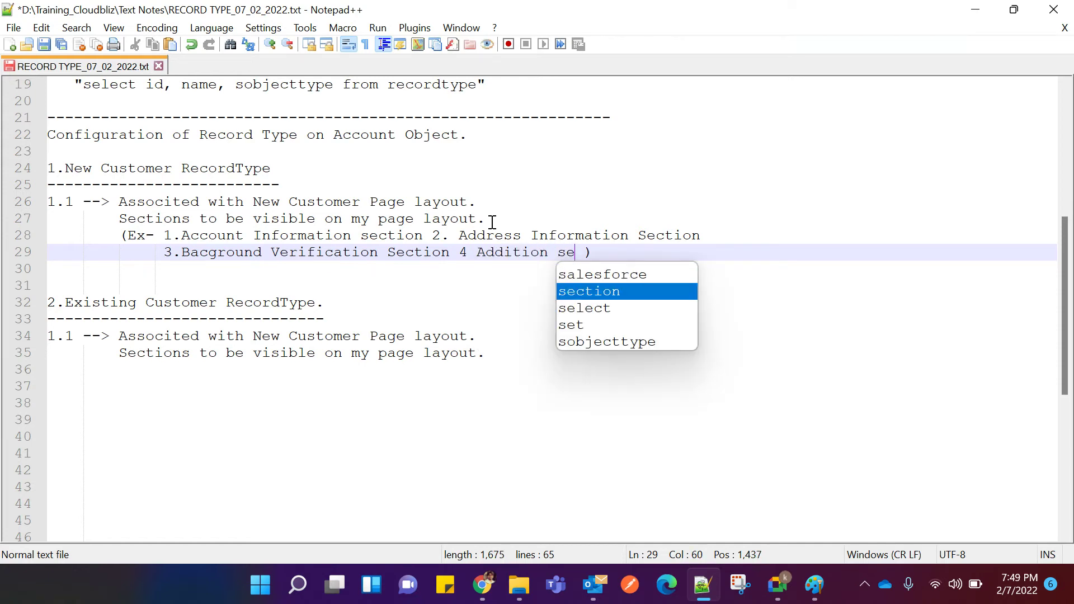
key("BackSpace")
key("BackSpace")
key("BackSpace")
type("Infor")
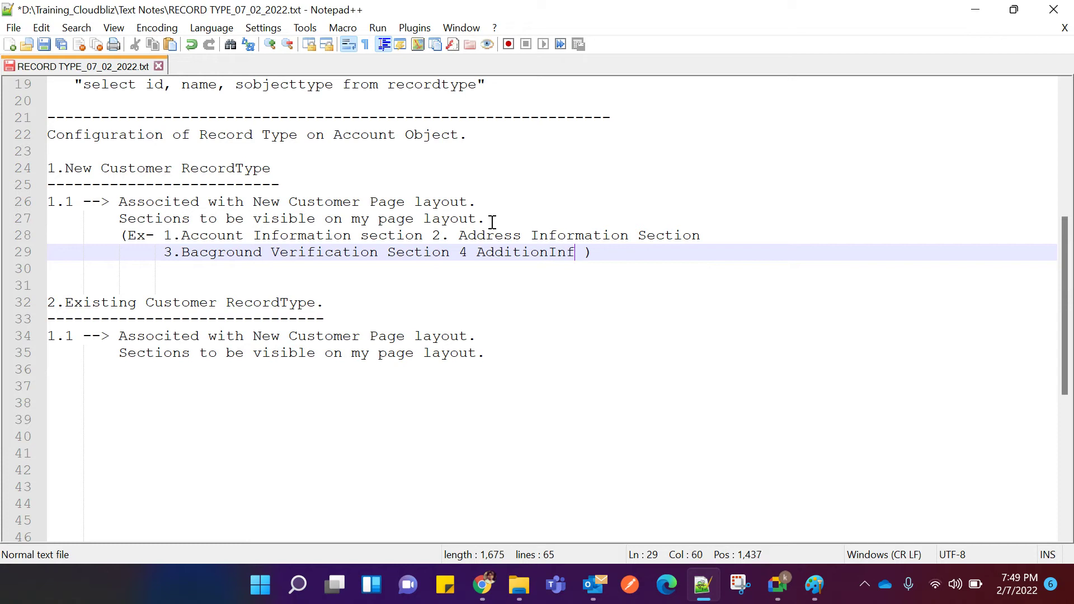
type("mation section")
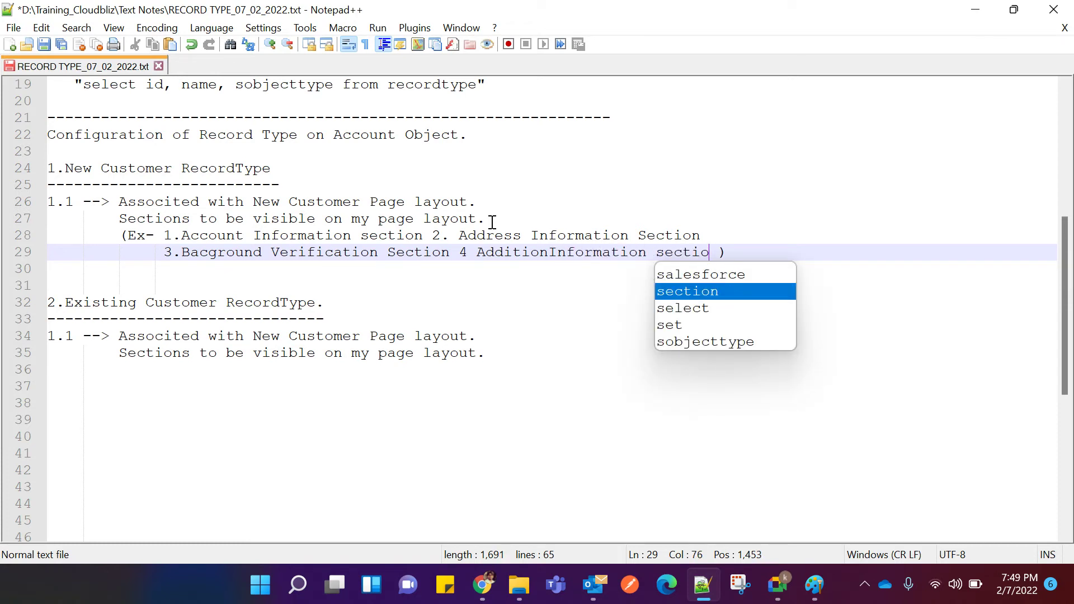
type(".")
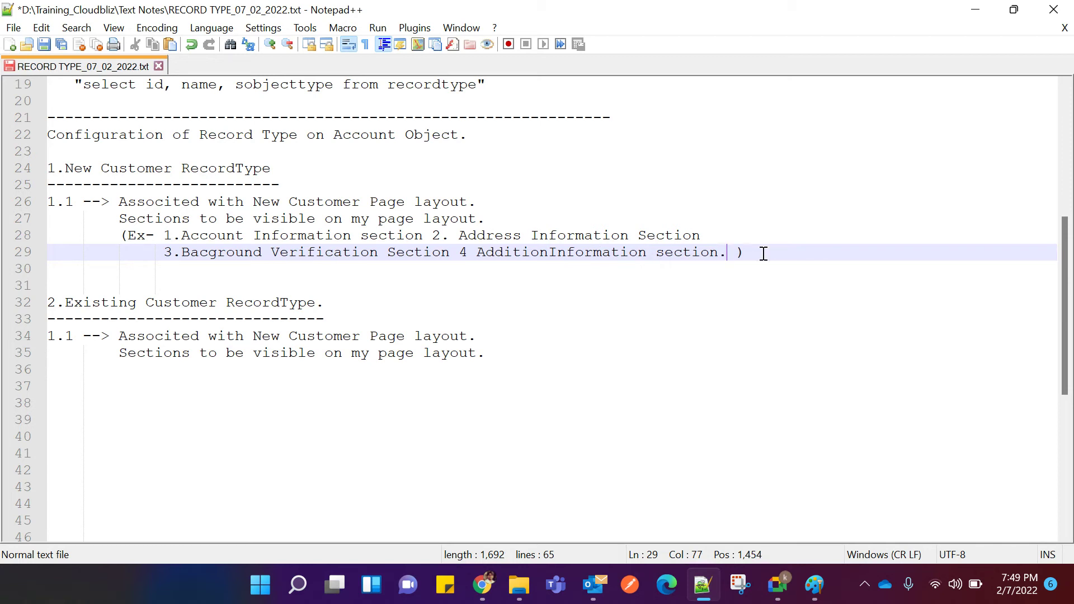
left_click(737, 253)
key("BackSpace")
key("Right")
key("Return")
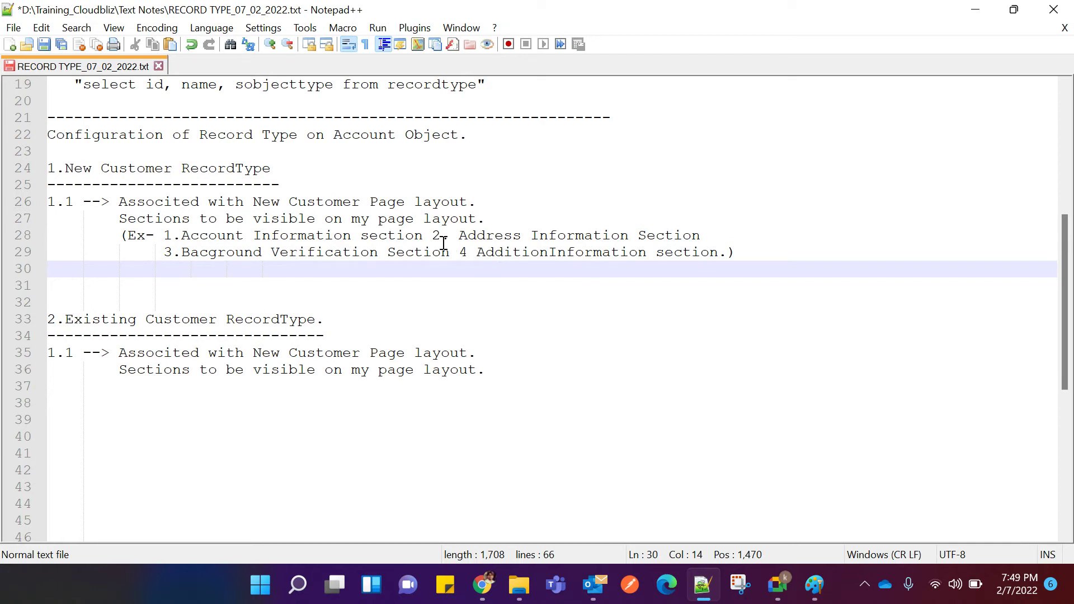
Replace "New" with "Existing" in the copied 1.1 line under Existing Customer RecordType.
left_click_drag(119, 201, 287, 202)
left_click(486, 201)
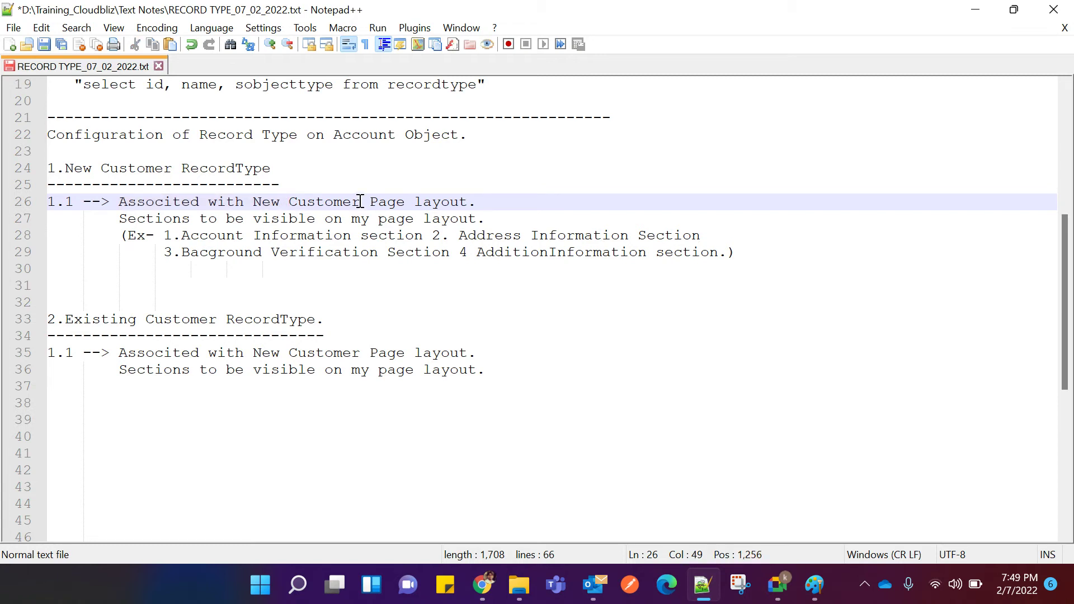
left_click(280, 352)
key("BackSpace")
key("BackSpace")
key("BackSpace")
type("Existin")
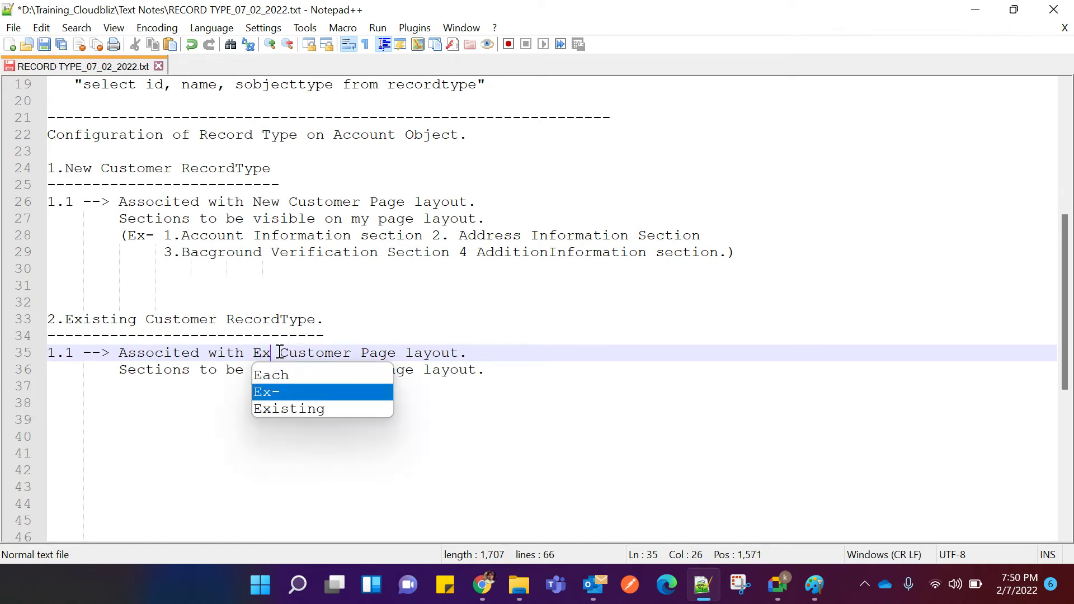
type("g")
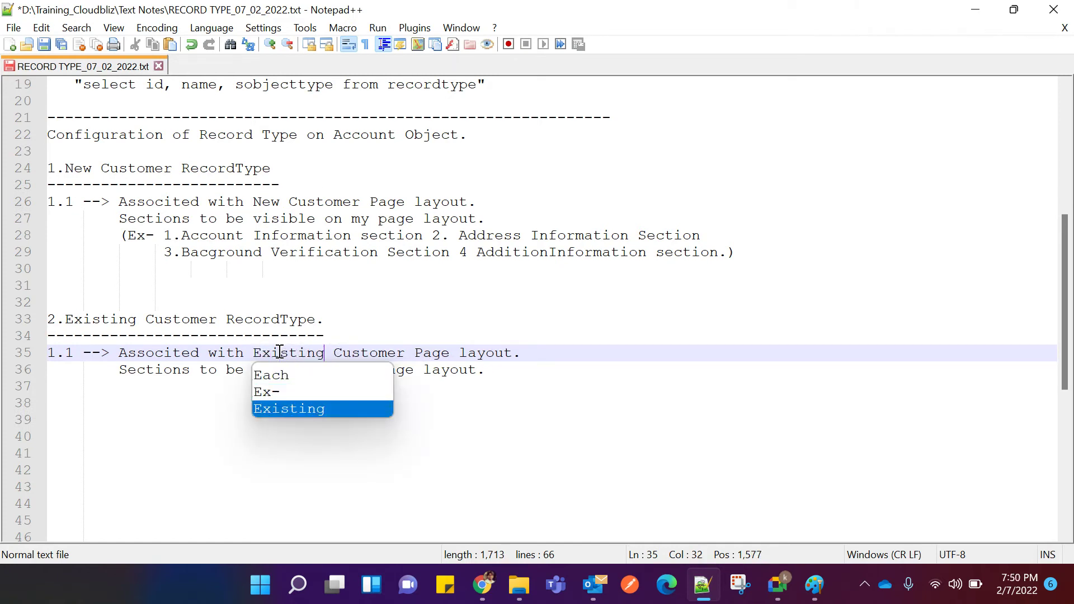
Add a period after the number 4 in the New Customer example list so it reads "4. AdditionInformation section.".
left_click(287, 279)
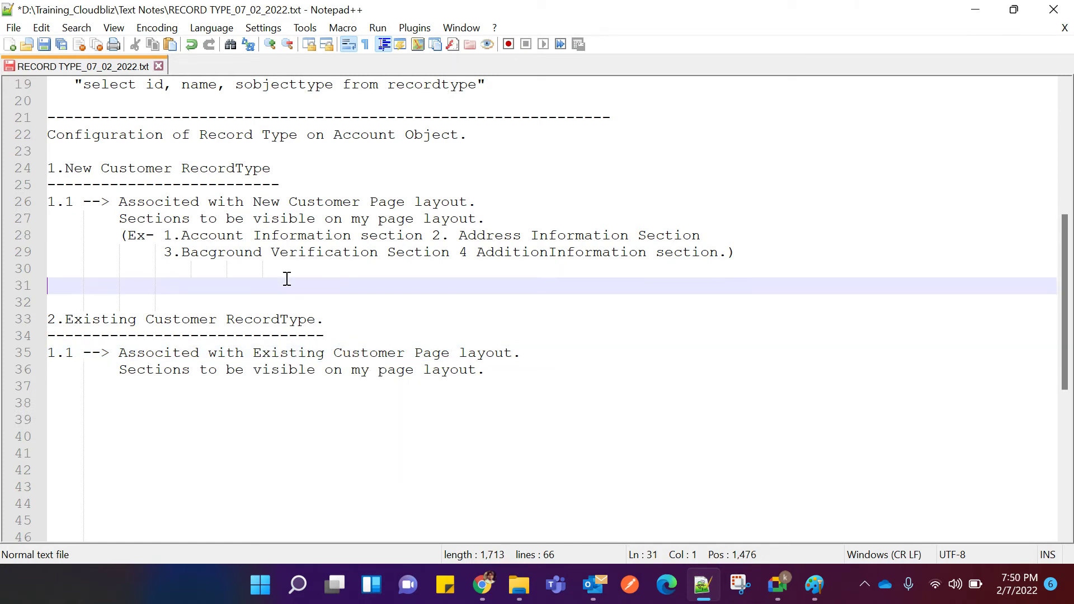
left_click(127, 266)
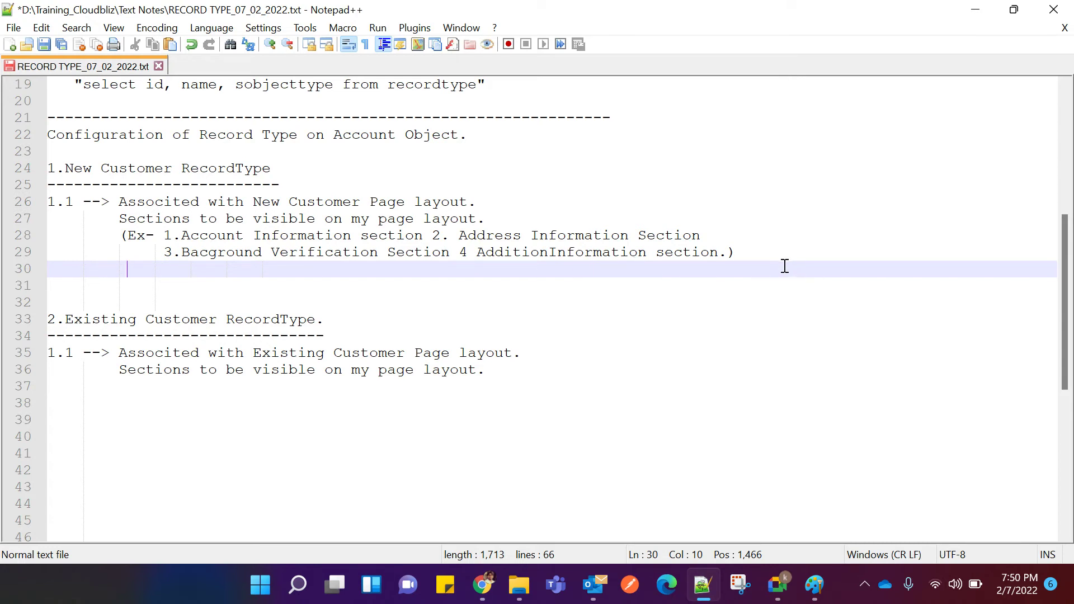
key("BackSpace")
left_click(476, 253)
key("BackSpace")
type(".")
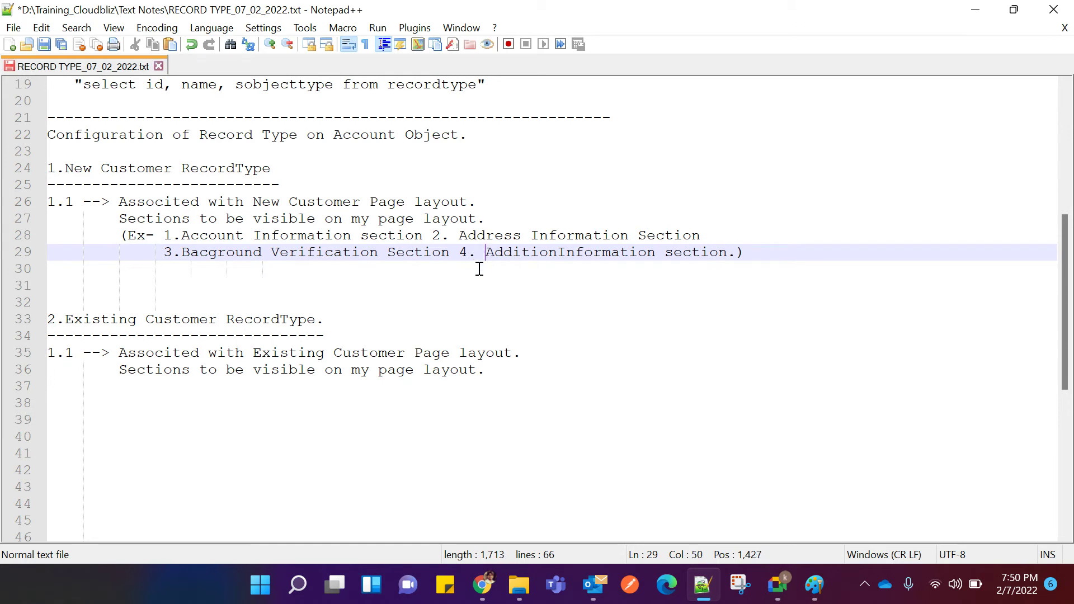
Below the New Customer section examples, add the indented line "New Customer sholud be associated with below industry Picklist Value.".
left_click(126, 271)
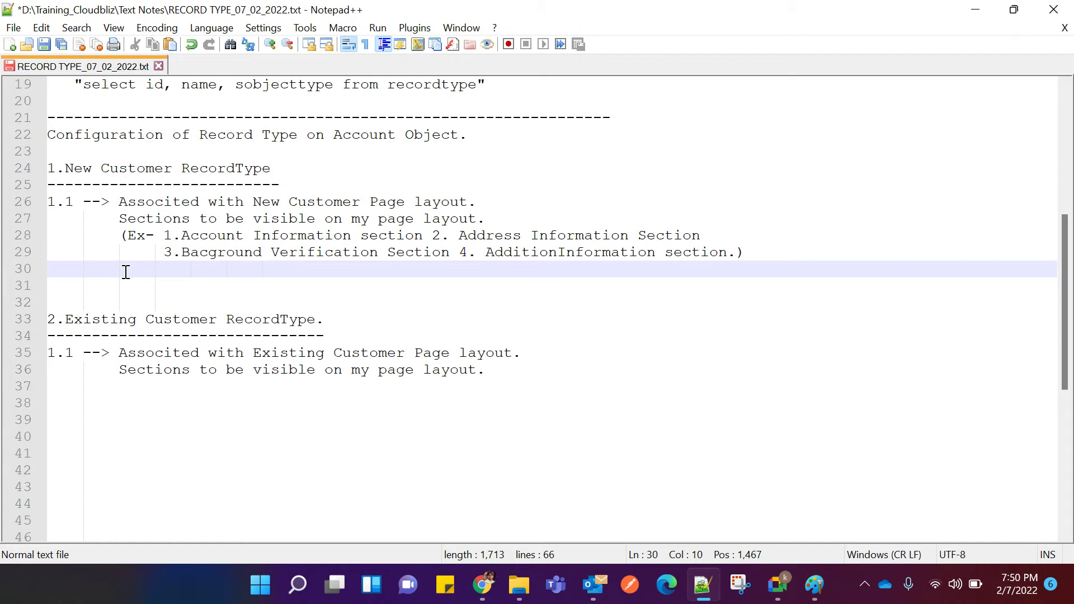
key("Left")
type("New")
type("Customer shol")
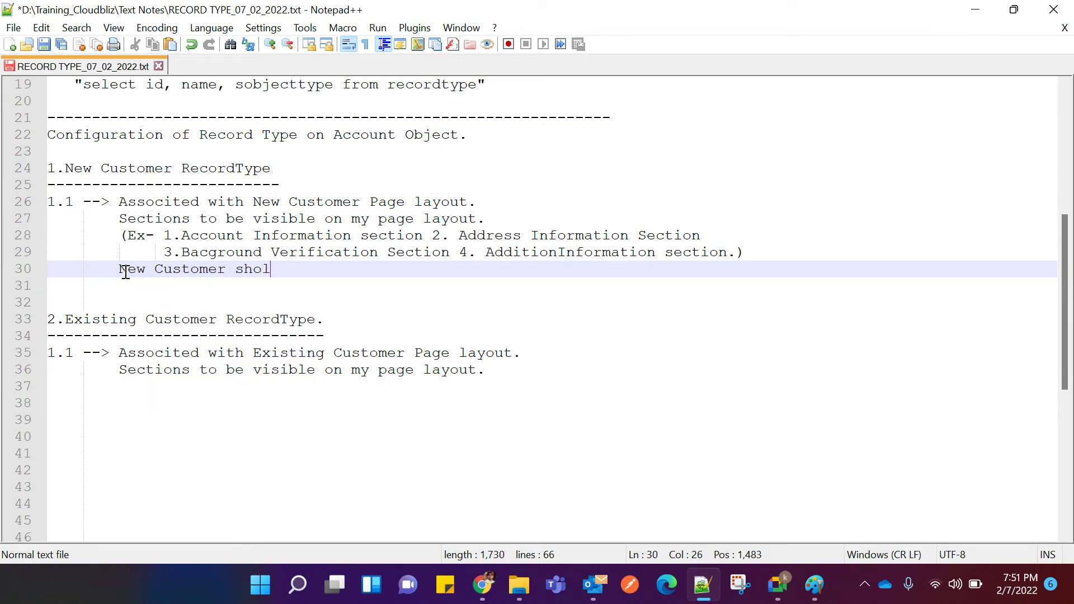
type("ud be associa")
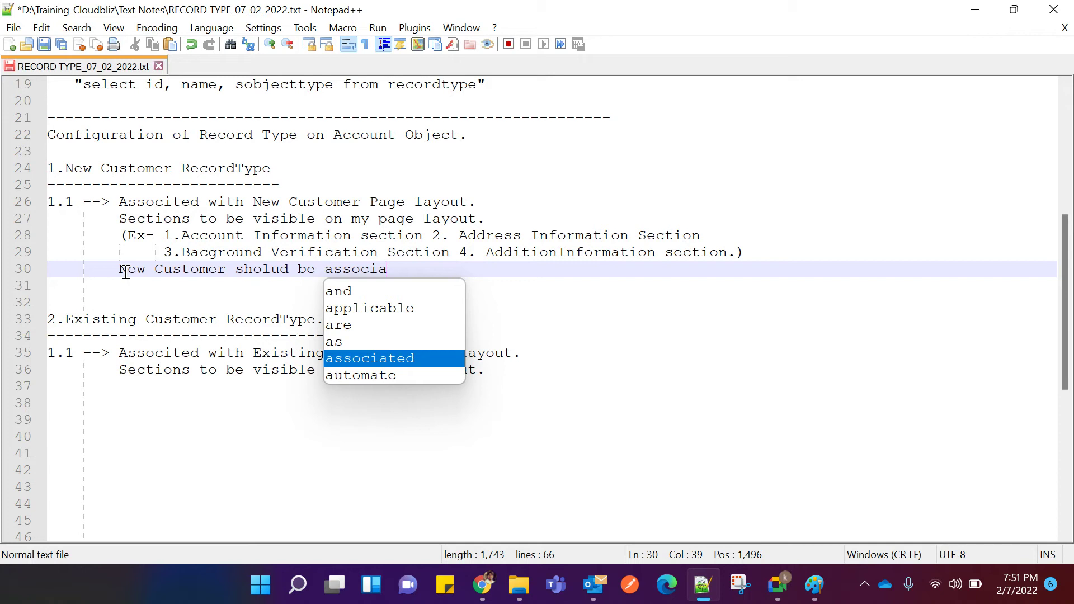
type("ted with ")
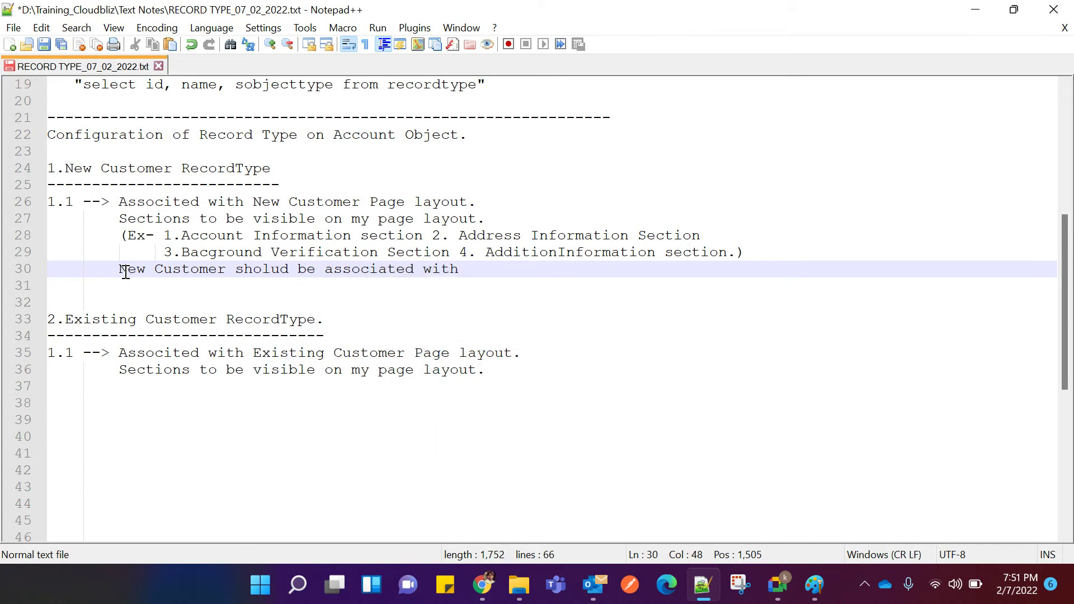
type("below industry Picklist Value.")
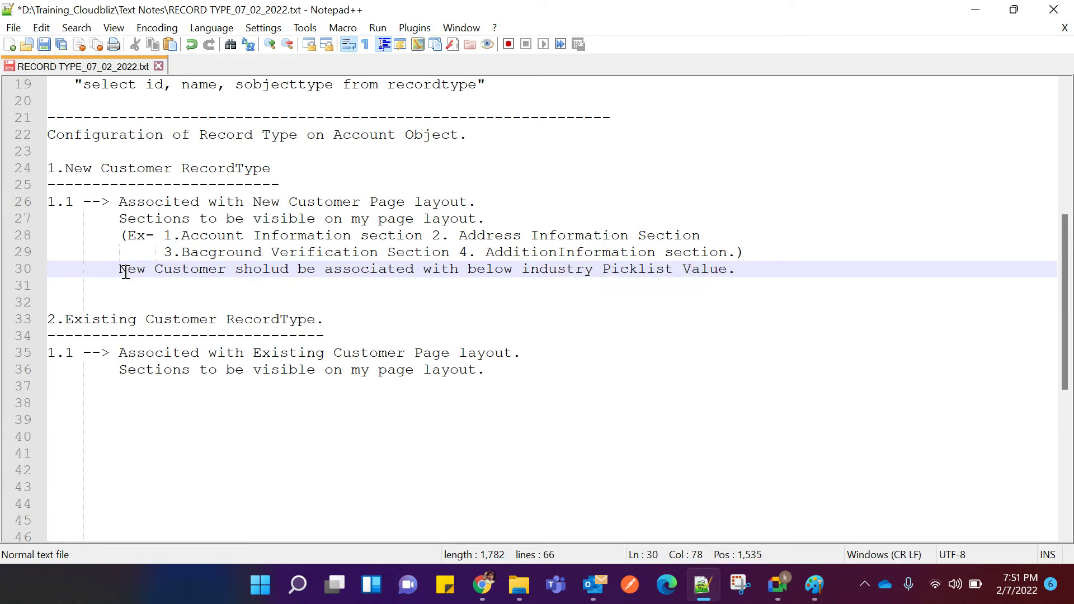
On a new indented line below, list the industry picklist values as "(Banking / Insurance / HealtCare / Finance)".
key("Return")
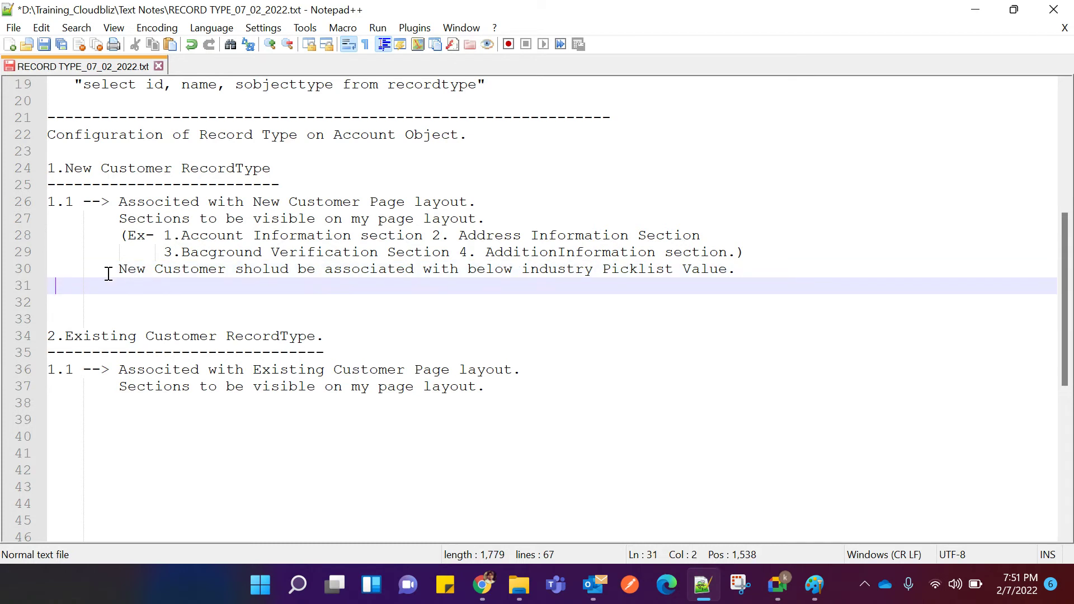
type("1.")
key("BackSpace")
key("BackSpace")
type("()")
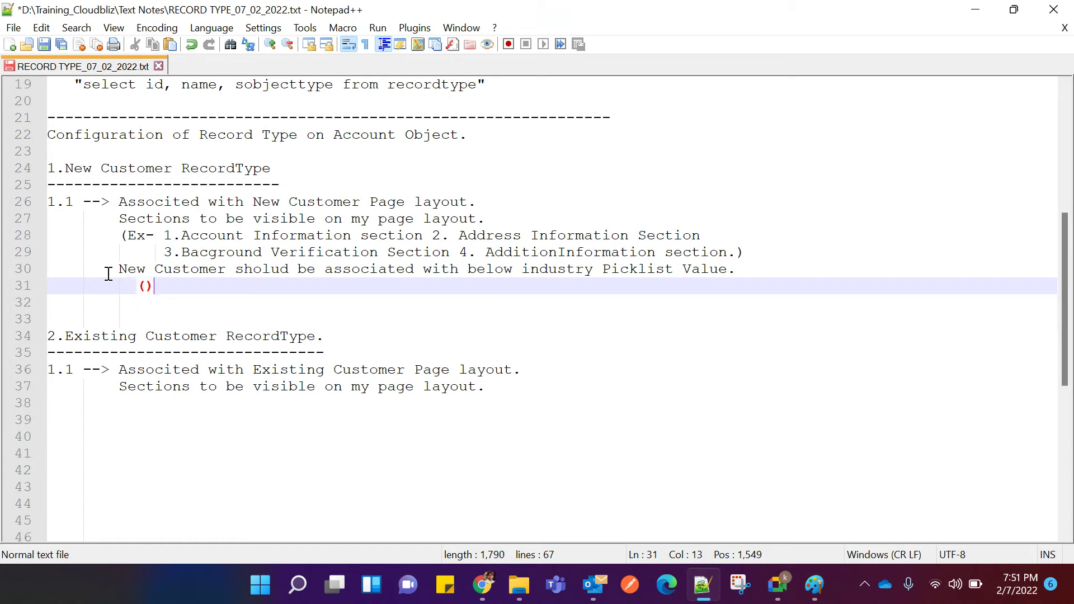
type("Banking ")
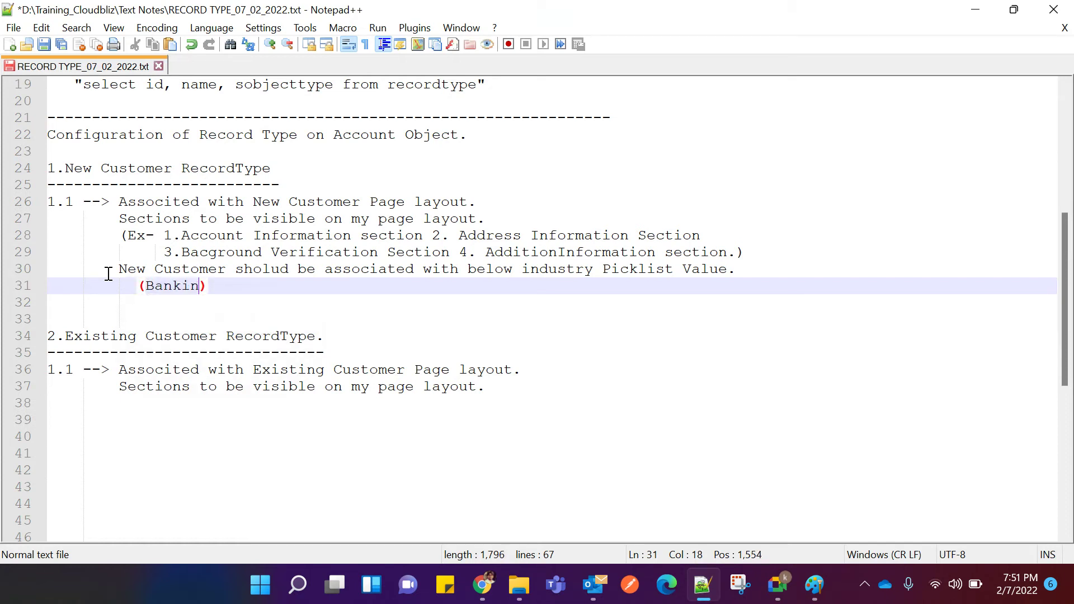
type("/ Insurance / Healt")
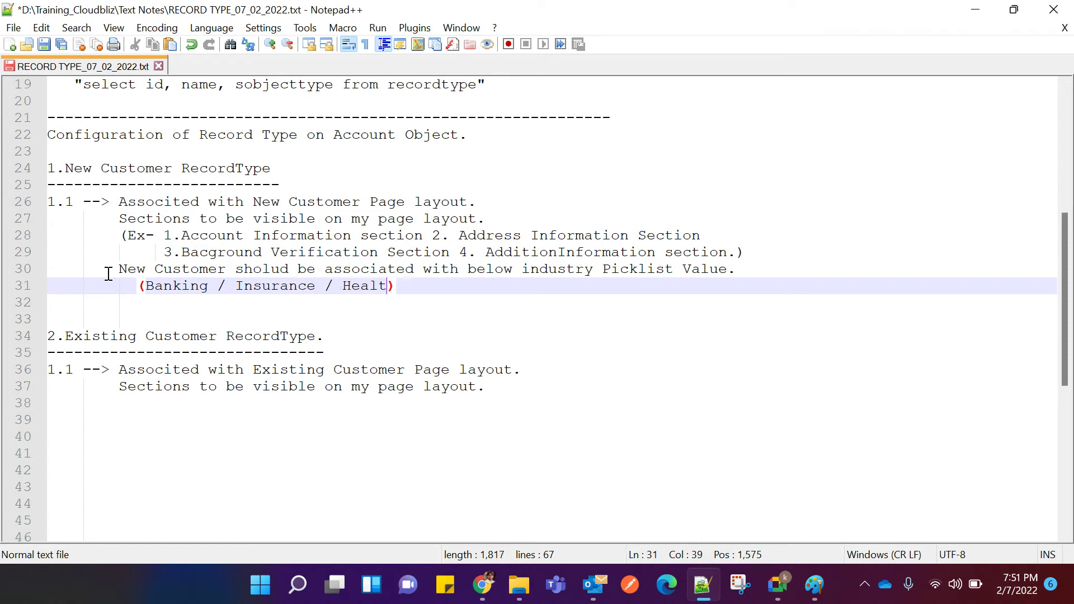
type("Care")
type(" / Fina")
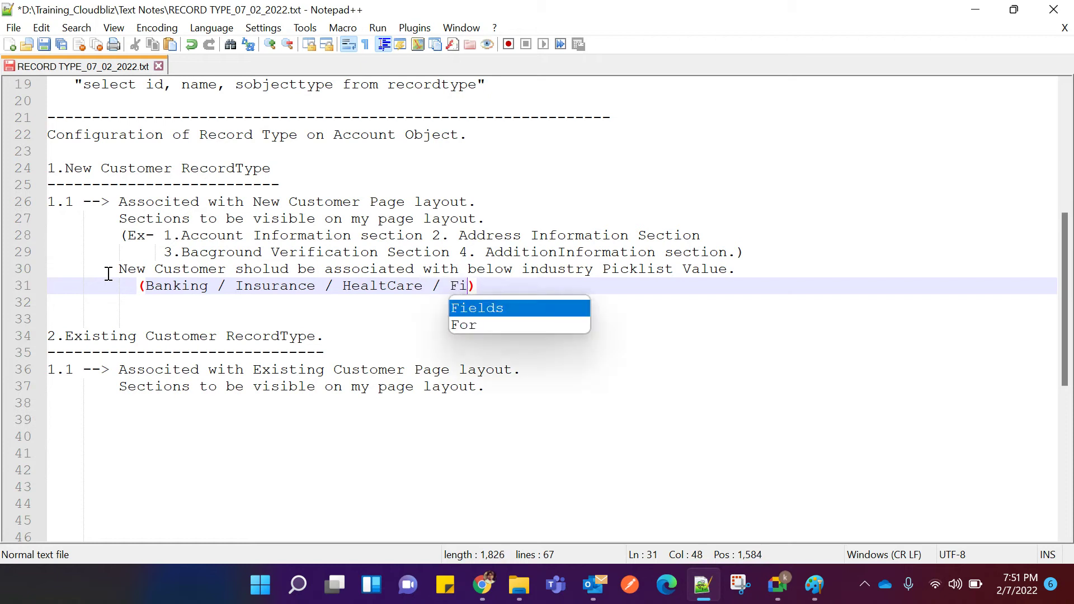
type("nce")
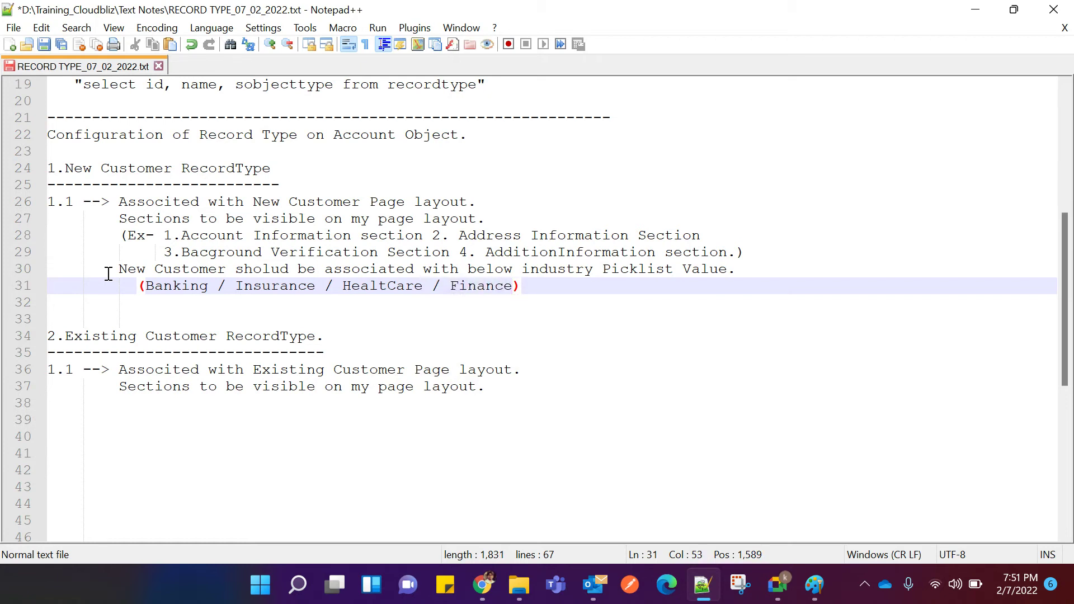
Review the New Customer section examples and the industry picklist values associated with that record type.
left_click(390, 334)
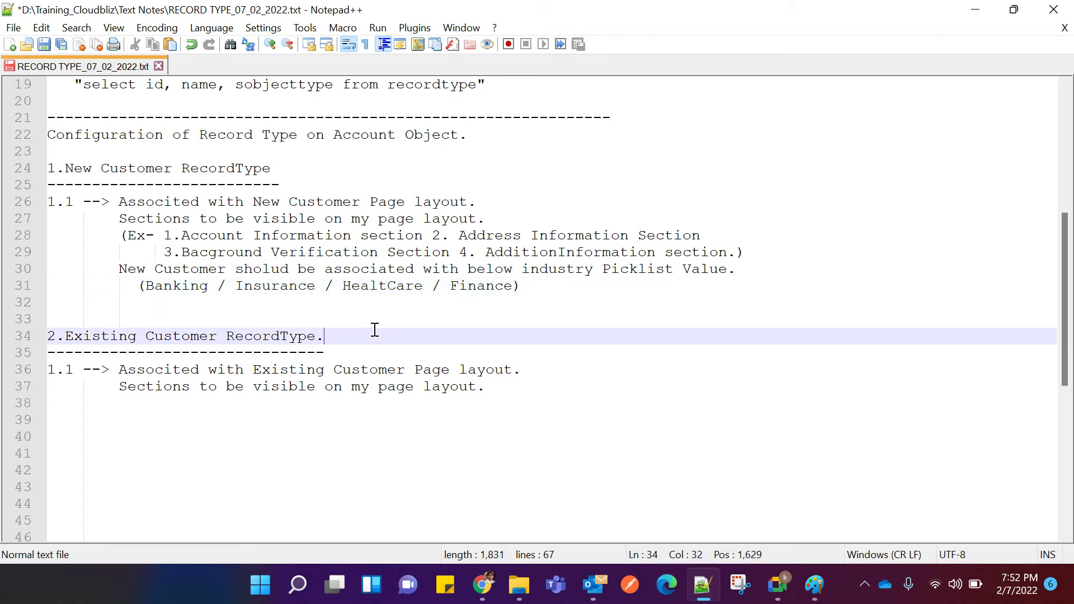
left_click(168, 237)
left_click_drag(170, 242, 757, 252)
left_click(726, 300)
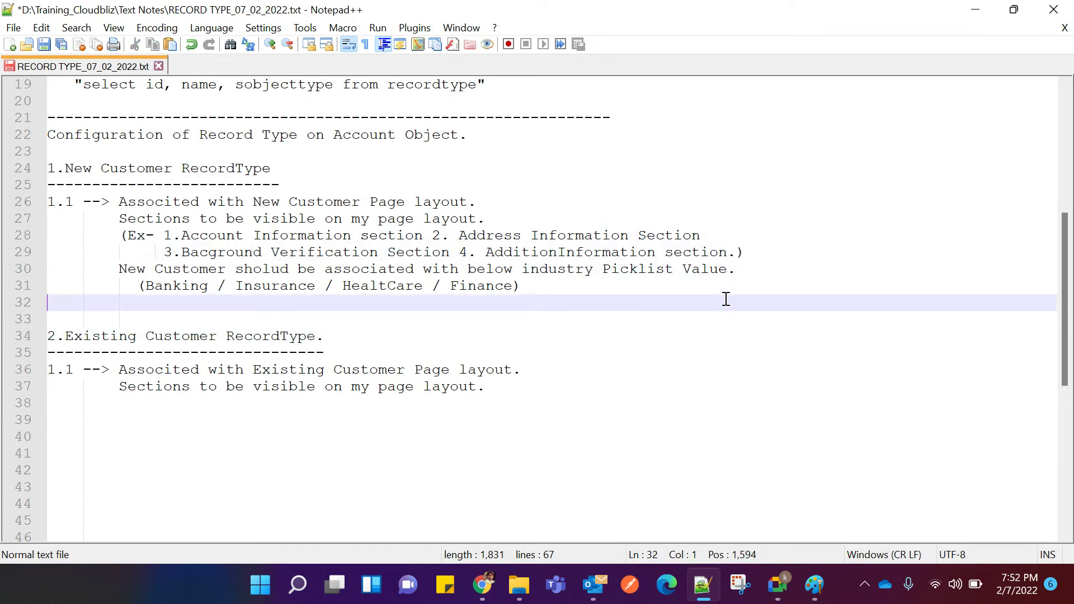
left_click_drag(138, 286, 533, 290)
left_click(539, 291)
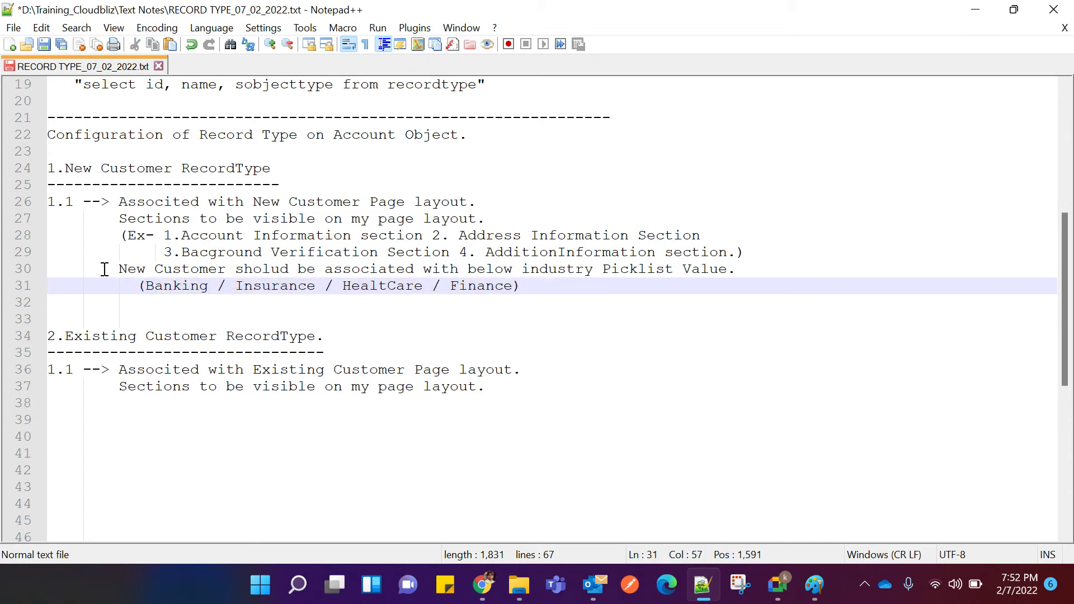
left_click_drag(119, 269, 225, 273)
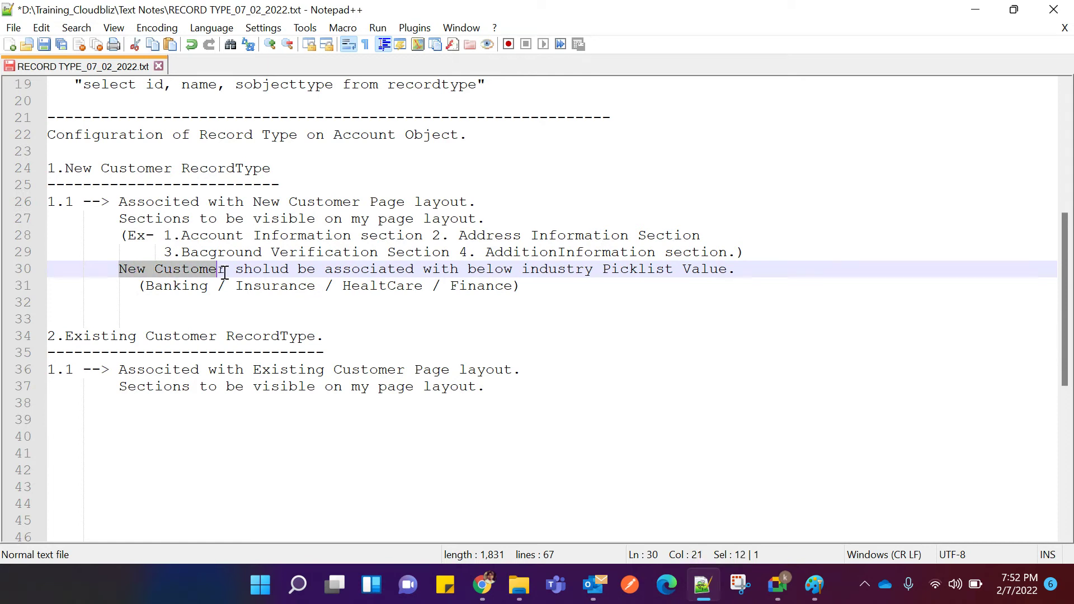
left_click(390, 336)
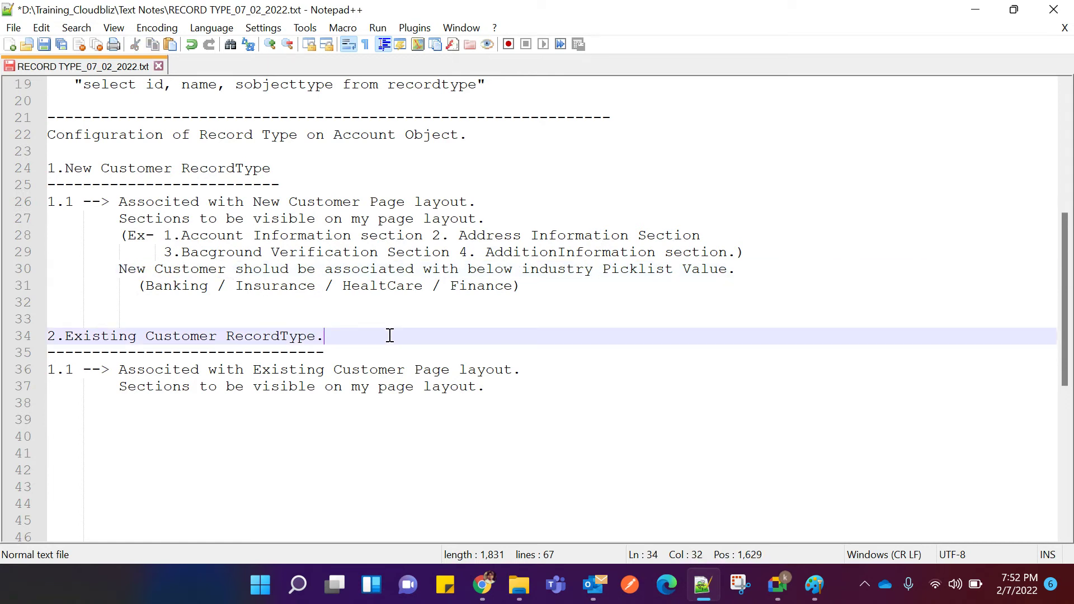
Remove the extra blank line above the "2.Existing Customer RecordType." heading.
left_click(238, 309)
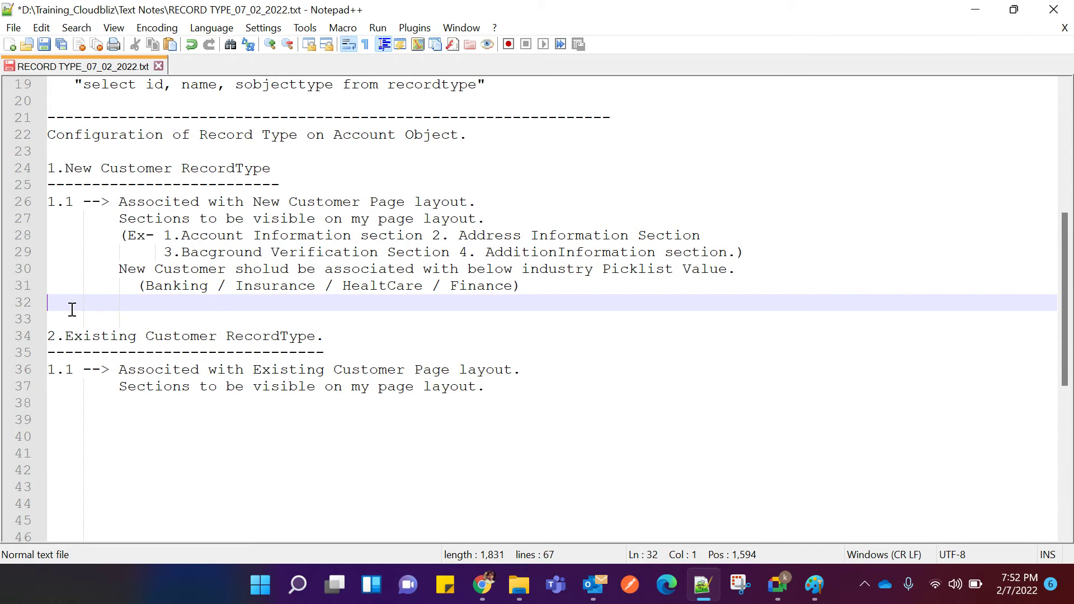
left_click(58, 319)
key("BackSpace")
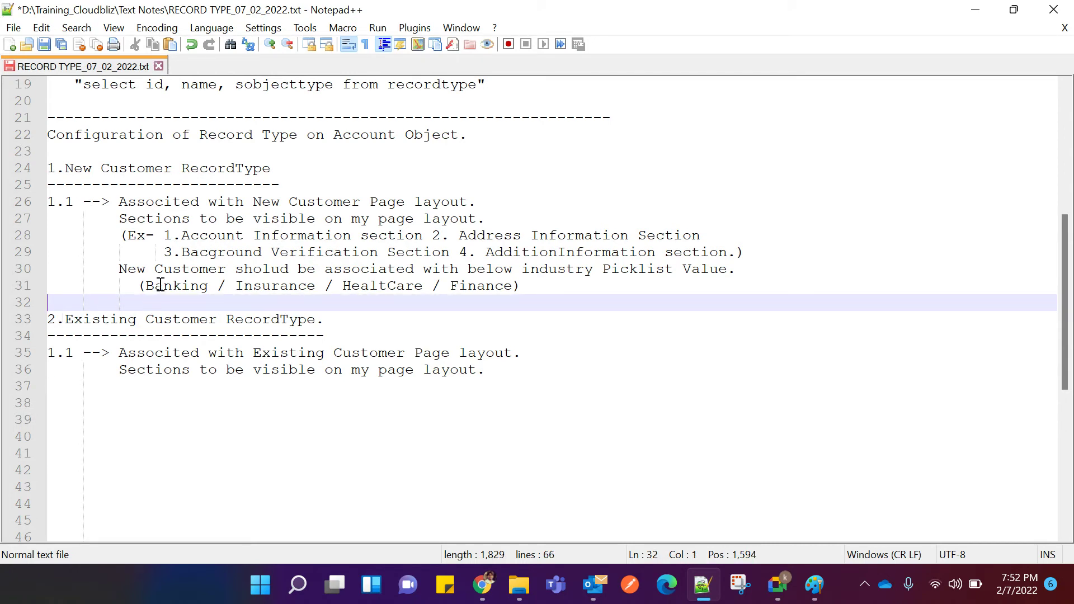
Underline the "Configuration of Record Type on Account Object." heading with a row of dashes, followed by a blank line.
left_click(52, 145)
type("-----------------------------------------------")
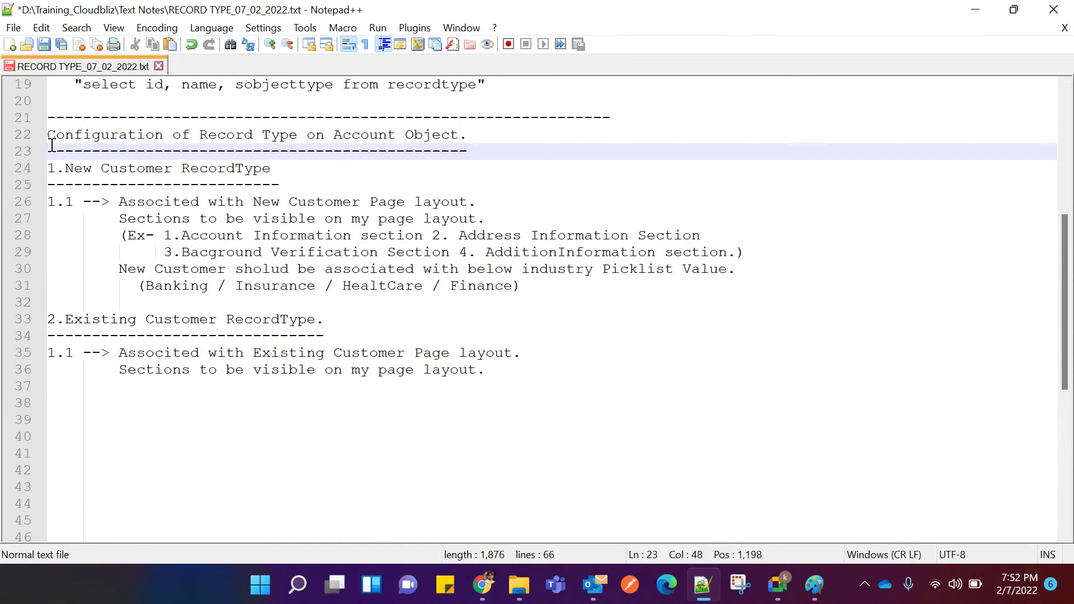
key("Return")
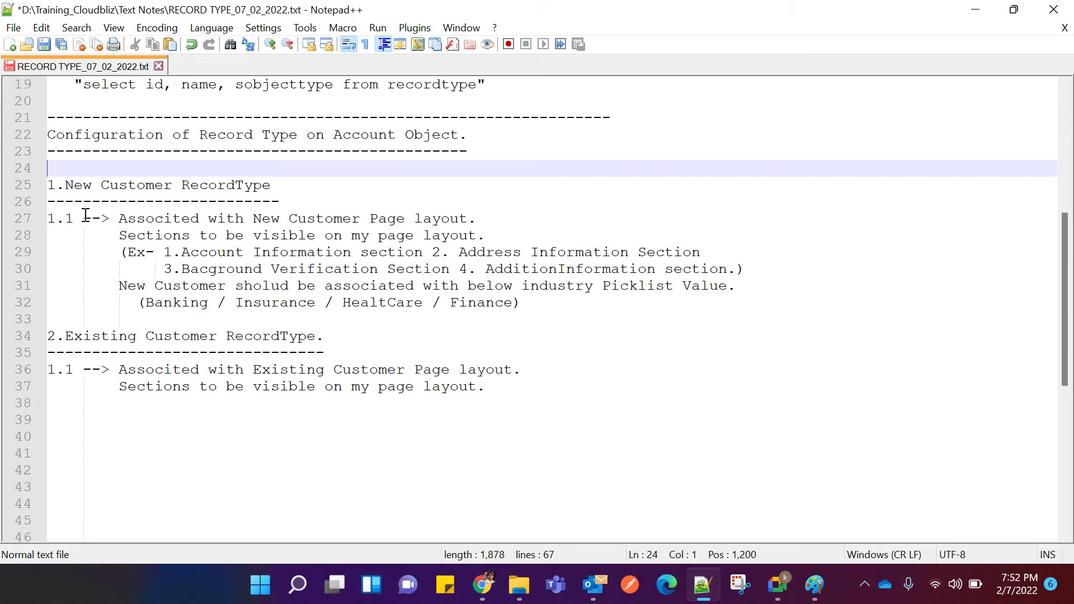
left_click_drag(65, 188, 293, 187)
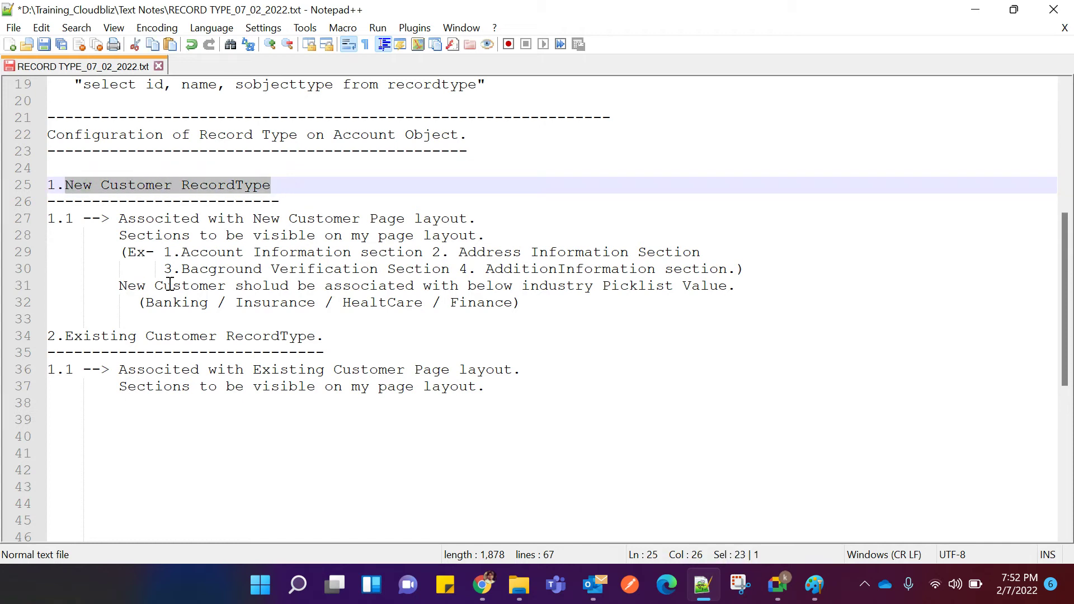
left_click_drag(66, 336, 321, 334)
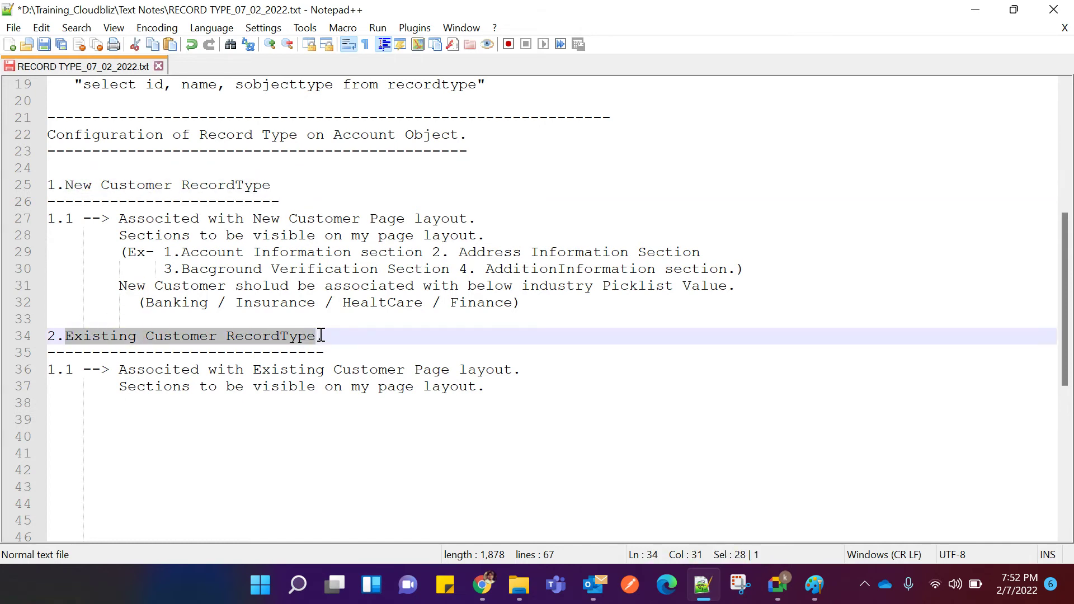
left_click(320, 321)
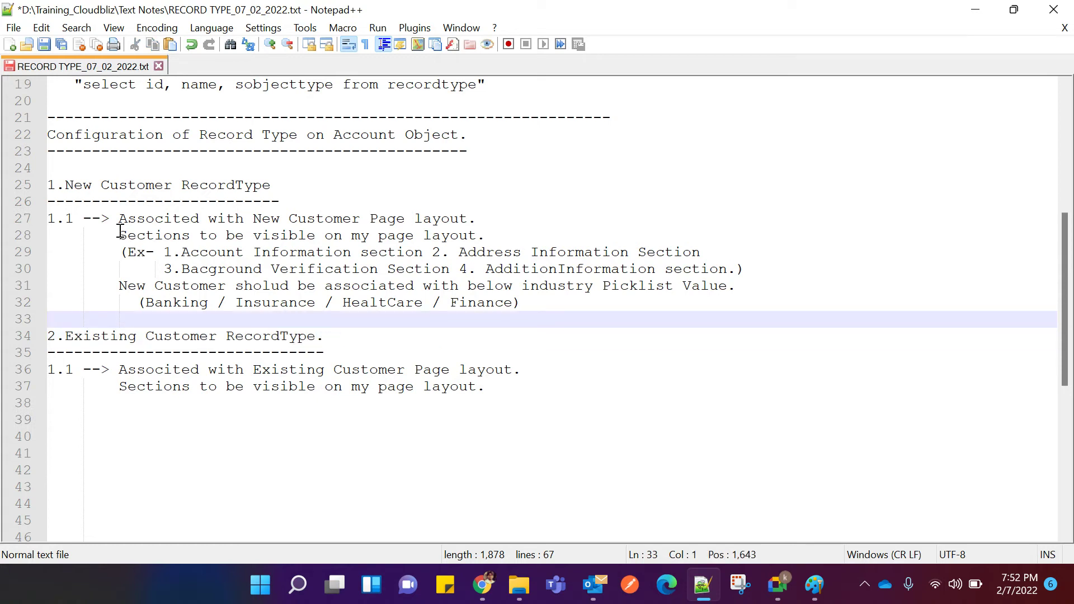
left_click_drag(118, 219, 525, 305)
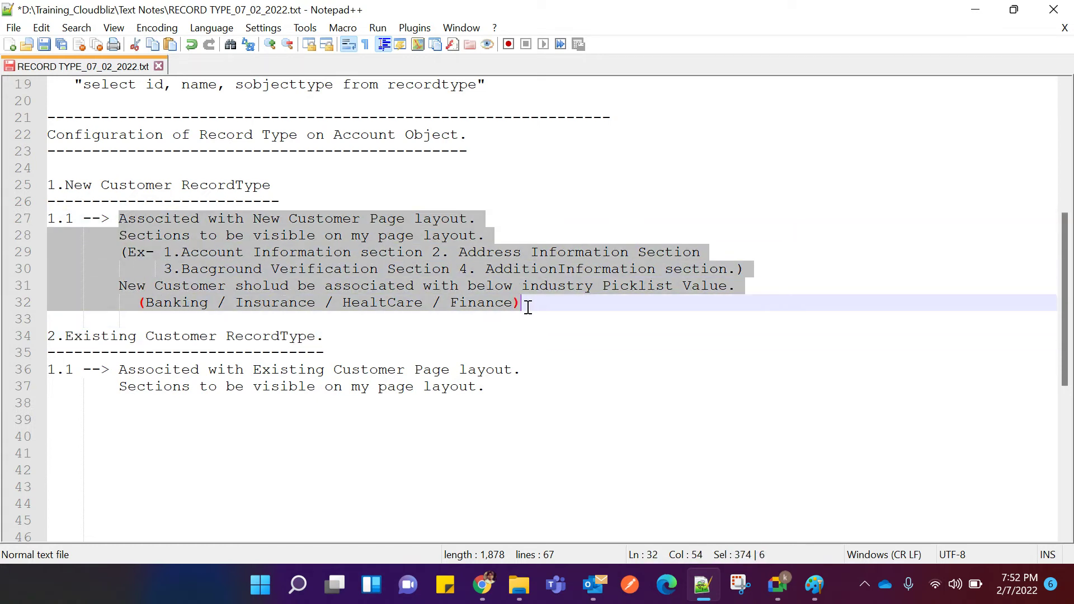
left_click(529, 306)
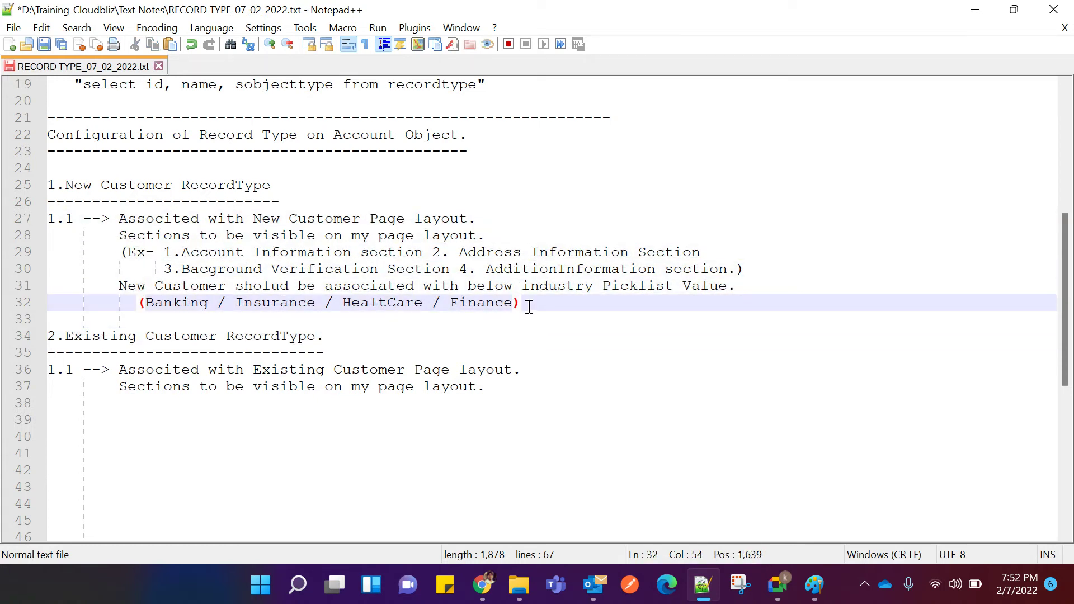
Renumber the item under Existing Customer RecordType as 2.1.
left_click(68, 371)
left_click(56, 373)
key("BackSpace")
type("2")
Copy the New Customer section examples, without the opening parenthesis, to an indented line below the Existing Customer "Sections to be visible" line.
left_click(101, 405)
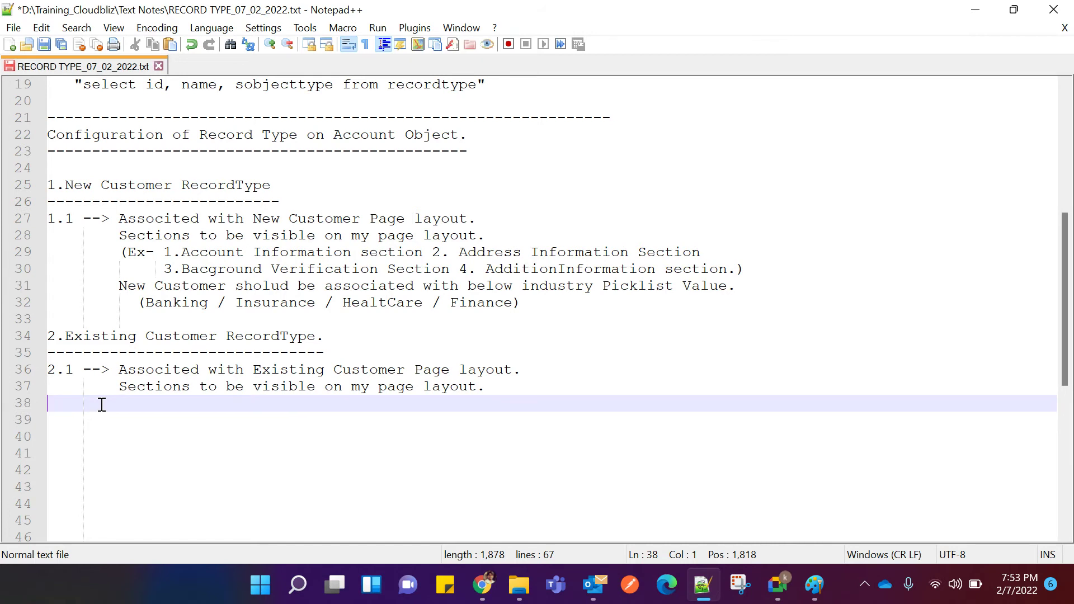
left_click_drag(120, 236, 492, 236)
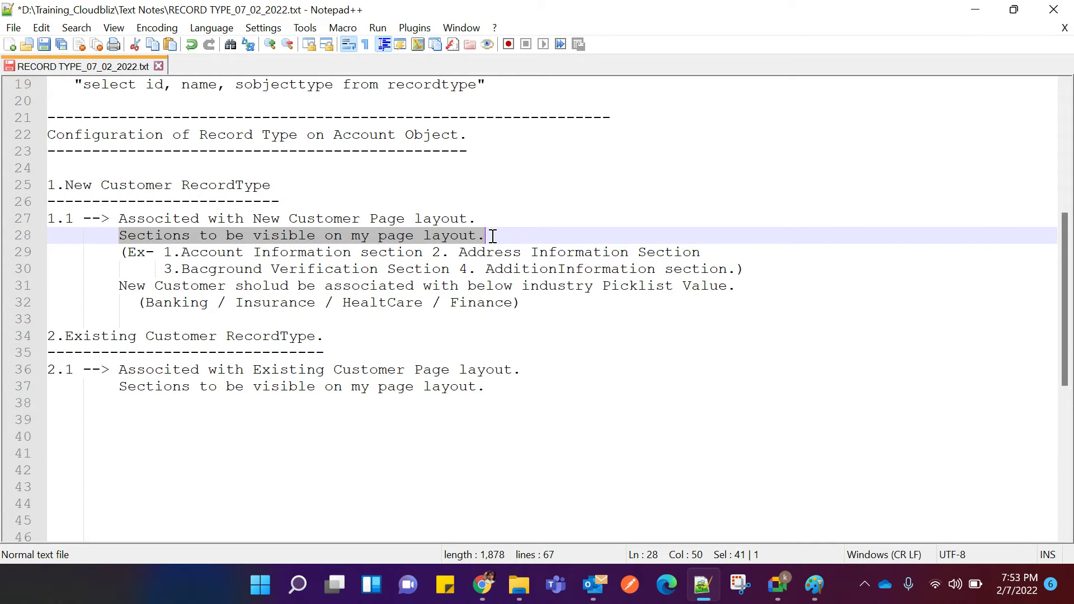
left_click(118, 406)
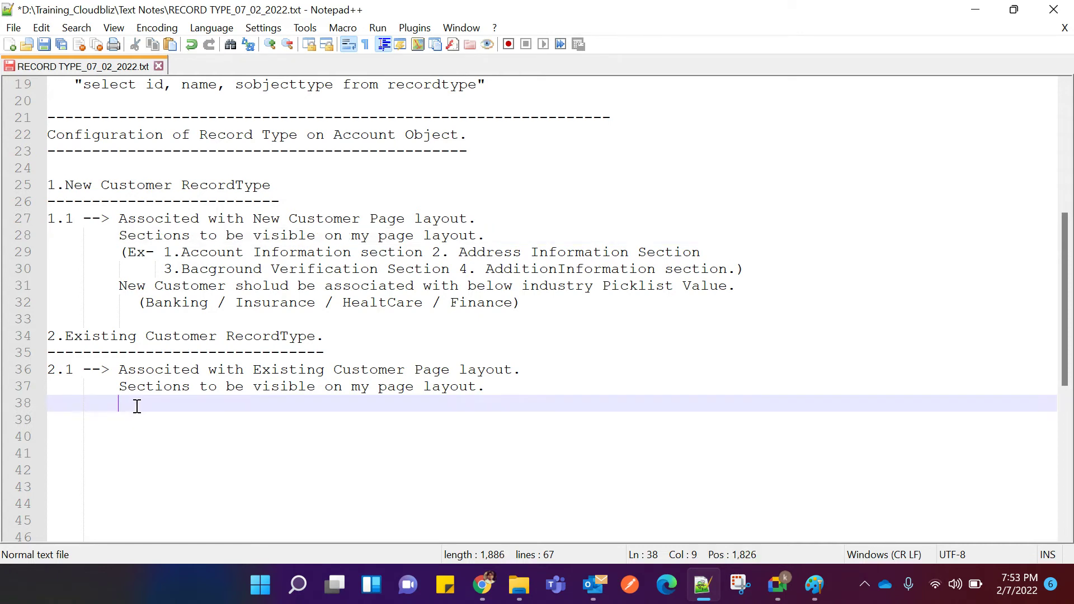
left_click_drag(124, 253, 764, 266)
right_click(578, 273)
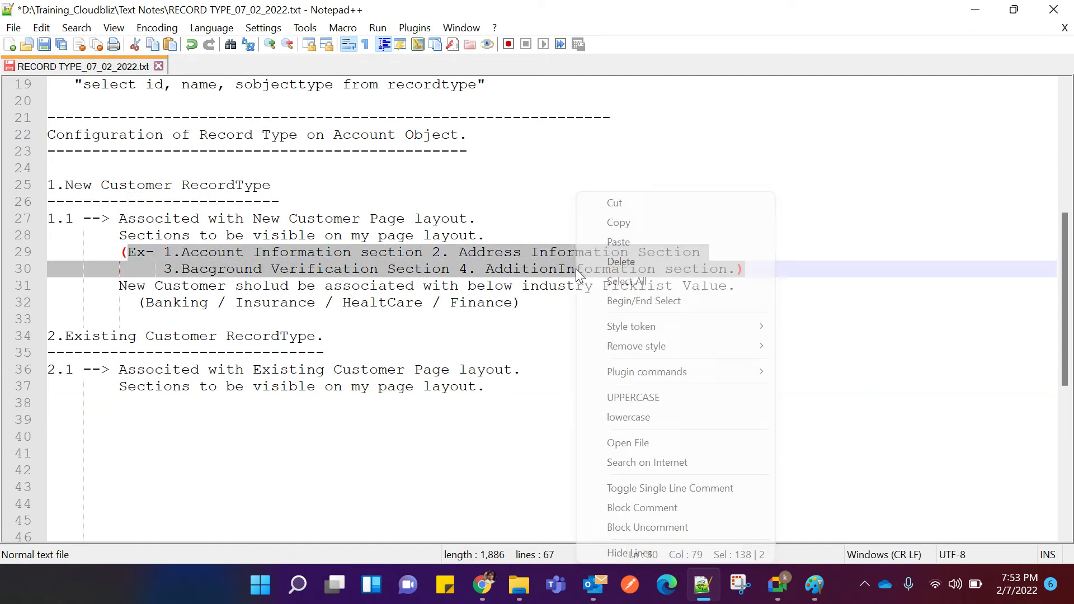
left_click(620, 223)
left_click(123, 405)
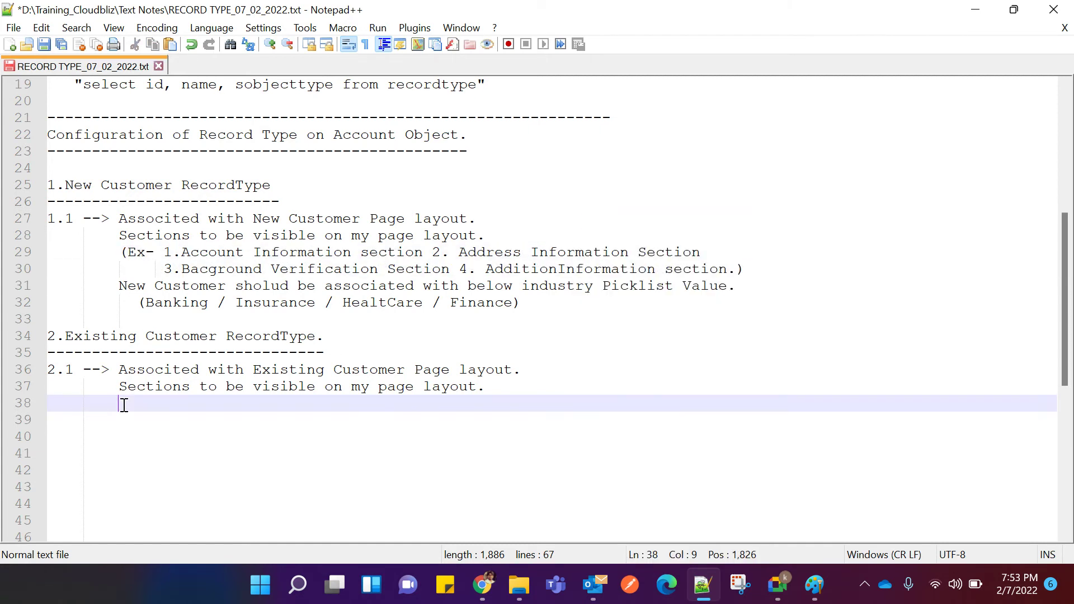
key("ctrl+v")
Delete "3.Bacground Verification Section 4." and "2. Address Information Section" from the copied Existing Customer examples.
left_click_drag(157, 420, 478, 423)
key("Delete")
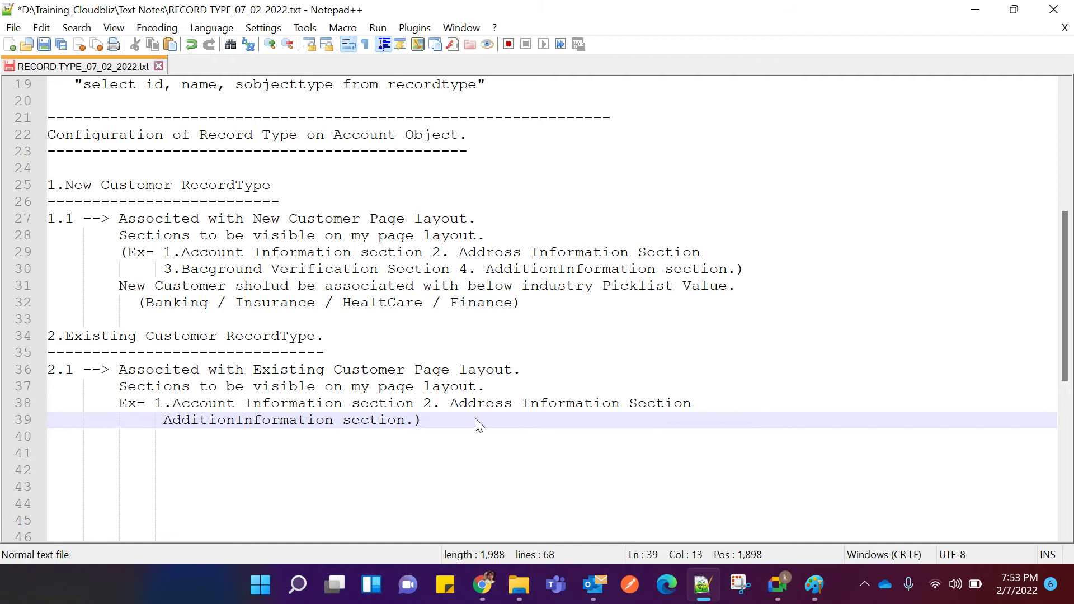
left_click_drag(161, 423, 701, 402)
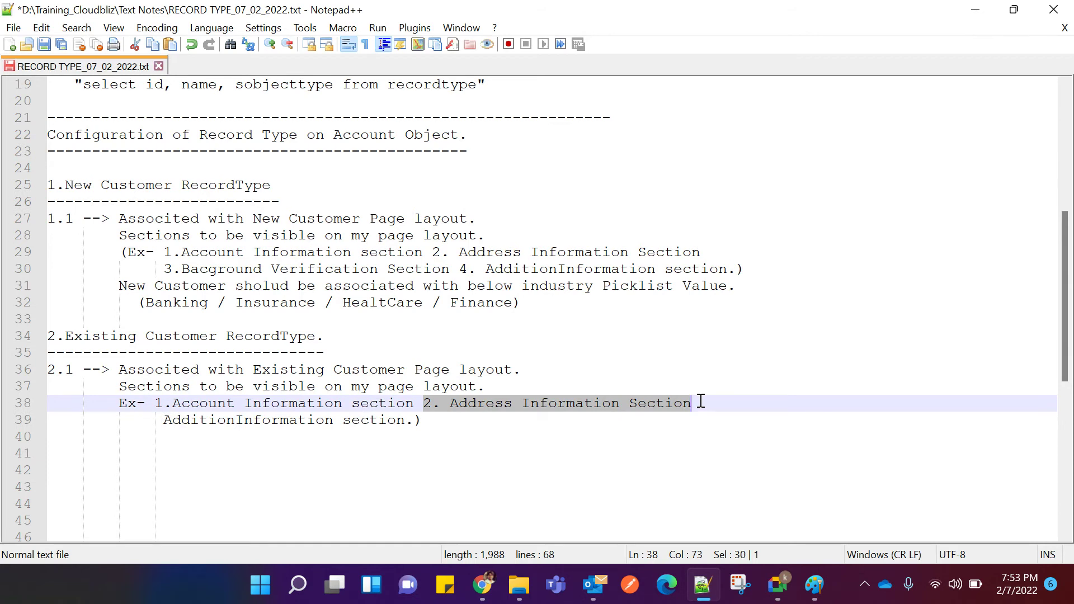
key("BackSpace")
key("BackSpace")
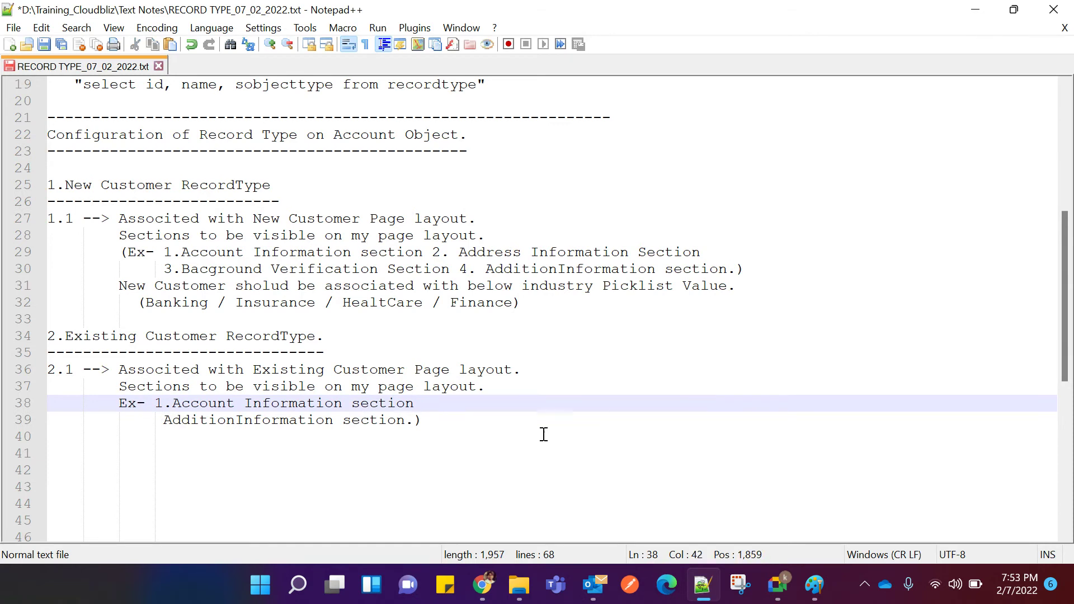
Correct "AdditionInformation" to "Additional Information" in the Existing Customer examples.
left_click(239, 420)
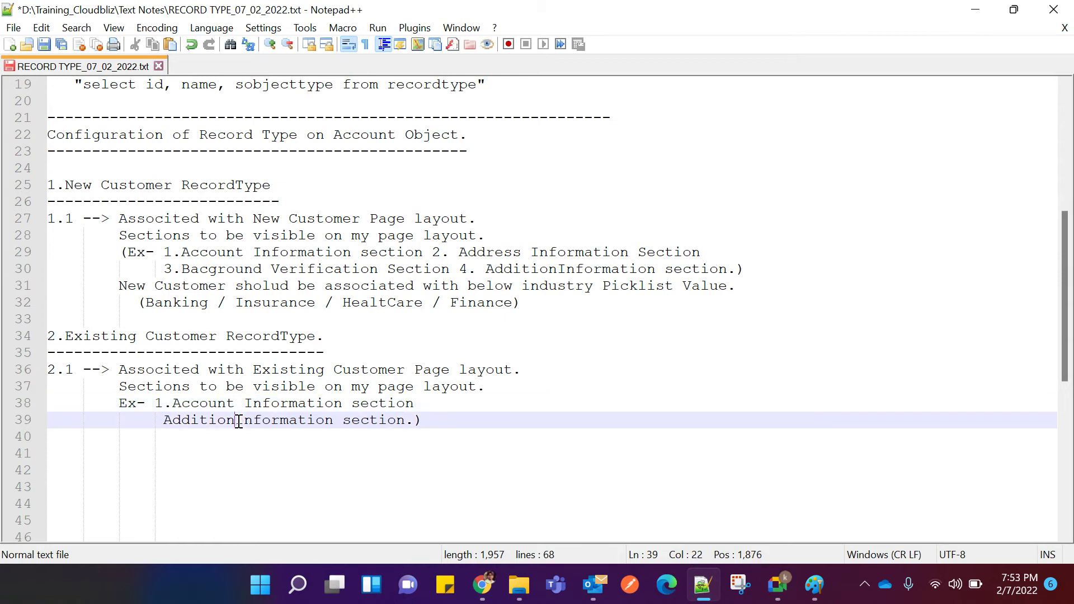
key("BackSpace")
type("al")
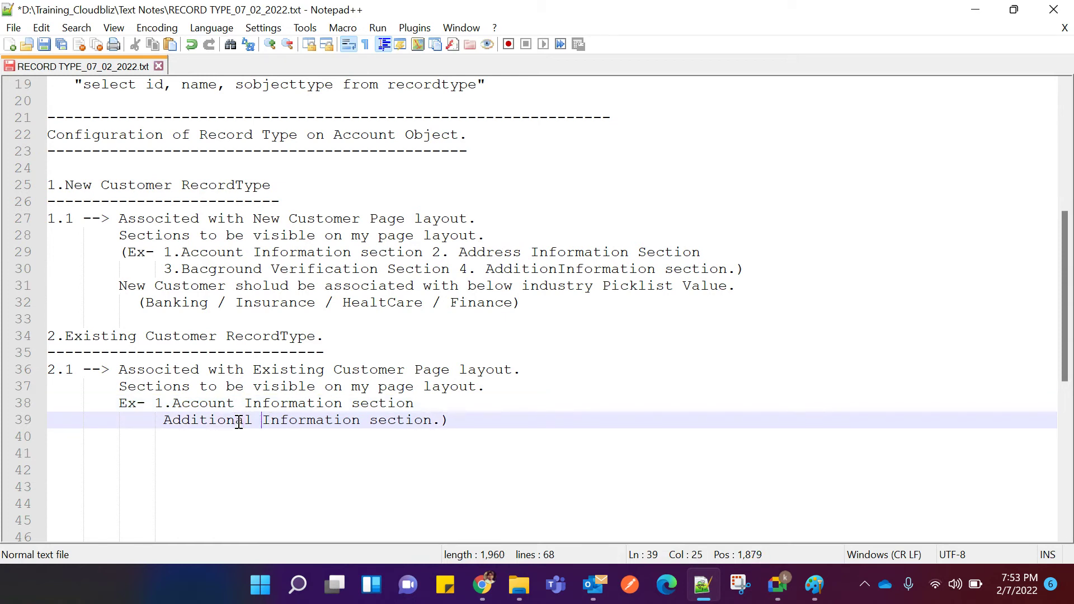
Indent the "Additional Information section.)" line by one more space and start an indented line below it with "Existing Customer should be".
left_click(164, 420)
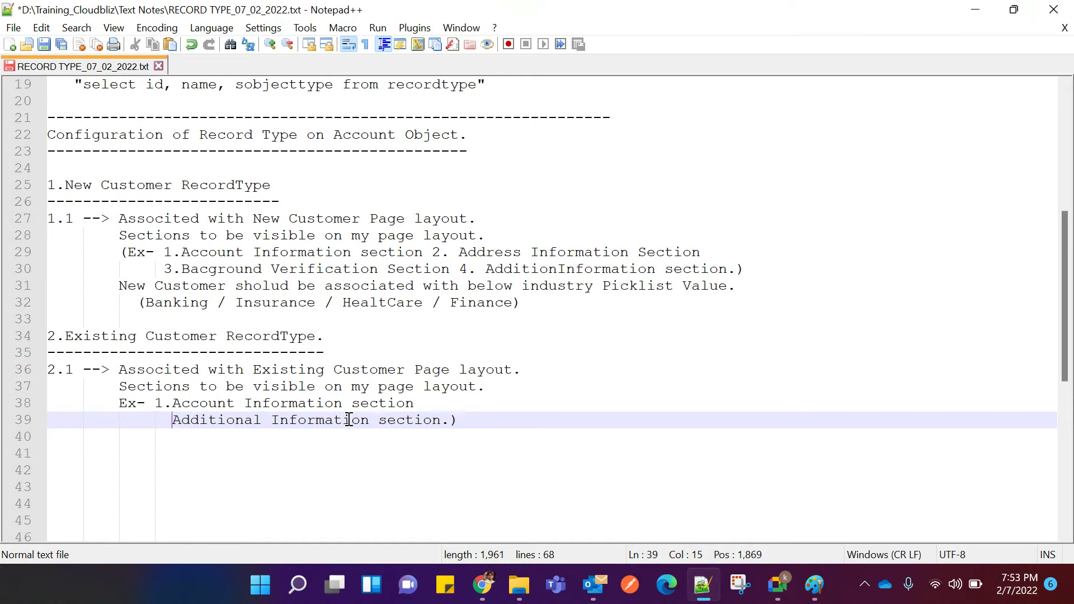
left_click(487, 422)
key("Return")
key("BackSpace")
key("BackSpace")
key("BackSpace")
key("BackSpace")
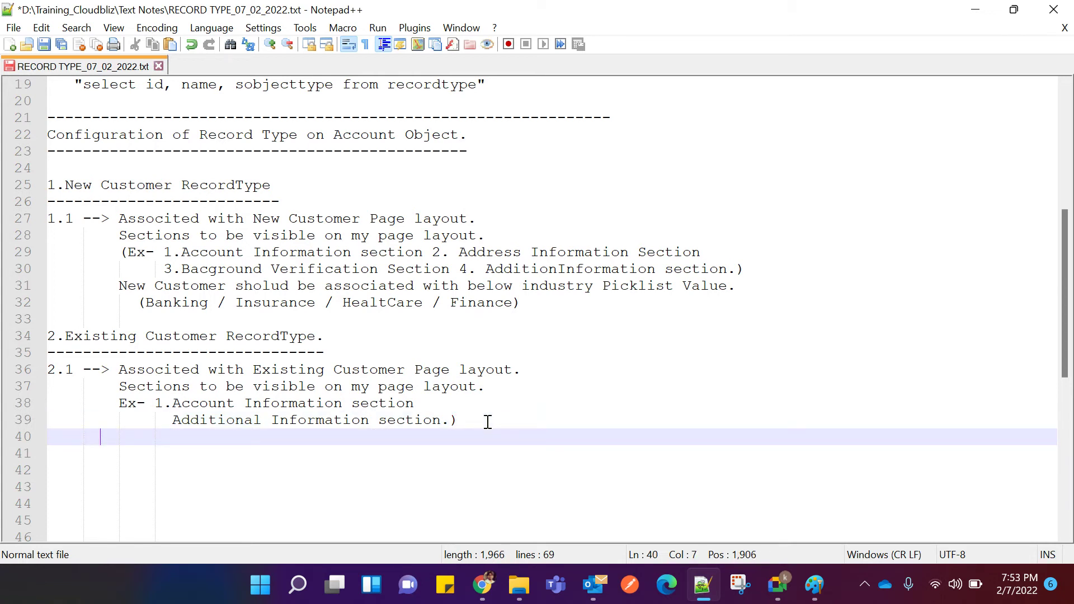
type("Existi")
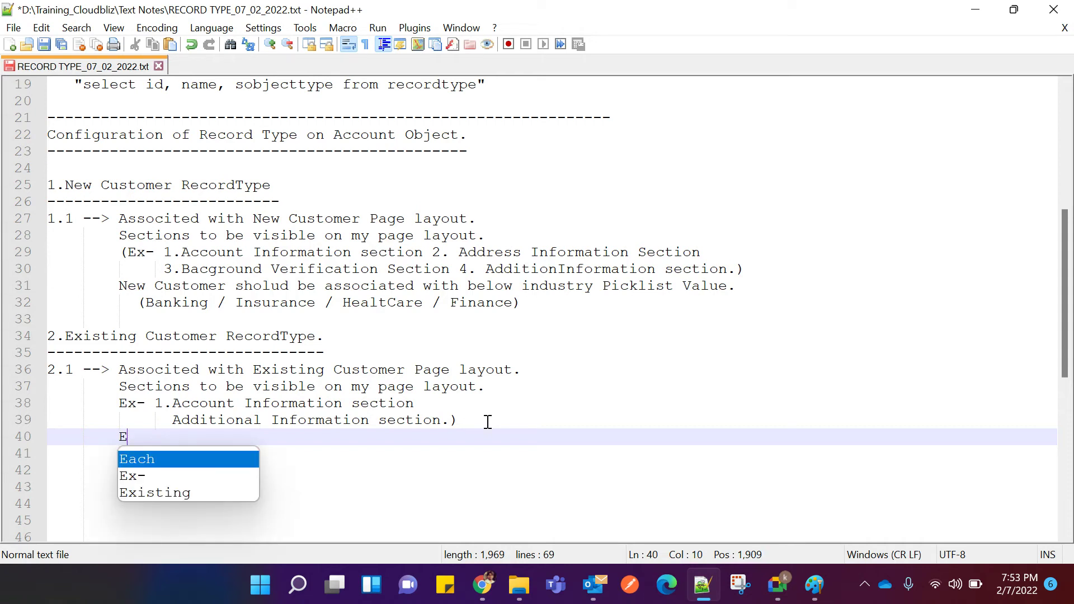
type("ng")
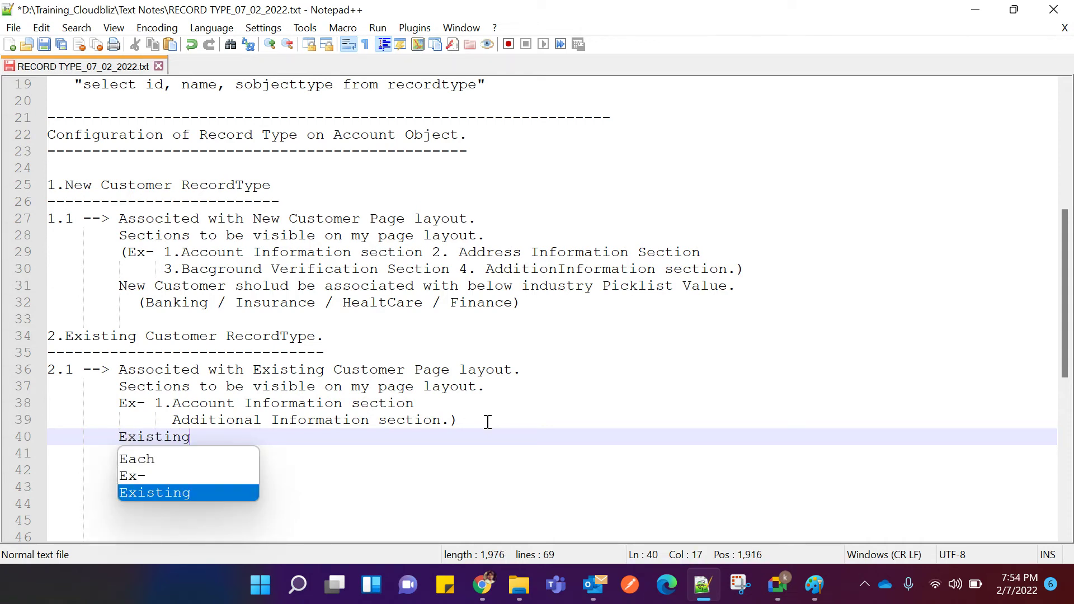
type(" Cust")
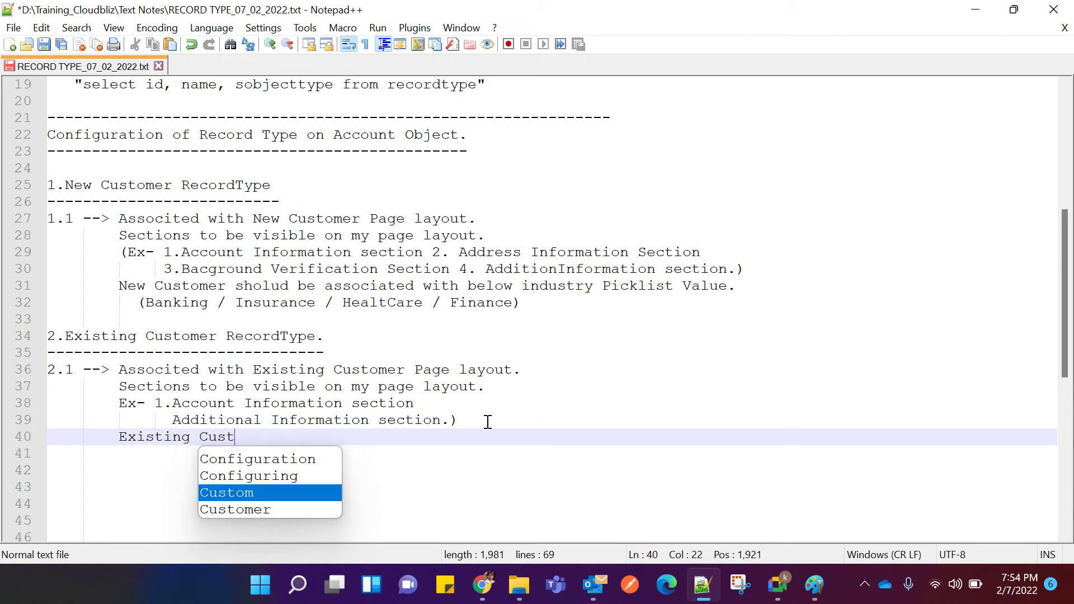
type("omer sh")
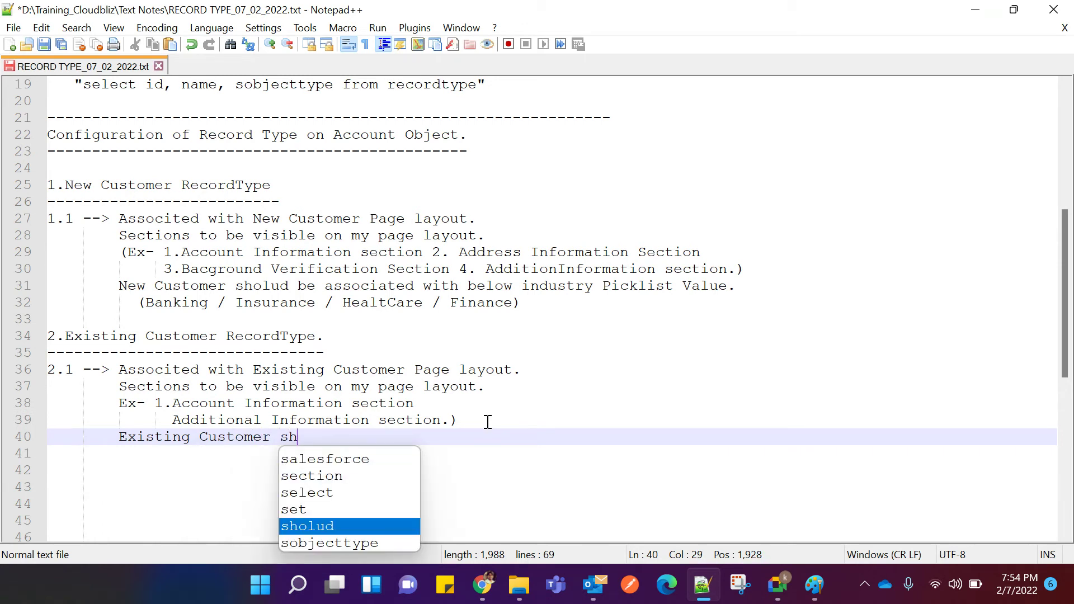
type("ould be ")
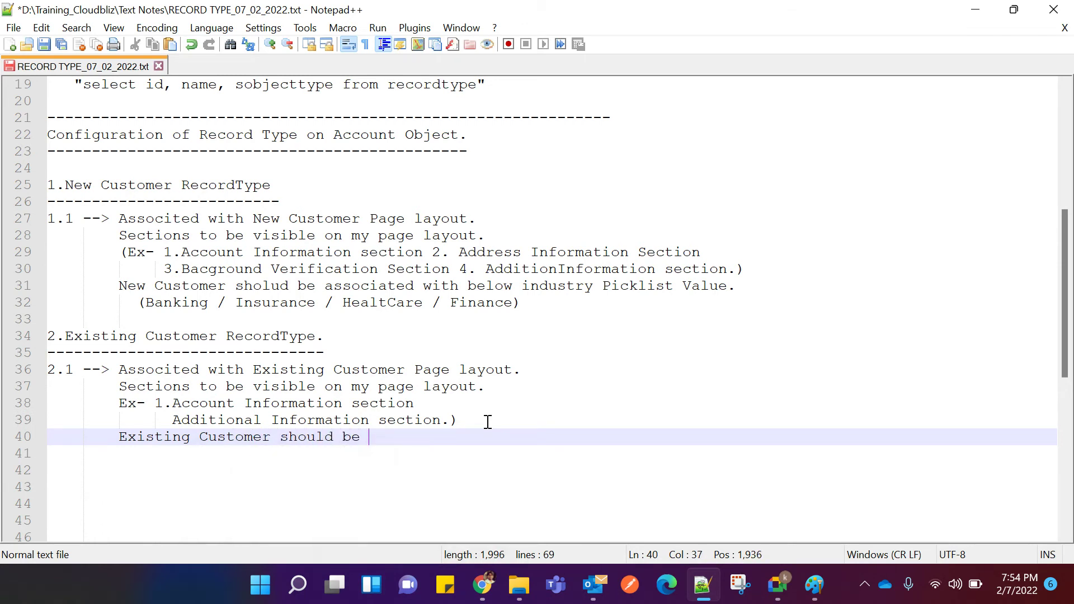
Continue the Existing Customer line with "associted with all the pickli value".
type("associted with be")
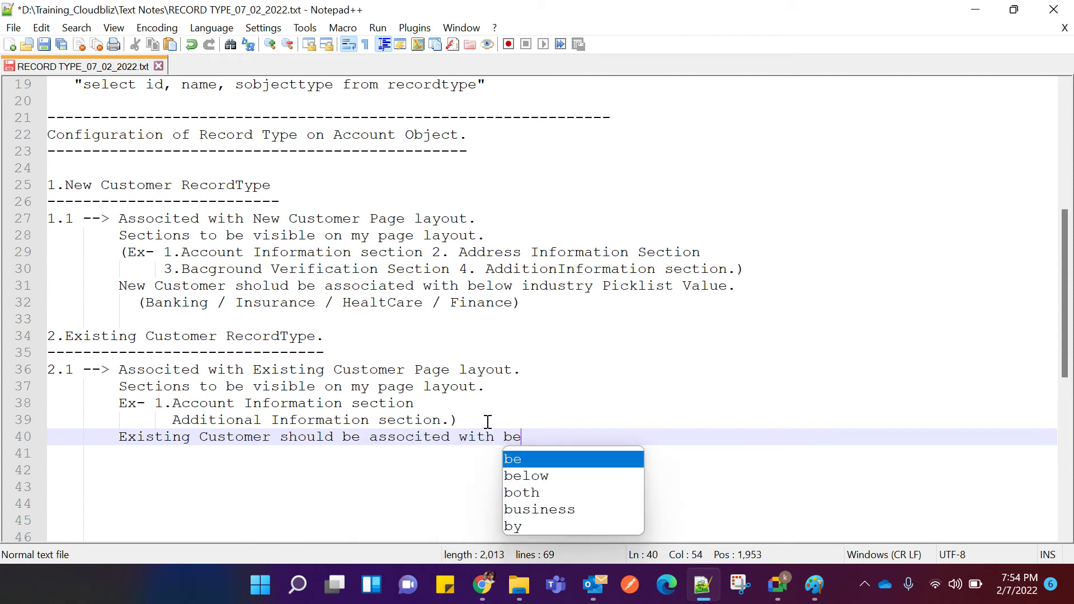
key("BackSpace")
key("BackSpace")
type("all")
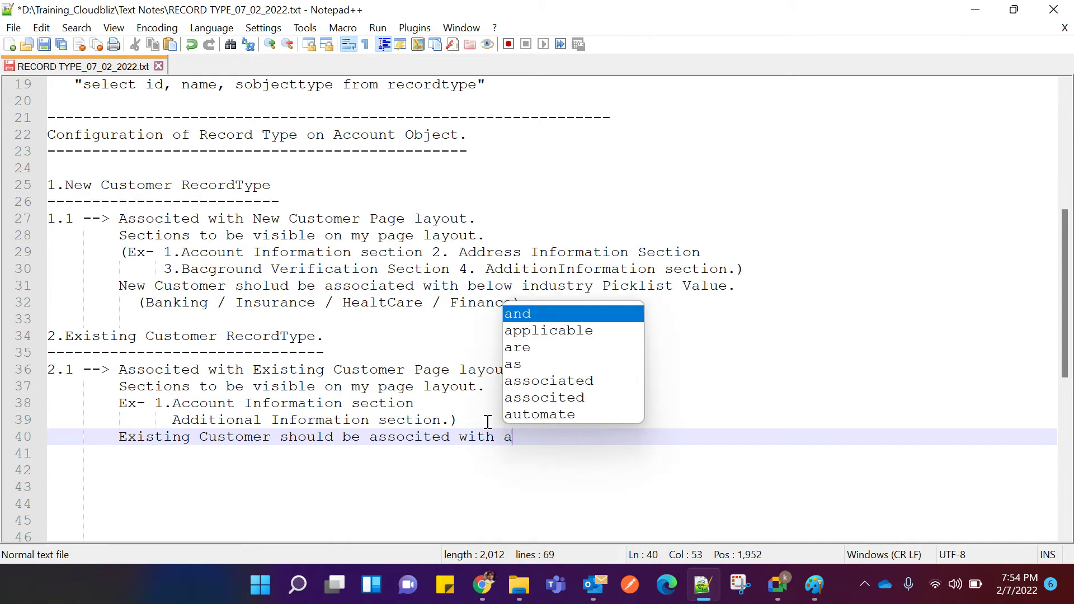
type("p")
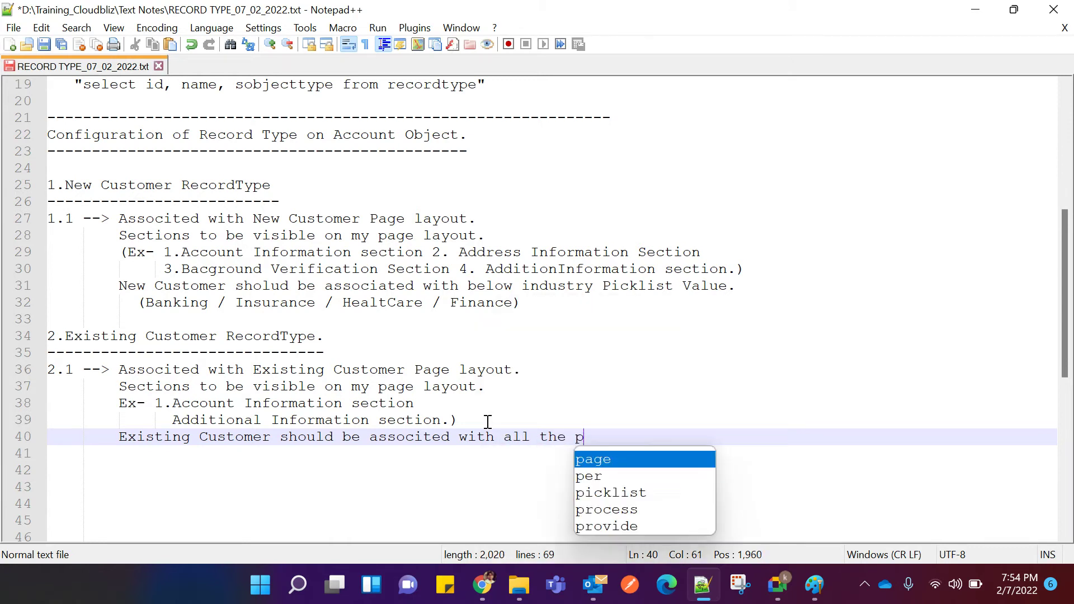
type("ickli b")
key("BackSpace")
type("value ")
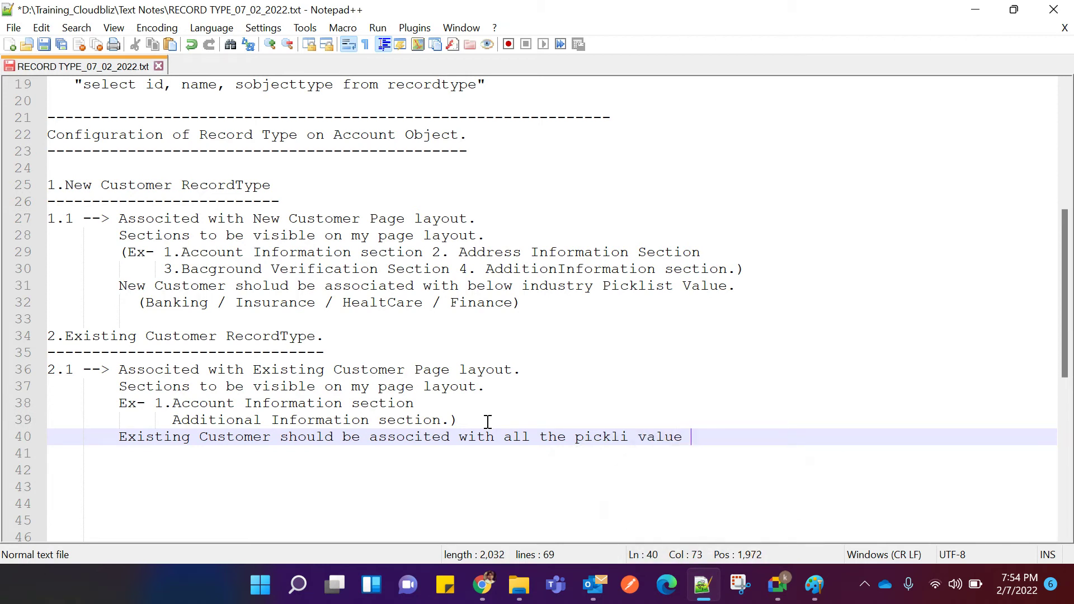
Finish the Existing Customer line with "prsent in Industry Picklist Filed." and save the notes file.
type("prsent in In")
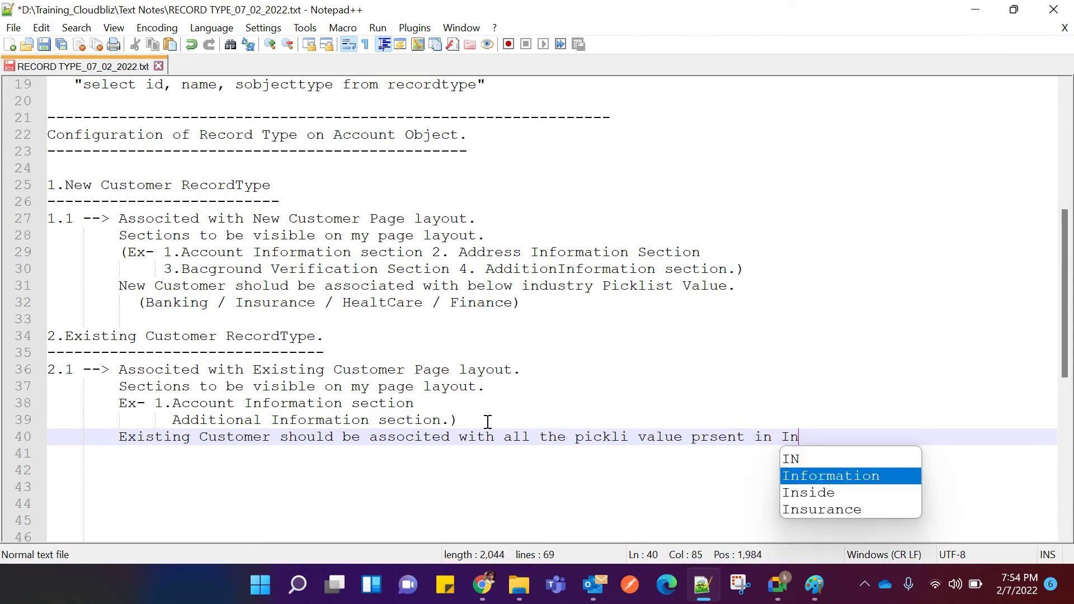
type("dustry ")
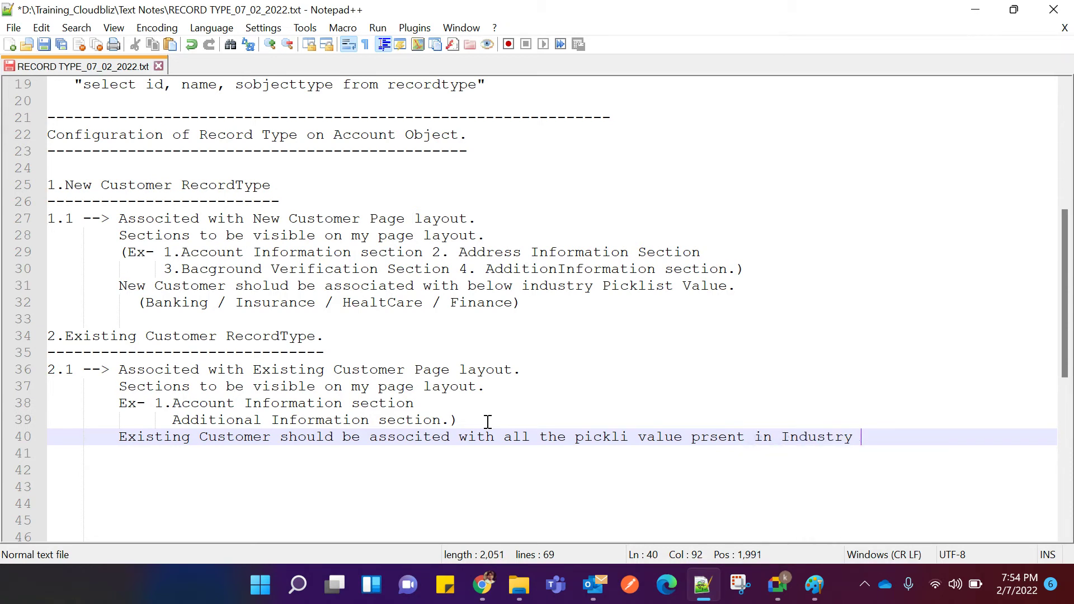
type("Picklist ")
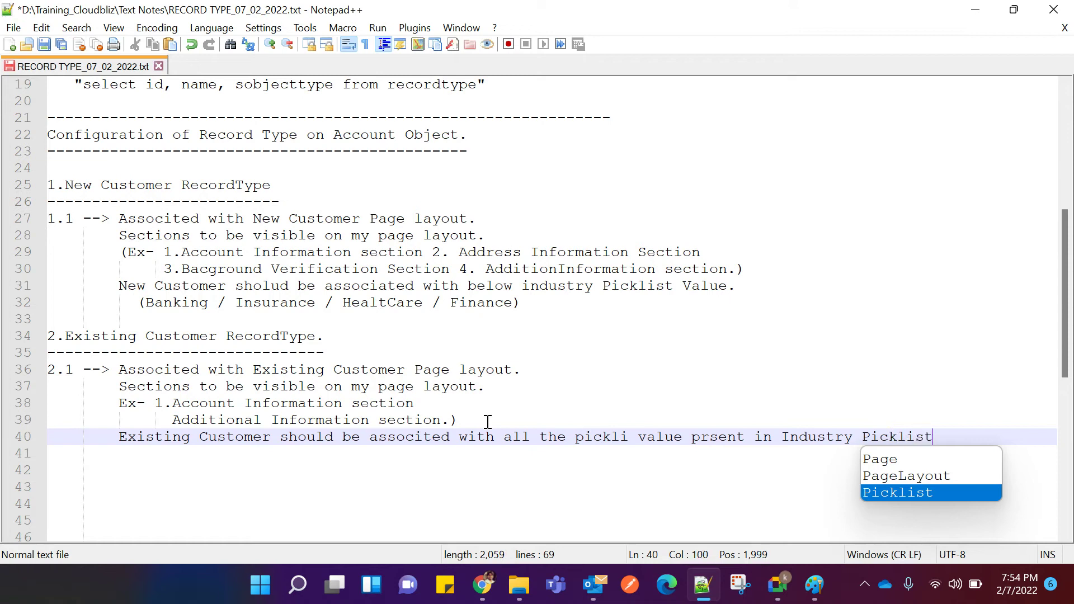
type("Filed.")
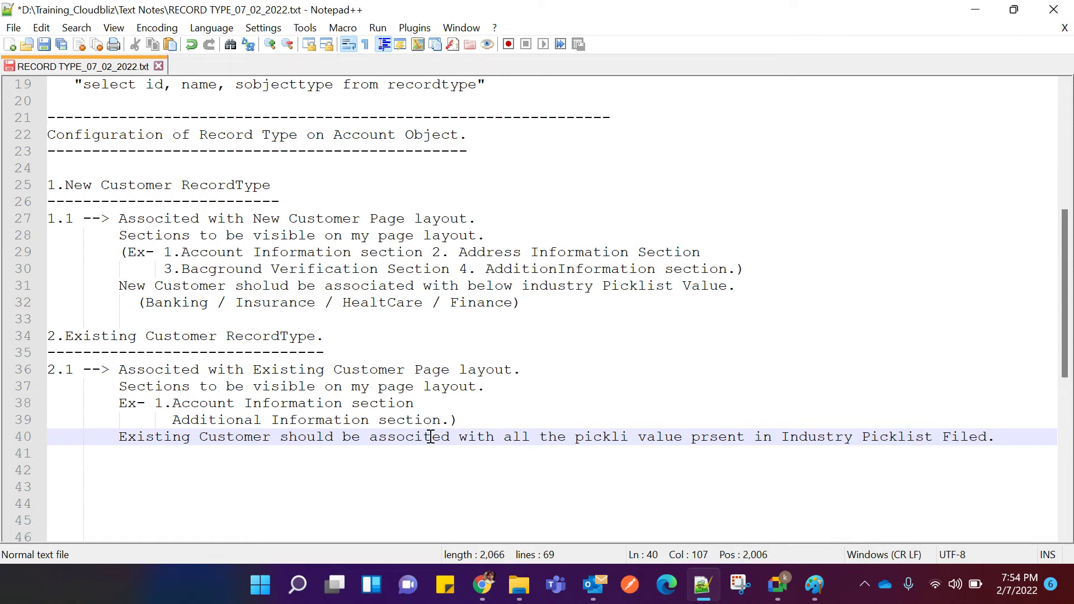
left_click(393, 472)
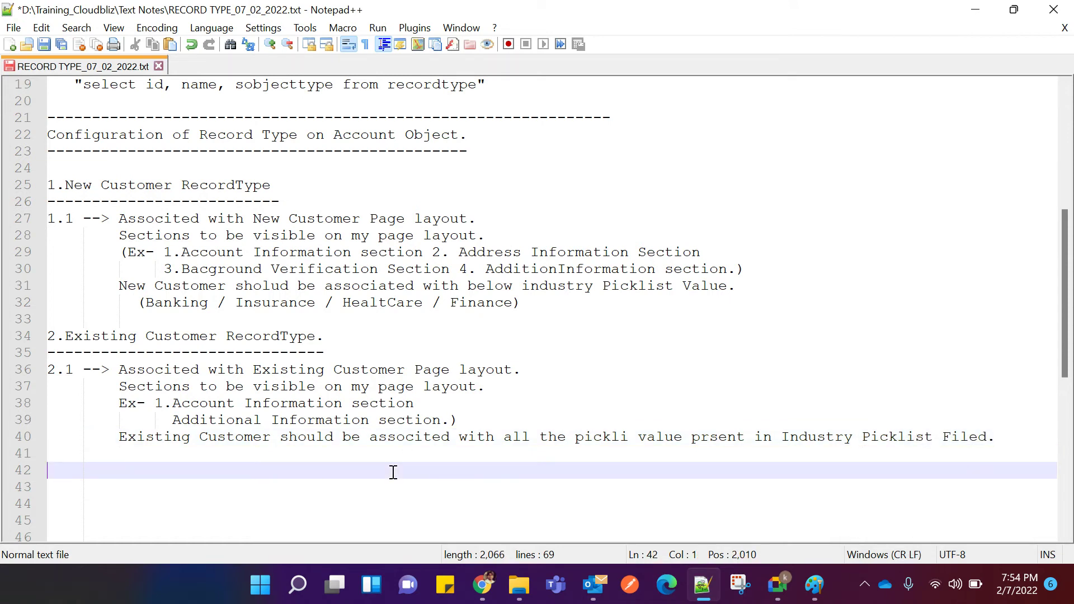
key("ctrl+s")
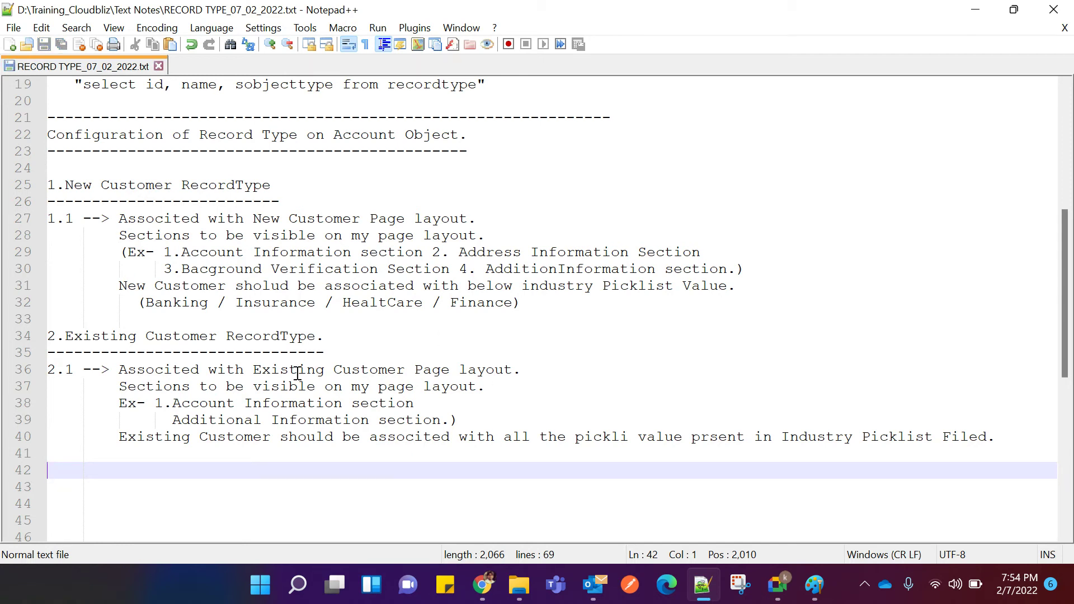
scroll(168, 432, "up", 1)
scroll(168, 432, "down", 2)
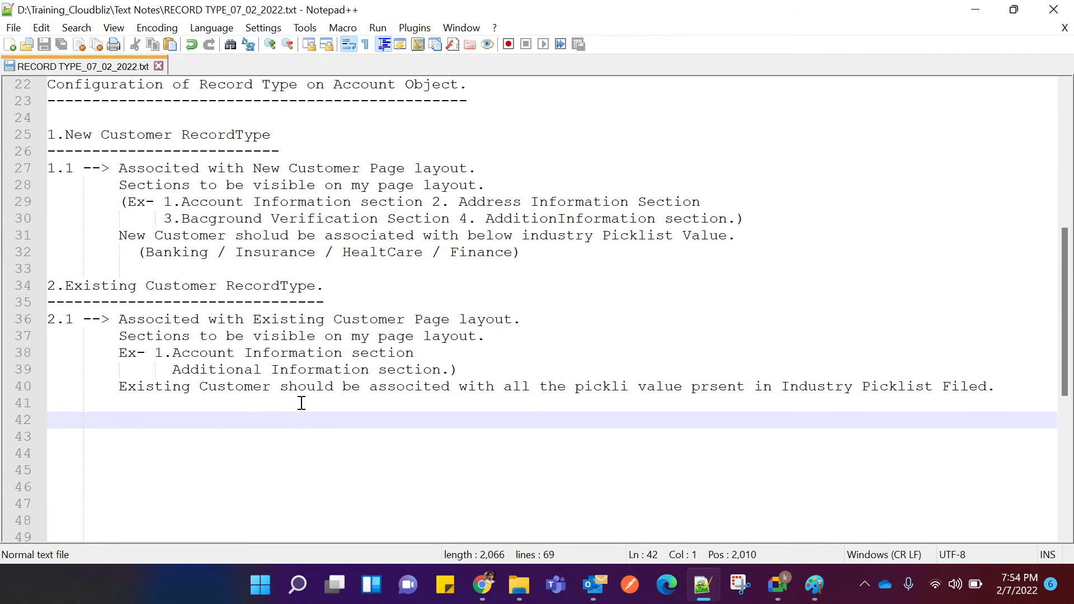
left_click_drag(146, 253, 540, 261)
left_click(540, 263)
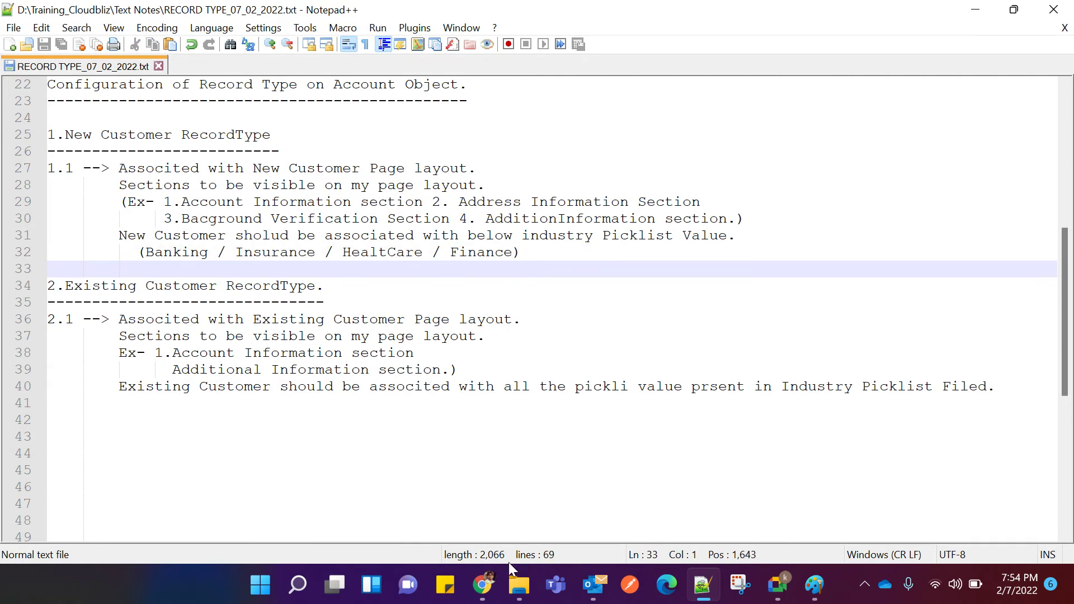
Go to the Salesforce Object Manager page in Chrome and switch the org to Salesforce Classic.
mouse_move(482, 585)
left_click(379, 540)
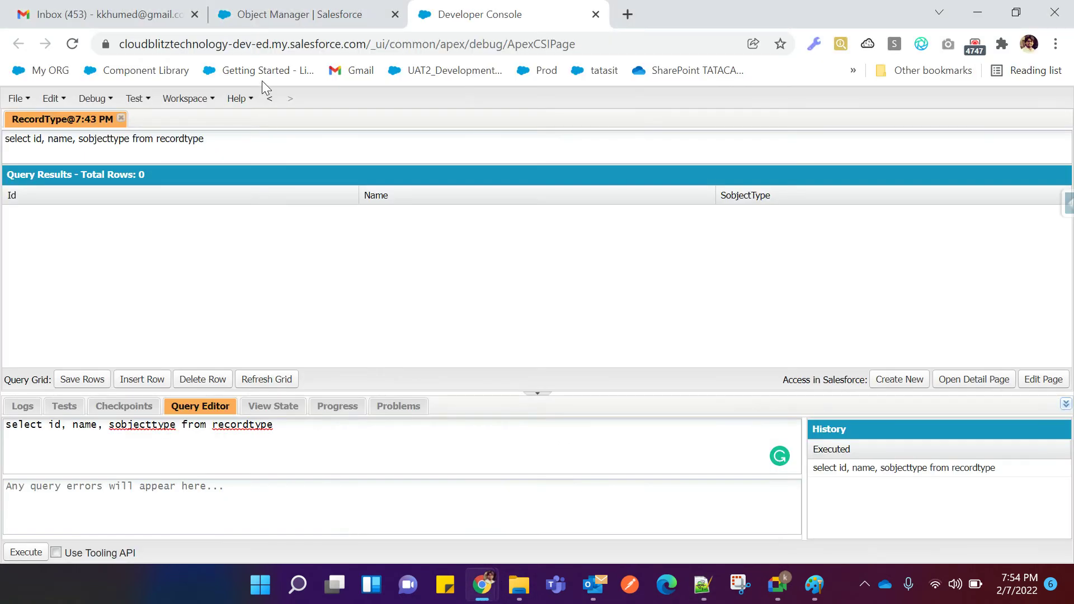
left_click(270, 19)
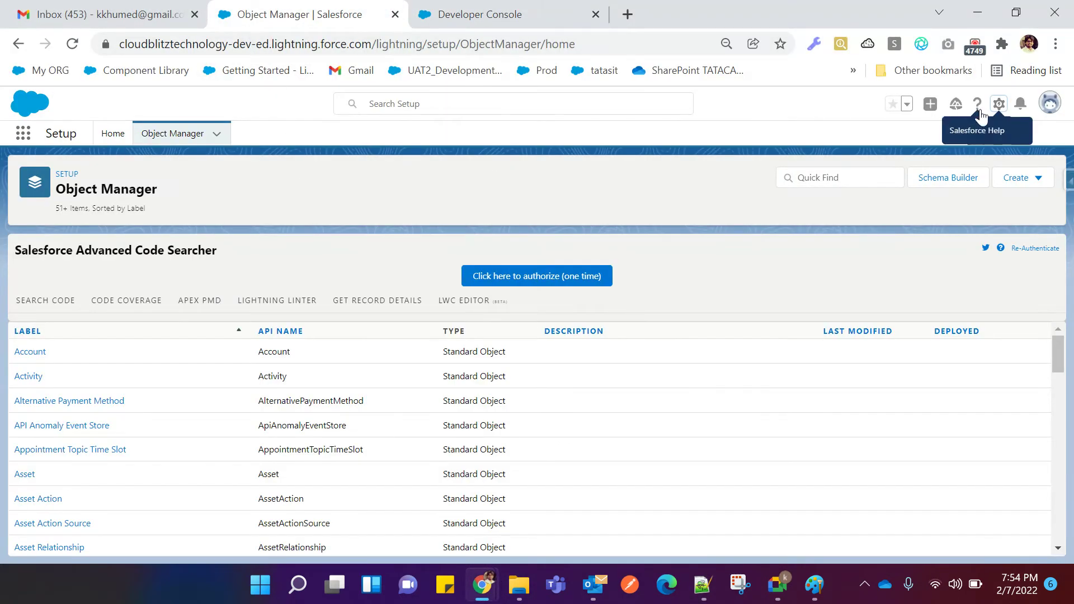
left_click(1047, 106)
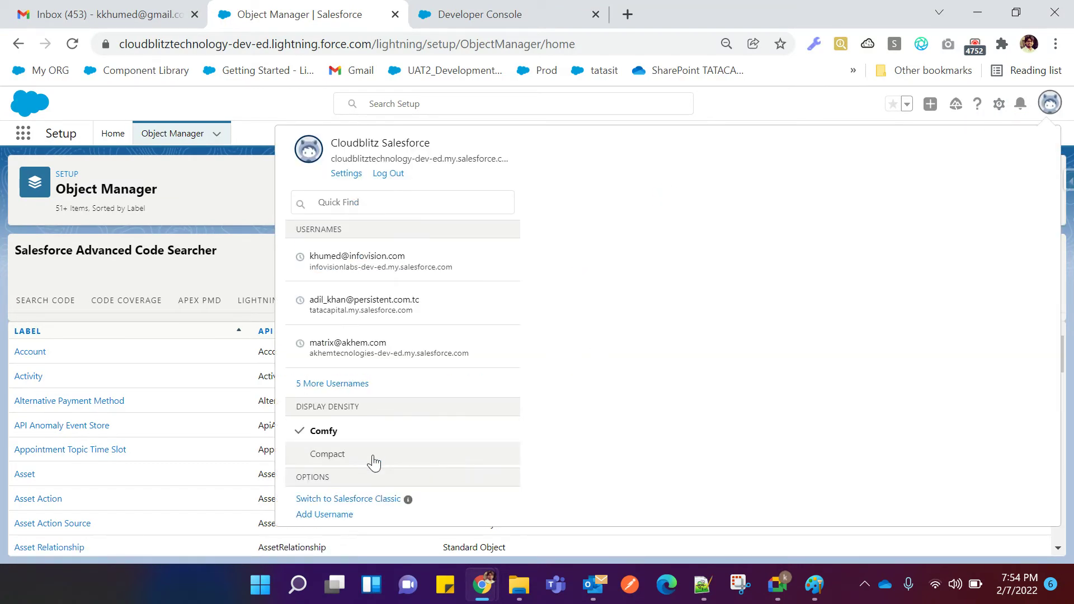
left_click(369, 500)
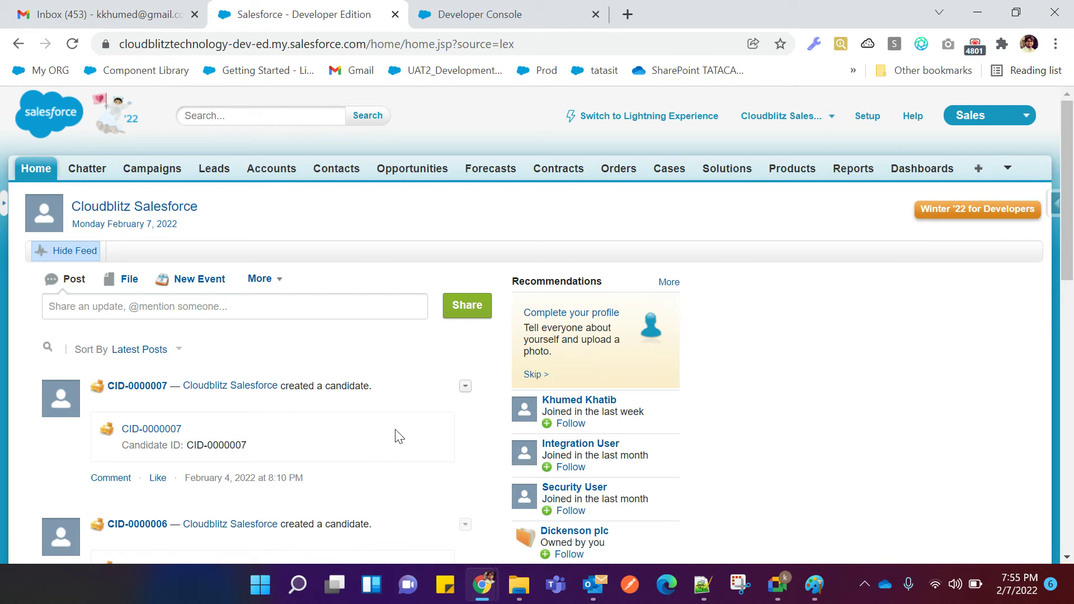
Open a blank new account form from the Accounts home page.
left_click(271, 169)
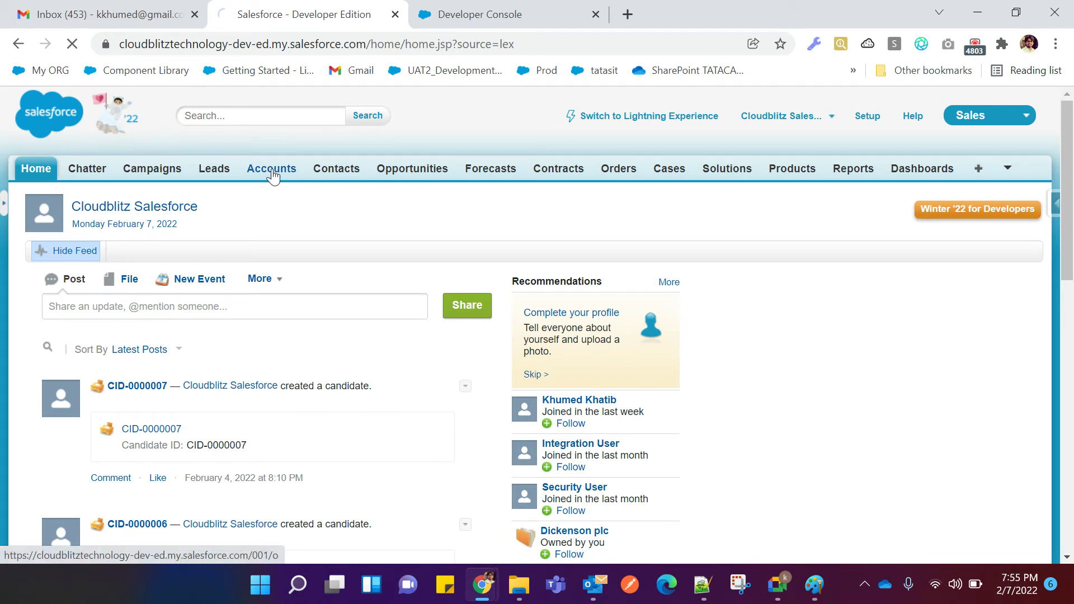
left_click(352, 295)
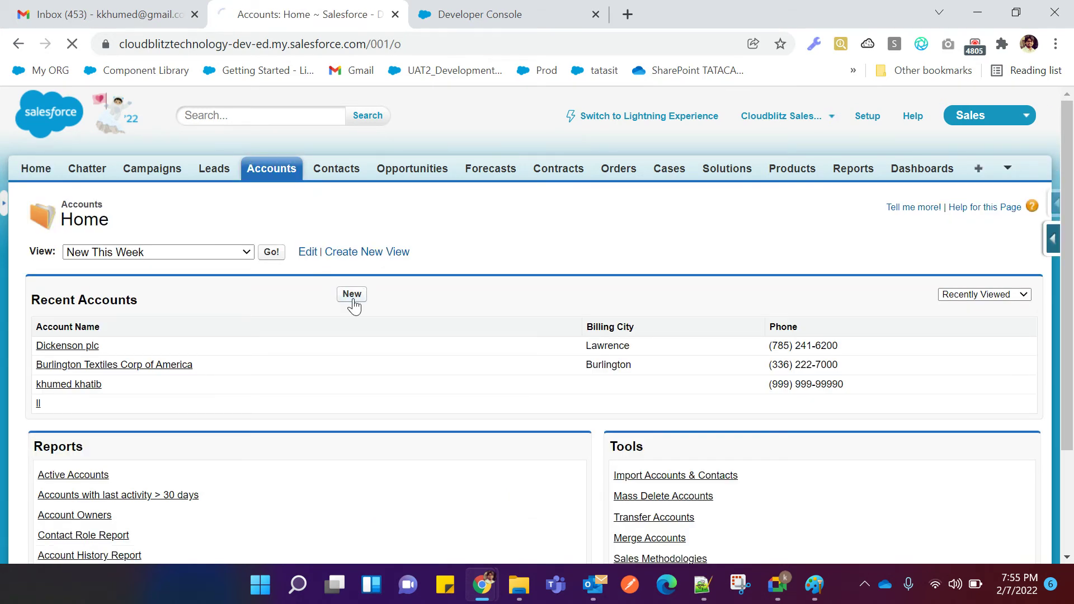
scroll(535, 381, "down", 3)
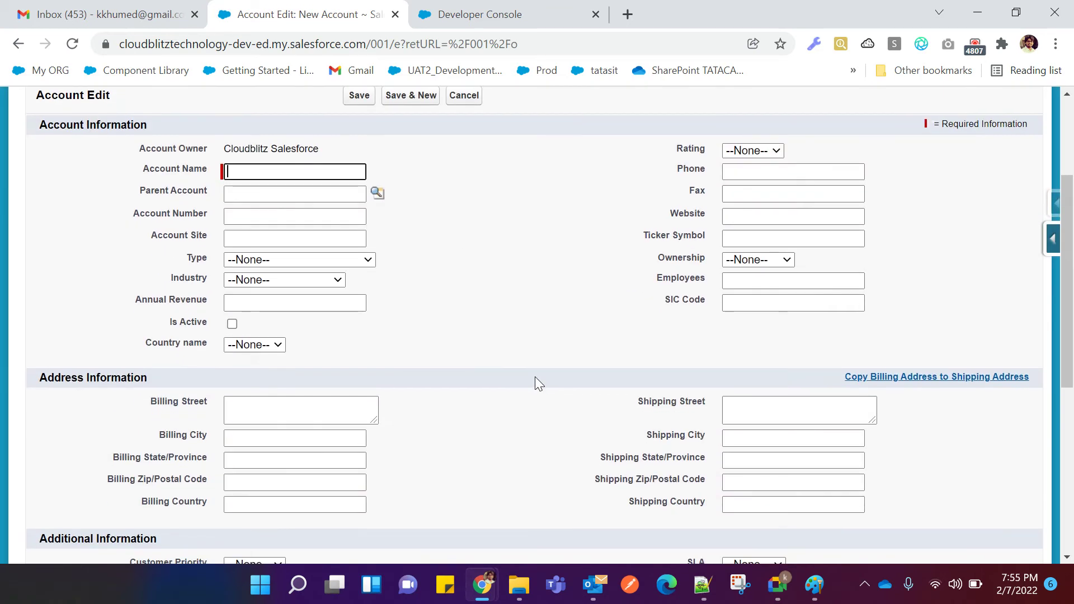
Examine the values offered by the Industry picklist and the sections of the new account form.
left_click_drag(170, 278, 208, 280)
left_click(128, 279)
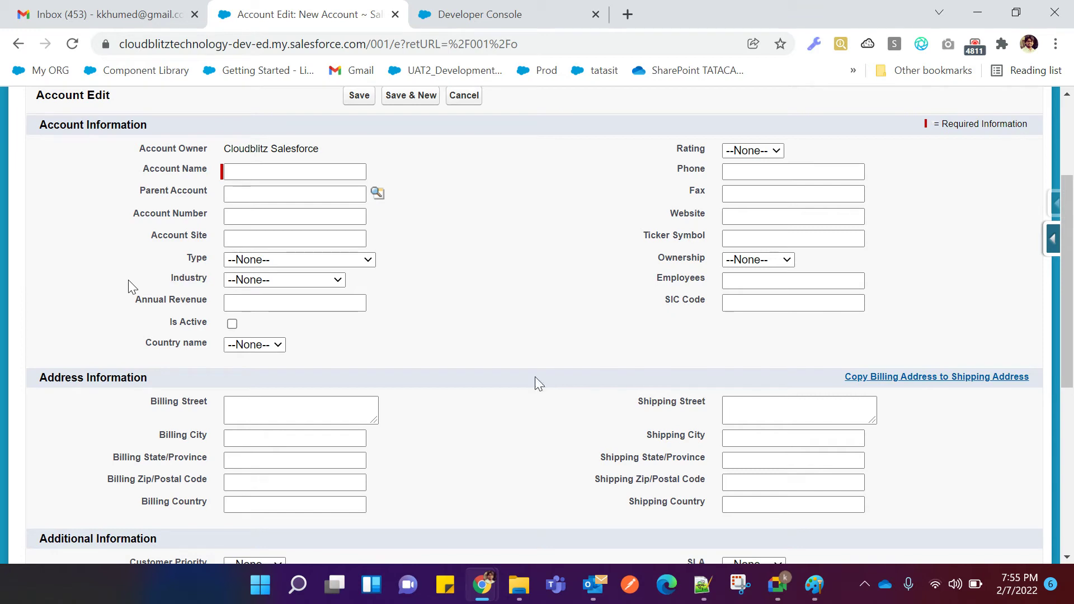
left_click(240, 282)
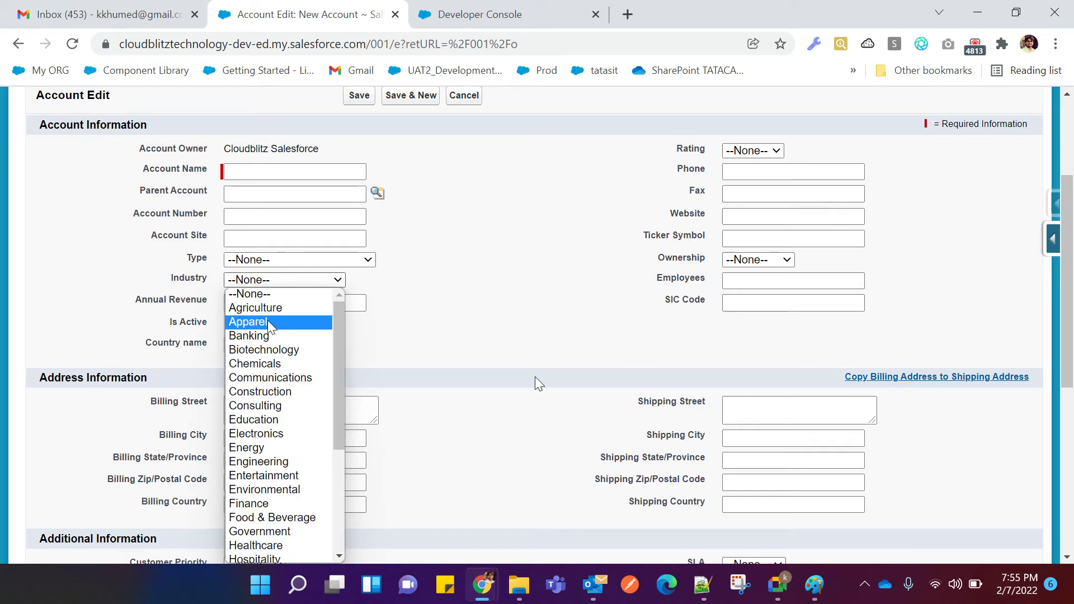
scroll(271, 333, "down", 4)
scroll(477, 336, "down", 2)
scroll(391, 275, "up", 1)
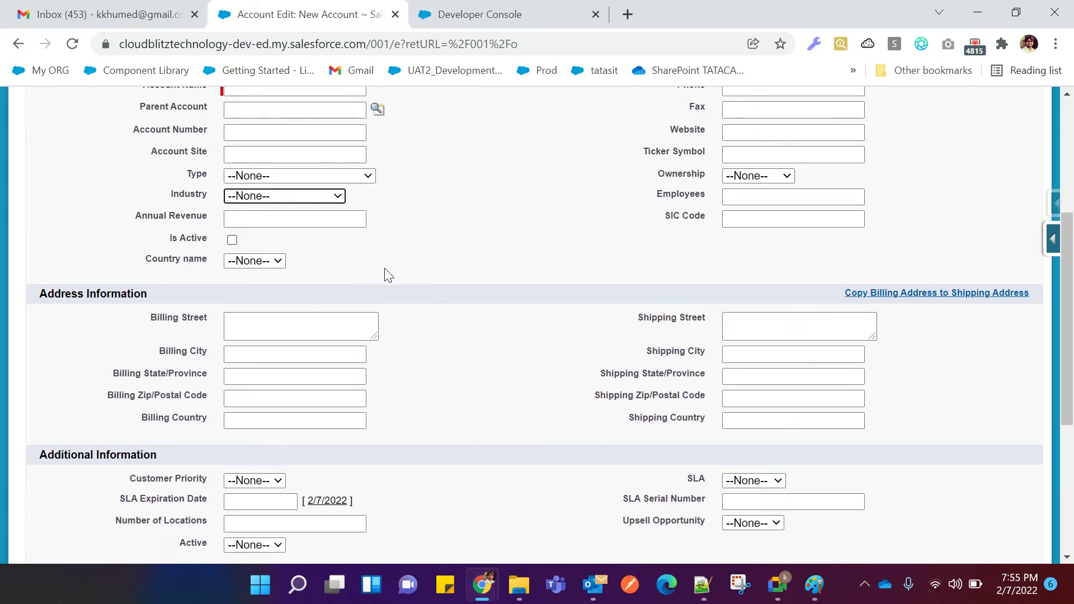
Examine the available Industry picklist values on the new account form.
left_click(317, 197)
scroll(305, 255, "down", 4)
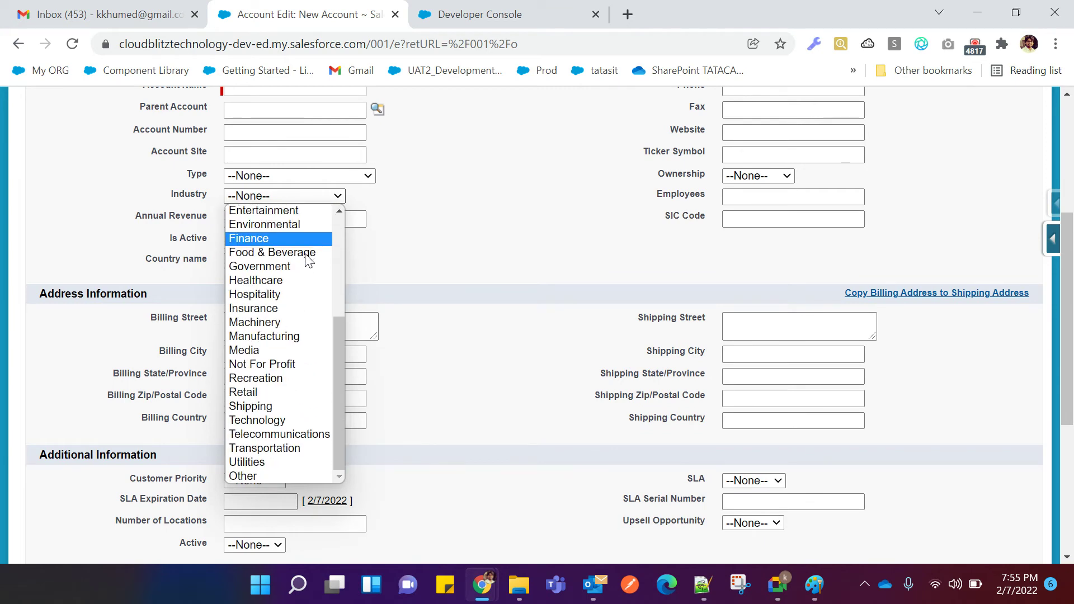
scroll(290, 323, "up", 4)
scroll(290, 322, "down", 4)
scroll(291, 322, "up", 4)
scroll(291, 327, "down", 4)
scroll(291, 329, "down", 2)
scroll(291, 329, "up", 4)
scroll(291, 329, "down", 4)
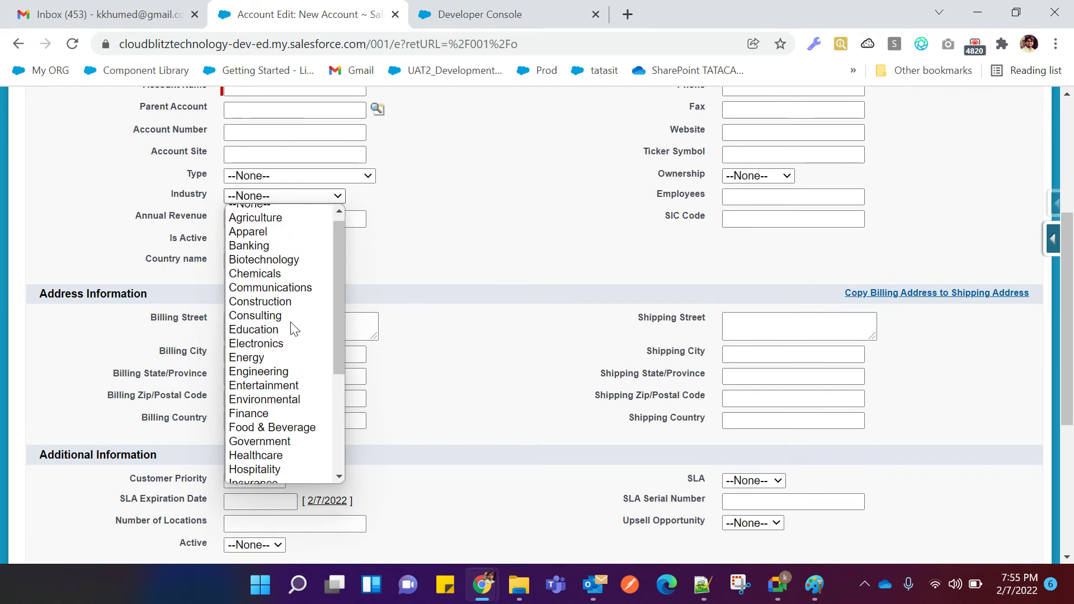
scroll(290, 322, "up", 4)
scroll(283, 238, "down", 4)
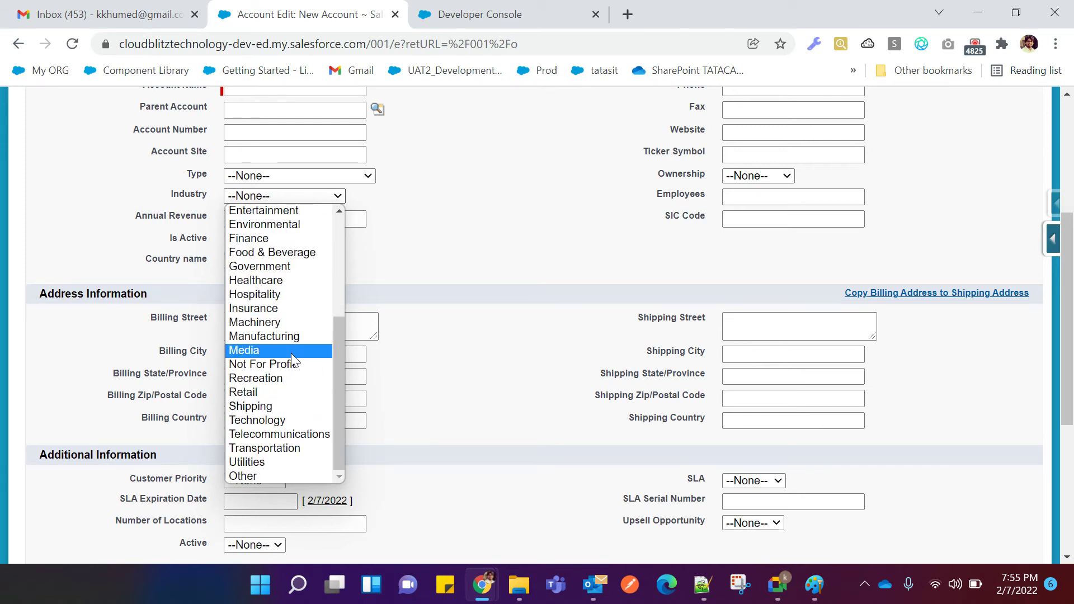
scroll(291, 354, "up", 4)
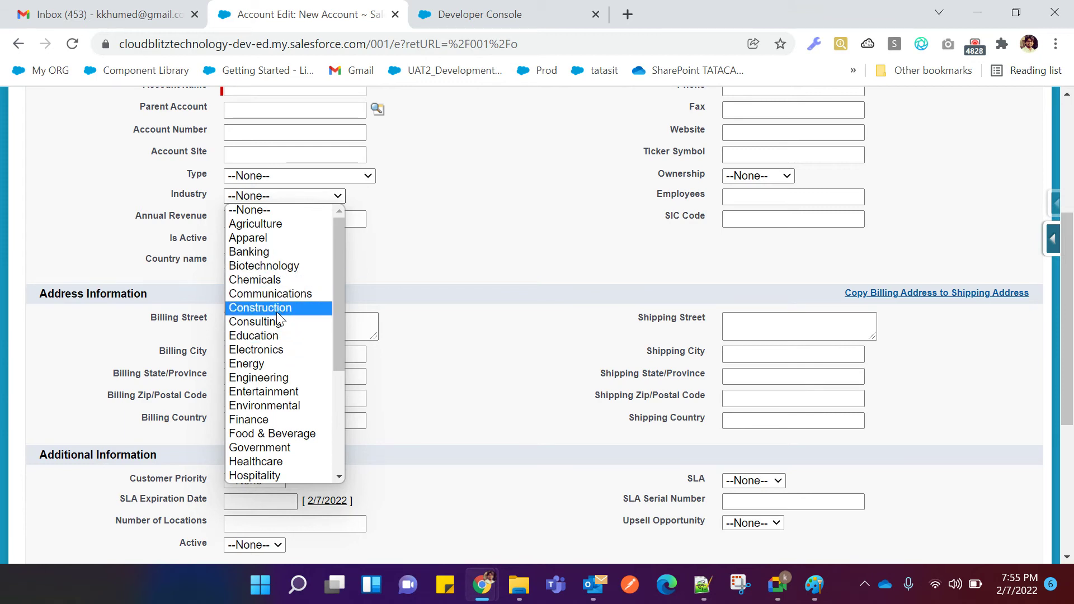
scroll(284, 364, "down", 4)
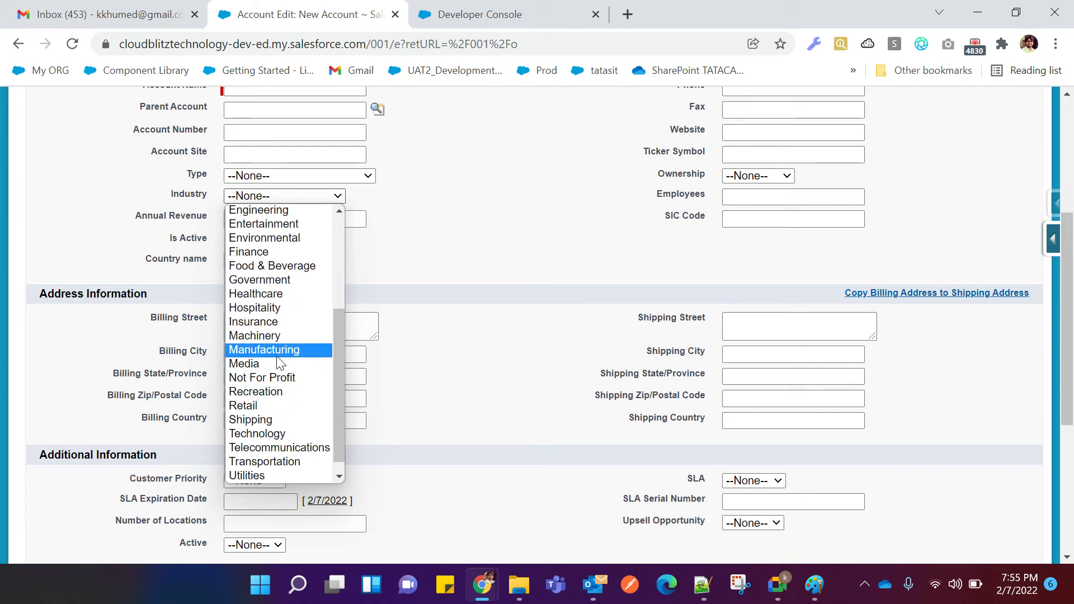
Compare the New Customer industry values in the Notepad++ notes with the Industry picklist on the Salesforce account form.
left_click(703, 584)
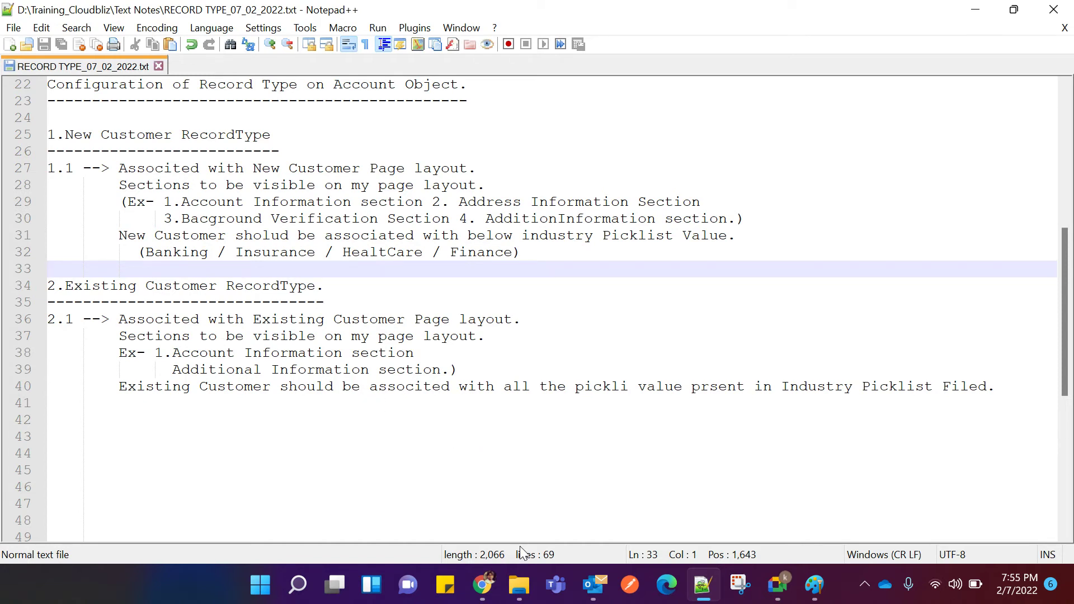
mouse_move(484, 587)
left_click(368, 529)
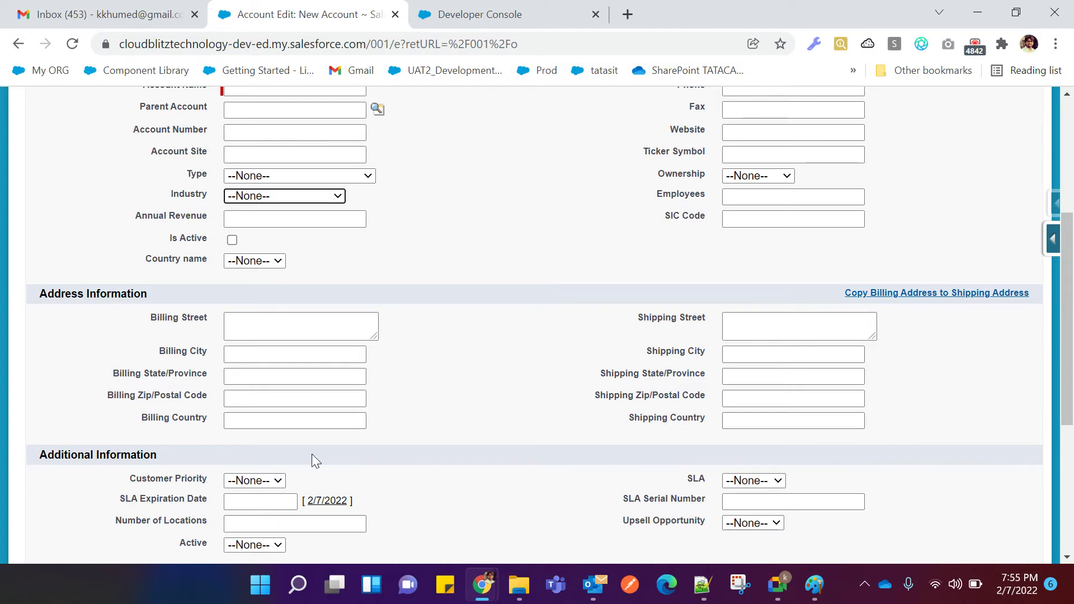
left_click(307, 198)
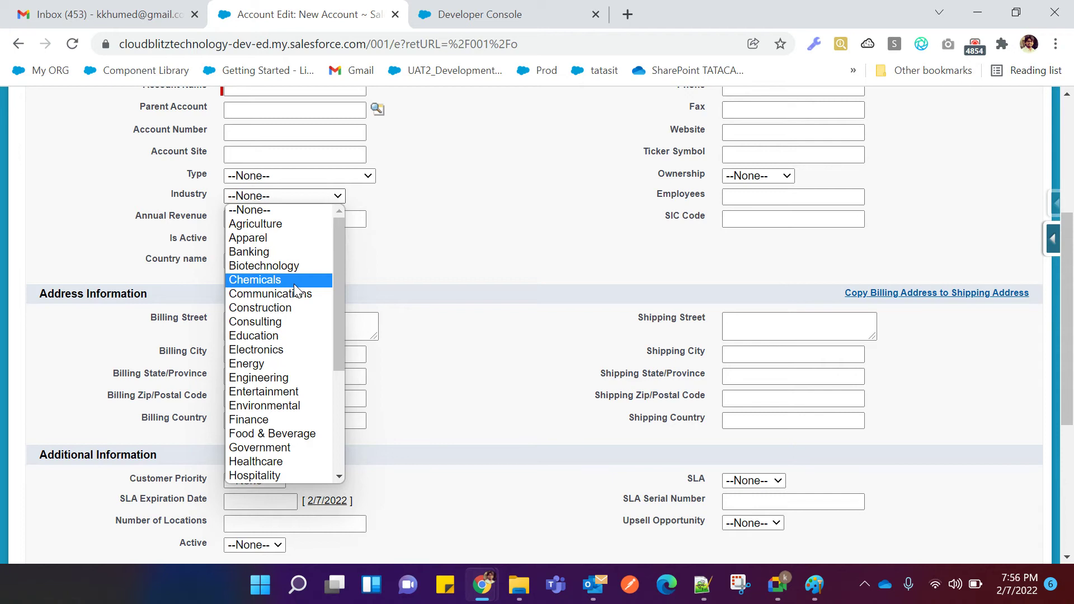
left_click(703, 585)
left_click_drag(144, 250, 536, 247)
left_click(534, 250)
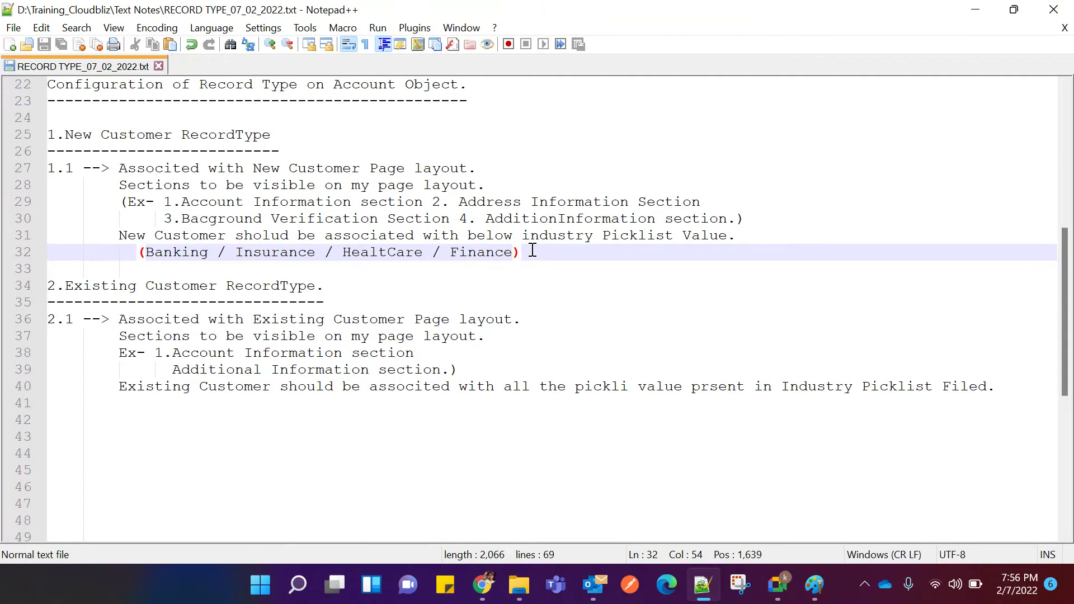
mouse_move(482, 585)
left_click(334, 462)
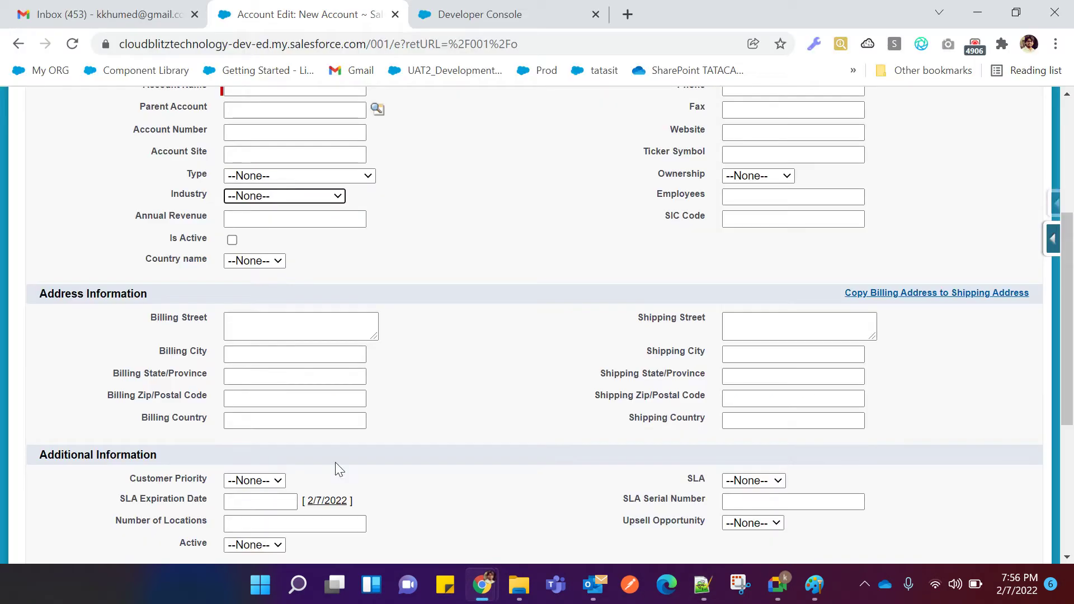
left_click(294, 197)
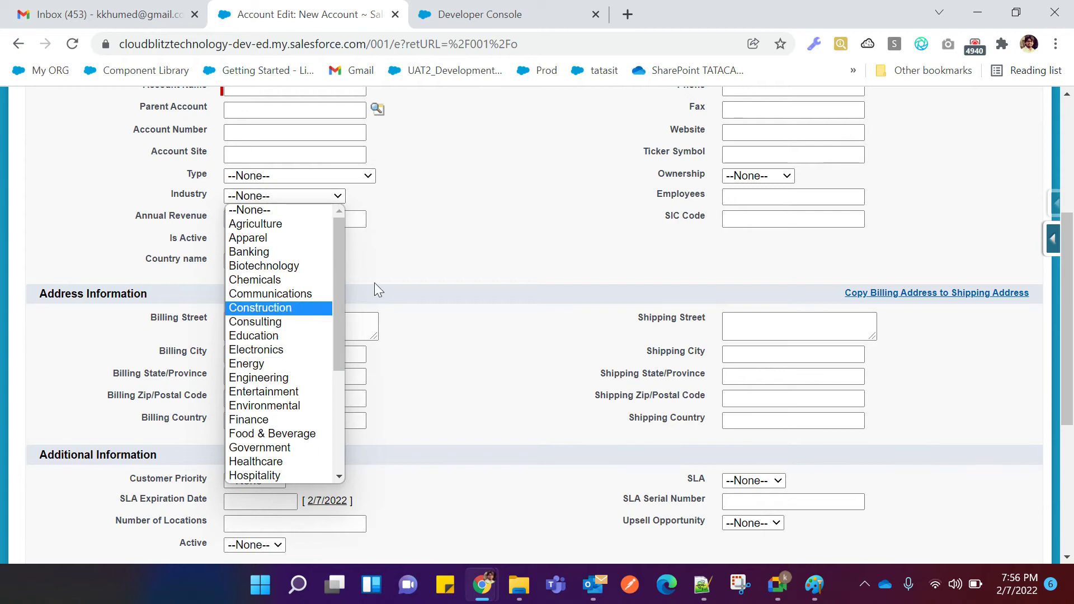
left_click(471, 236)
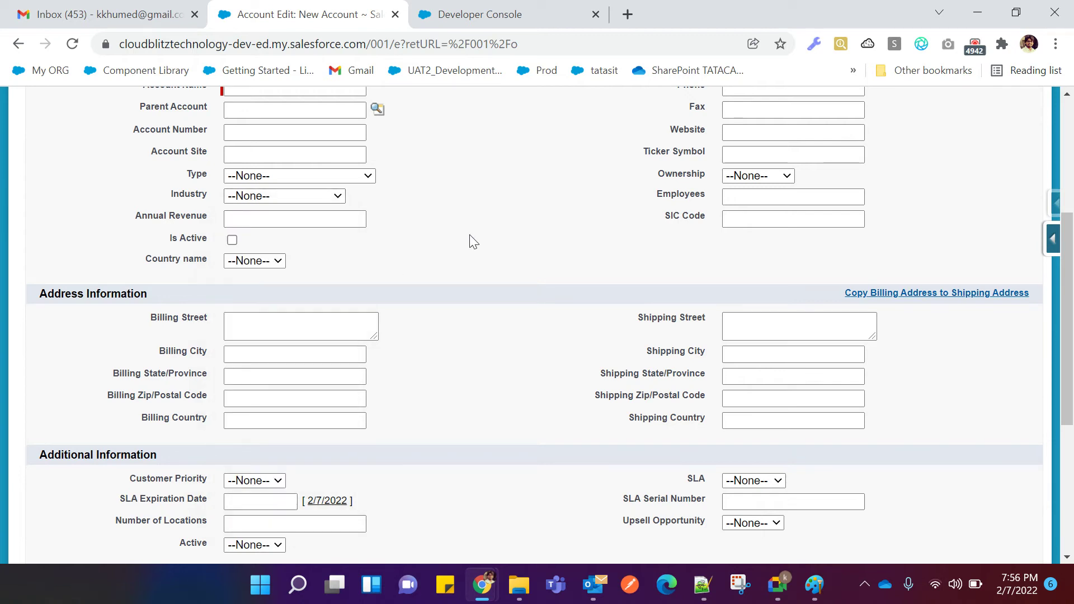
In the Notepad++ notes, append "(Use case)" to the "Configuration of Record Type on Account Object." heading and extend its dashed underline to match.
left_click(702, 585)
scroll(399, 392, "down", 1)
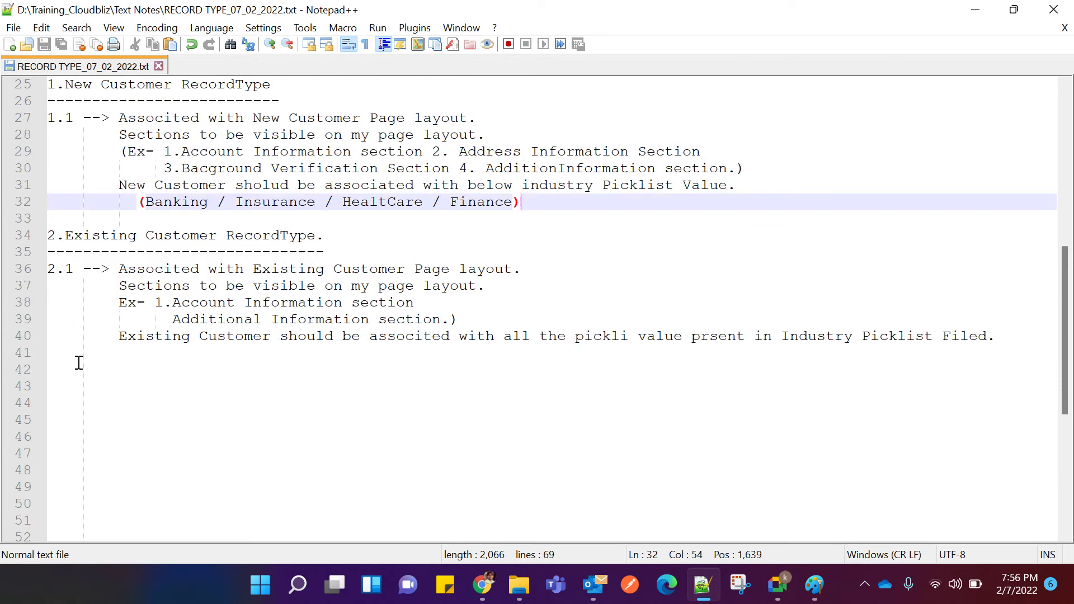
scroll(73, 364, "up", 3)
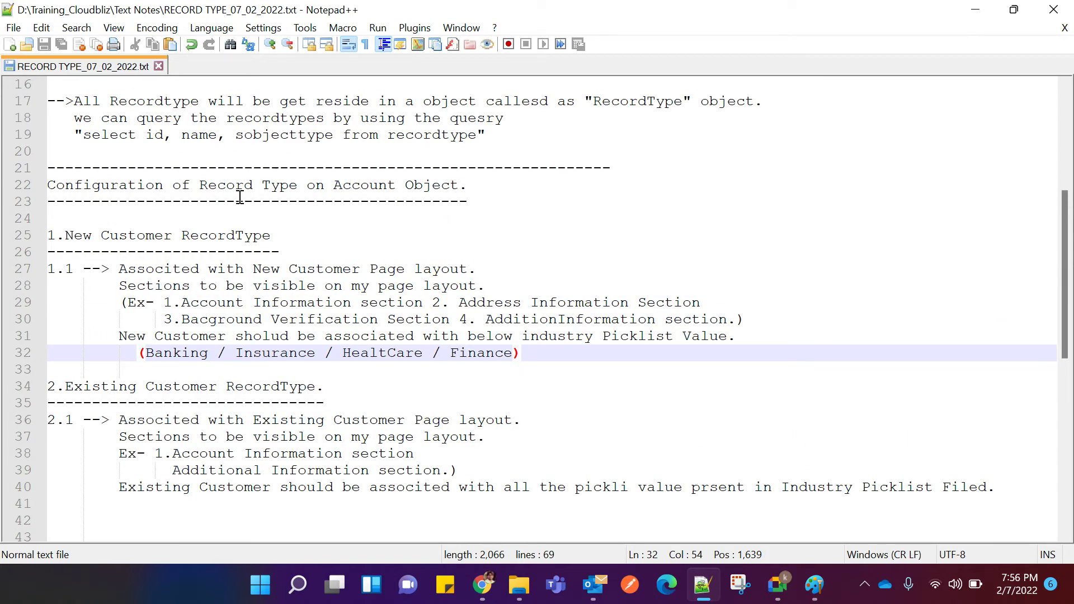
left_click(166, 185)
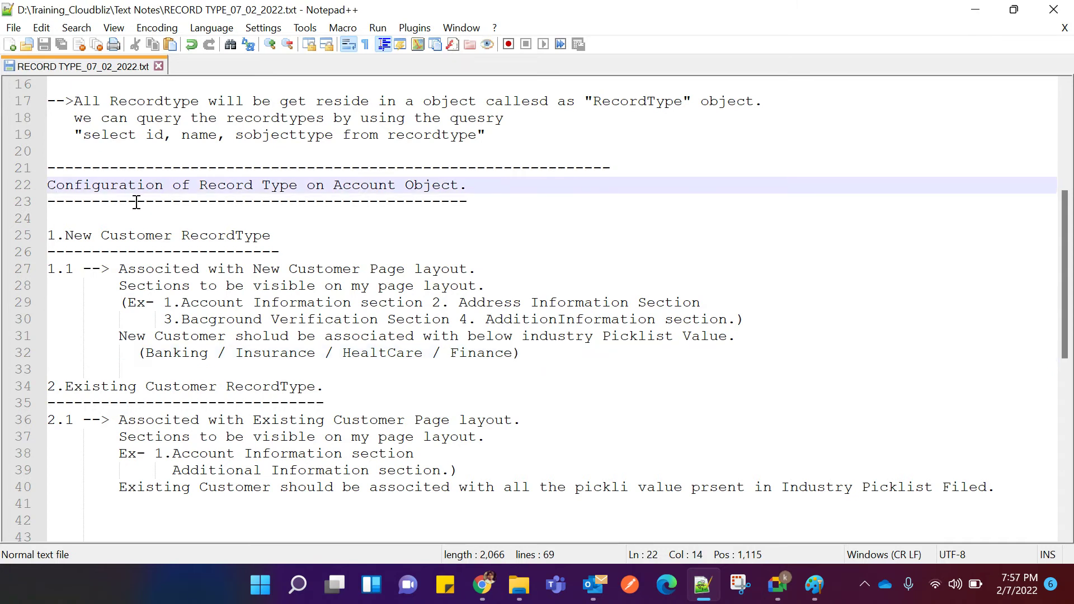
left_click(473, 198)
left_click(473, 185)
type("(Us")
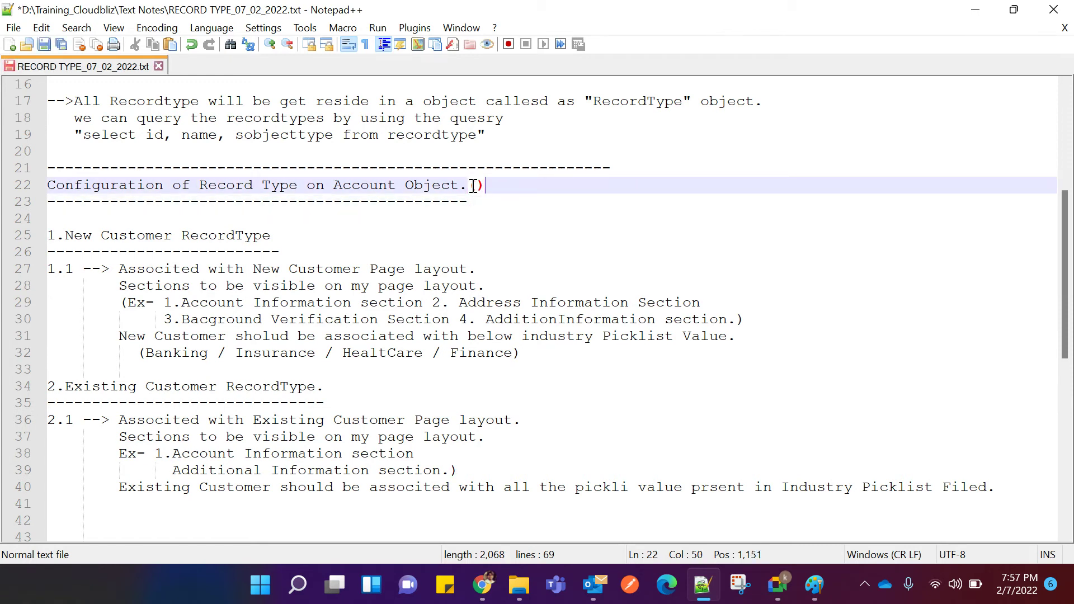
type("e casr")
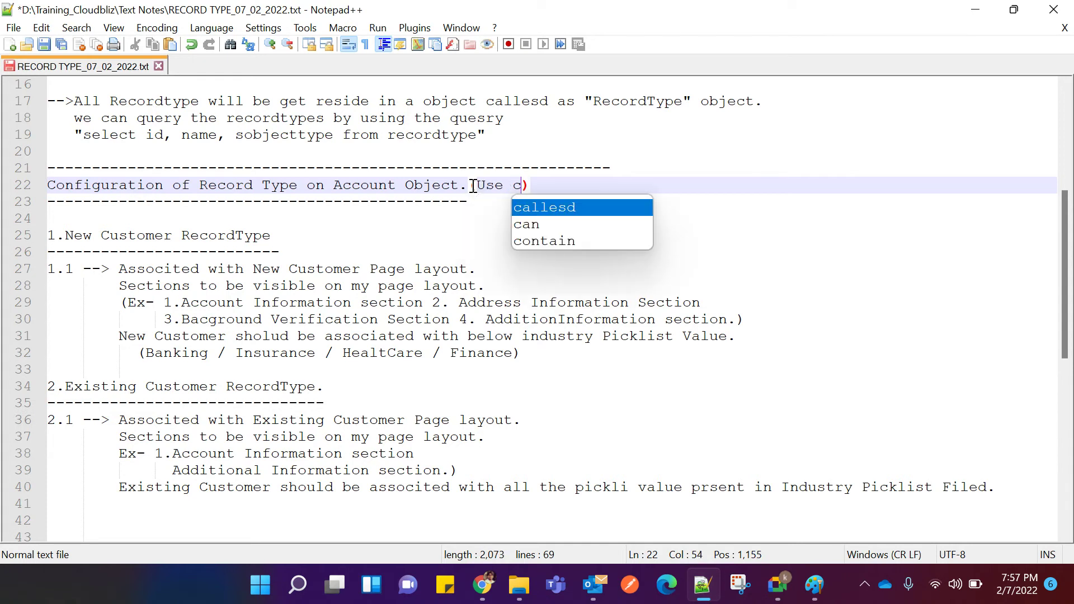
key("BackSpace")
type("e")
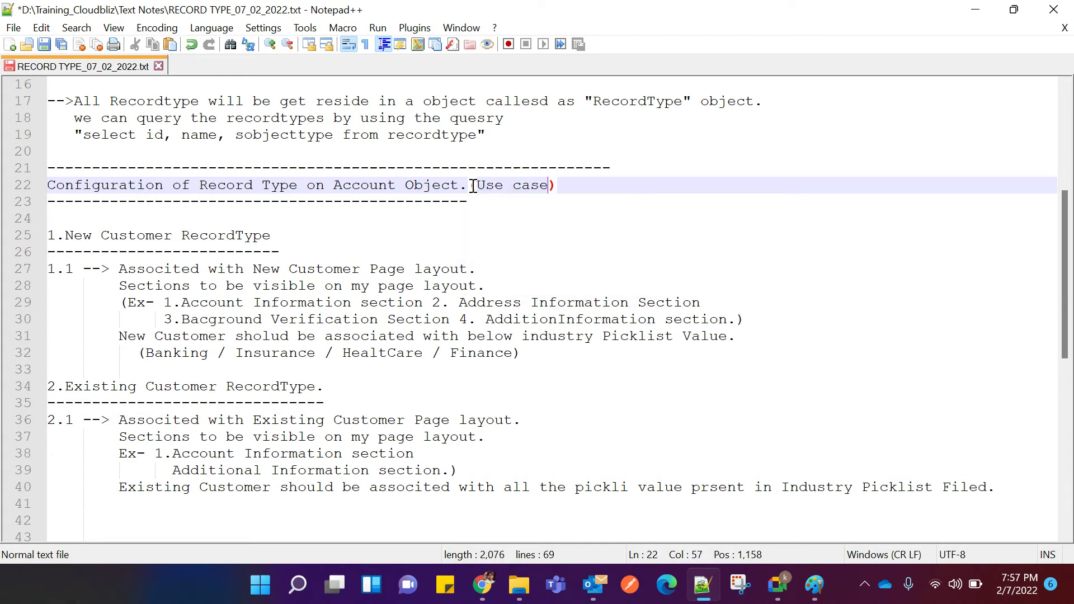
left_click(470, 200)
type("-------------------")
Add an "Implementation" heading with a dashed underline below the Existing Customer RecordType section.
scroll(470, 207, "down", 4)
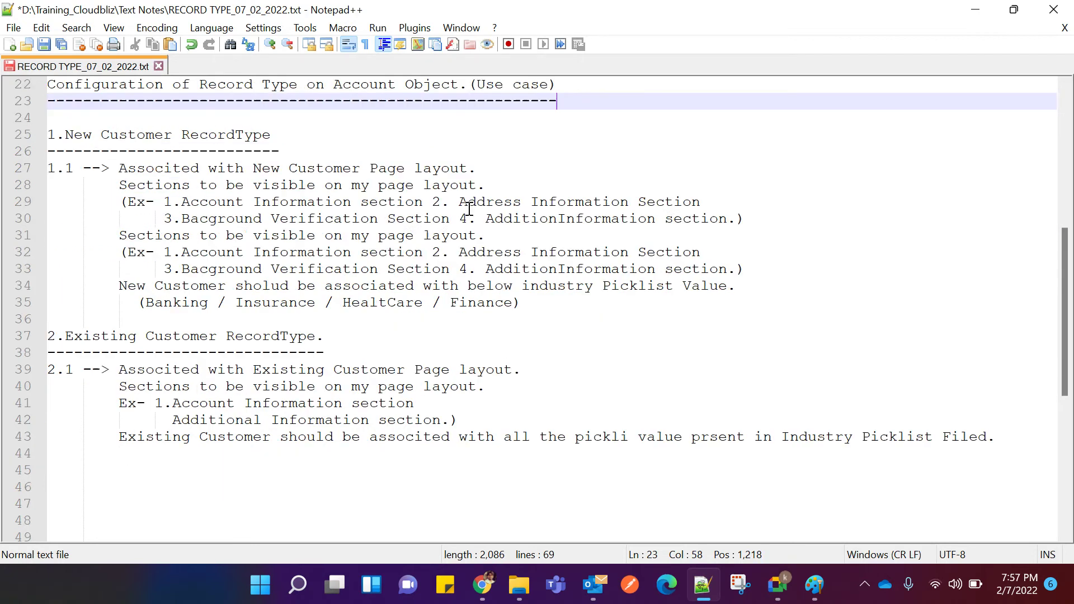
left_click(56, 335)
type("Implement")
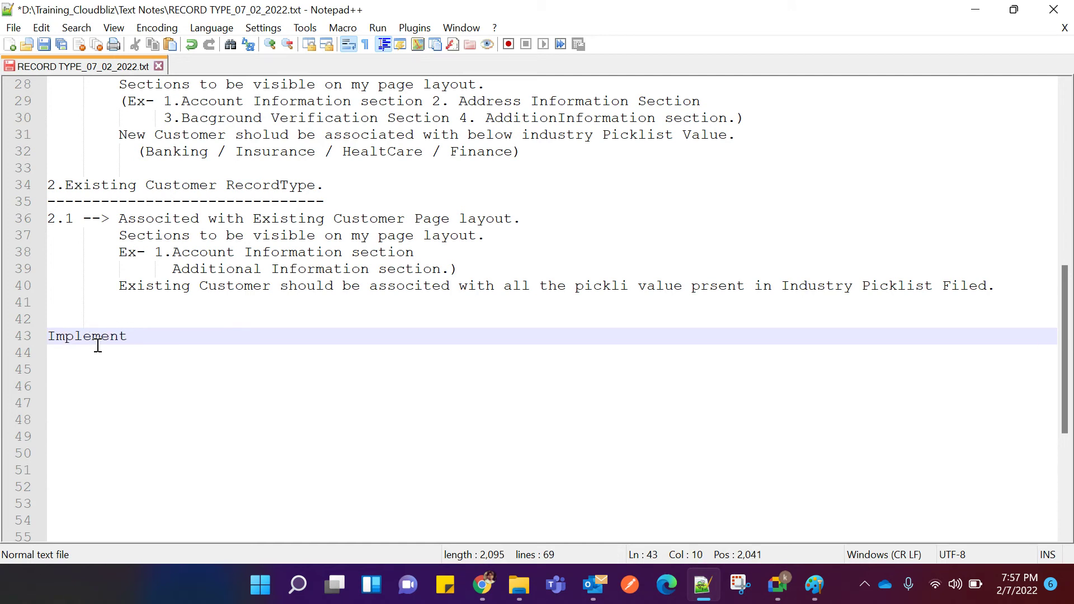
type("ation")
key("Return")
type("---------------")
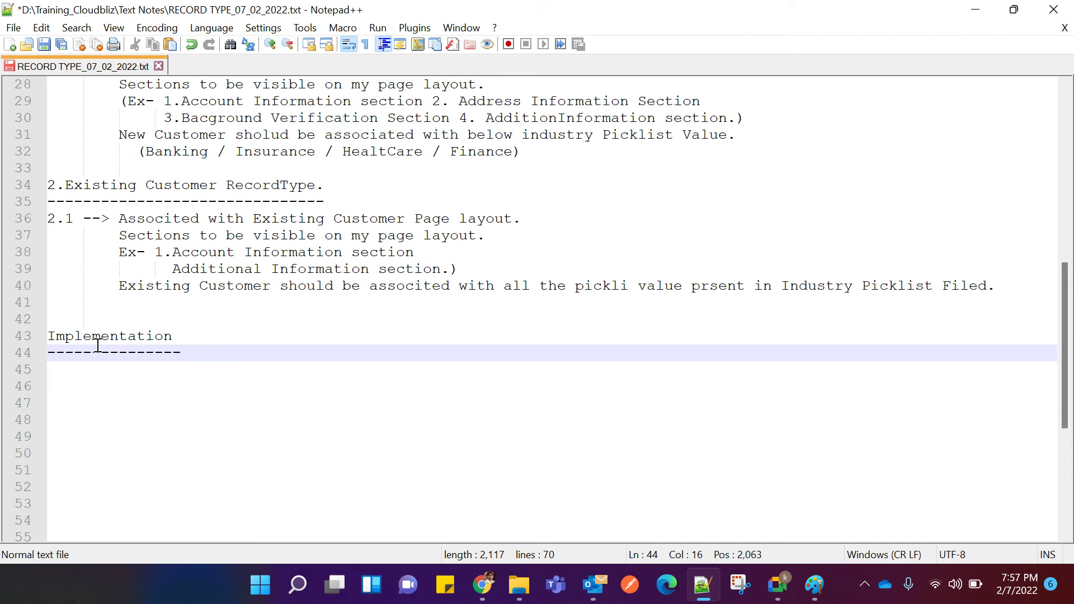
Under the Implementation heading, write "Step 1 :- Create the 2 Page Layout by Cloning an existing Page layout.".
key("Return")
type("S")
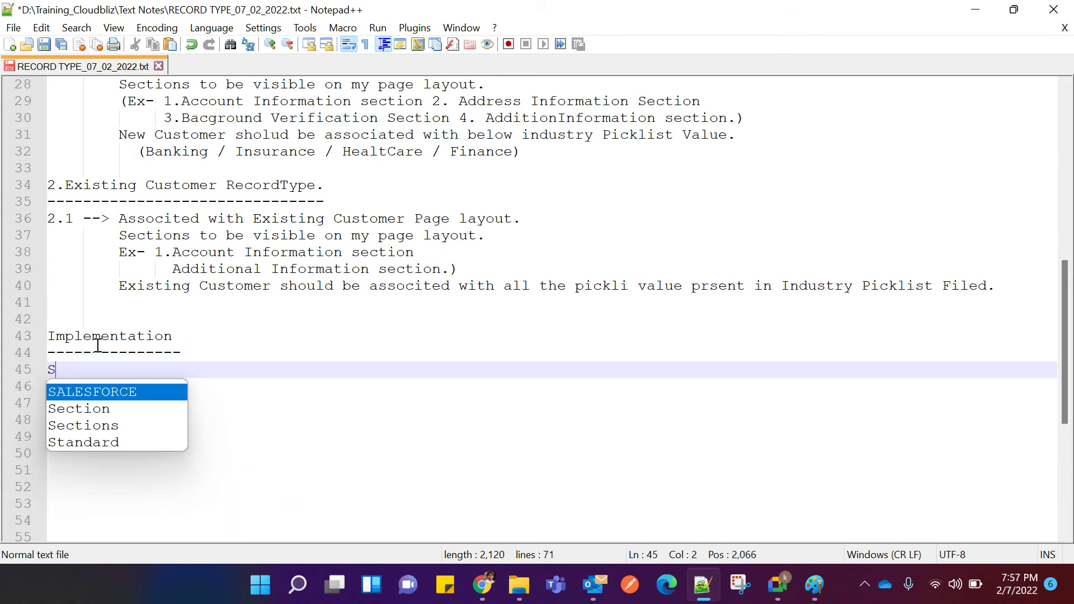
type("tep 1")
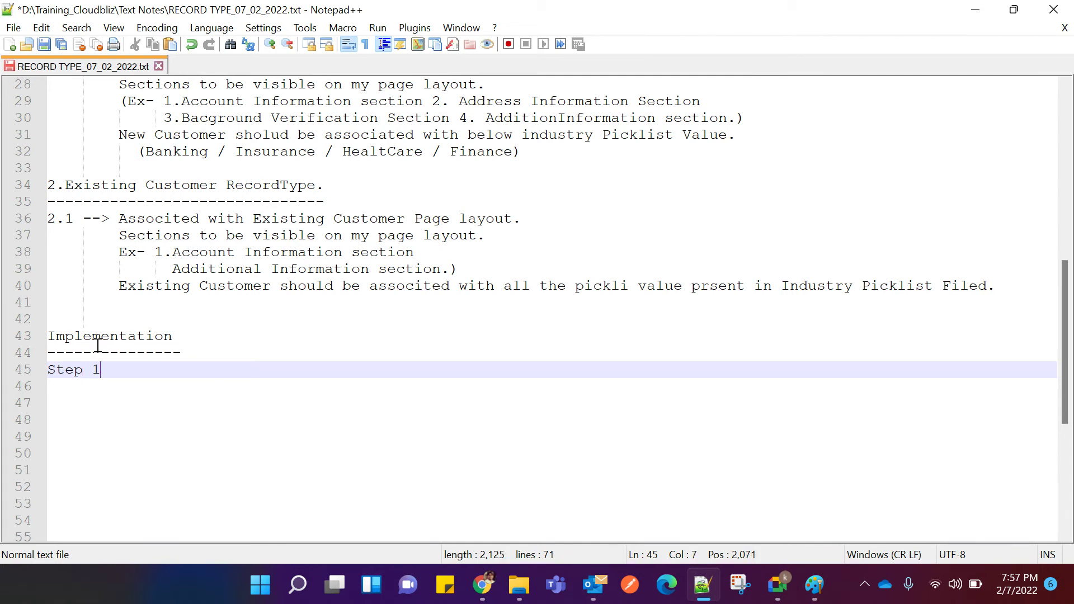
type("-")
scroll(183, 378, "up", 1)
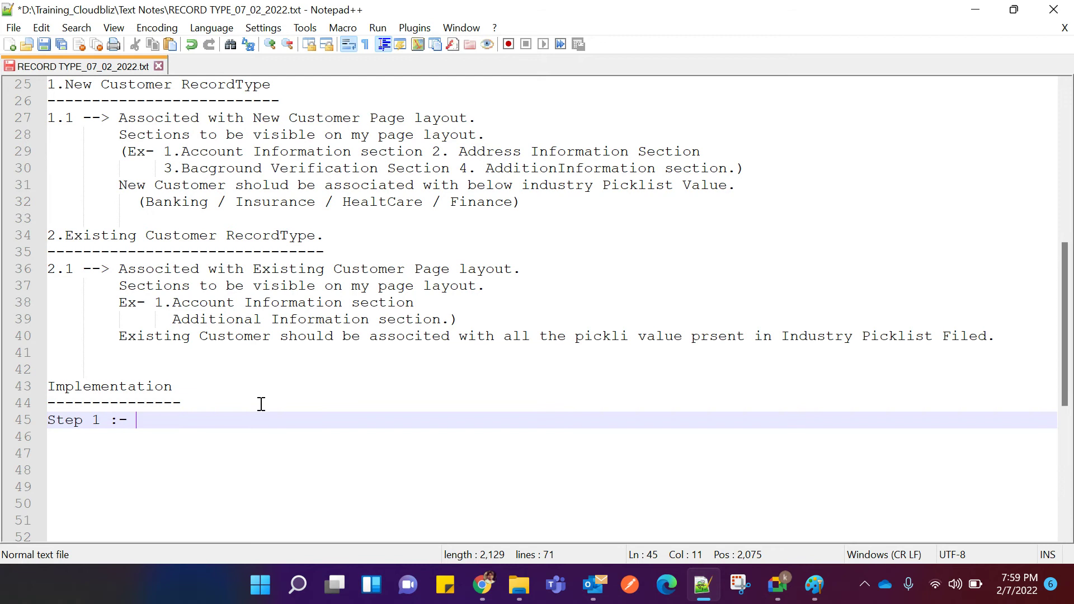
type("Create the 2 O")
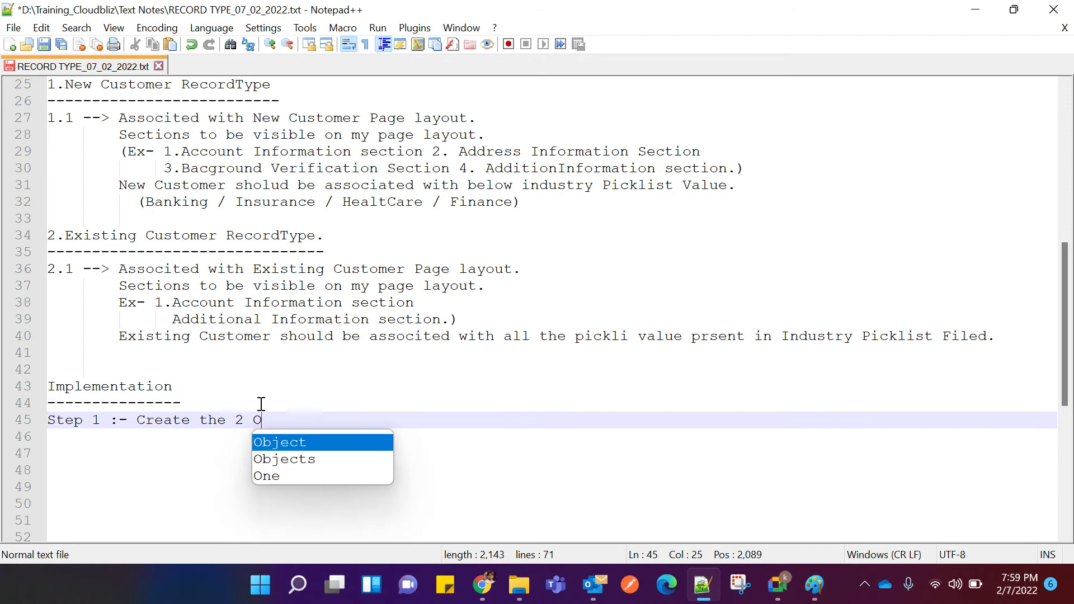
key("BackSpace")
type("Page L")
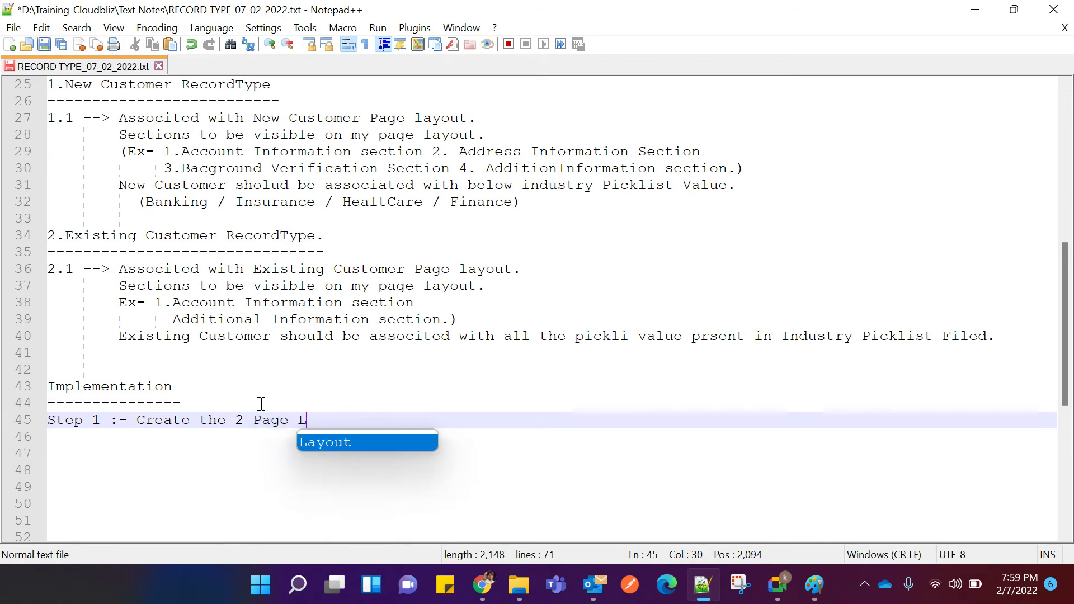
type("ayout b")
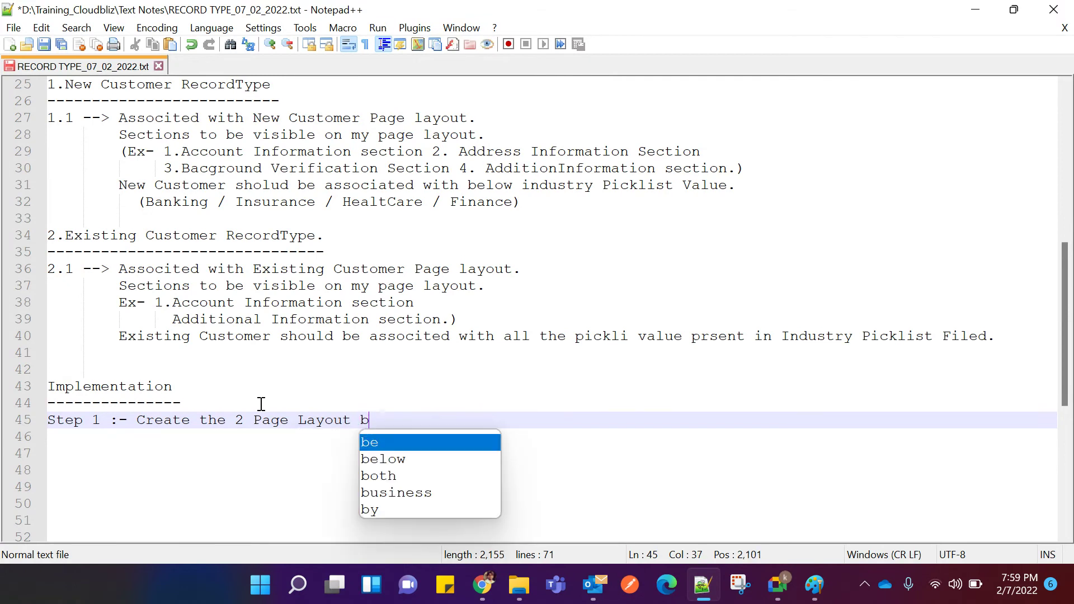
type("y Cloning")
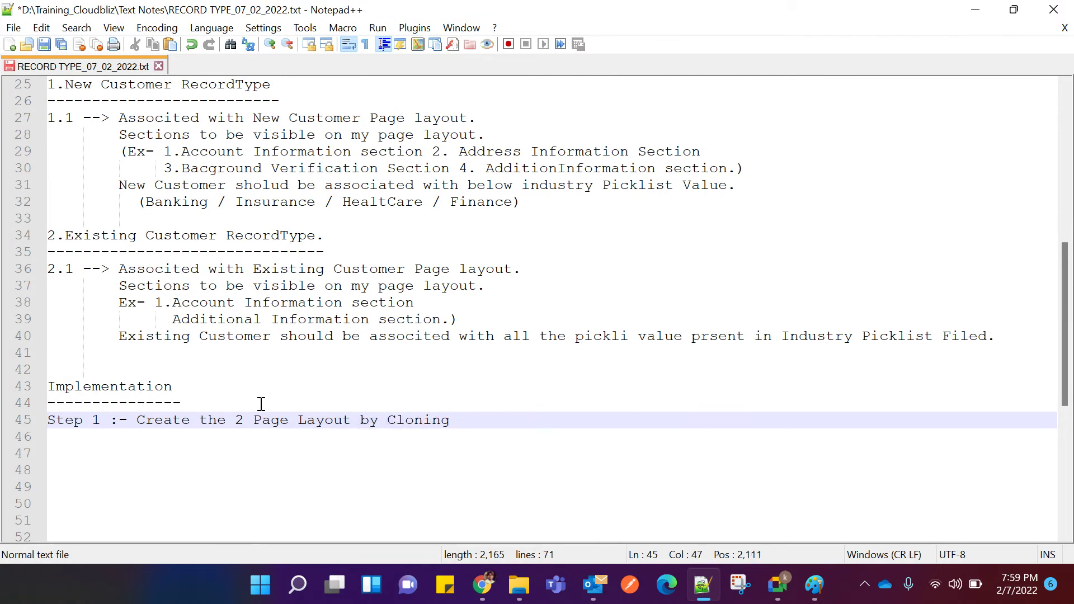
type(" an existing ")
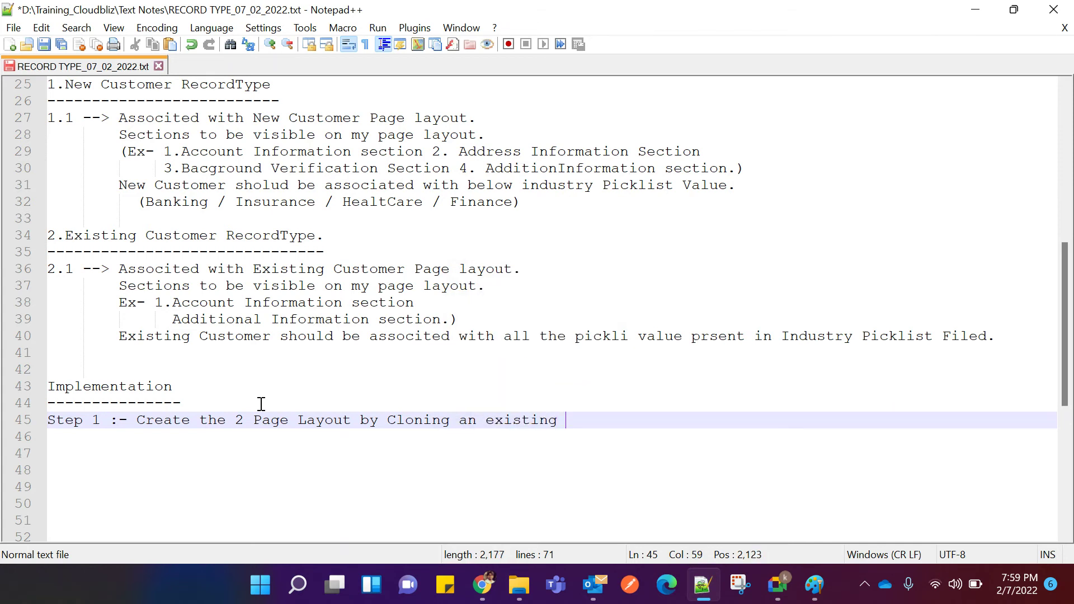
type("Page l")
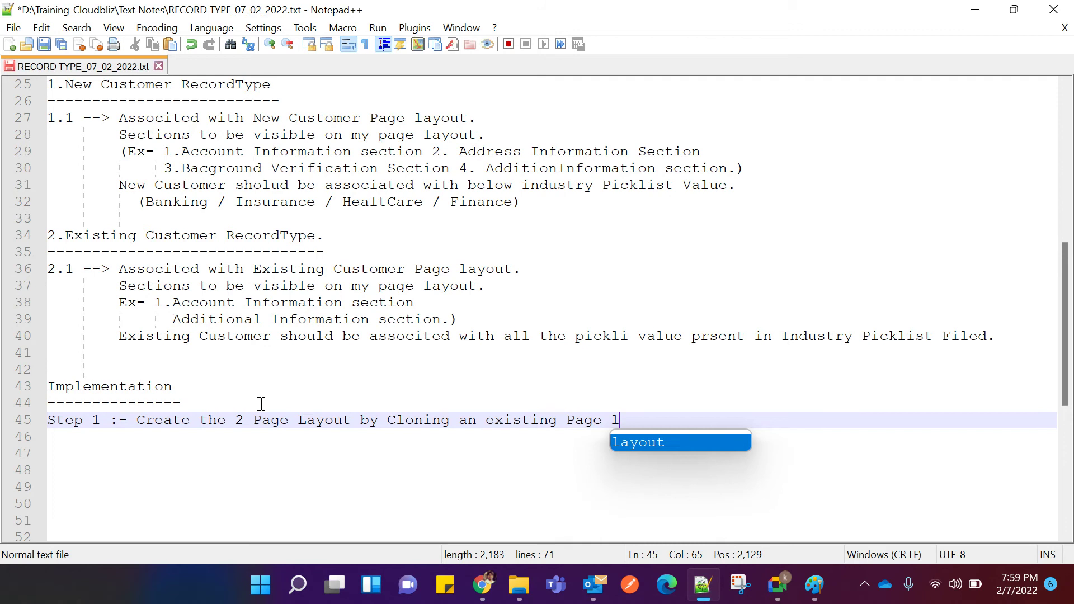
type("ayout.")
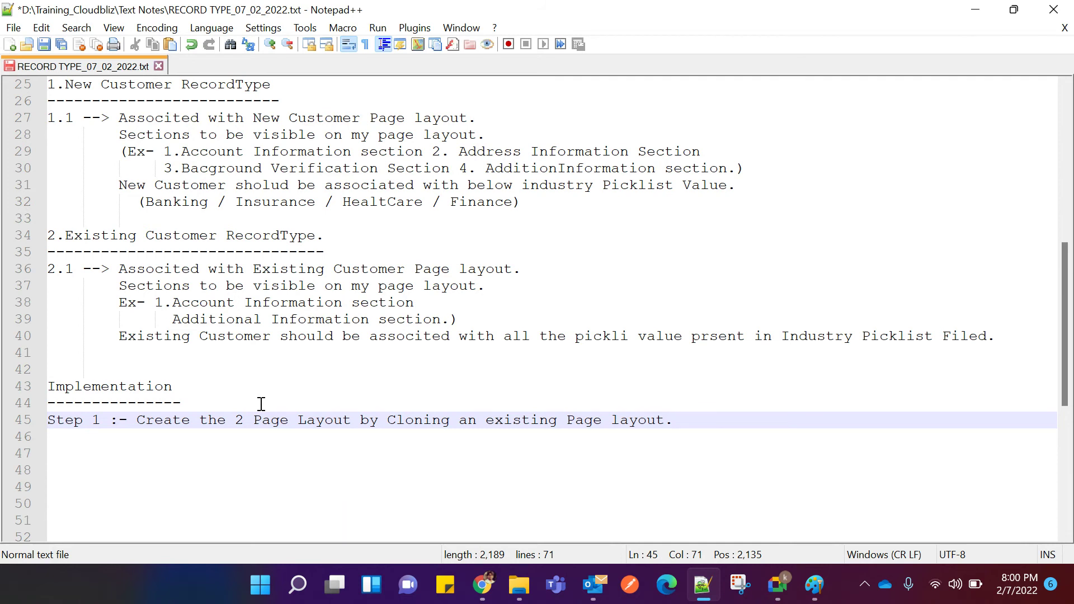
Below the Step 1 line, add an indented line reading "1.New Customer Page layout. 2. Existing Customer Page Layout.".
key("Return")
key("Tab")
key("Tab")
key("Tab")
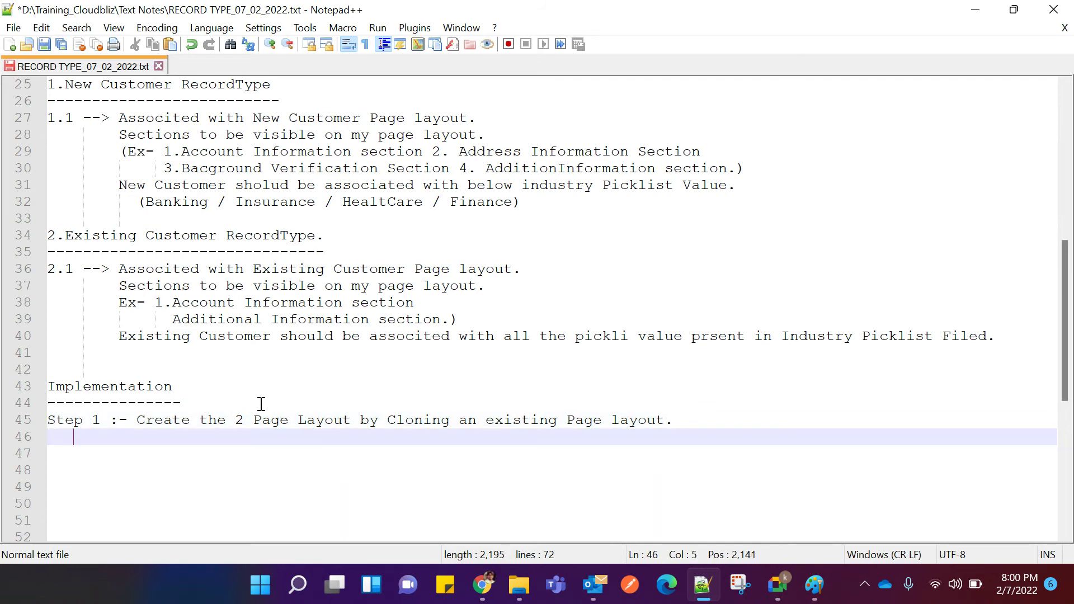
type("1.New ")
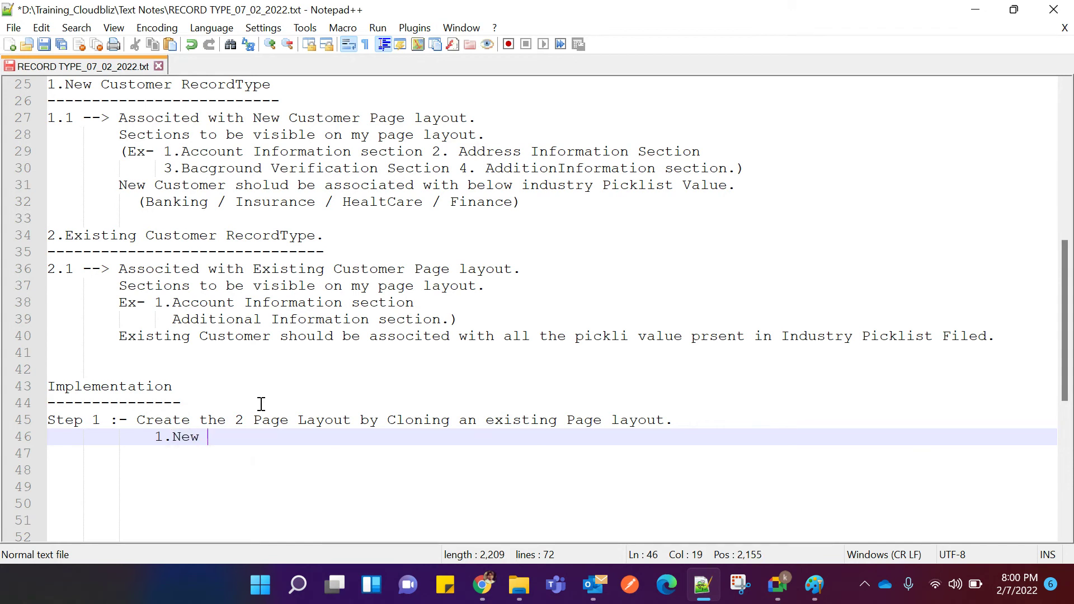
type("Customer")
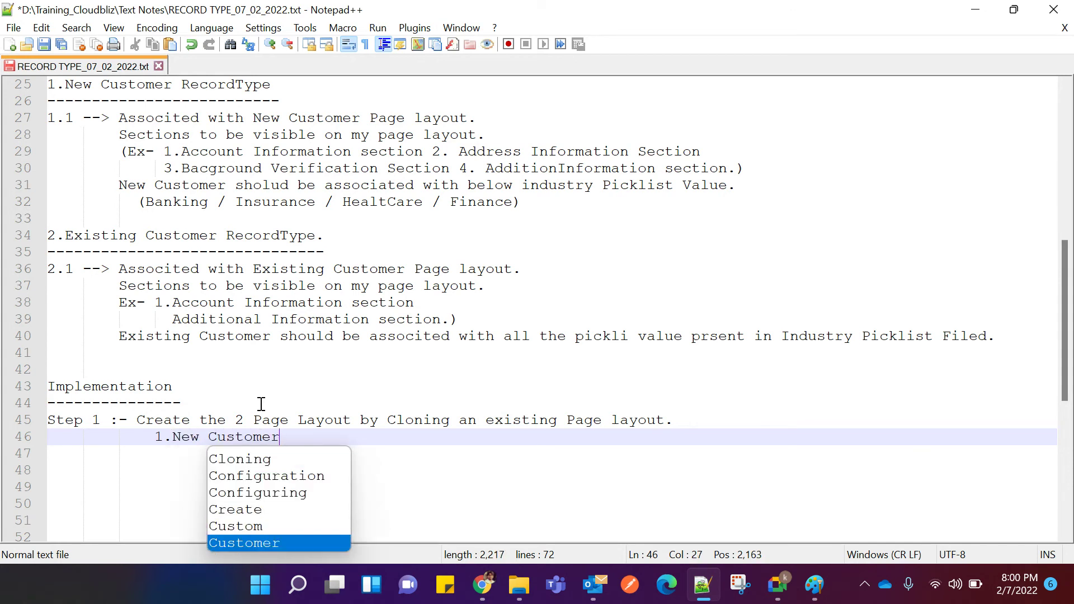
type(" Page ")
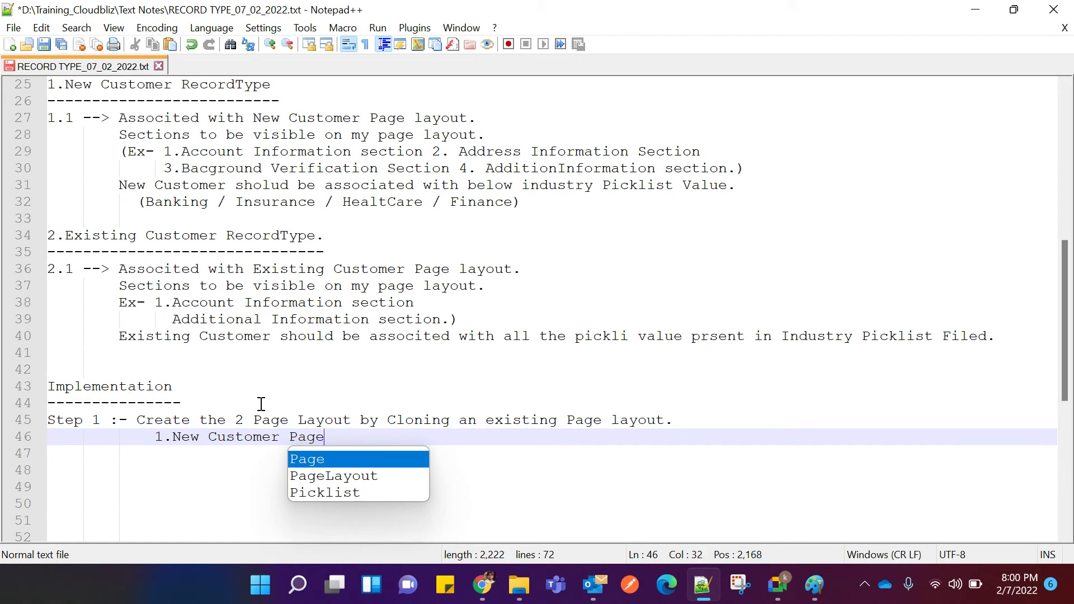
type("layo")
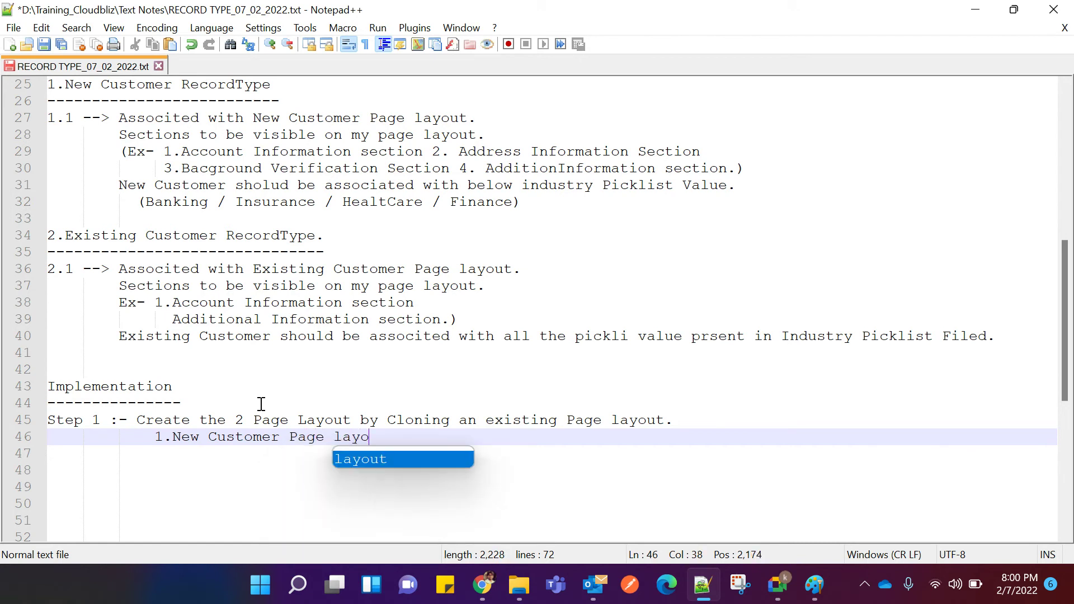
type("ut.  2.")
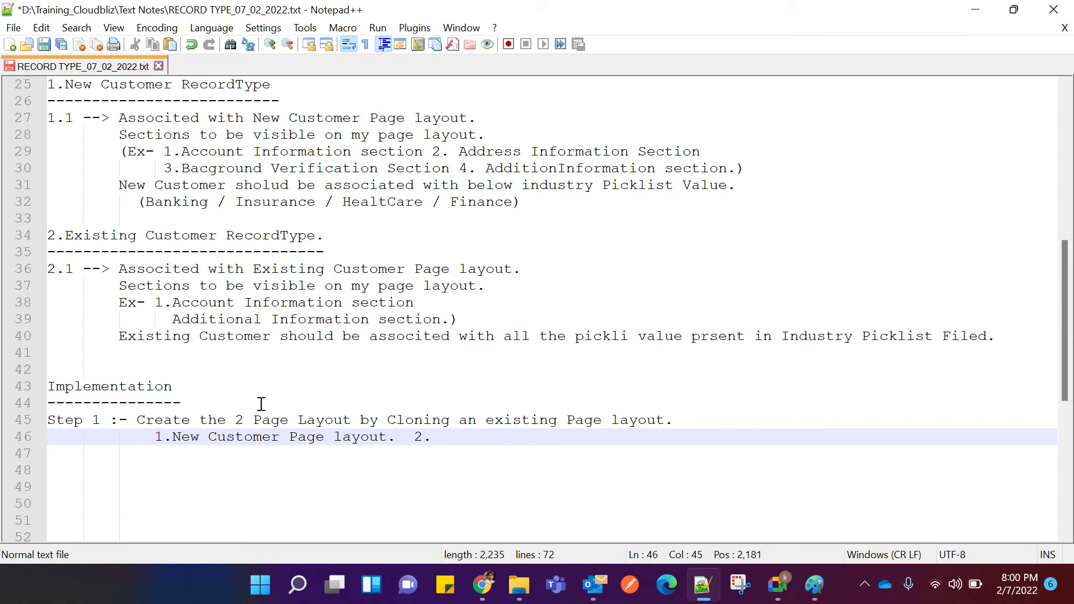
type(" Existi")
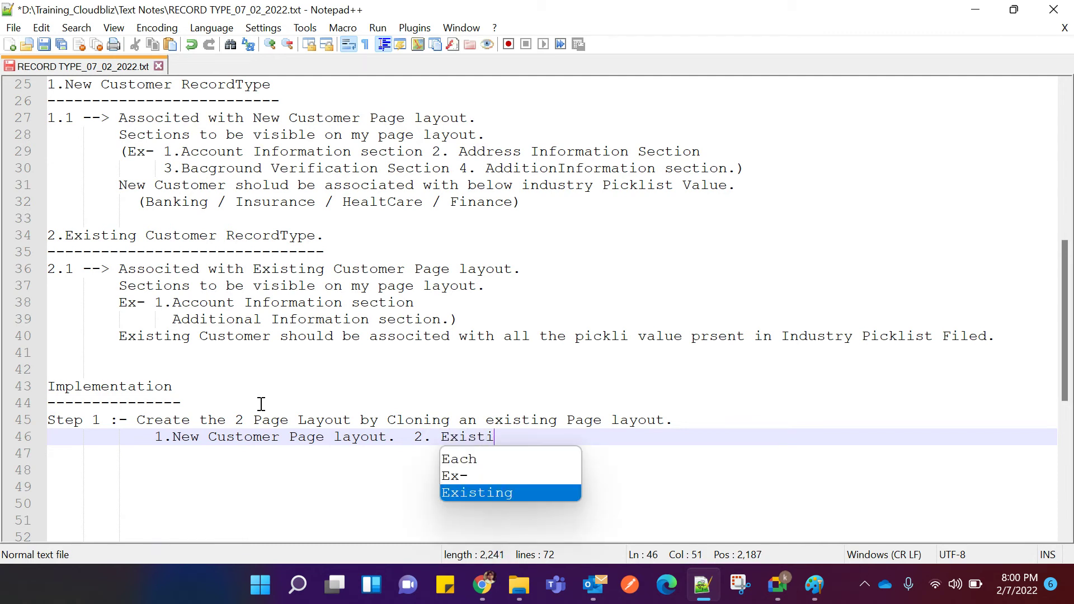
type("ng Custo")
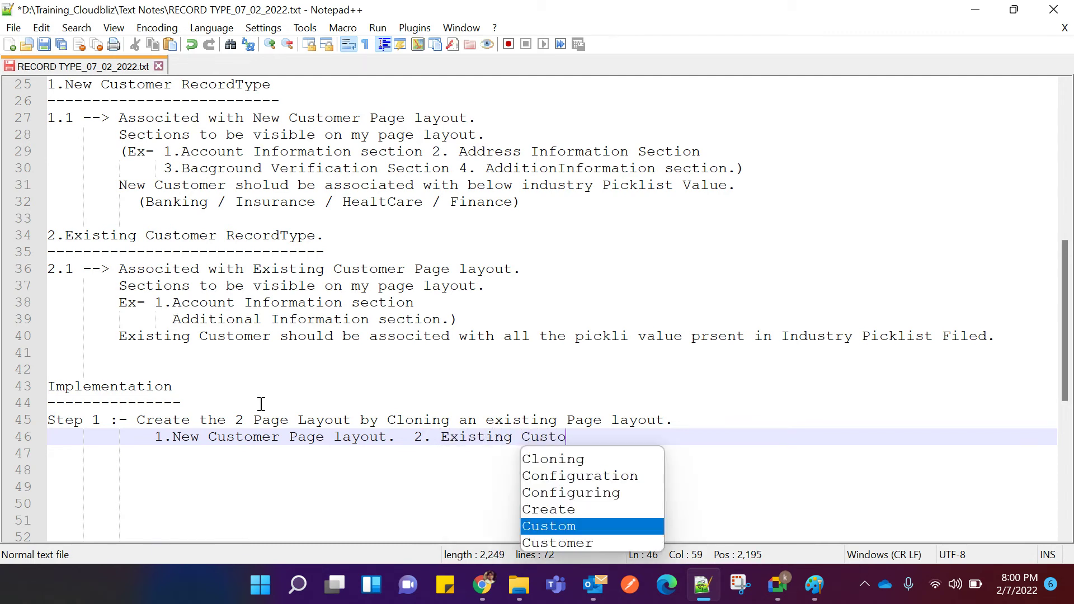
type("mer Page")
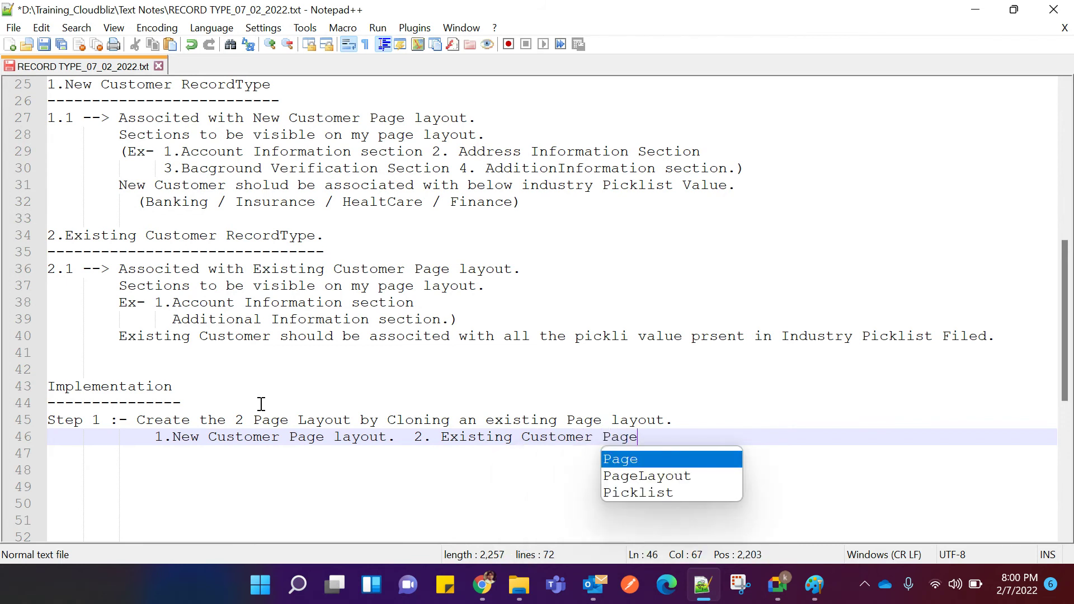
type(" Layout.")
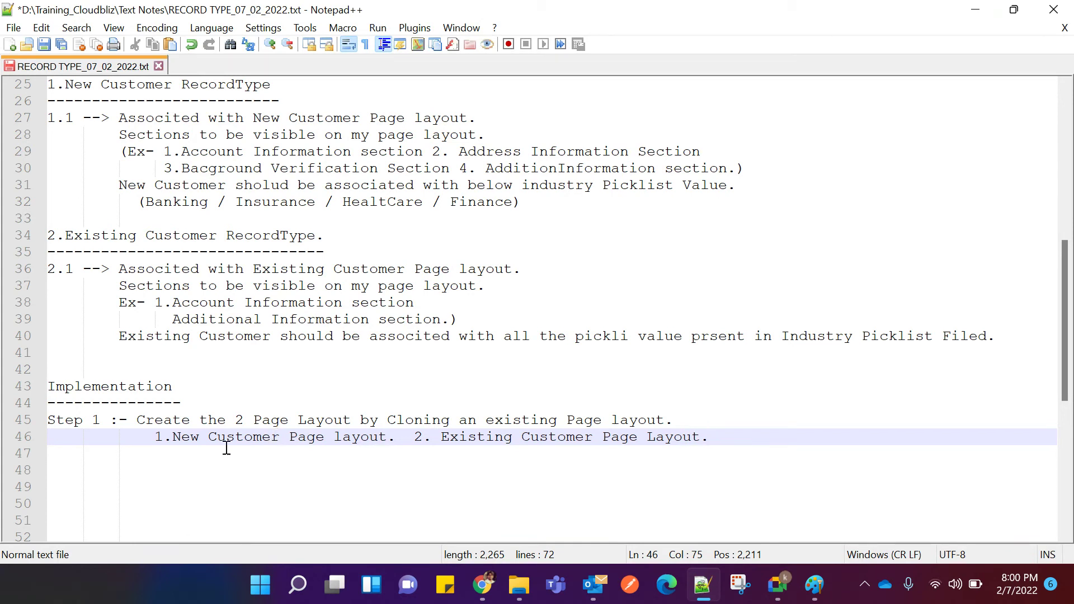
Remove the space between "2." and "Existing Customer Page Layout." in the page layout list.
left_click_drag(173, 437, 388, 438)
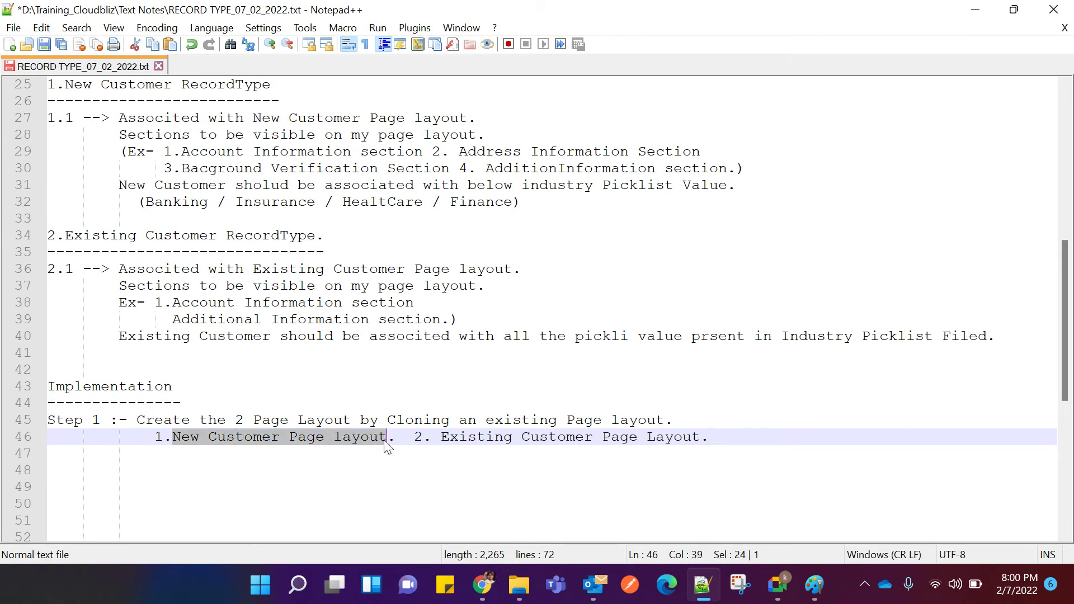
left_click(401, 456)
left_click(442, 440)
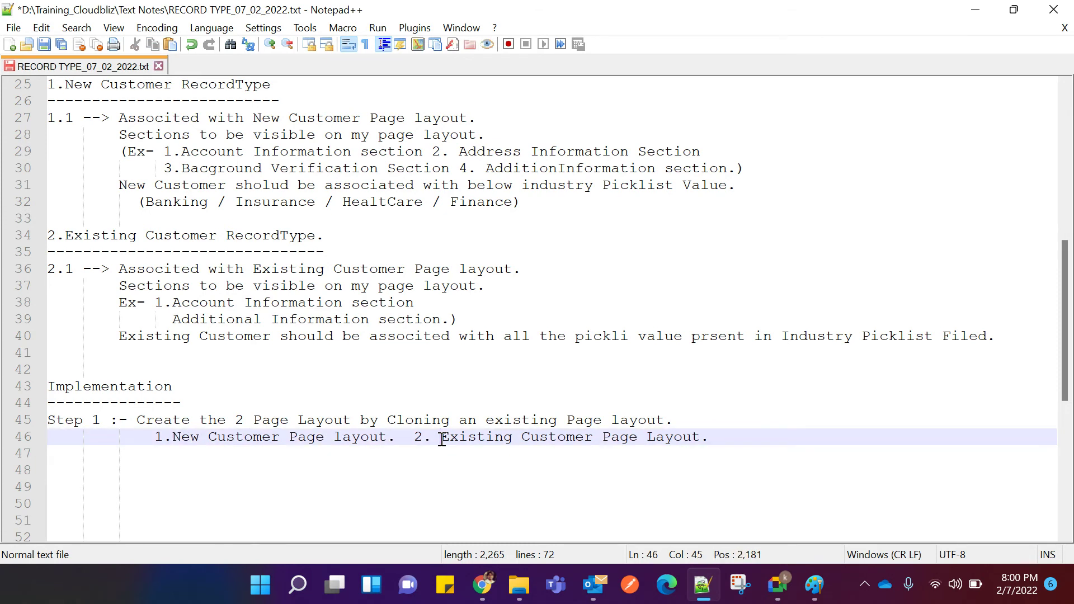
key("BackSpace")
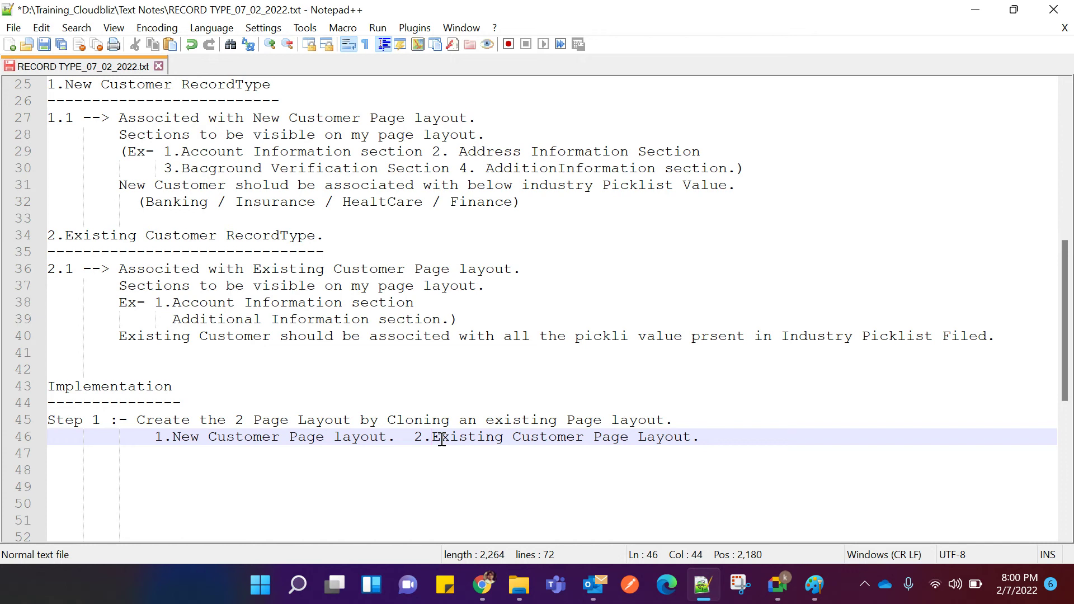
Below the page layout list, add an indented heading "Navigation for creating a Page Payout." with a dashed underline of matching length.
scroll(355, 465, "down", 1)
left_click(718, 386)
key("Return")
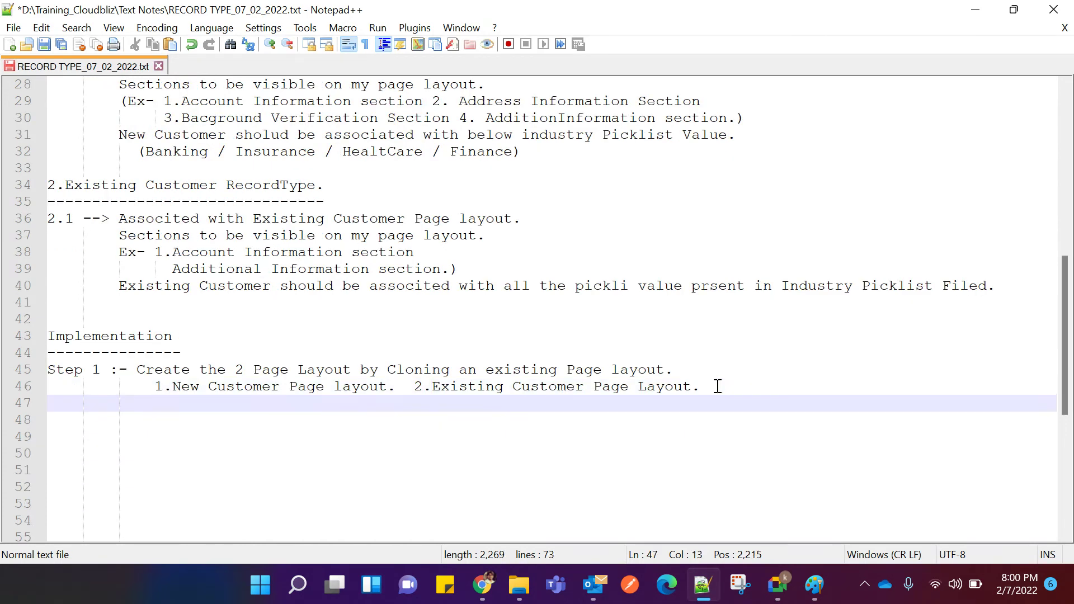
key("BackSpace")
key("BackSpace")
type("Navigation fo")
type("r c")
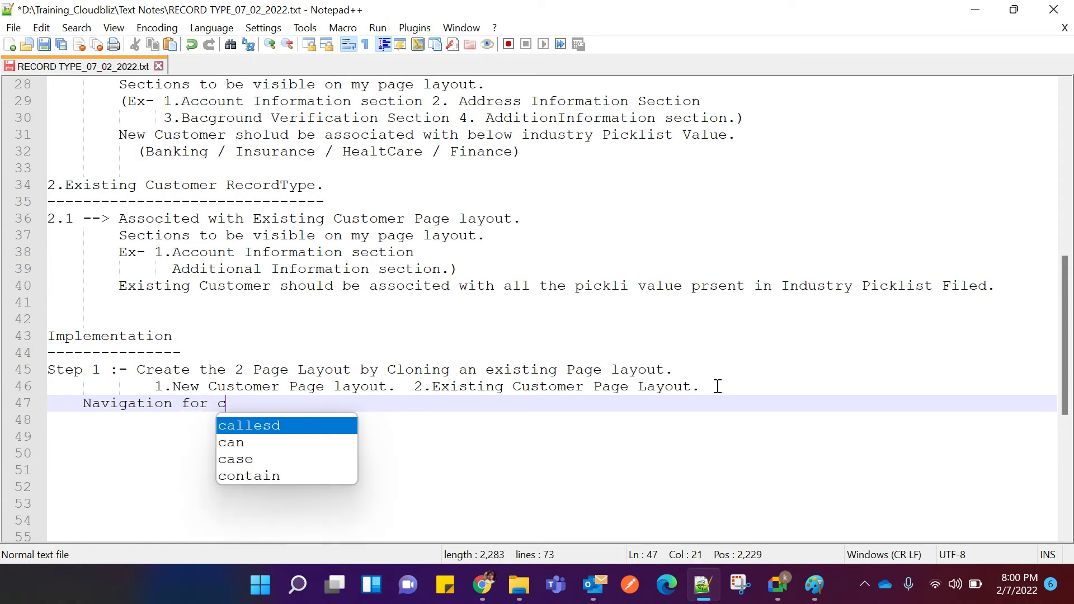
type("reating a")
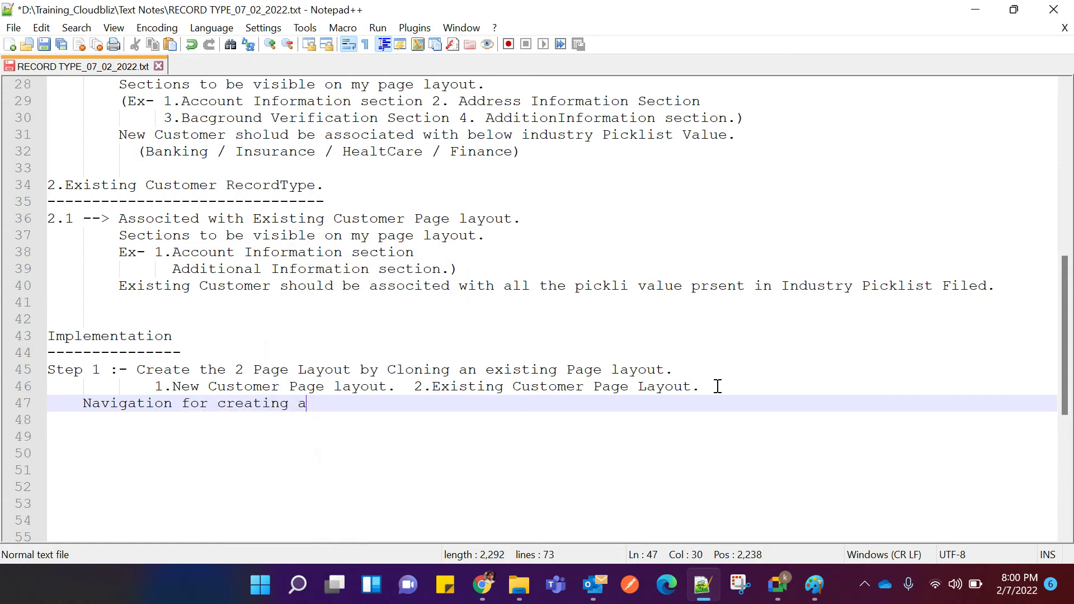
type(" Page P")
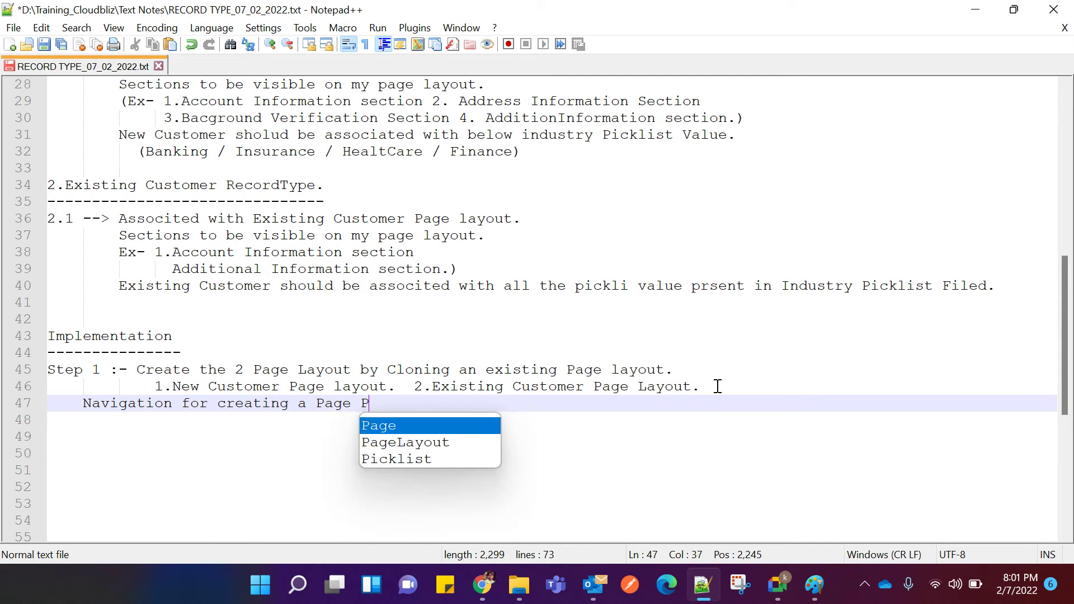
type("ayout")
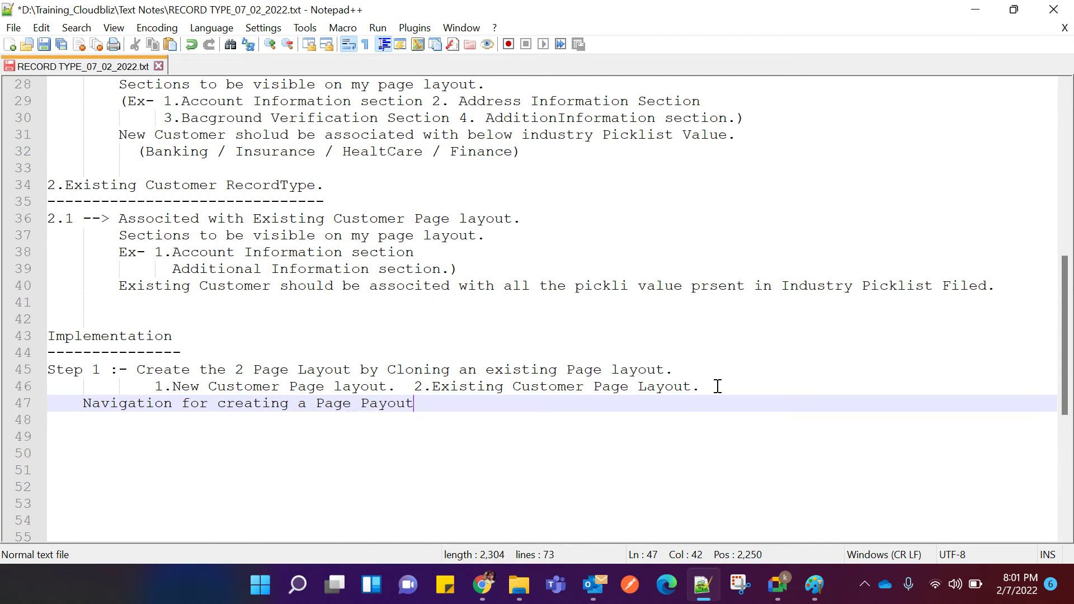
type(".")
key("Return")
type("--------------------------------------")
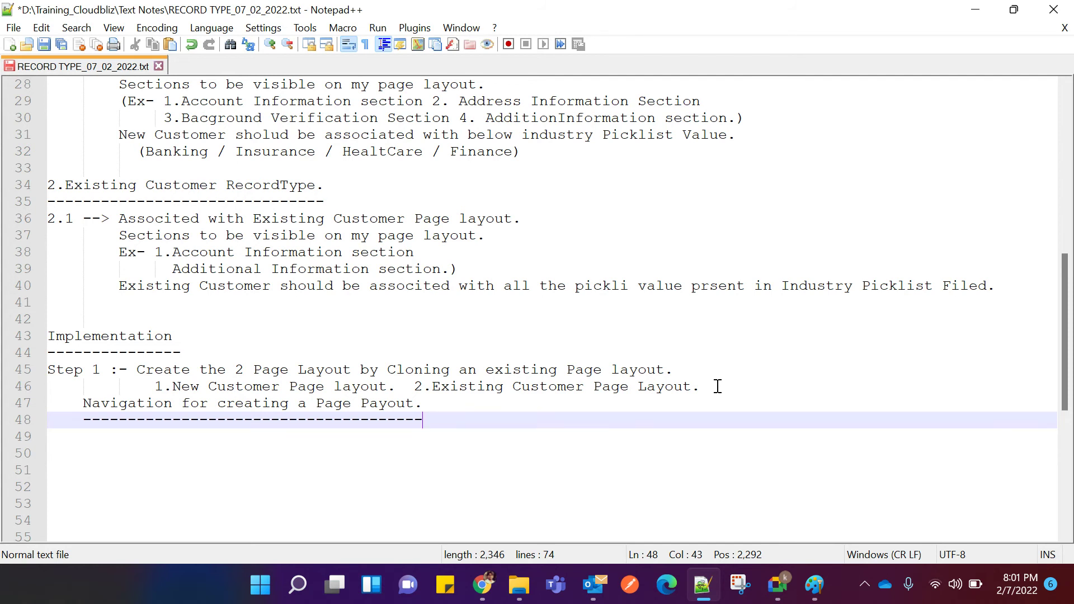
Insert a blank line between the page layout list and the Navigation heading.
left_click(718, 384)
key("Return")
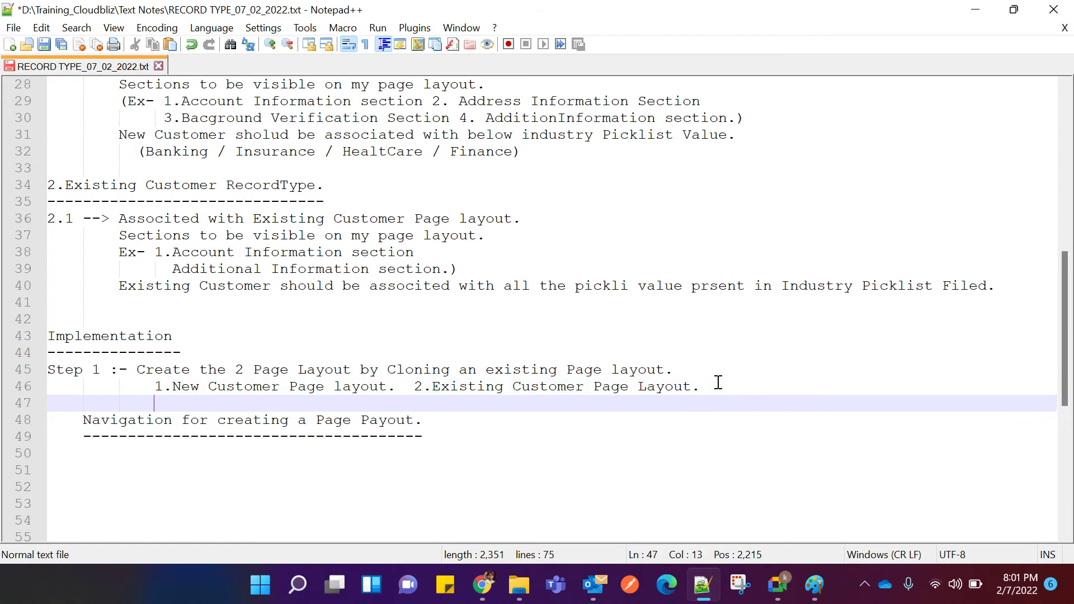
scroll(528, 422, "down", 1)
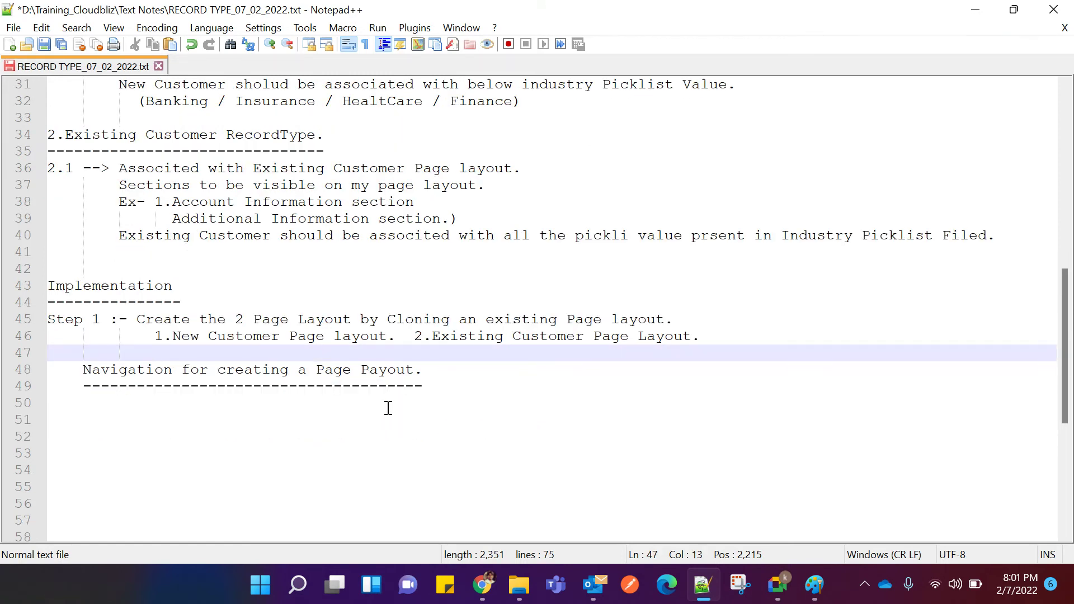
Under the Navigation heading's underline, write 'Click on "setup" Menu' near the start of the line.
left_click(96, 403)
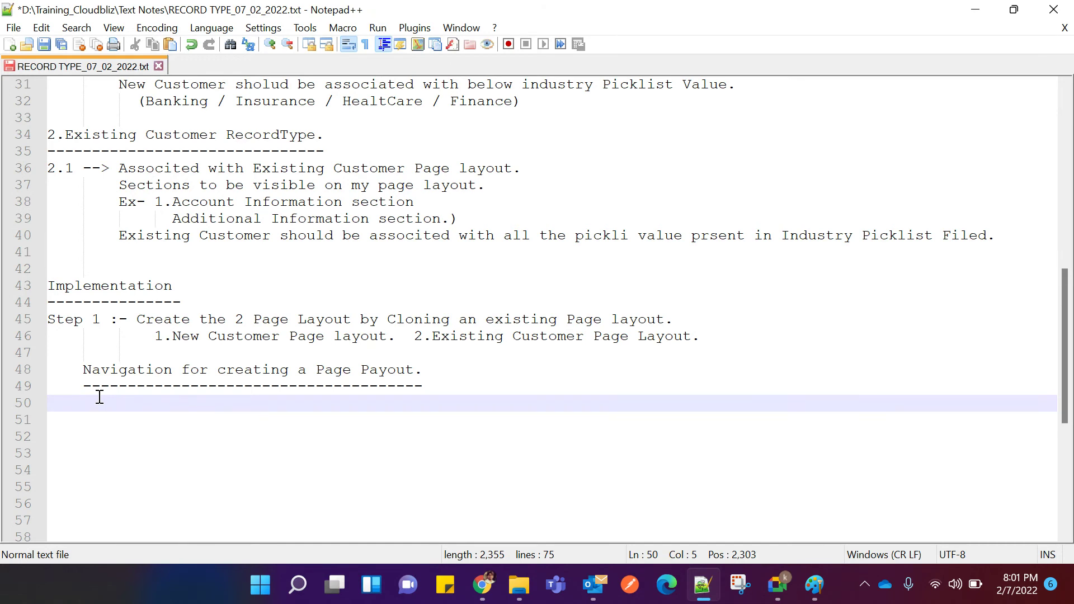
key("Left")
key("Left")
key("Left")
type("Click on \"setup")
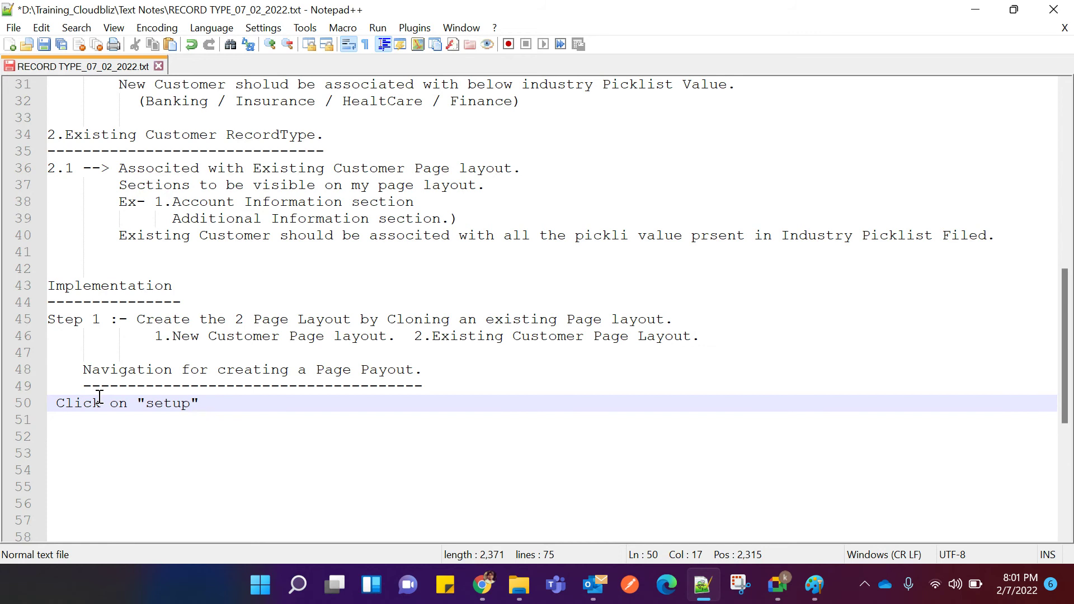
type("\" Menu")
Add an indented line reading "1.Goto Build Menu" below the setup menu instruction.
key("Return")
key("Tab")
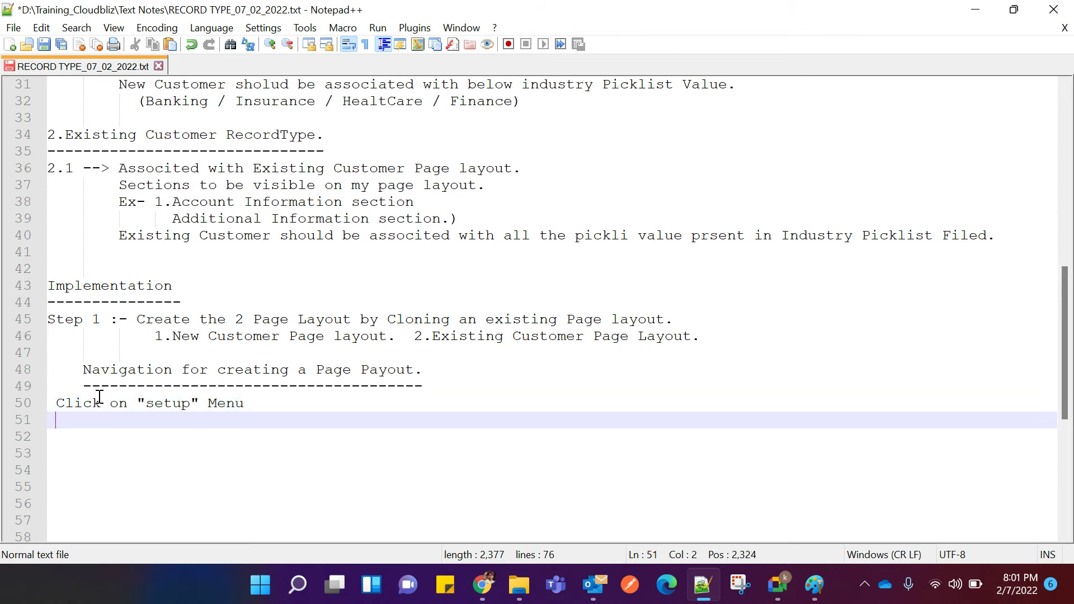
type("1.Goto Bu")
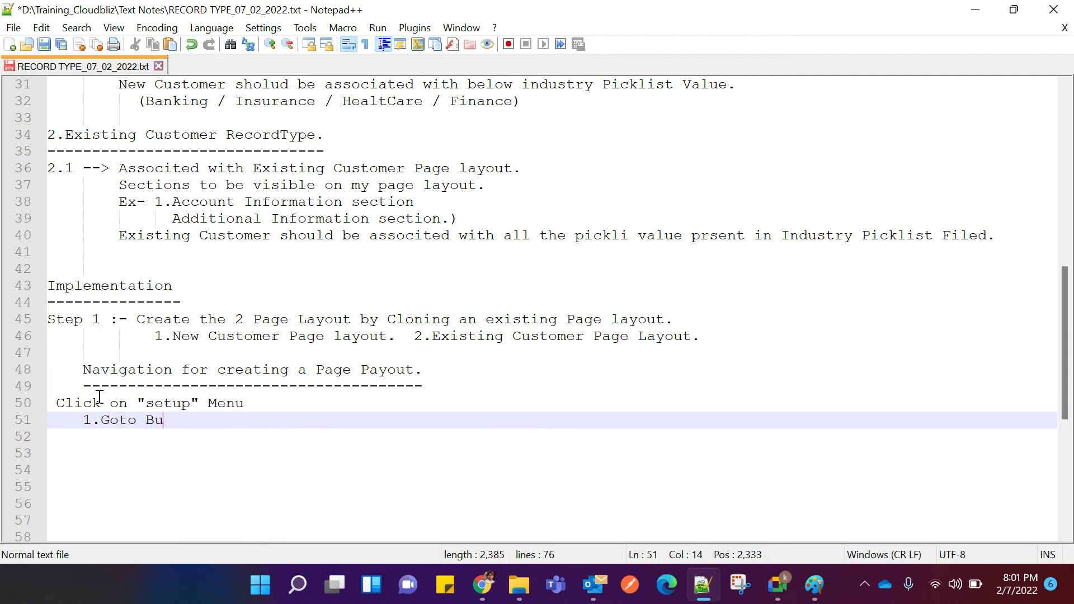
type("ild Menu")
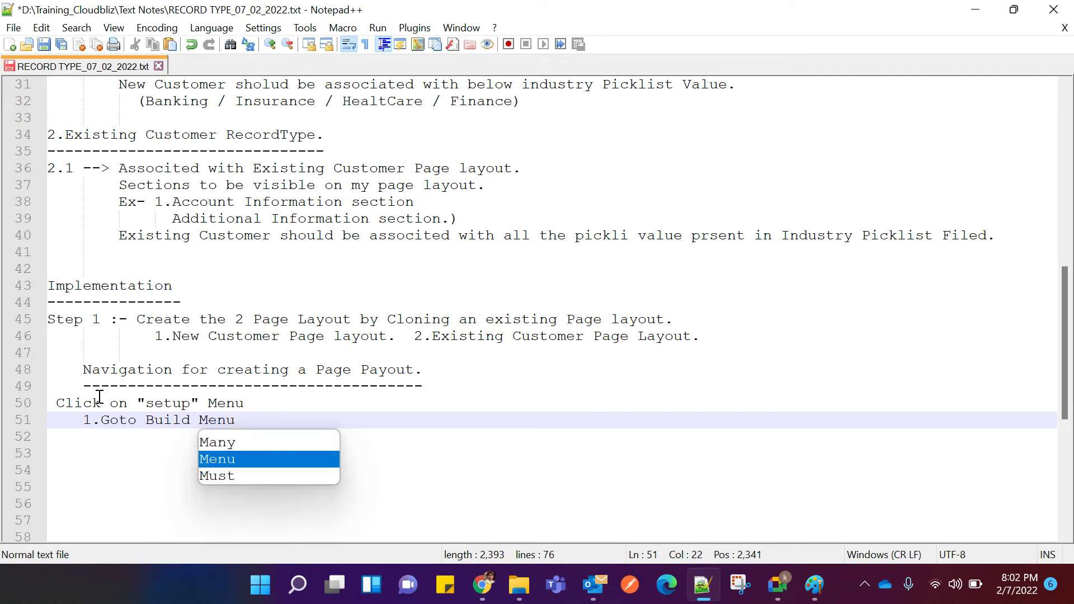
Enclose "Build Menu" in double quotation marks and append "in Left Panel" to the line.
type("\"")
key("Left")
key("Left")
key("Left")
key("Left")
key("Left")
key("Left")
key("Left")
key("Left")
key("Left")
key("Left")
key("Left")
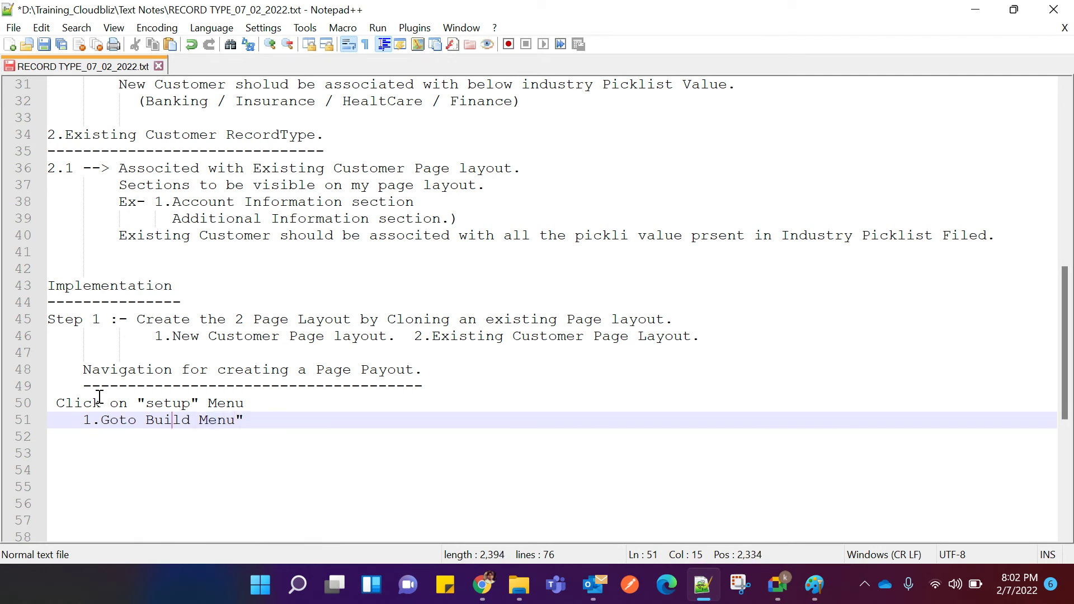
type("\"")
key("Right")
key("Right")
key("Right")
key("Right")
key("Right")
key("Right")
key("Right")
key("Right")
key("Right")
key("Right")
key("Right")
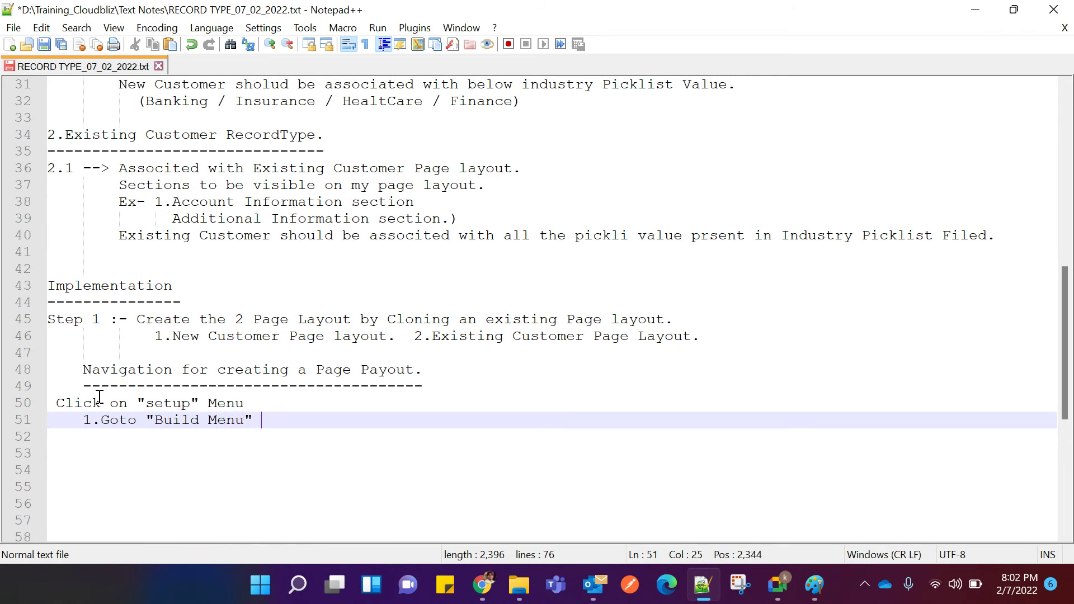
type("in Left Panel")
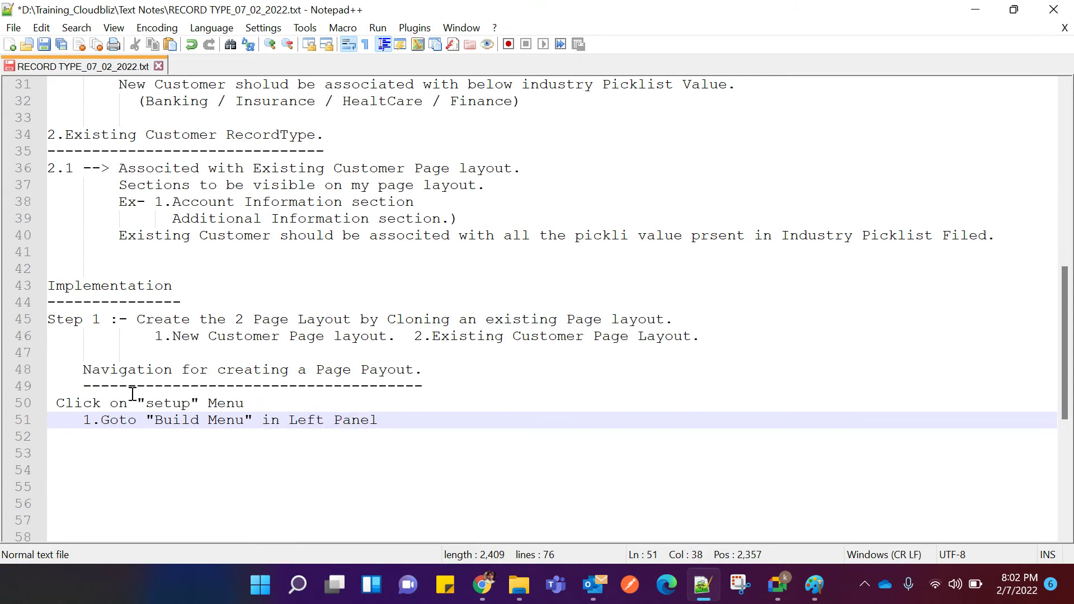
Switch to Salesforce in Chrome, open Setup and locate the Build section of the setup menu.
mouse_move(482, 585)
left_click(379, 547)
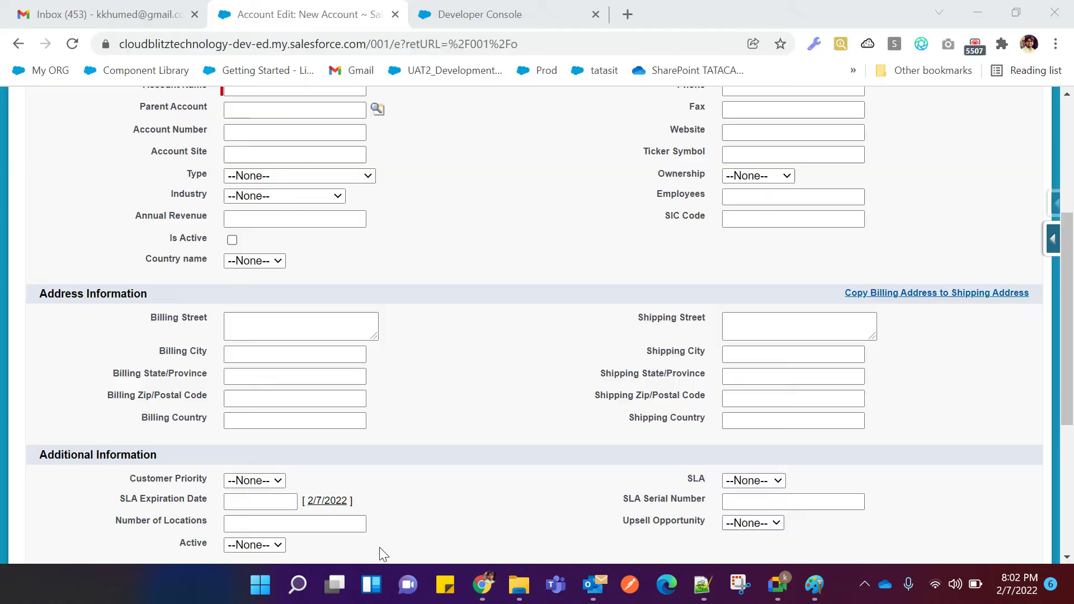
scroll(579, 439, "up", 5)
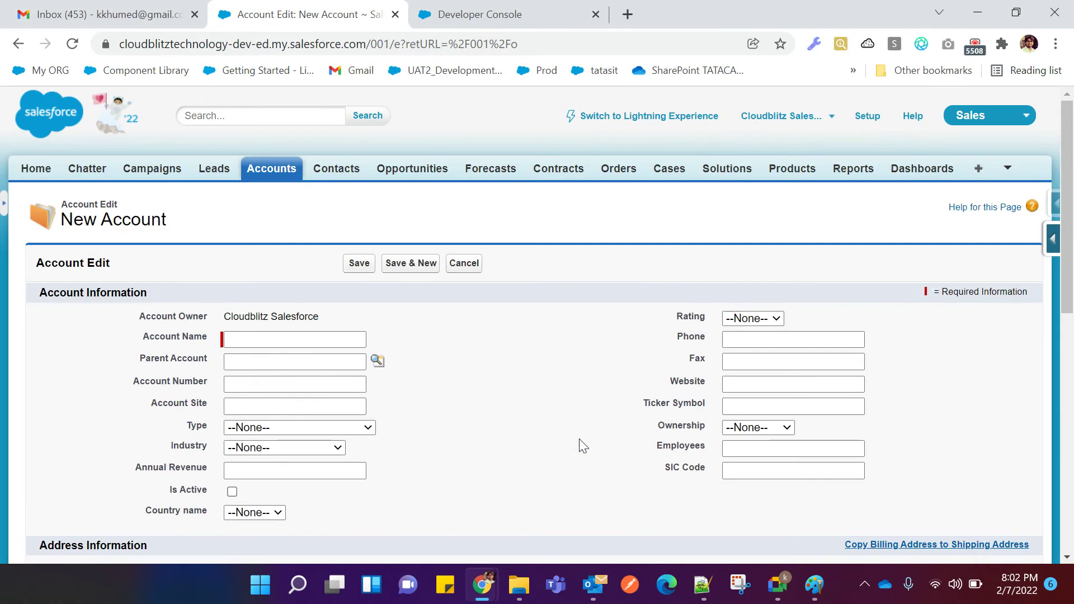
left_click(862, 118)
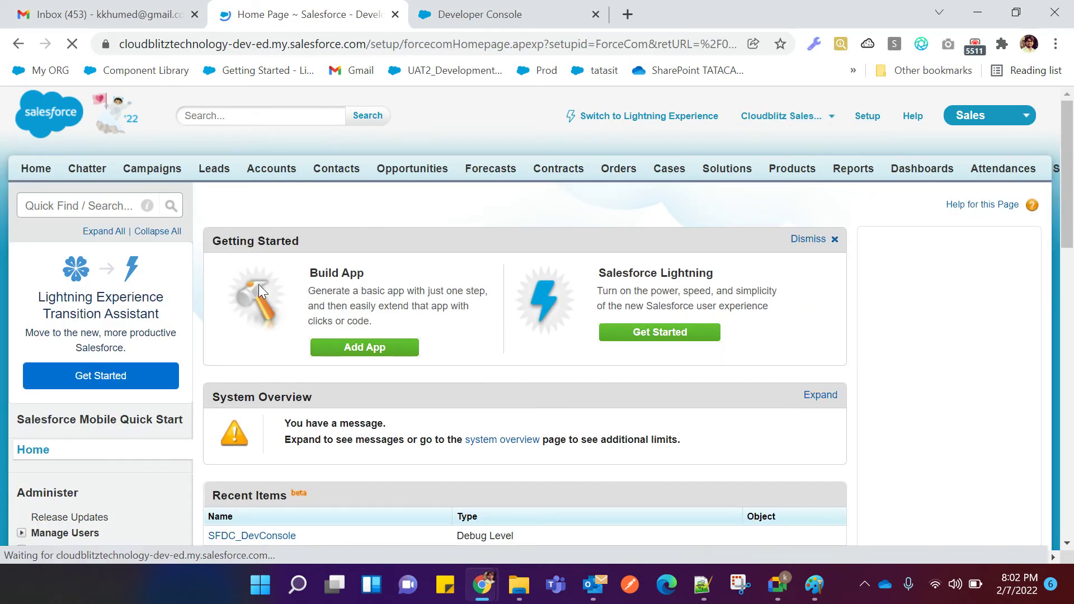
scroll(259, 284, "down", 8)
scroll(187, 298, "up", 4)
scroll(162, 276, "down", 5)
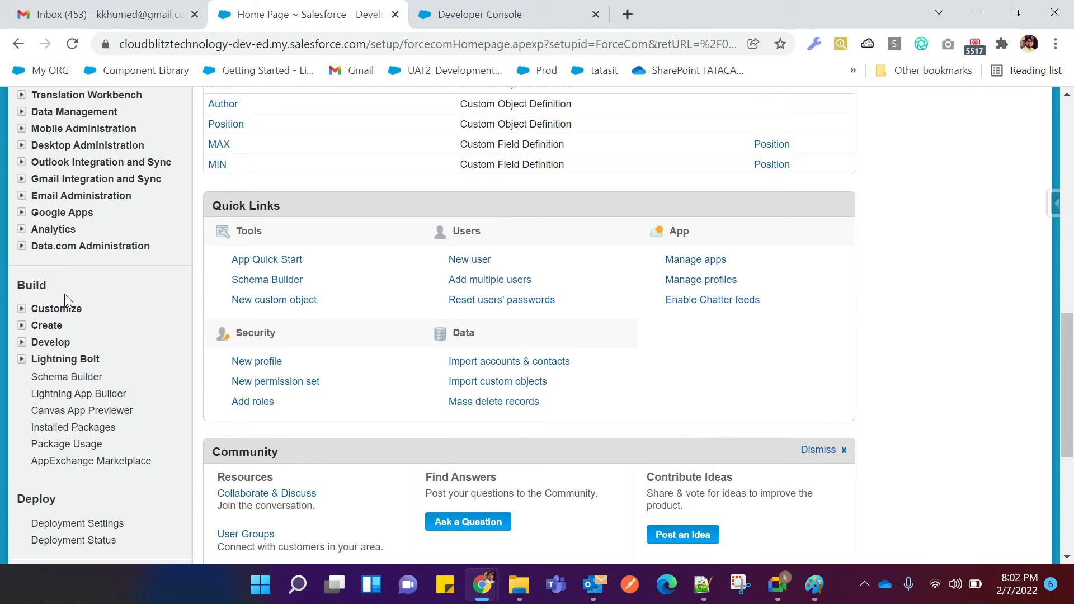
Back in the Notepad++ notes, end the "Build Menu" instruction with a period and start a new line below it.
left_click(702, 584)
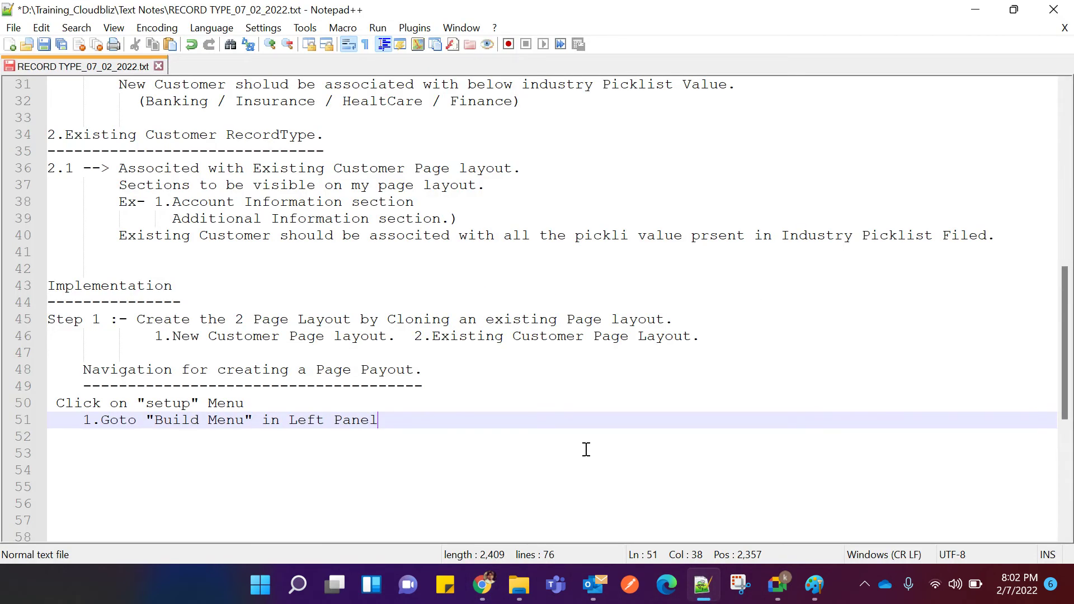
type(".")
key("Return")
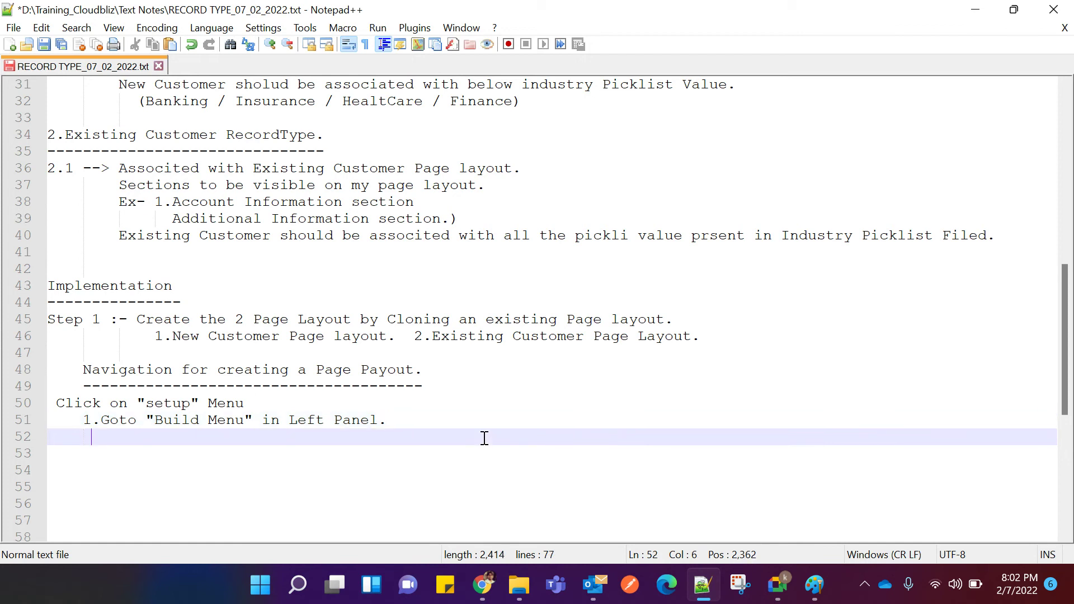
Enter the numbered instruction 2.Click on "Customize" and expand it. on the empty line below the Build Menu instruction.
type("2.Click on")
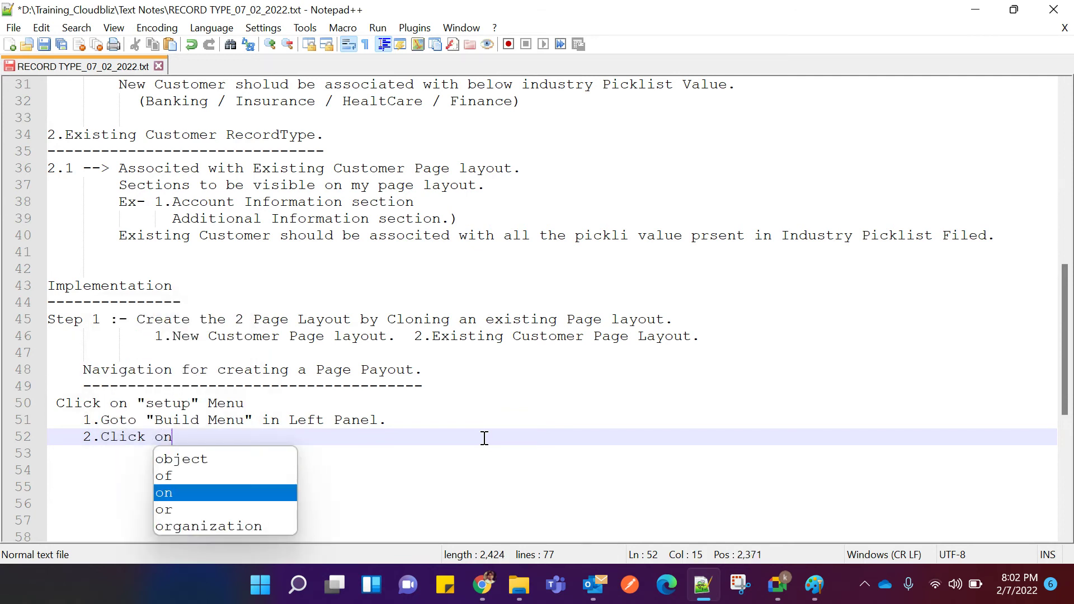
type(" \"Cu\"")
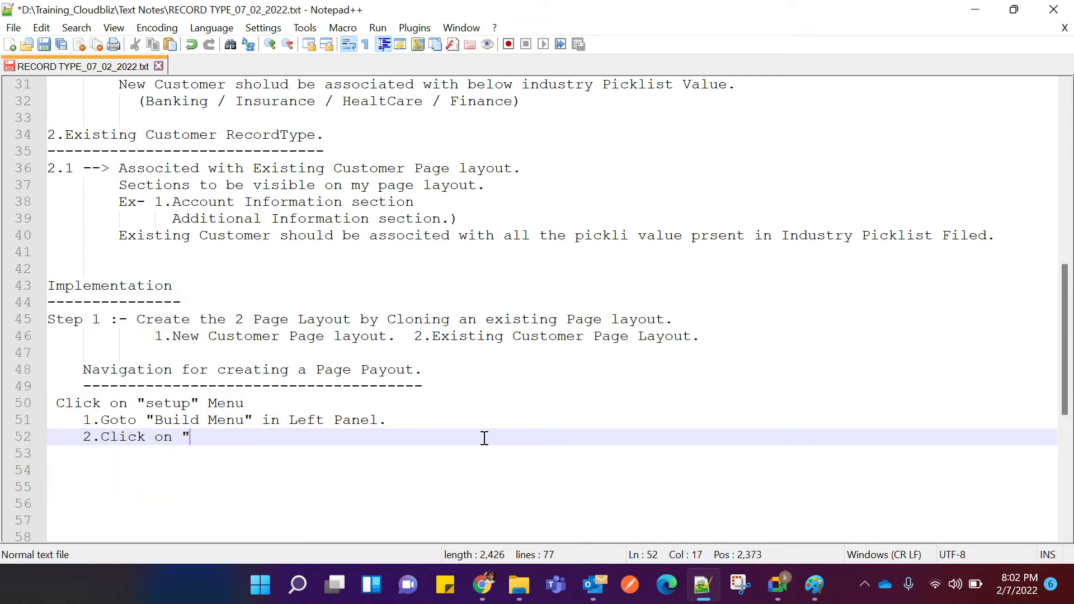
key("Left")
type("Customize")
key("Right")
type("and e")
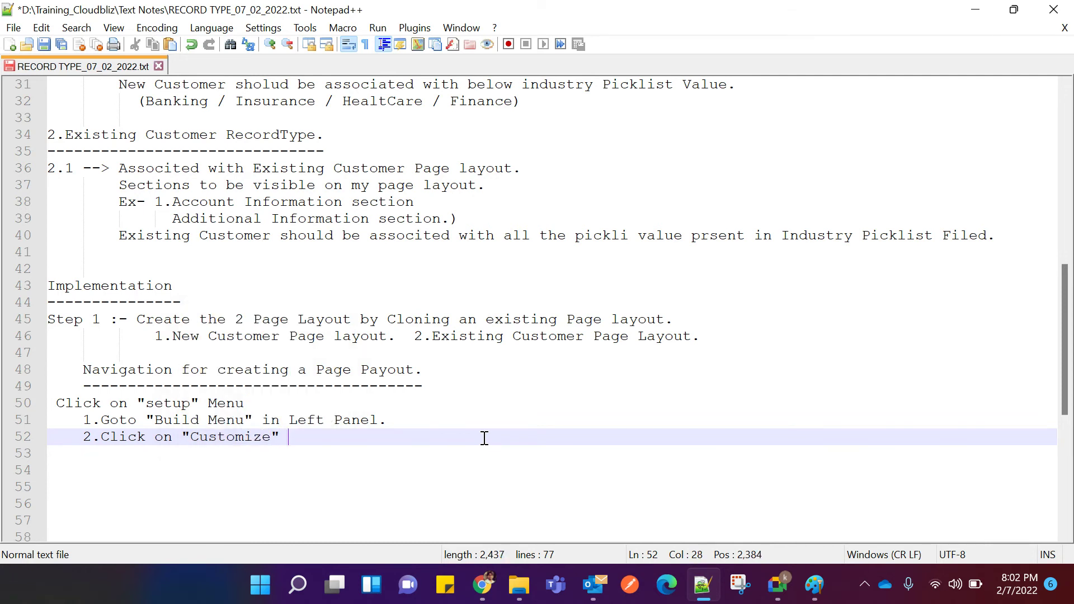
type("xpand ")
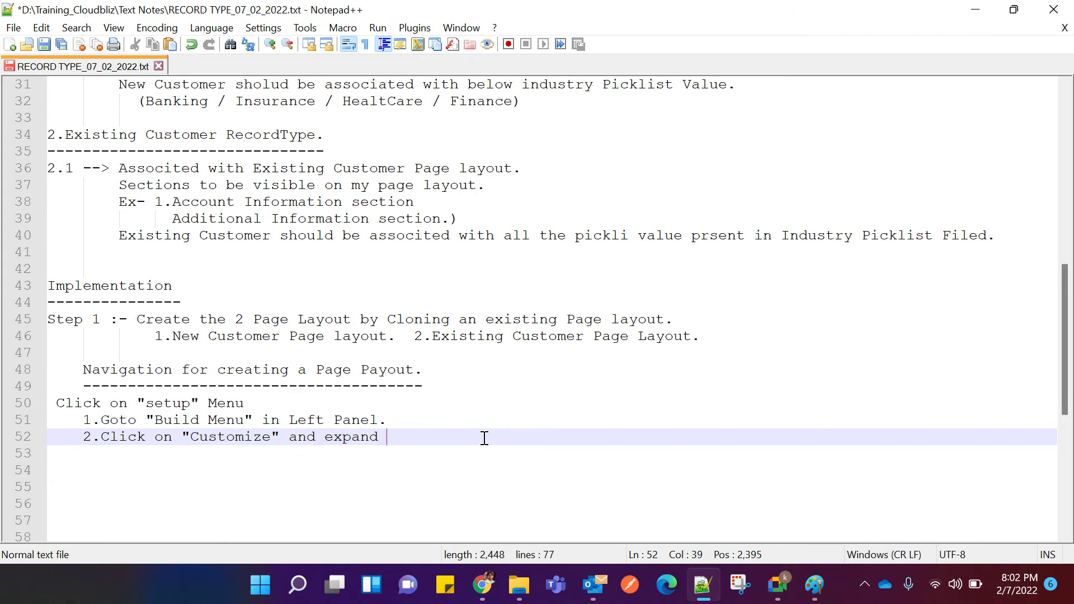
type("it.")
Switch to Salesforce Setup in Chrome and expand Customize in the Build section.
mouse_move(482, 587)
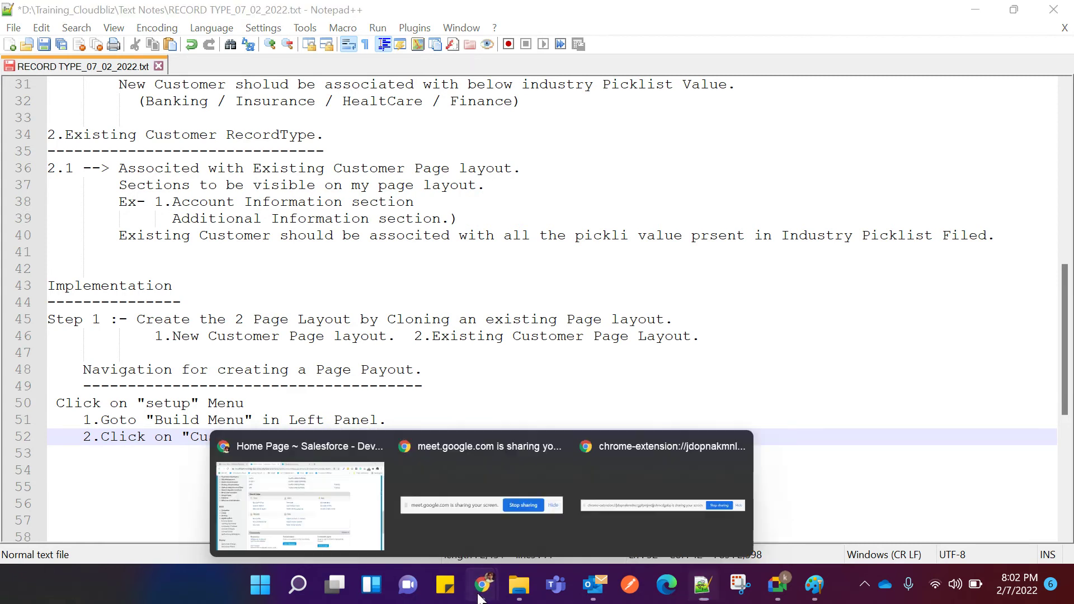
left_click(291, 512)
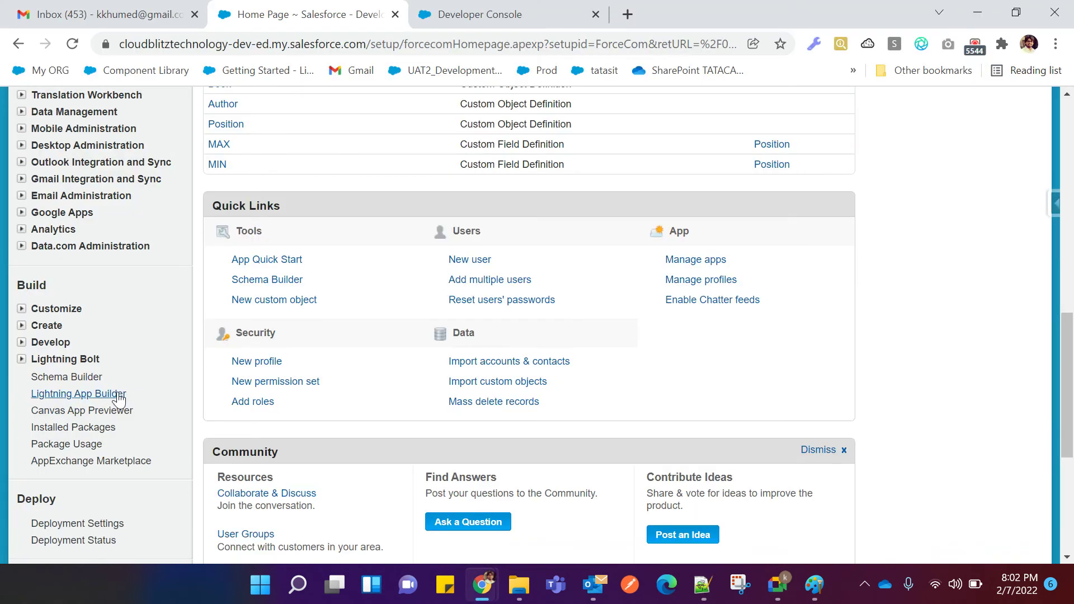
left_click(20, 311)
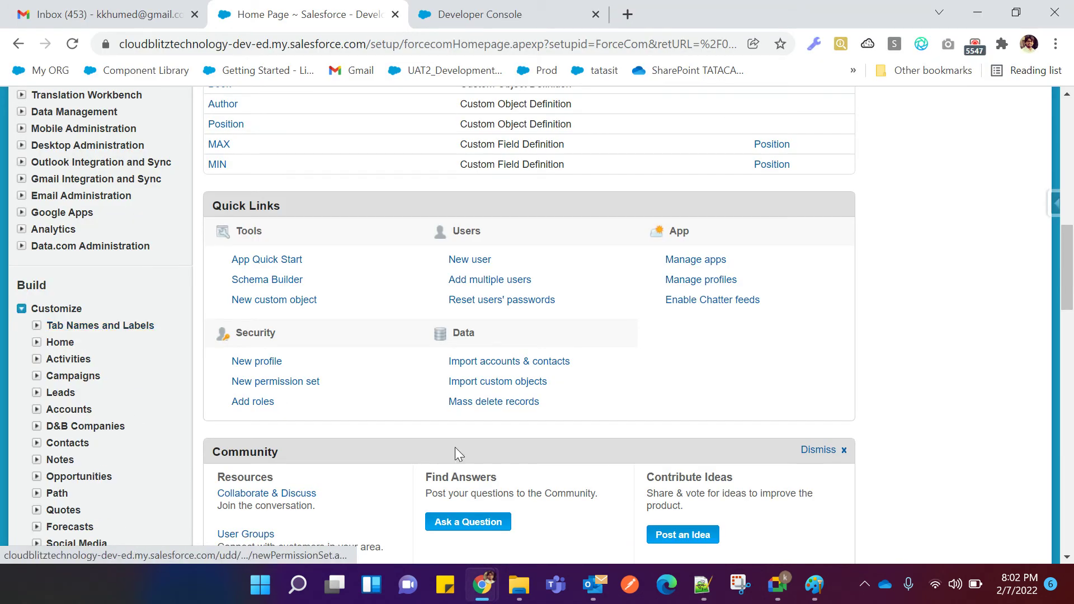
Back in the Notepad++ notes, add an indented line reading 3.Click on "Accounts" below the Customize instruction.
left_click(703, 585)
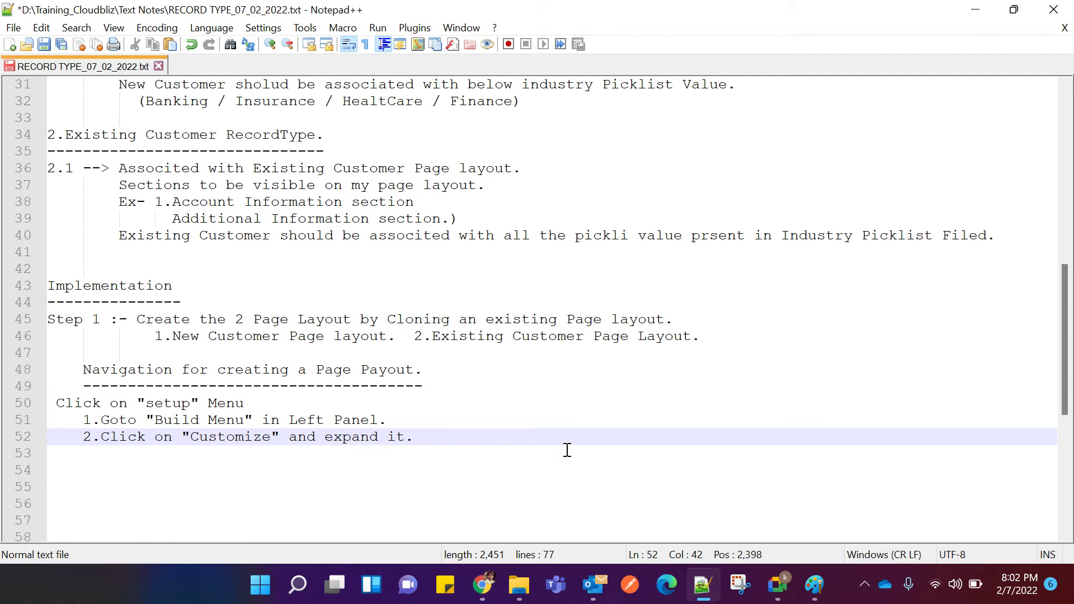
key("Return")
key("Tab")
type("3.")
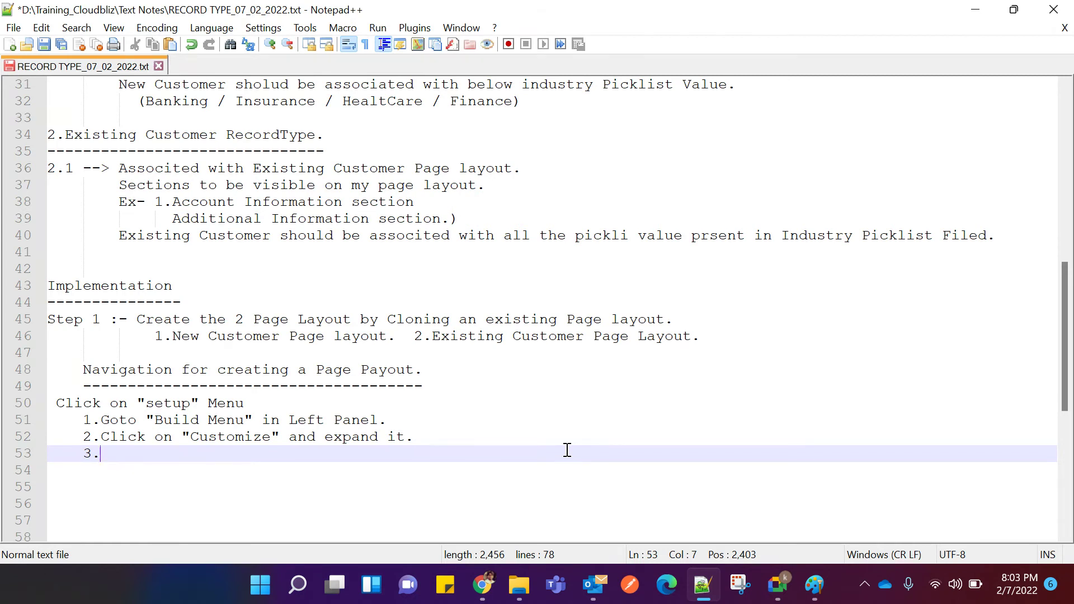
type("Click on")
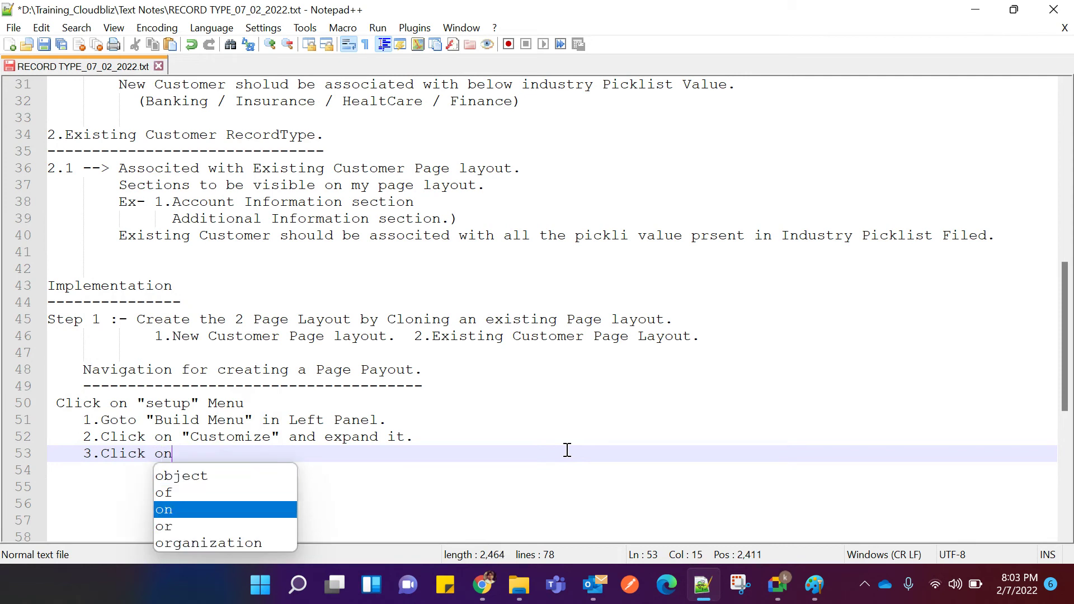
type(" Account")
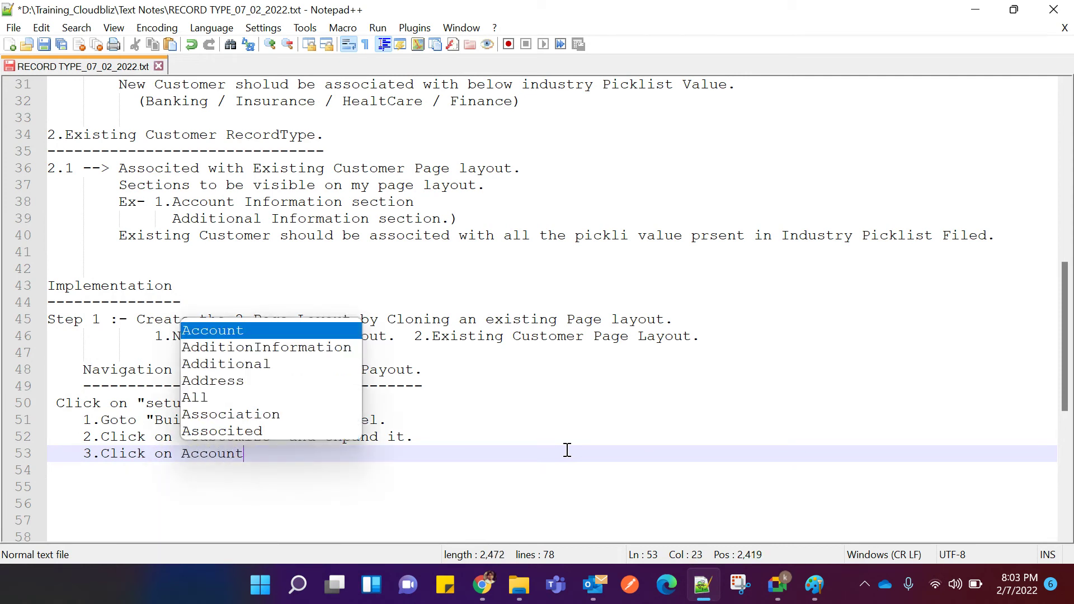
type("s\"")
key("Left")
key("Left")
key("Left")
key("Left")
key("Left")
key("Left")
key("Left")
key("Left")
key("Left")
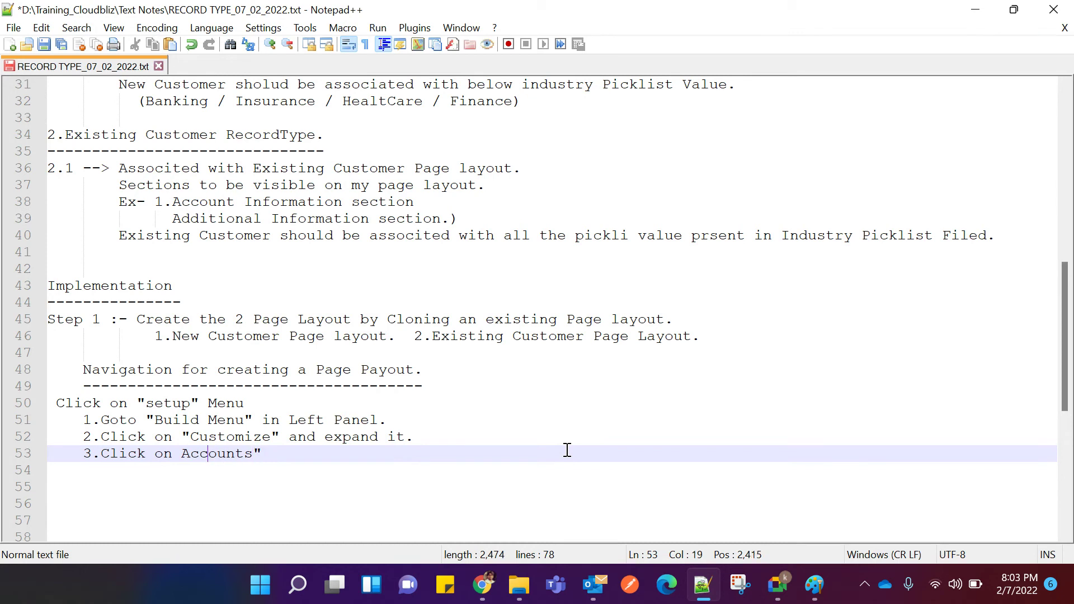
type("\"")
Append "and Expand." to the Accounts instruction and start a new line numbered "4." below it.
key("Right")
key("Right")
key("Right")
key("Right")
key("Right")
key("Right")
key("Right")
key("Right")
key("Right")
type("an")
key("BackSpace")
type("d E")
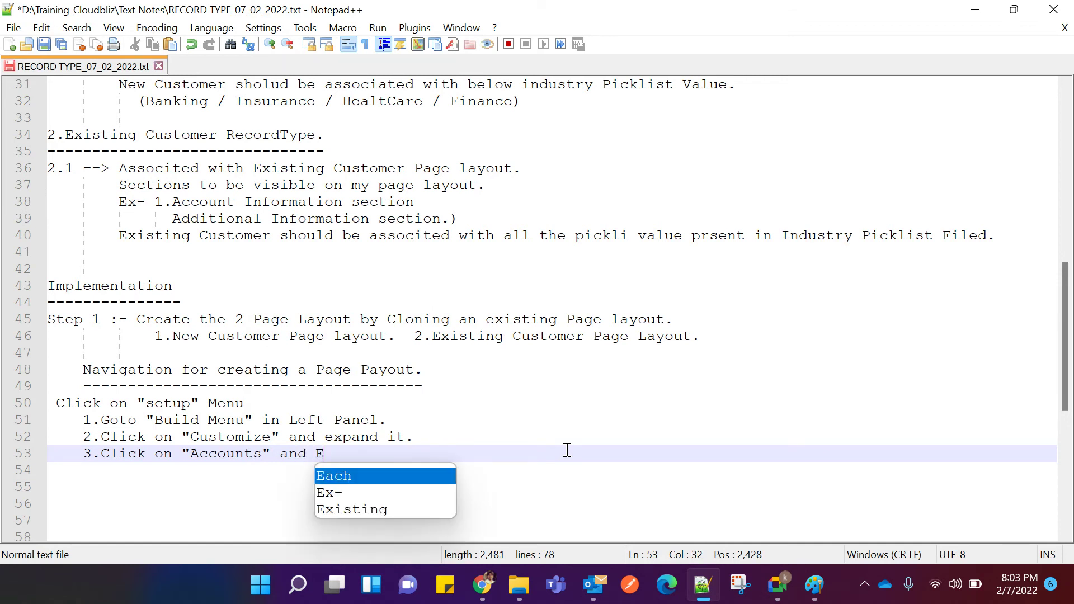
type("xpam")
key("BackSpace")
type("nd.")
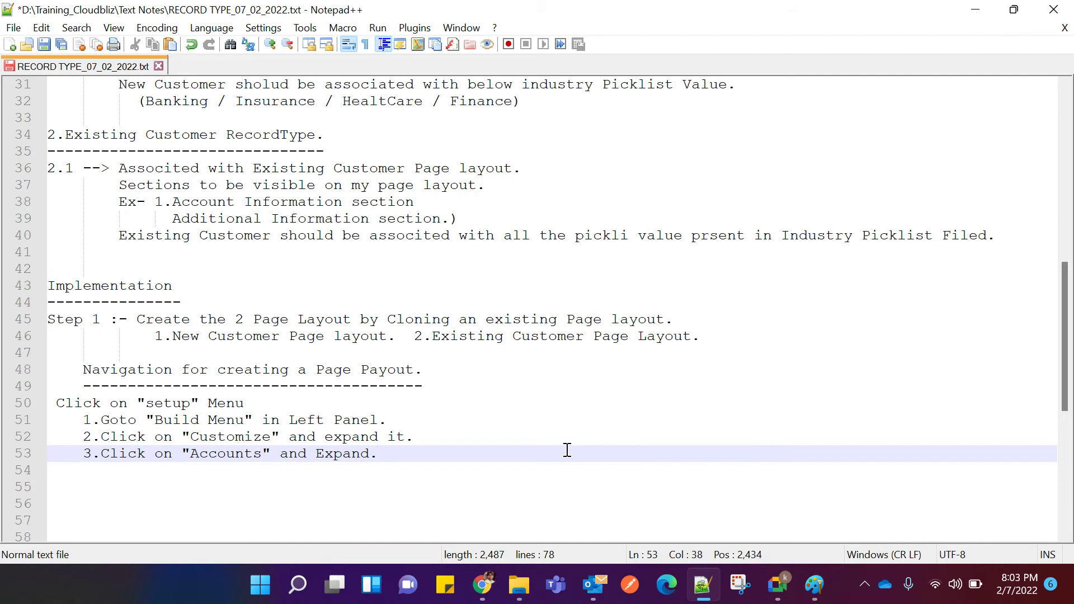
key("Return")
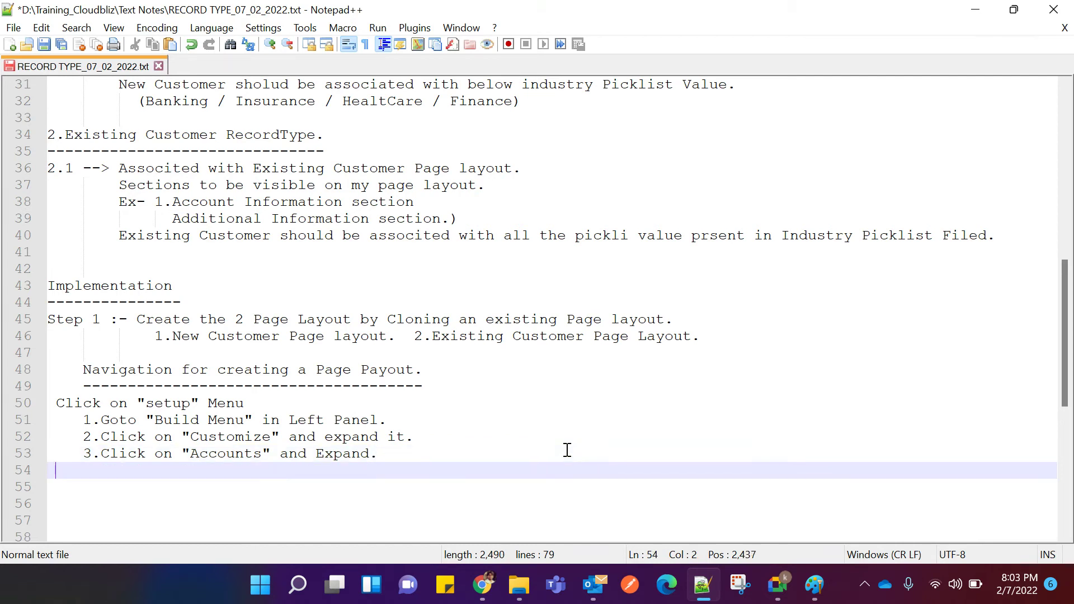
type("4.")
Switch to Salesforce Setup in Chrome and expand Accounts under Customize.
mouse_move(483, 585)
left_click(392, 551)
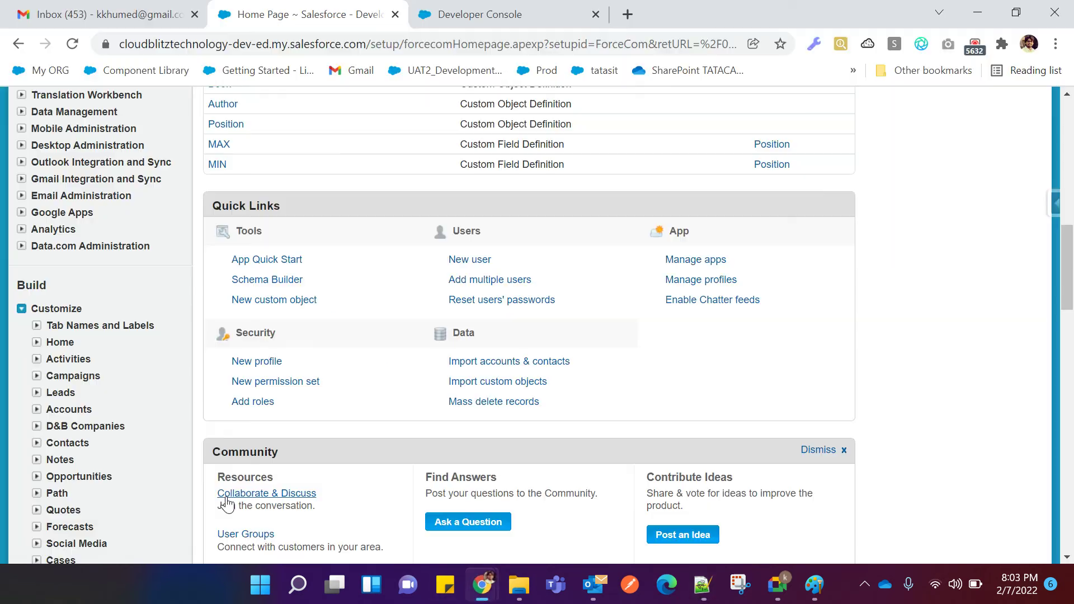
scroll(117, 335, "down", 3)
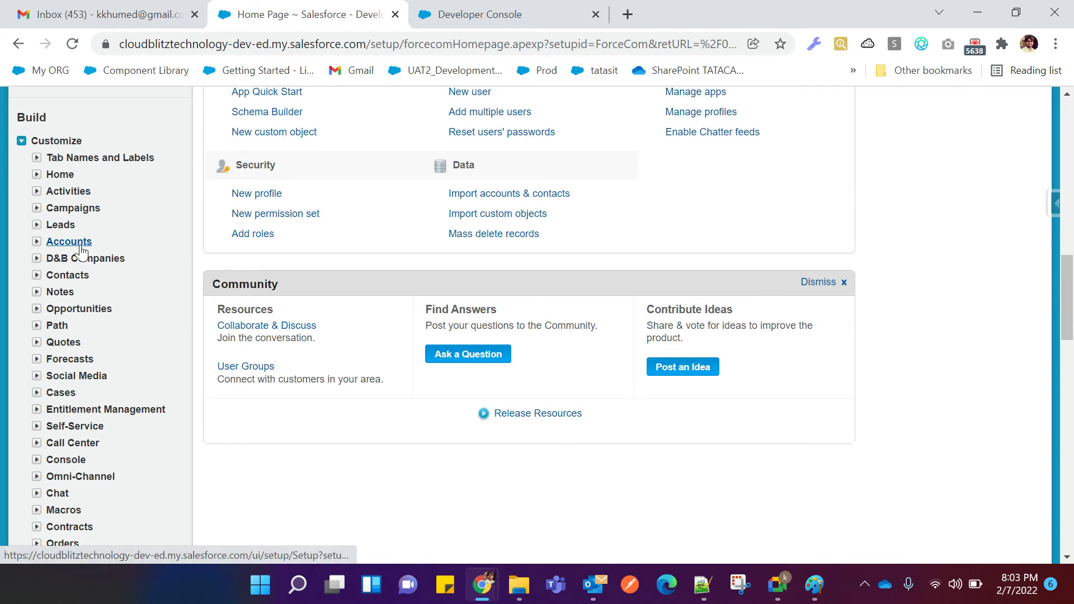
left_click(37, 242)
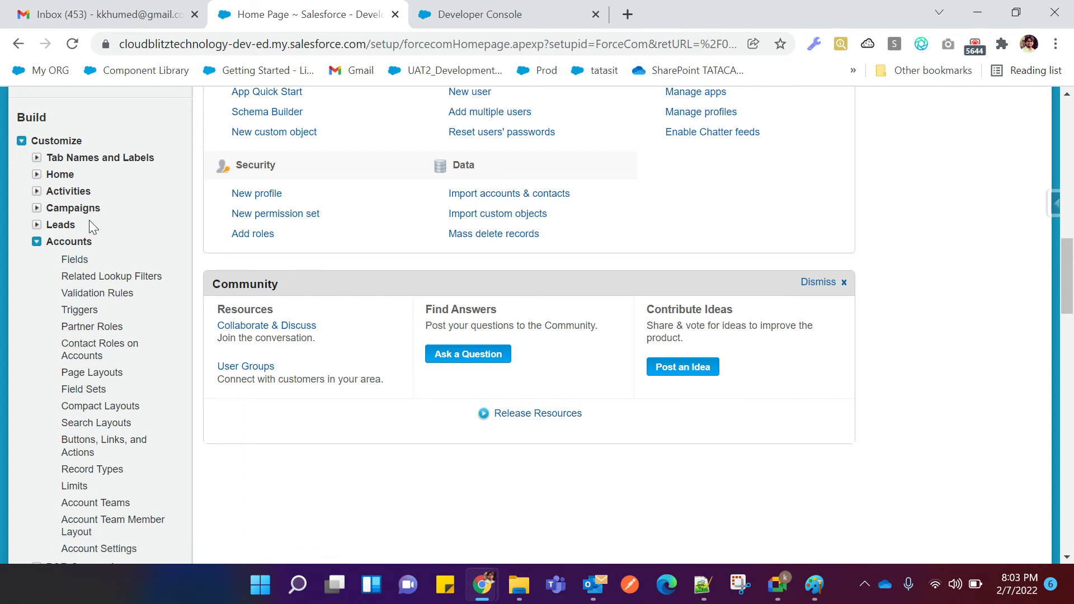
Back in the Notepad++ notes, complete the fourth instruction with the text Click on "Page Layout".
left_click(738, 591)
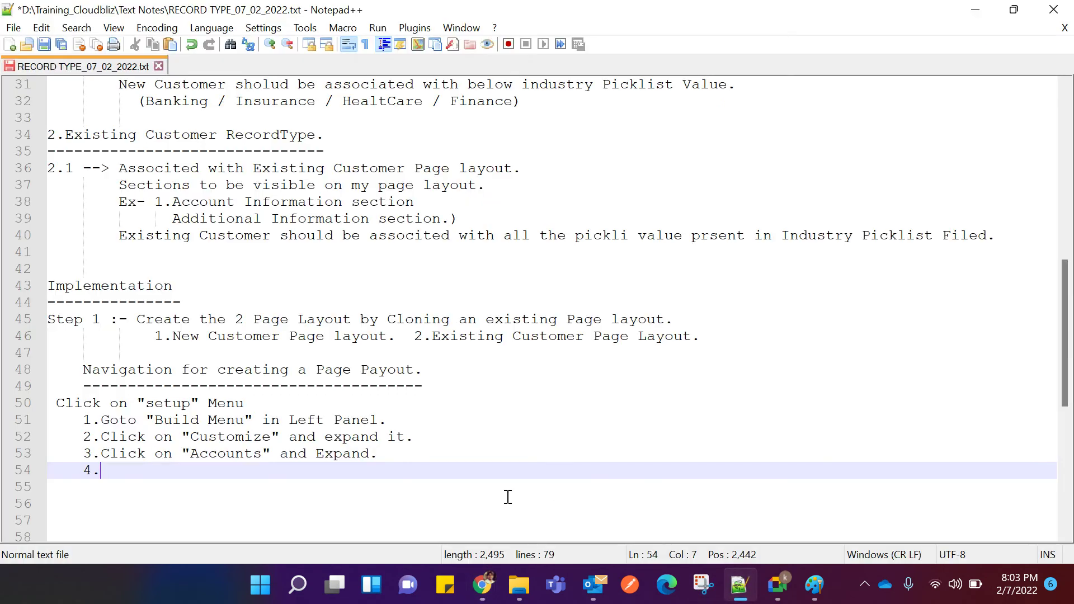
type("Click ")
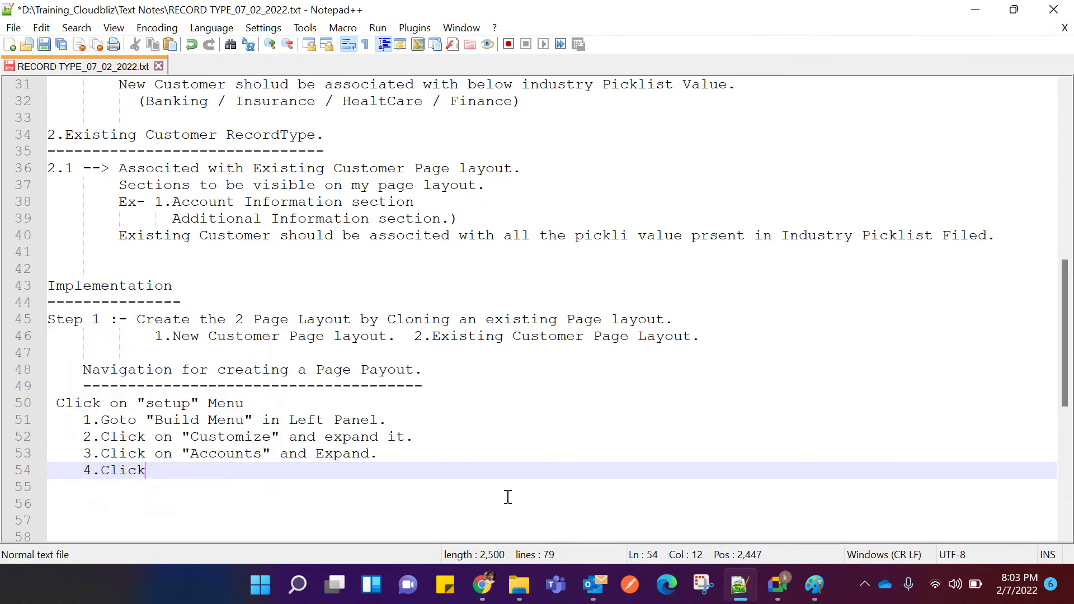
type("on \"\"")
key("Left")
type("Page Layout")
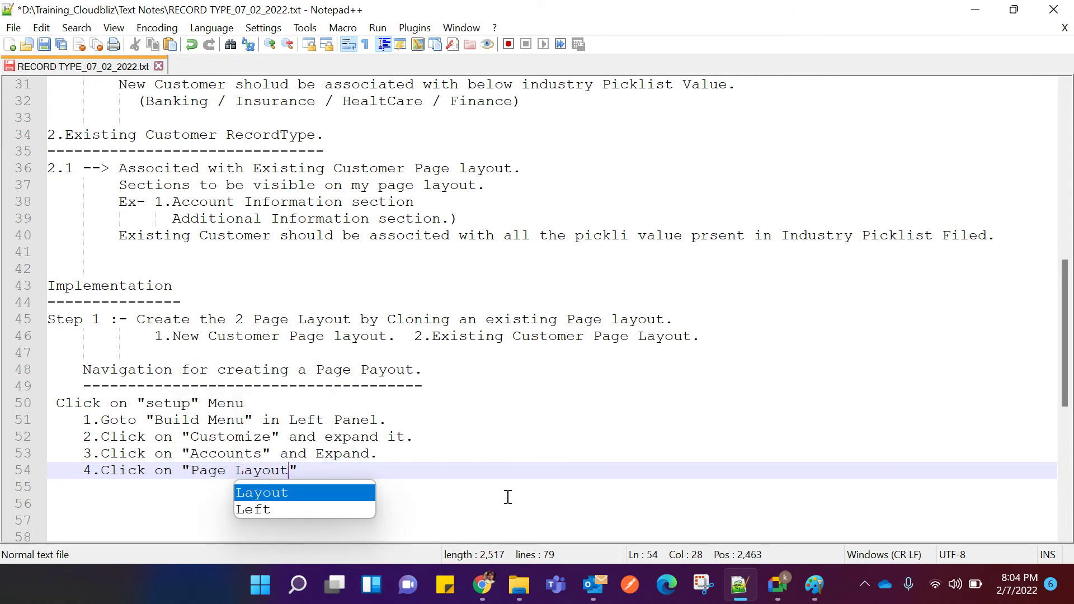
Review the page layout navigation instructions and the New Customer and Existing Customer use case in the notes.
left_click(475, 456)
scroll(455, 374, "up", 3)
scroll(456, 374, "down", 3)
scroll(456, 374, "down", 1)
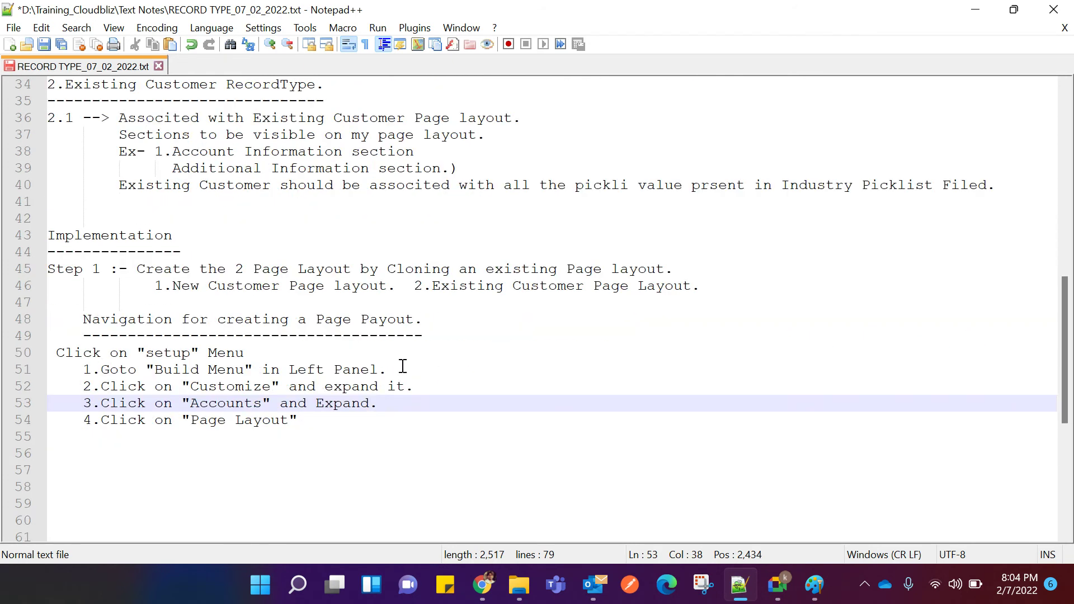
left_click_drag(107, 421, 307, 421)
left_click(365, 429)
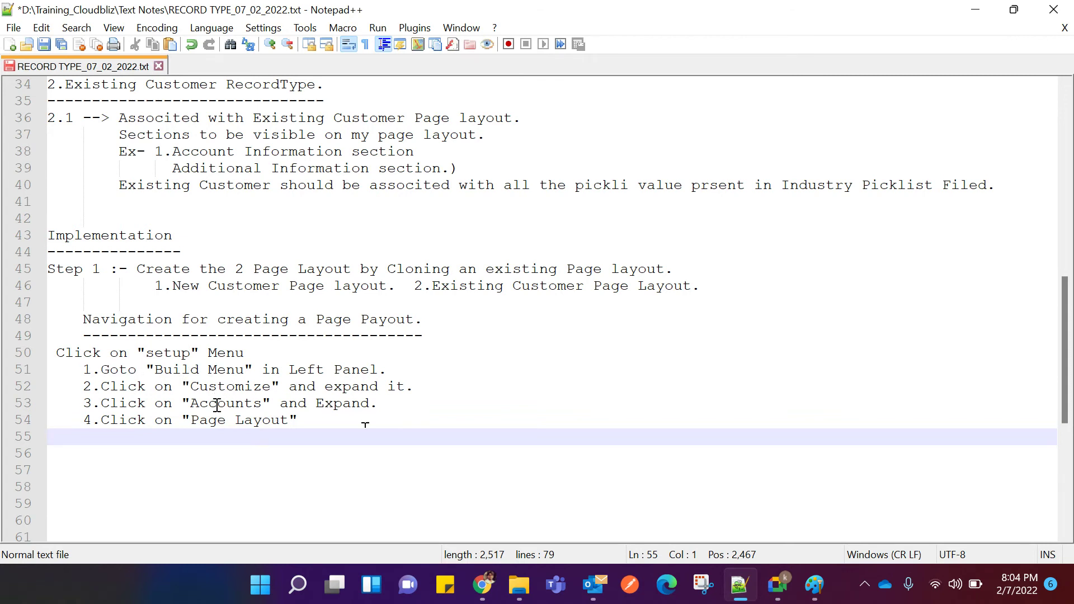
scroll(320, 431, "up", 1)
scroll(321, 432, "down", 1)
scroll(321, 433, "up", 9)
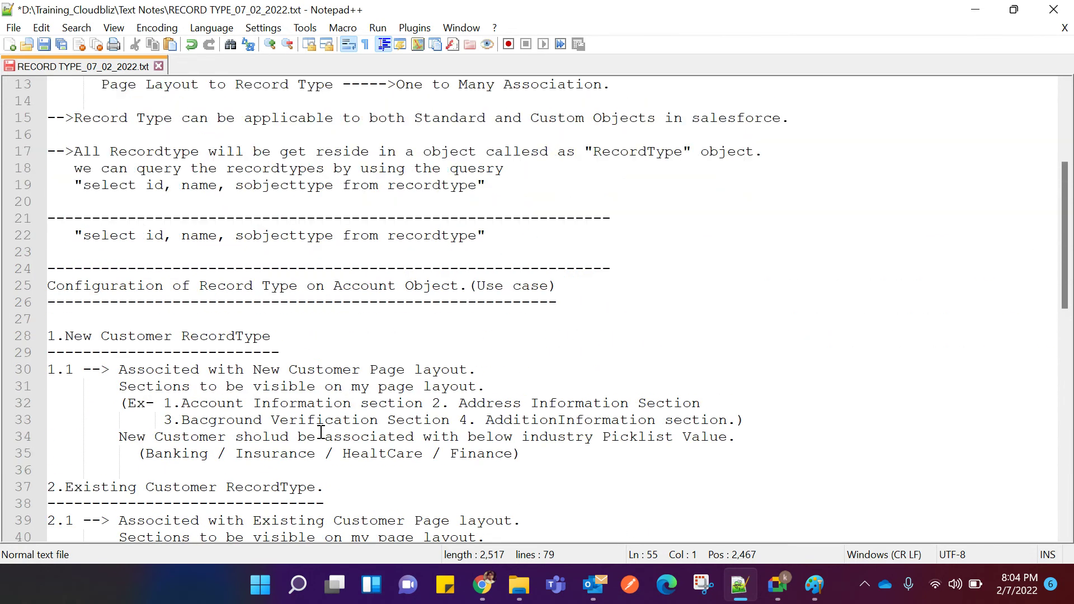
scroll(321, 433, "down", 8)
scroll(321, 433, "down", 2)
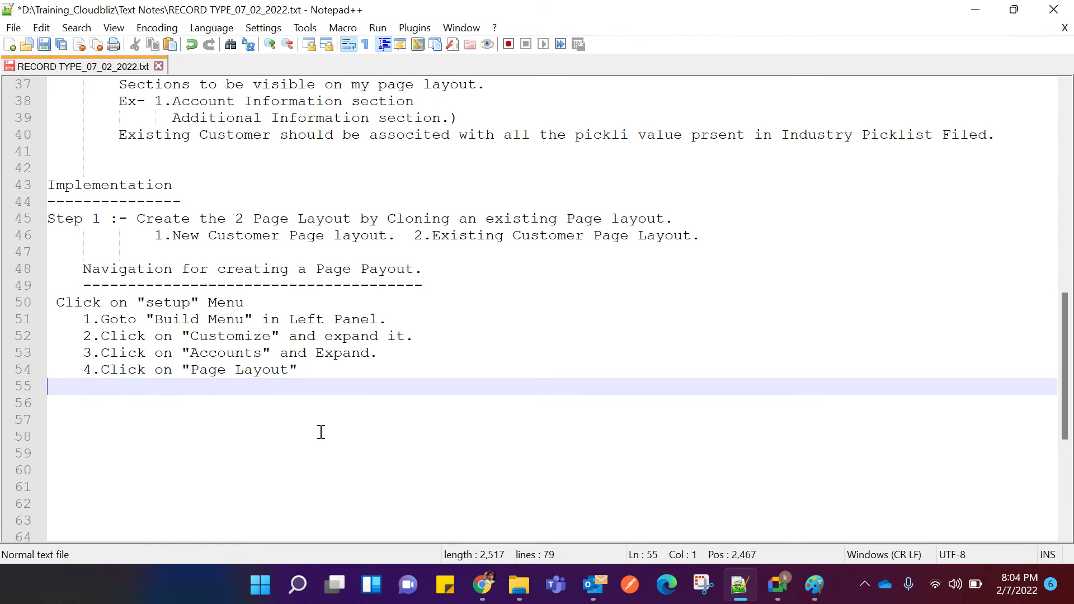
Start a new line numbered "5." below the "Page Layout" instruction and append "Link." to that instruction.
left_click(325, 369)
key("Left")
key("Left")
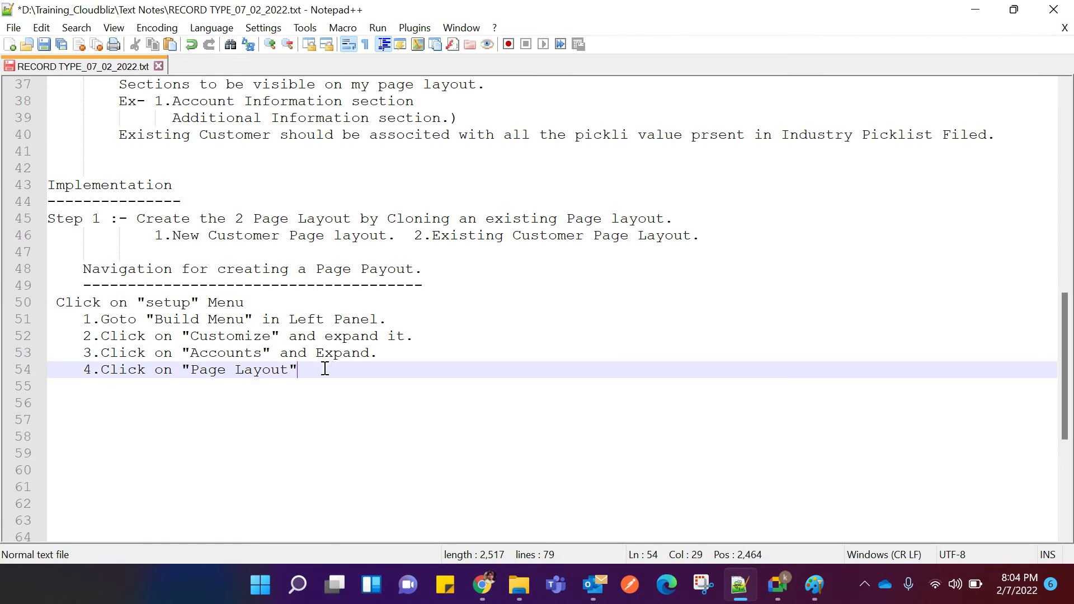
key("Right")
scroll(336, 373, "up", 1)
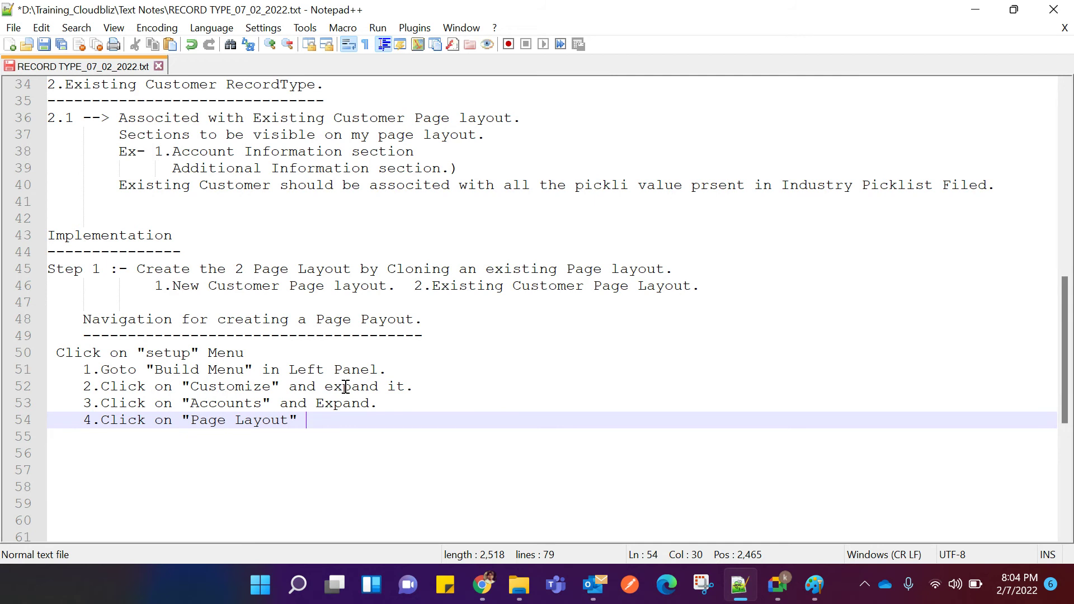
key("Return")
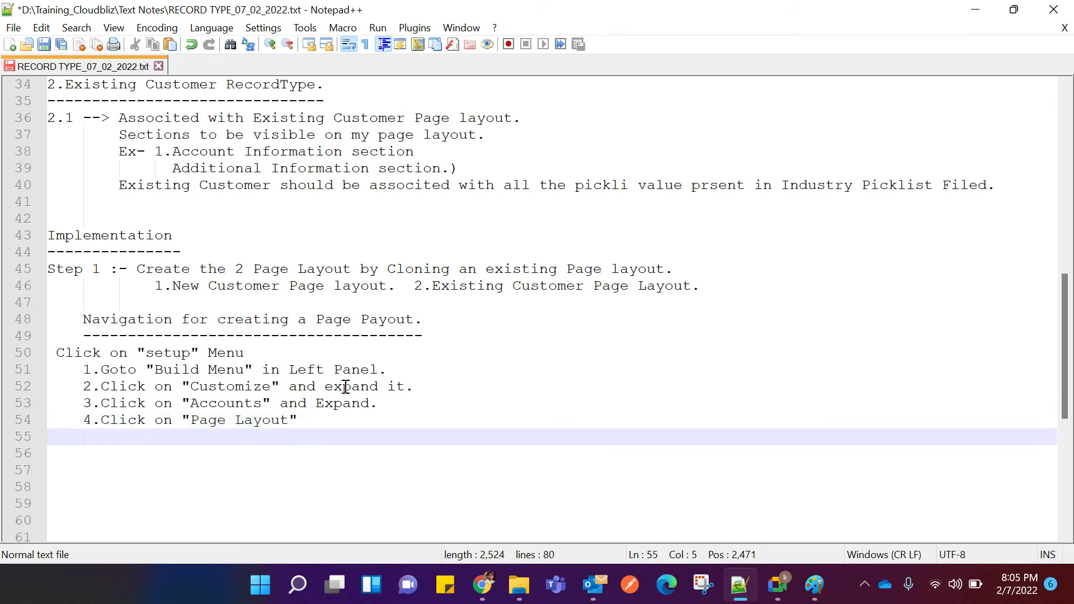
type("5.")
left_click(314, 424)
type("Li")
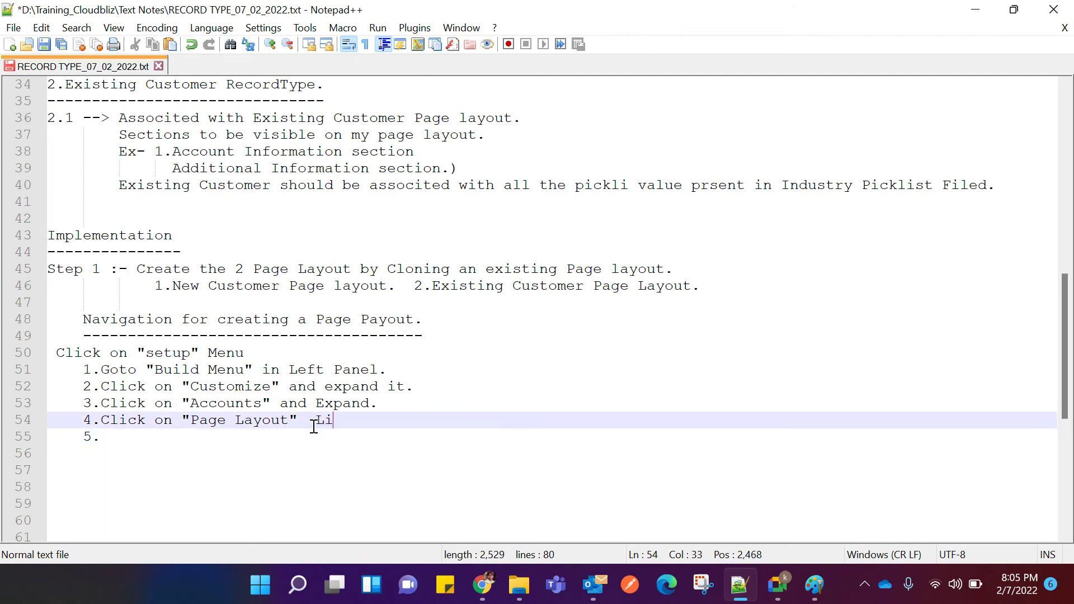
type("nk.")
Switch to Salesforce Setup in Chrome and open Page Layouts under Accounts.
mouse_move(482, 585)
left_click(346, 539)
scroll(330, 537, "up", 1)
scroll(319, 530, "down", 1)
scroll(114, 297, "down", 1)
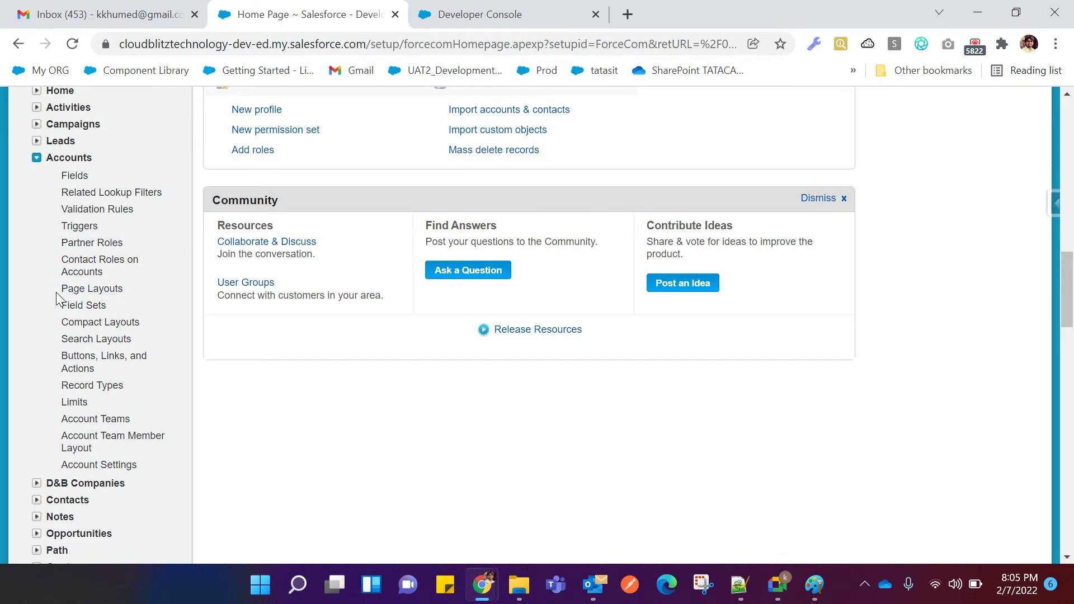
left_click(88, 291)
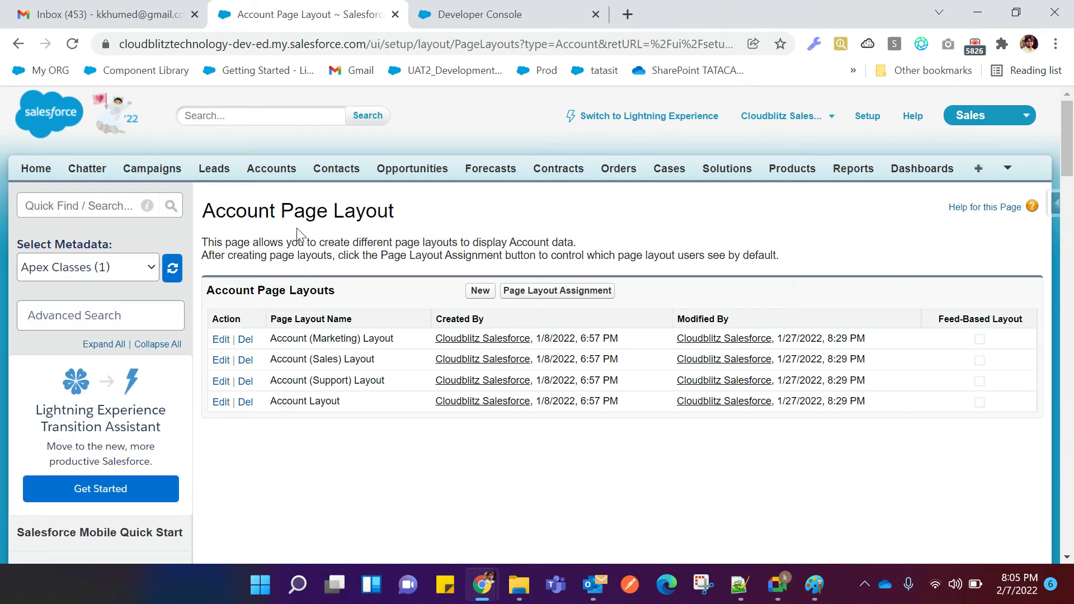
Close the Developer Console tab, then return to the Setup home page and expand Customize under Build.
left_click(596, 14)
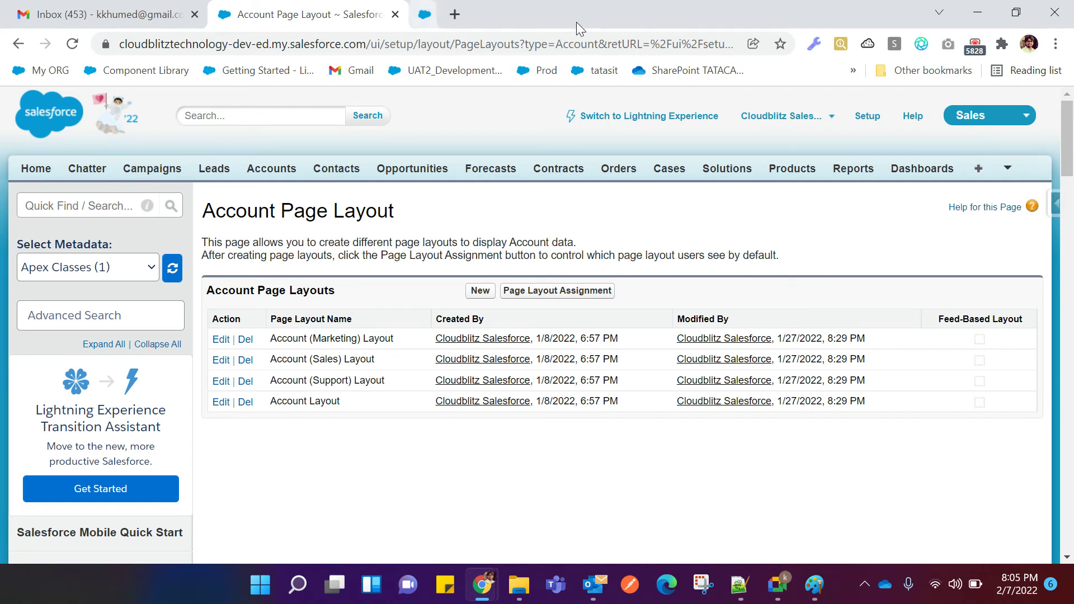
left_click(867, 116)
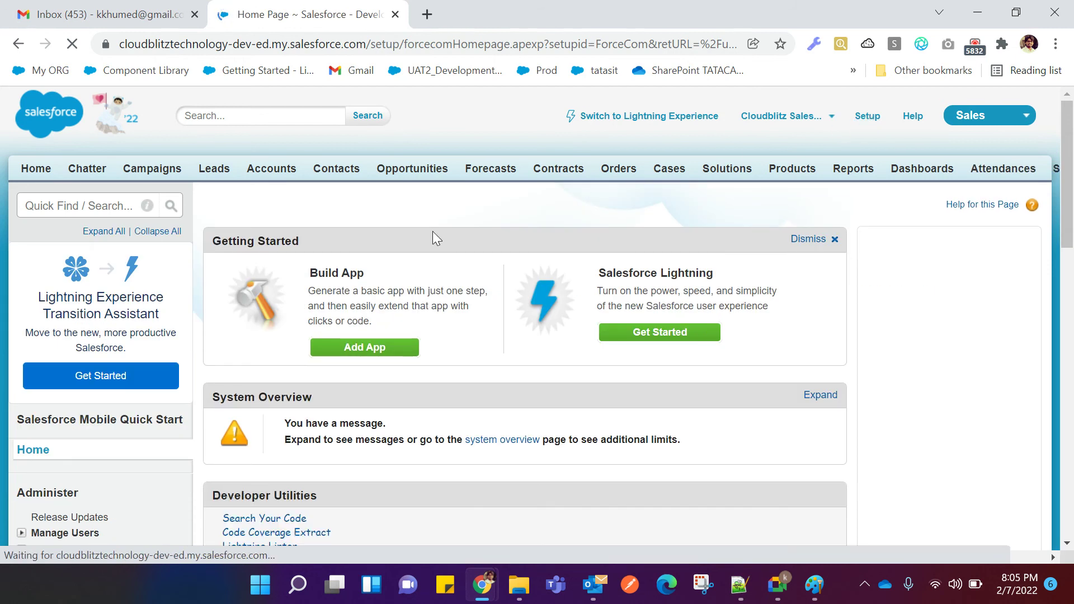
scroll(160, 394, "down", 12)
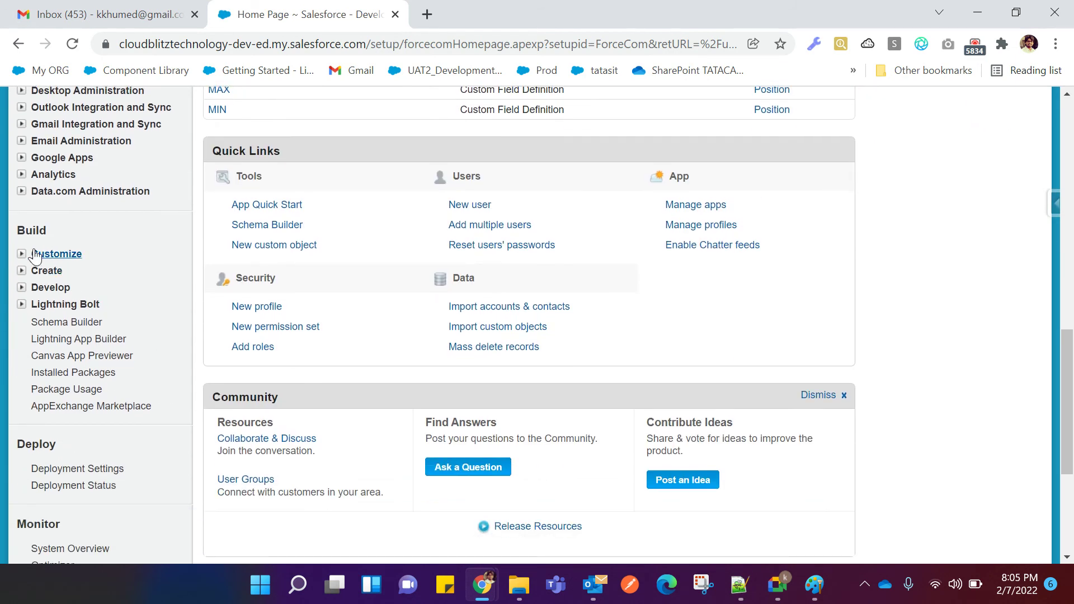
left_click(35, 256)
scroll(119, 278, "down", 1)
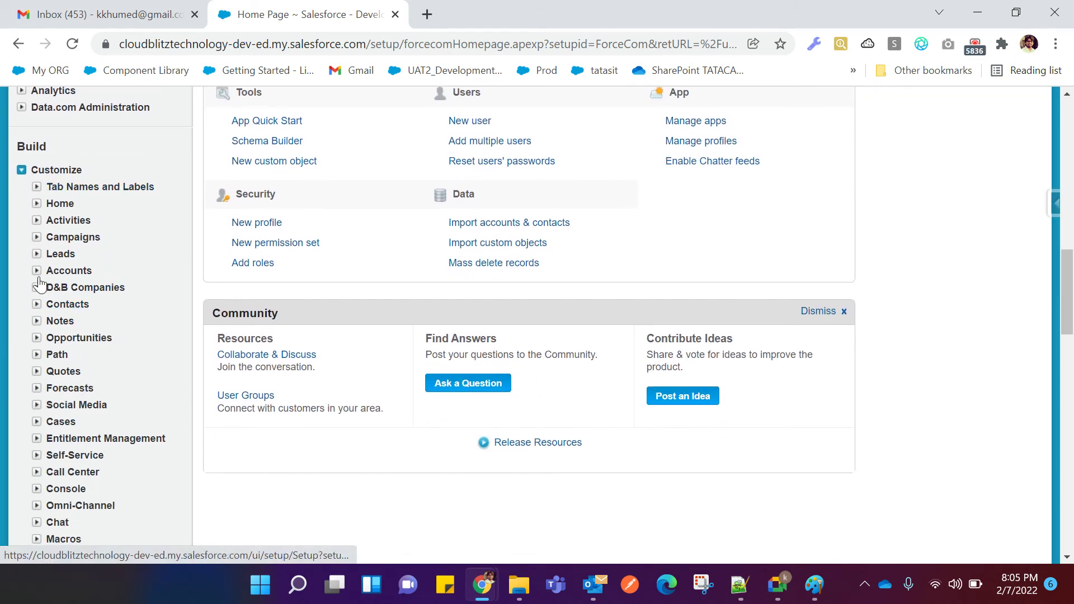
Expand Accounts under Customize and open its Page Layouts page in a new browser tab to show the Account Page Layout heading.
left_click(37, 271)
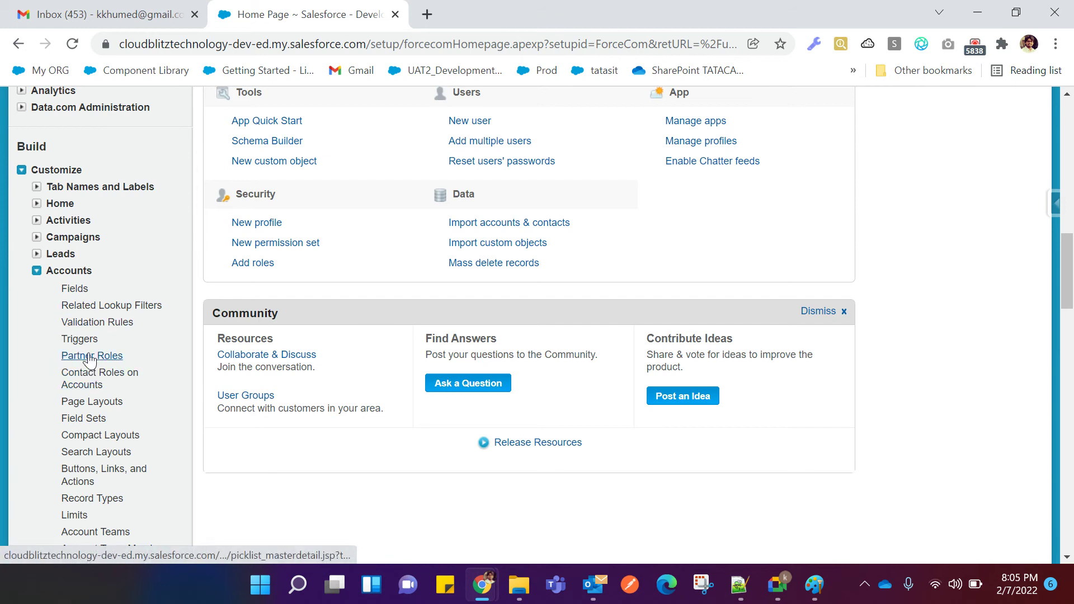
right_click(95, 409)
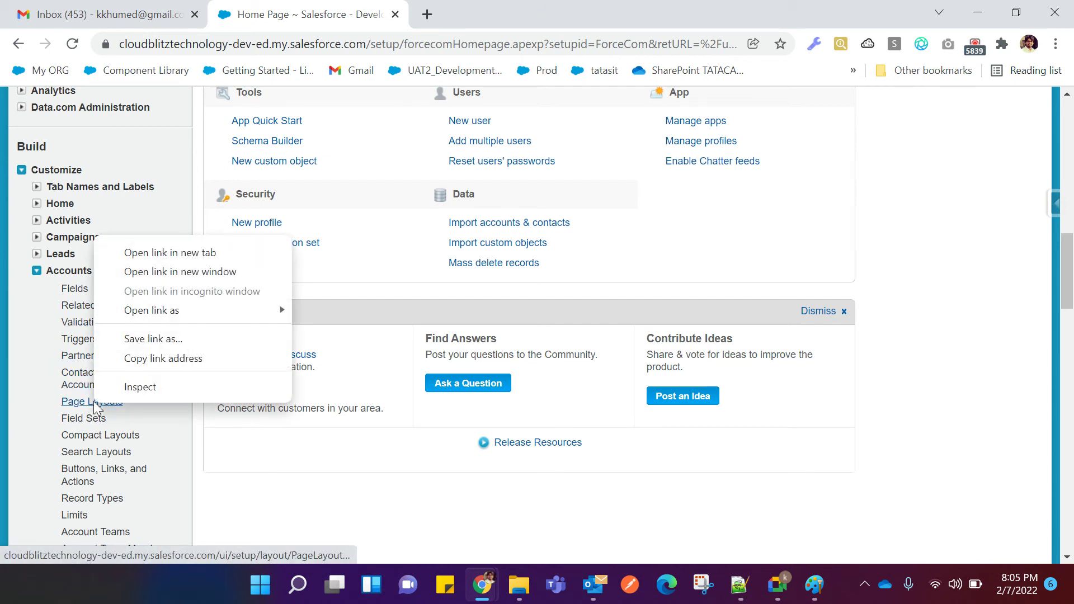
left_click(131, 253)
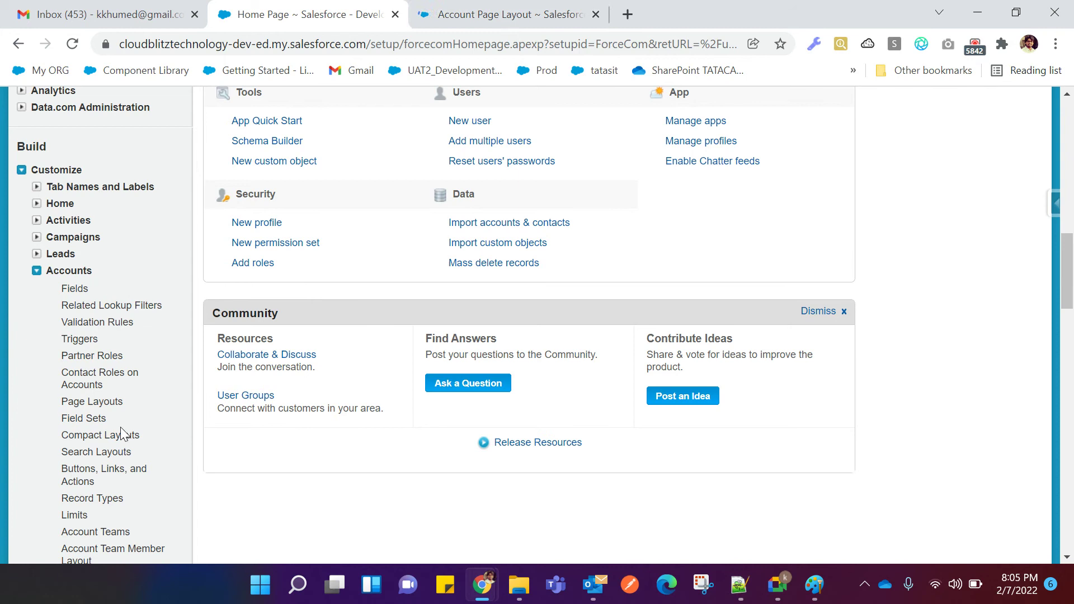
left_click(502, 23)
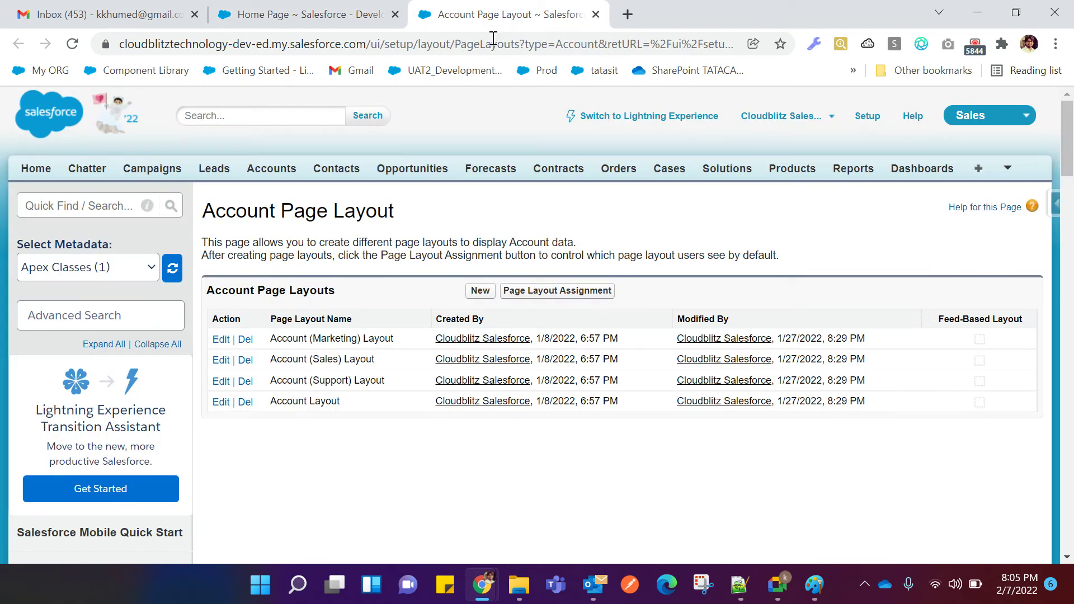
left_click_drag(400, 216, 206, 215)
left_click(424, 216)
Switch to Notepad++ and complete instruction 5 as "clcik on "New" button to create a new page layout.".
left_click(739, 597)
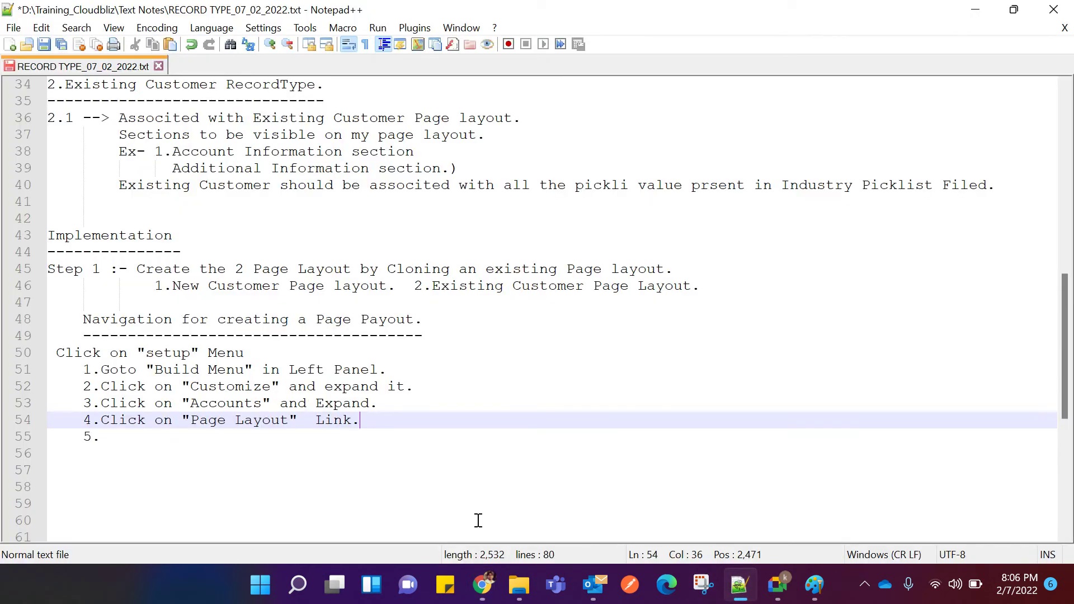
left_click(103, 437)
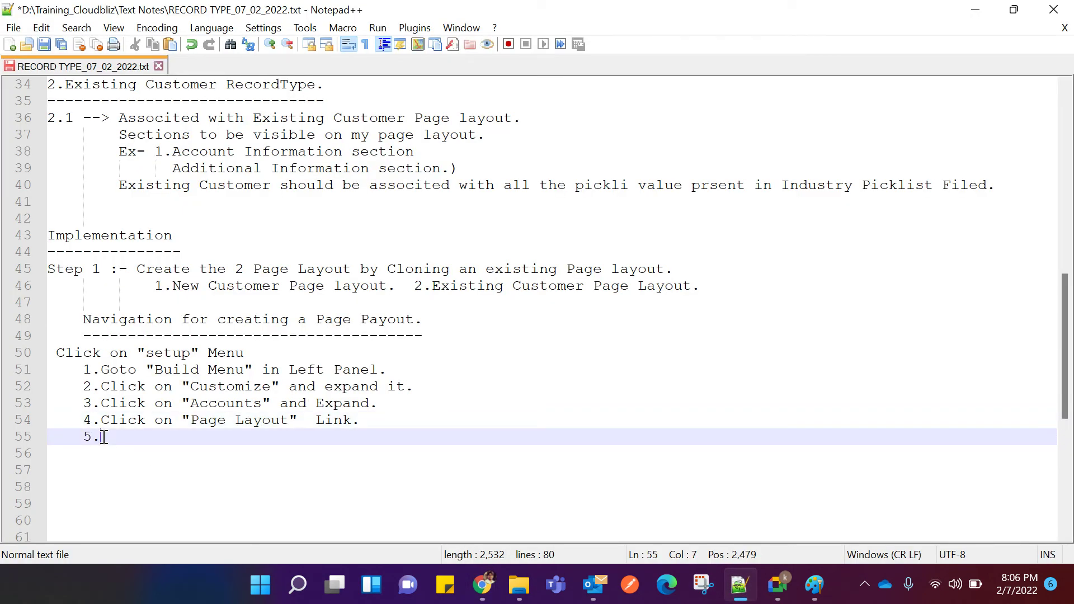
type("Clcik on \"\"")
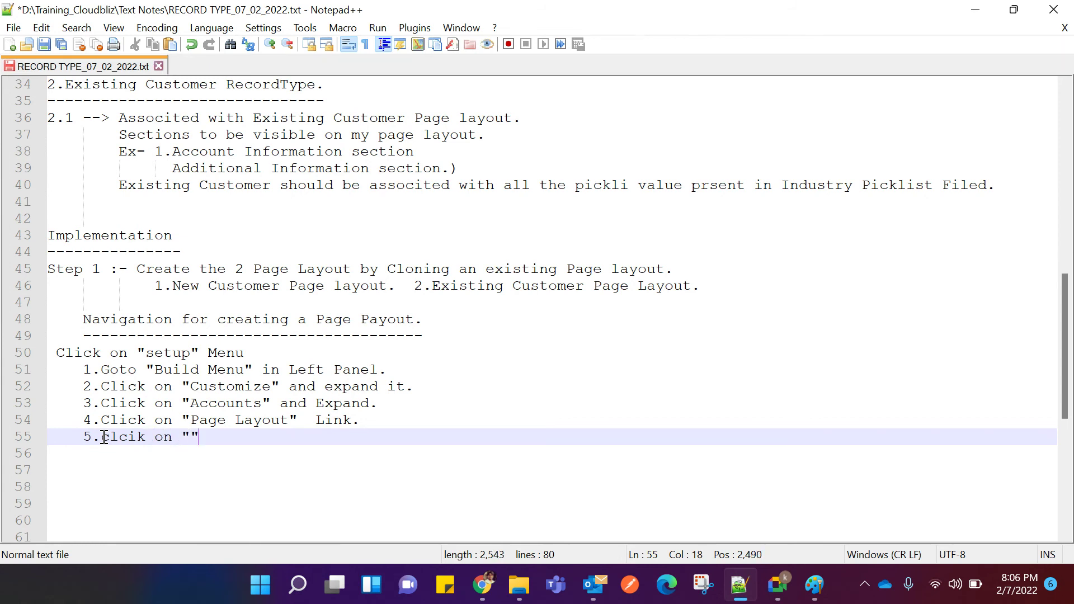
key("Left")
type("New")
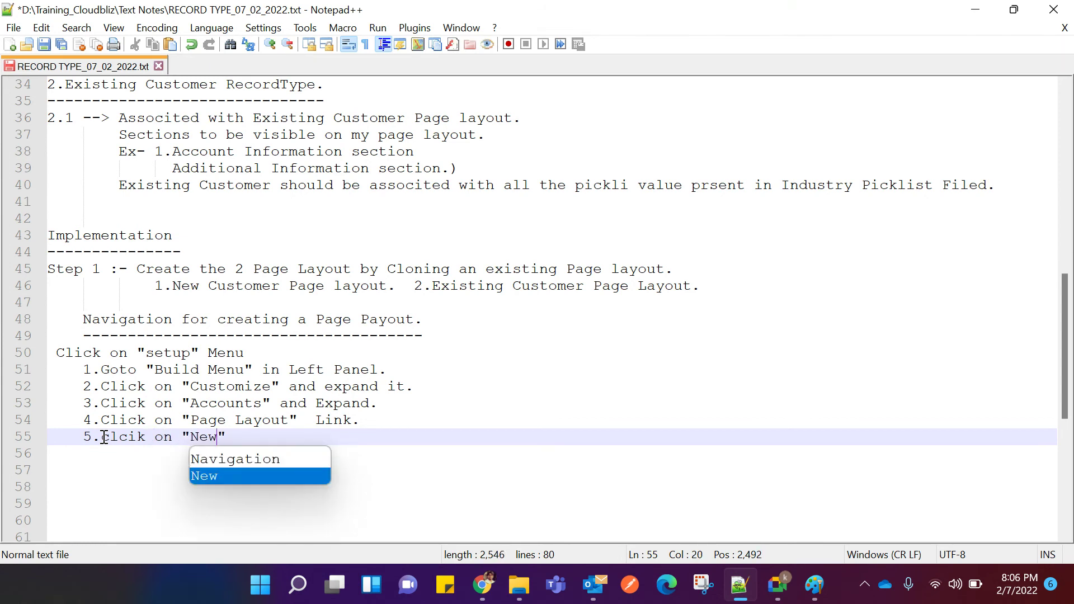
key("Right")
type("but")
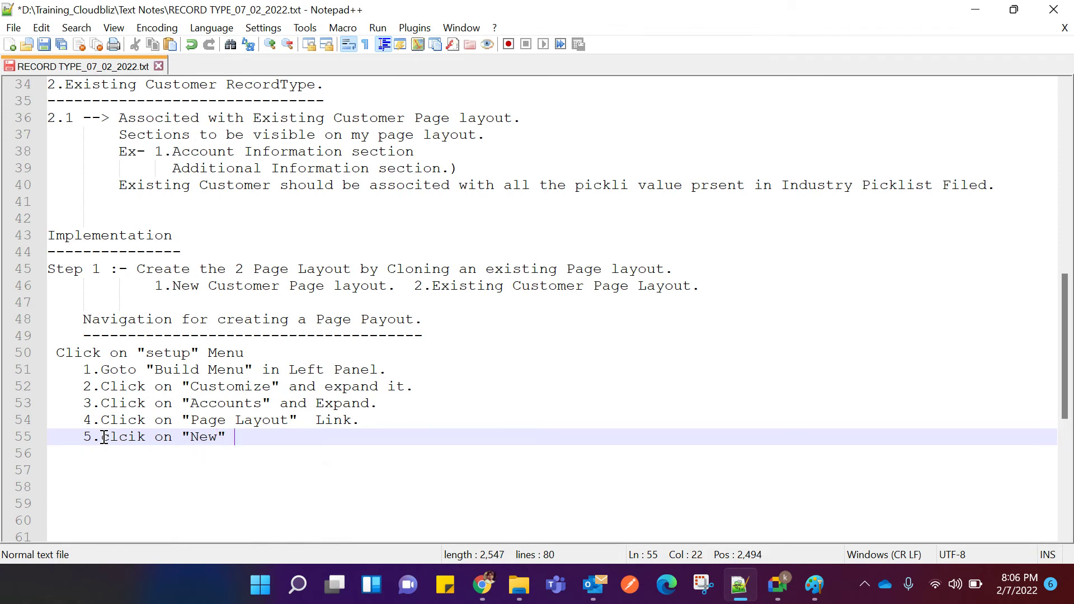
type("ton to create ")
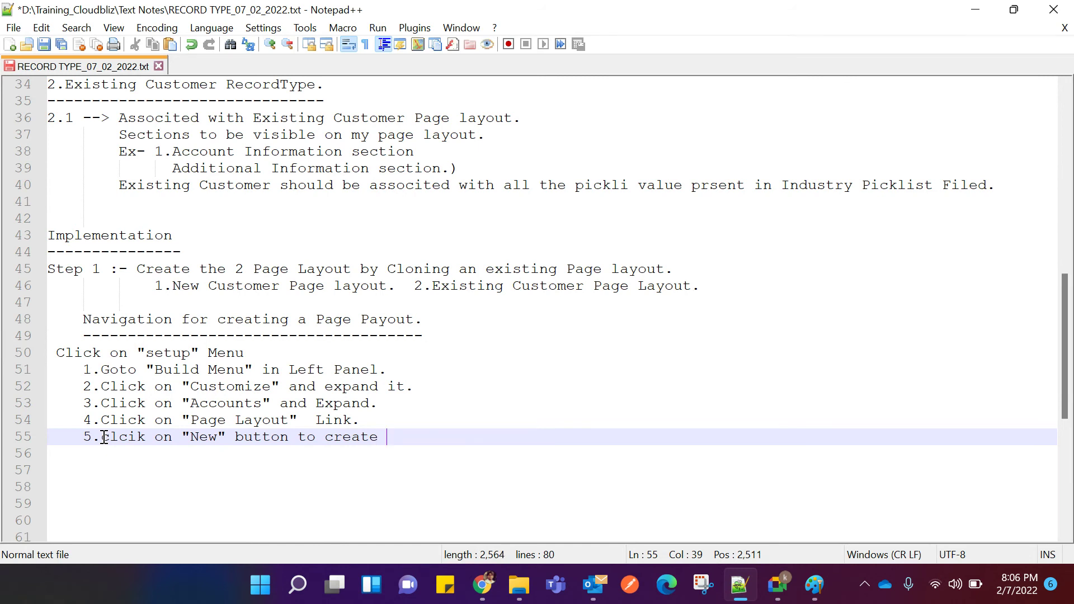
type("a new pa")
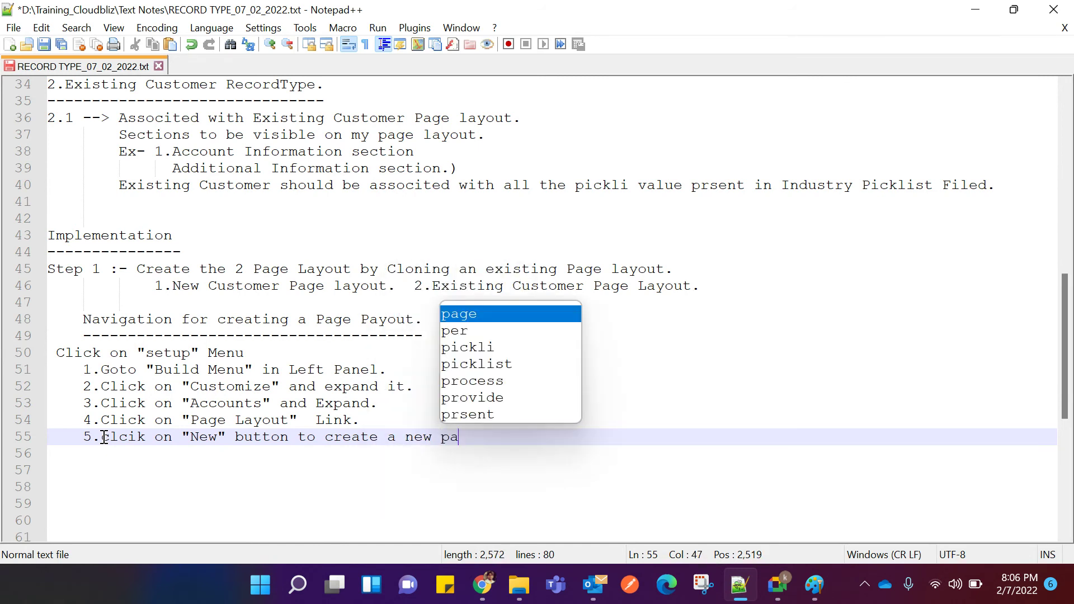
type("ge lay")
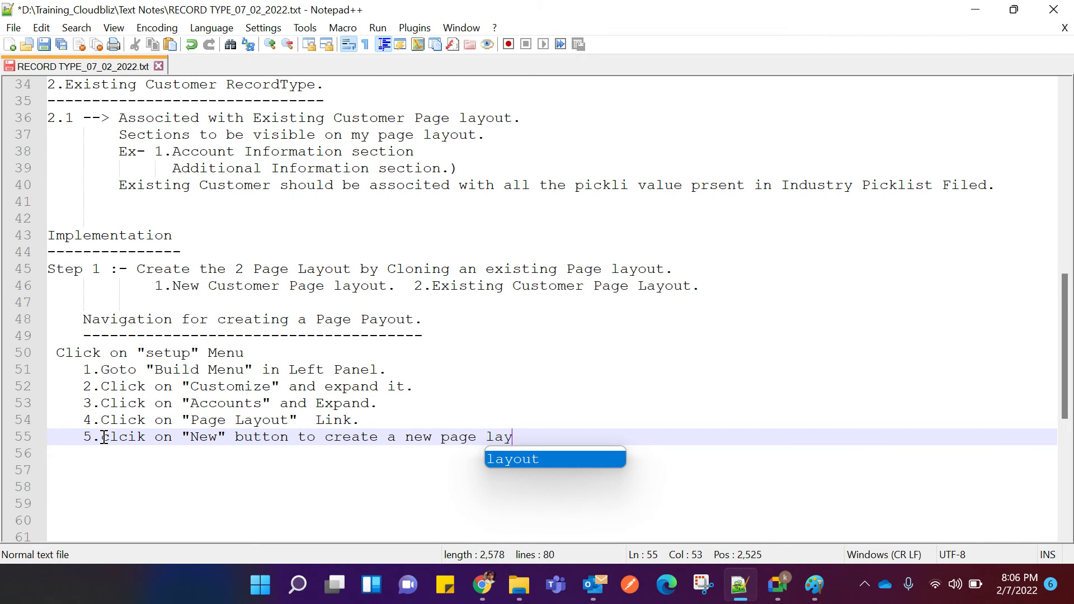
type("out.")
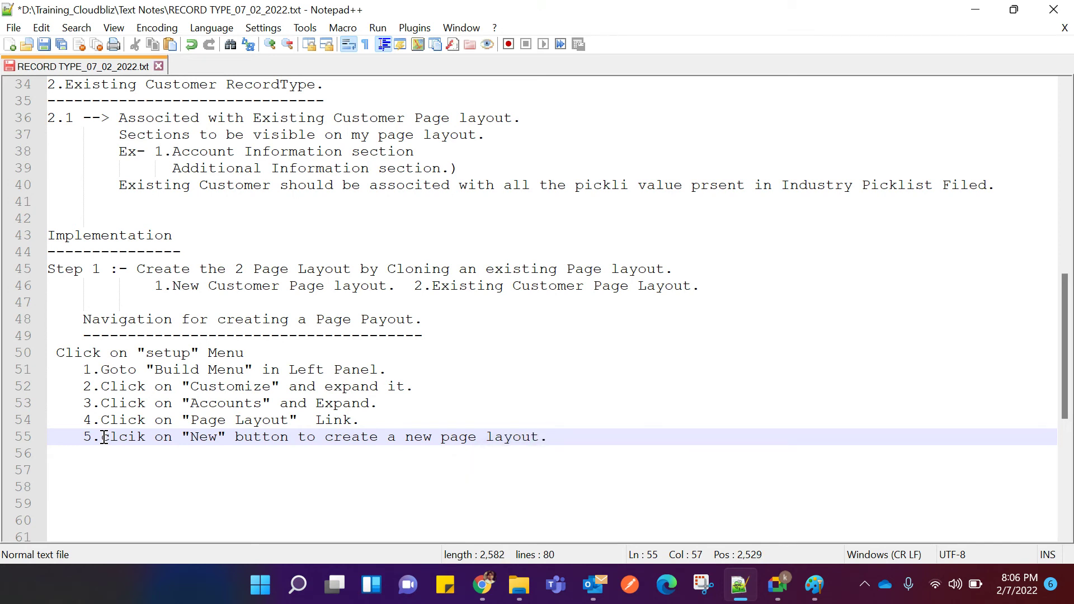
Add instruction 6 on a new line: "Select the existing page layout from the picklist filed to clone the layou".
key("Return")
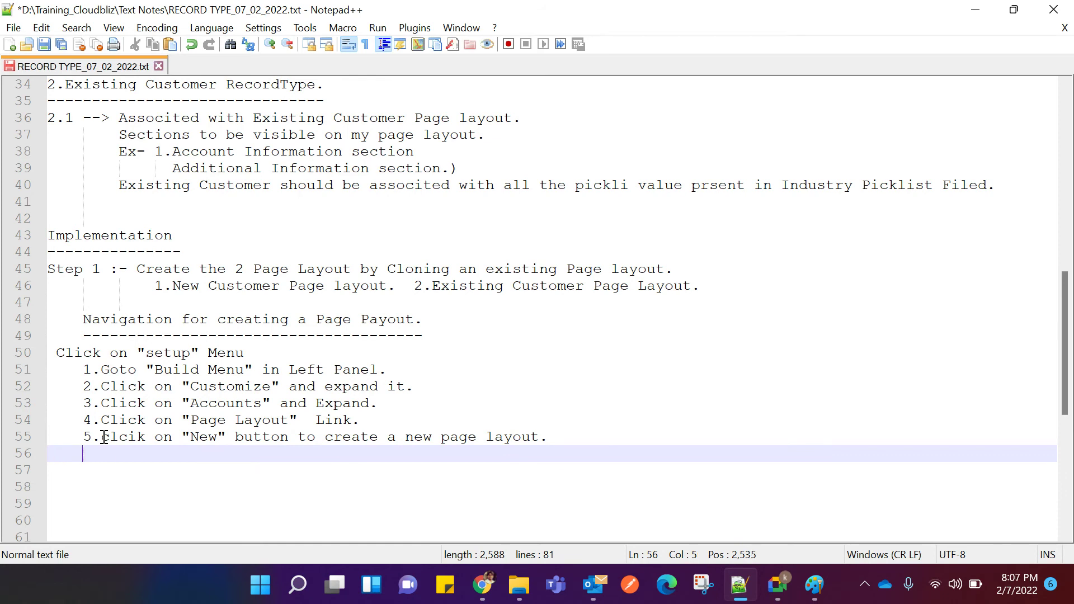
type("6.S")
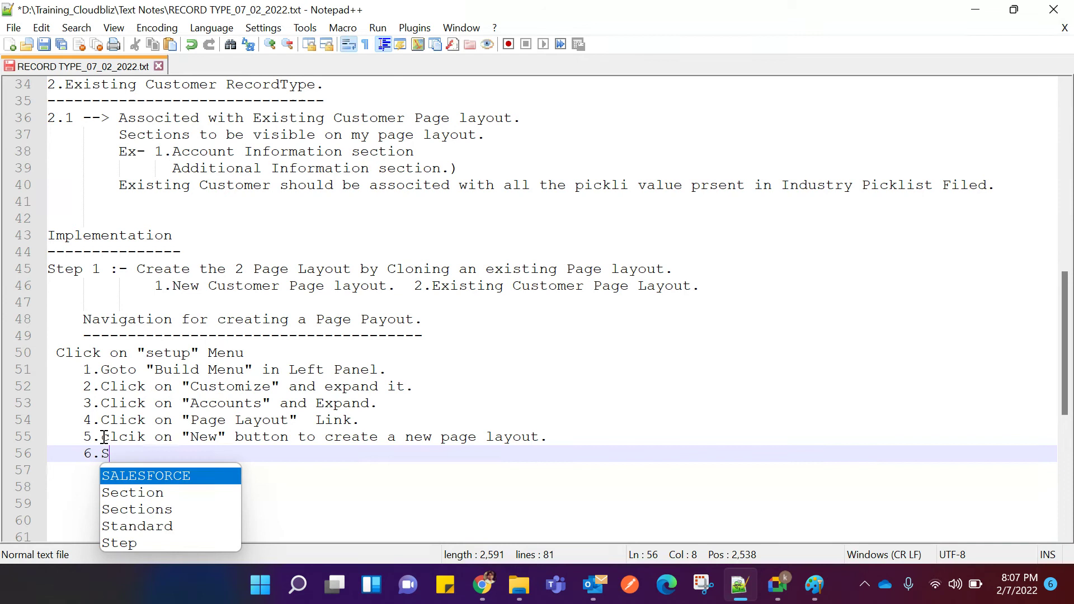
type("e")
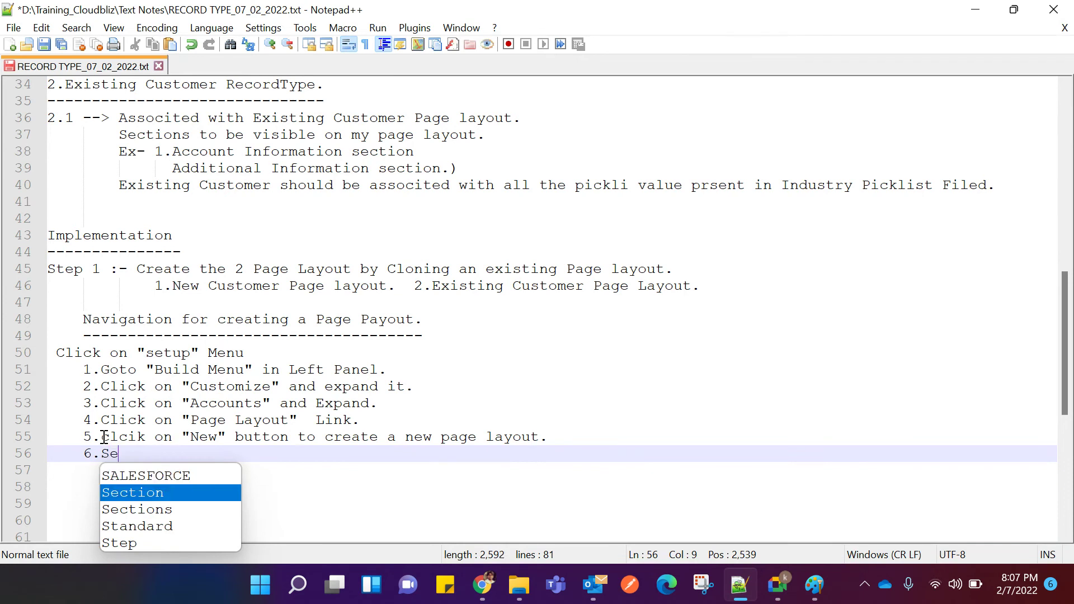
type("lect the exis")
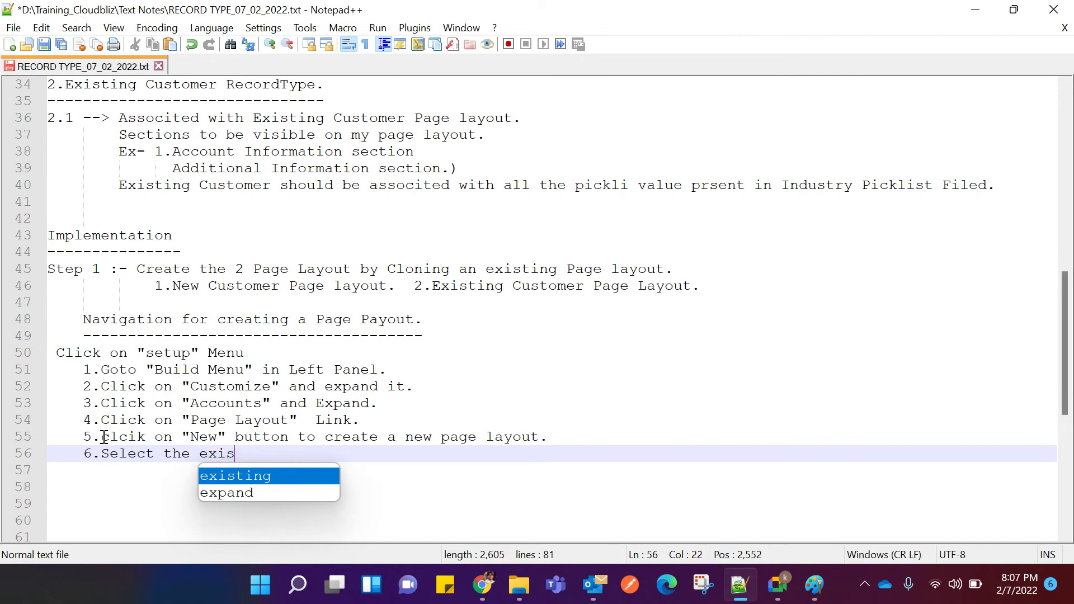
type("ting ")
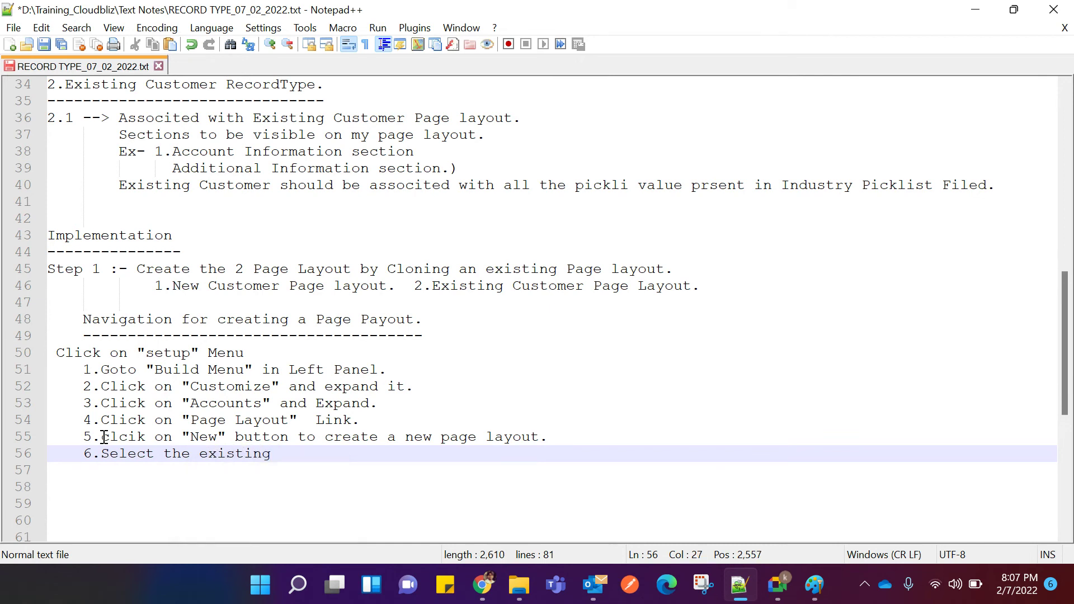
type("p")
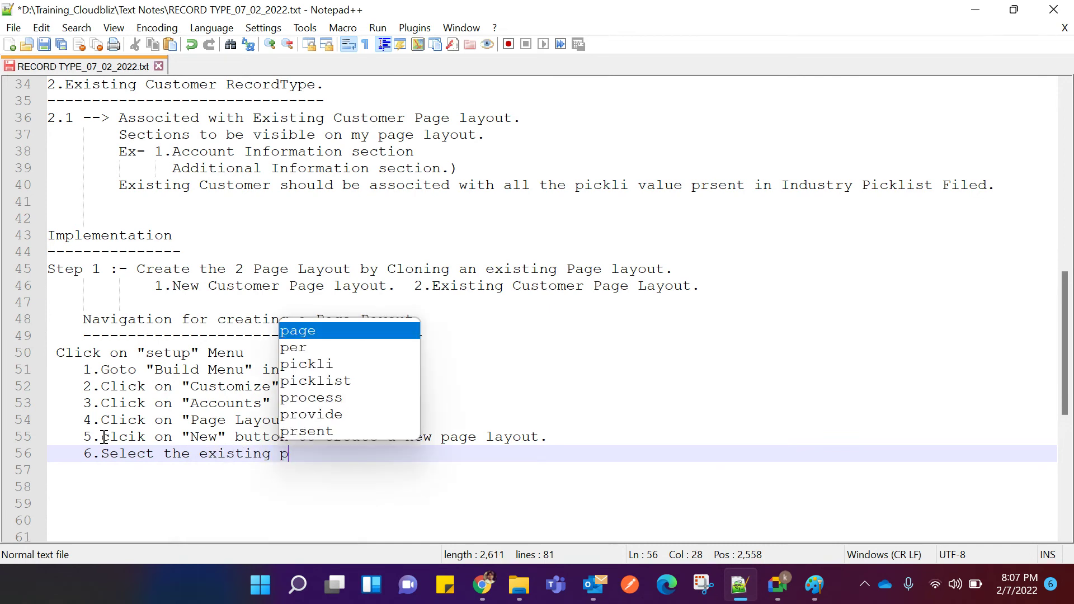
type("age layout")
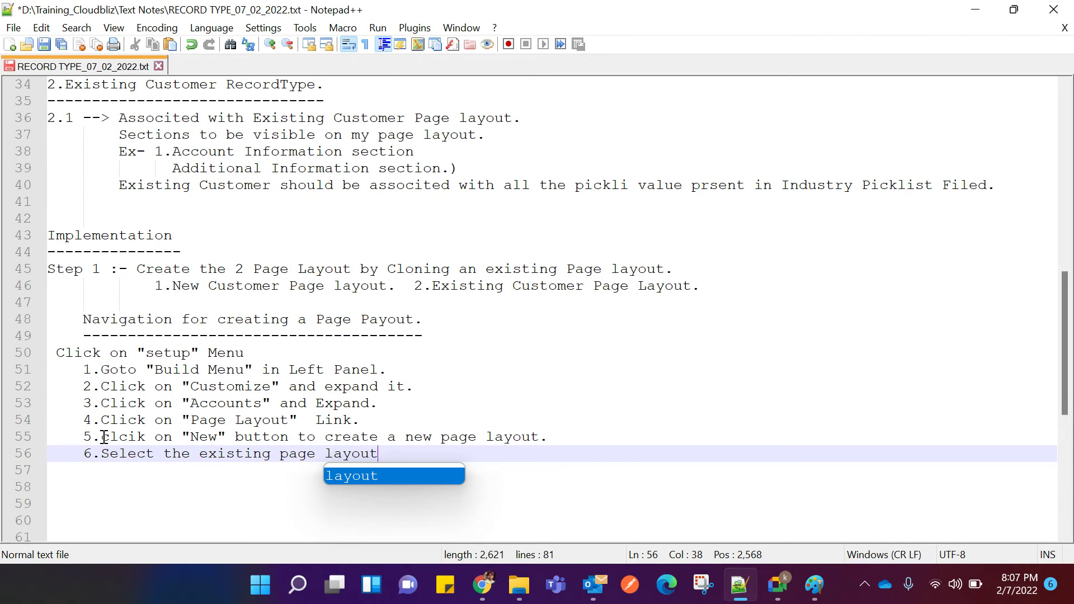
type("from the ")
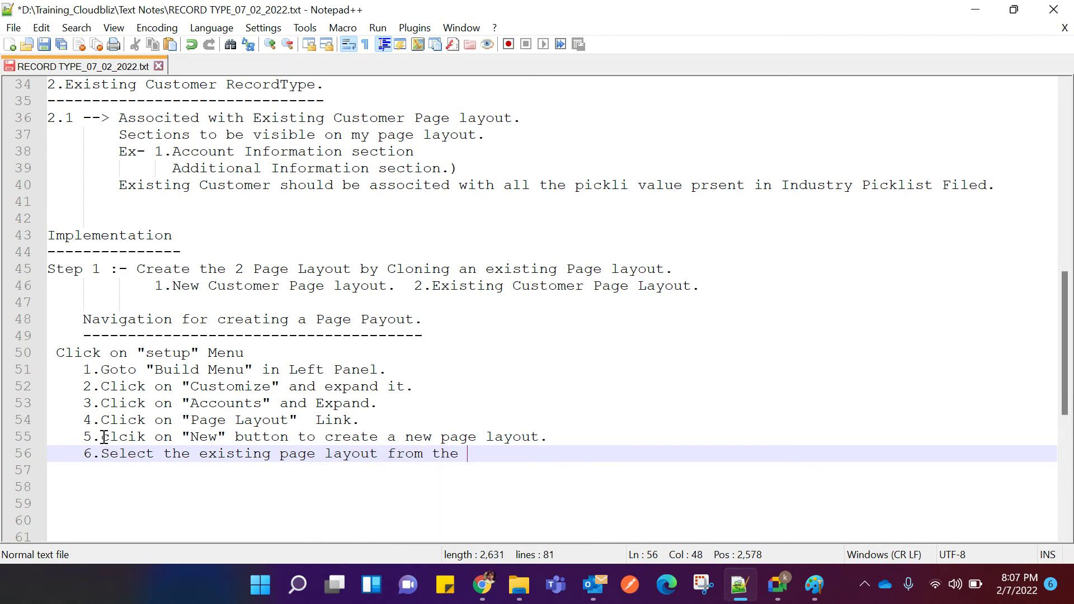
type("picklist filed")
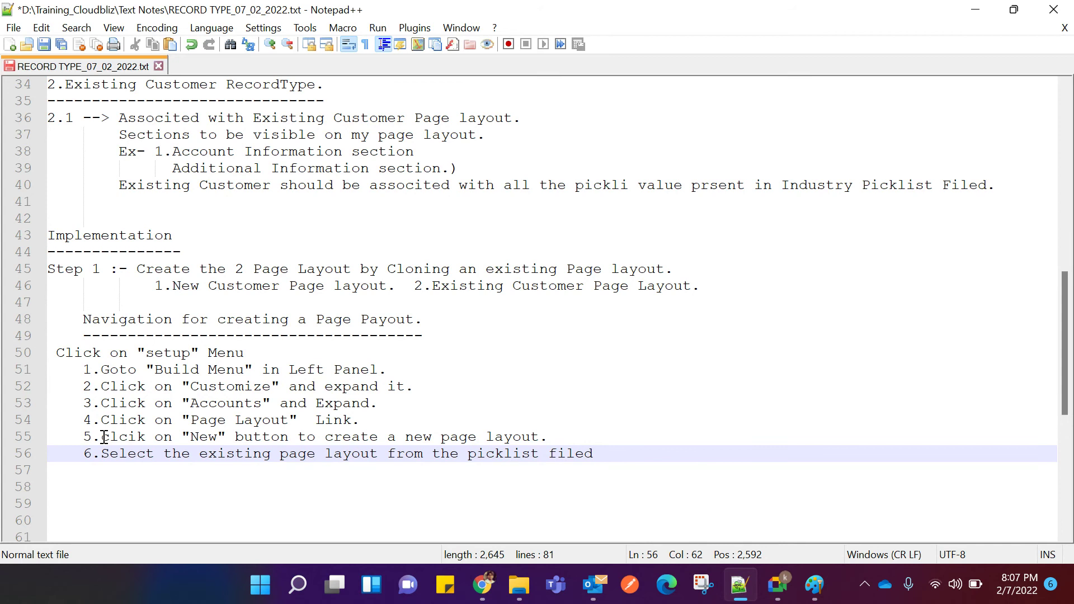
type("to clone")
type(" the ")
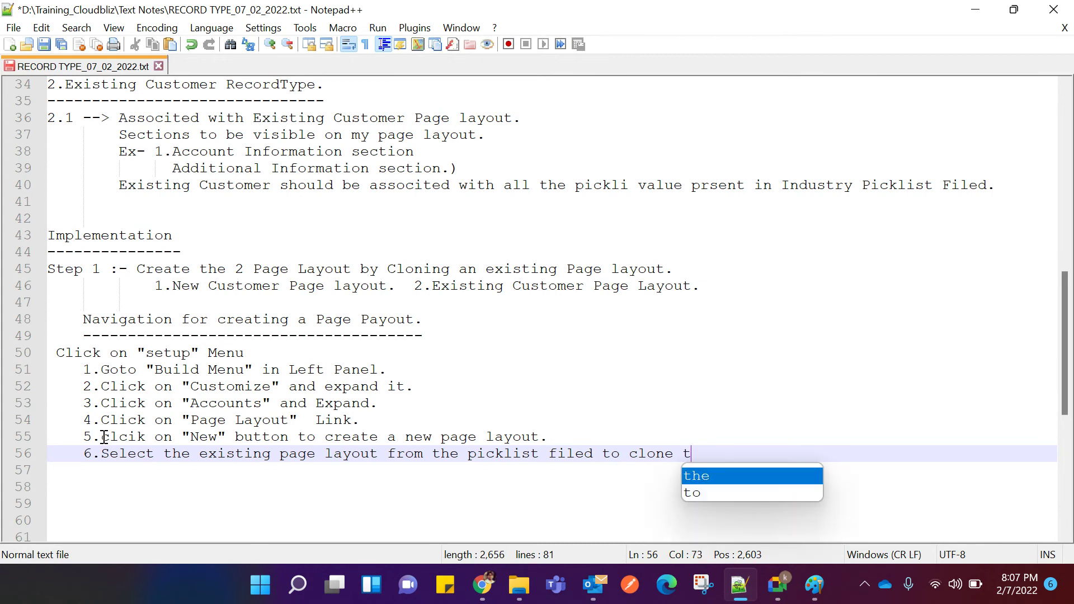
type("layou")
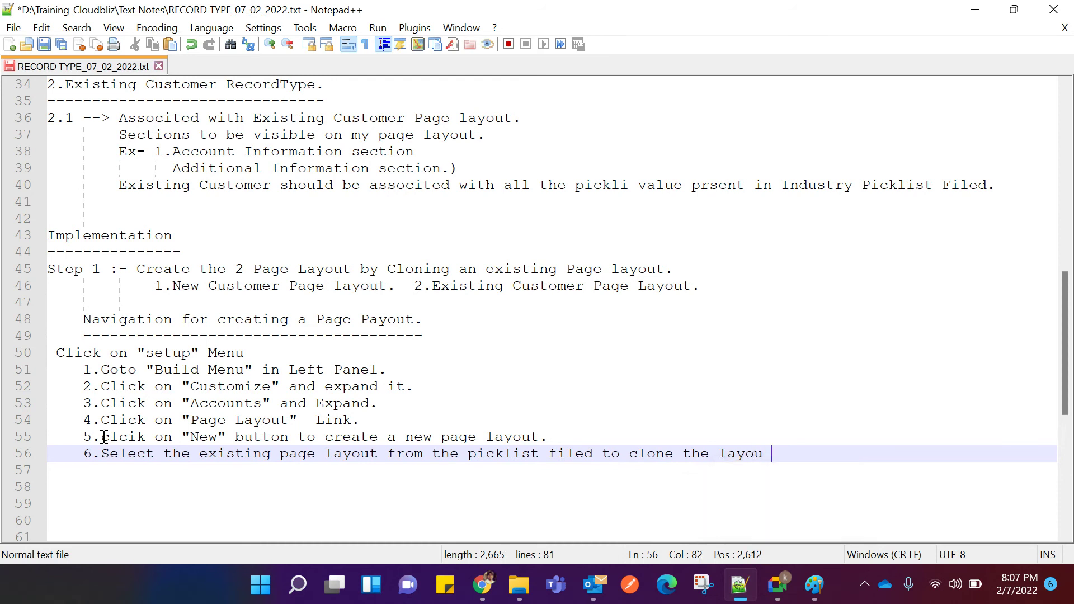
Append the example "(Ex Account Layout.)" to the end of instruction 6.
type(" ()")
key("Left")
type("Ex Acco")
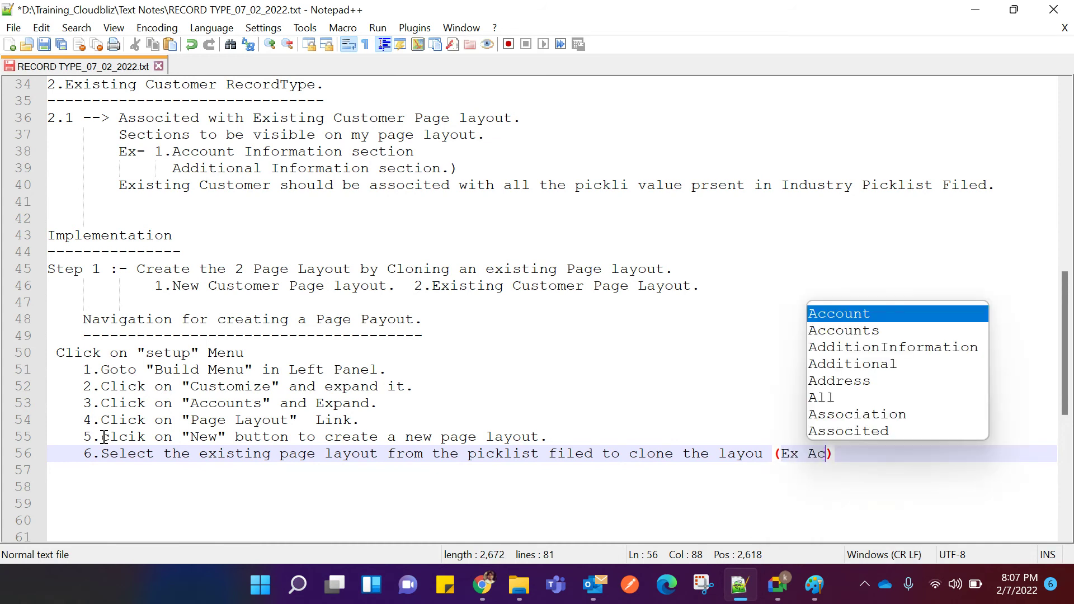
type("unt Lay")
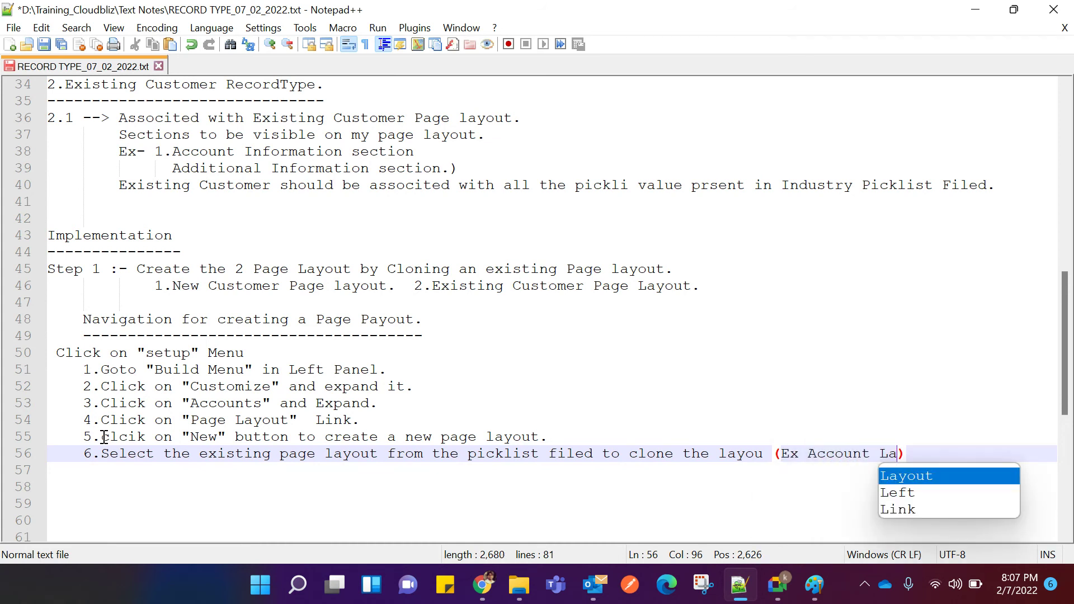
type("out.")
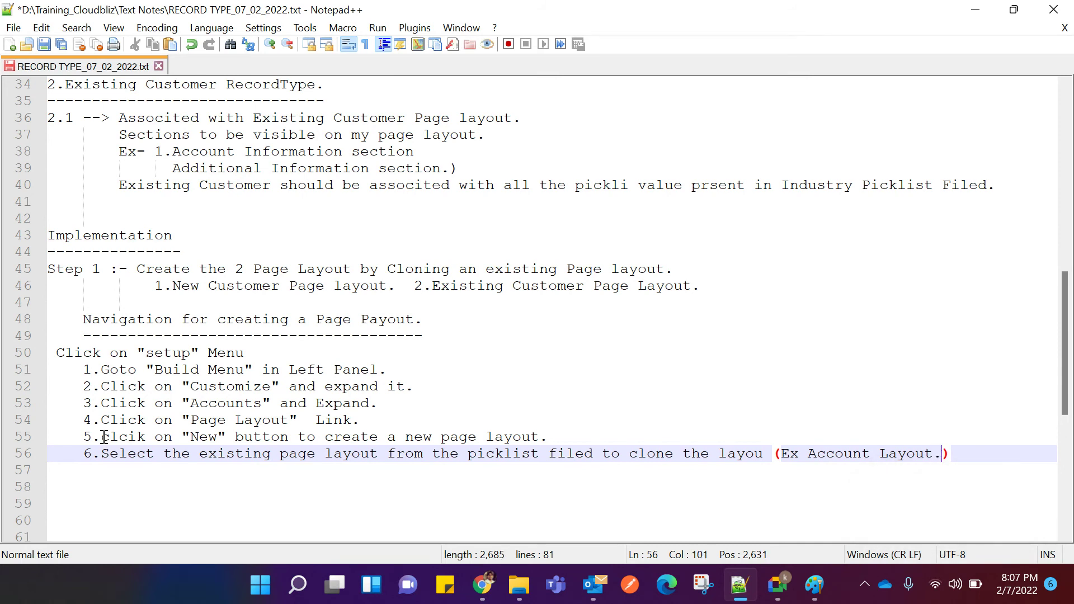
Start instruction 7 on a new line below instruction 6 with the words "Enter the".
left_click(420, 365)
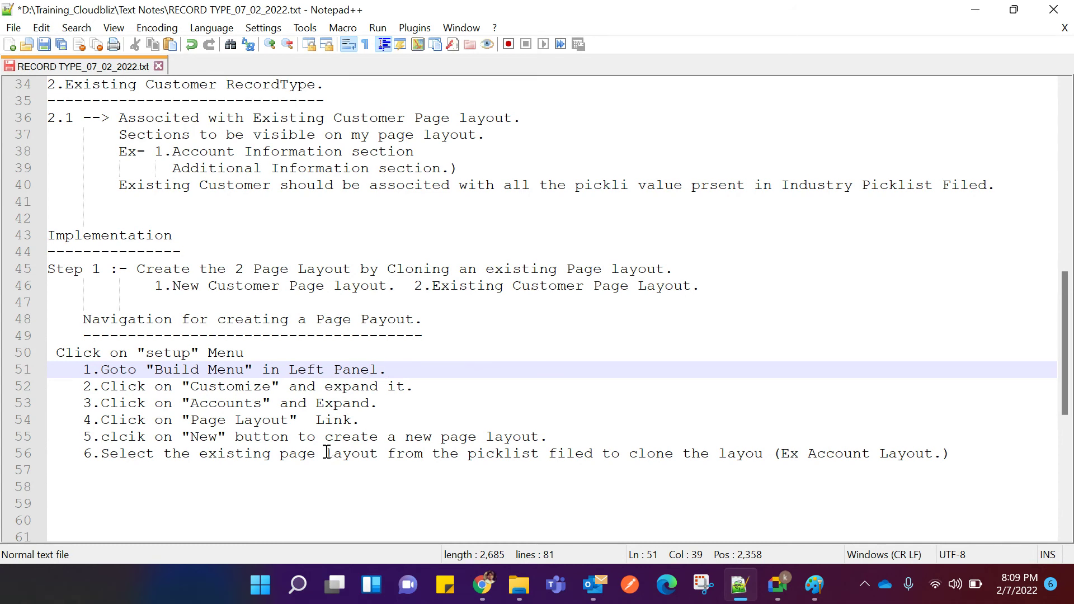
left_click(961, 454)
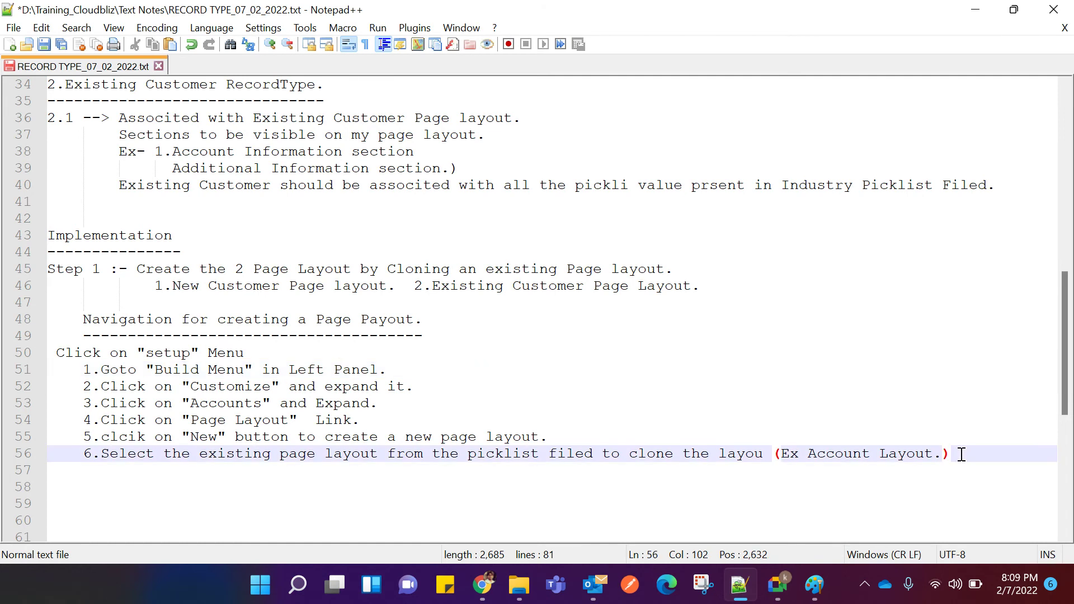
key("Return")
type("7")
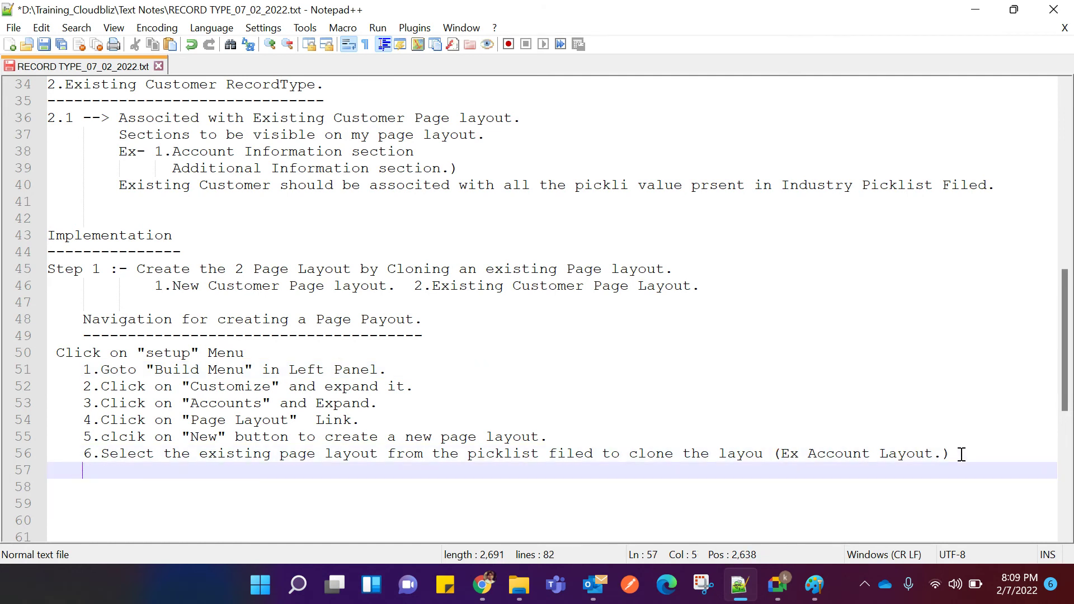
type(".E")
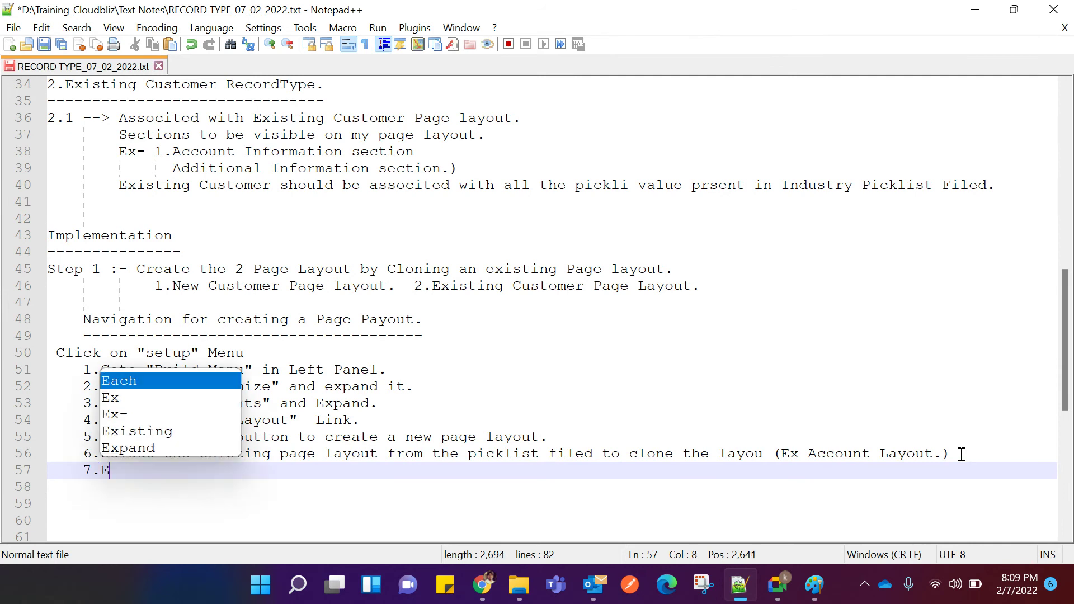
type("nter the ")
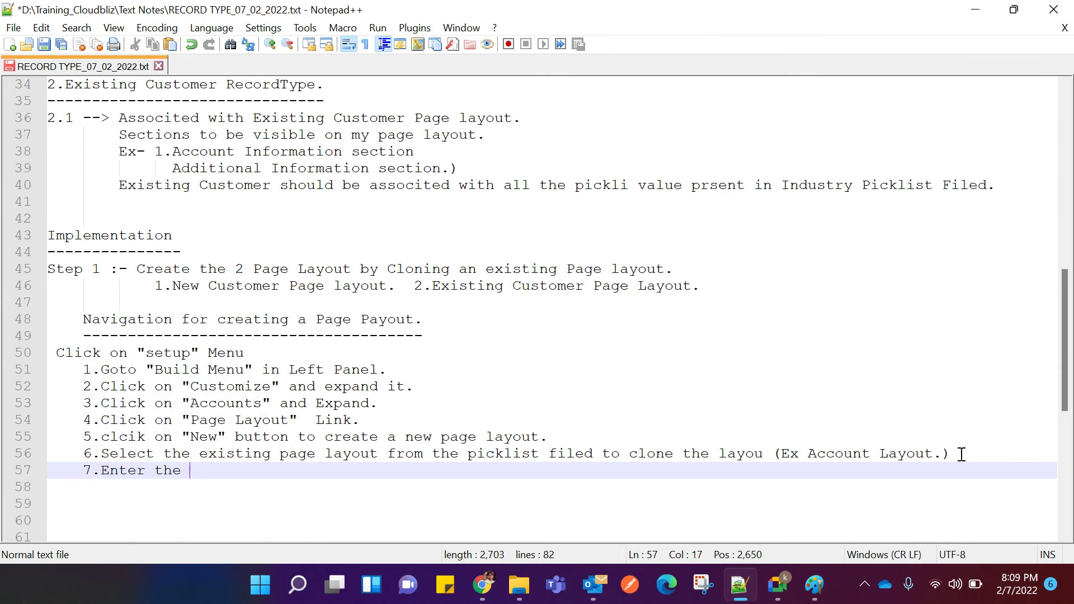
type("name")
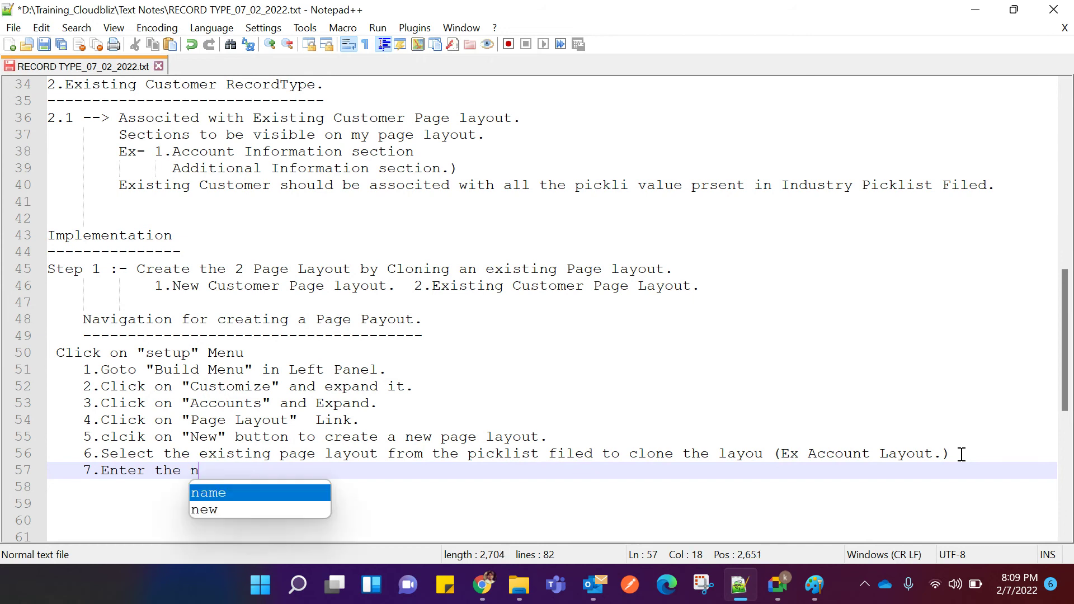
key("BackSpace")
key("BackSpace")
key("BackSpace")
key("BackSpace")
key("BackSpace")
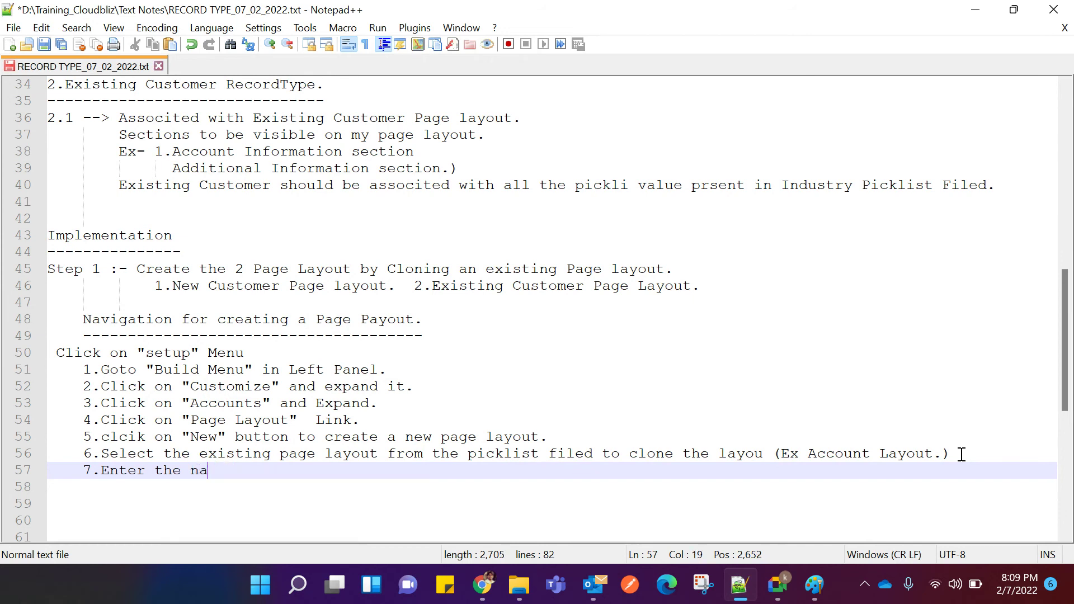
type("Name")
type("/ labe")
key("BackSpace")
key("BackSpace")
key("BackSpace")
key("BackSpace")
key("BackSpace")
key("BackSpace")
key("BackSpace")
key("BackSpace")
key("BackSpace")
key("BackSpace")
key("BackSpace")
Complete instruction 7 so it reads "Enter the Label and Name--> New CUstomer.".
type("L")
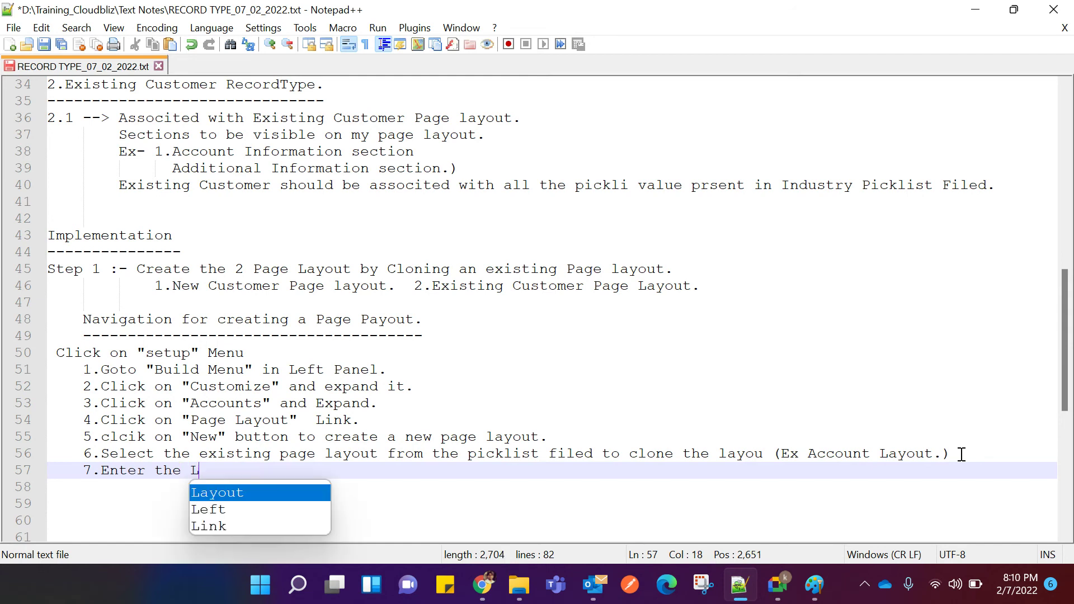
type("abel and N")
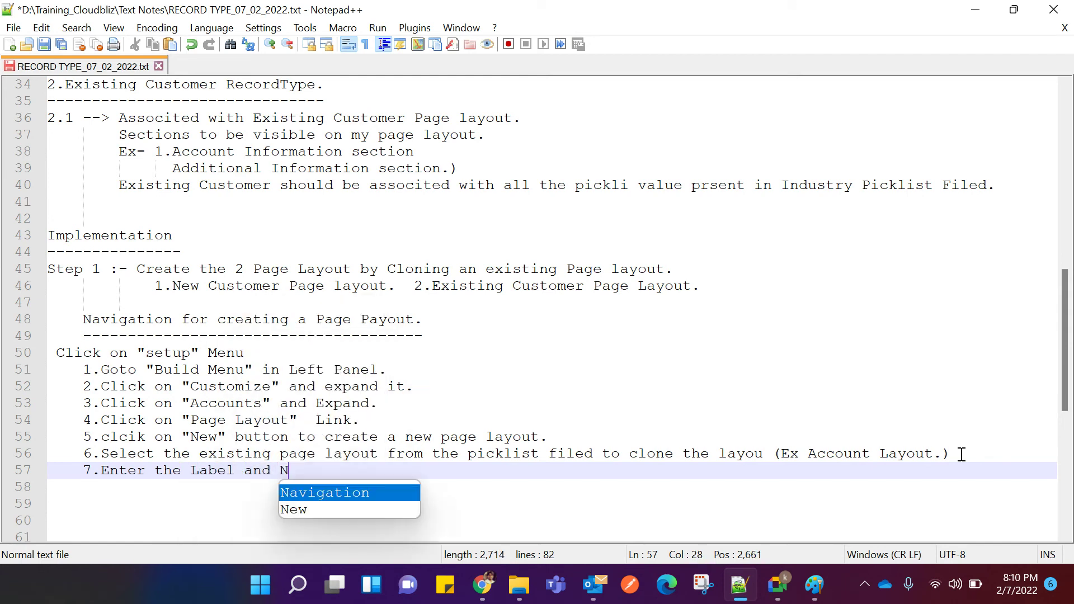
type("ame.")
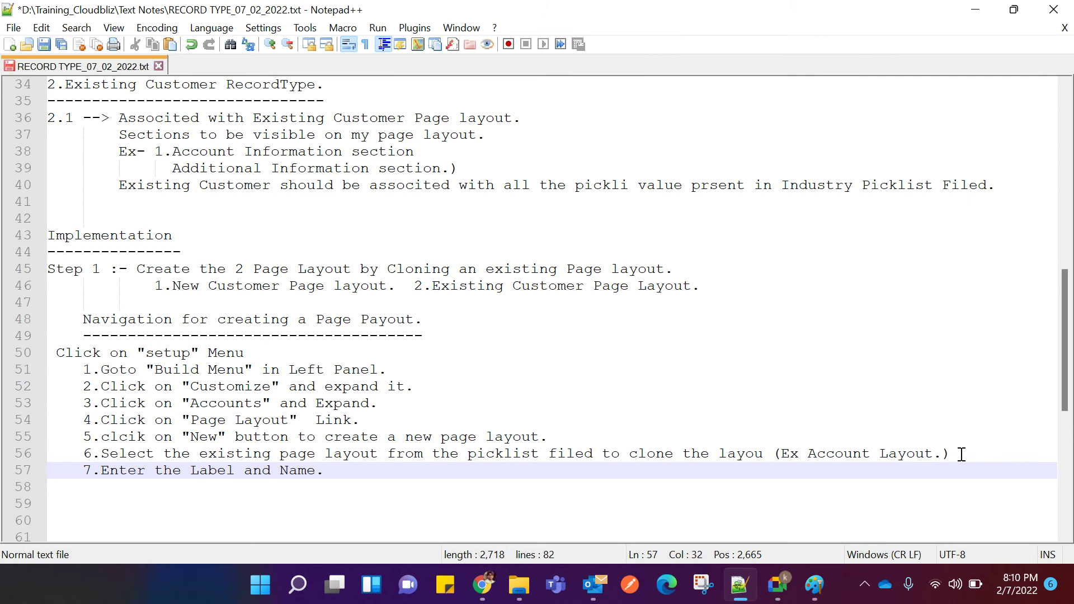
key("BackSpace")
type("--> New CUstomer.")
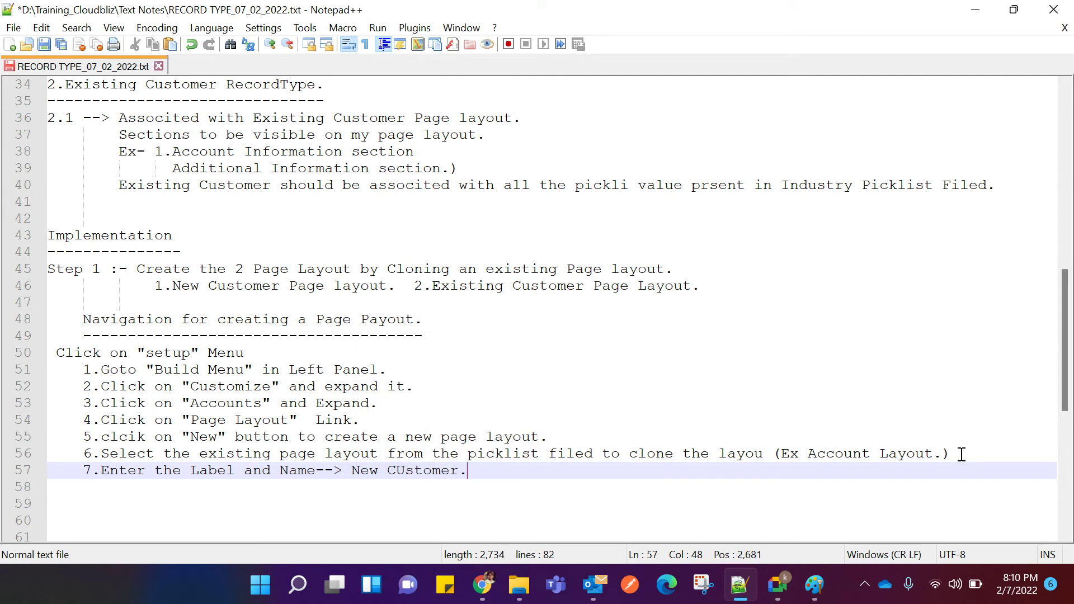
Add instruction 8 on a new line: Click on "Save". Put the word Save in double quotes and end with a period.
key("Return")
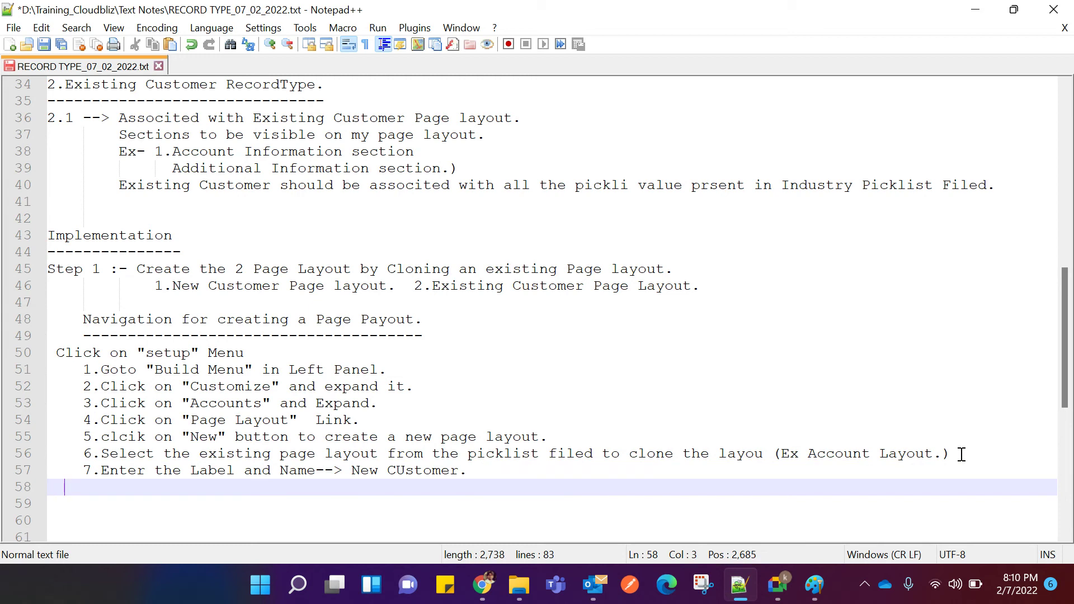
type("8.Click o")
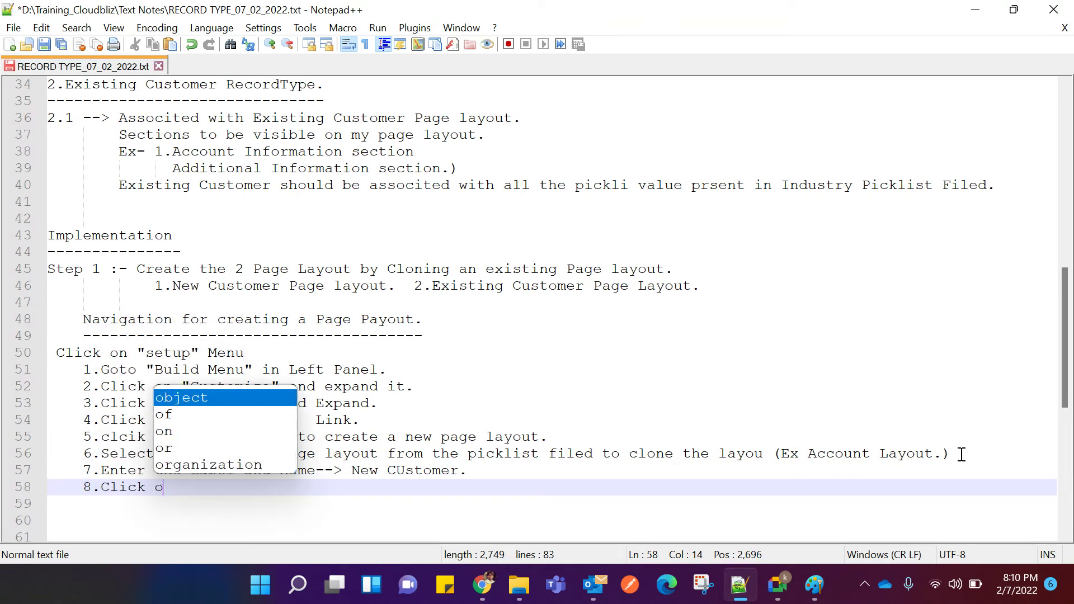
type("n Save")
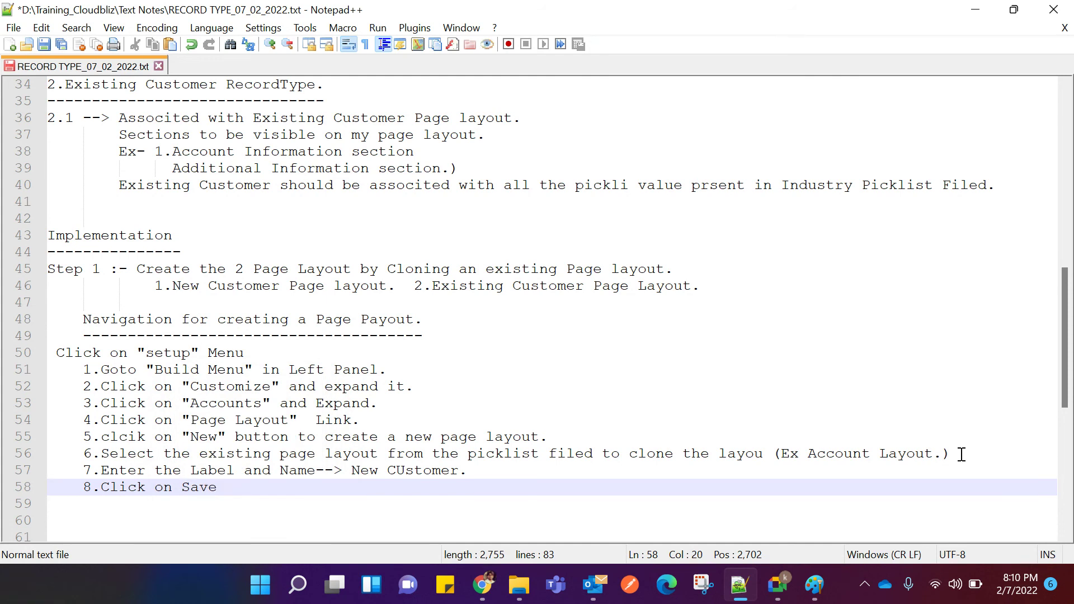
type("\"")
left_click(182, 487)
type("\"")
left_click(239, 485)
type(".")
Add instruction 9 on a new line: "Customize the page layout based on our requirment.".
key("Return")
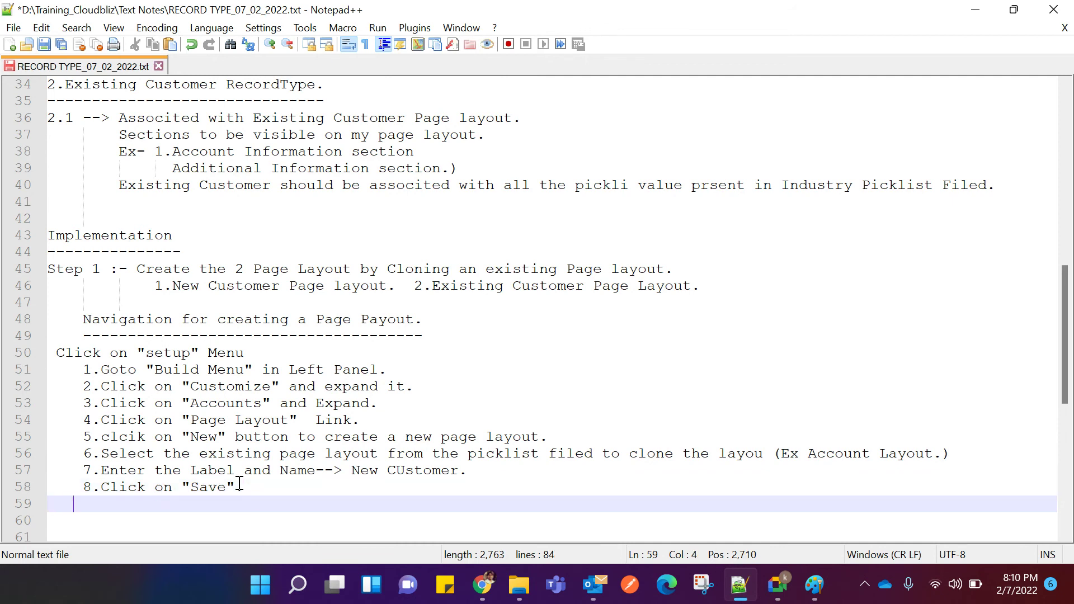
type("9.Custom")
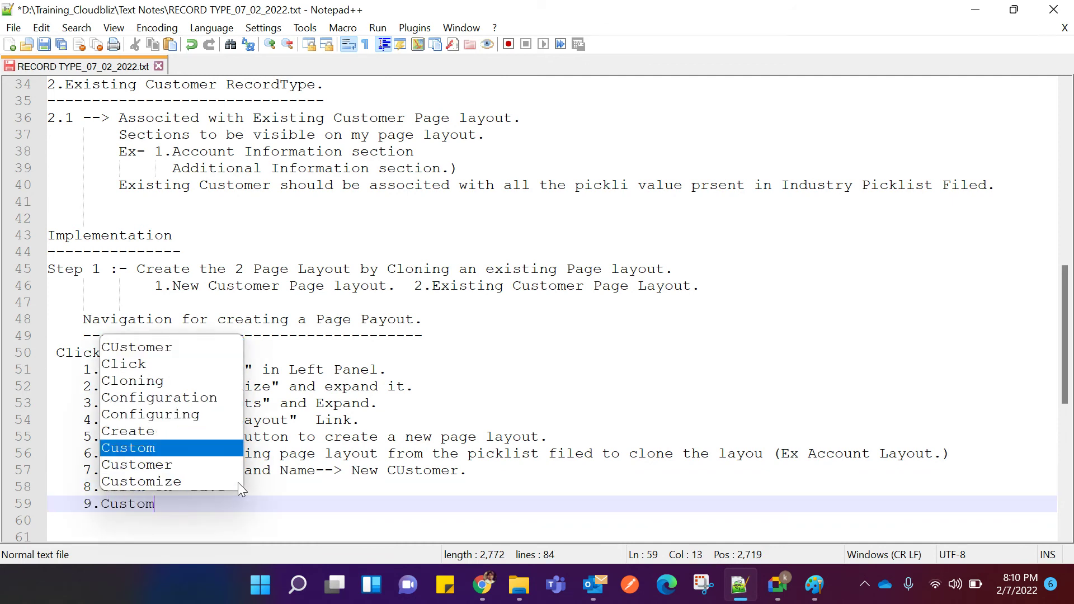
type("ize the ")
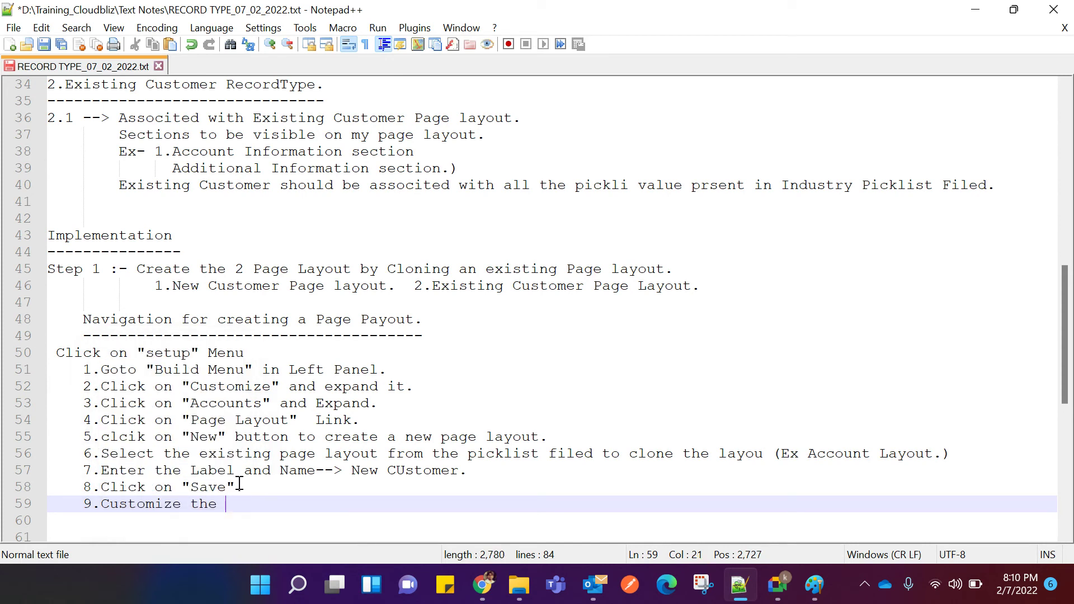
type("page layo")
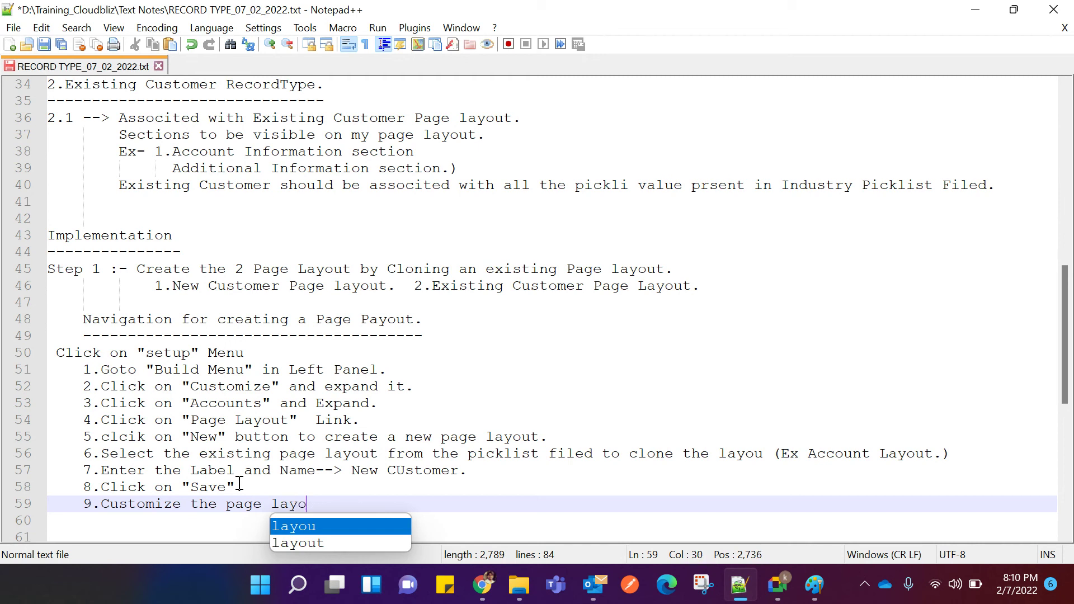
type("ut")
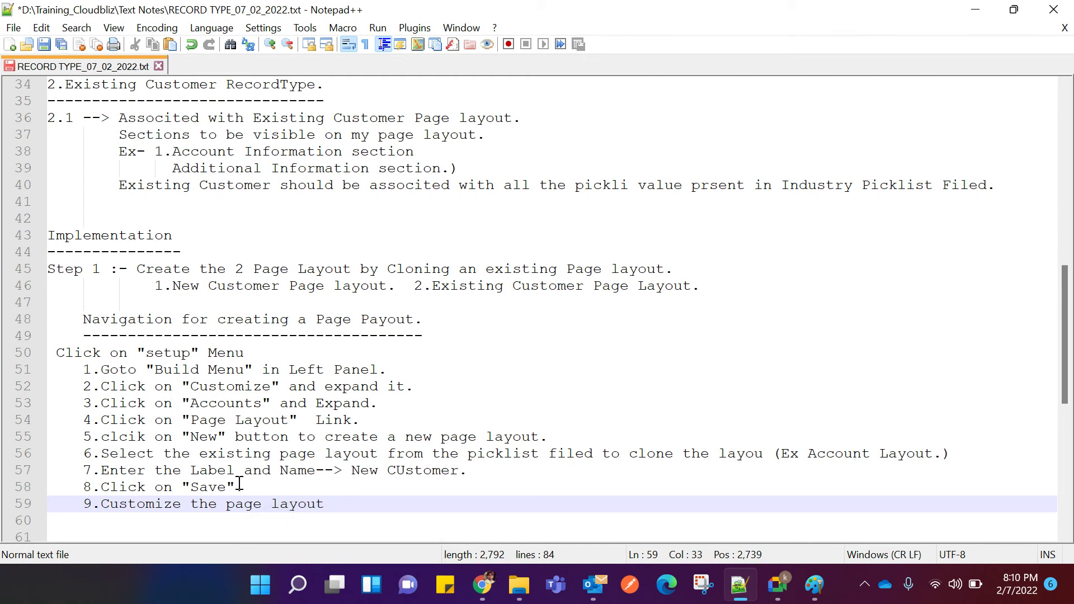
type("based on our")
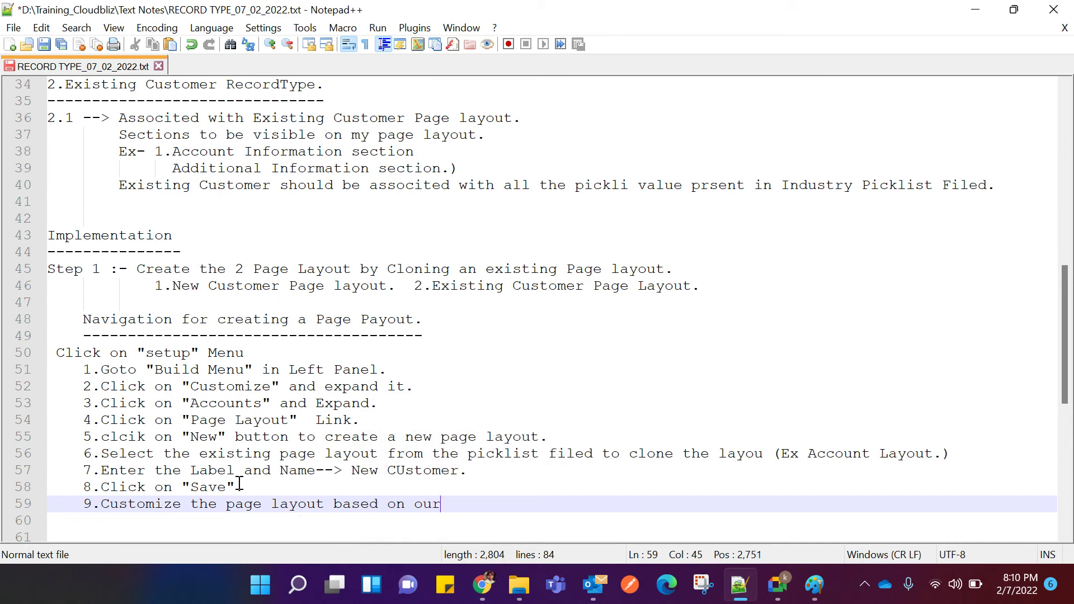
type(" requirment.")
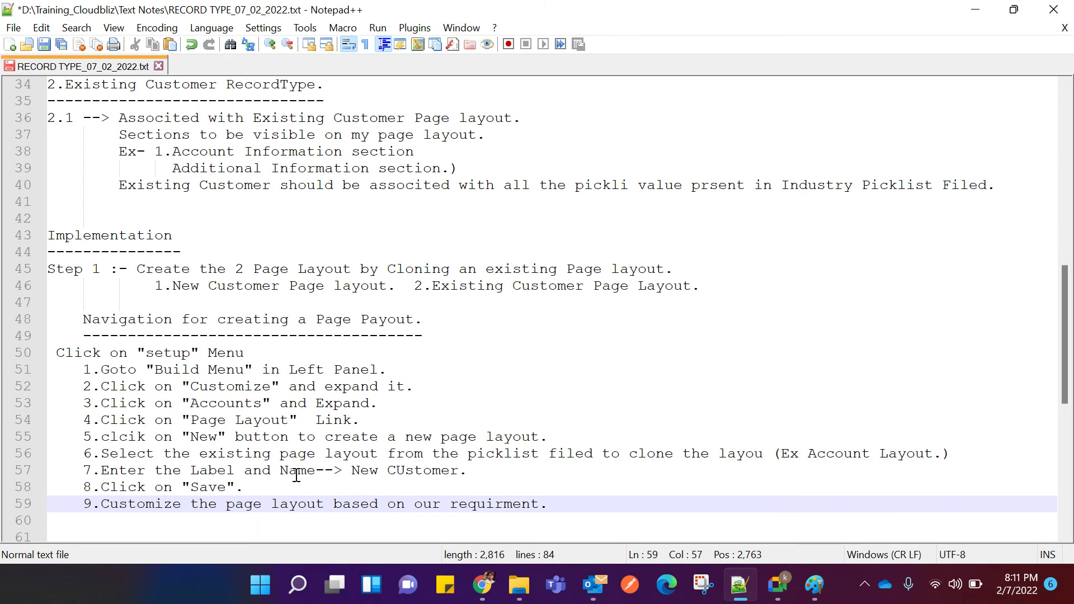
scroll(300, 475, "down", 2)
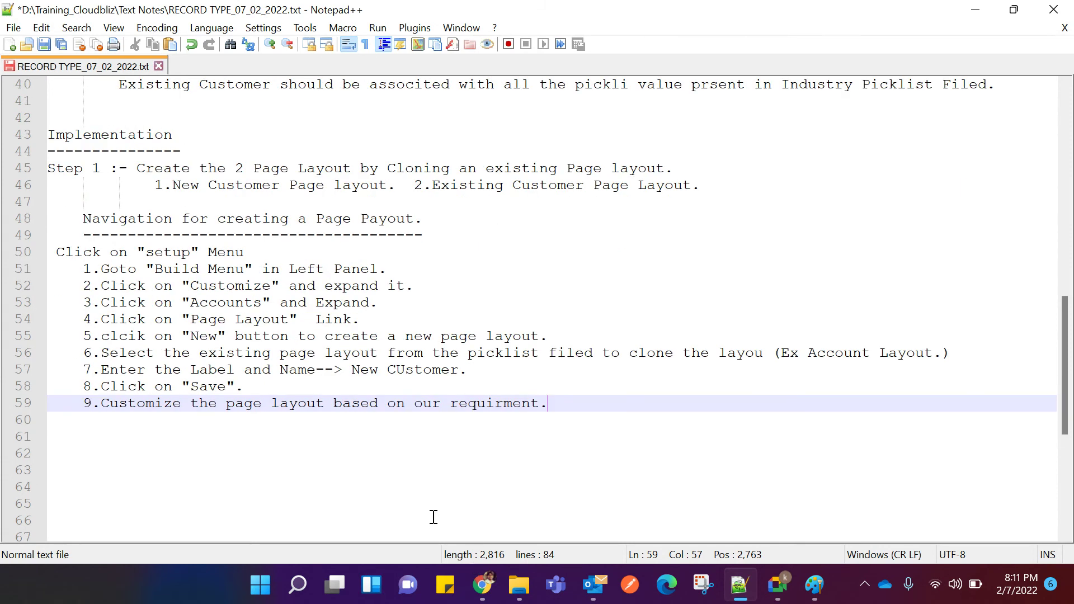
Switch to Salesforce in Chrome, open Setup and expand the Accounts entry under Build > Customize.
mouse_move(482, 585)
left_click(315, 506)
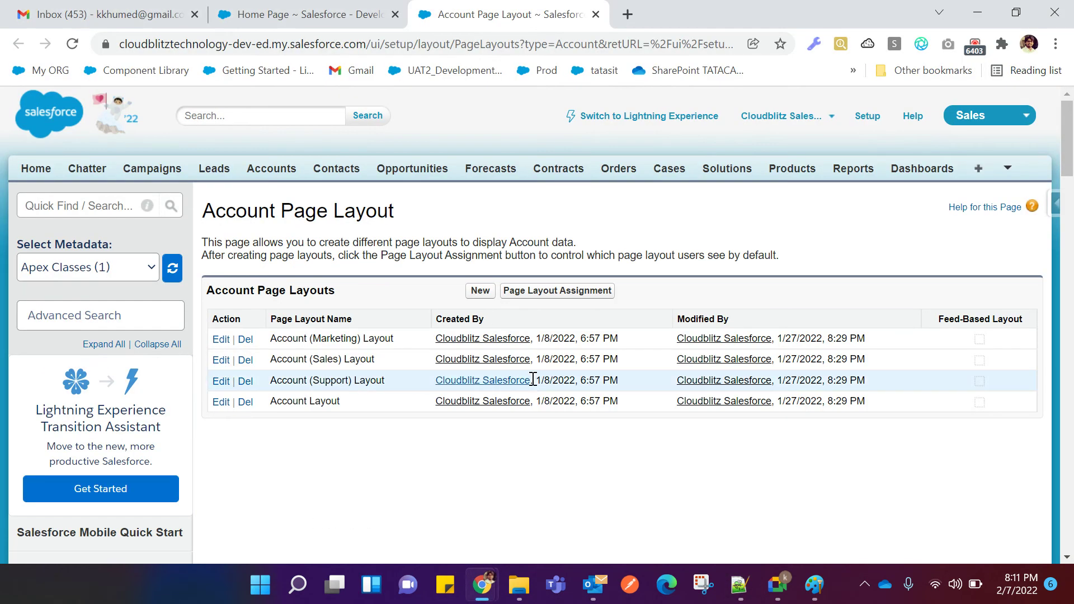
left_click(865, 118)
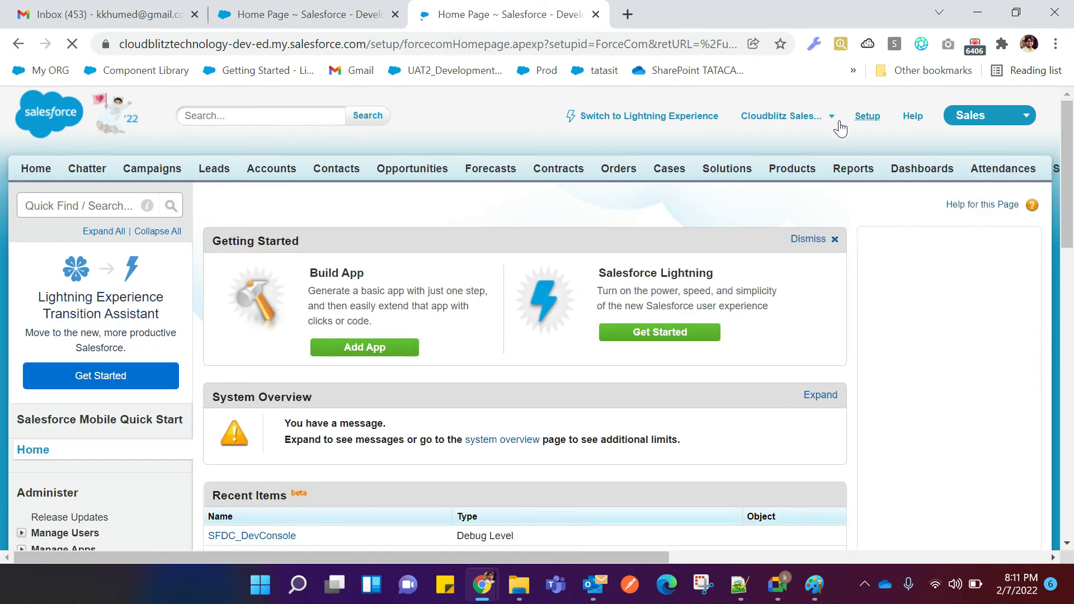
scroll(71, 478, "down", 10)
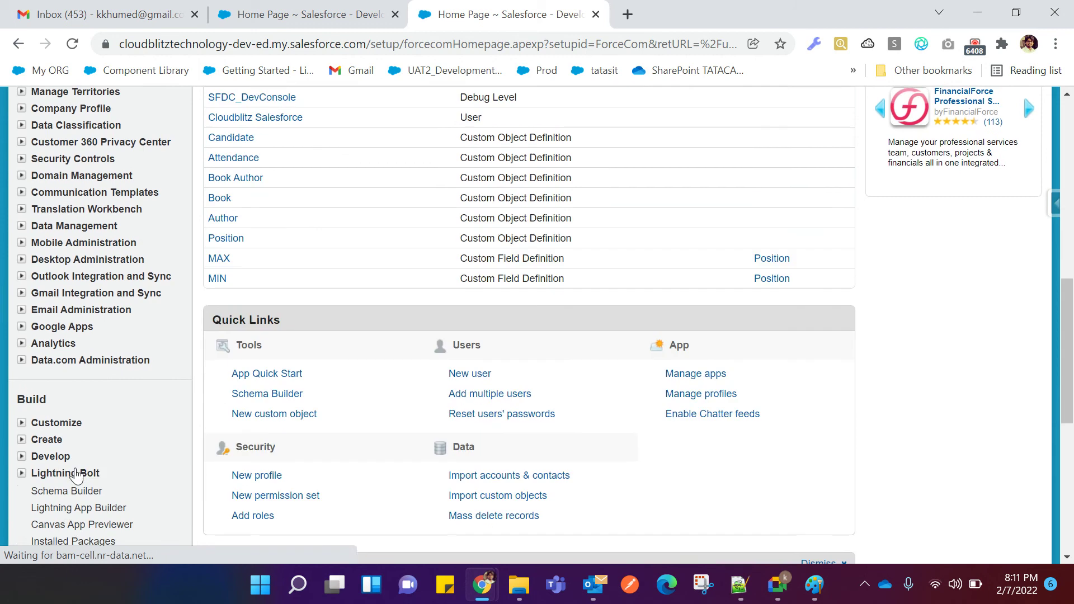
left_click(21, 255)
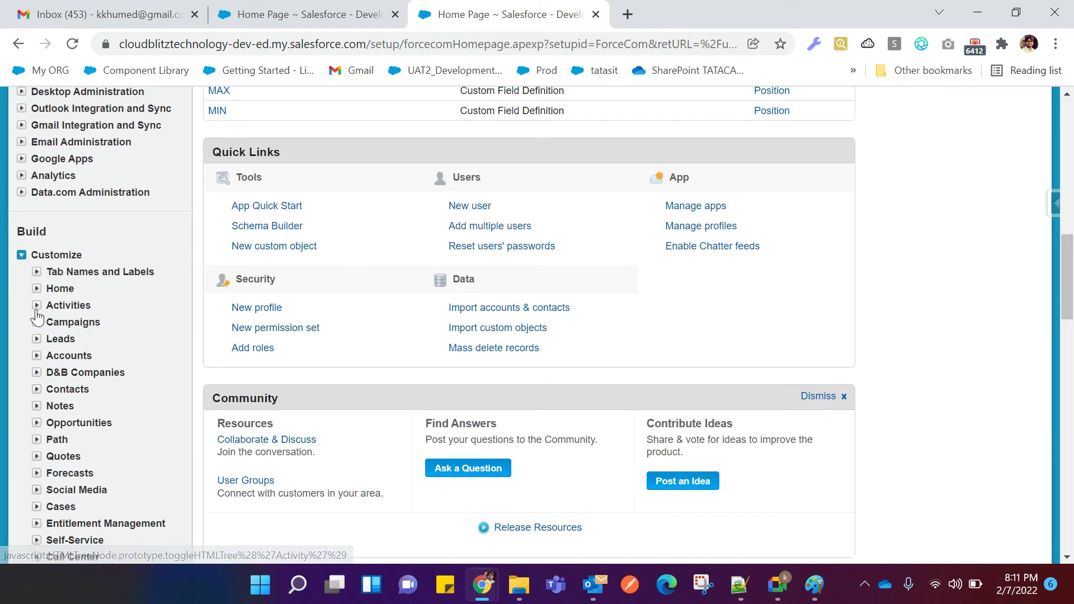
left_click(38, 357)
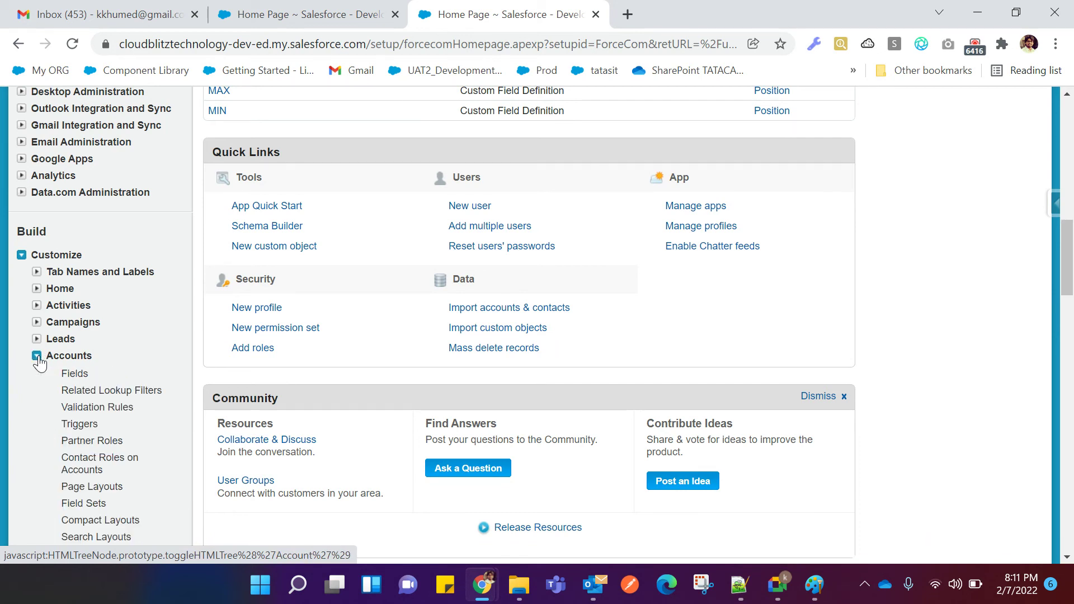
Open the Accounts Page Layouts page in a new browser tab and close the Setup home tab.
scroll(45, 379, "down", 1)
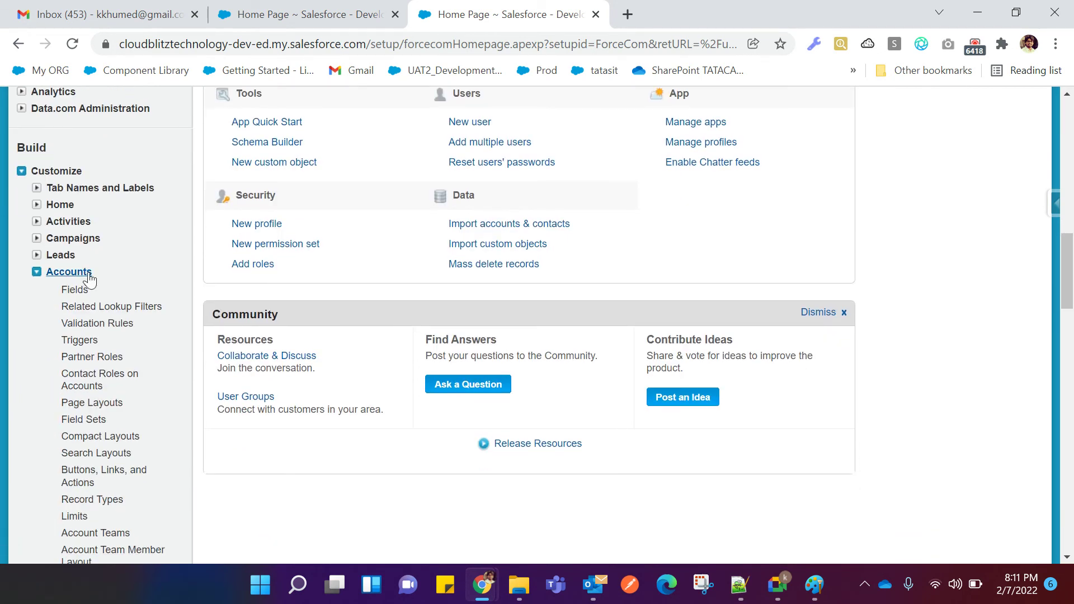
right_click(84, 402)
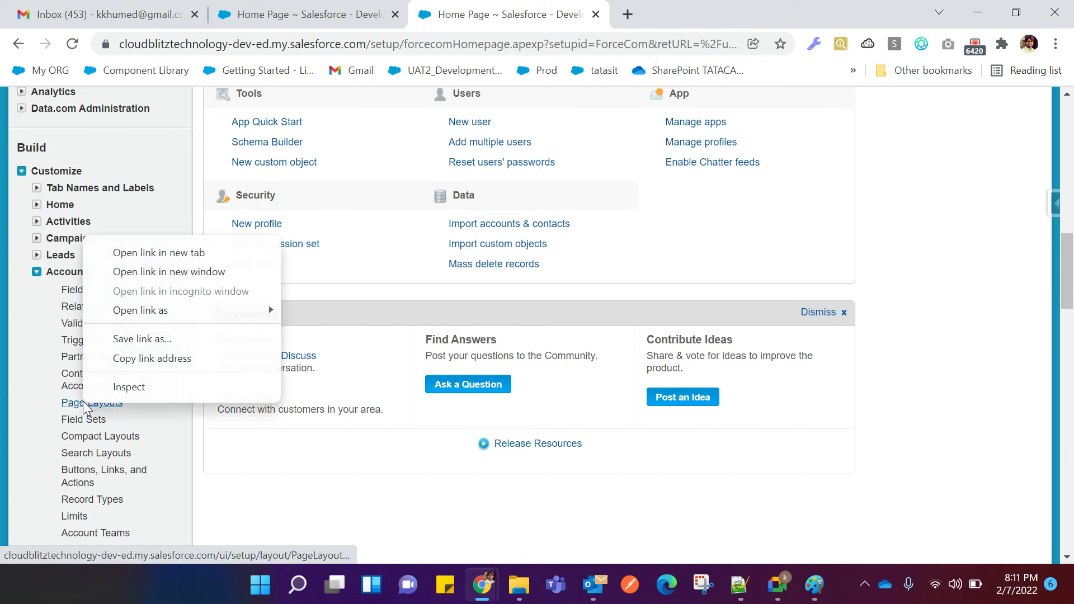
left_click(128, 252)
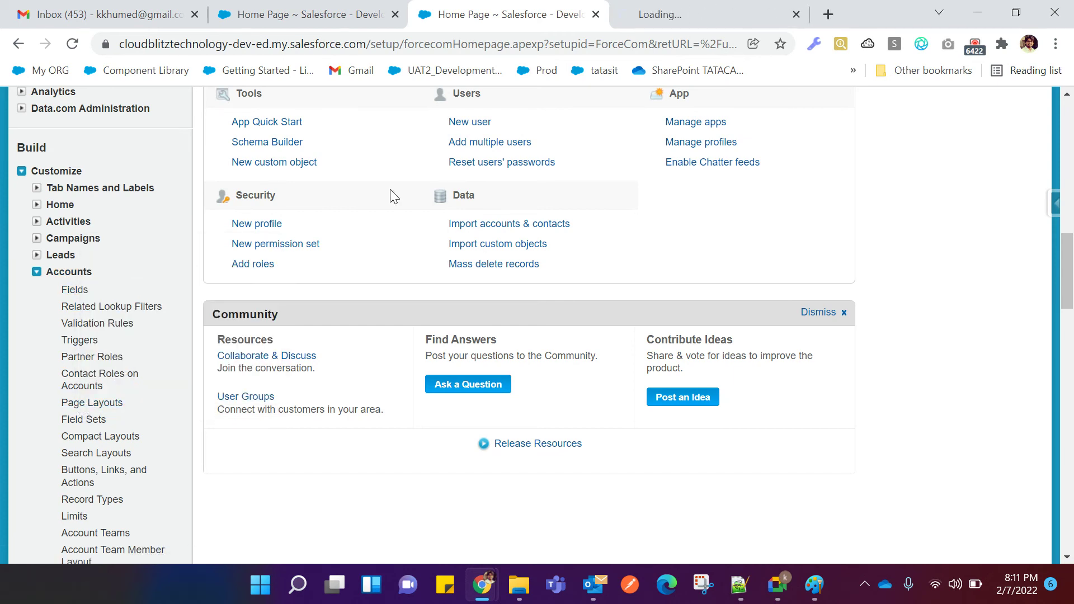
left_click(597, 17)
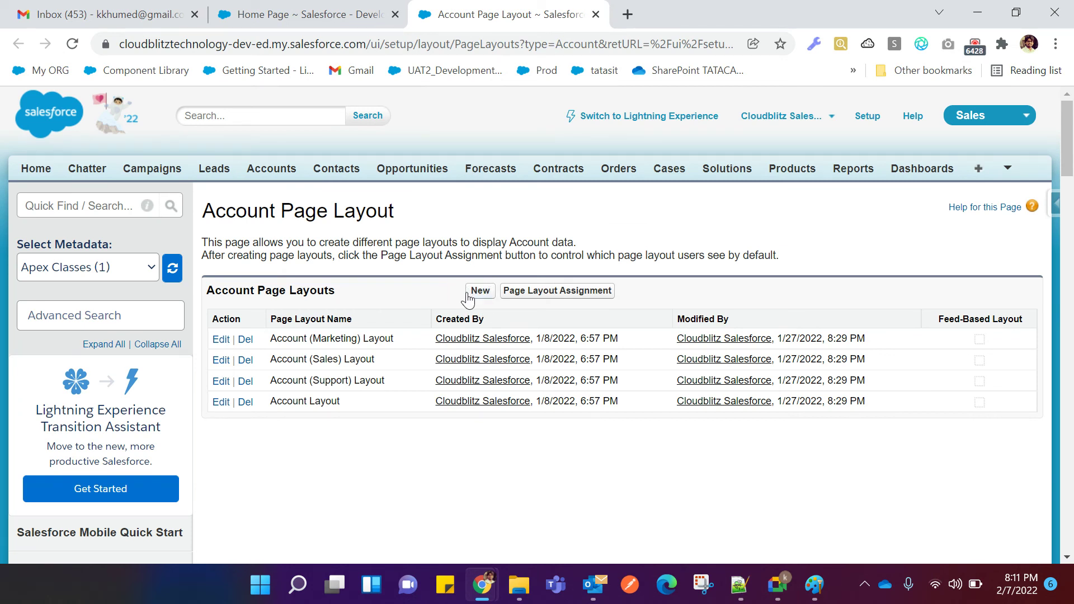
Start a new Account page layout and review the Existing Page Layout and Page Layout Name fields.
left_click(476, 292)
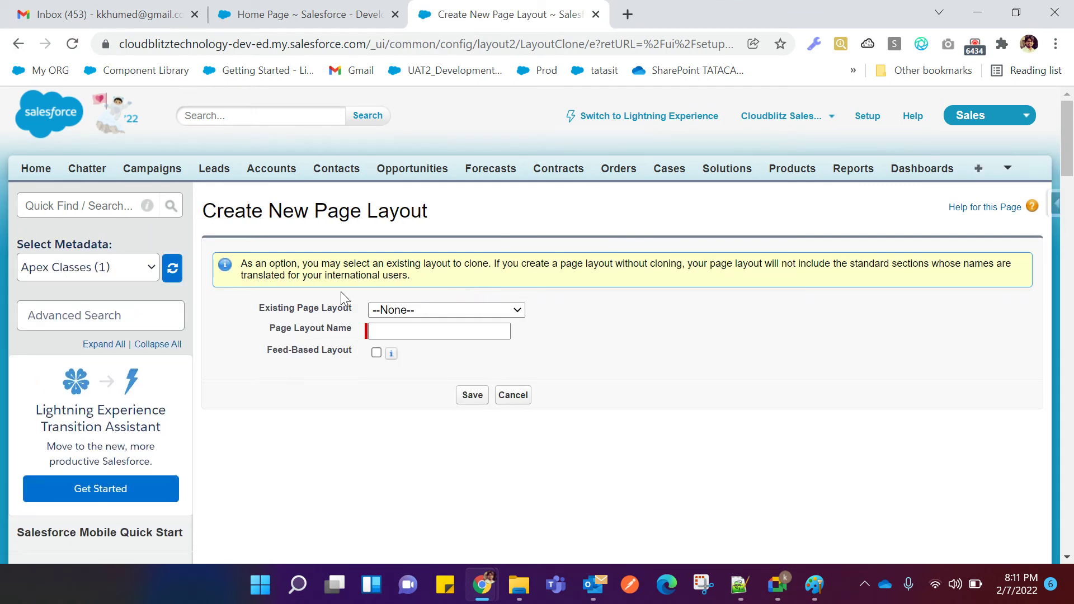
left_click_drag(259, 310, 350, 308)
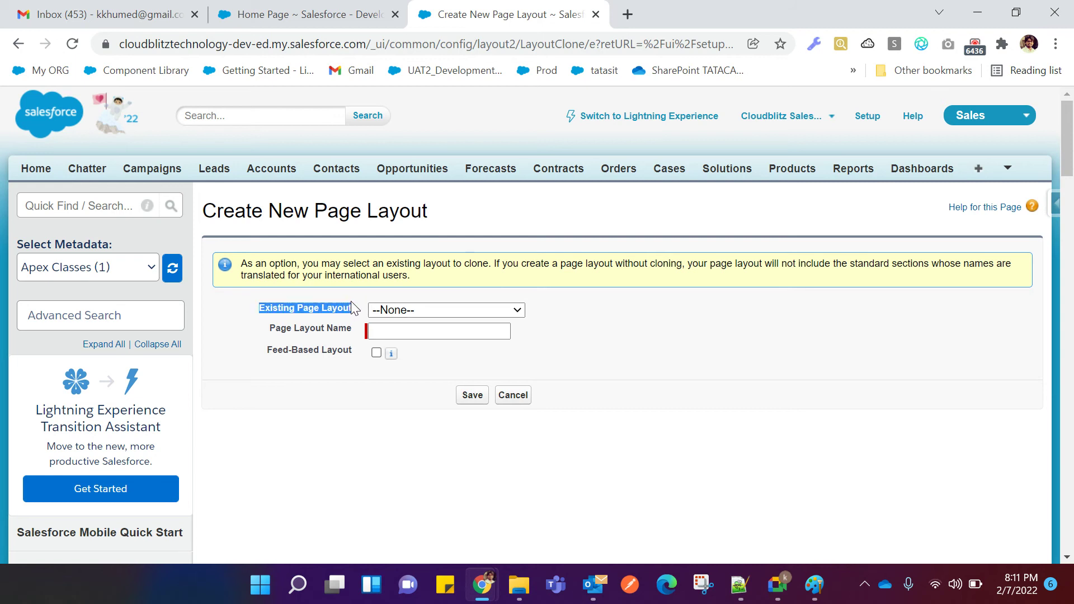
left_click_drag(257, 308, 353, 307)
left_click_drag(264, 328, 351, 326)
left_click(231, 339)
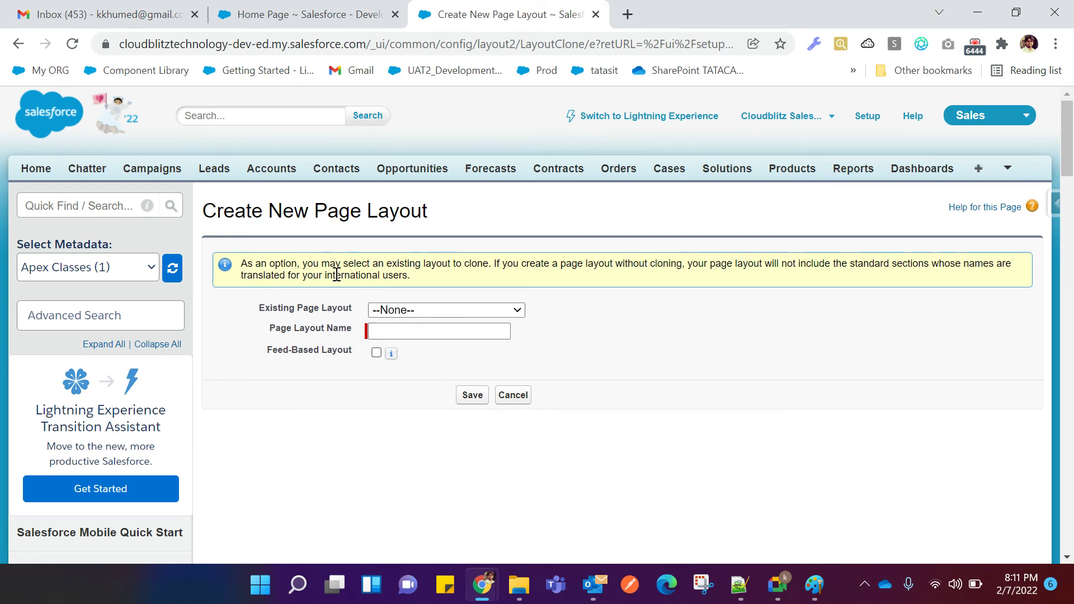
Examine the note on creating a page layout without cloning, especially the part about standard sections.
mouse_move(392, 264)
left_mouse_down()
mouse_move(971, 261)
mouse_move(1022, 278)
left_mouse_up()
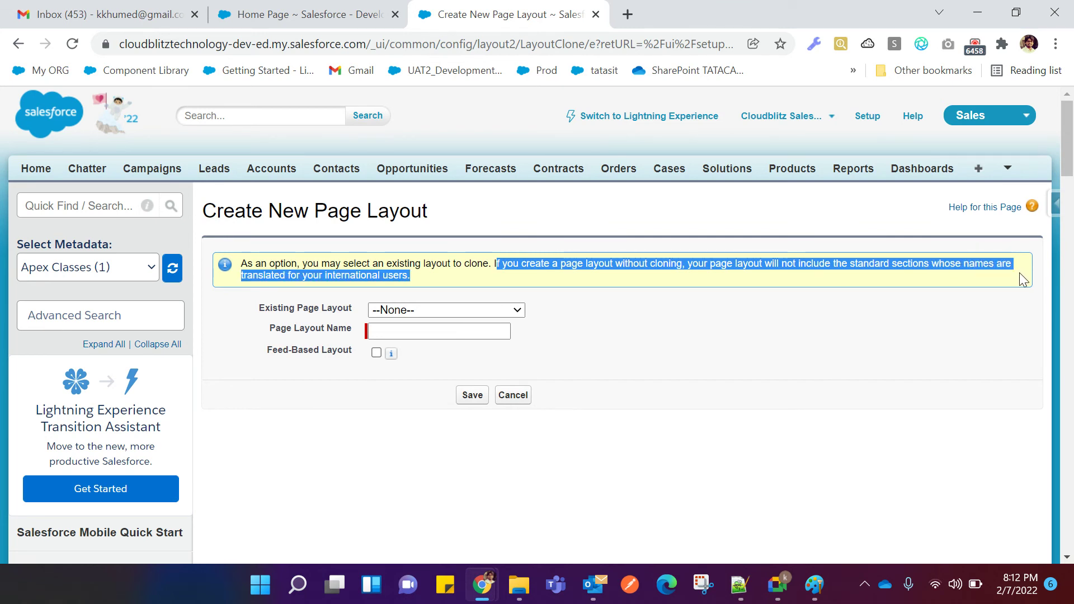
left_click(892, 282)
double_click(894, 265)
left_click_drag(965, 265, 989, 263)
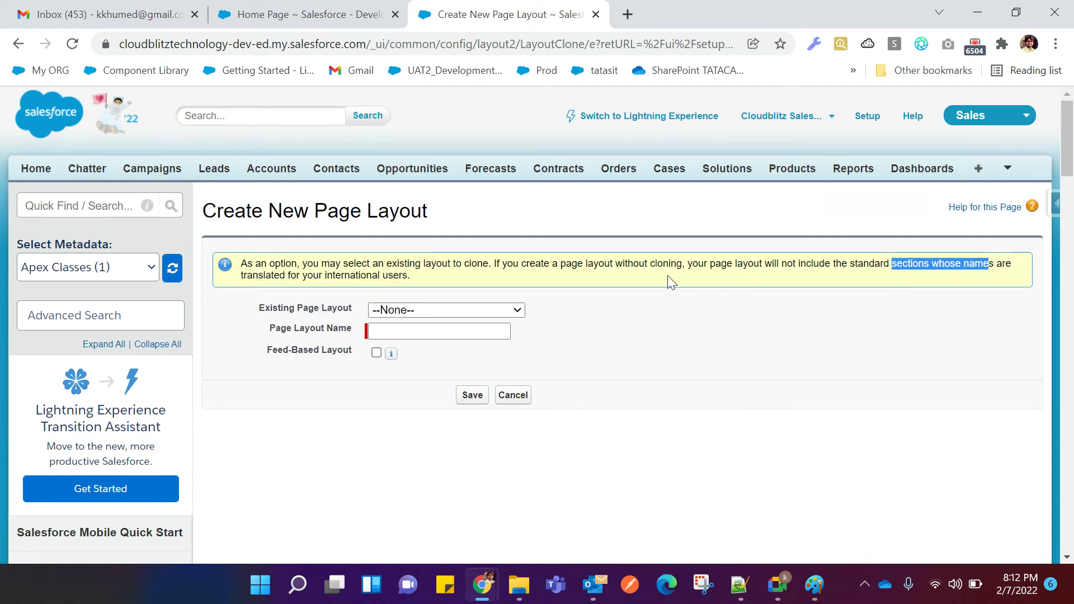
left_click(802, 280)
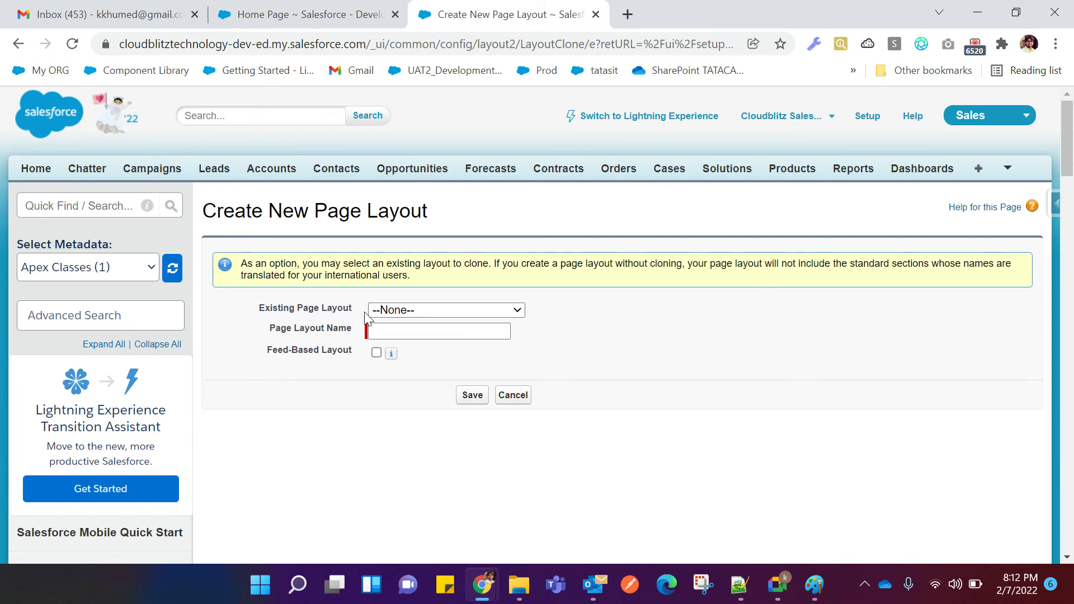
Choose Account Layout as the existing page layout to clone and name the new page layout "New Customer".
left_click(390, 332)
left_click(391, 332)
left_click(340, 371)
left_click(516, 311)
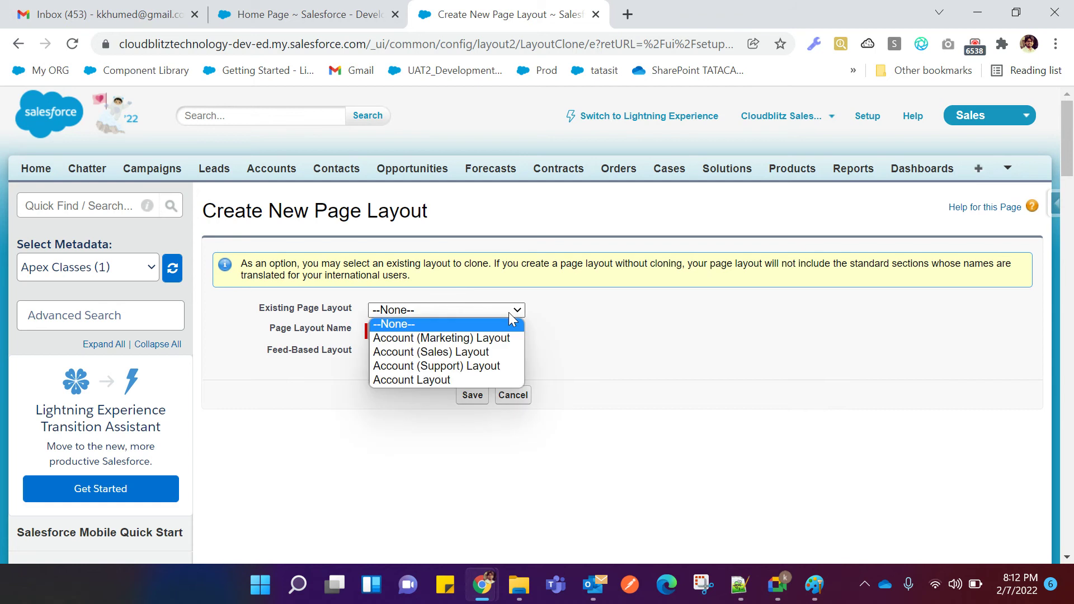
left_click(404, 380)
left_click(394, 330)
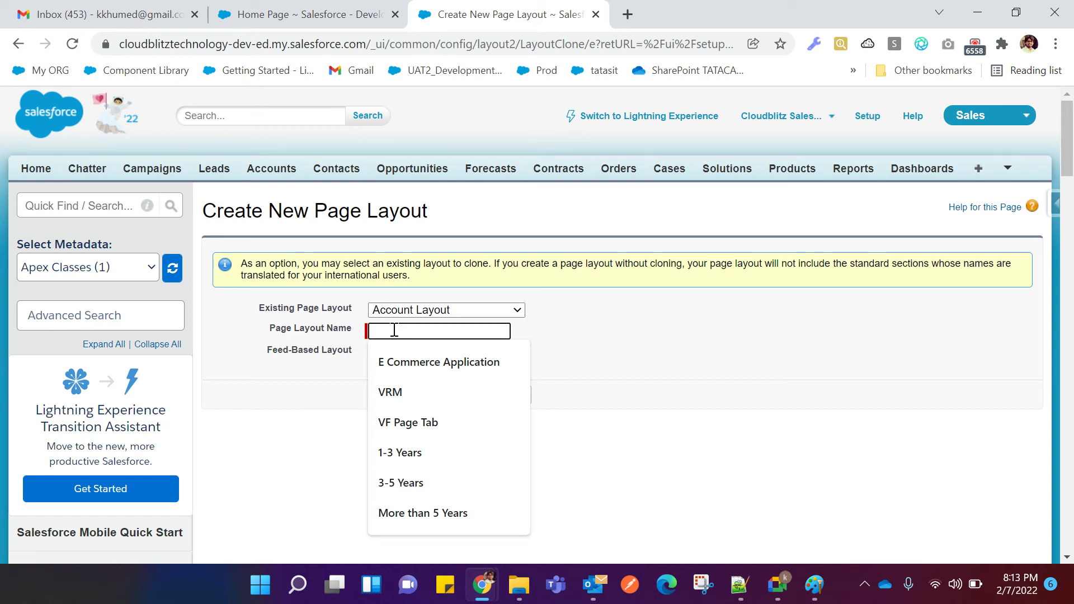
type("N")
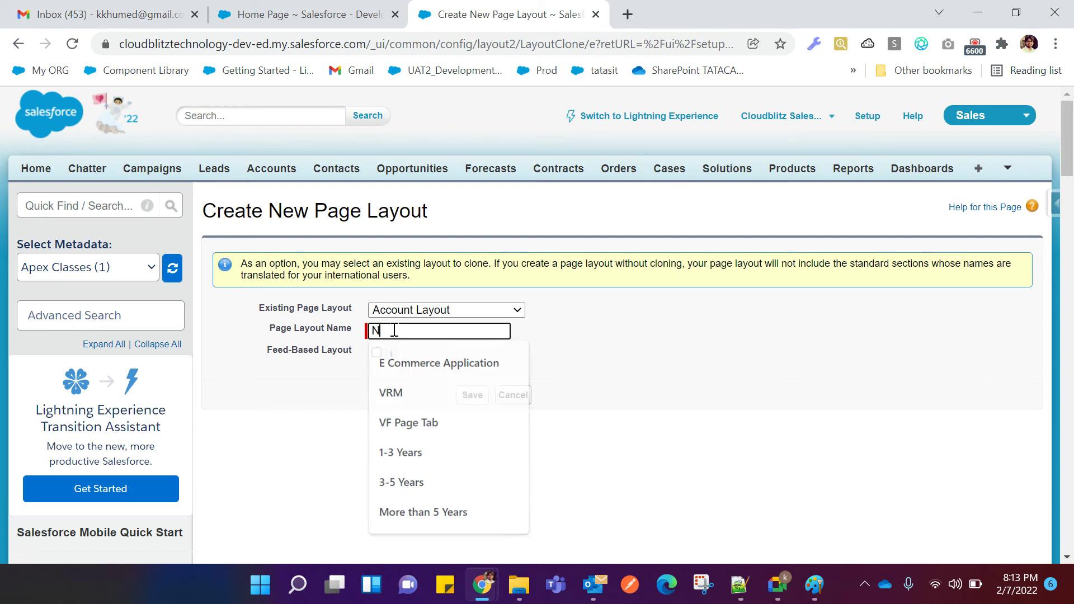
type("ew Customer")
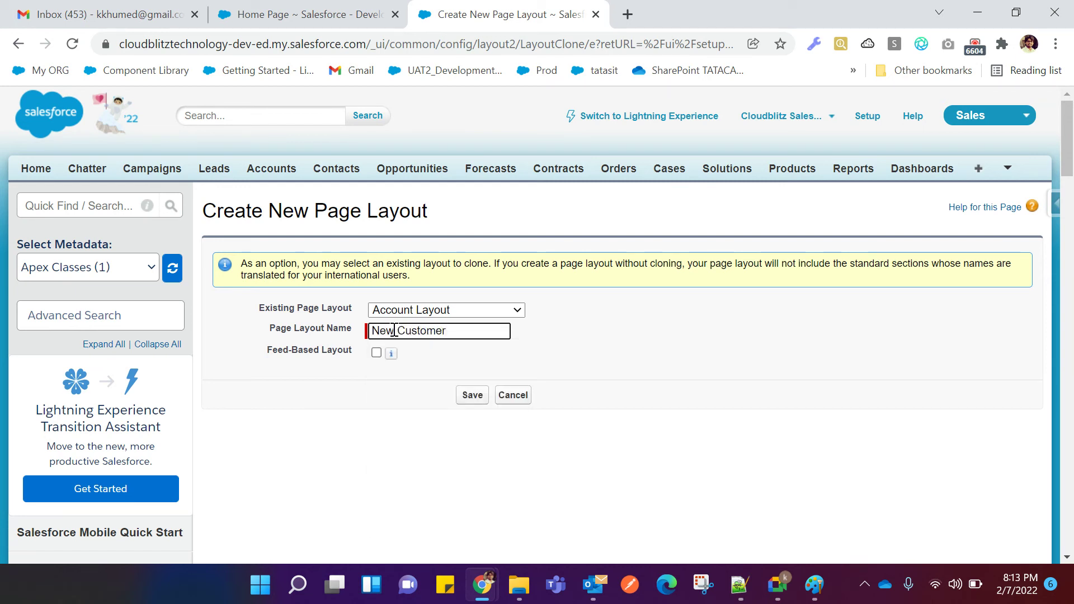
left_click(641, 365)
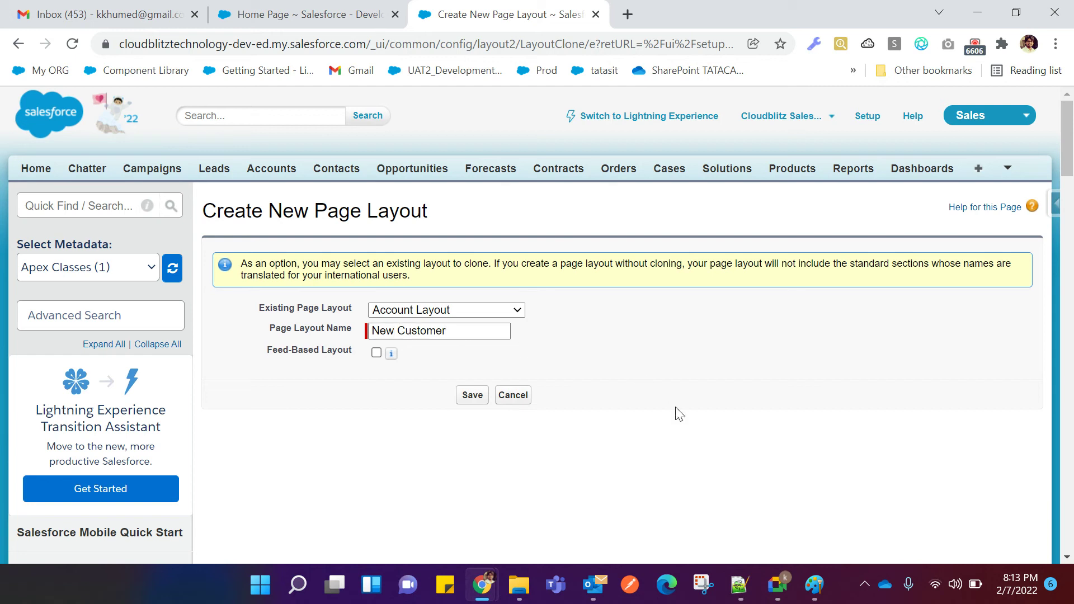
Extend the page layout name to "New Customer Layout".
left_click(485, 333)
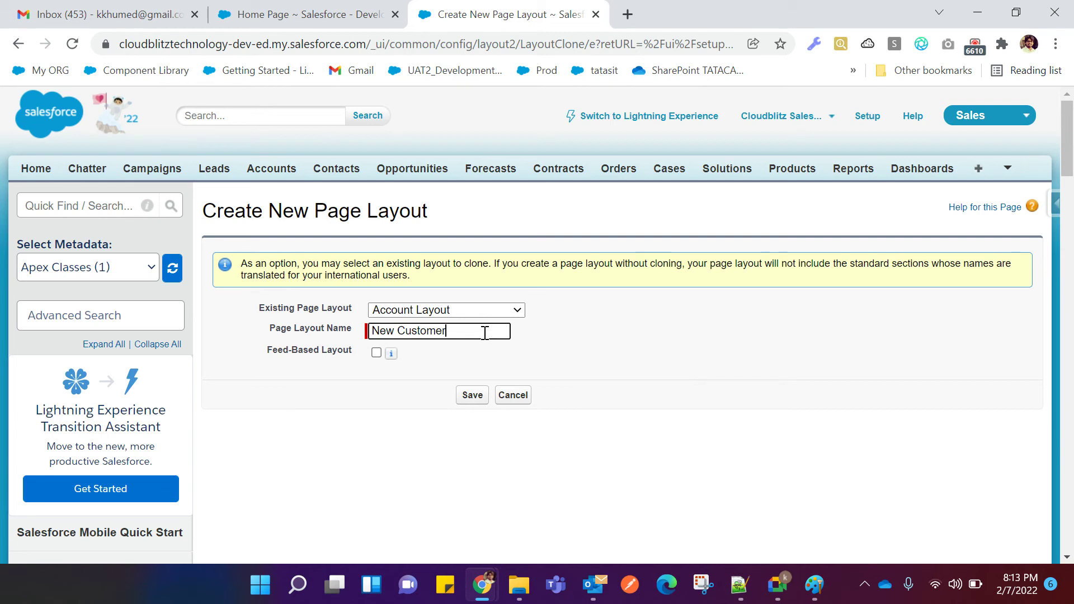
type("Layout")
left_click(590, 349)
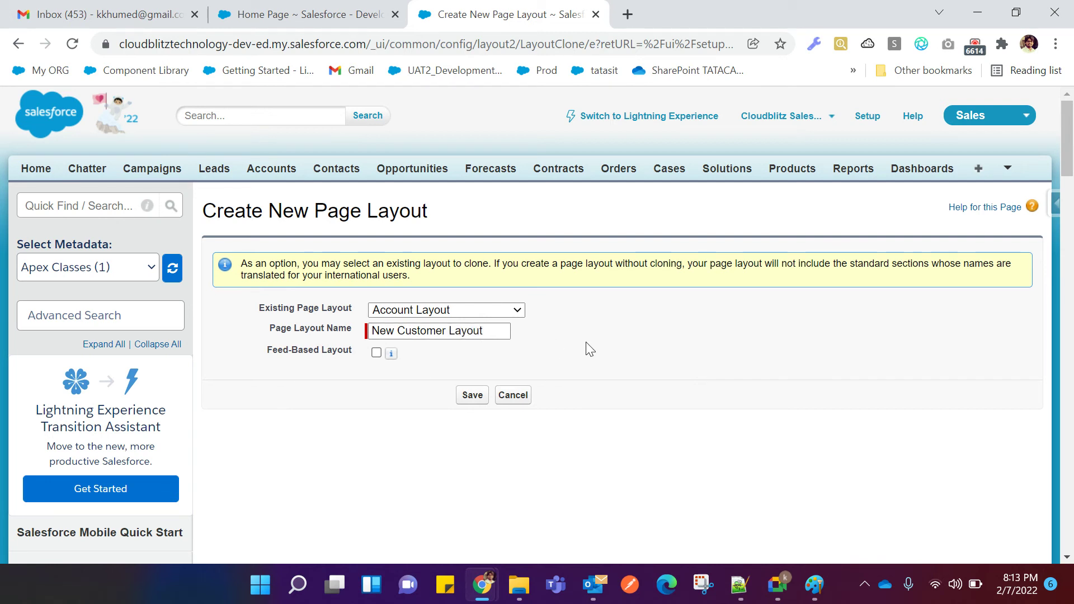
Read the help text for the Feed-Based Layout option.
mouse_move(393, 354)
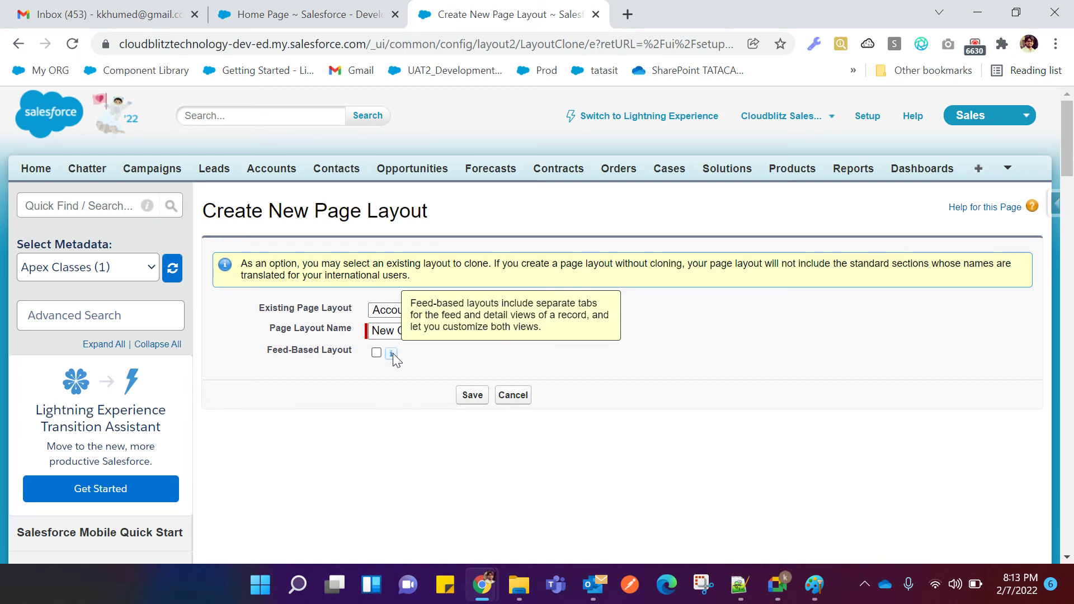
left_click_drag(267, 352, 356, 358)
left_click(338, 380)
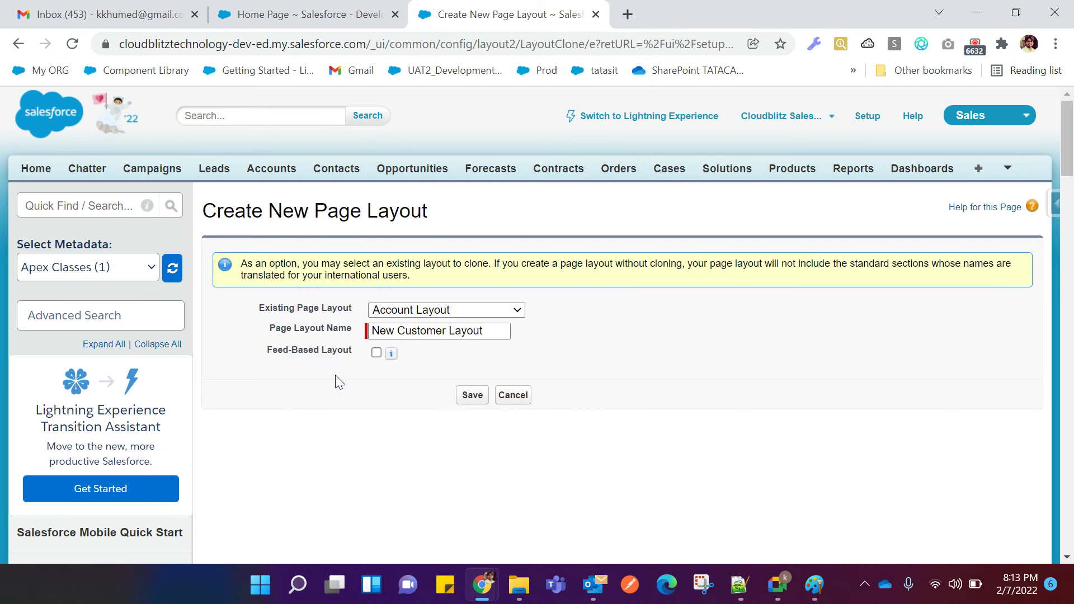
Open the Leads home page in a new browser tab and view the first recent lead's record.
right_click(214, 169)
left_click(241, 186)
left_click(705, 16)
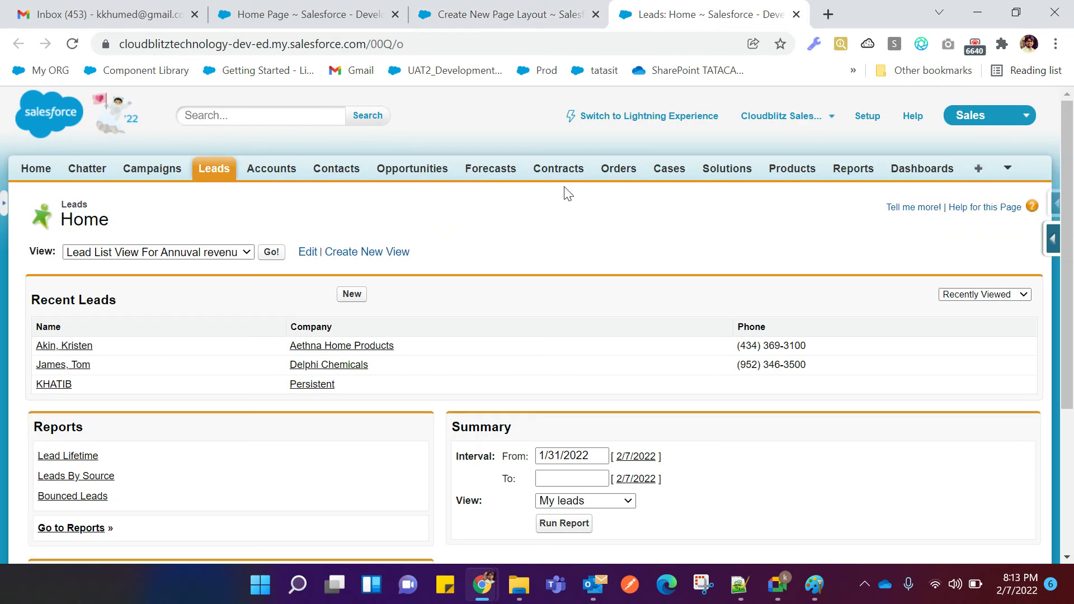
left_click(65, 350)
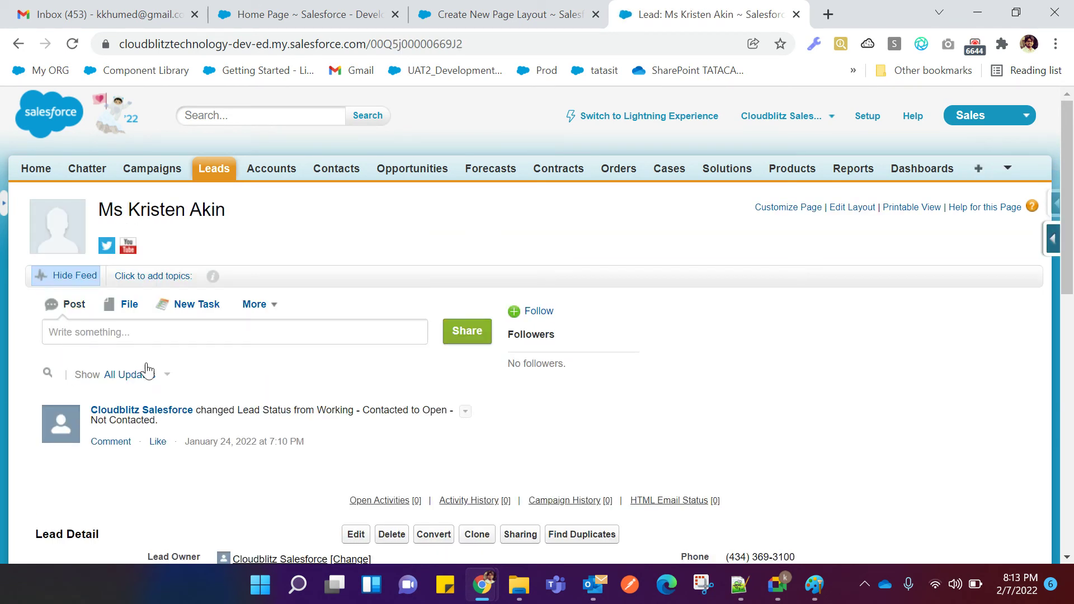
scroll(168, 374, "down", 3)
scroll(177, 376, "up", 3)
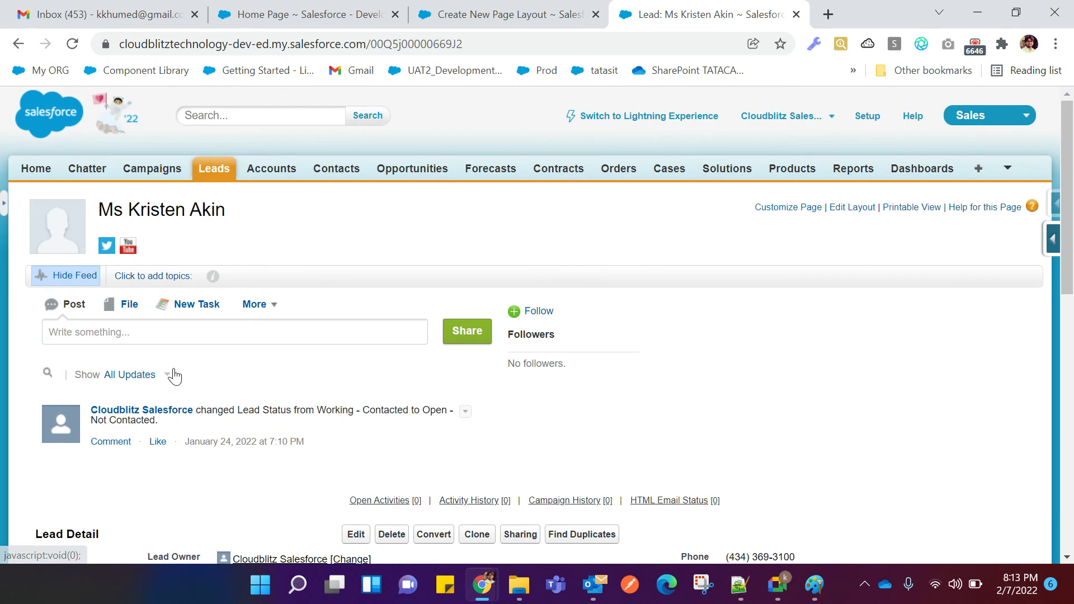
Toggle the feed on the lead record repeatedly to compare both views, ending with the feed hidden.
left_click(75, 276)
left_click(75, 275)
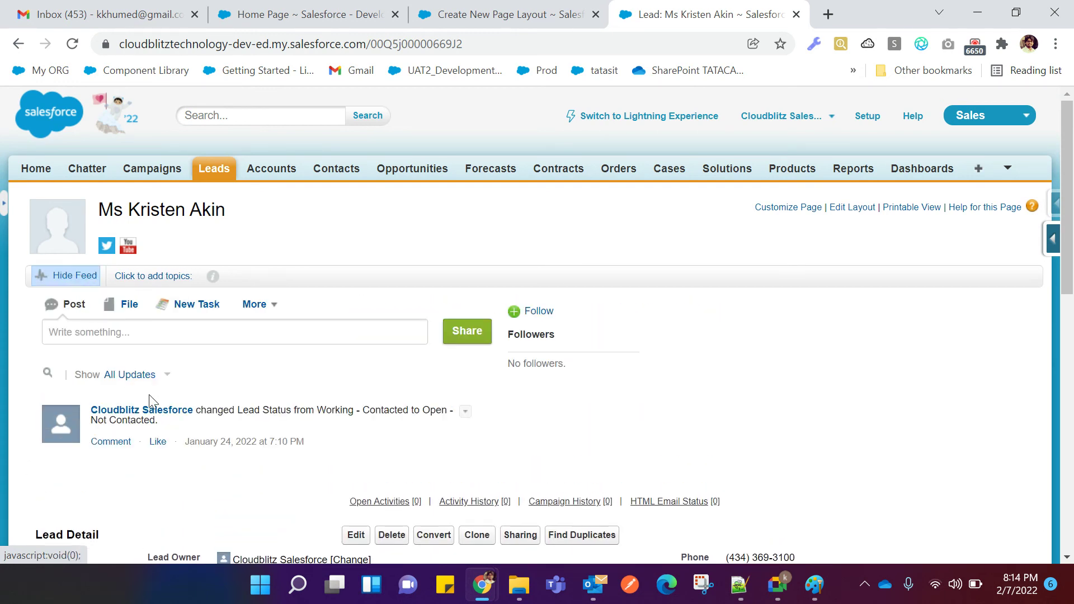
scroll(147, 392, "down", 2)
left_click(73, 192)
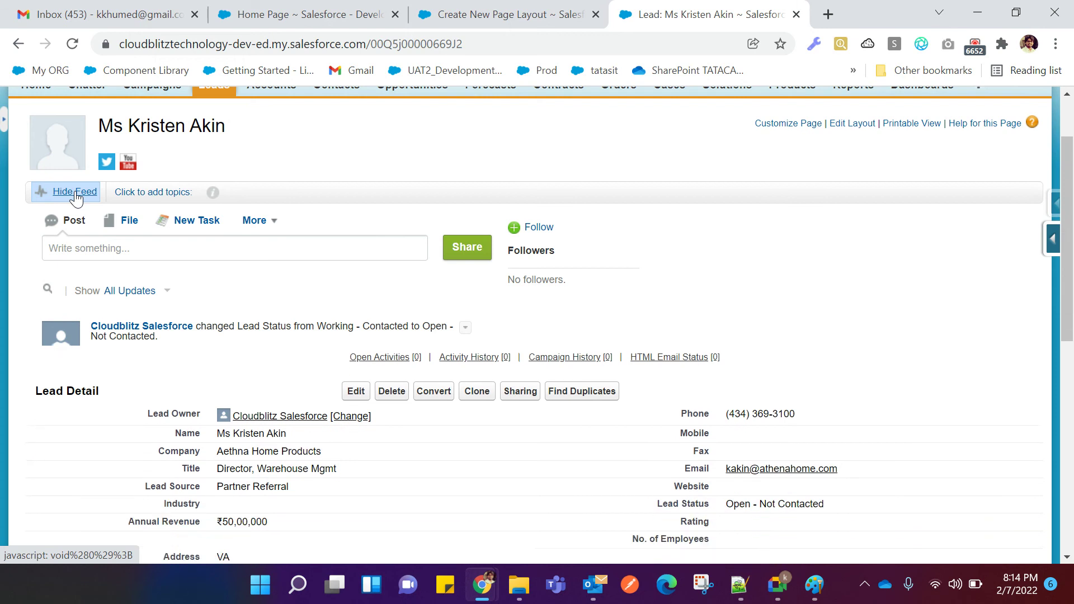
left_click(74, 192)
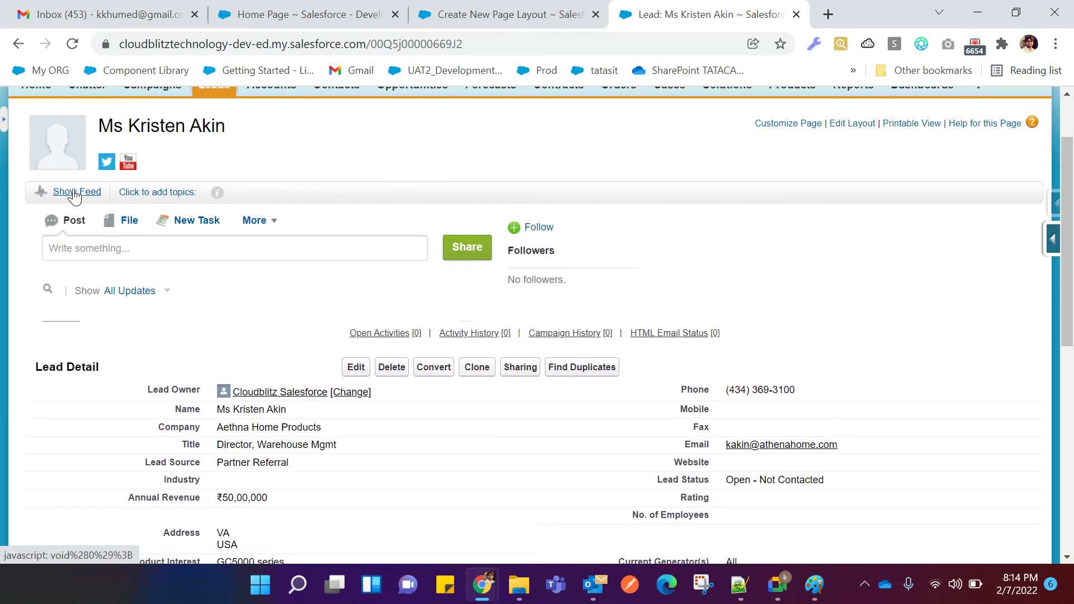
left_click(75, 192)
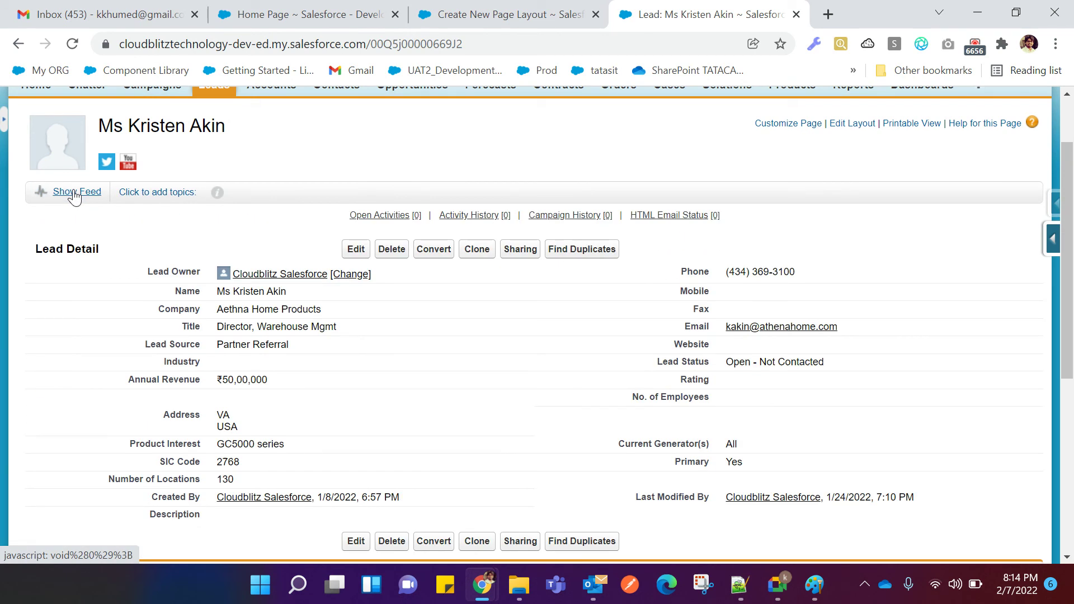
left_click(74, 192)
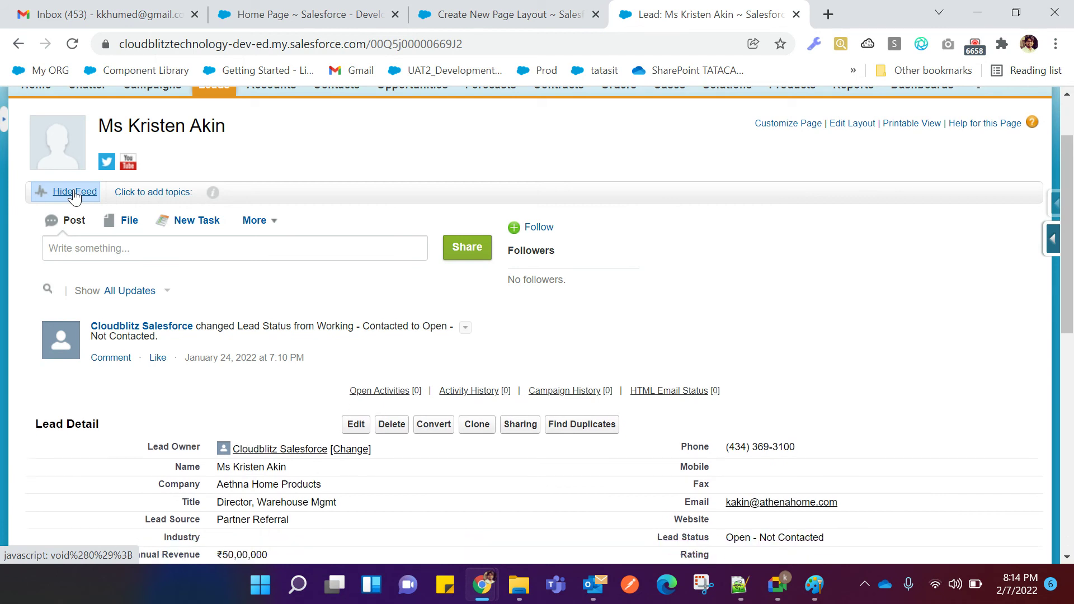
left_click(75, 192)
left_click(75, 192)
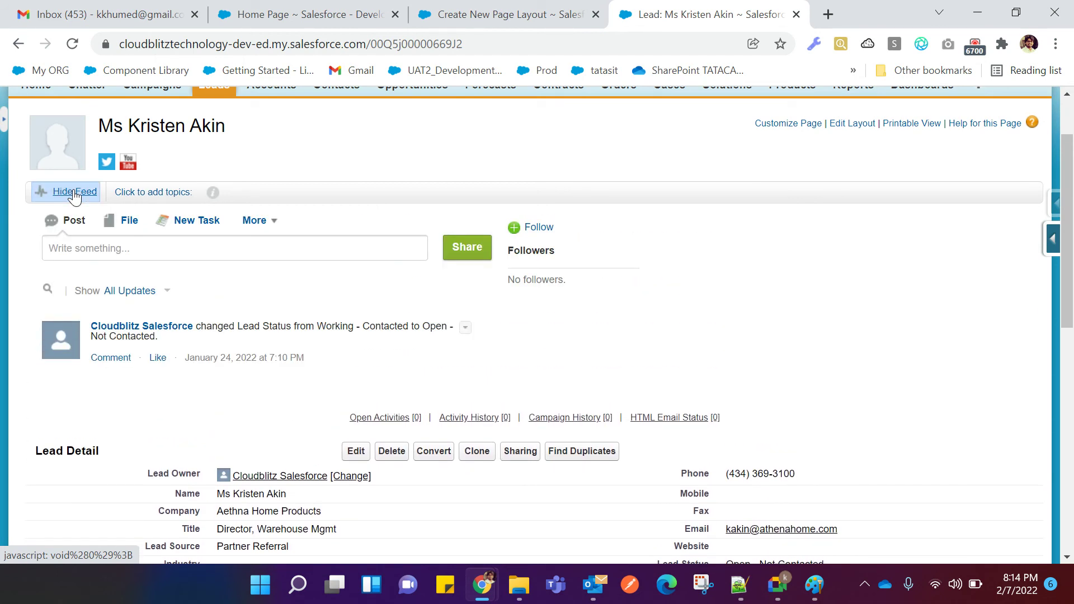
left_click(74, 193)
left_click(74, 192)
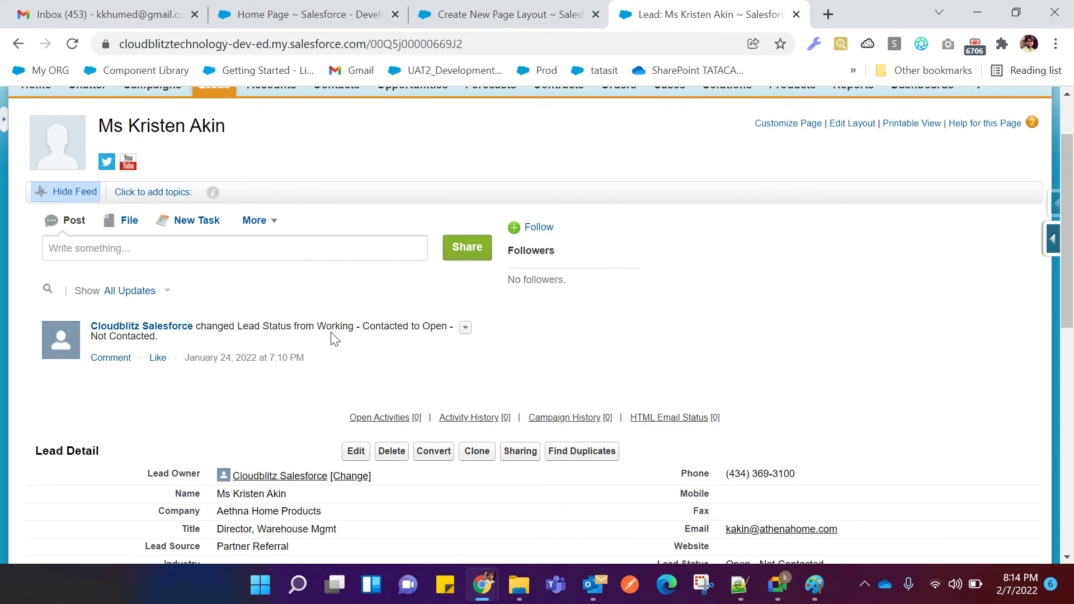
left_click(79, 194)
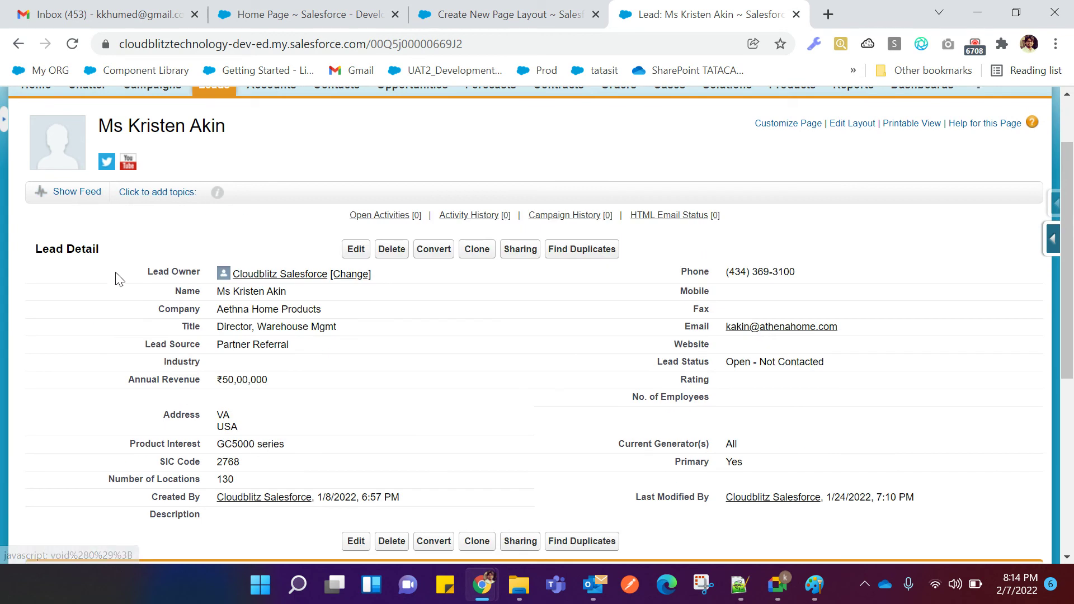
Save the new page layout with Feed-Based Layout left off, and look through its sections and related lists.
left_click(501, 15)
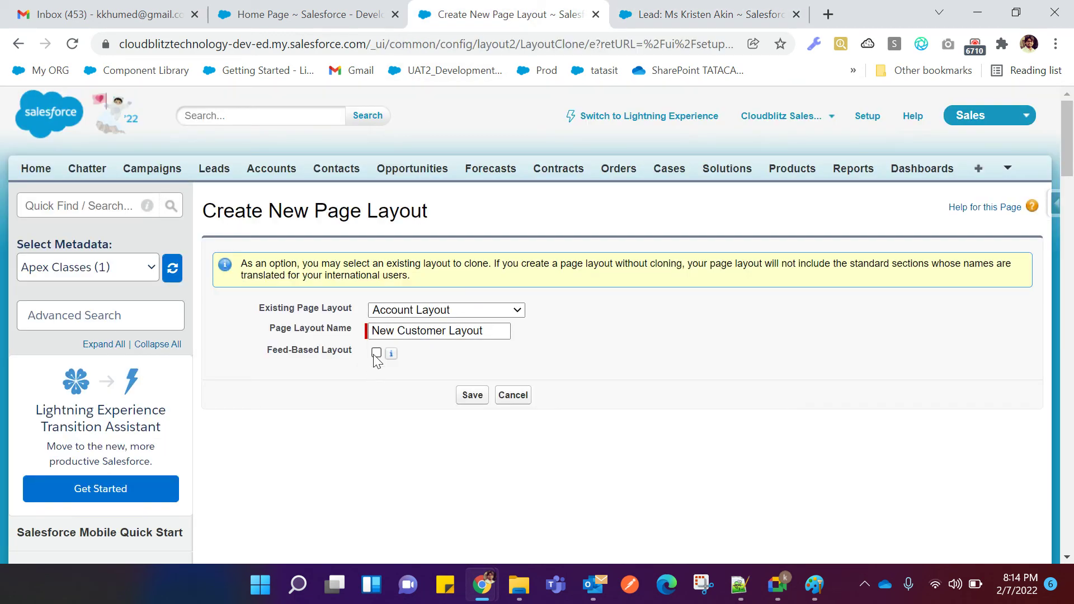
left_click(476, 400)
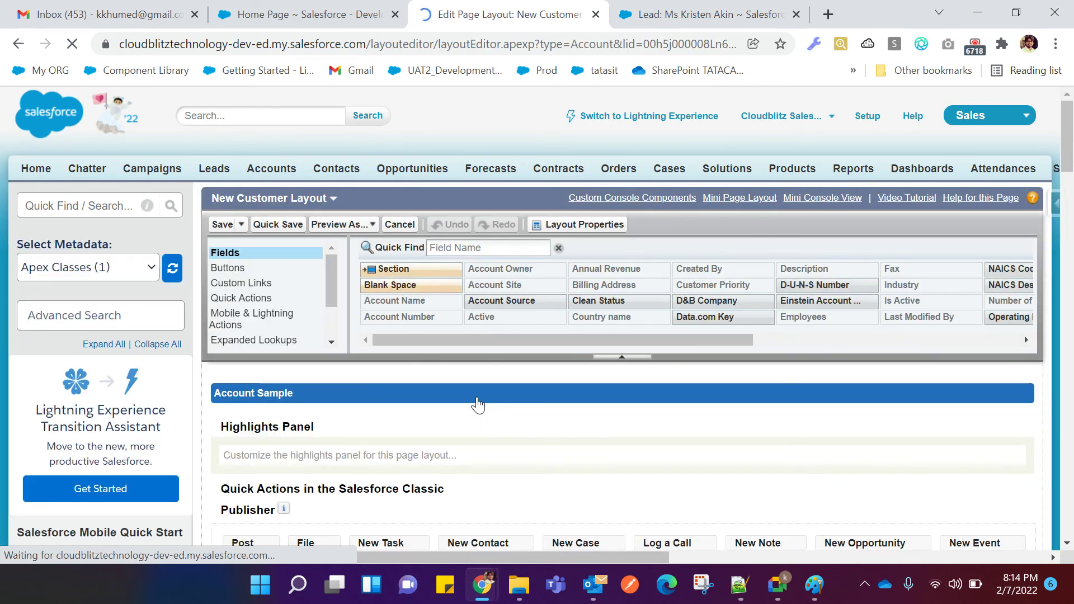
scroll(477, 404, "down", 5)
scroll(476, 404, "down", 18)
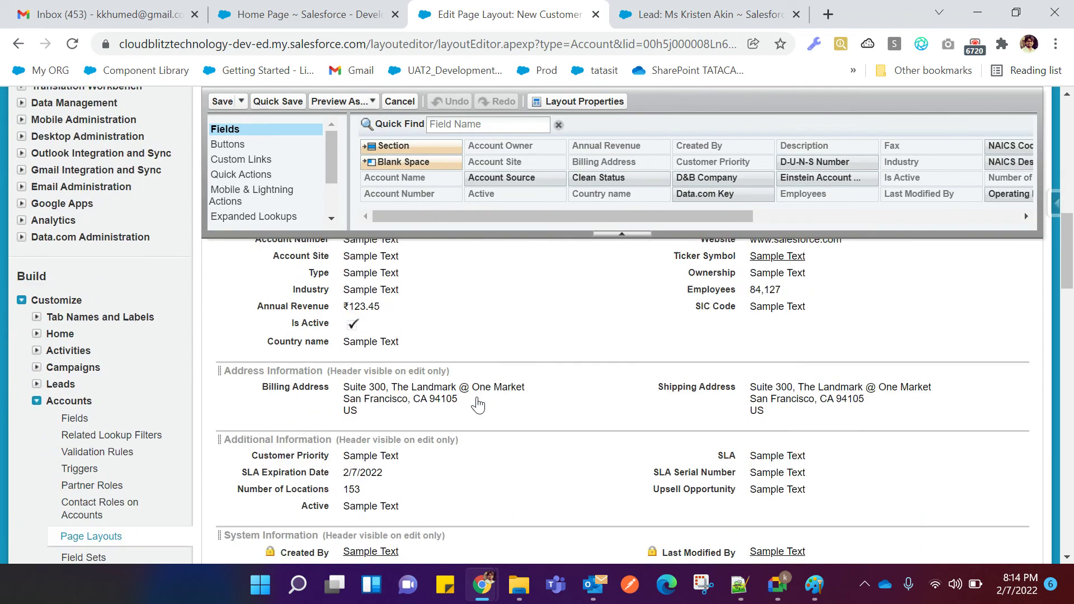
scroll(480, 406, "down", 15)
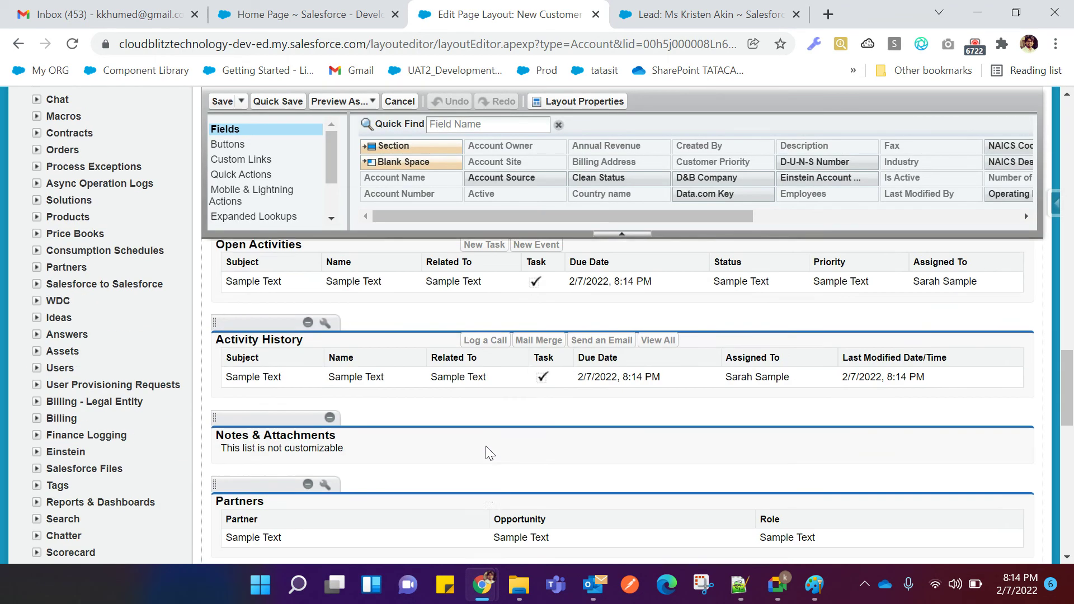
scroll(489, 456, "up", 20)
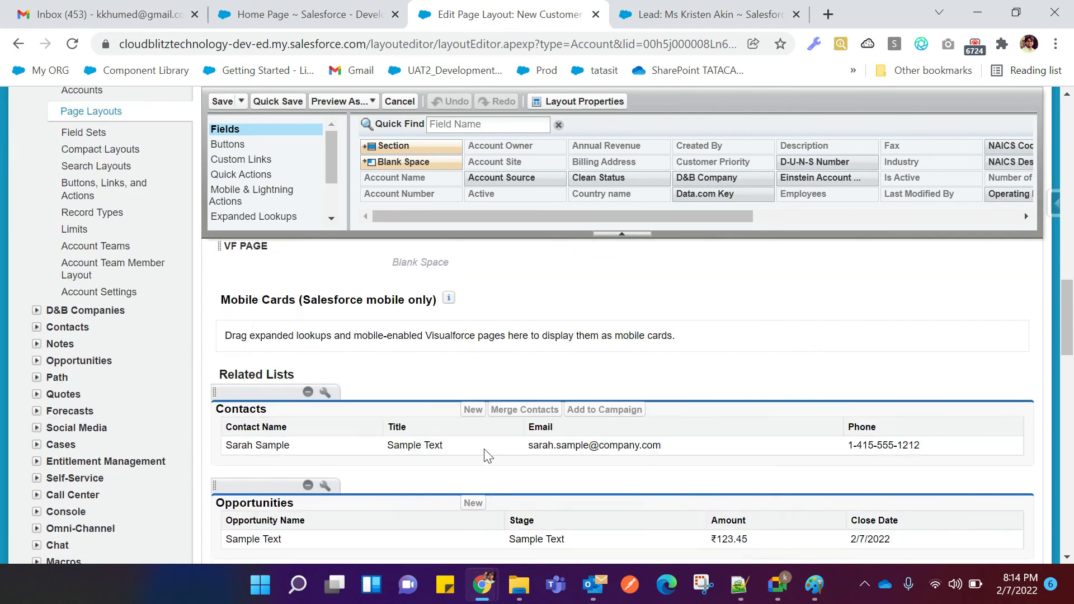
scroll(489, 456, "up", 5)
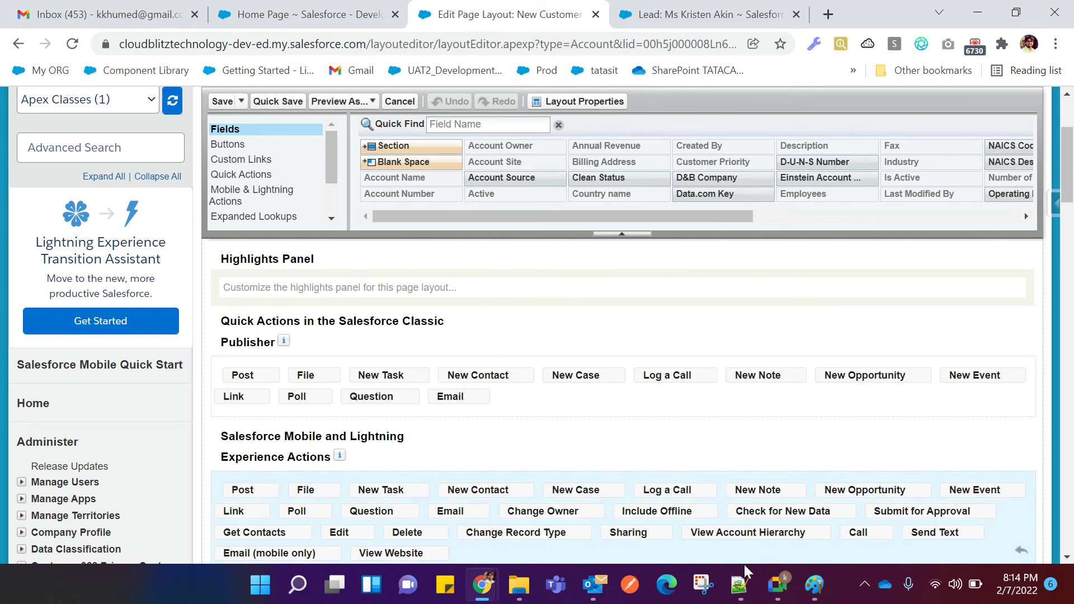
Switch to the Notepad++ notes and review the sections required on the New Customer page layout.
left_click(741, 583)
scroll(546, 447, "up", 4)
scroll(477, 403, "up", 4)
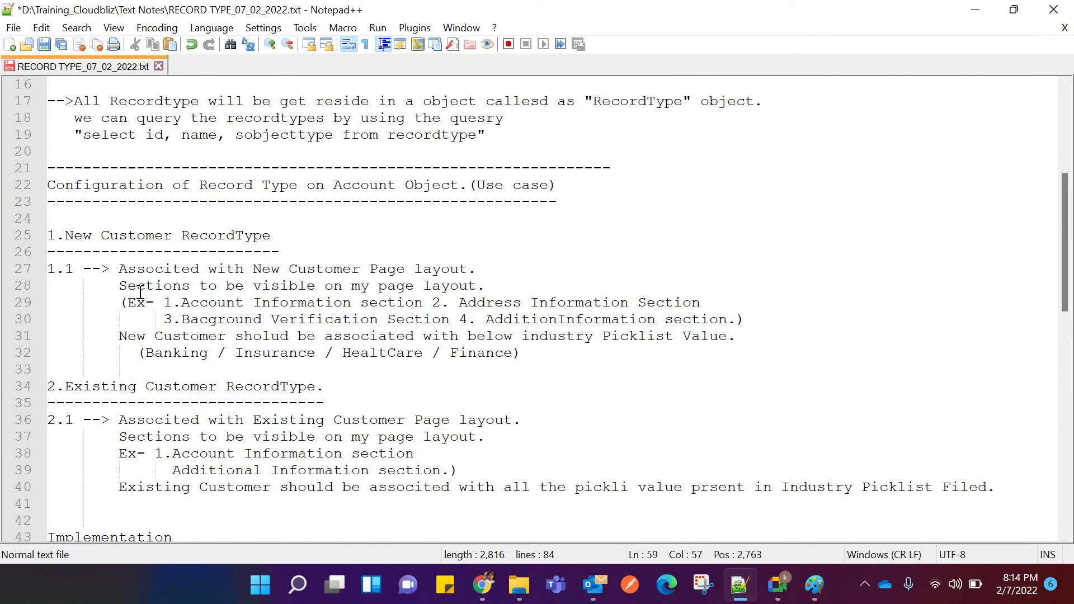
left_click(185, 303)
left_click_drag(186, 302, 702, 303)
left_click_drag(180, 319, 727, 319)
left_click(615, 386)
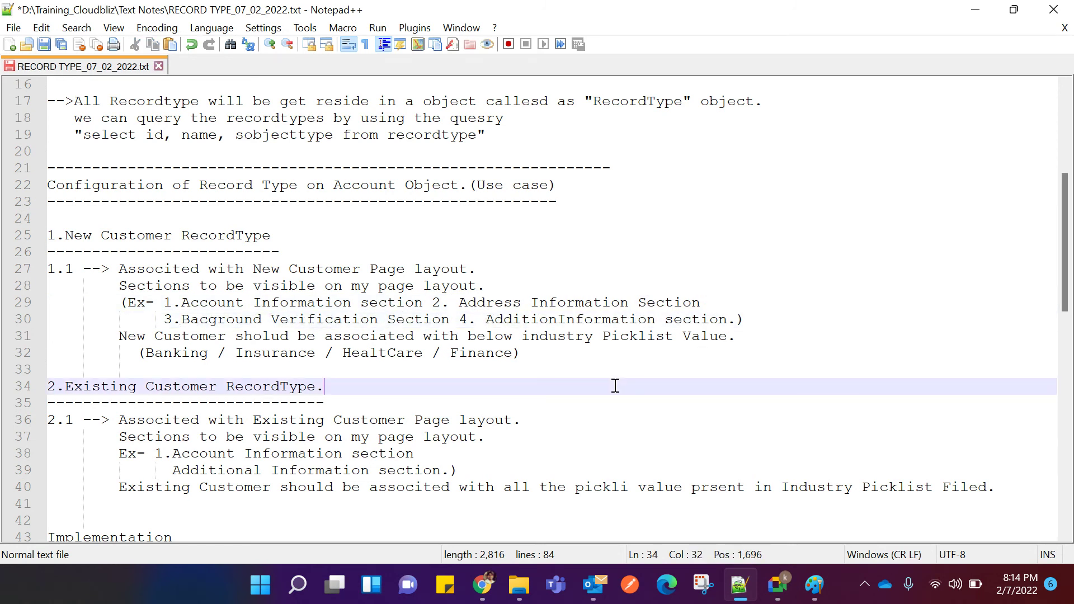
Switch back to the Salesforce layout editor in Chrome and display the Account Information section header on the detail page.
mouse_move(483, 584)
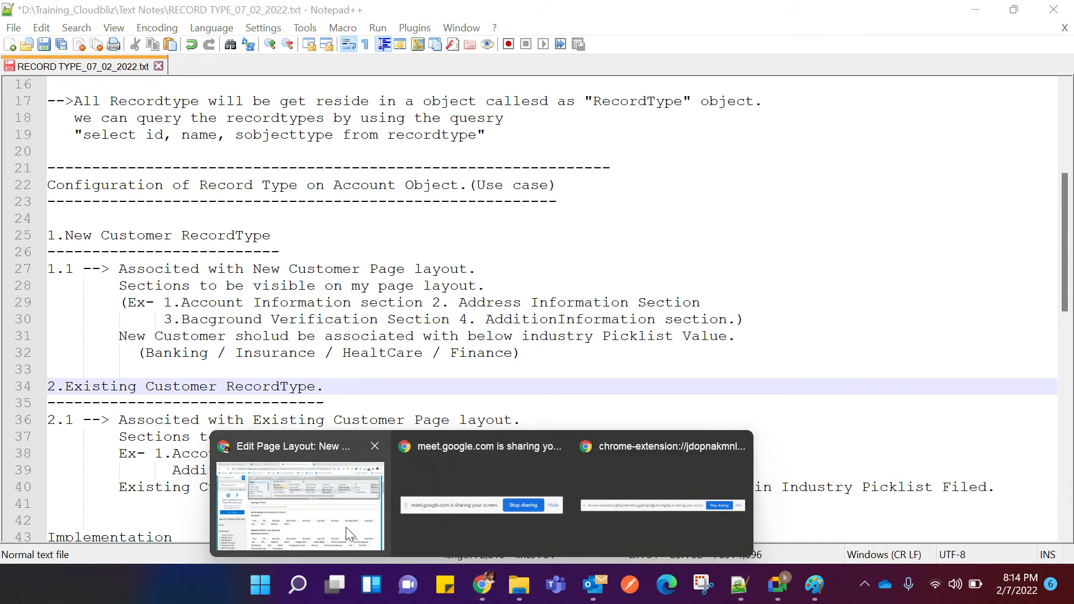
left_click(346, 527)
scroll(380, 457, "down", 6)
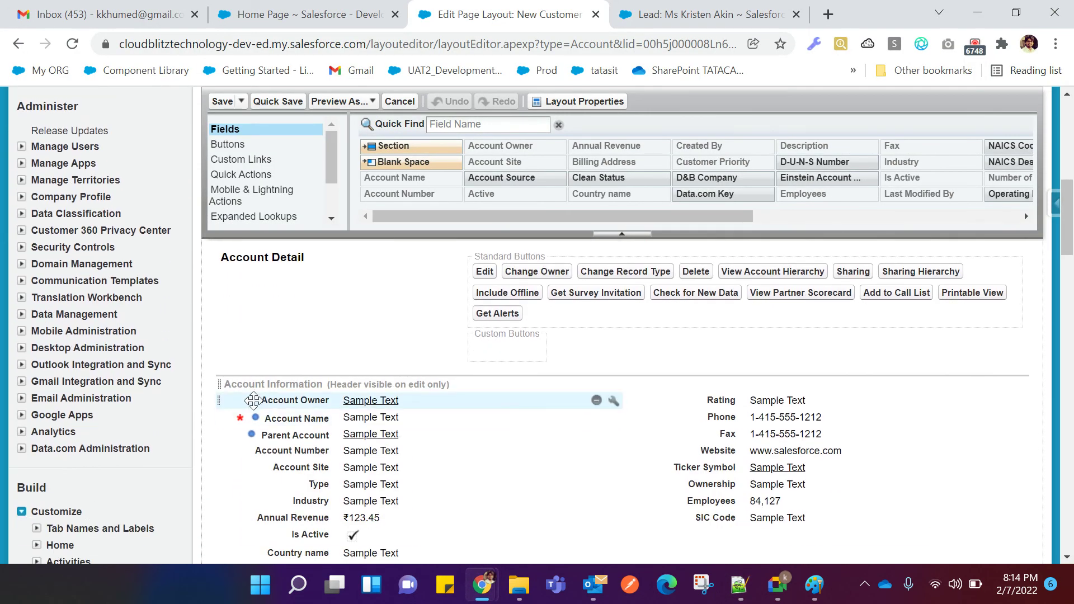
double_click(379, 386)
left_click(496, 273)
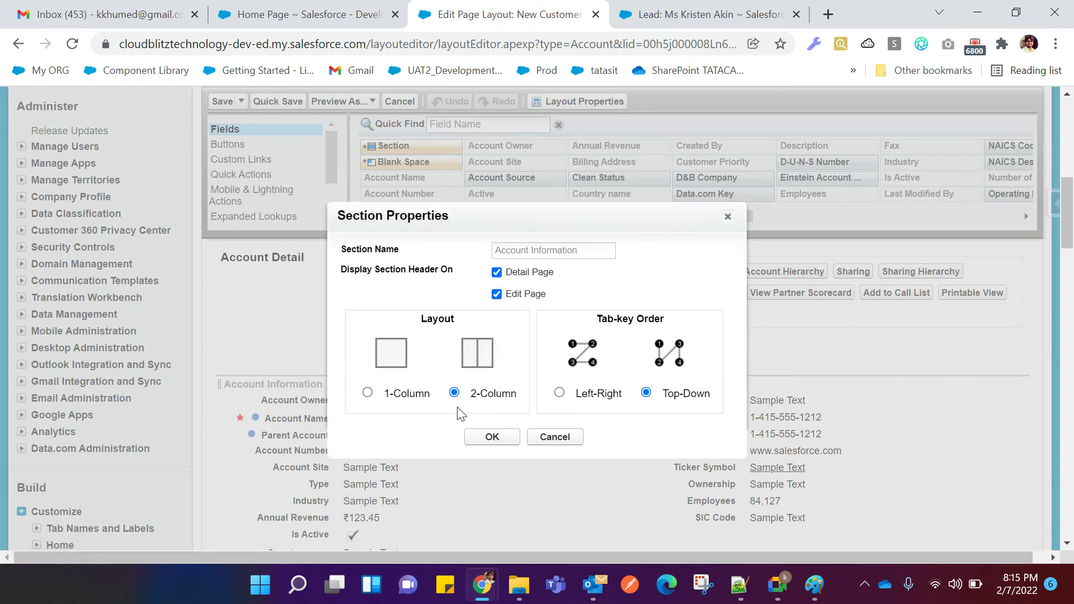
left_click(483, 437)
Display the Address Information section header on the detail page.
scroll(475, 443, "down", 5)
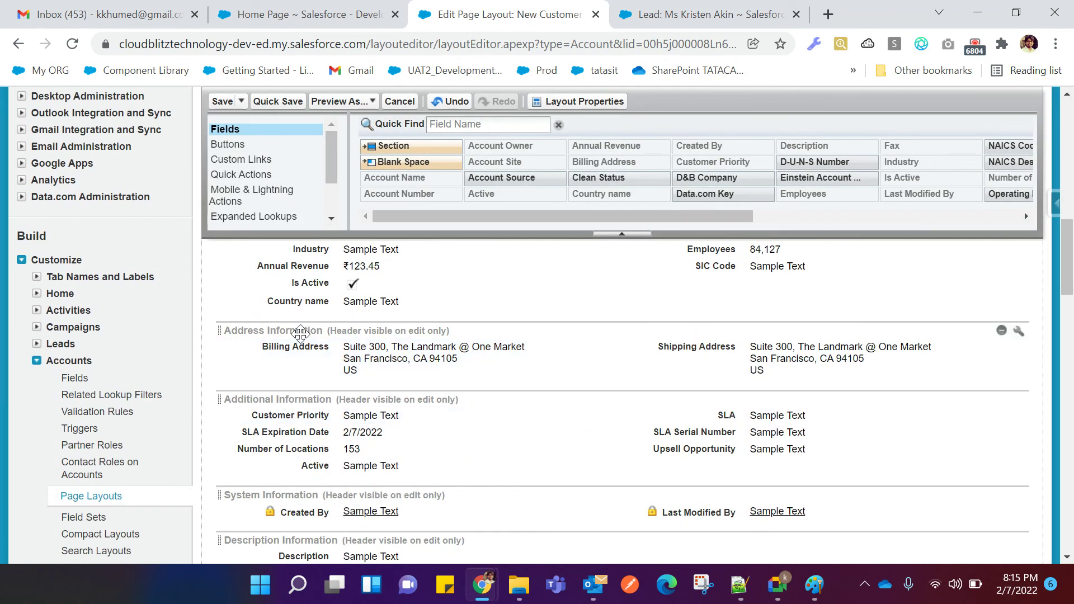
double_click(300, 333)
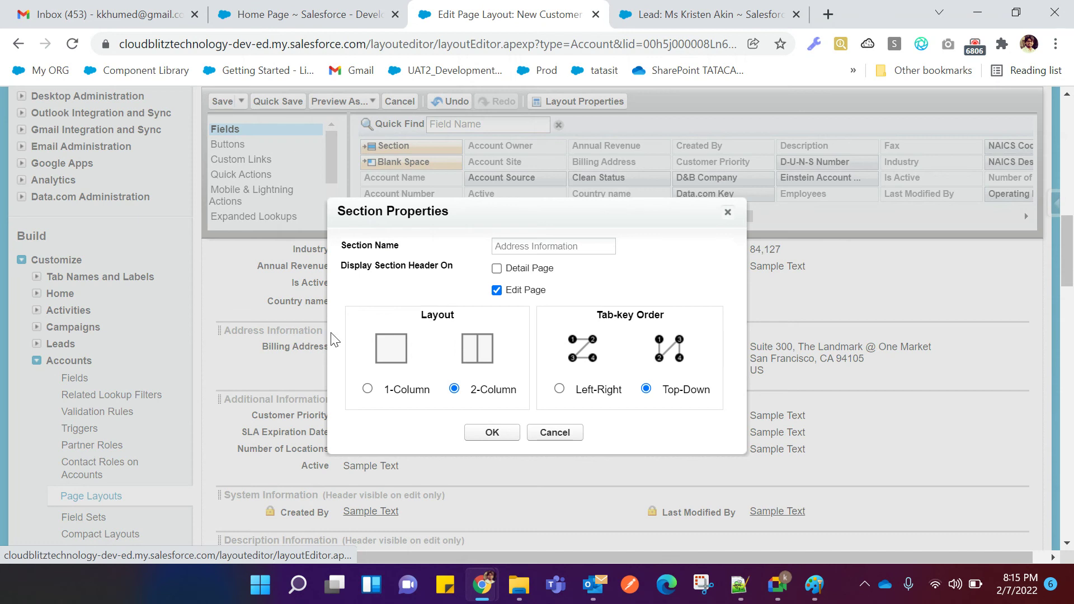
left_click(496, 269)
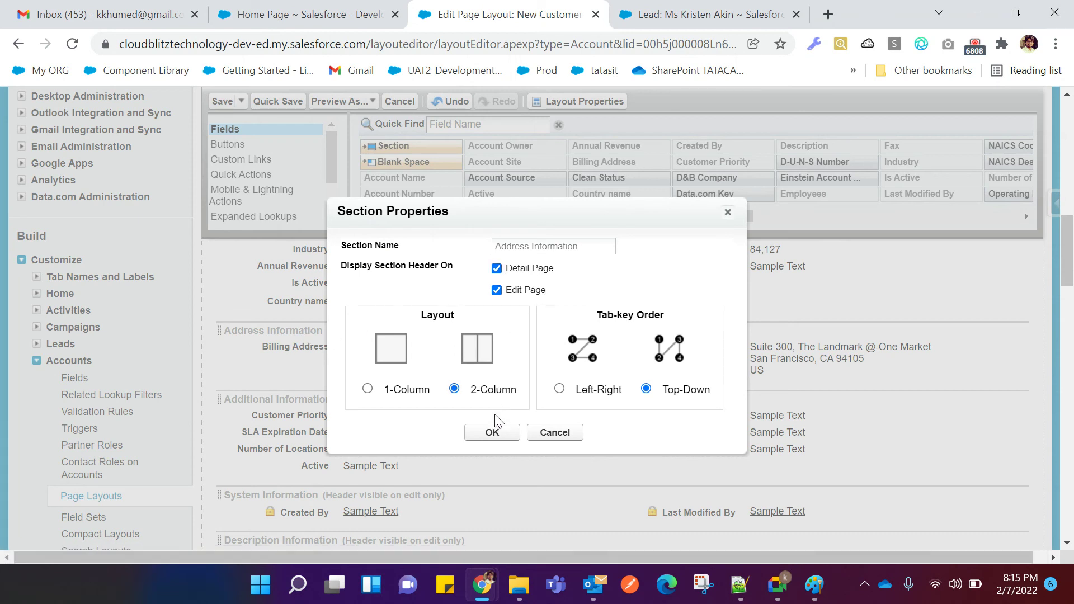
left_click(492, 434)
Display the Additional Information section header on the detail page.
scroll(390, 374, "down", 1)
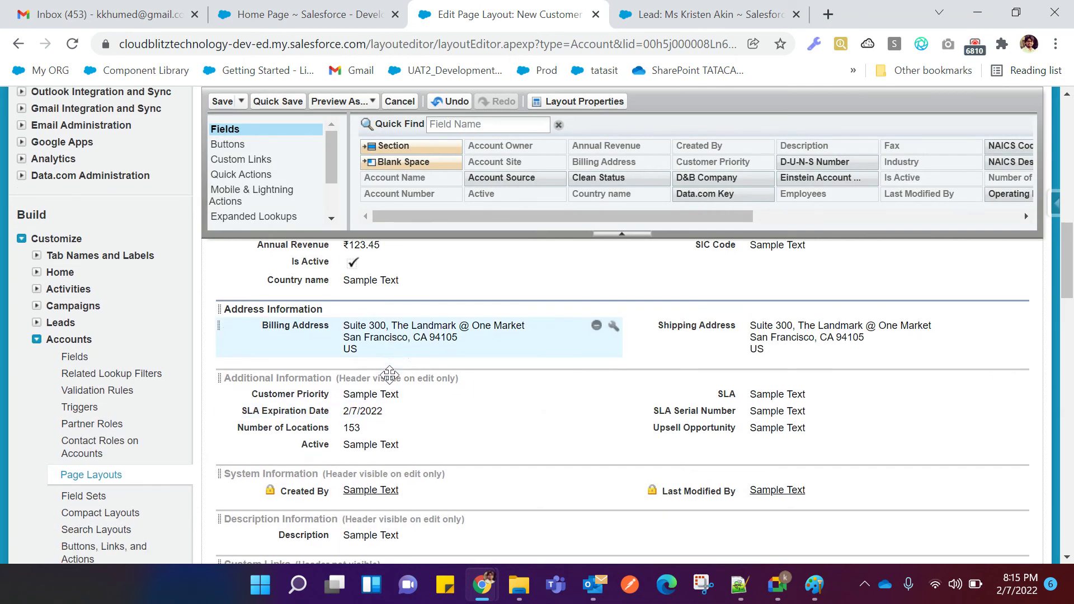
scroll(389, 374, "down", 3)
double_click(301, 312)
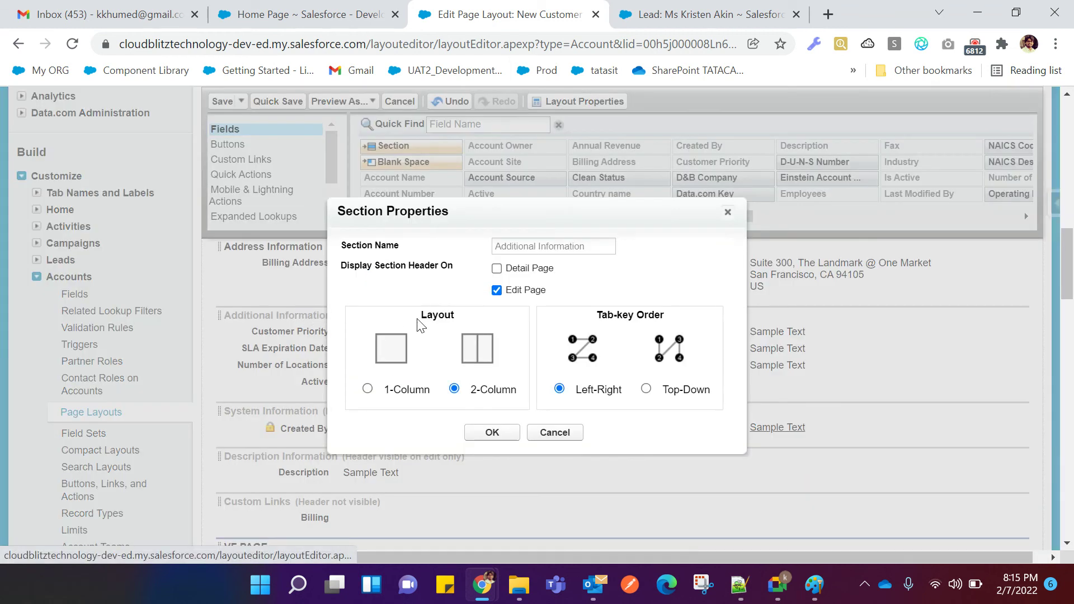
left_click(497, 268)
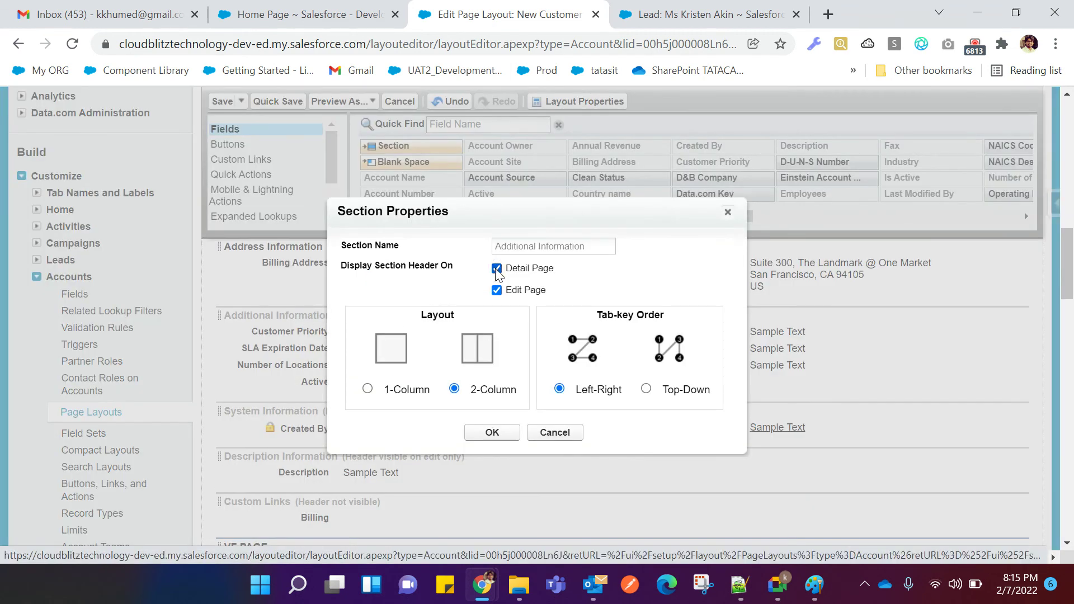
left_click(491, 432)
scroll(494, 434, "up", 3)
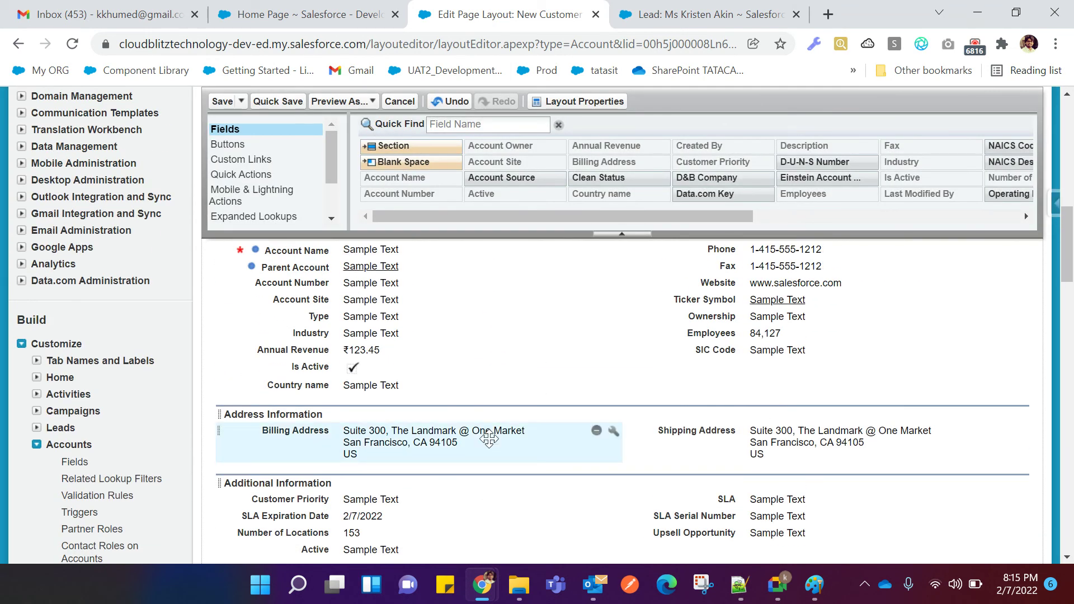
Highlight the Background Verification section requirement in the Notepad++ notes and compare the notes with the sections of the New Customer layout in Chrome.
left_click(738, 586)
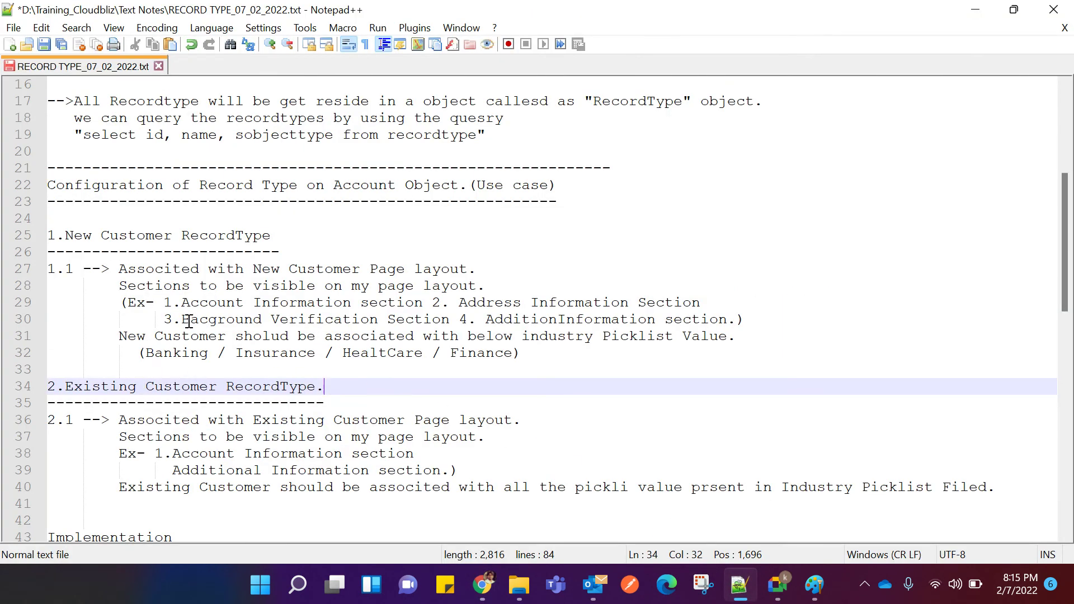
left_click_drag(185, 322, 376, 327)
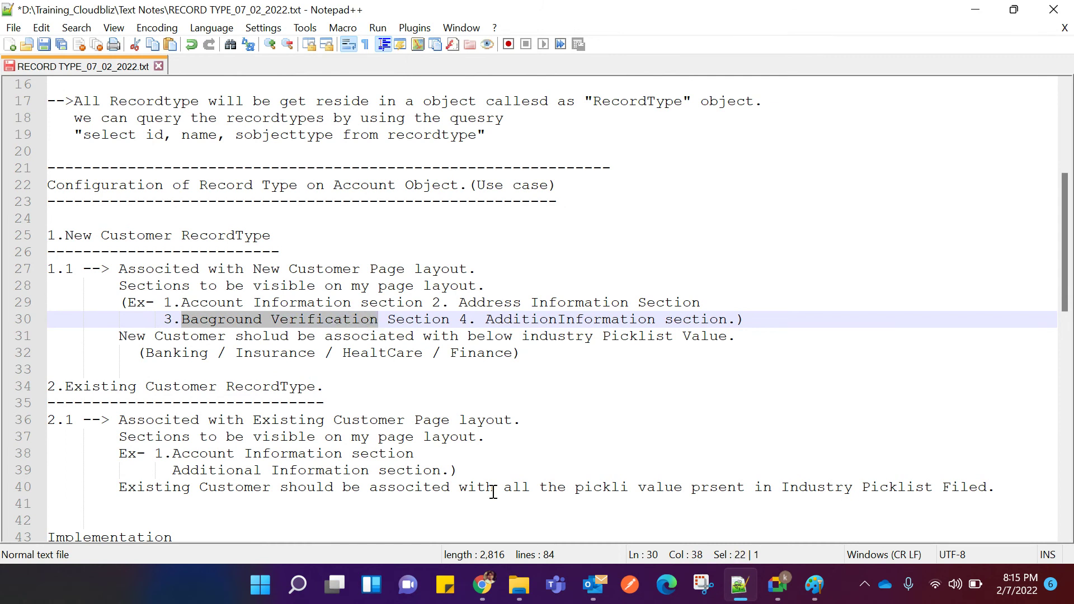
mouse_move(482, 586)
left_click(312, 529)
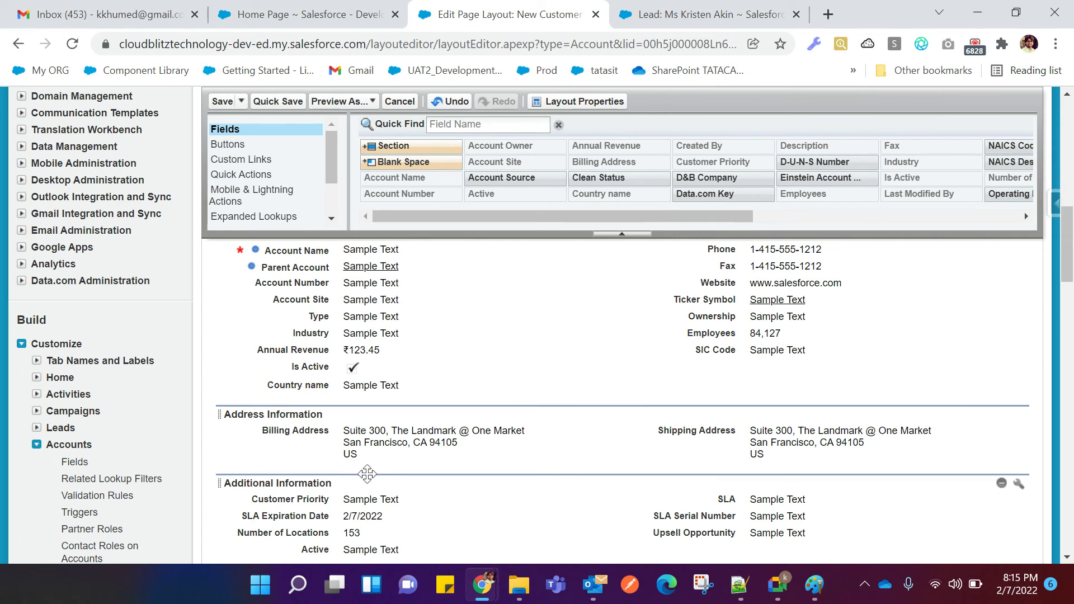
scroll(367, 474, "down", 2)
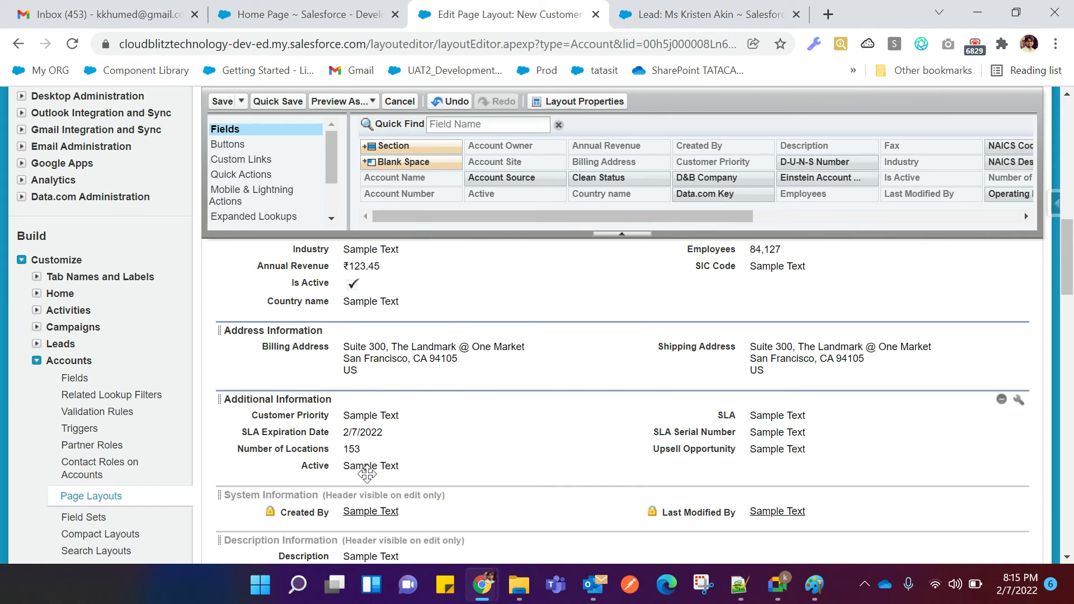
left_click(735, 596)
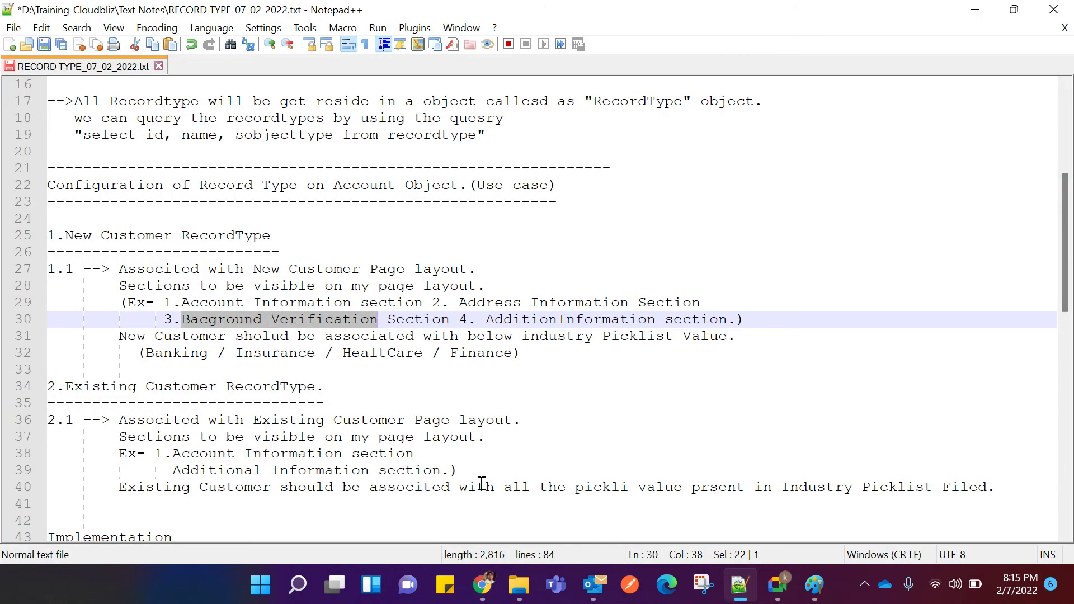
left_click(297, 493)
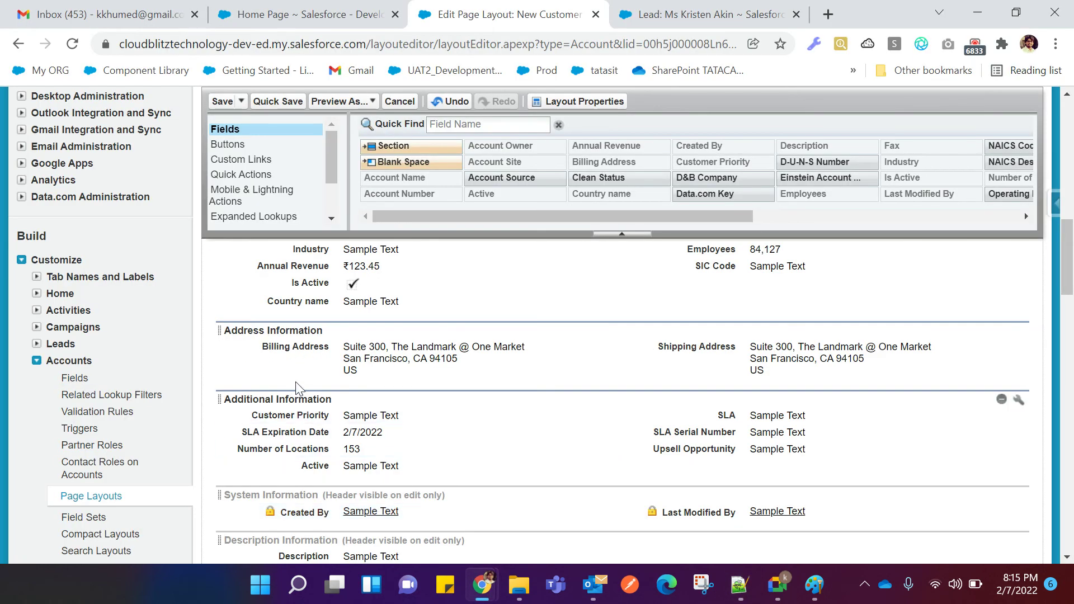
scroll(281, 380, "up", 1)
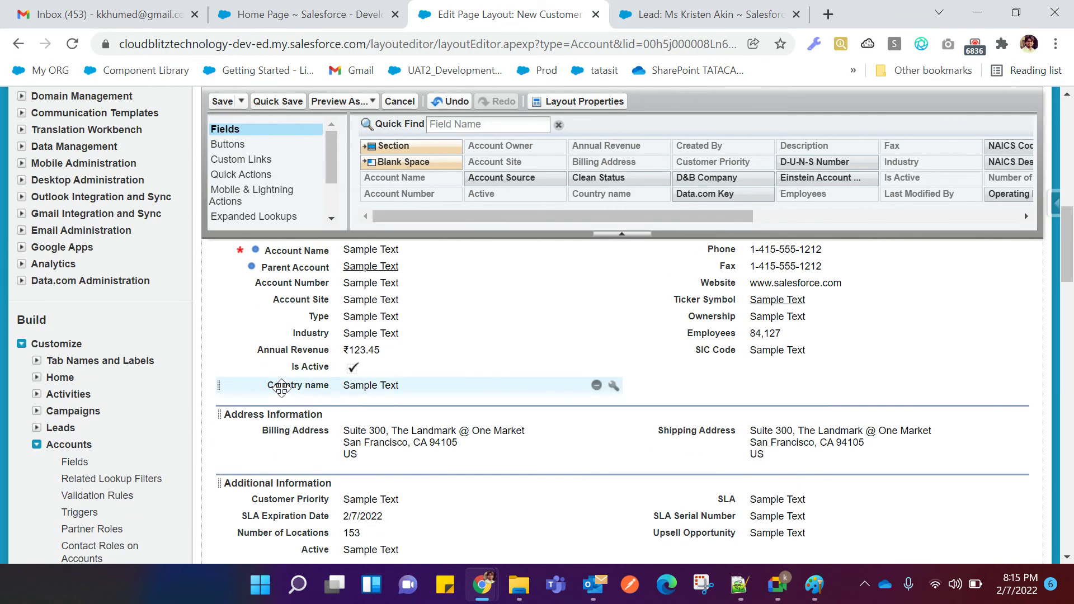
scroll(281, 387, "up", 1)
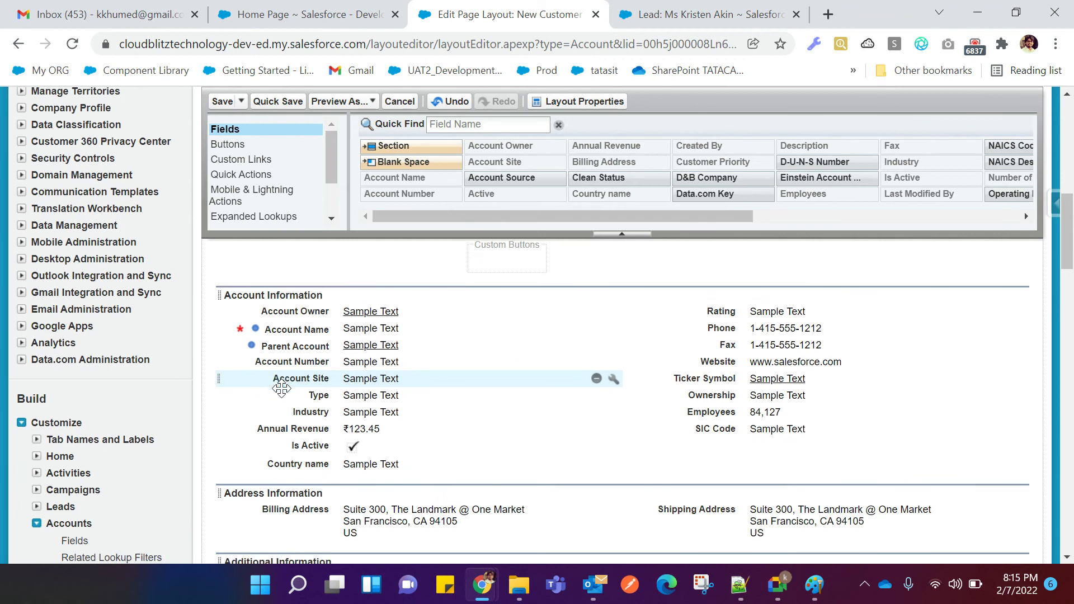
scroll(281, 387, "down", 1)
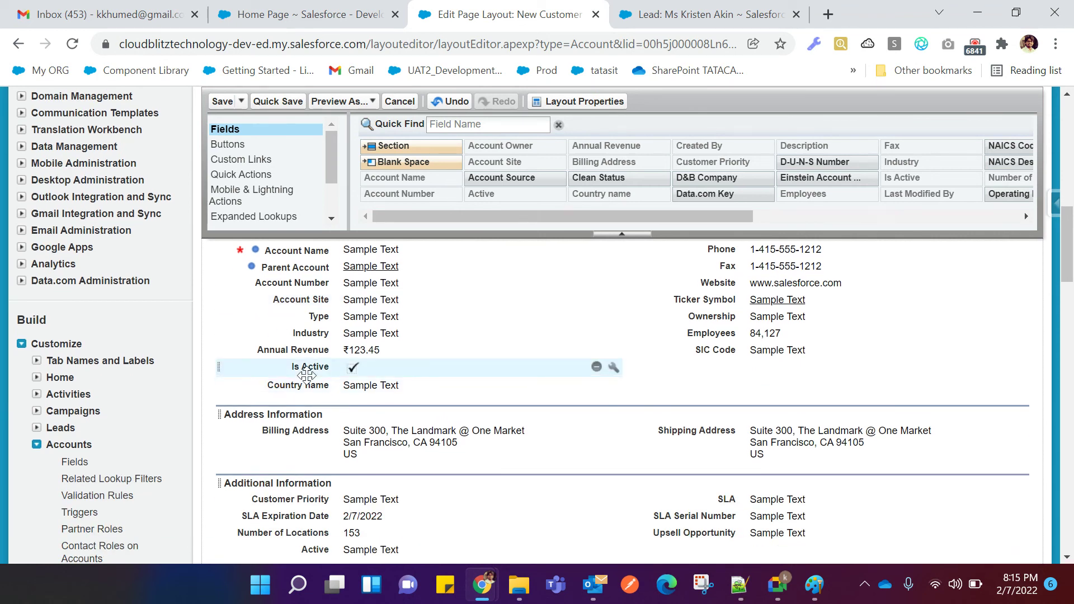
scroll(307, 375, "down", 1)
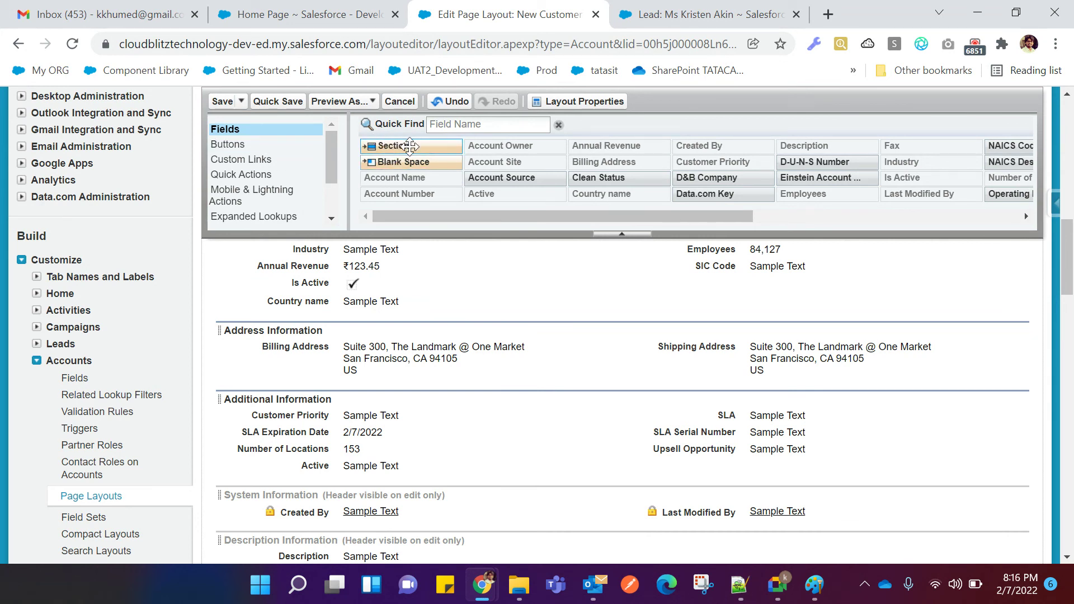
scroll(386, 143, "down", 2)
scroll(392, 146, "up", 2)
left_click_drag(395, 146, 226, 431)
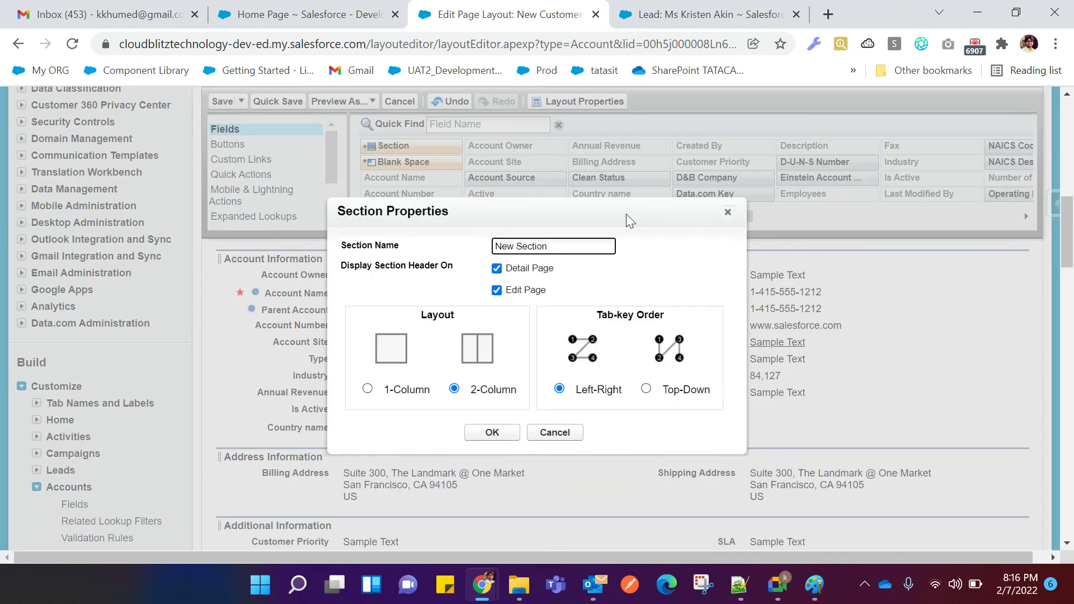
left_click(554, 434)
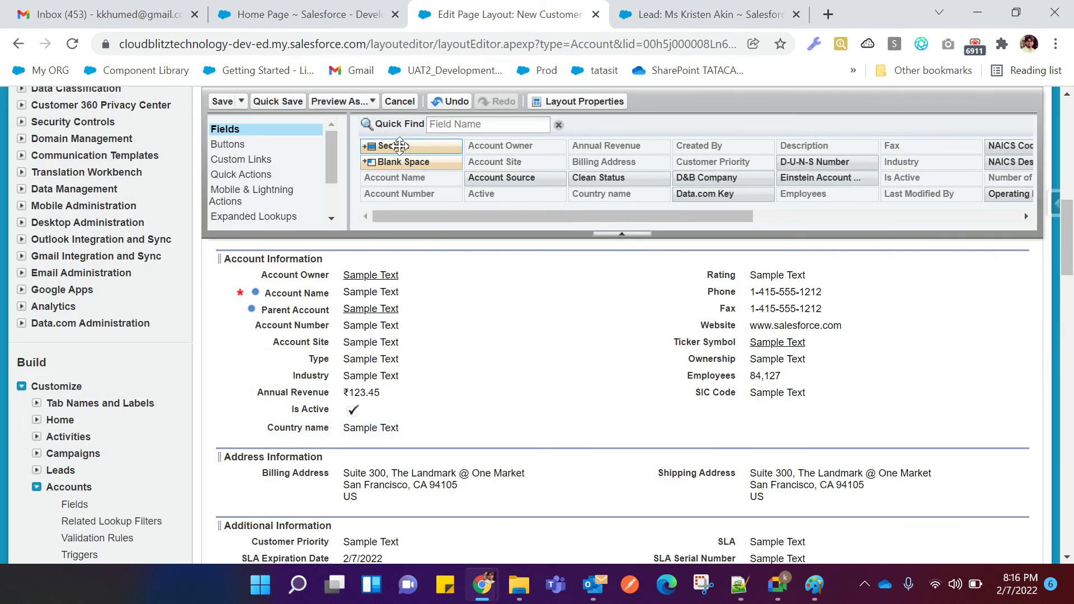
Add a two-column section named Background Verification between the Account Information and Address Information sections.
left_click_drag(400, 147, 231, 505)
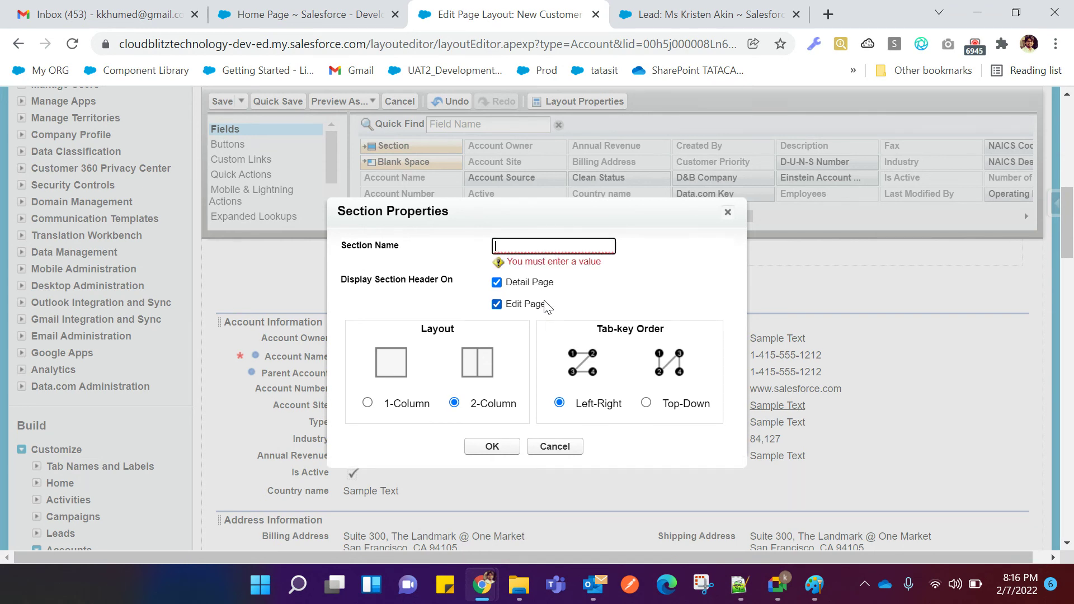
type("ackground Verification")
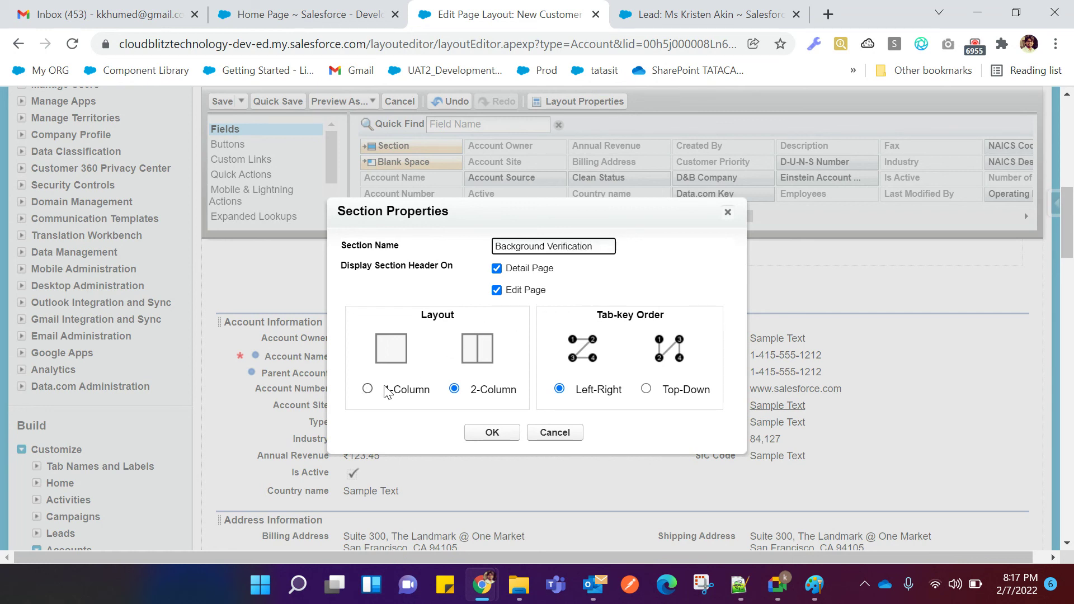
left_click(482, 433)
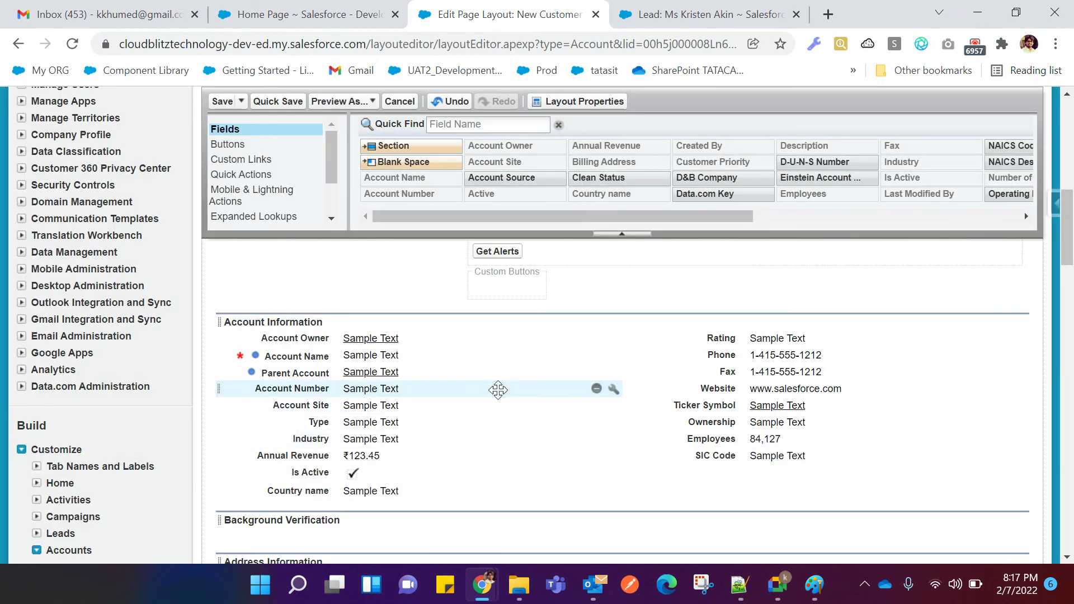
scroll(496, 384, "down", 3)
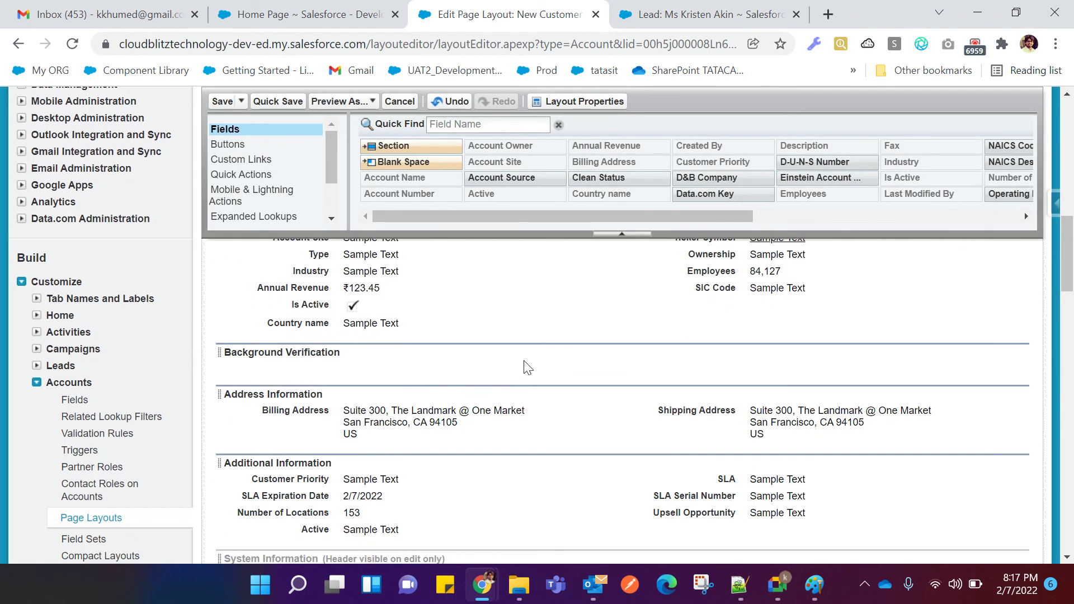
scroll(526, 367, "up", 3)
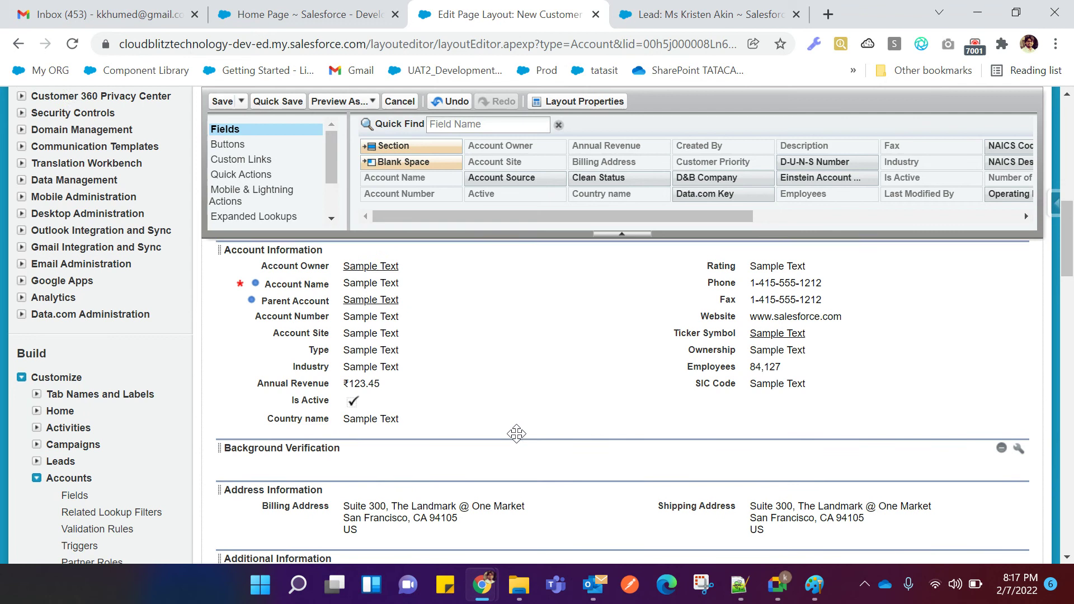
Move the Website field above the Fax field in the Account Information section.
scroll(517, 434, "down", 1)
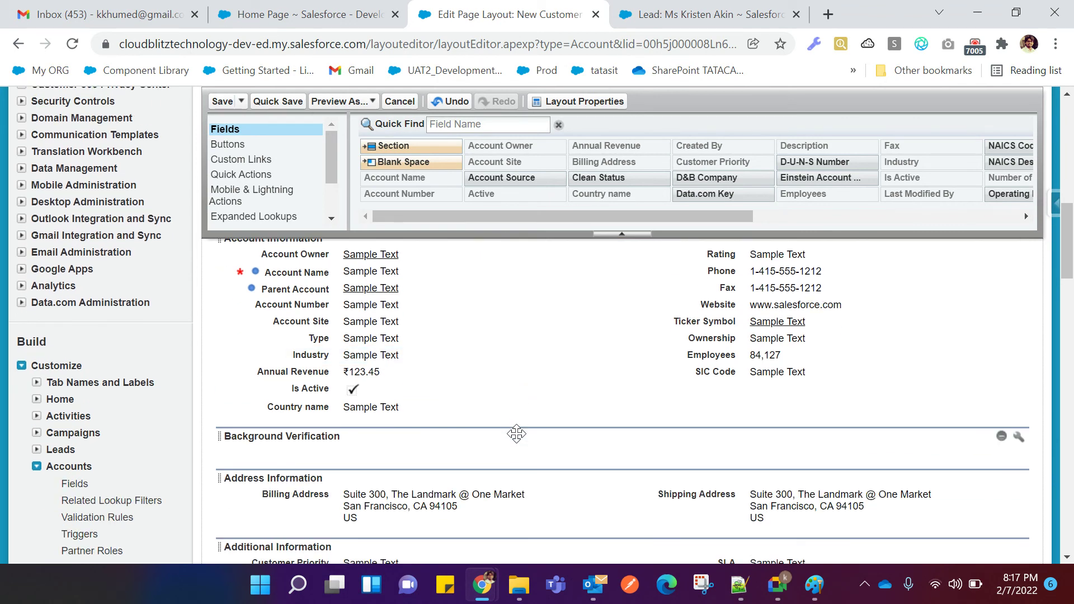
scroll(517, 434, "down", 1)
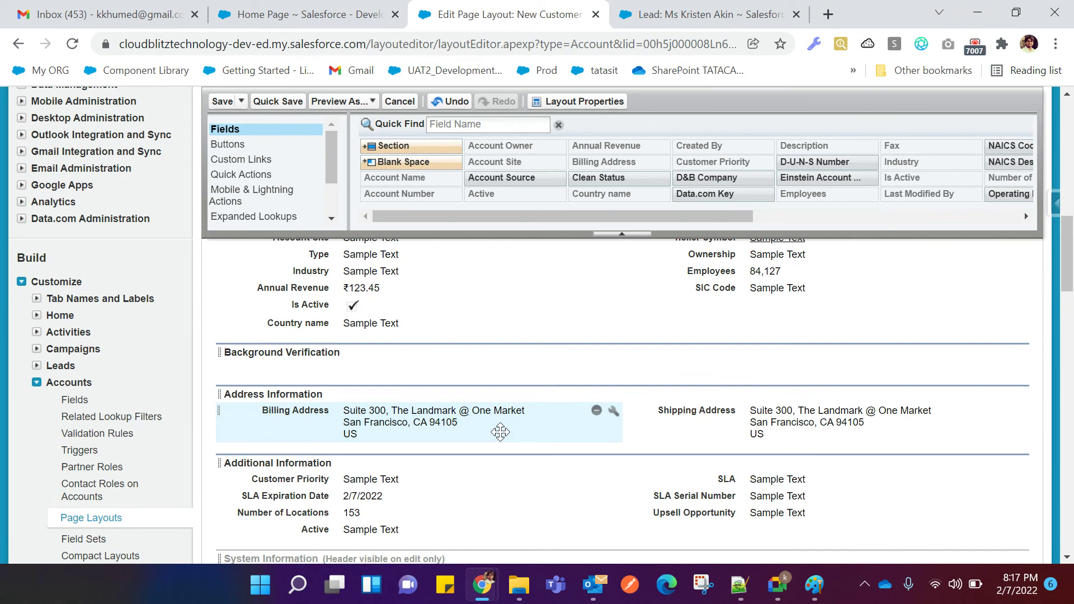
scroll(534, 452, "up", 1)
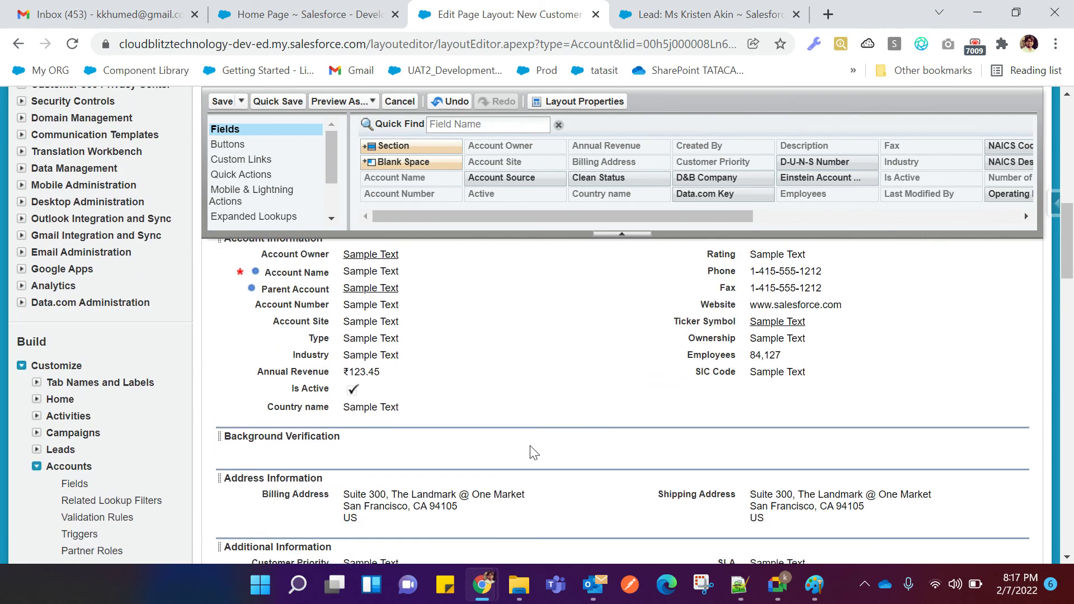
scroll(534, 452, "up", 1)
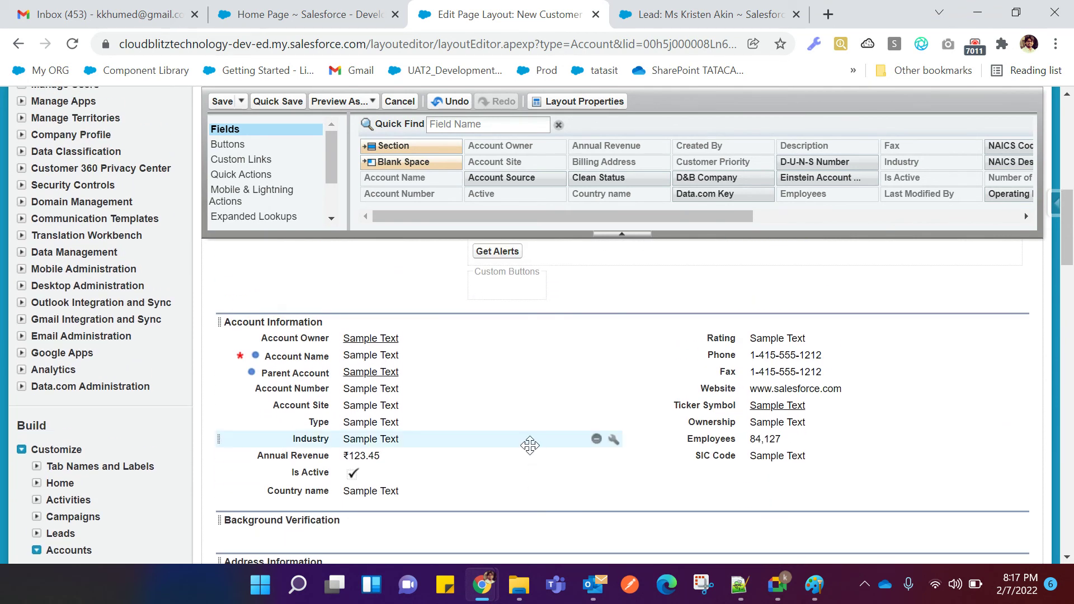
scroll(530, 445, "down", 1)
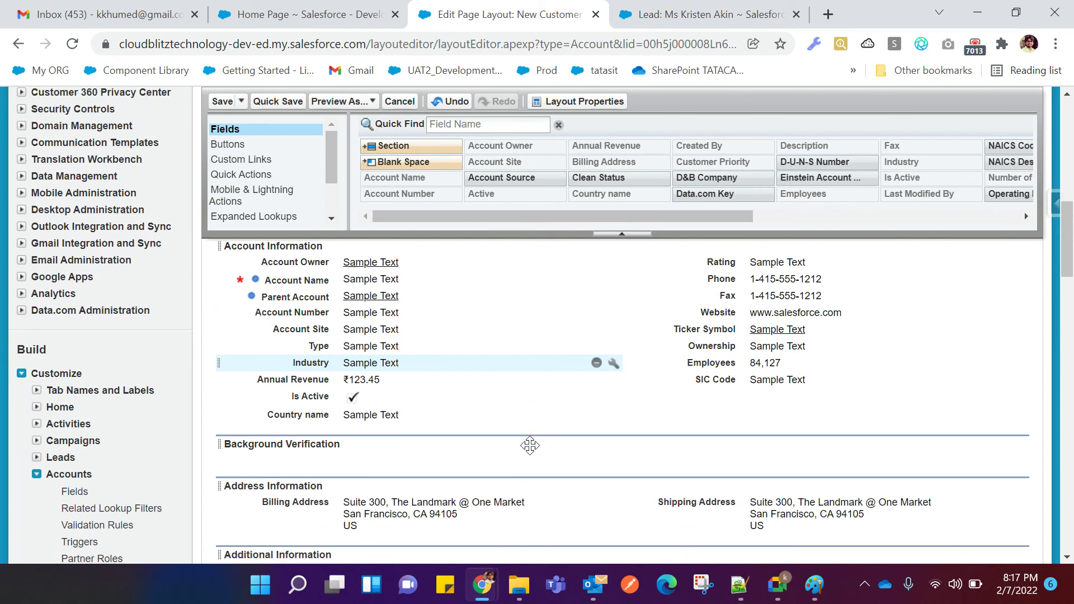
left_click_drag(710, 305, 628, 283)
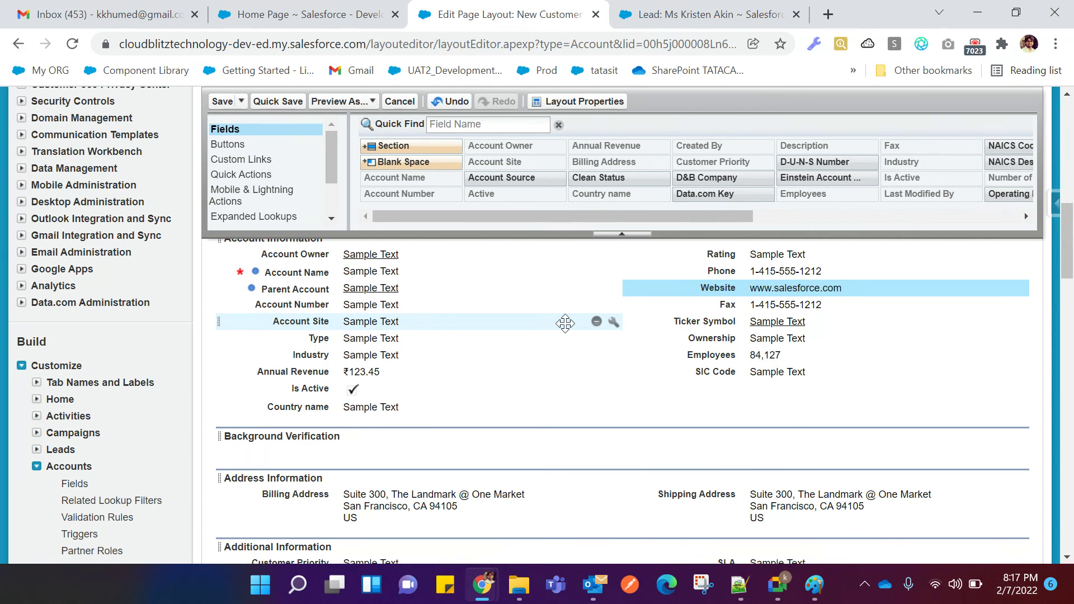
scroll(565, 322, "up", 2)
scroll(564, 322, "down", 2)
scroll(476, 301, "up", 1)
scroll(477, 300, "up", 1)
scroll(444, 338, "down", 2)
scroll(448, 345, "down", 1)
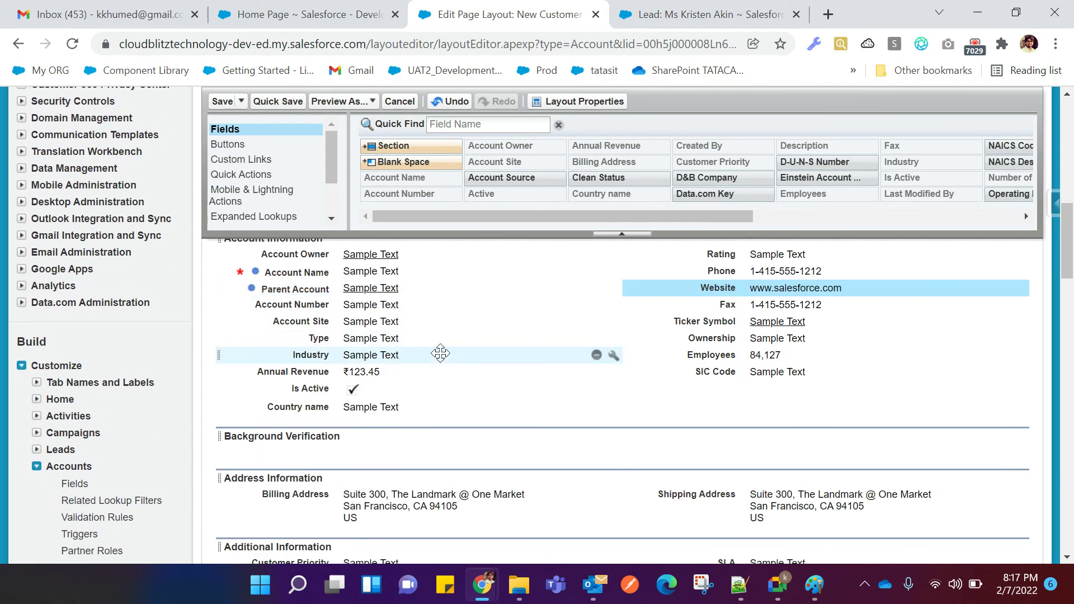
Check the lower layout sections against the New Customer requirements in the Notepad++ notes and return to the layout in Chrome.
scroll(394, 453, "down", 3)
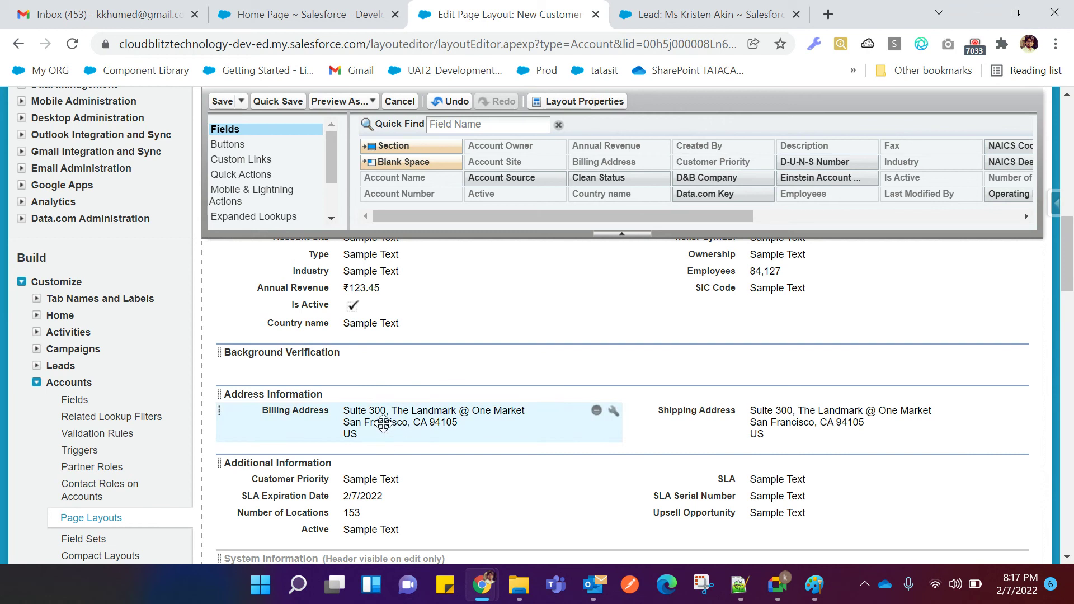
scroll(377, 375, "down", 3)
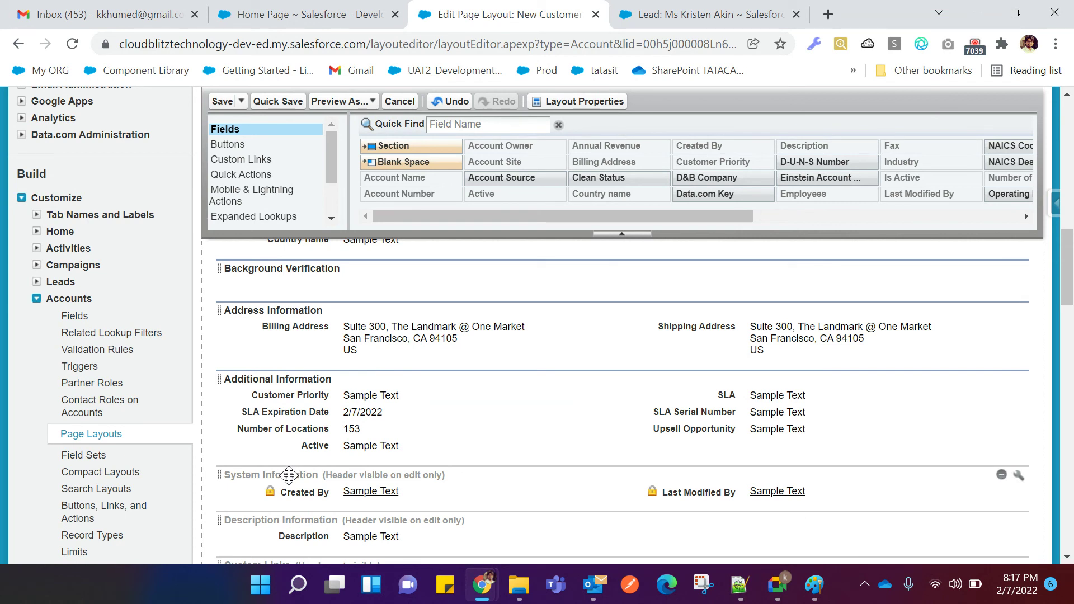
left_click(738, 588)
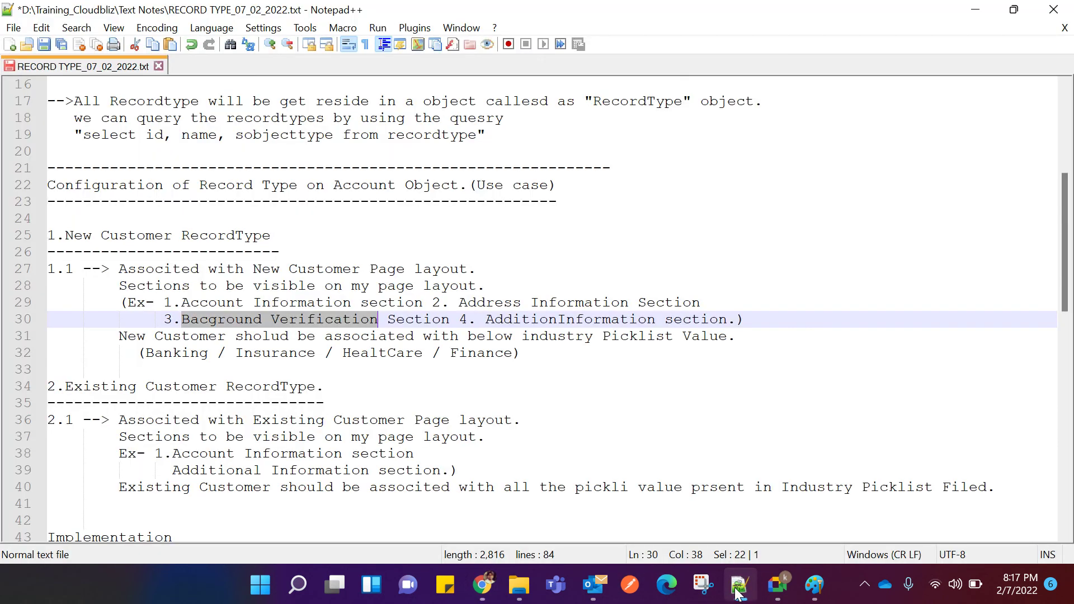
left_click(738, 588)
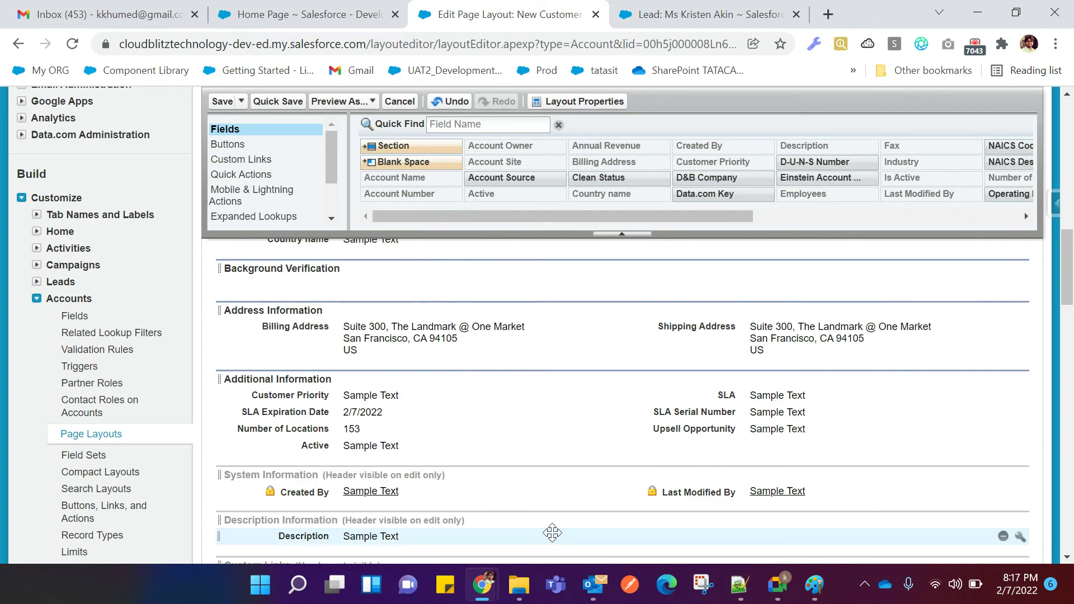
scroll(504, 504, "down", 2)
scroll(479, 501, "up", 5)
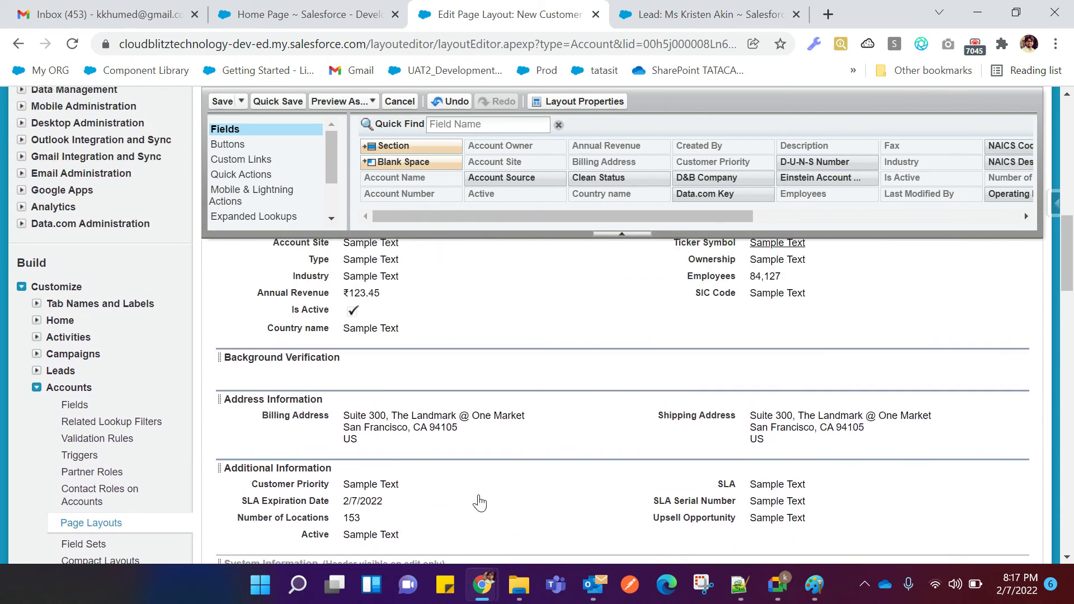
Move the Website, Phone and Fax fields from Account Information into the Background Verification section, with Phone in its second column.
left_click_drag(694, 295, 359, 451)
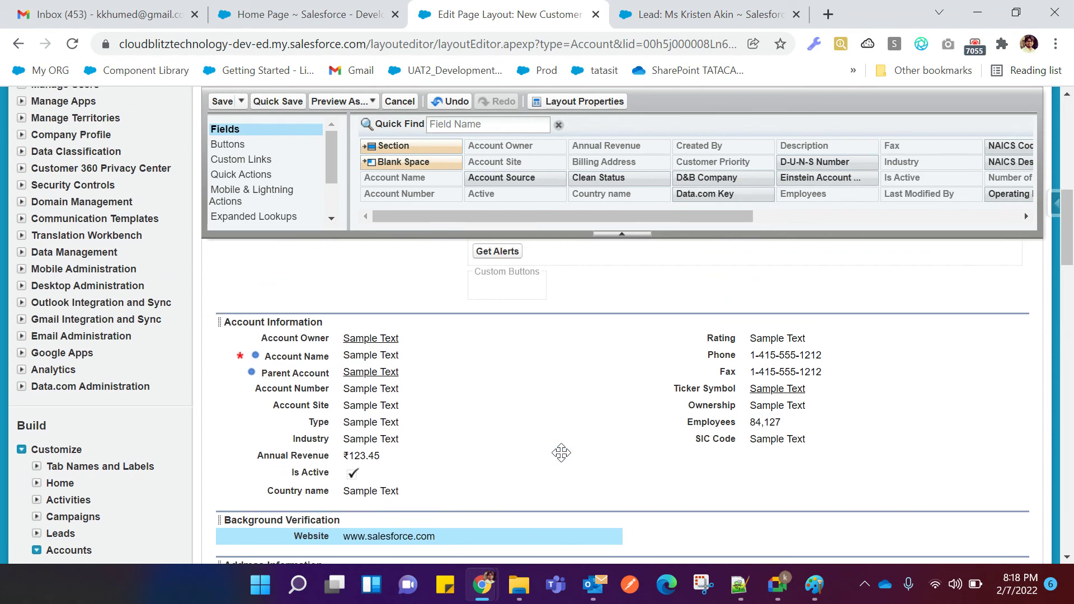
left_click_drag(720, 271, 664, 443)
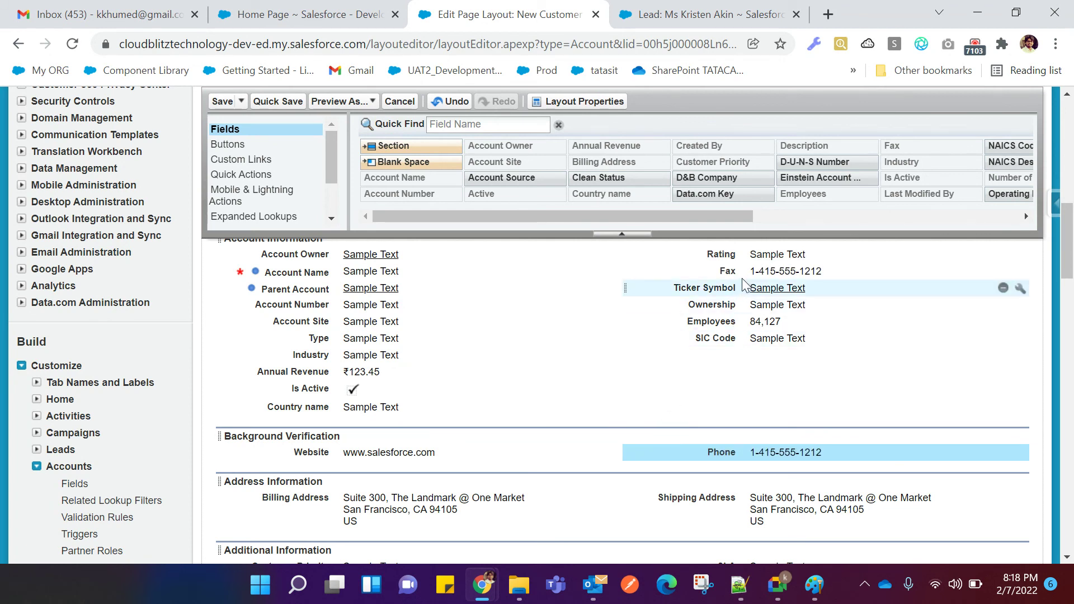
left_click_drag(742, 271, 392, 470)
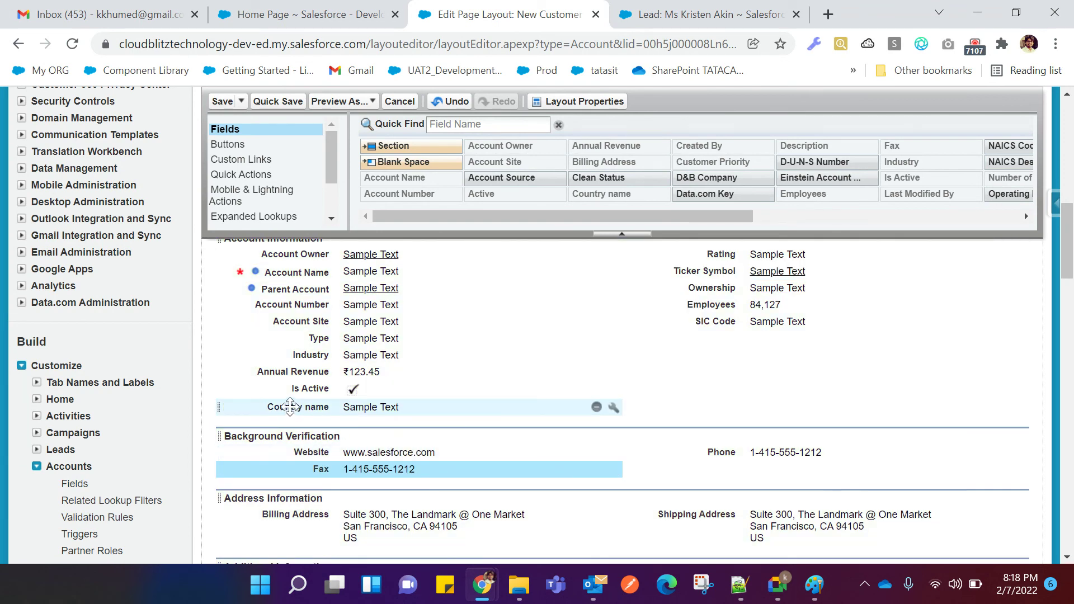
scroll(294, 408, "up", 1)
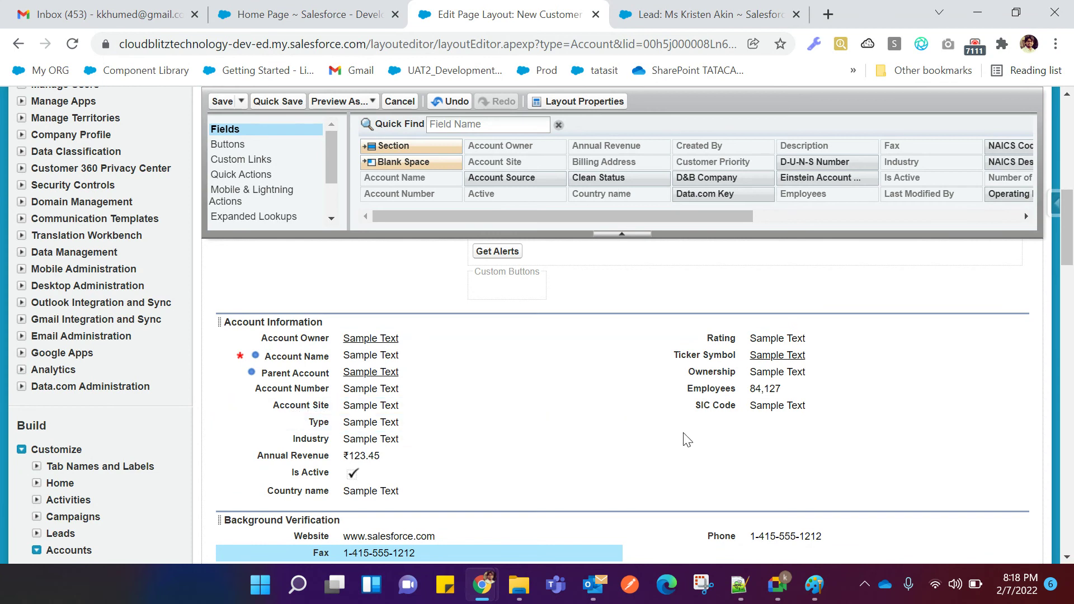
scroll(689, 440, "down", 1)
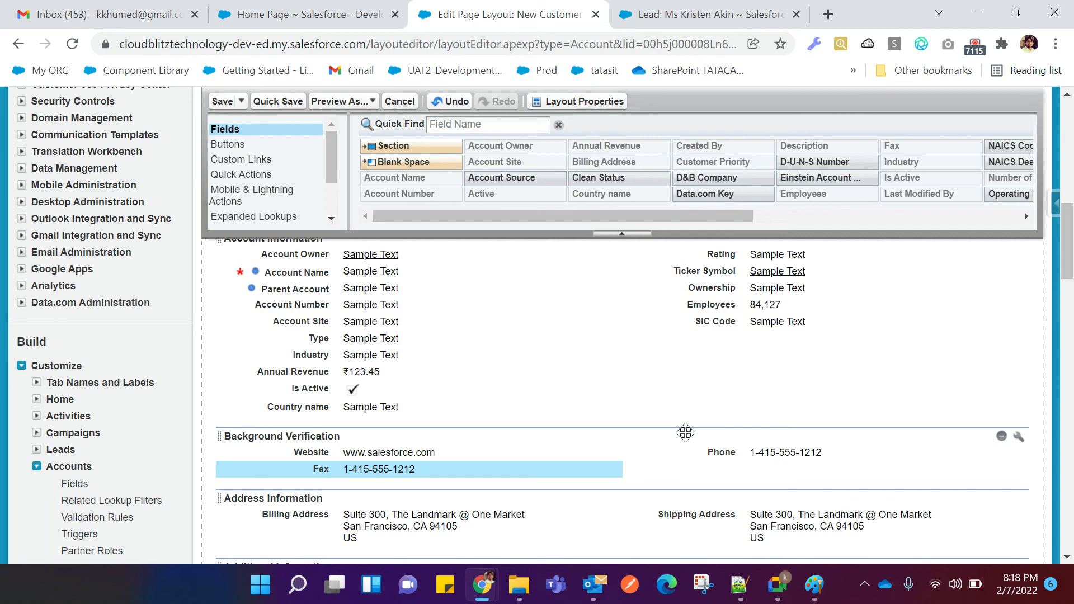
scroll(685, 433, "down", 2)
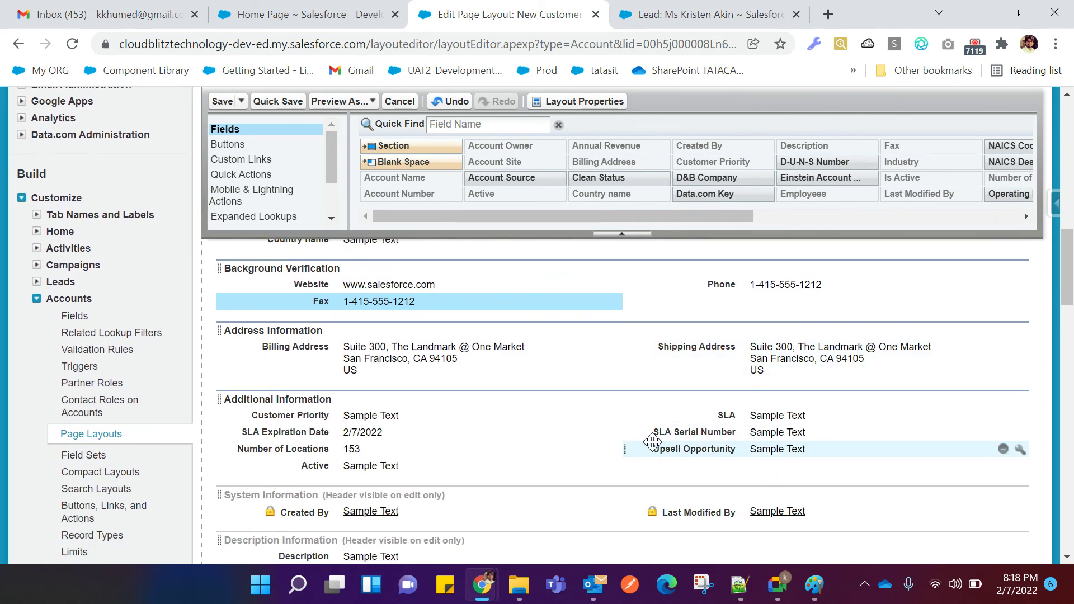
Show the System Information section header on the detail page of the New Customer layout.
scroll(602, 451, "down", 1)
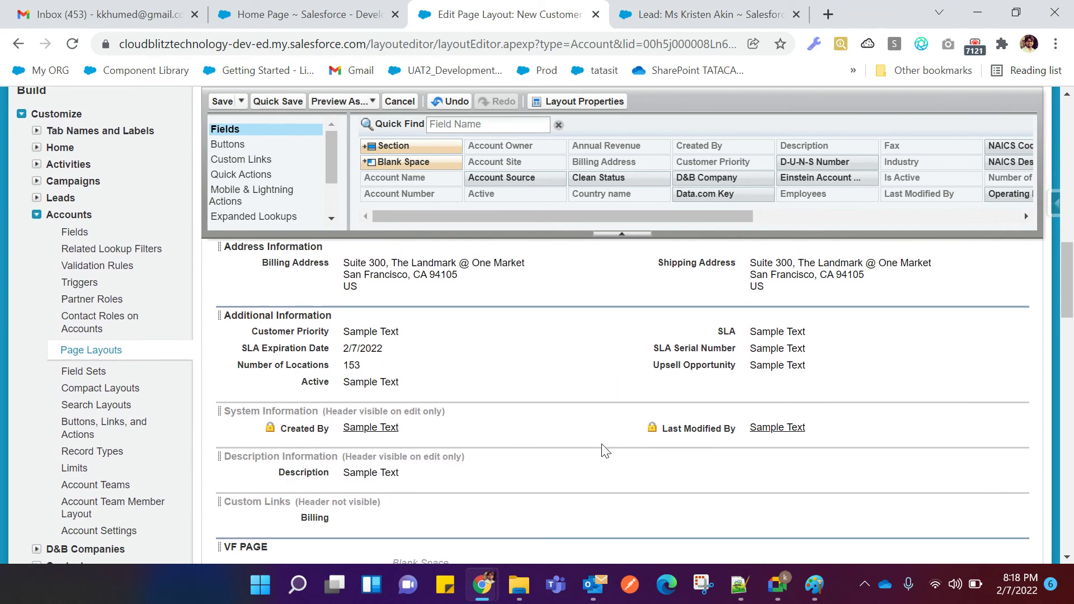
double_click(232, 412)
left_click(497, 268)
left_click(483, 433)
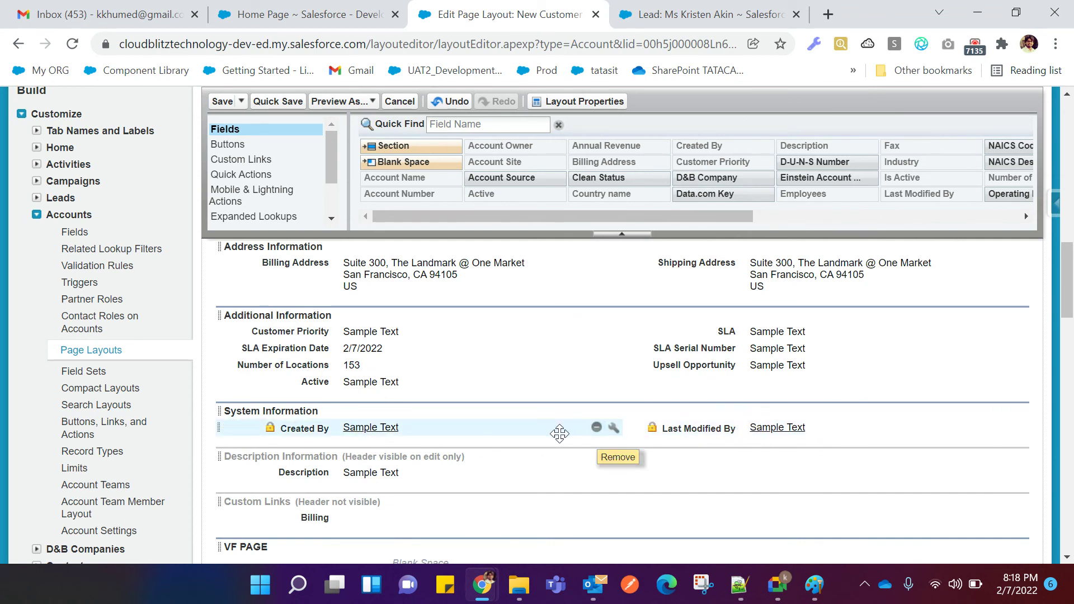
Review the layout's sections from Account Information down to VF PAGE and Related Lists.
scroll(572, 433, "up", 5)
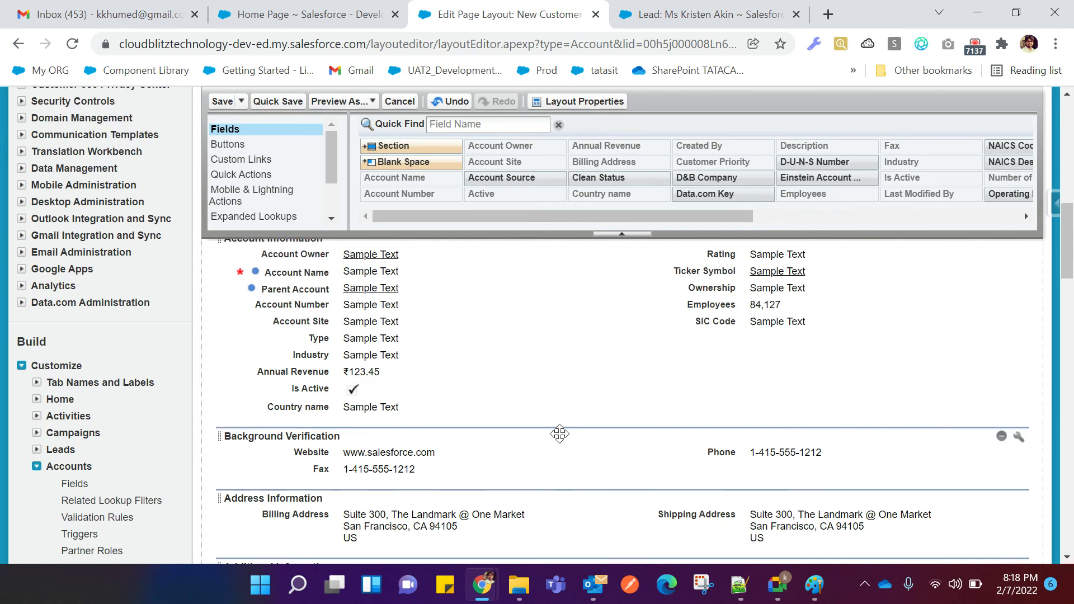
scroll(560, 434, "down", 6)
scroll(558, 434, "up", 8)
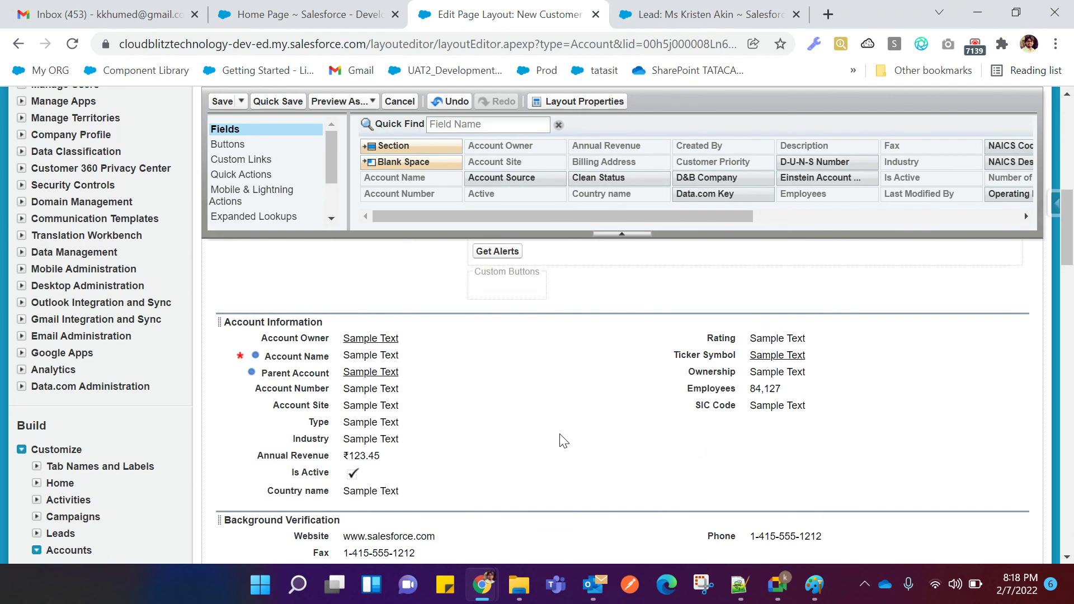
scroll(563, 441, "up", 3)
scroll(564, 440, "down", 15)
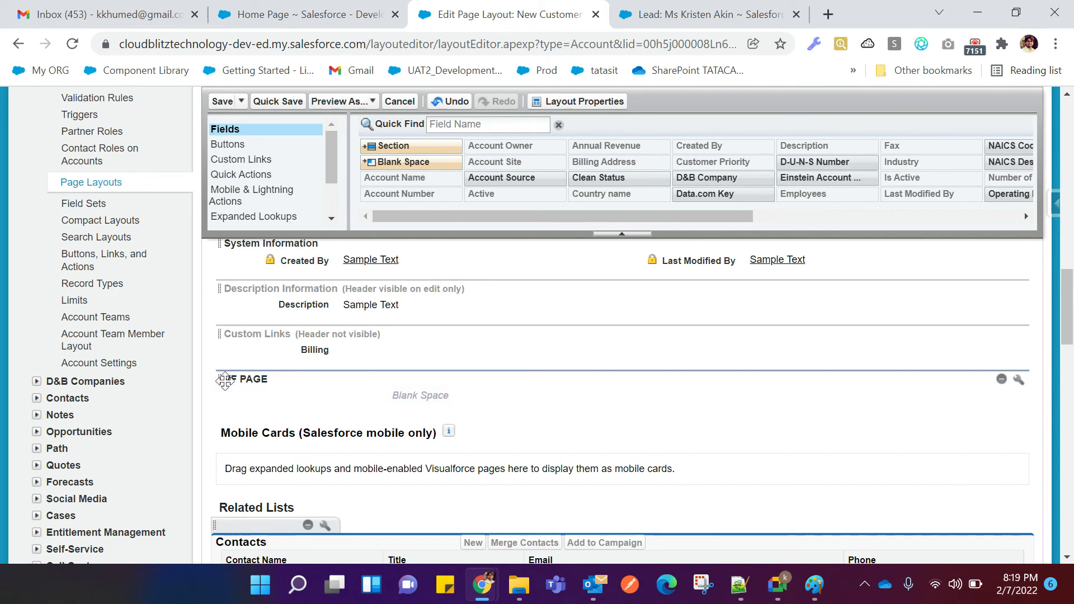
scroll(297, 183, "down", 2)
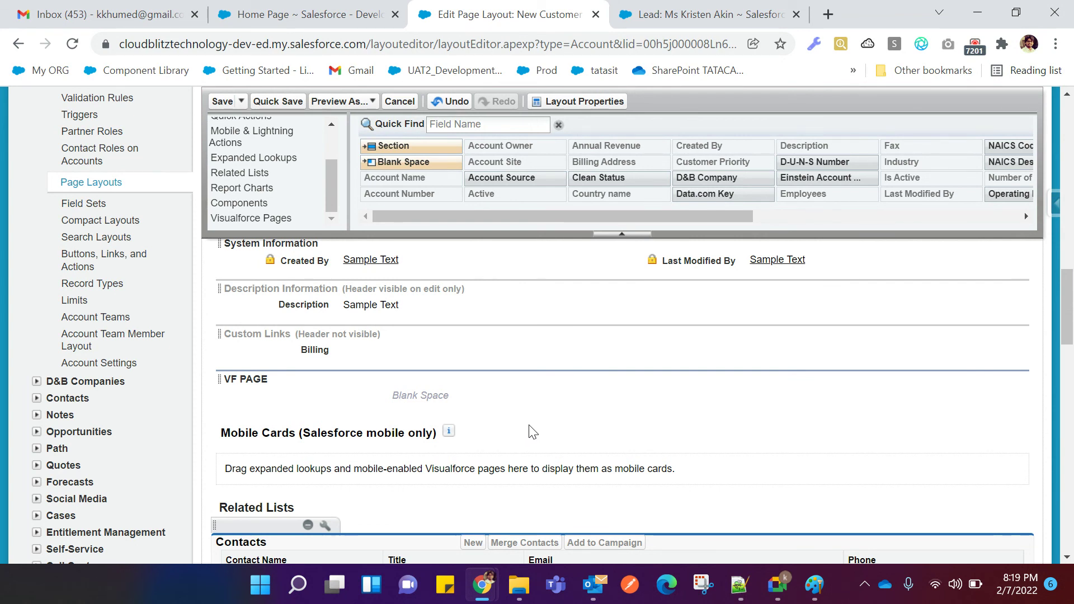
scroll(535, 434, "up", 3)
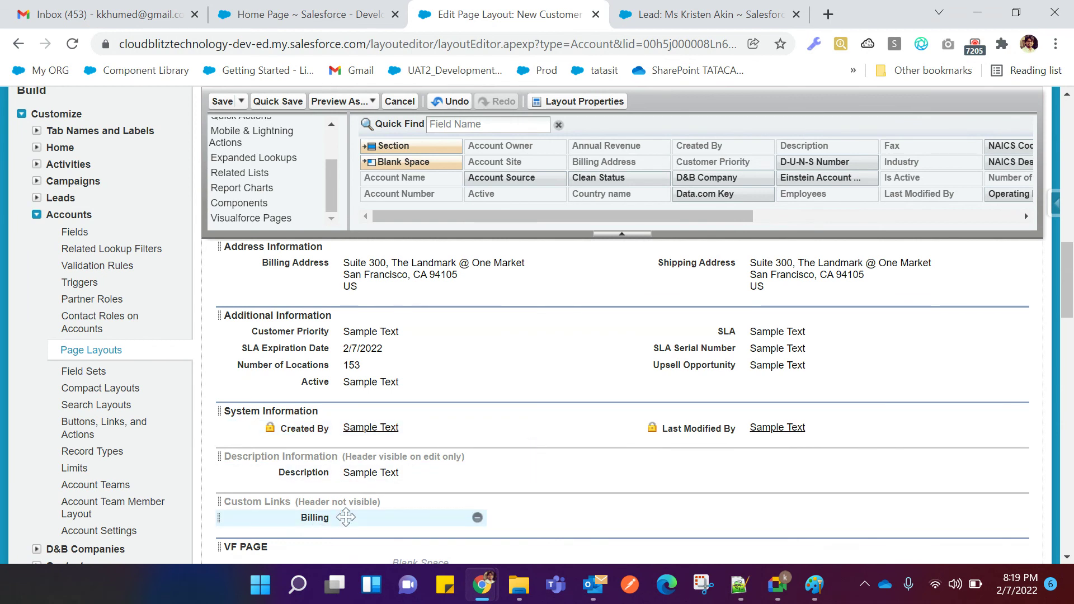
scroll(468, 504, "up", 1)
scroll(468, 503, "down", 1)
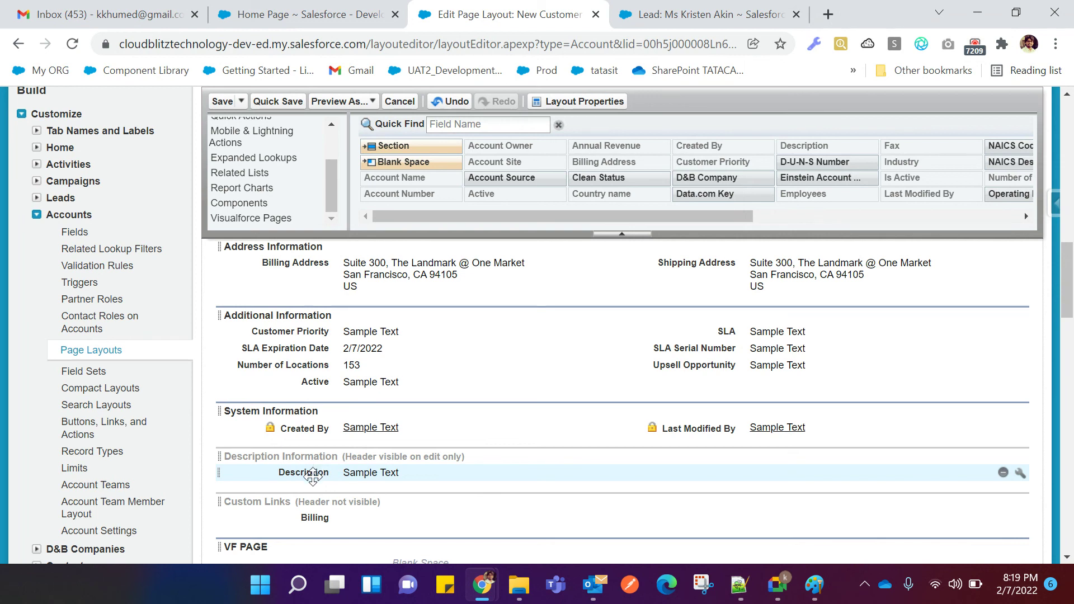
Move the Created By field into the second column of Background Verification, below Phone, and save the New Customer layout.
scroll(332, 479, "up", 1)
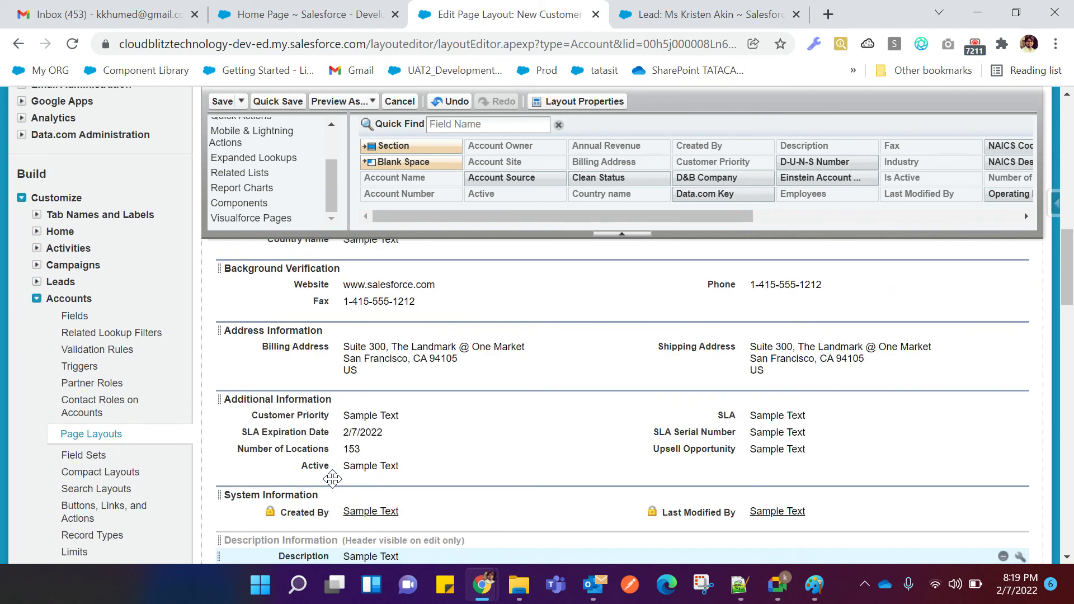
left_click_drag(318, 513, 674, 300)
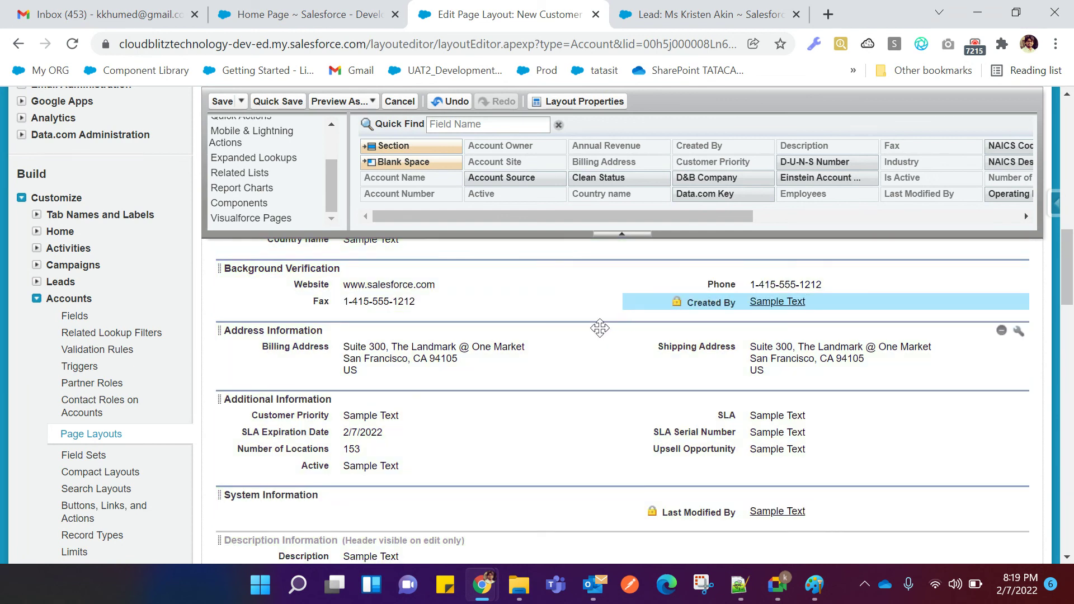
scroll(569, 388, "up", 3)
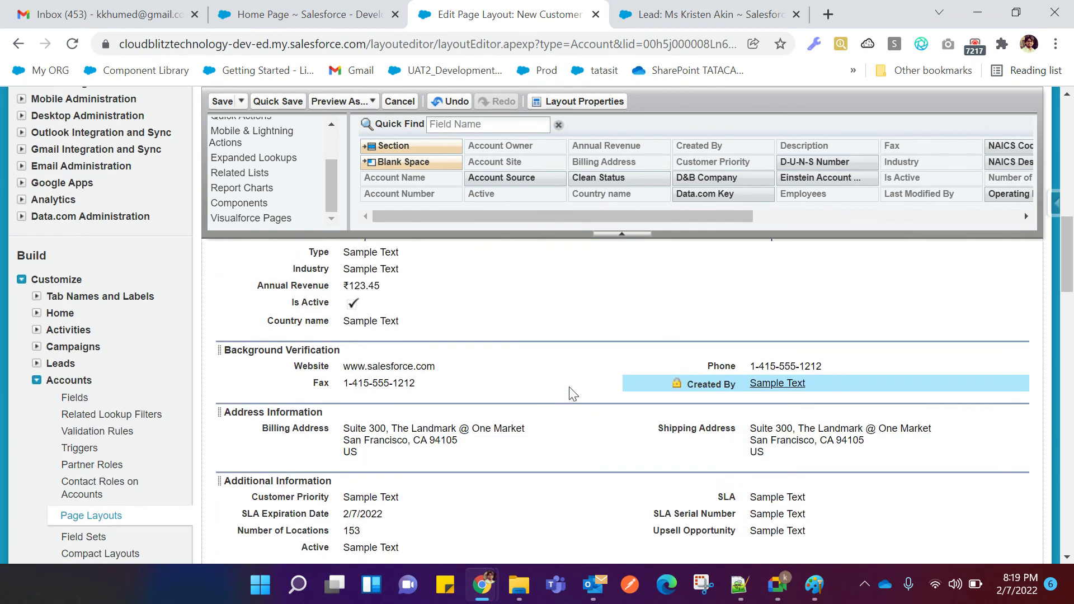
scroll(569, 387, "up", 2)
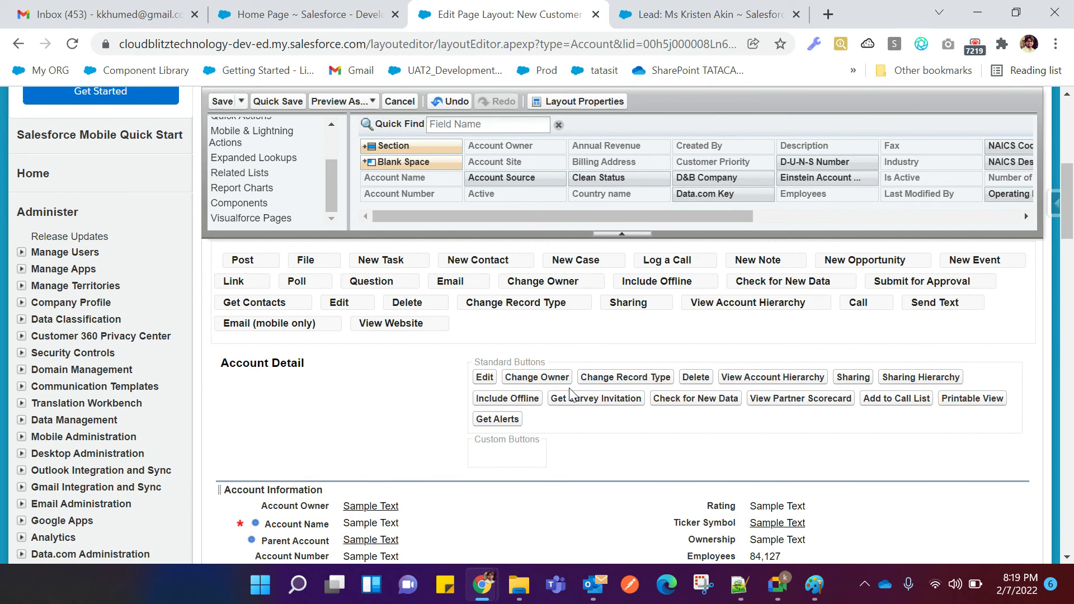
left_click(223, 102)
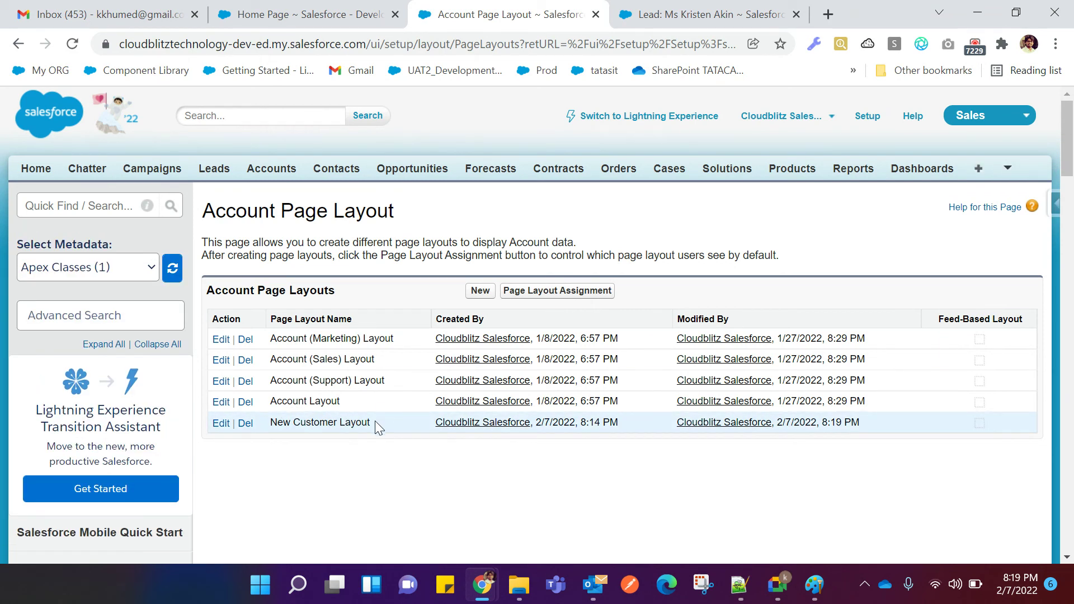
left_click_drag(275, 422, 367, 421)
left_click(372, 471)
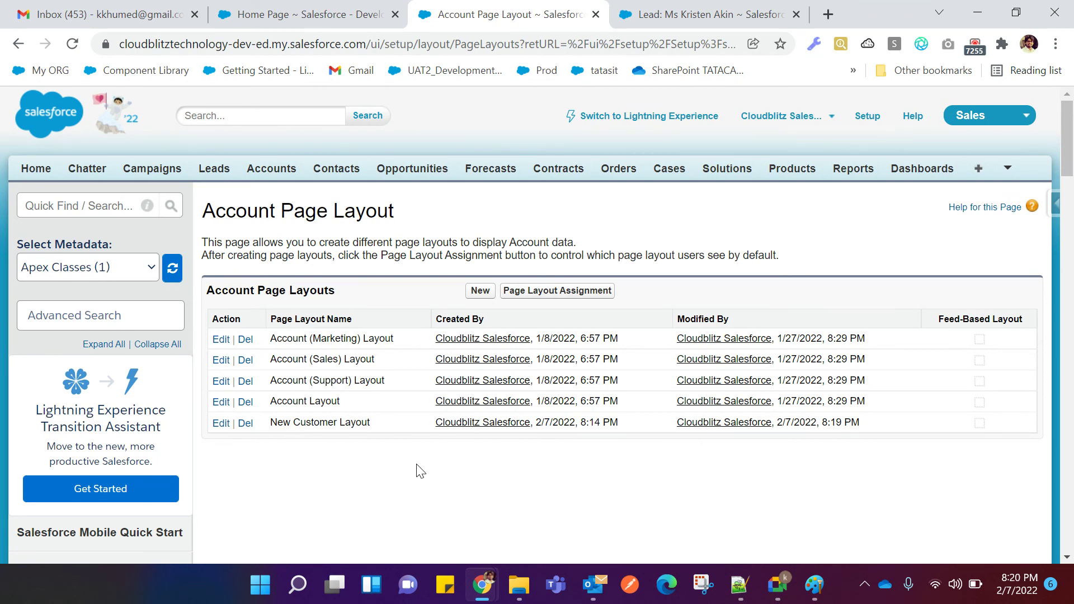
Switch to the Notepad++ notes and add the line 10.Click on "Save" below step 9 of the page layout navigation.
left_click(739, 585)
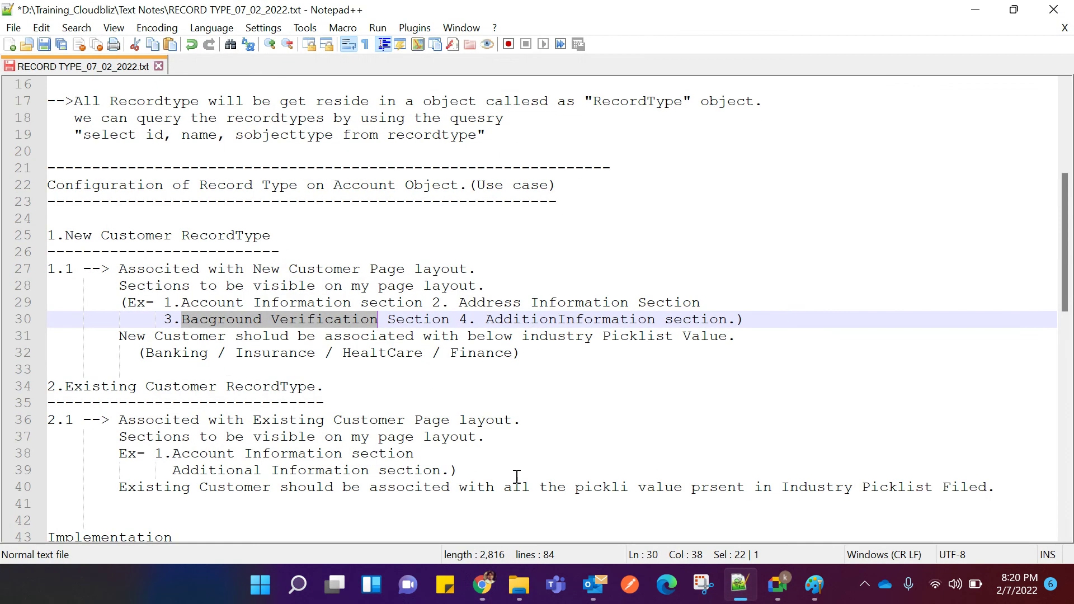
scroll(425, 431, "down", 8)
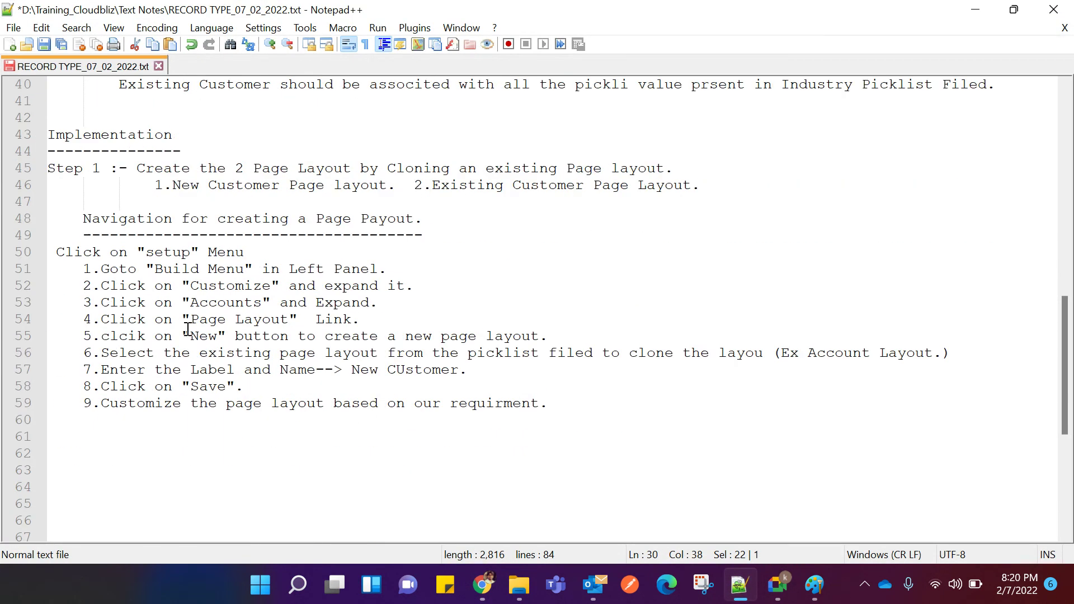
left_click(558, 404)
key("Return")
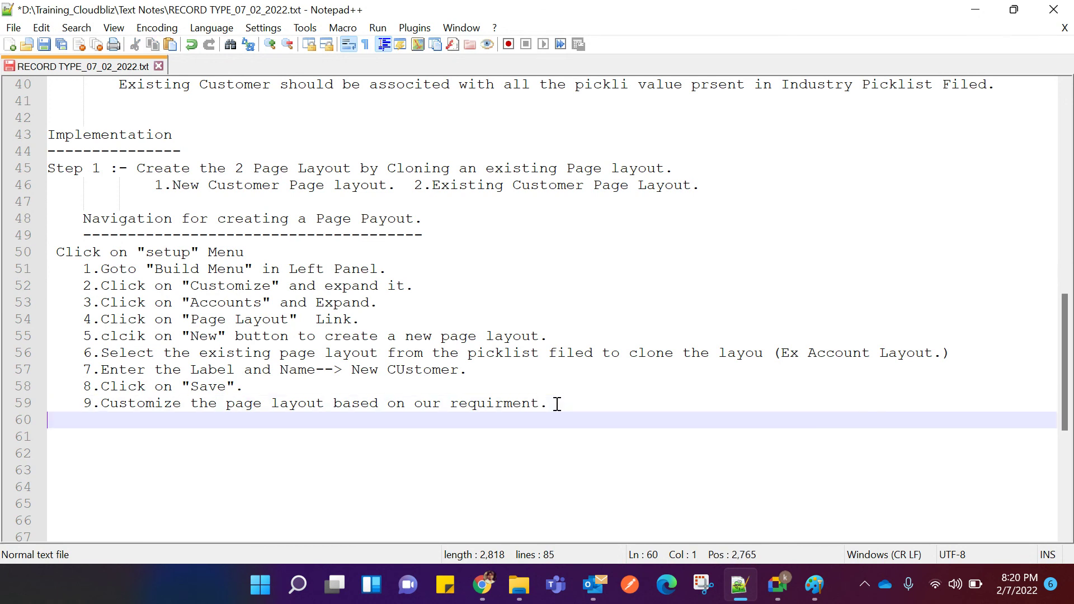
type("10.Click on \"Sa\"\"Save")
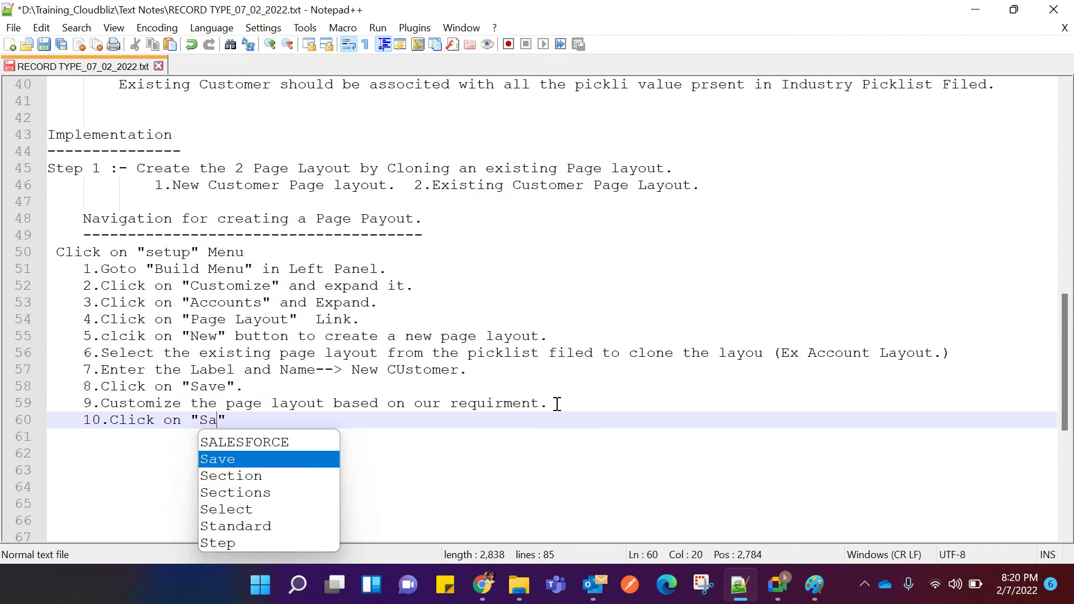
key("Right")
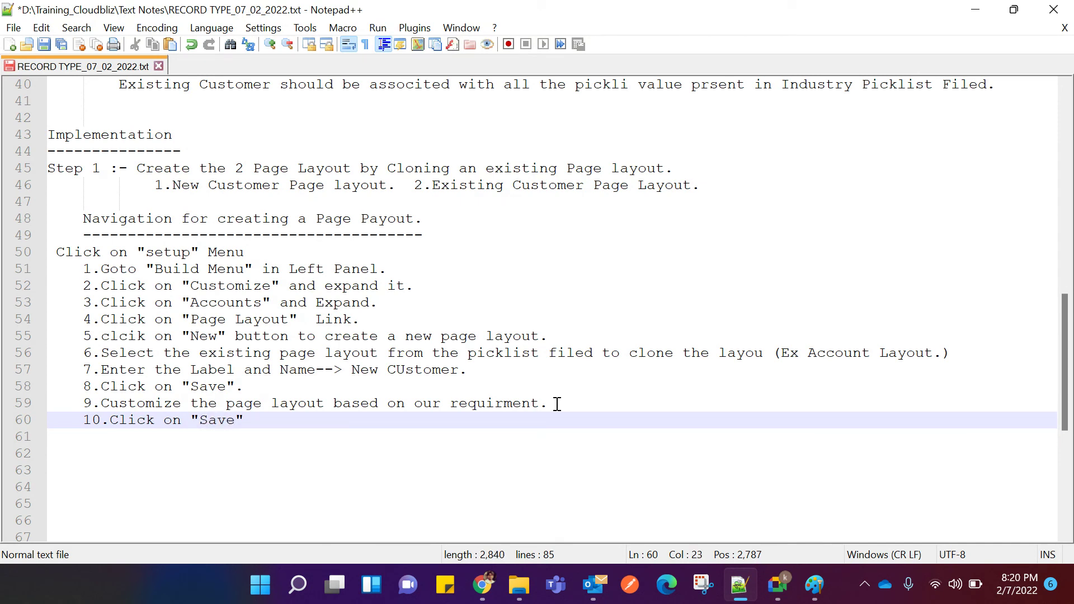
key("Return")
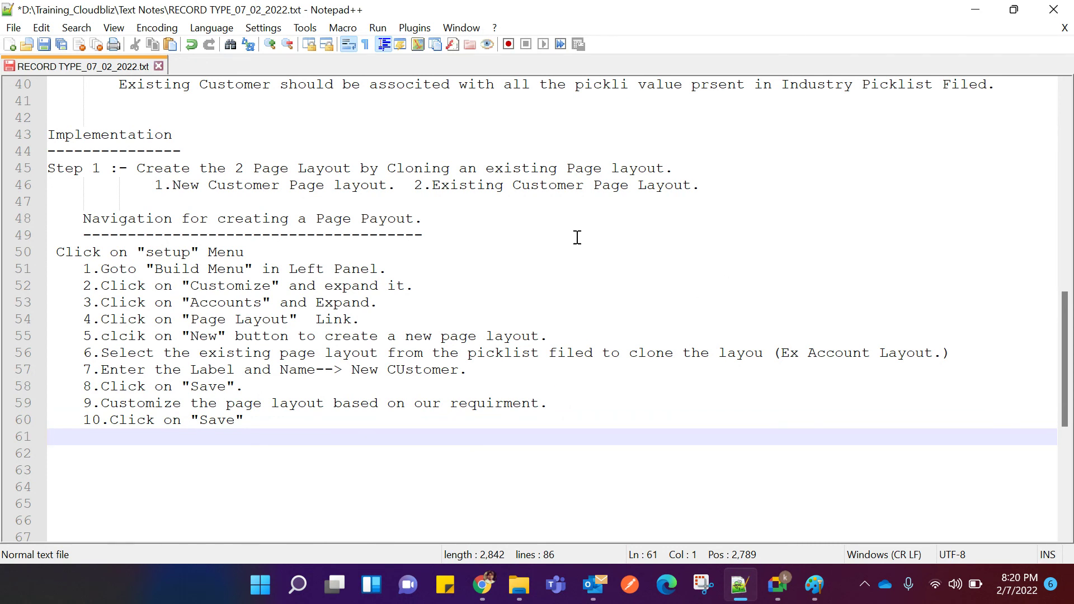
Write "for creating the 2nd Page layout i.e --Existing Customer Page Layout" on line 62, copying the layout name from line 46.
left_click_drag(158, 184, 395, 185)
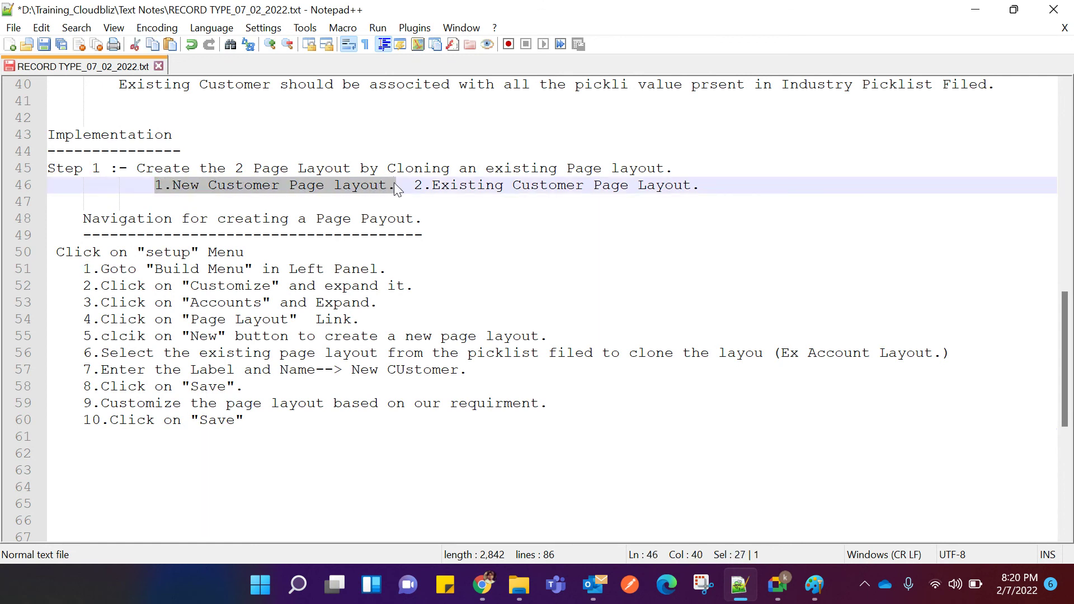
left_click(69, 450)
type("for cre")
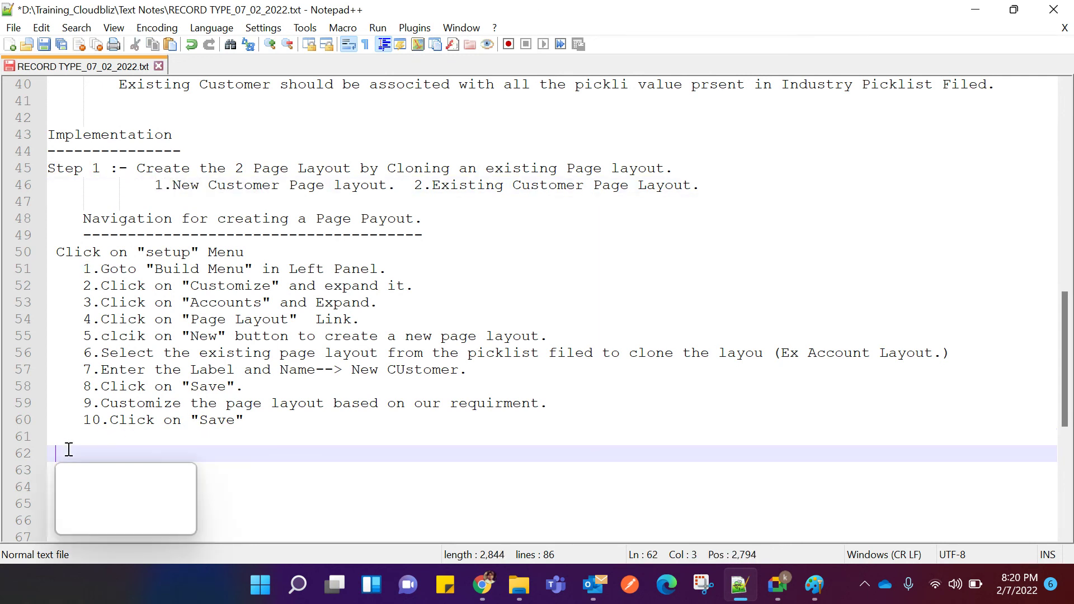
type("at")
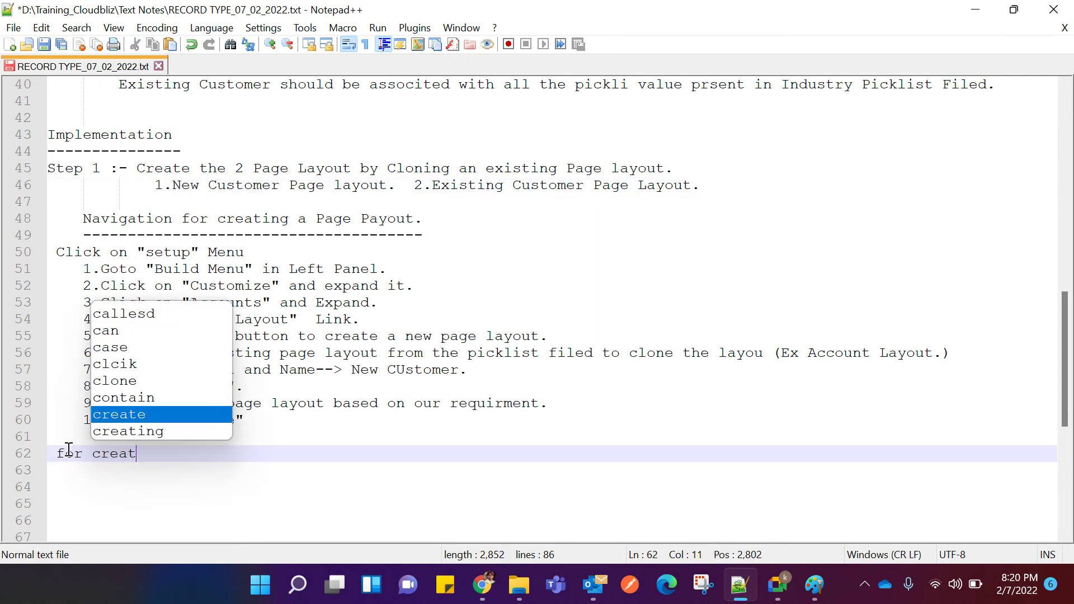
type("ing the 2nd Page layout ")
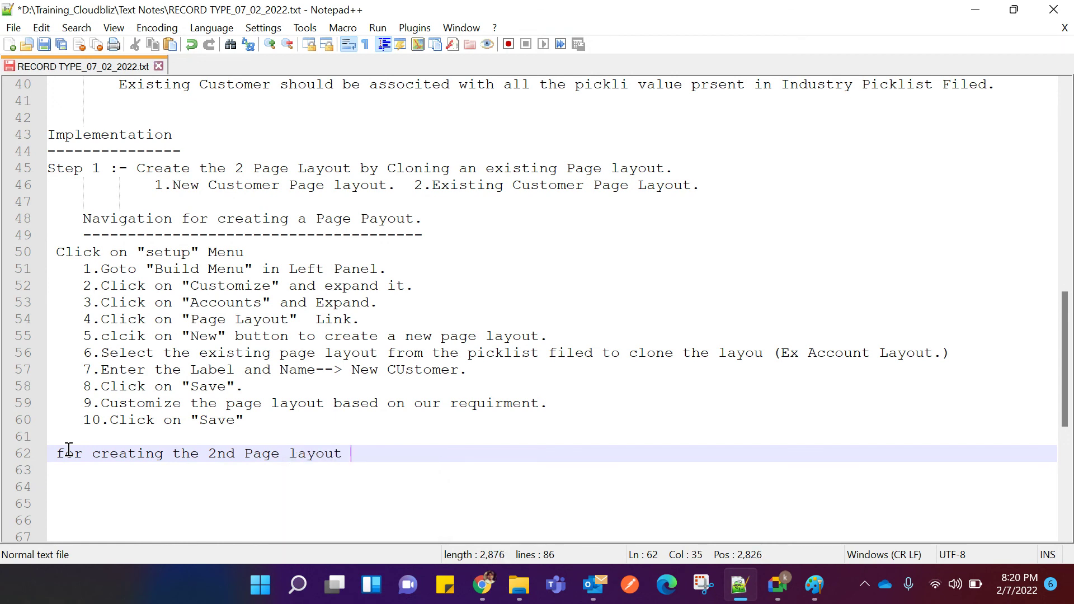
type("i.e --")
left_click_drag(433, 184, 694, 185)
key("ctrl+c")
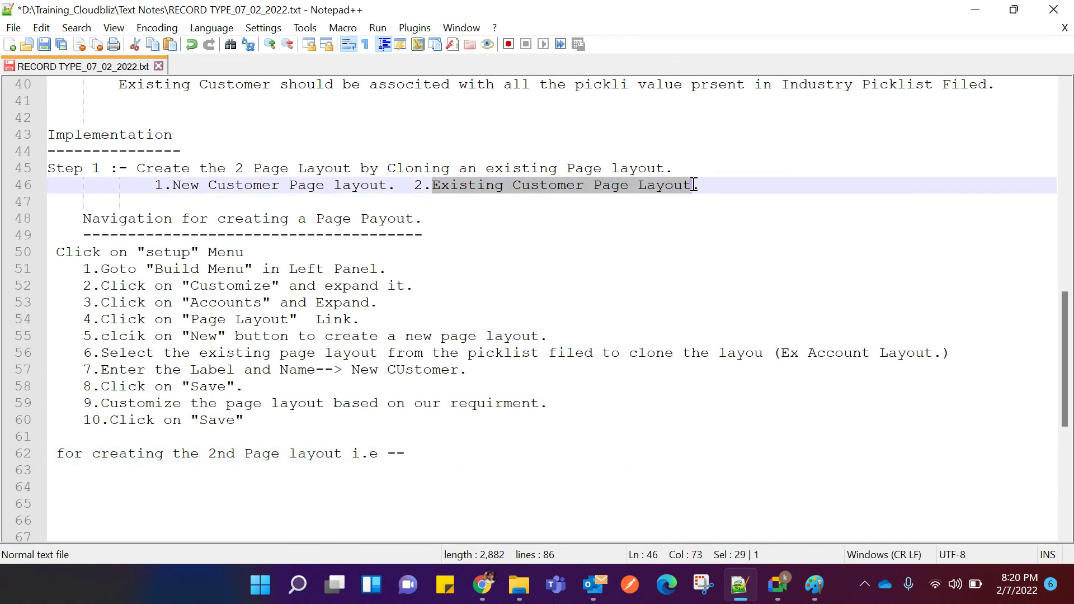
left_click(432, 452)
key("ctrl+v")
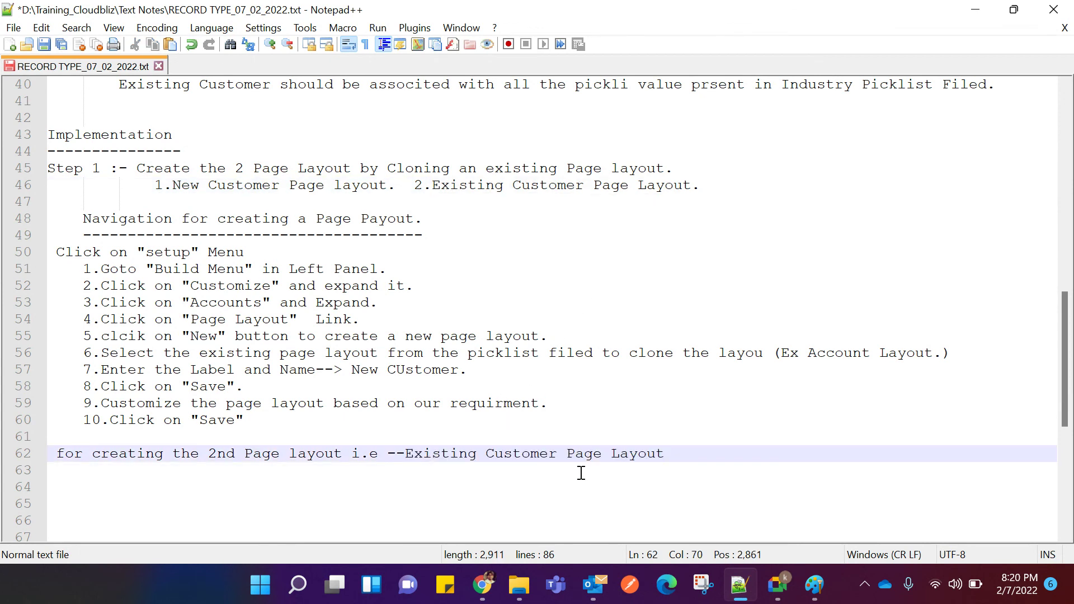
Capitalize the first word of the 2nd Page layout line to "For".
scroll(582, 473, "down", 1)
left_click(67, 404)
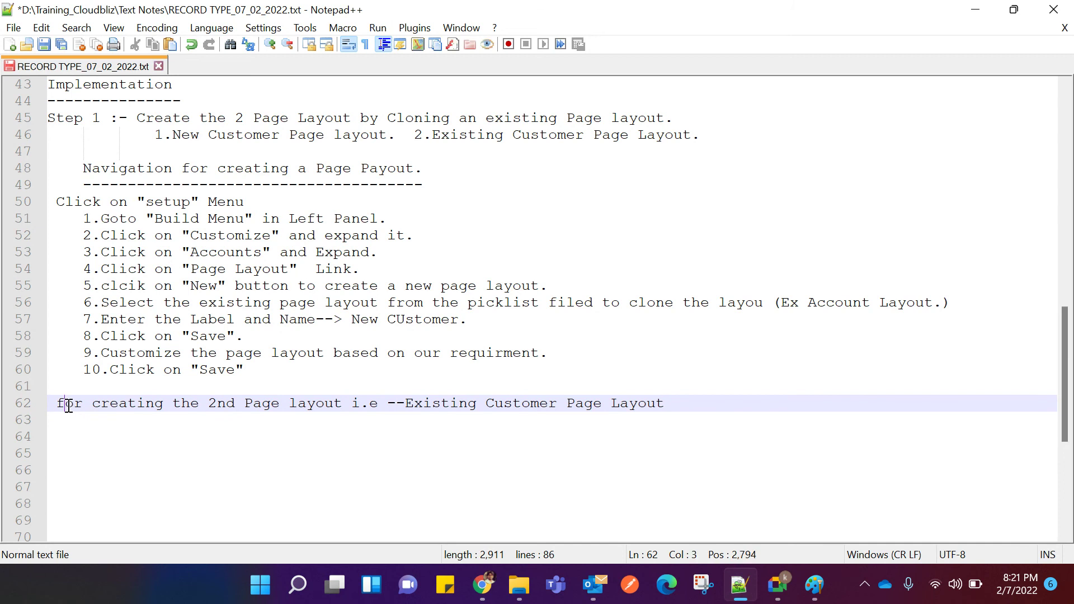
key("BackSpace")
type("F")
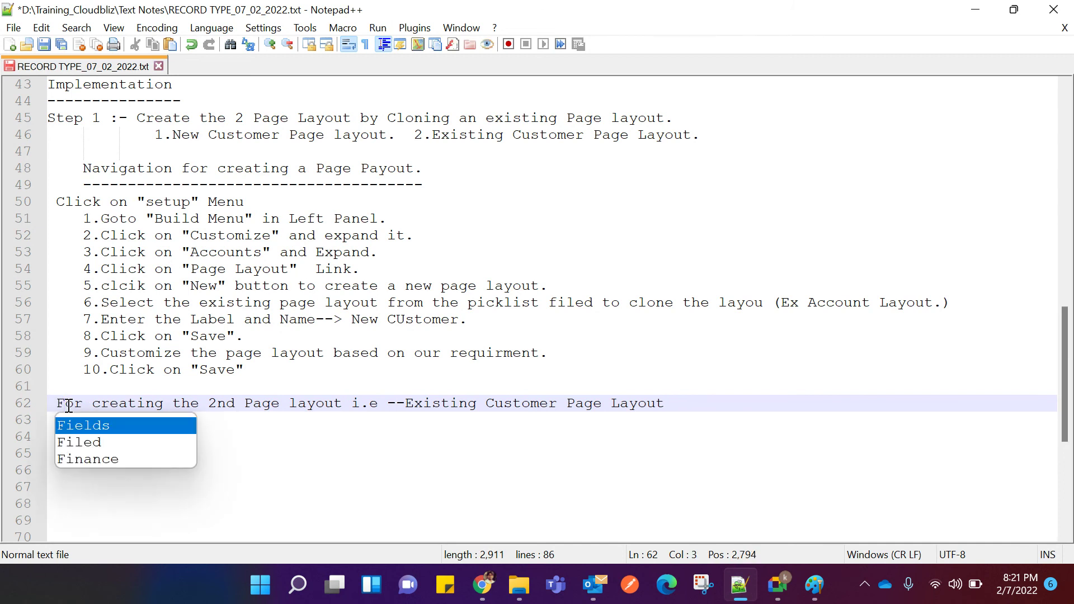
Write the indented line "Repet the above steps for creating." on line 64, under the 2nd Page layout heading.
left_click(204, 434)
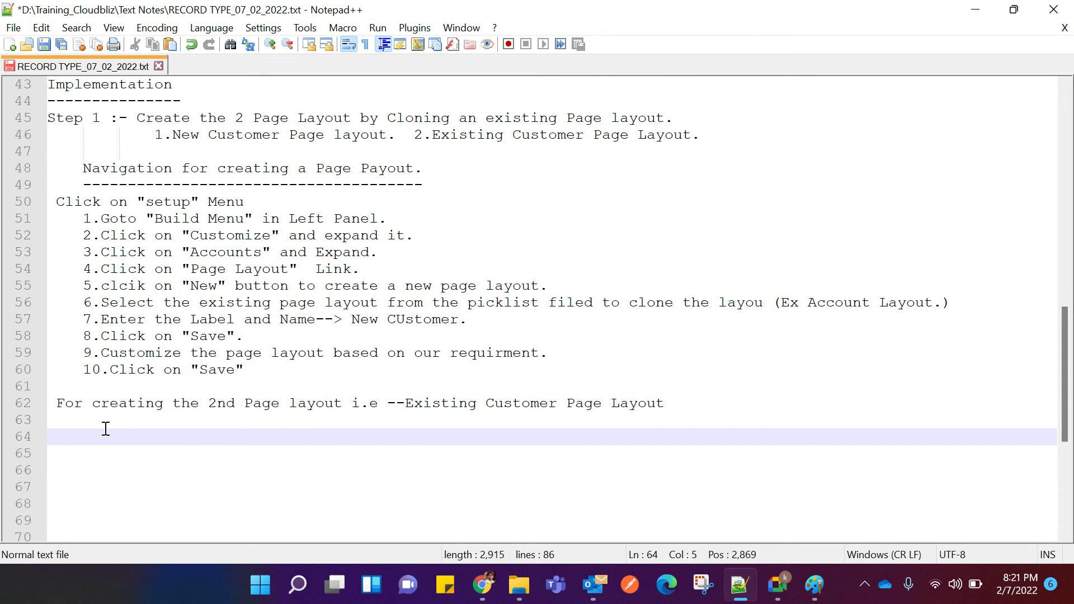
type("Repet the abo")
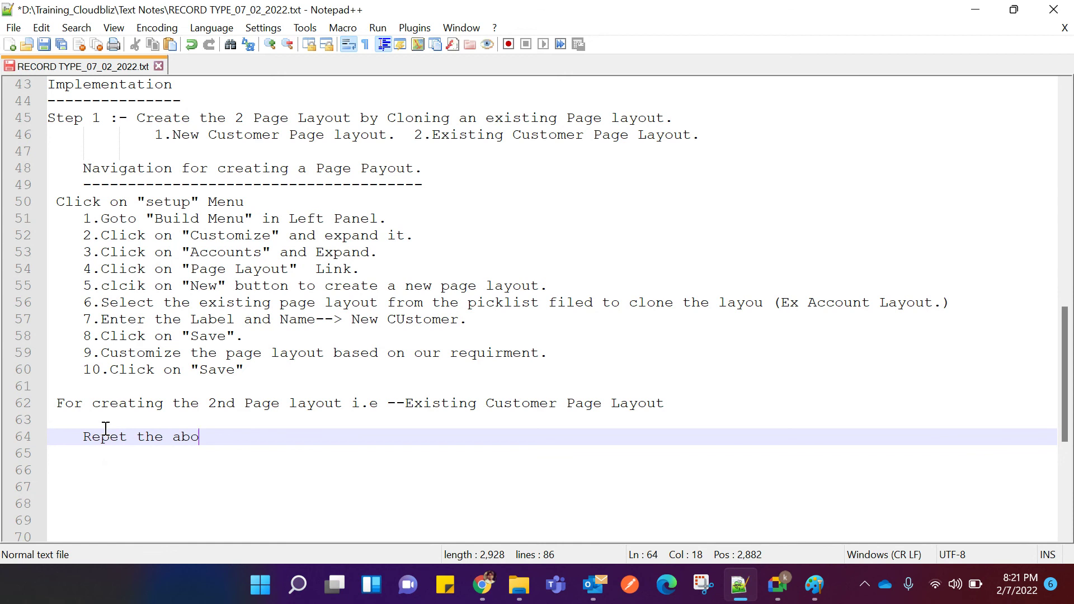
type("ve step")
type("s")
type(".")
type("for")
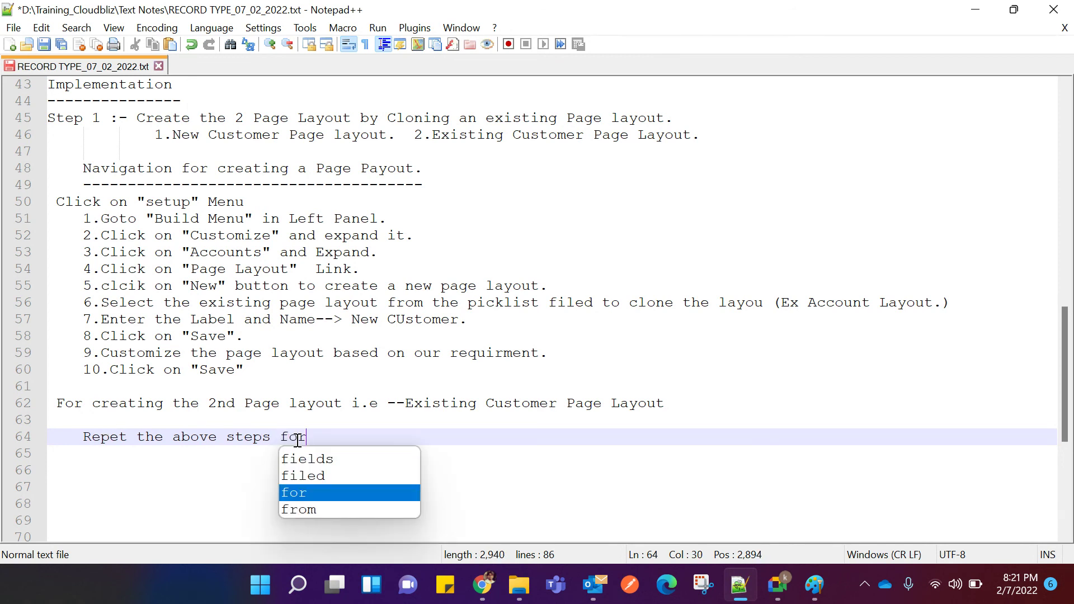
type(" creating.")
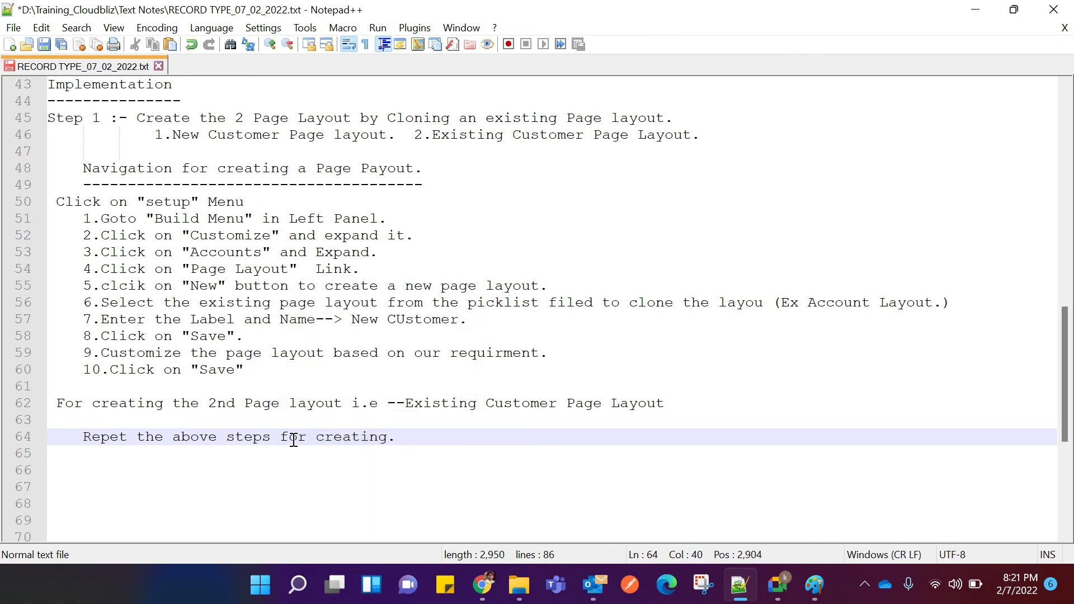
Prefix the "Repet the above steps" line with "1." and add a new line below it.
scroll(288, 440, "down", 1)
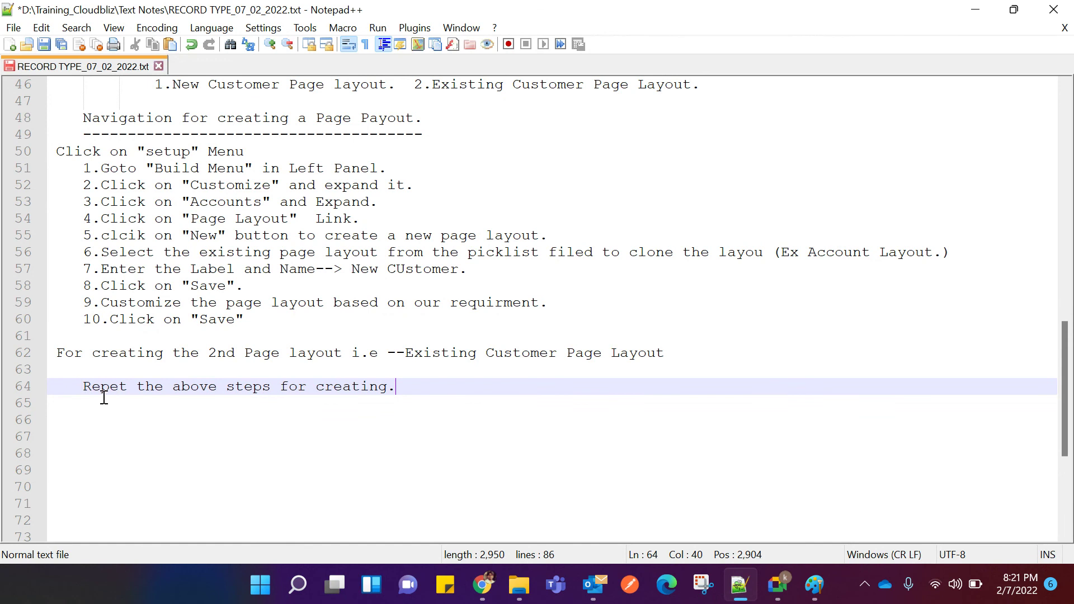
left_click(86, 402)
left_click(82, 386)
type("1.")
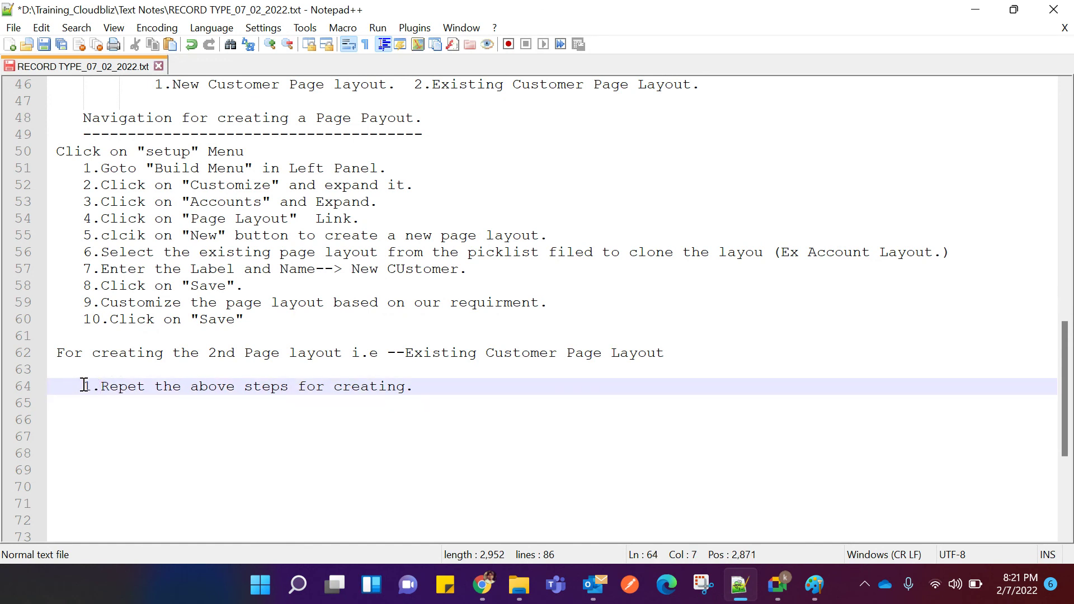
left_click(422, 383)
key("Return")
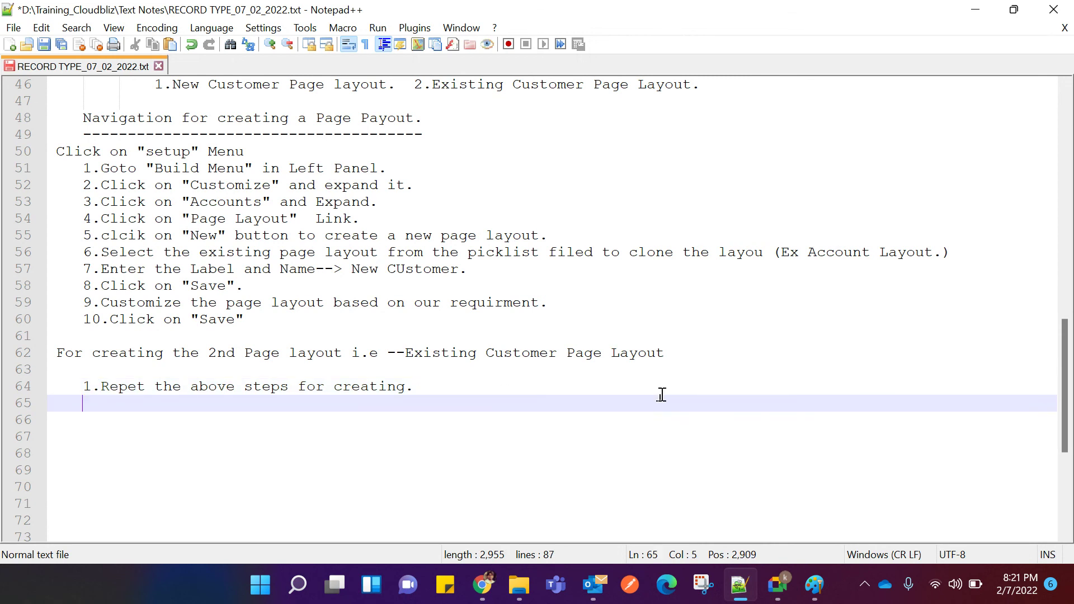
Review the New Customer and Existing Customer record type requirements in the notes, including the industry picklist values for New Customer.
left_click(740, 585)
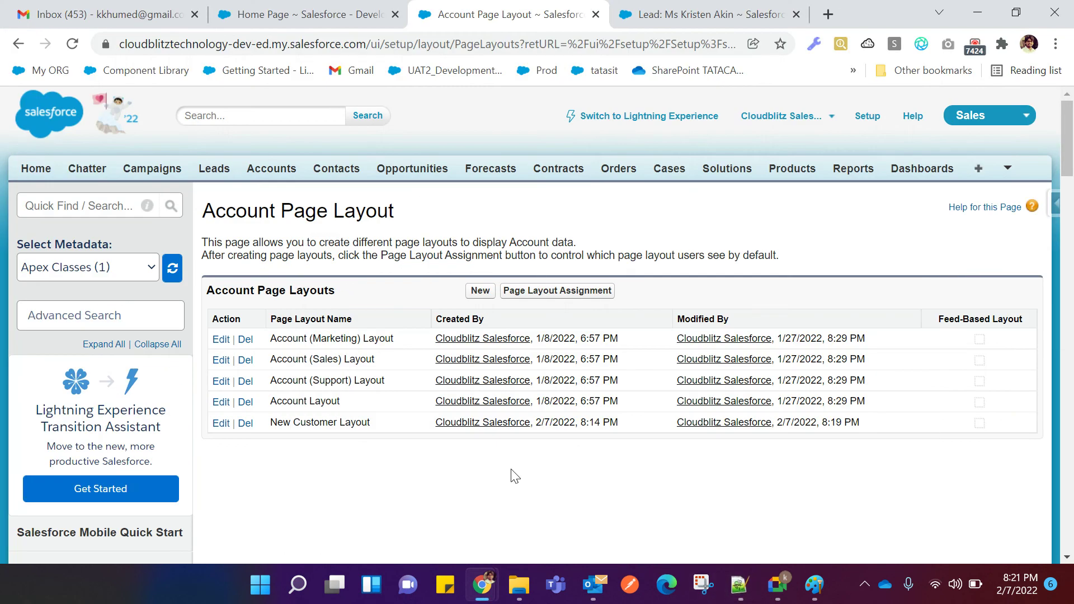
left_click(736, 585)
scroll(441, 438, "up", 4)
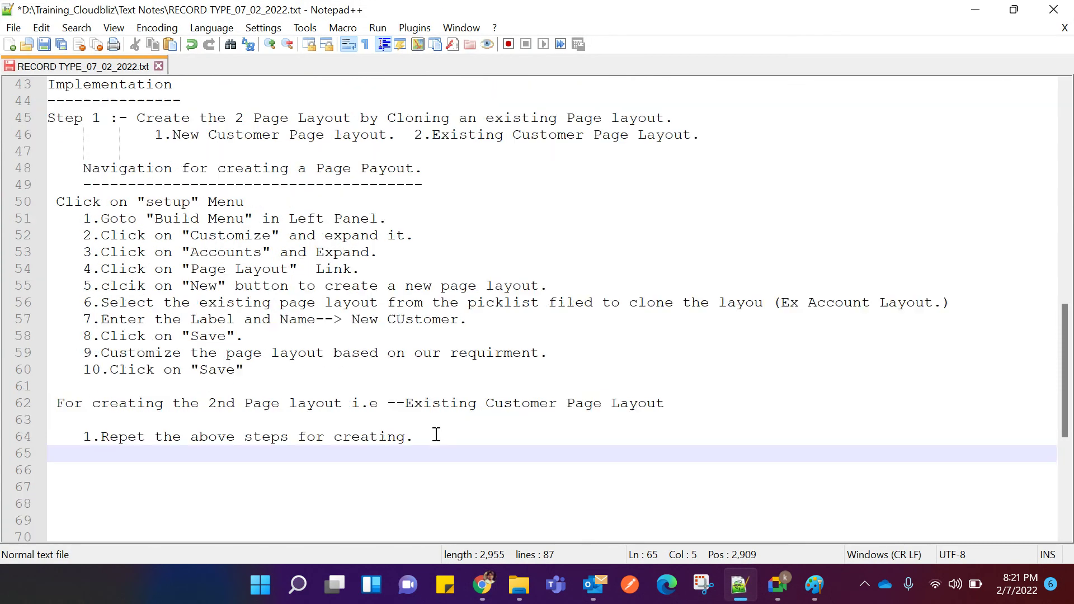
scroll(437, 435, "up", 3)
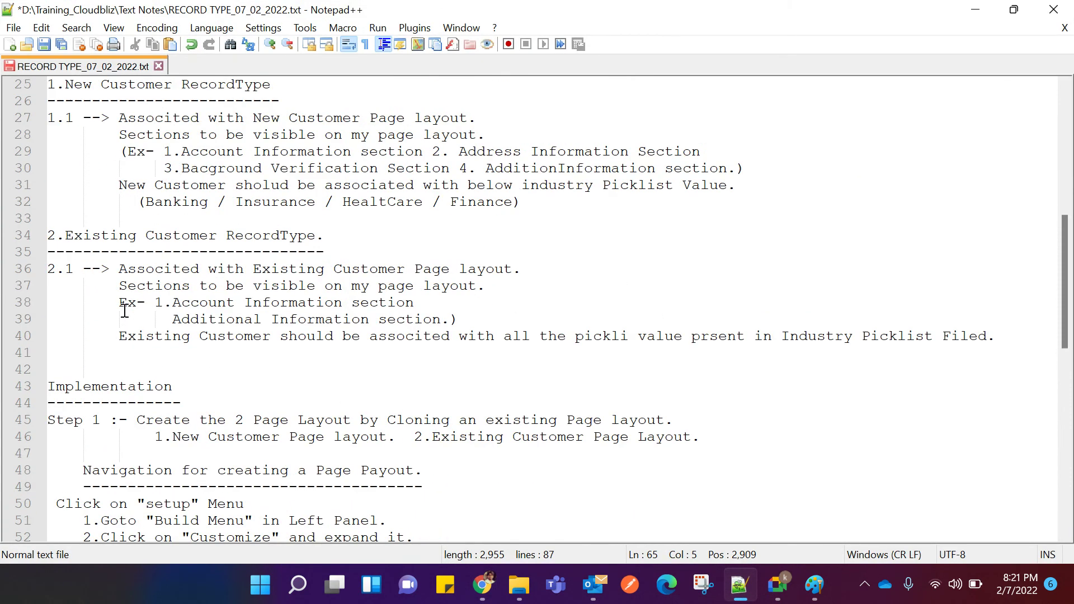
scroll(194, 333, "up", 1)
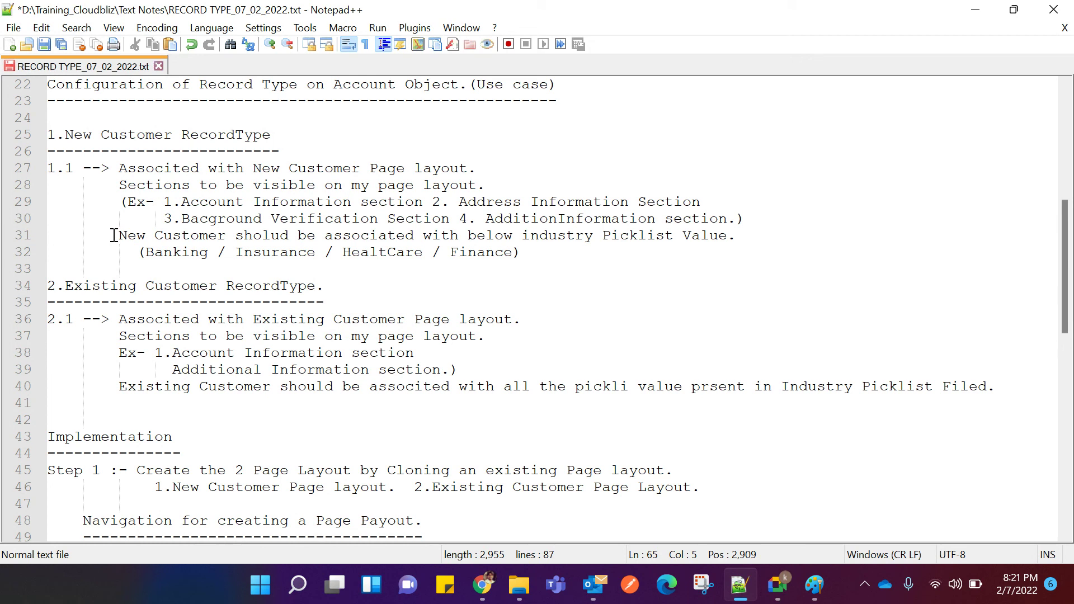
left_click_drag(114, 235, 549, 252)
left_click(548, 251)
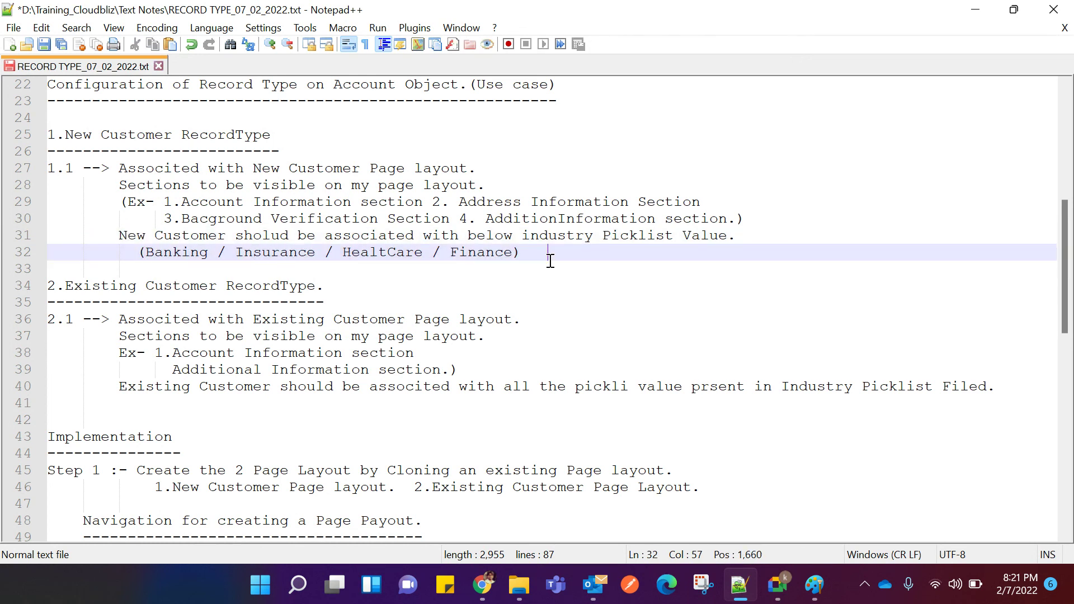
left_click_drag(528, 251, 124, 255)
left_click(125, 263)
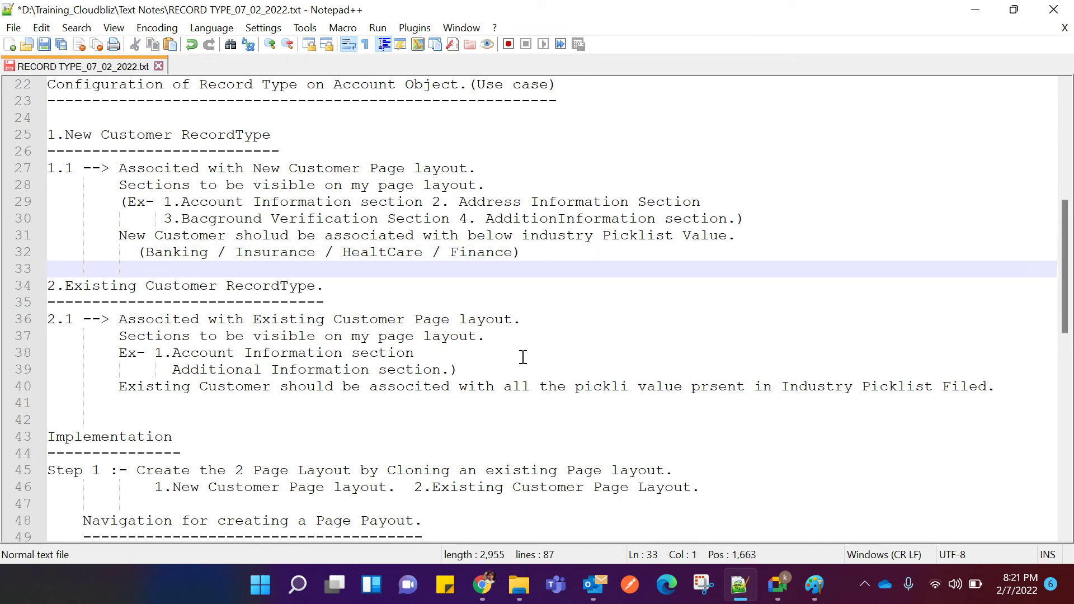
Copy the layout name "Existing Customer Page Layout" from line 62 of the notes.
scroll(512, 363, "down", 7)
scroll(502, 366, "down", 1)
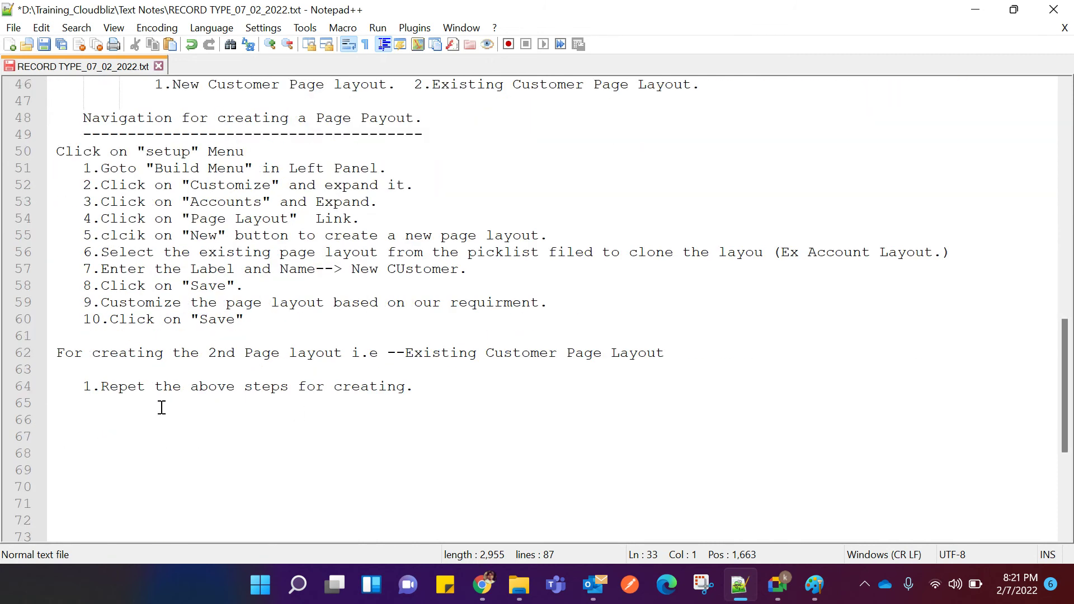
left_click_drag(407, 353, 666, 353)
right_click(646, 354)
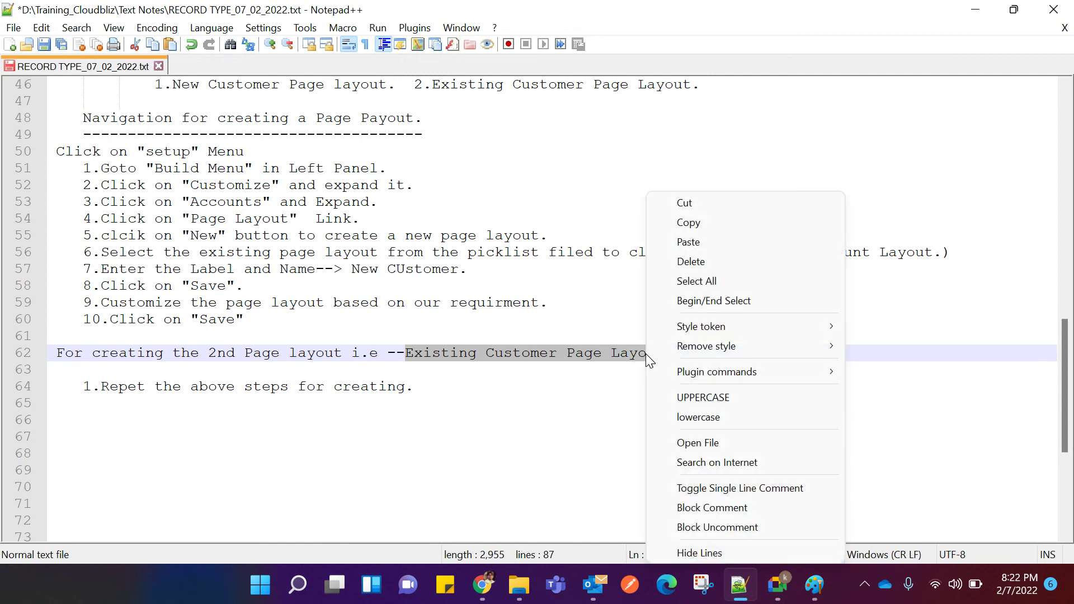
left_click(693, 224)
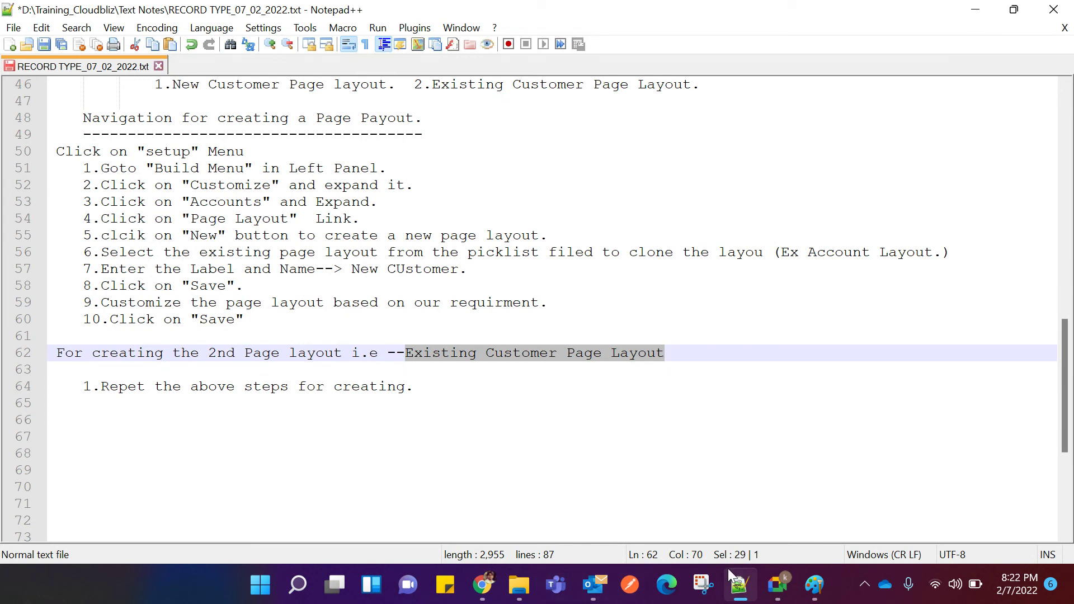
Switch to Salesforce in Chrome and start a new Account page layout cloned from the existing Account Layout.
mouse_move(482, 583)
left_click(301, 522)
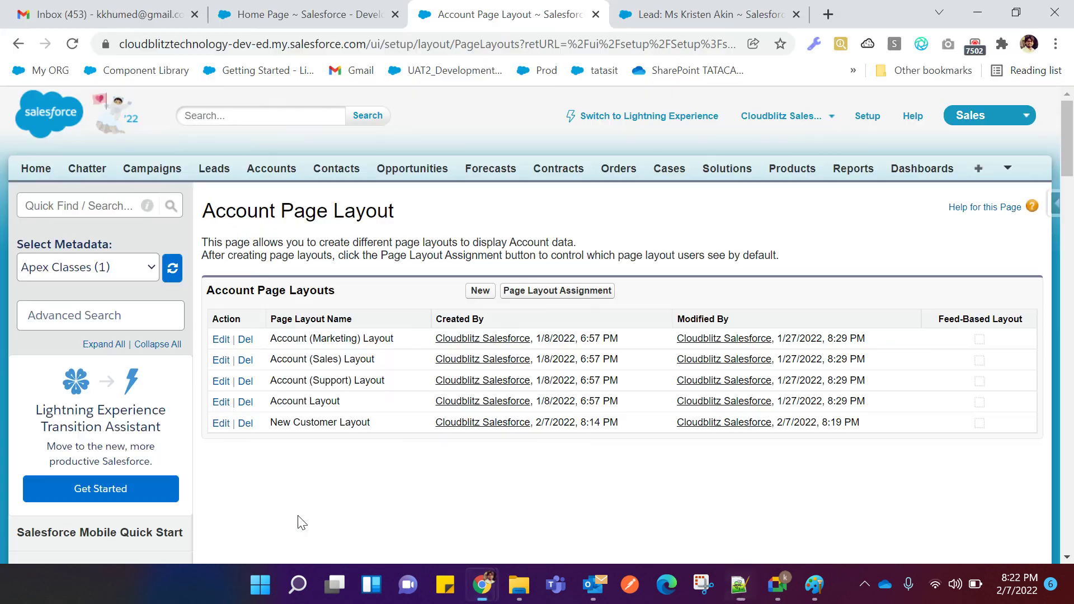
left_click(482, 292)
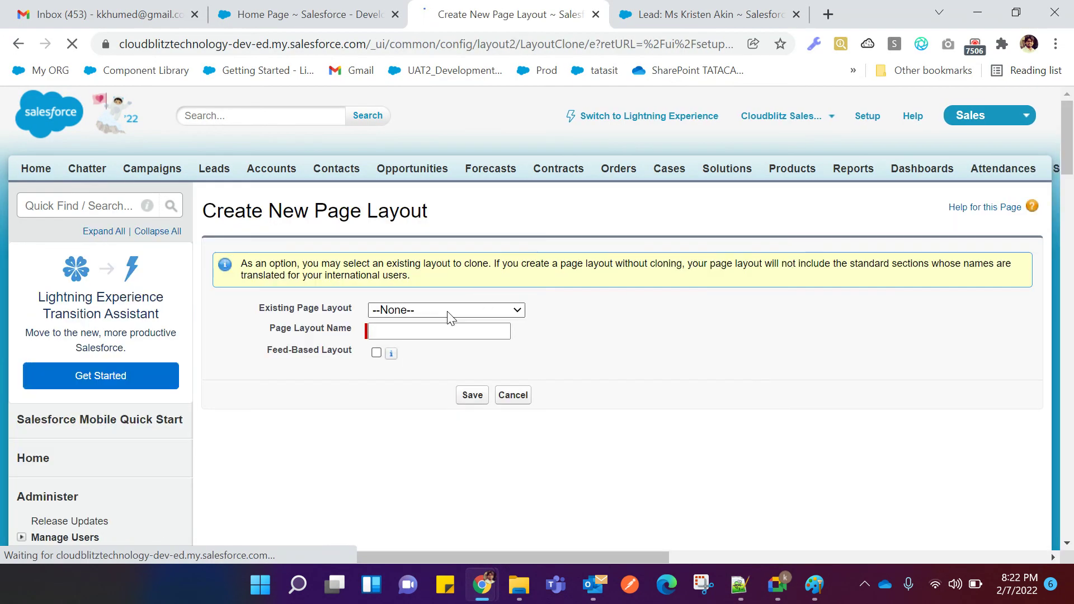
left_click(450, 312)
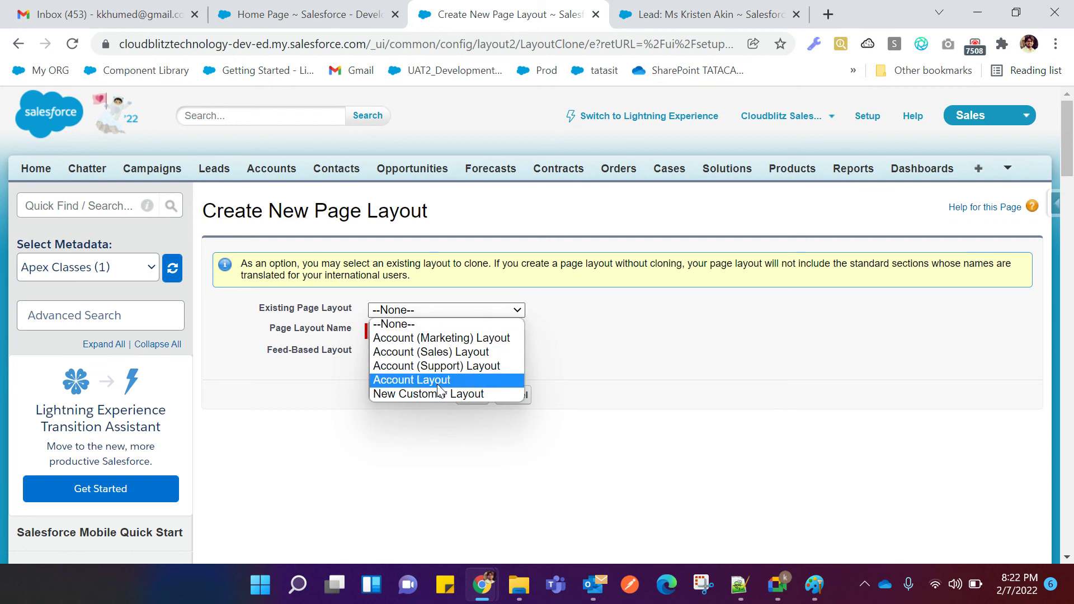
left_click(438, 385)
Name the new page layout "Existing Customer Layout", using the copied name without the word "Page".
left_click(454, 333)
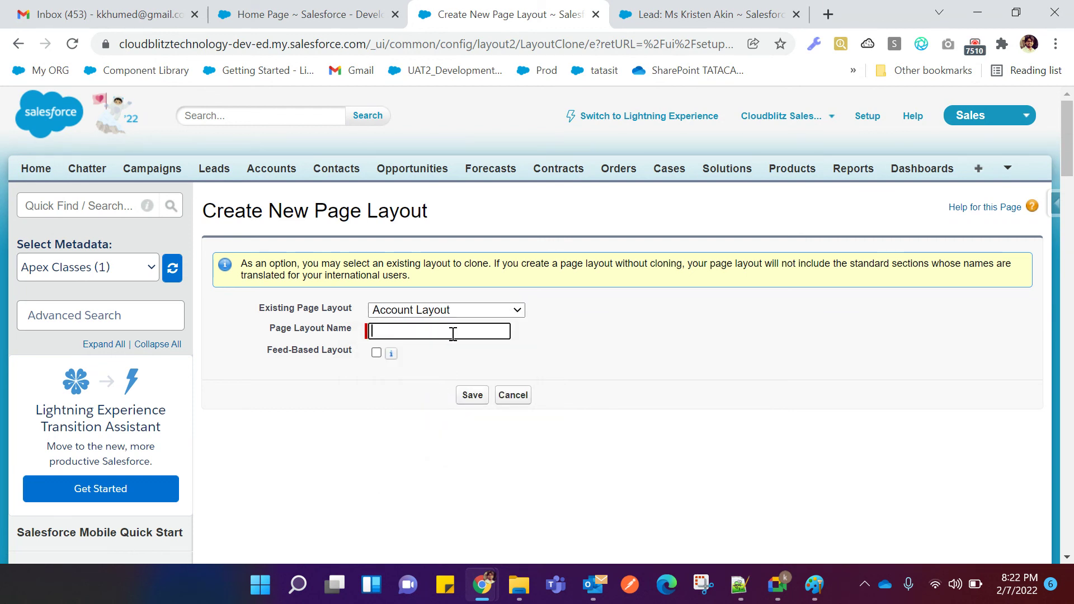
key("ctrl+v")
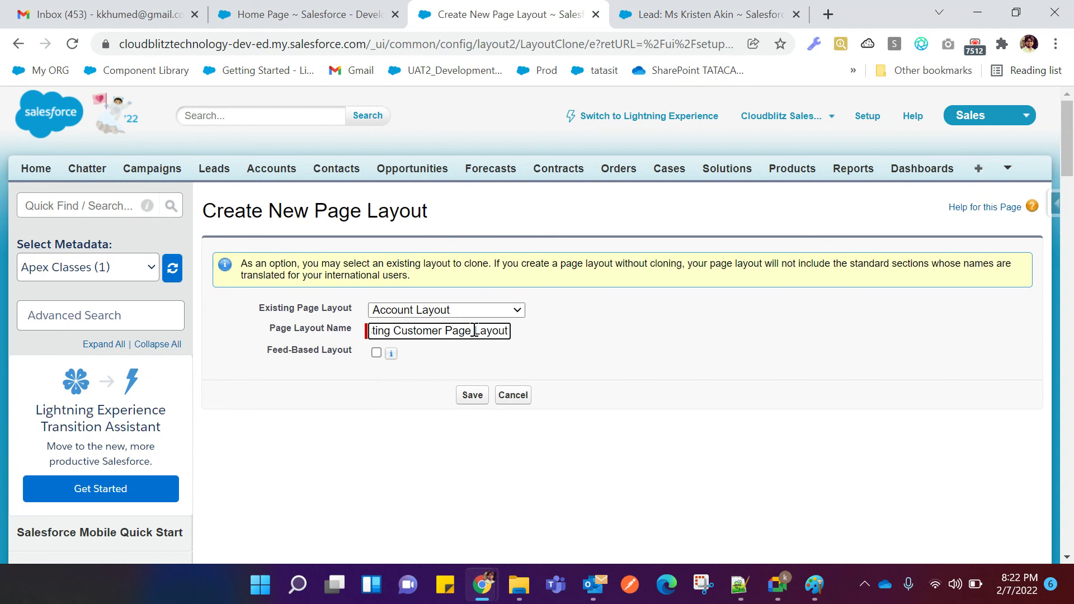
key("BackSpace")
key("BackSpace")
key("BackSpace")
key("BackSpace")
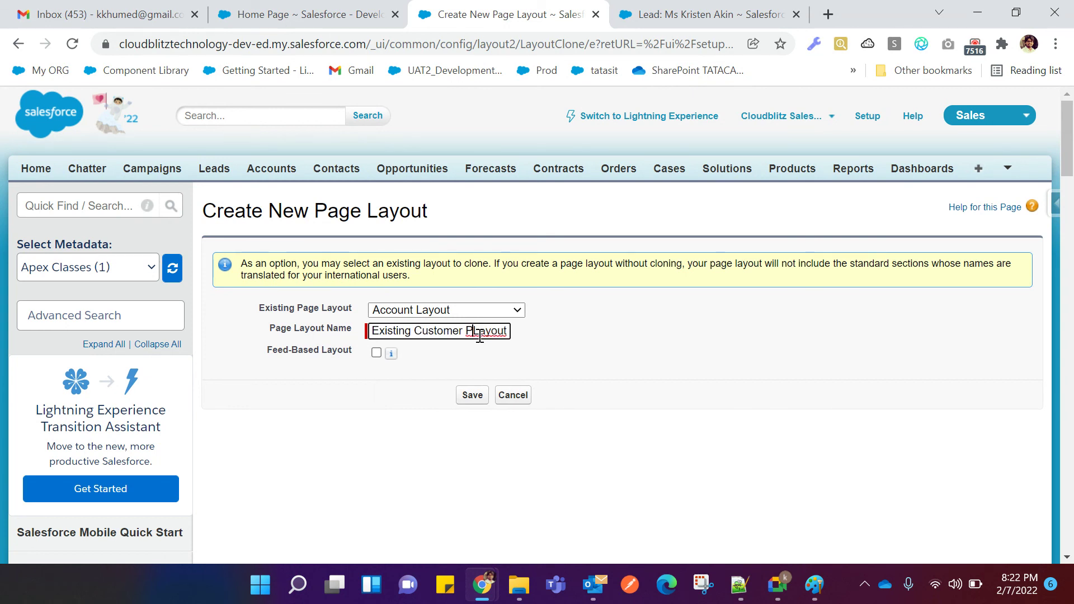
key("BackSpace")
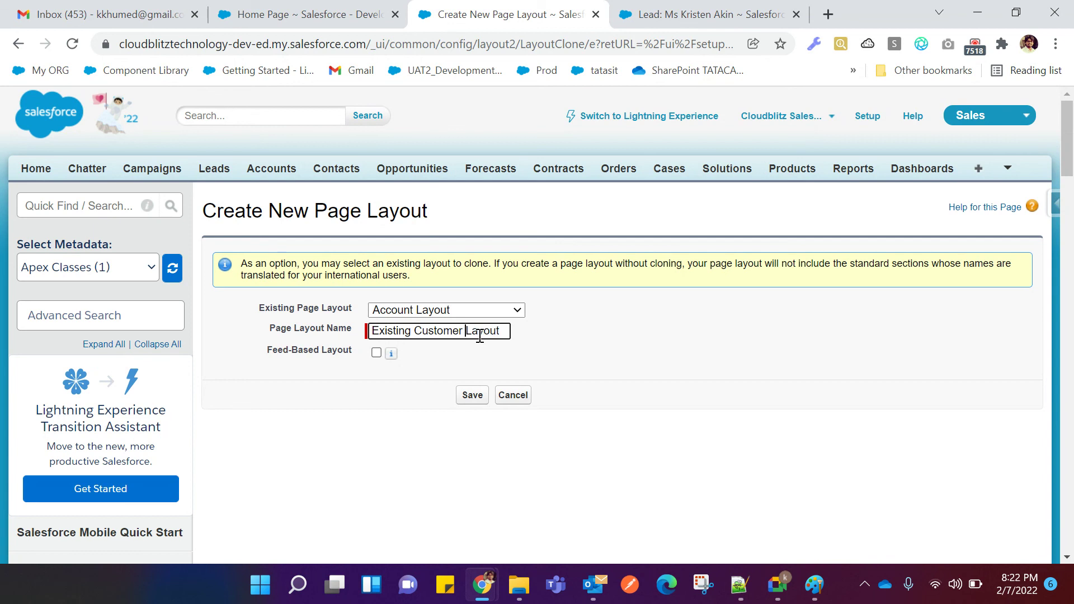